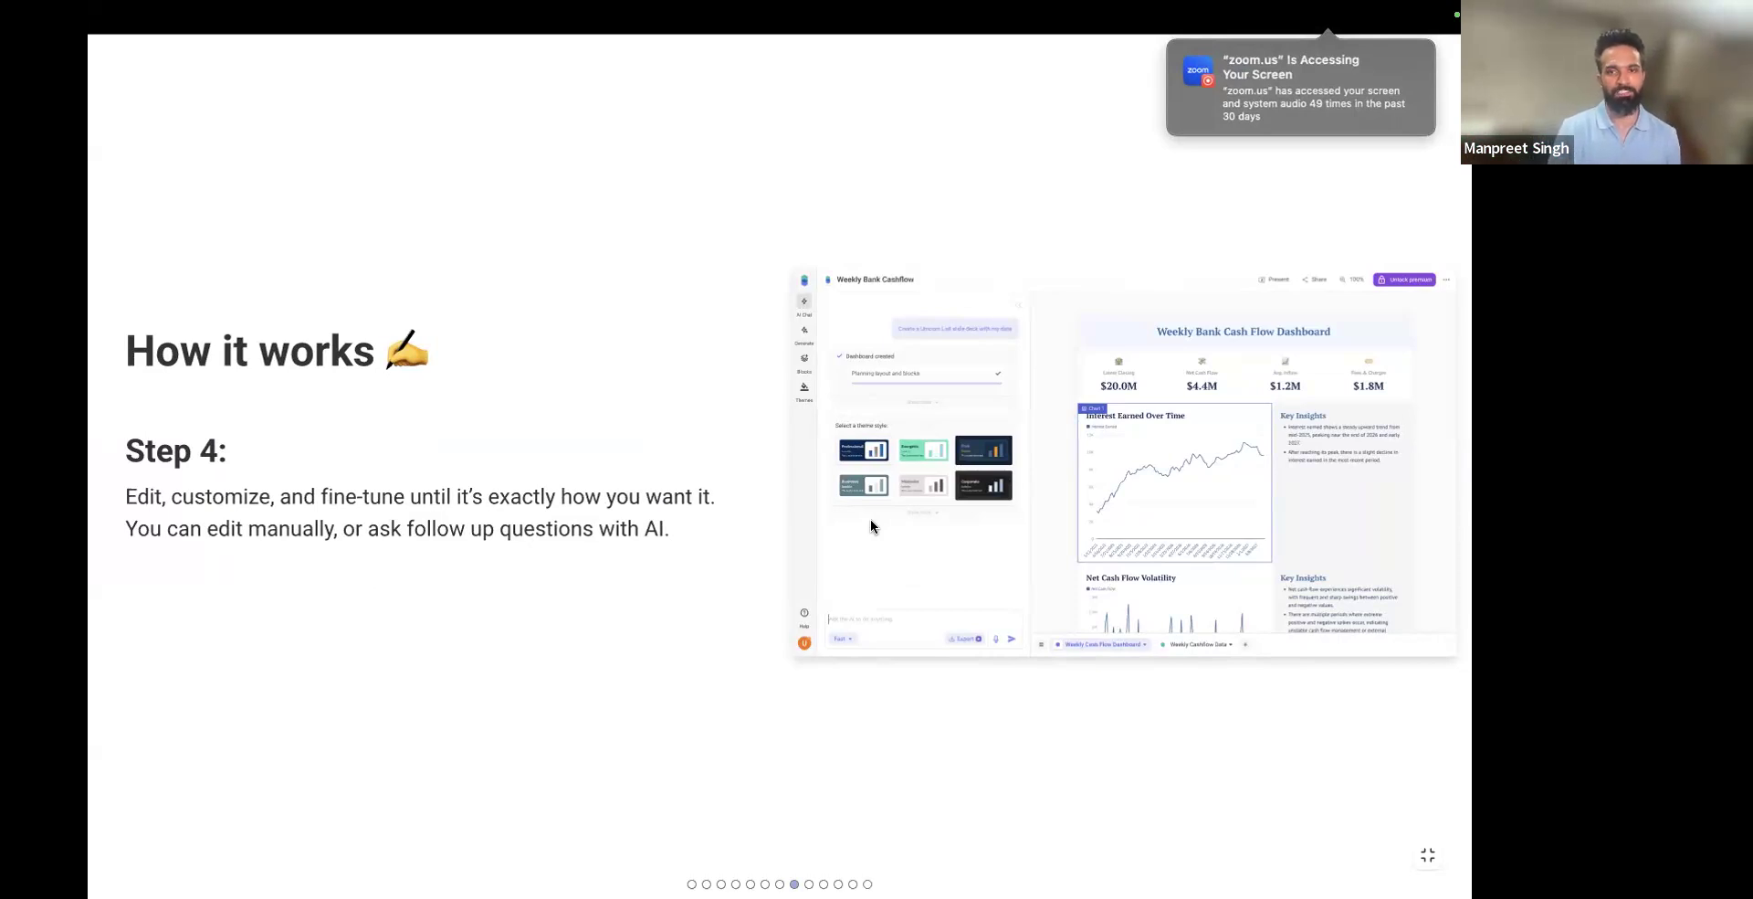
pyautogui.press('Right')
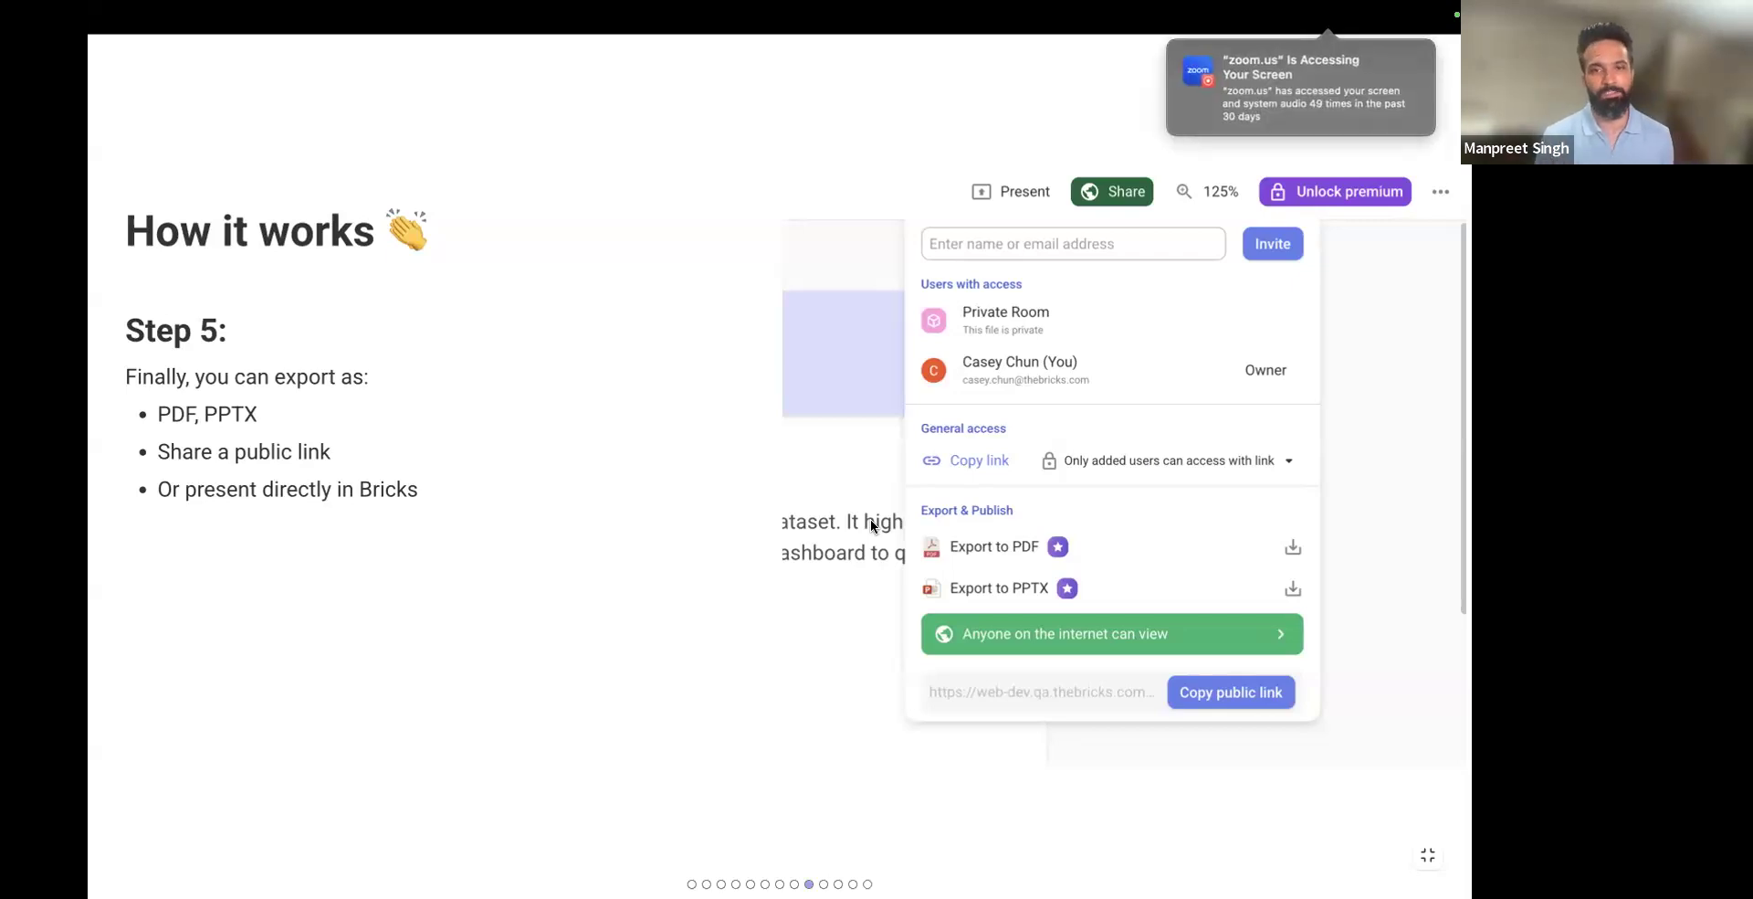
pyautogui.press('Right')
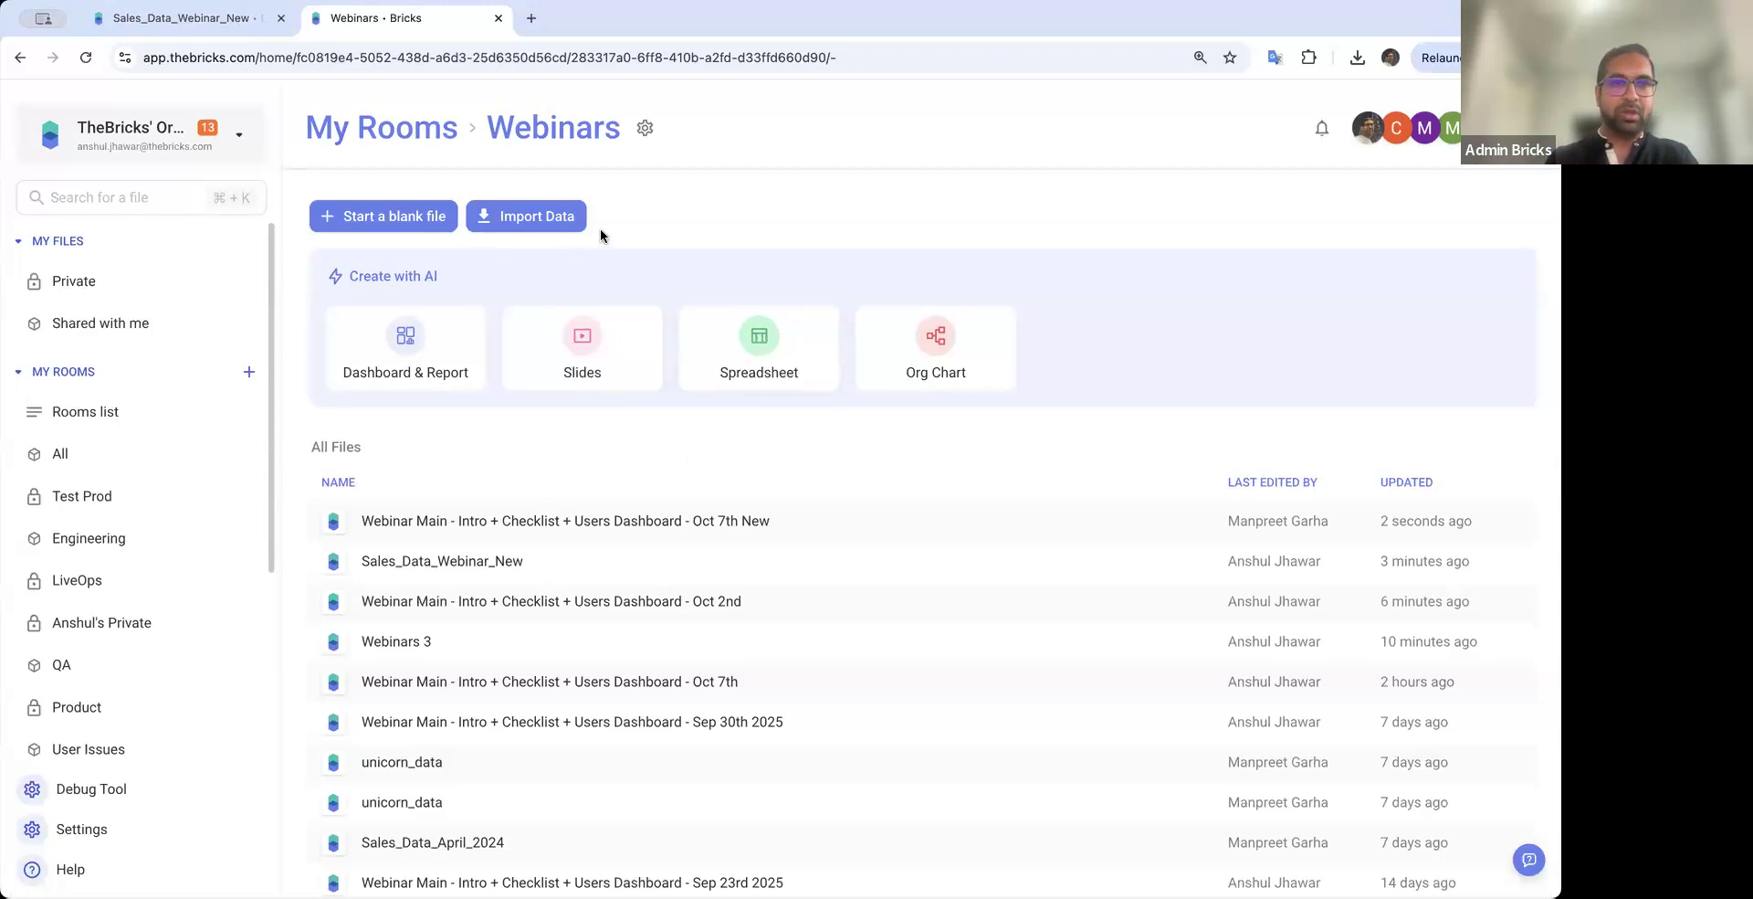
# Create an AI dashboard and report by importing the unicorn_data.csv file
pyautogui.click(392, 348)
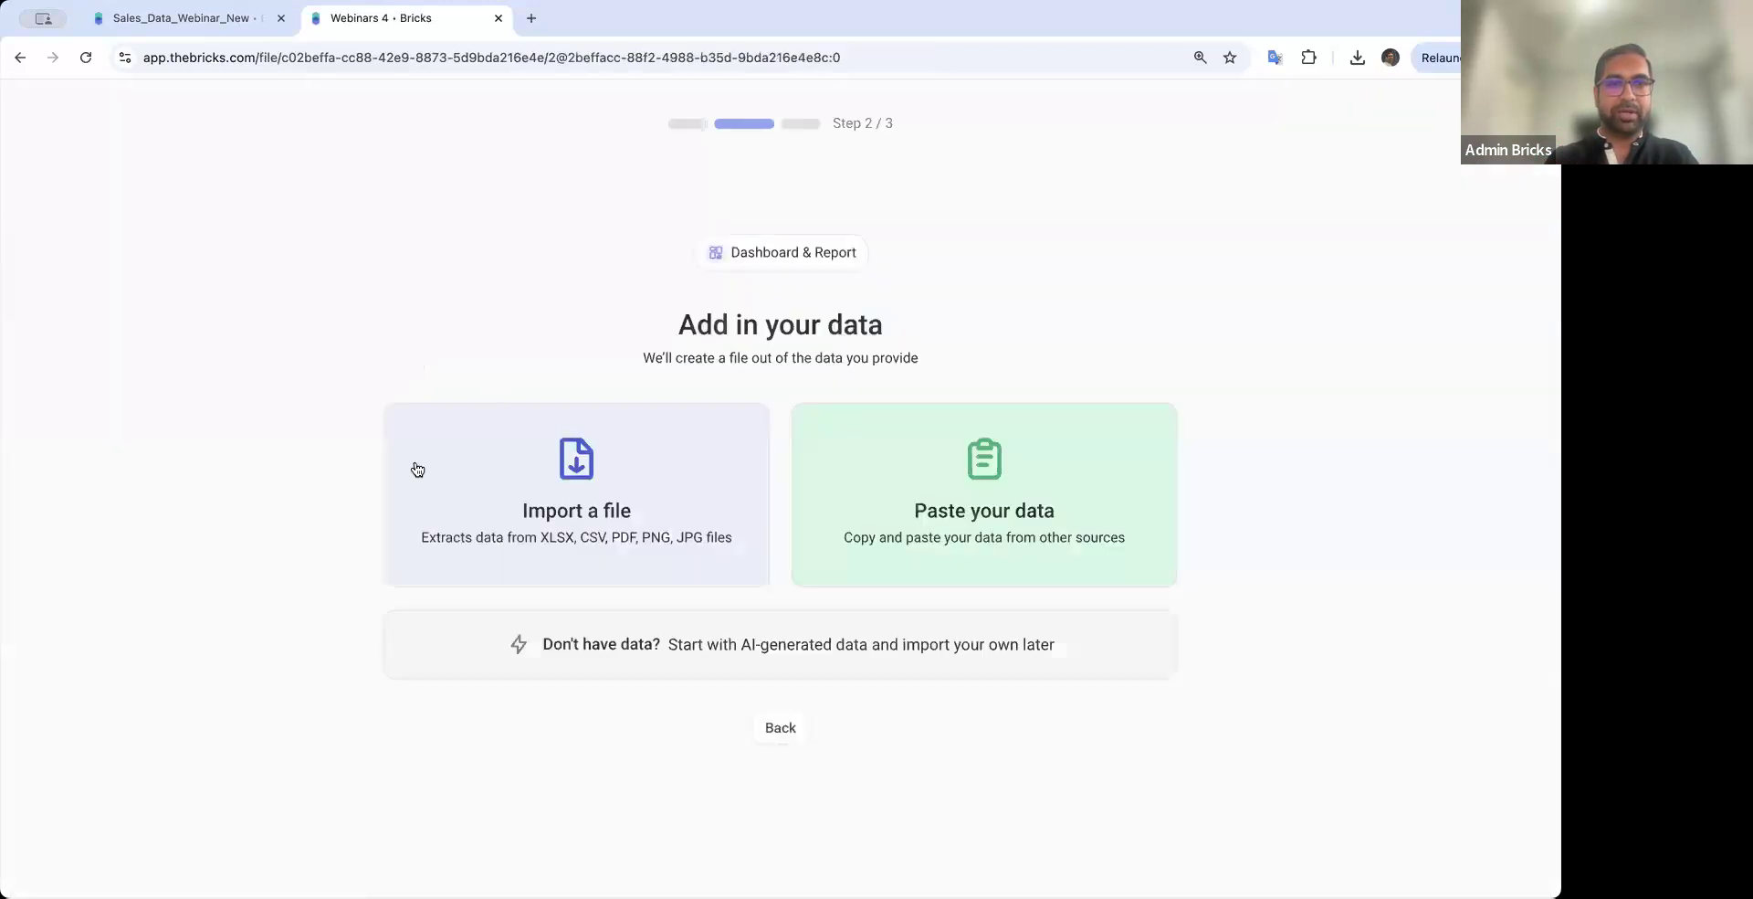
pyautogui.click(637, 513)
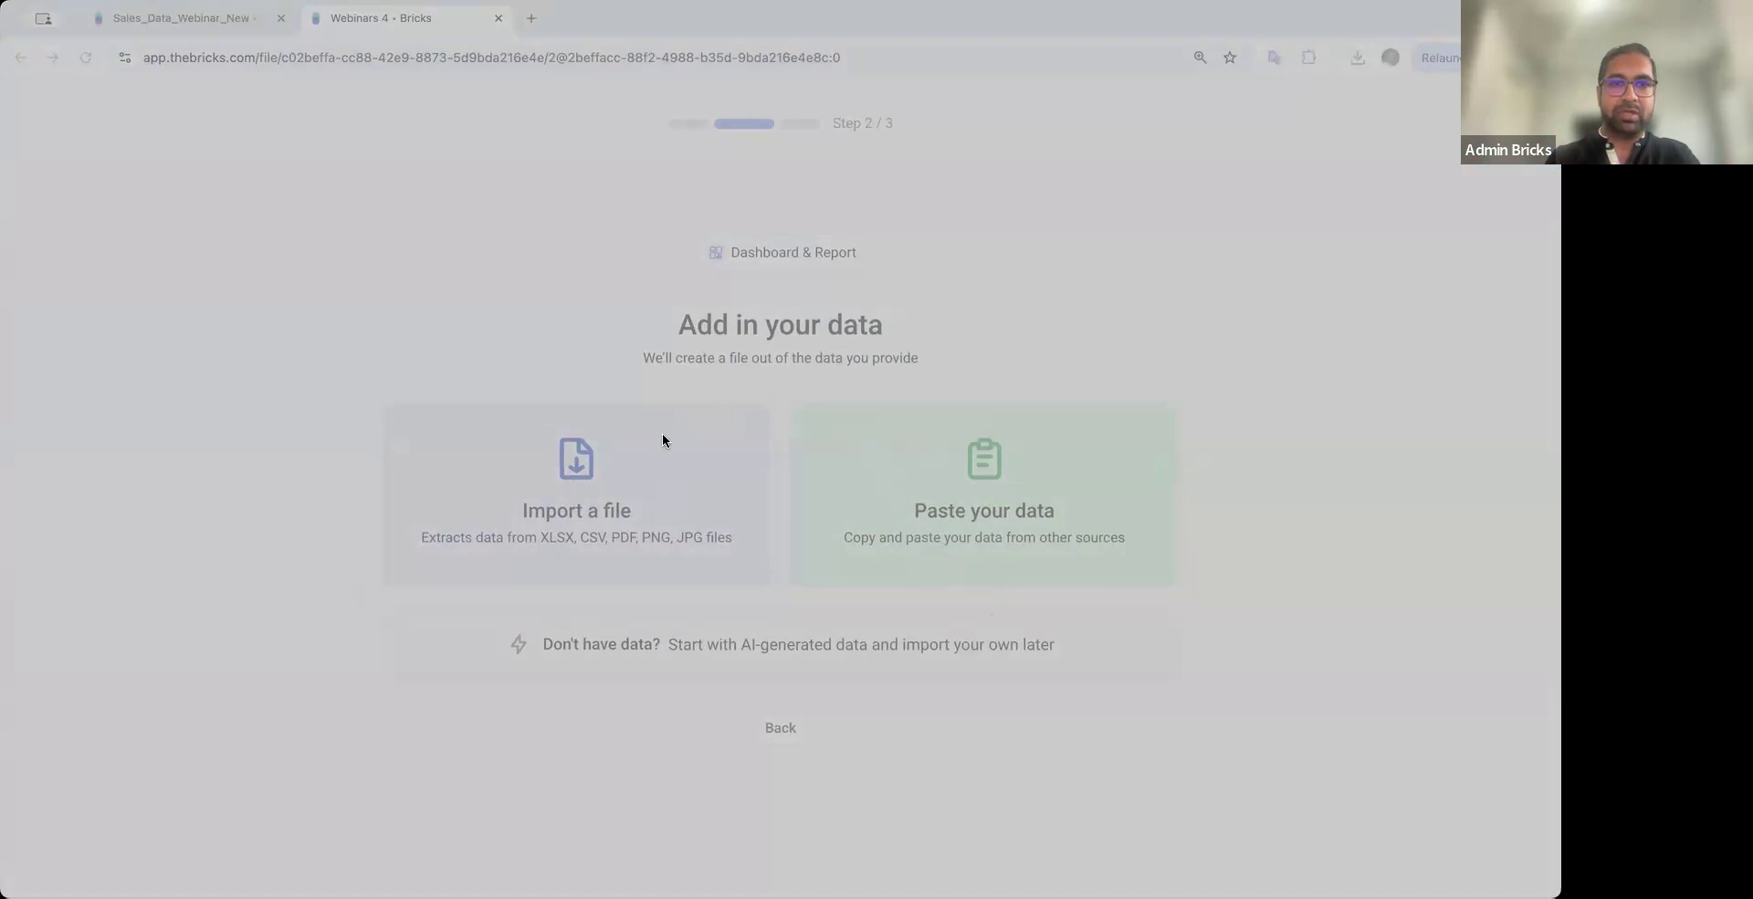
pyautogui.click(1090, 634)
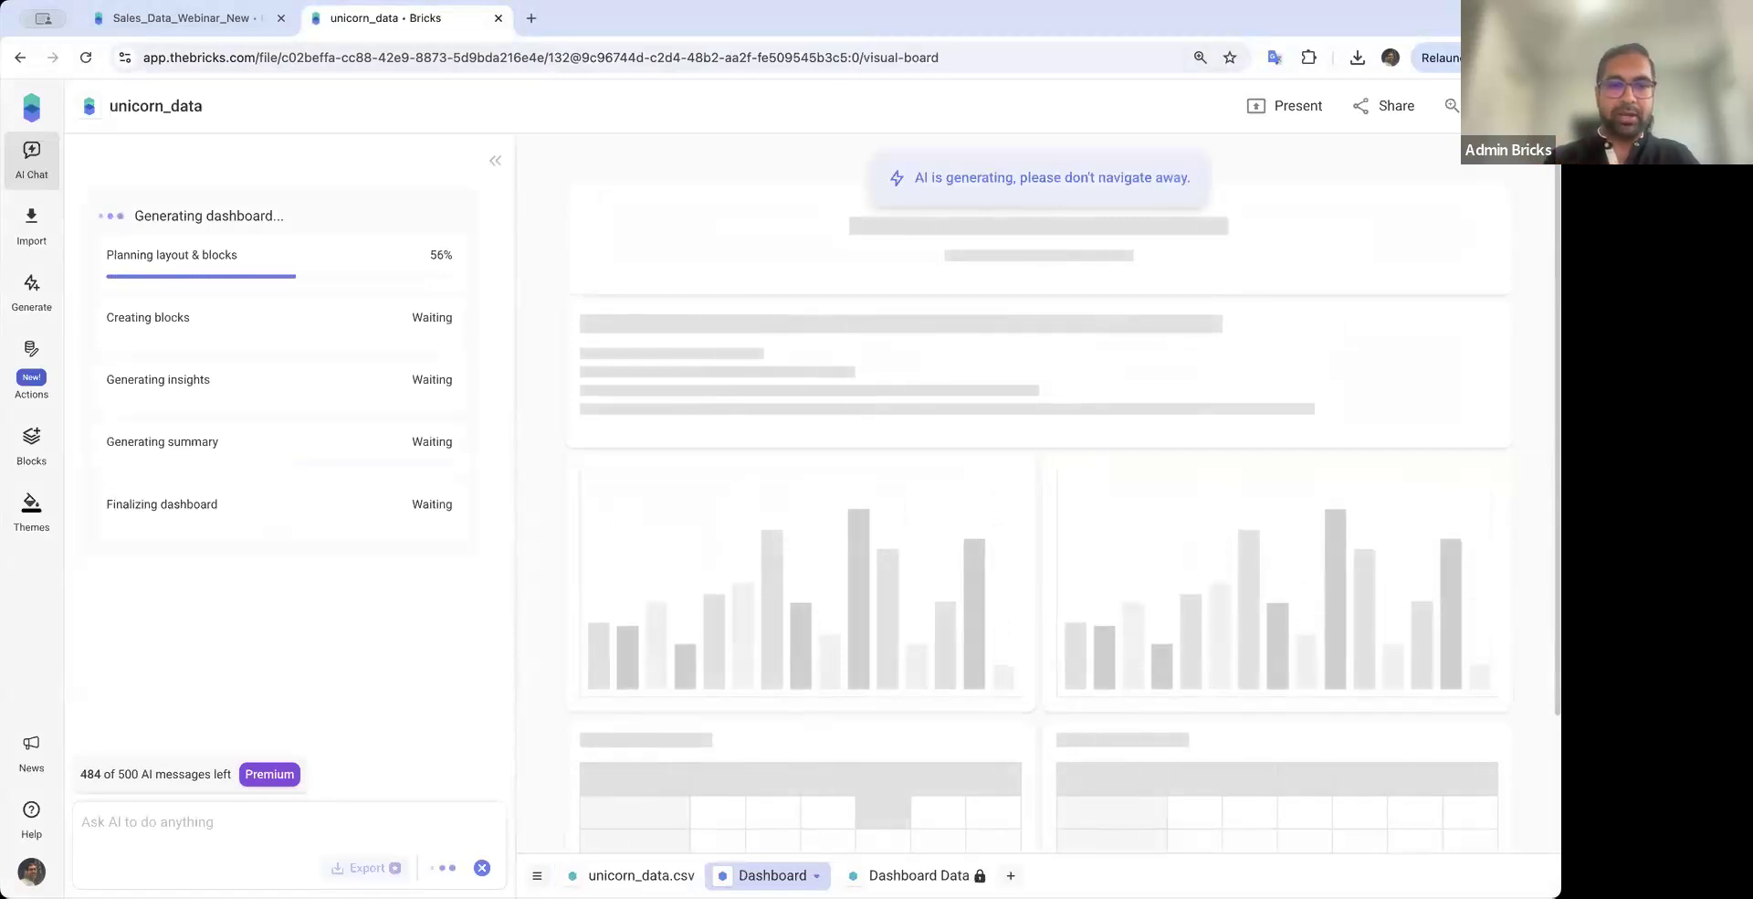
# Examine the imported unicorn_data.csv sheet across its columns, from Company through Select Investors
pyautogui.click(690, 869)
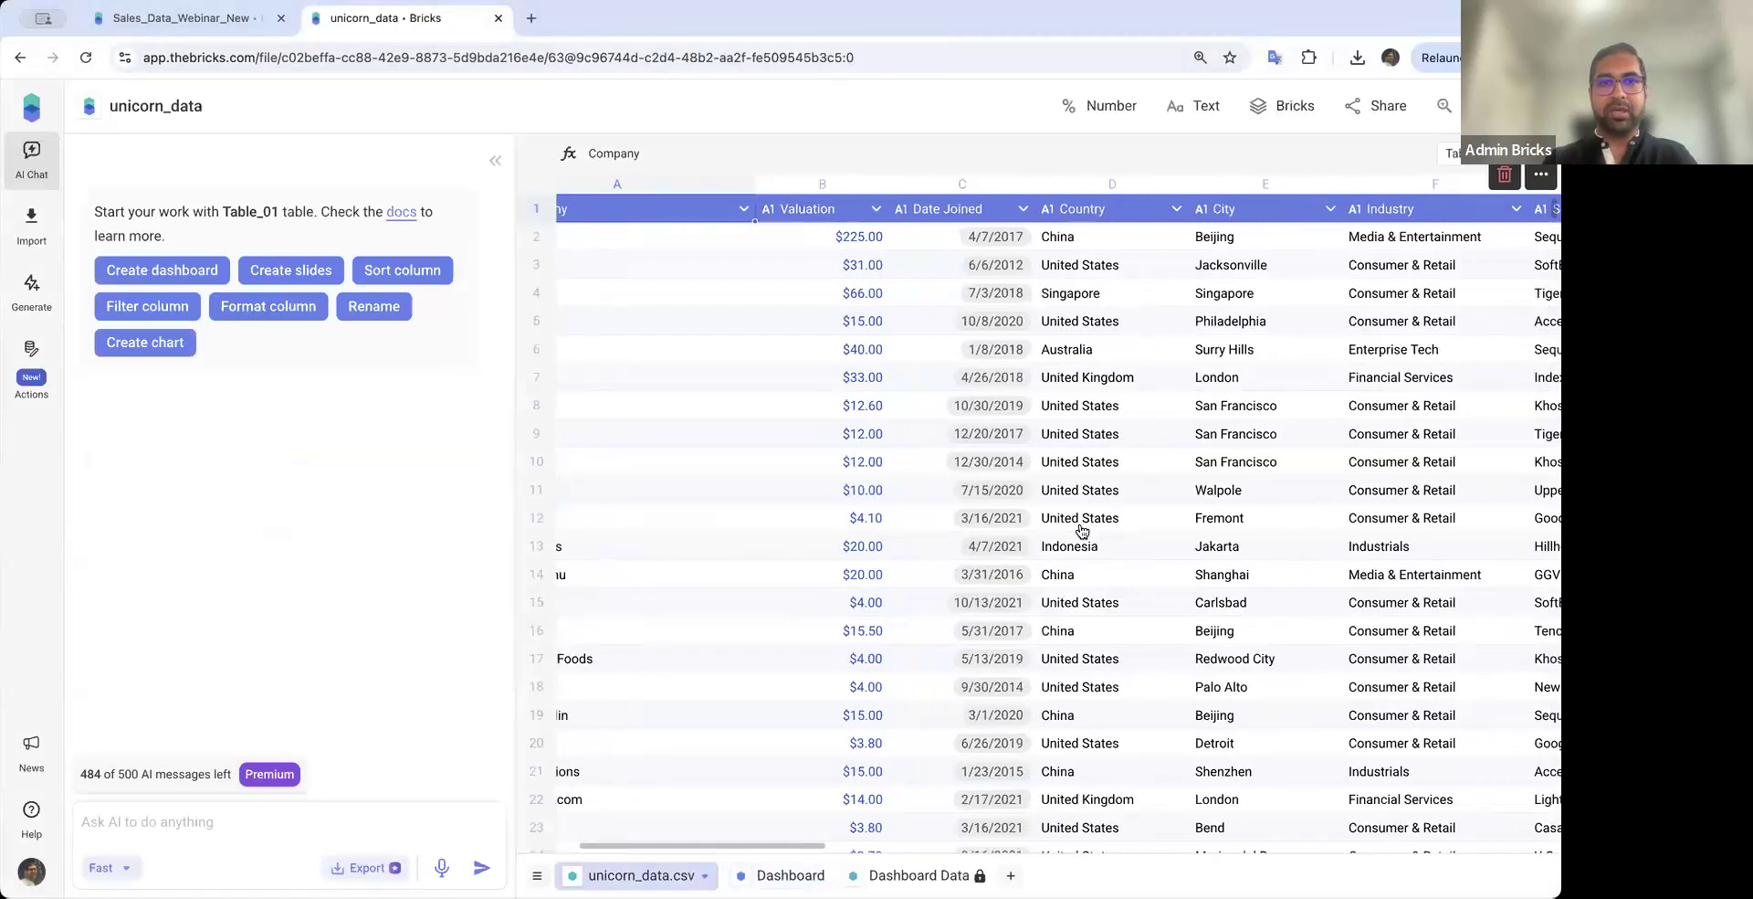
pyautogui.hscroll(2, 937, 457)
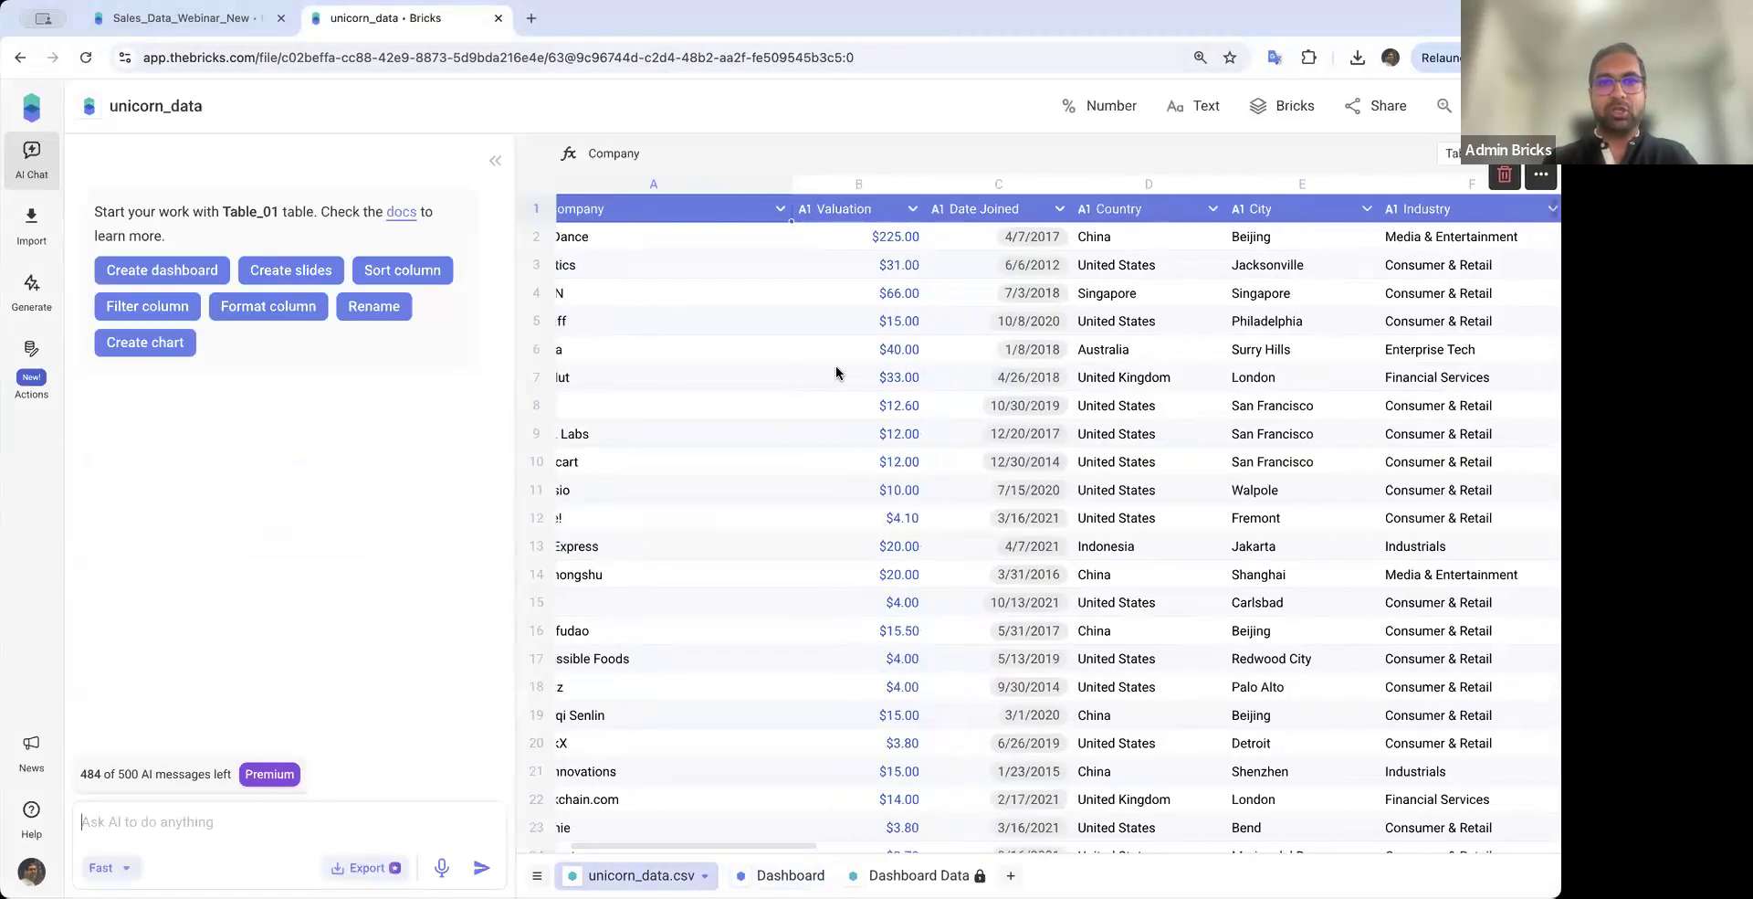
pyautogui.hscroll(5, 776, 379)
pyautogui.hscroll(3, 776, 379)
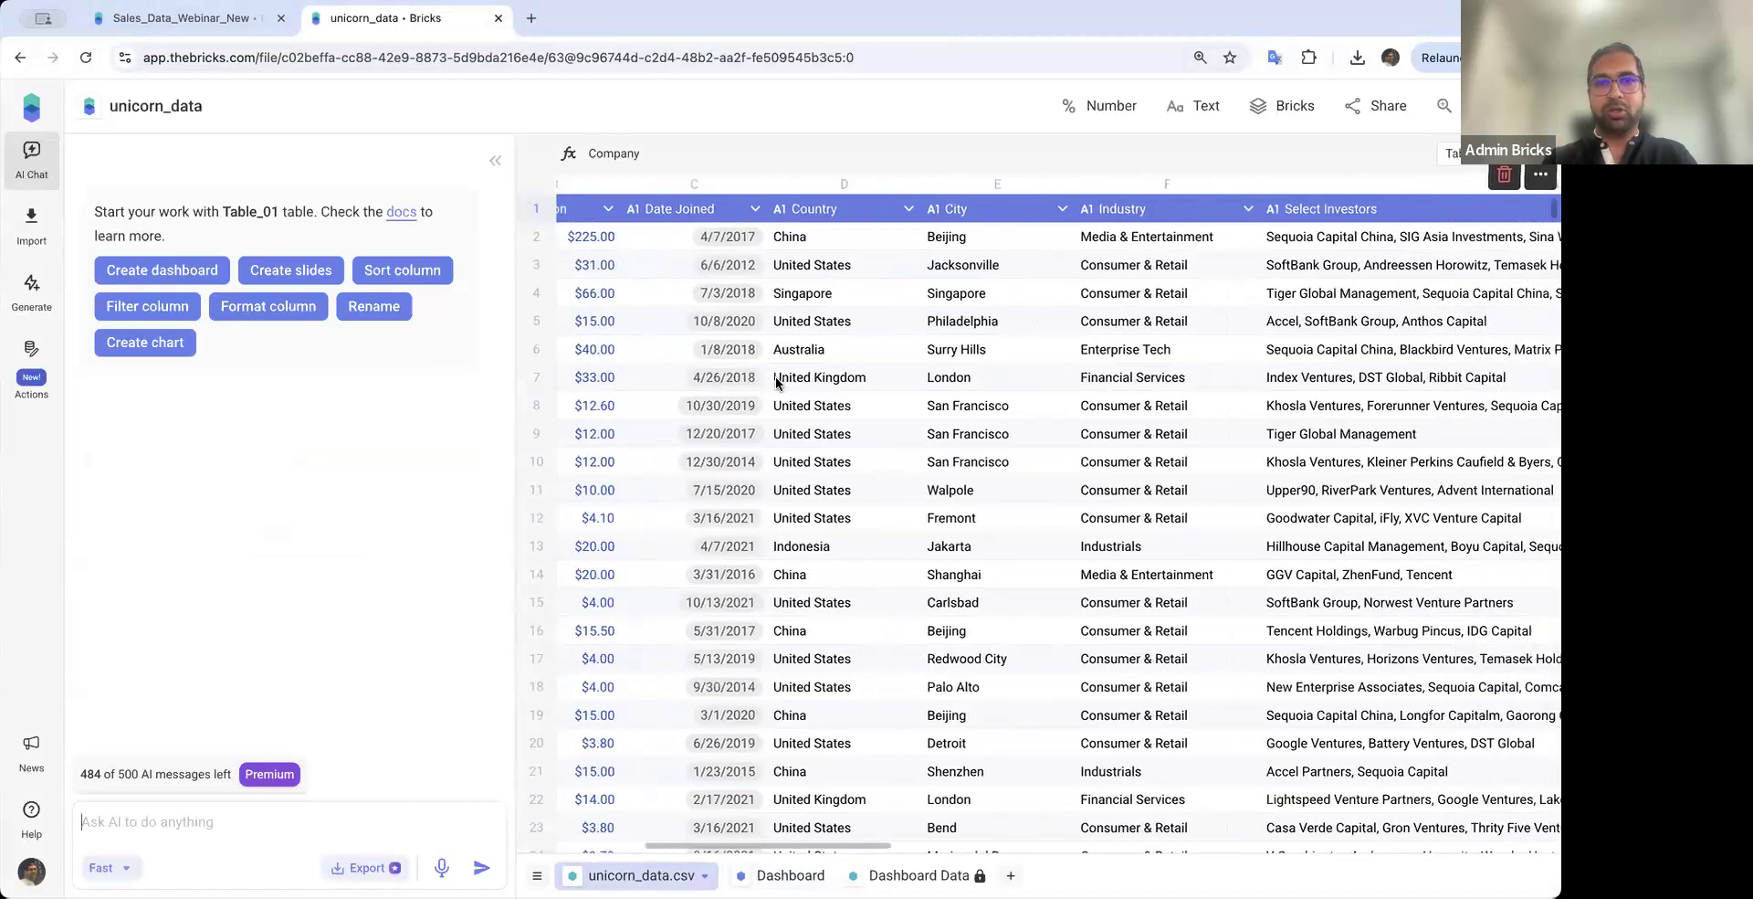
pyautogui.hscroll(5, 937, 389)
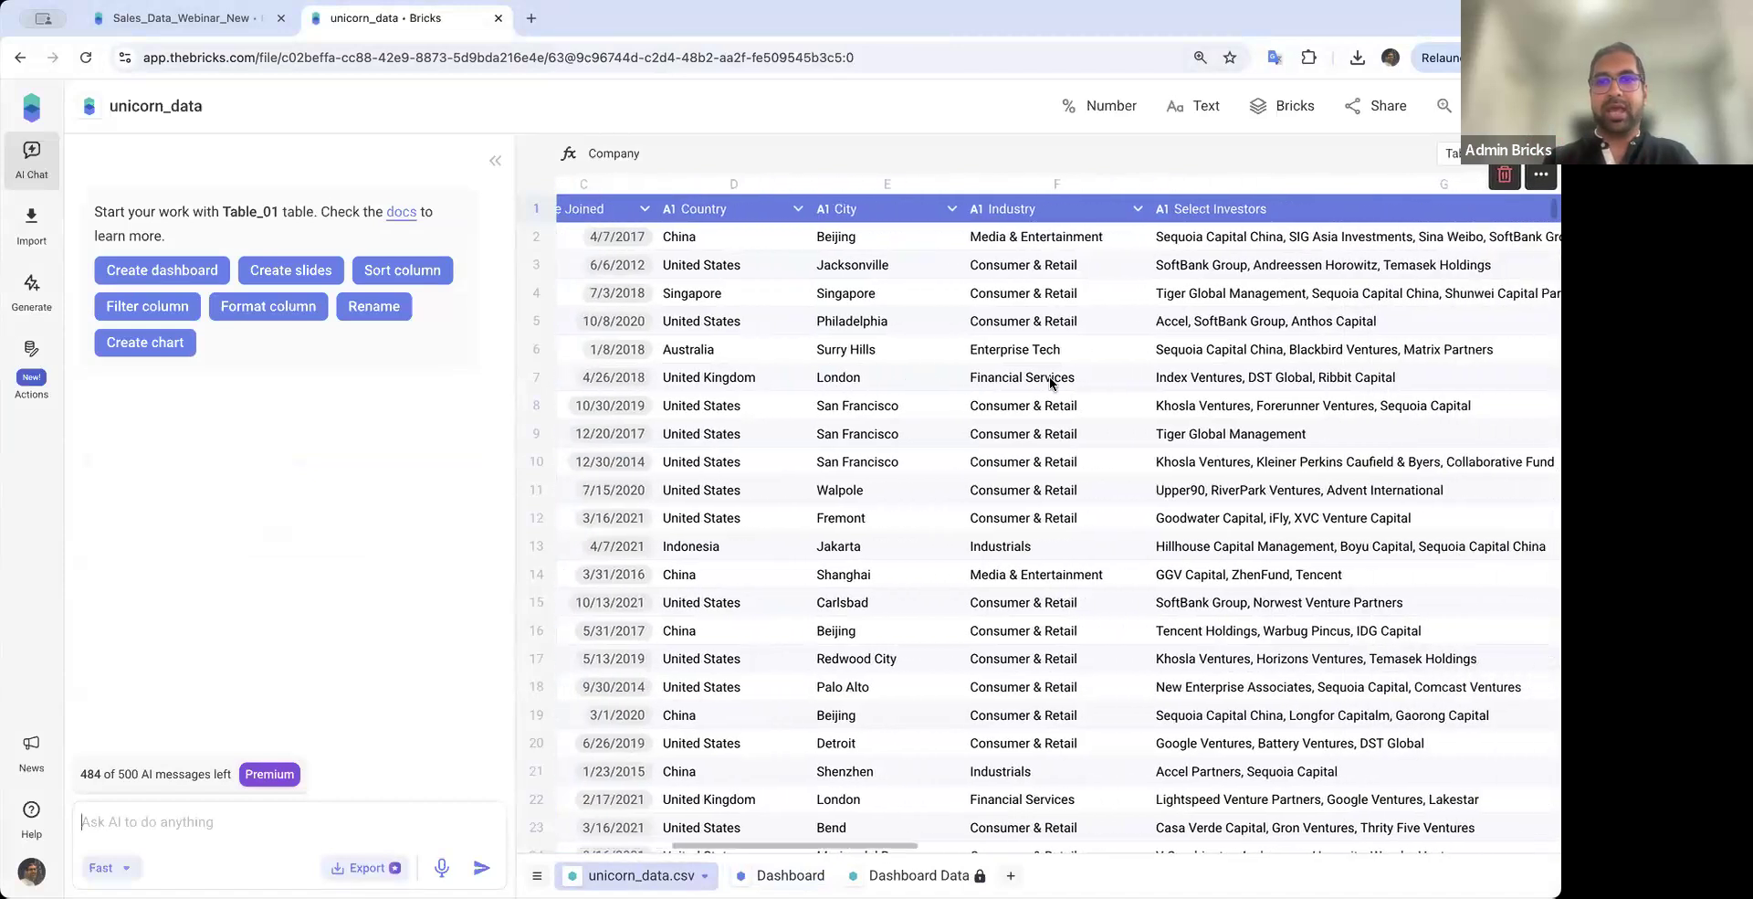
pyautogui.hscroll(-10, 1233, 349)
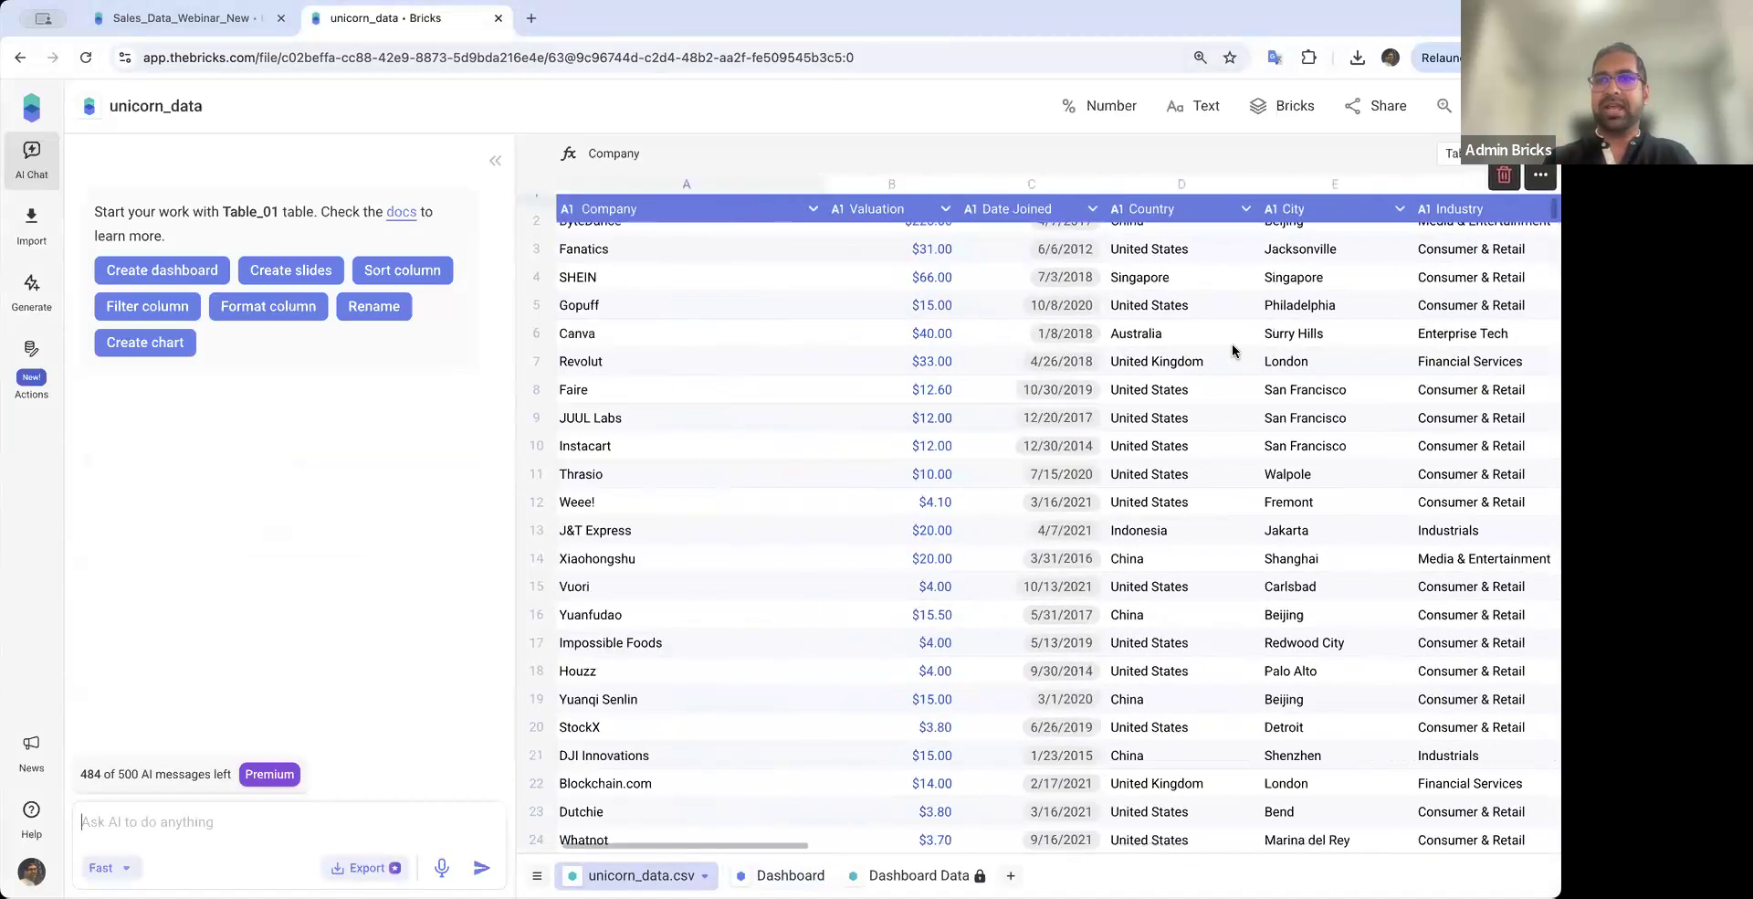
# Return to the dashboard and examine its metric cards, charts and top-10 tables from start to end and back
pyautogui.click(785, 875)
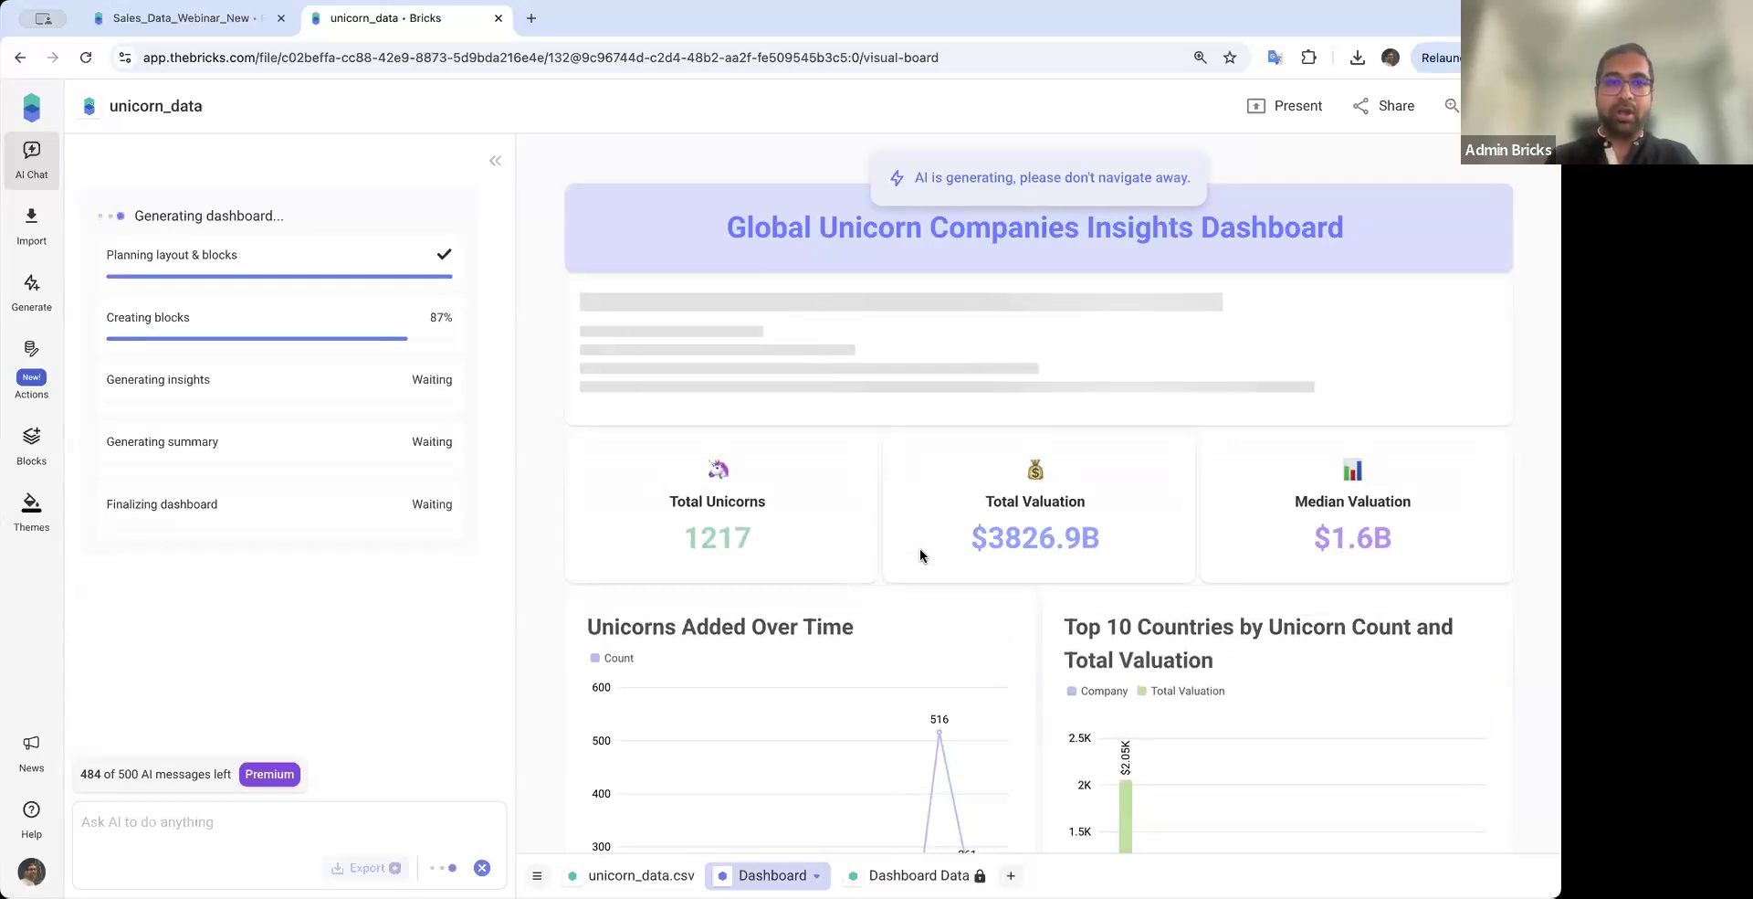
pyautogui.scroll(-2, 575, 494)
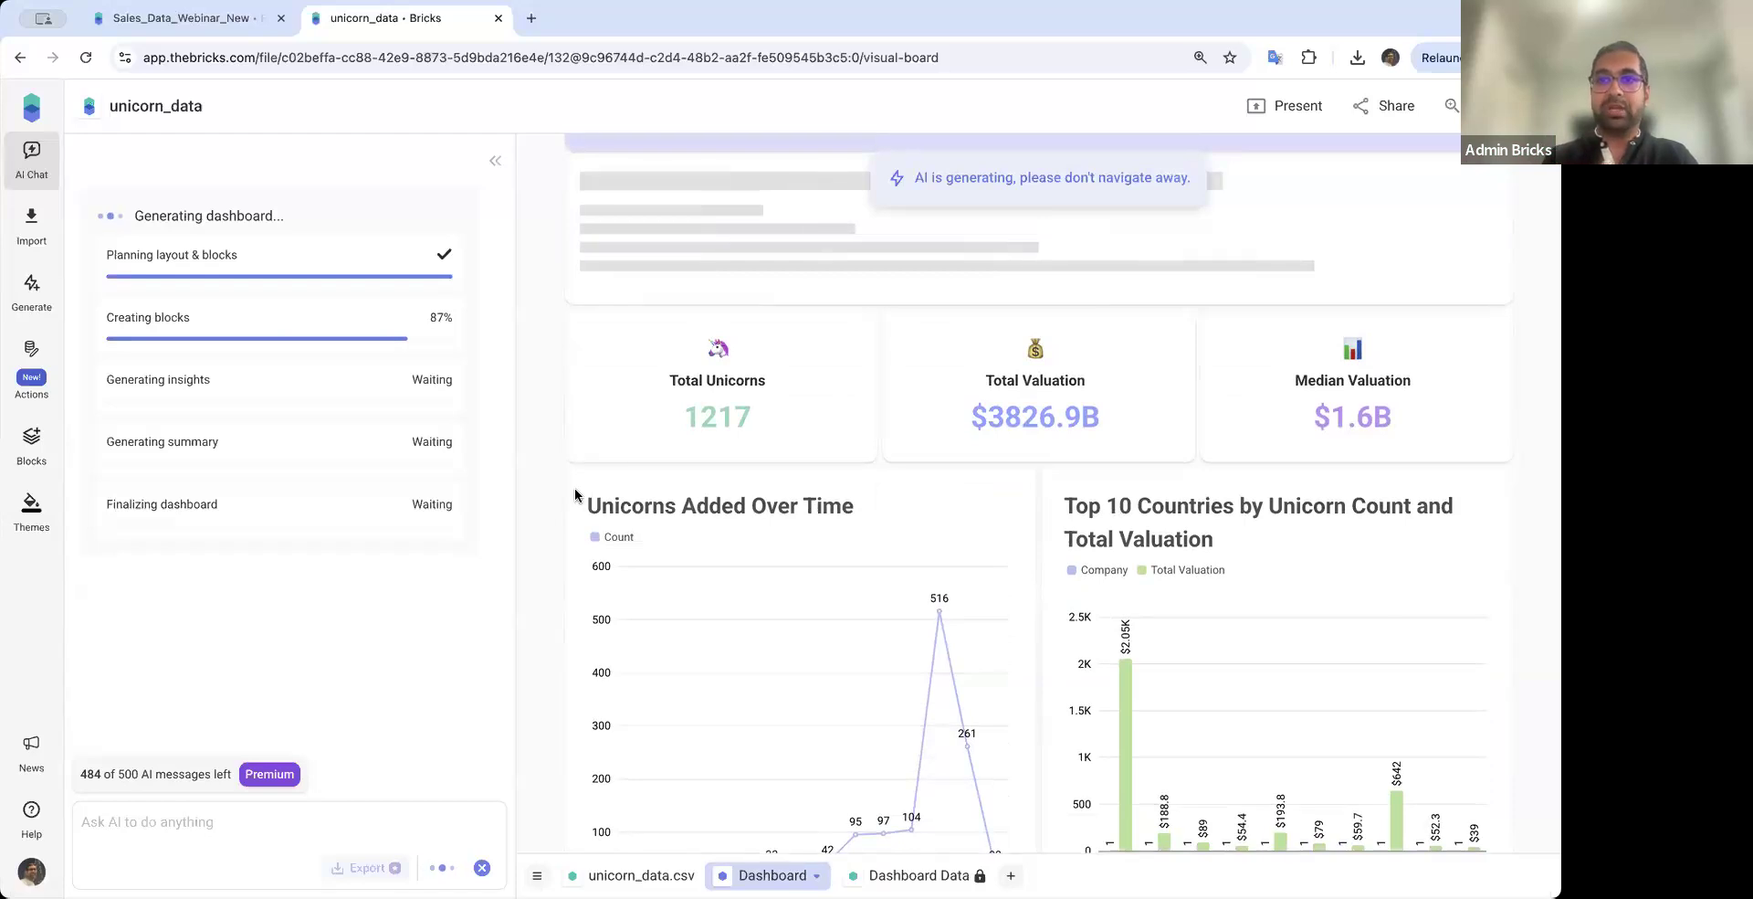
pyautogui.scroll(-1, 777, 418)
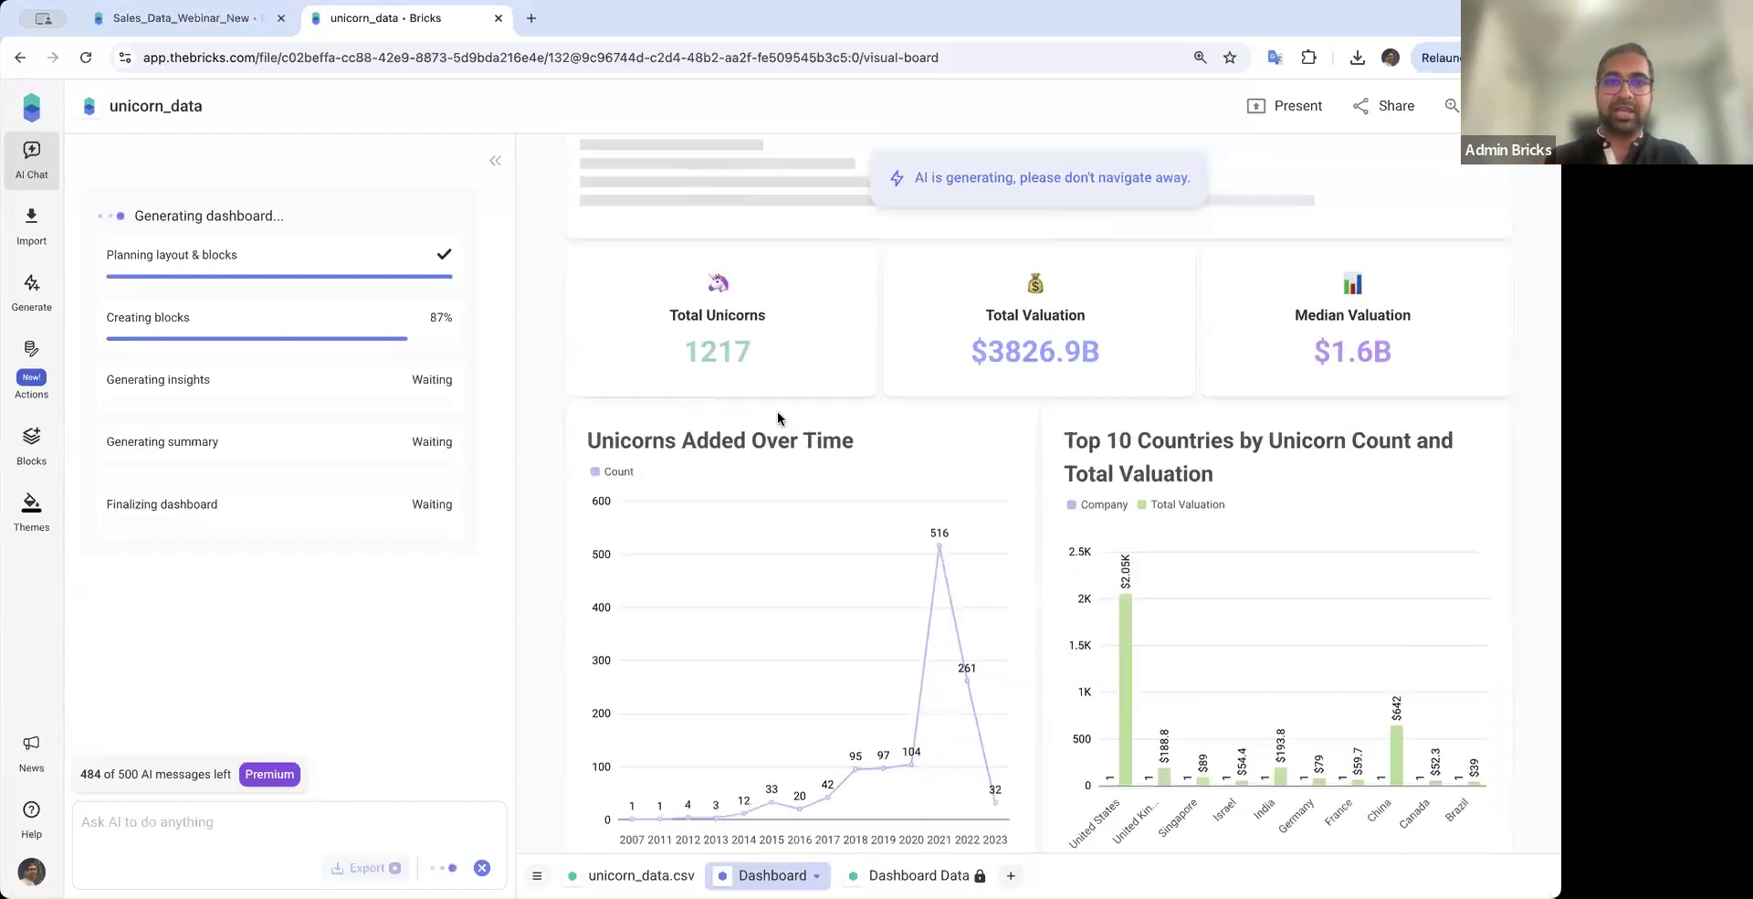
pyautogui.scroll(-3, 1011, 515)
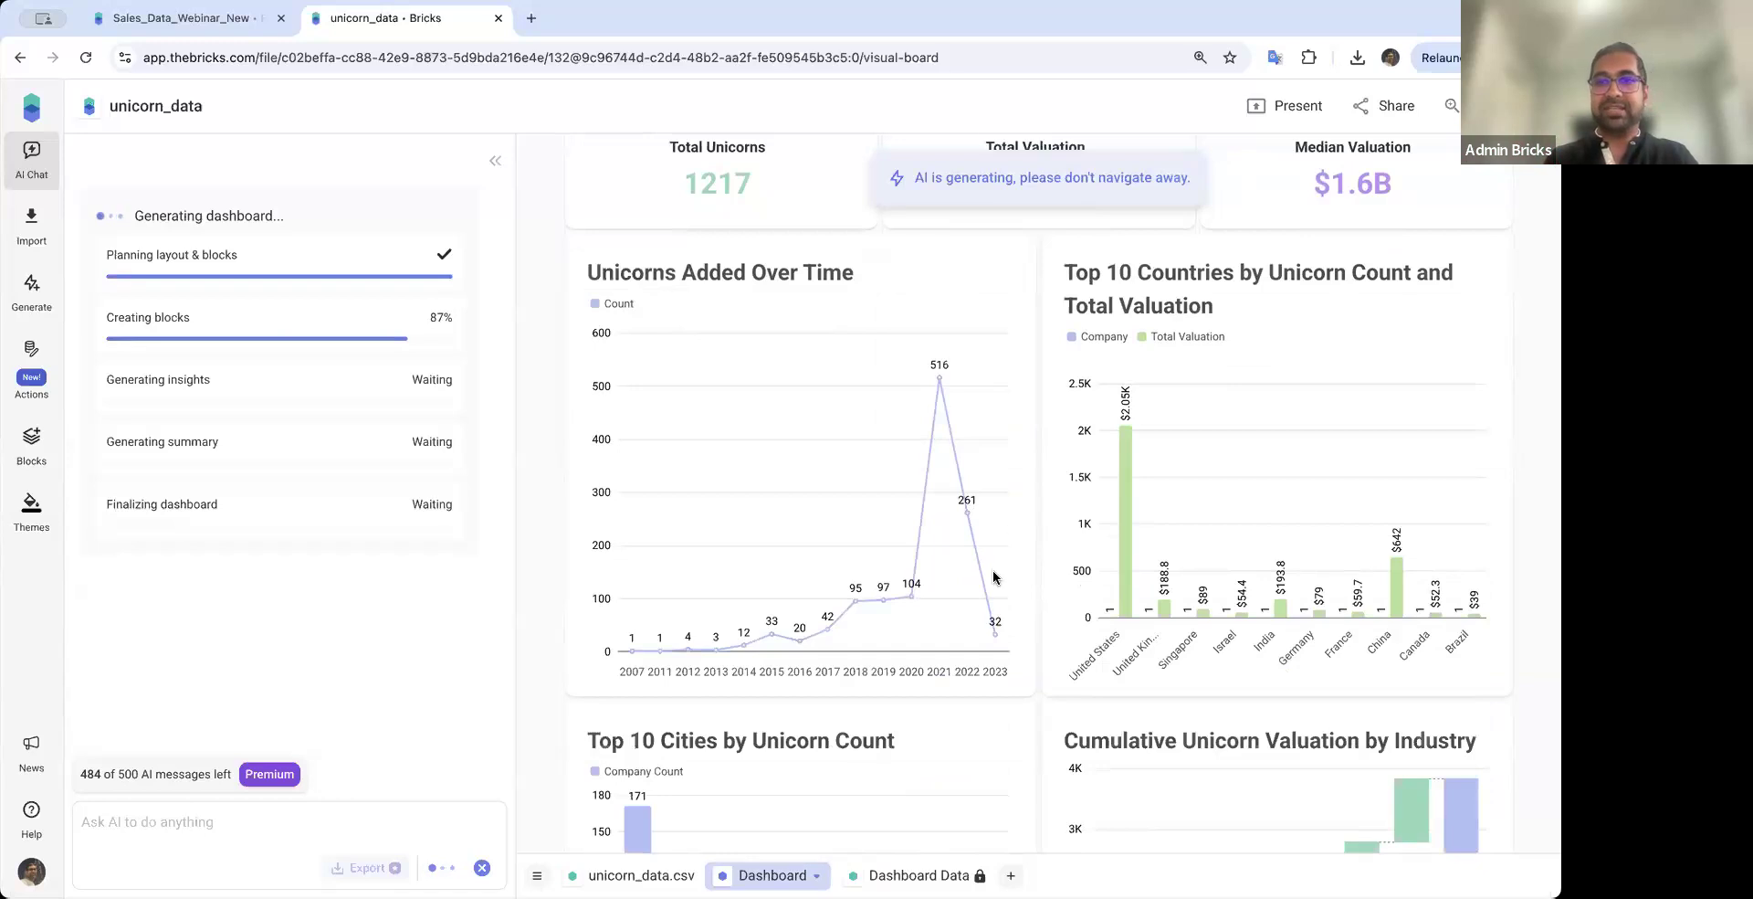
pyautogui.scroll(-1, 994, 575)
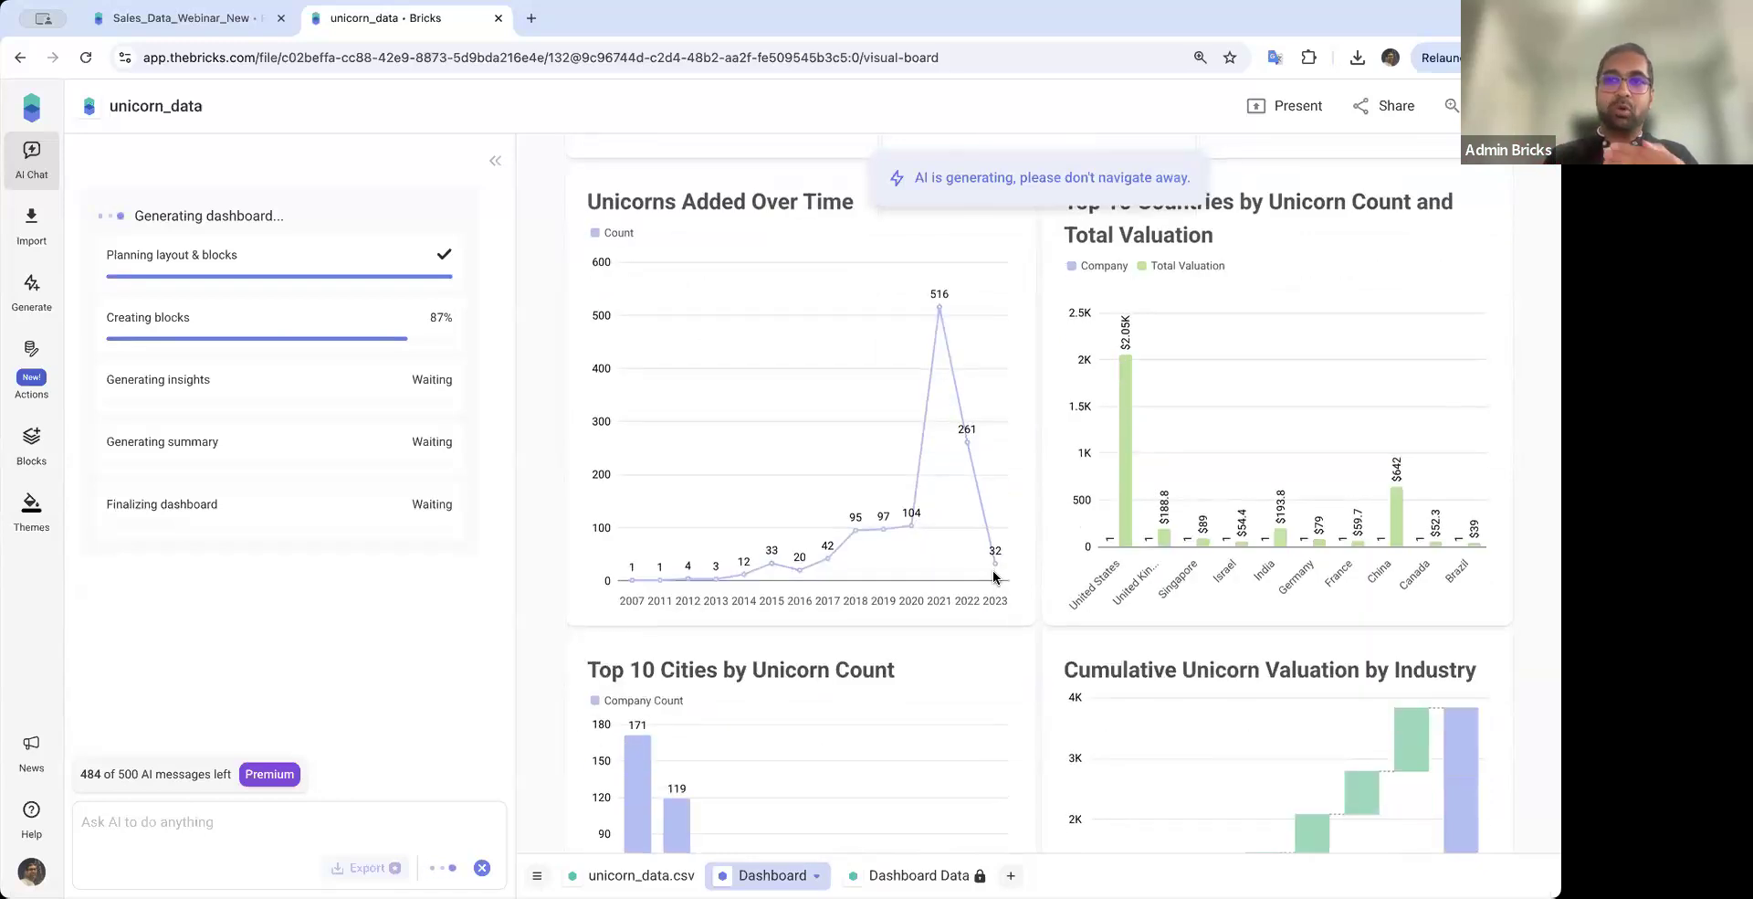
pyautogui.scroll(-2, 1018, 645)
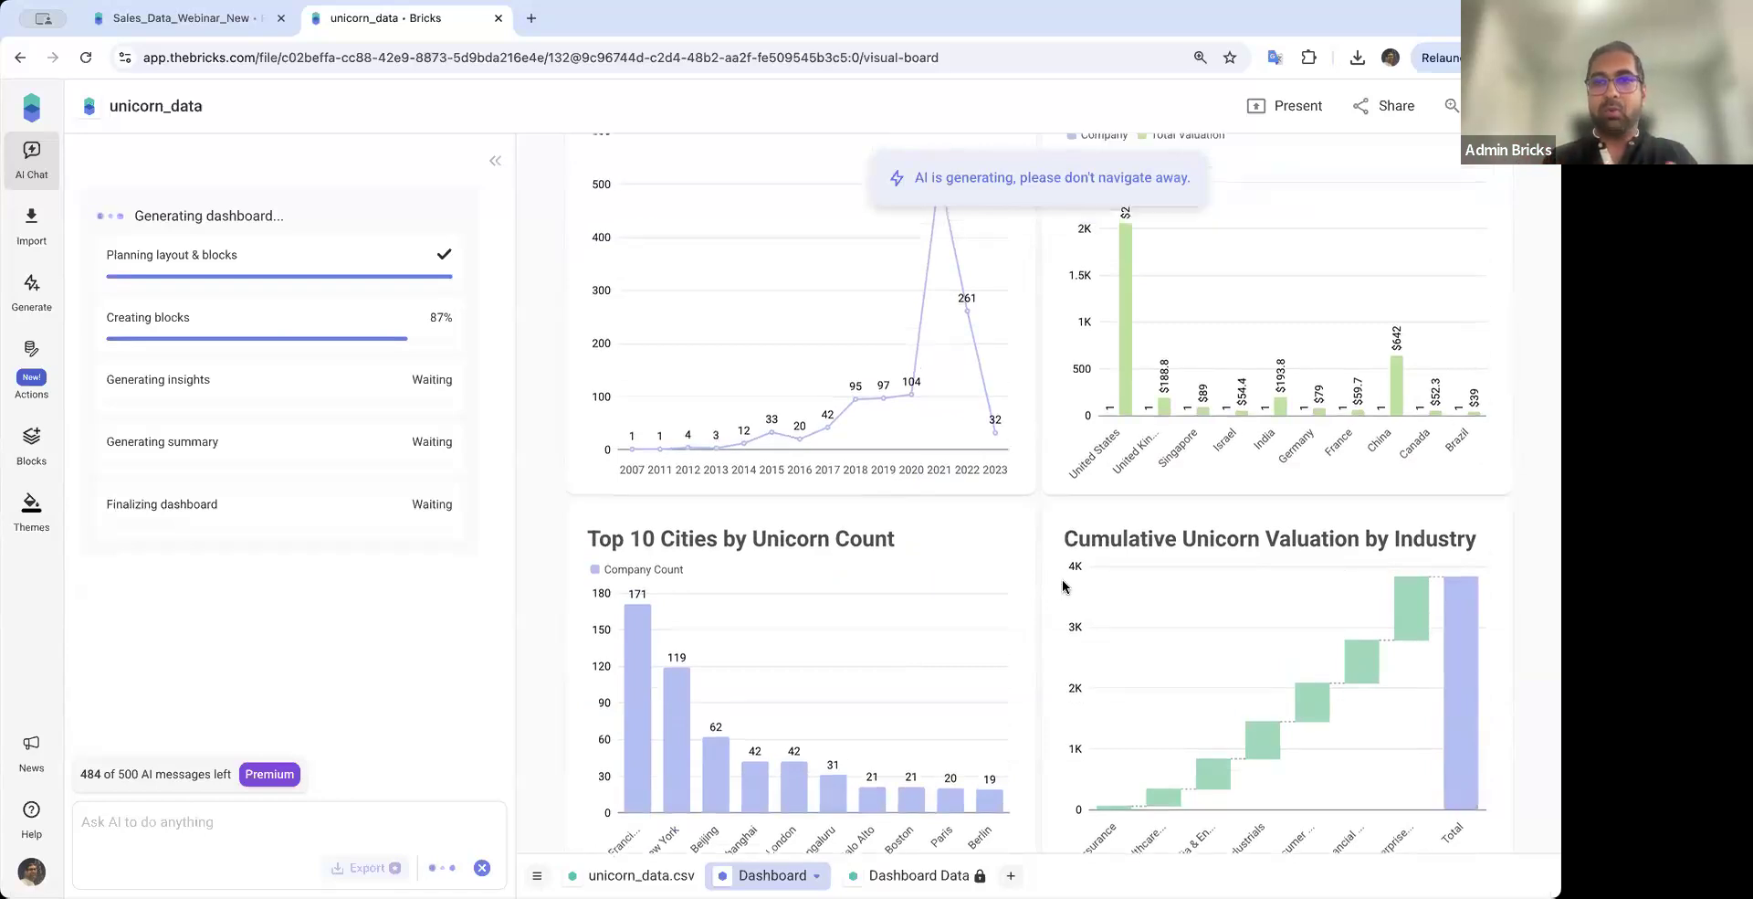
pyautogui.scroll(1, 1064, 586)
pyautogui.scroll(-6, 1035, 605)
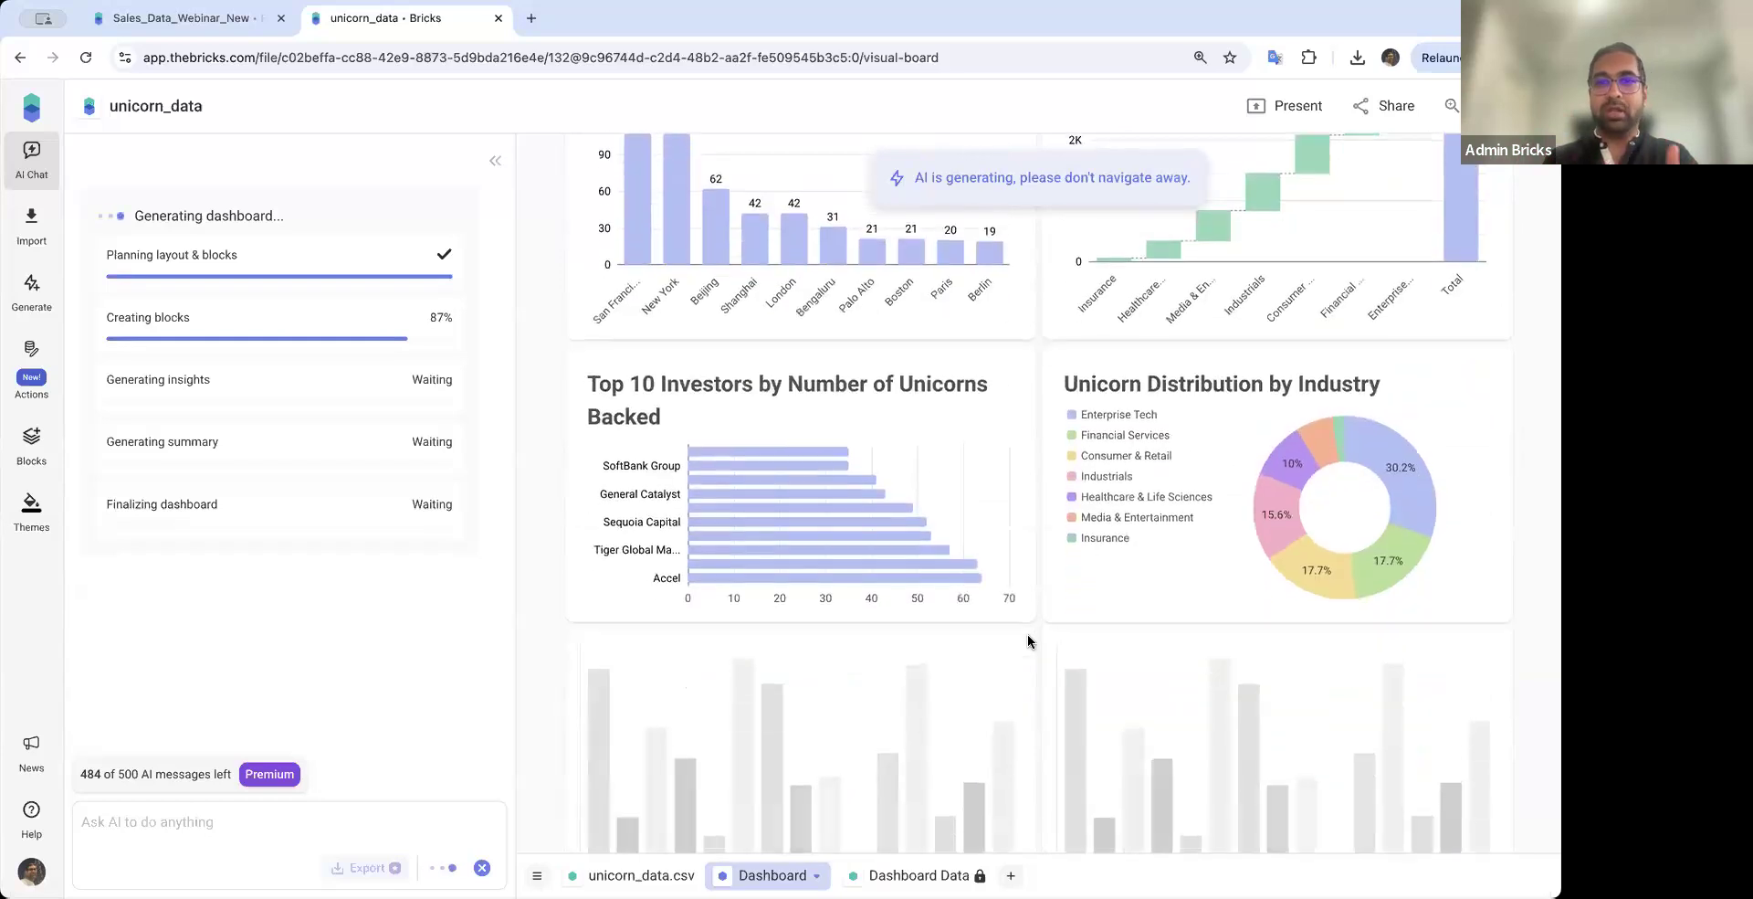
pyautogui.scroll(-5, 1027, 639)
pyautogui.scroll(-2, 1028, 641)
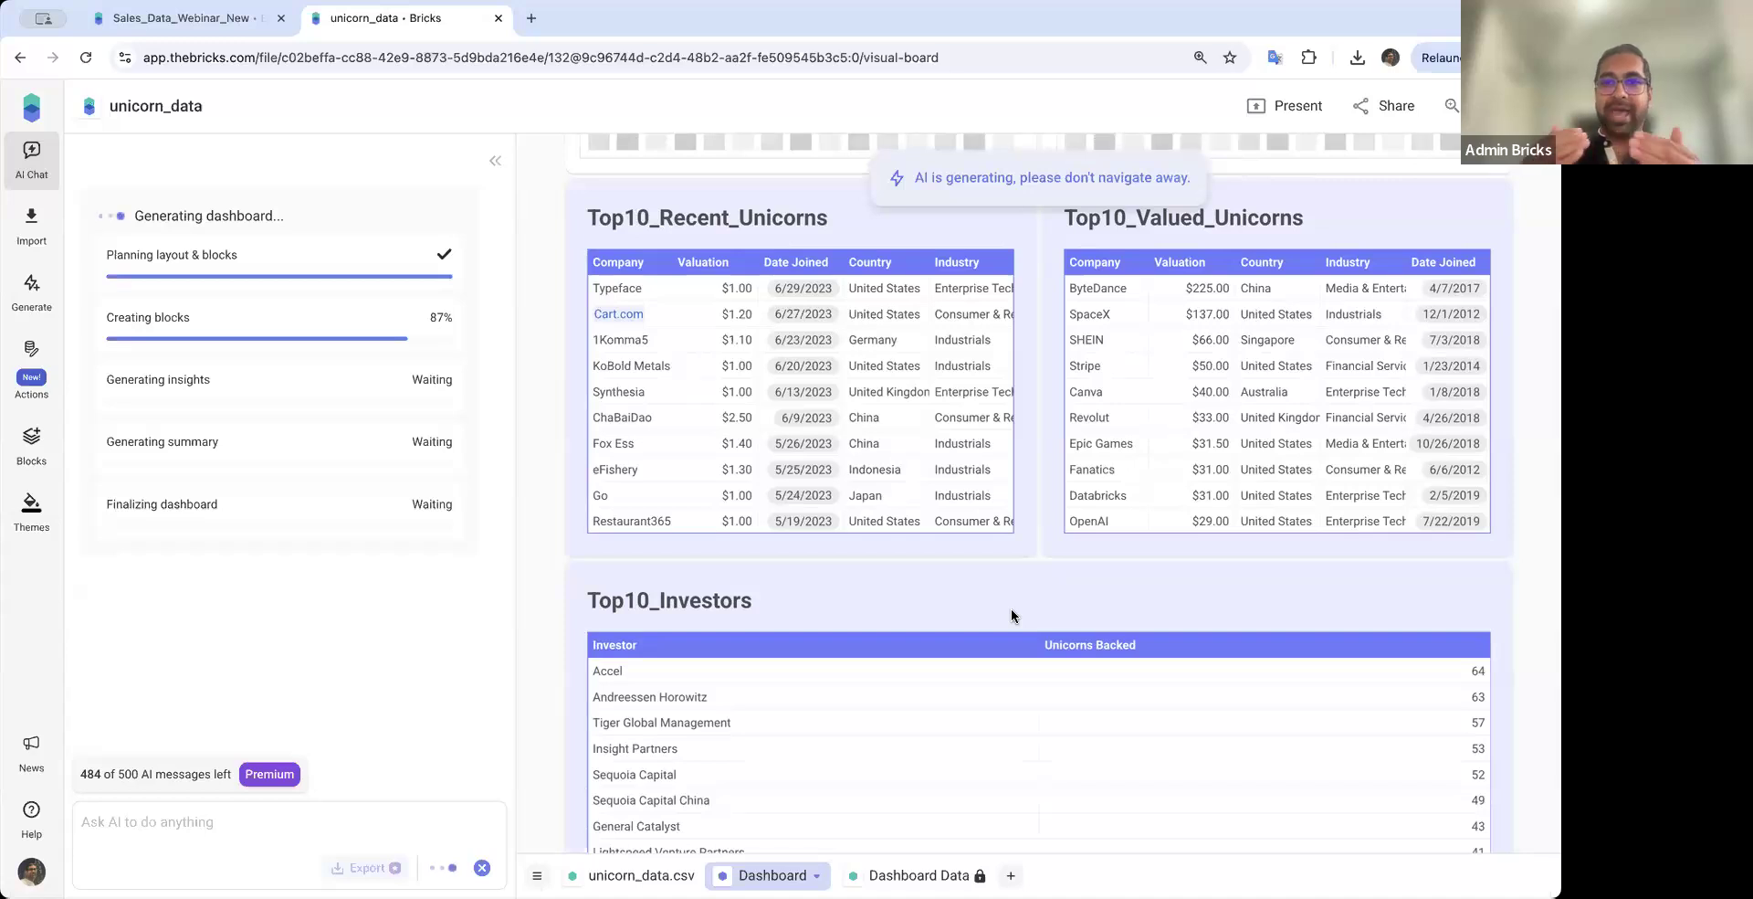
pyautogui.scroll(3, 1007, 512)
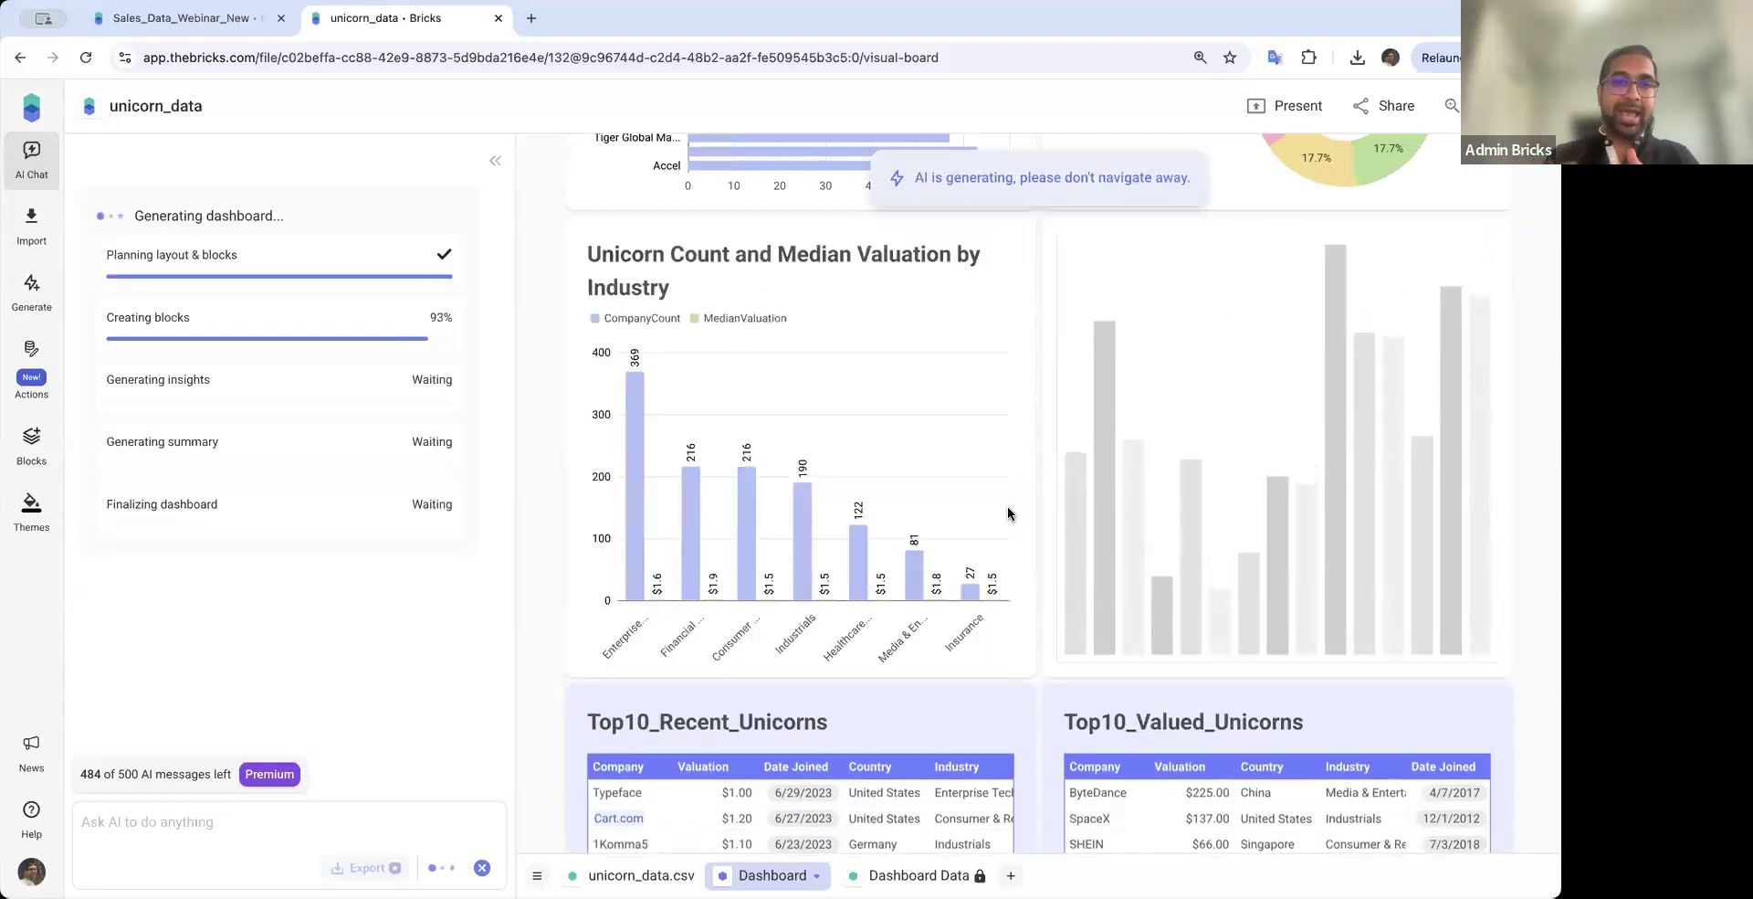
pyautogui.scroll(4, 1012, 464)
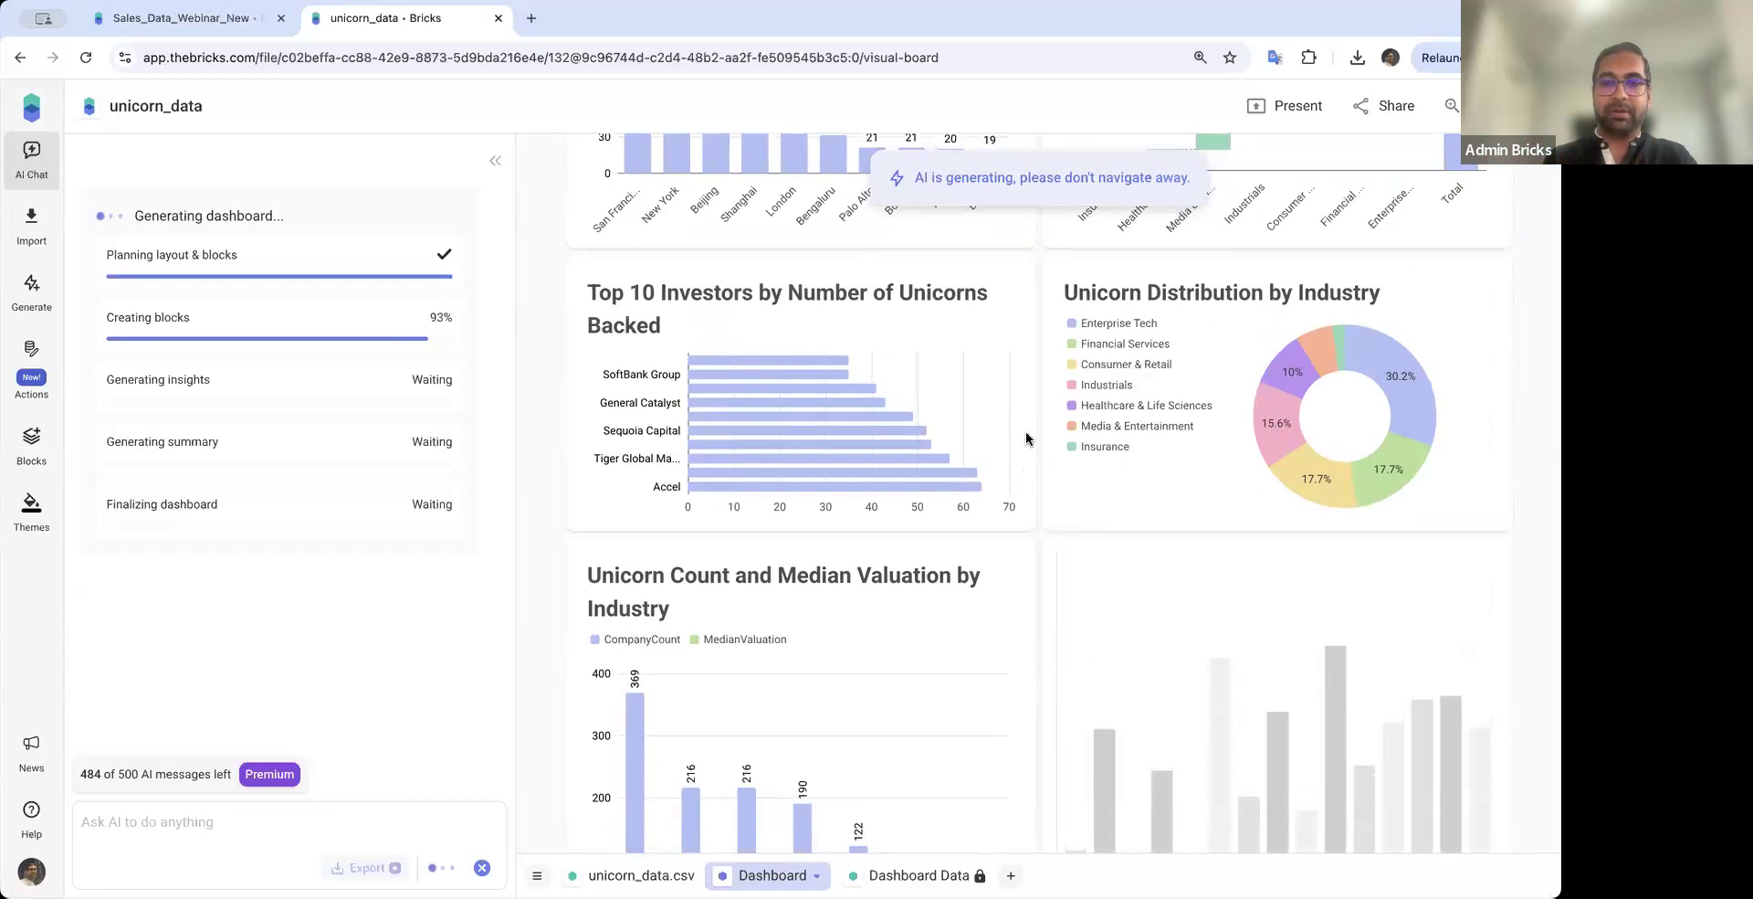
pyautogui.scroll(7, 1027, 439)
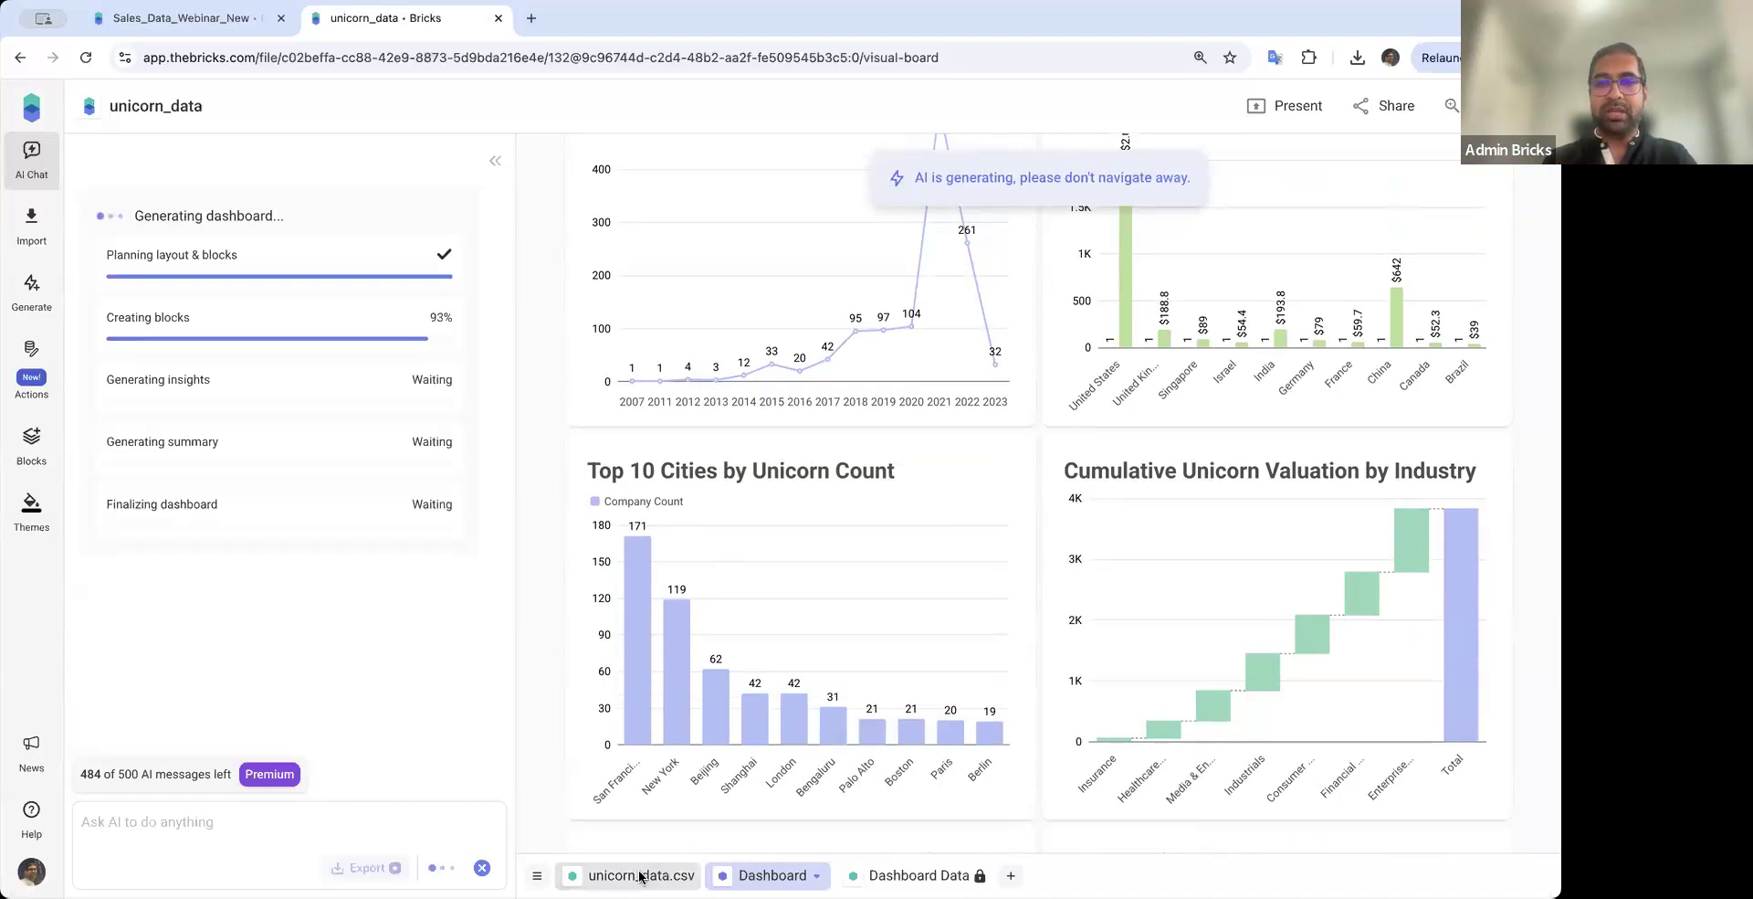
pyautogui.scroll(8, 977, 478)
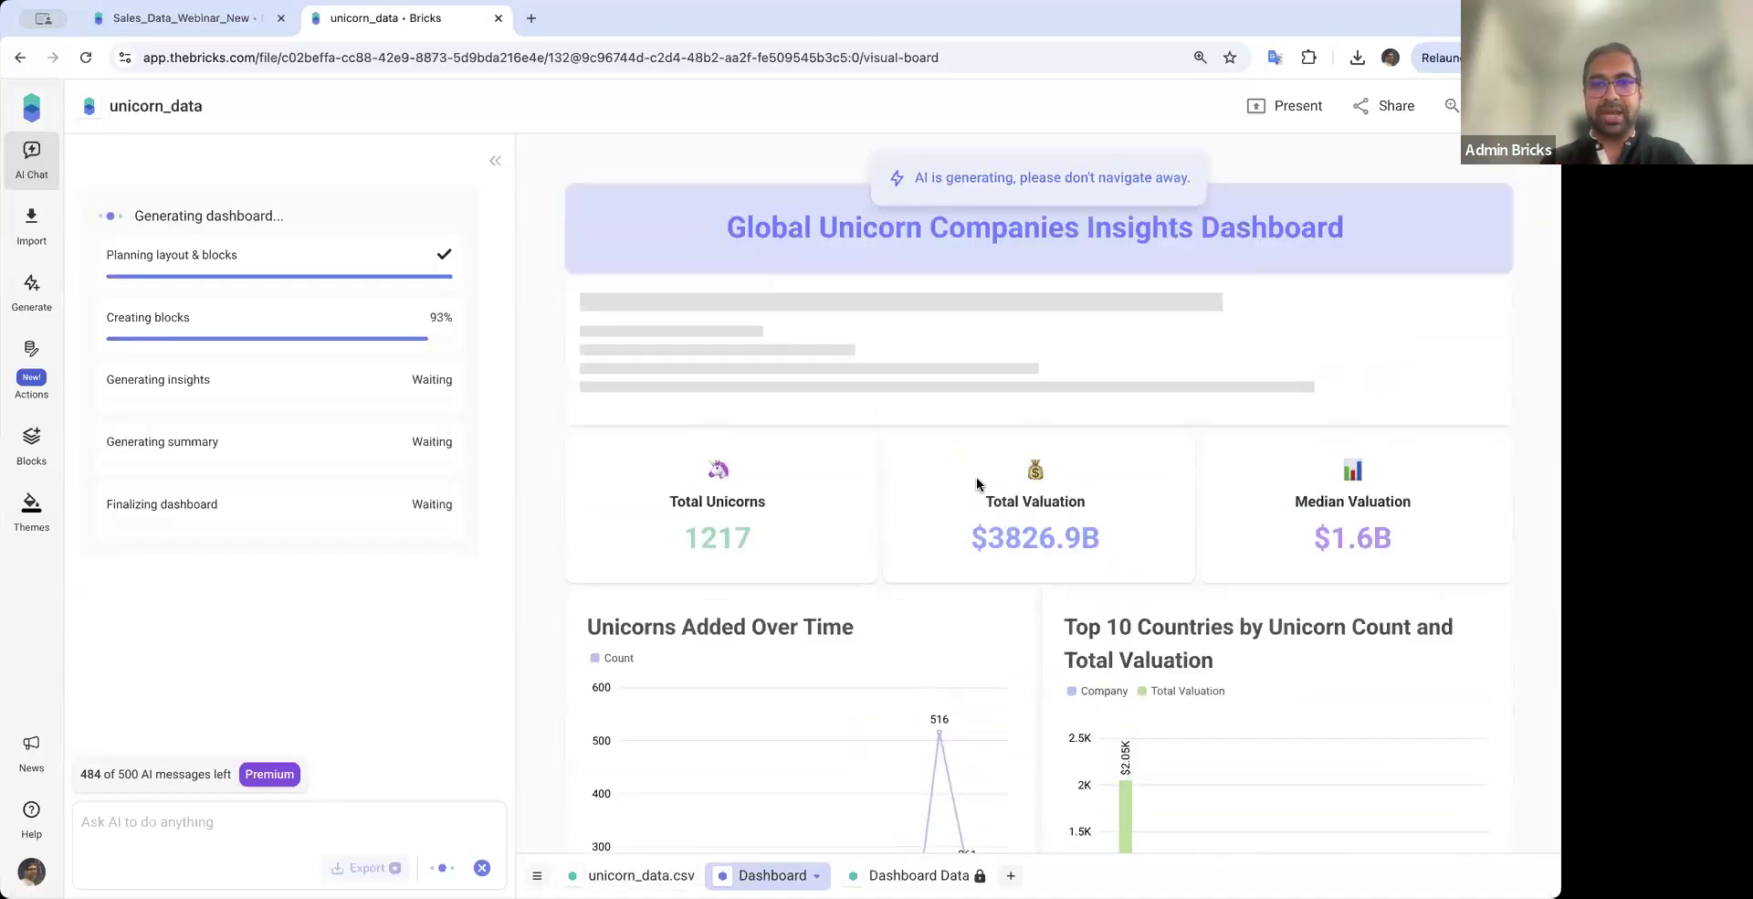
# Examine the Unicorns Added Over Time chart together with the Key Insights block beside it
pyautogui.scroll(-2, 1038, 490)
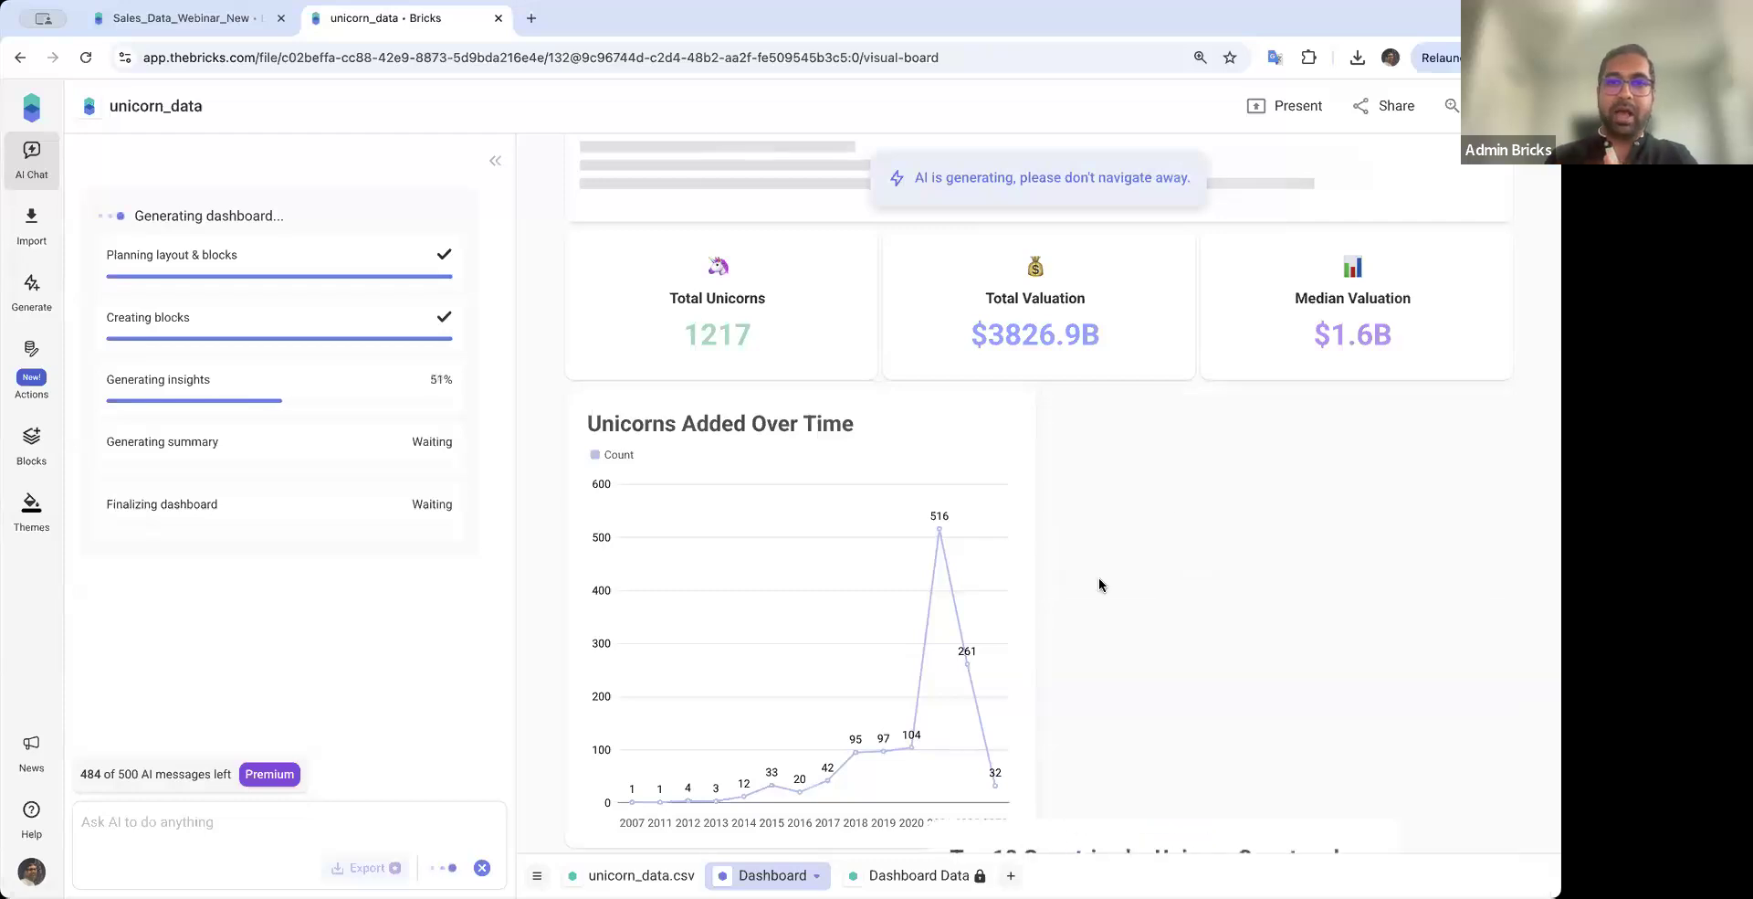
pyautogui.scroll(-1, 1099, 577)
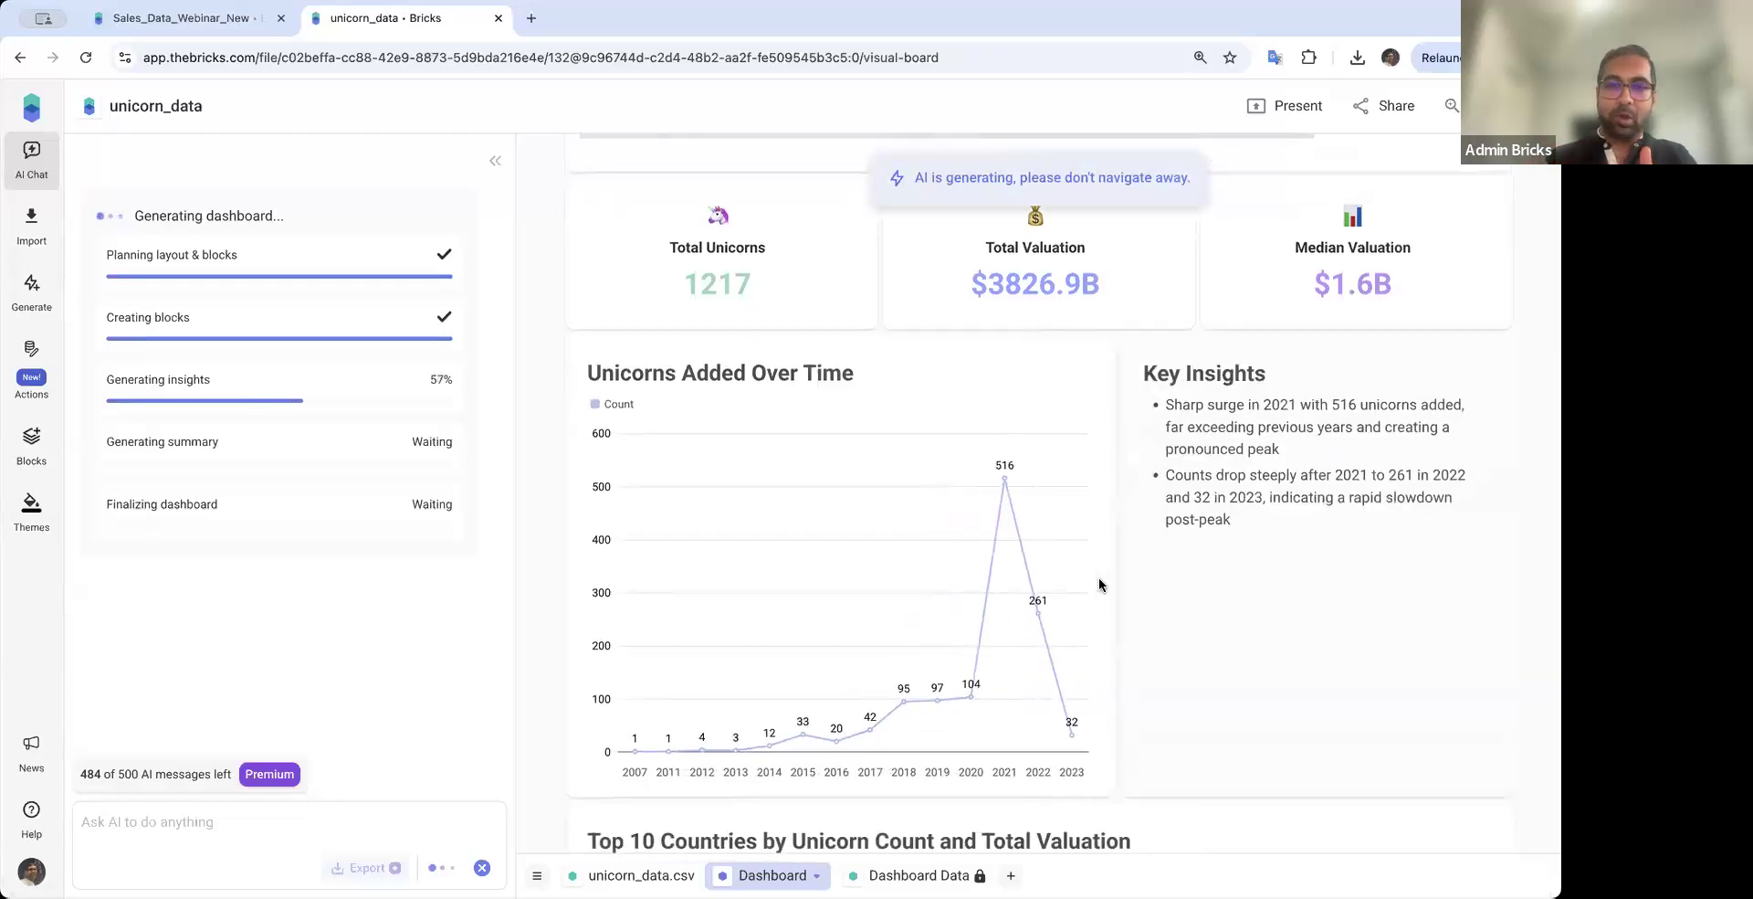
pyautogui.scroll(-1, 1090, 547)
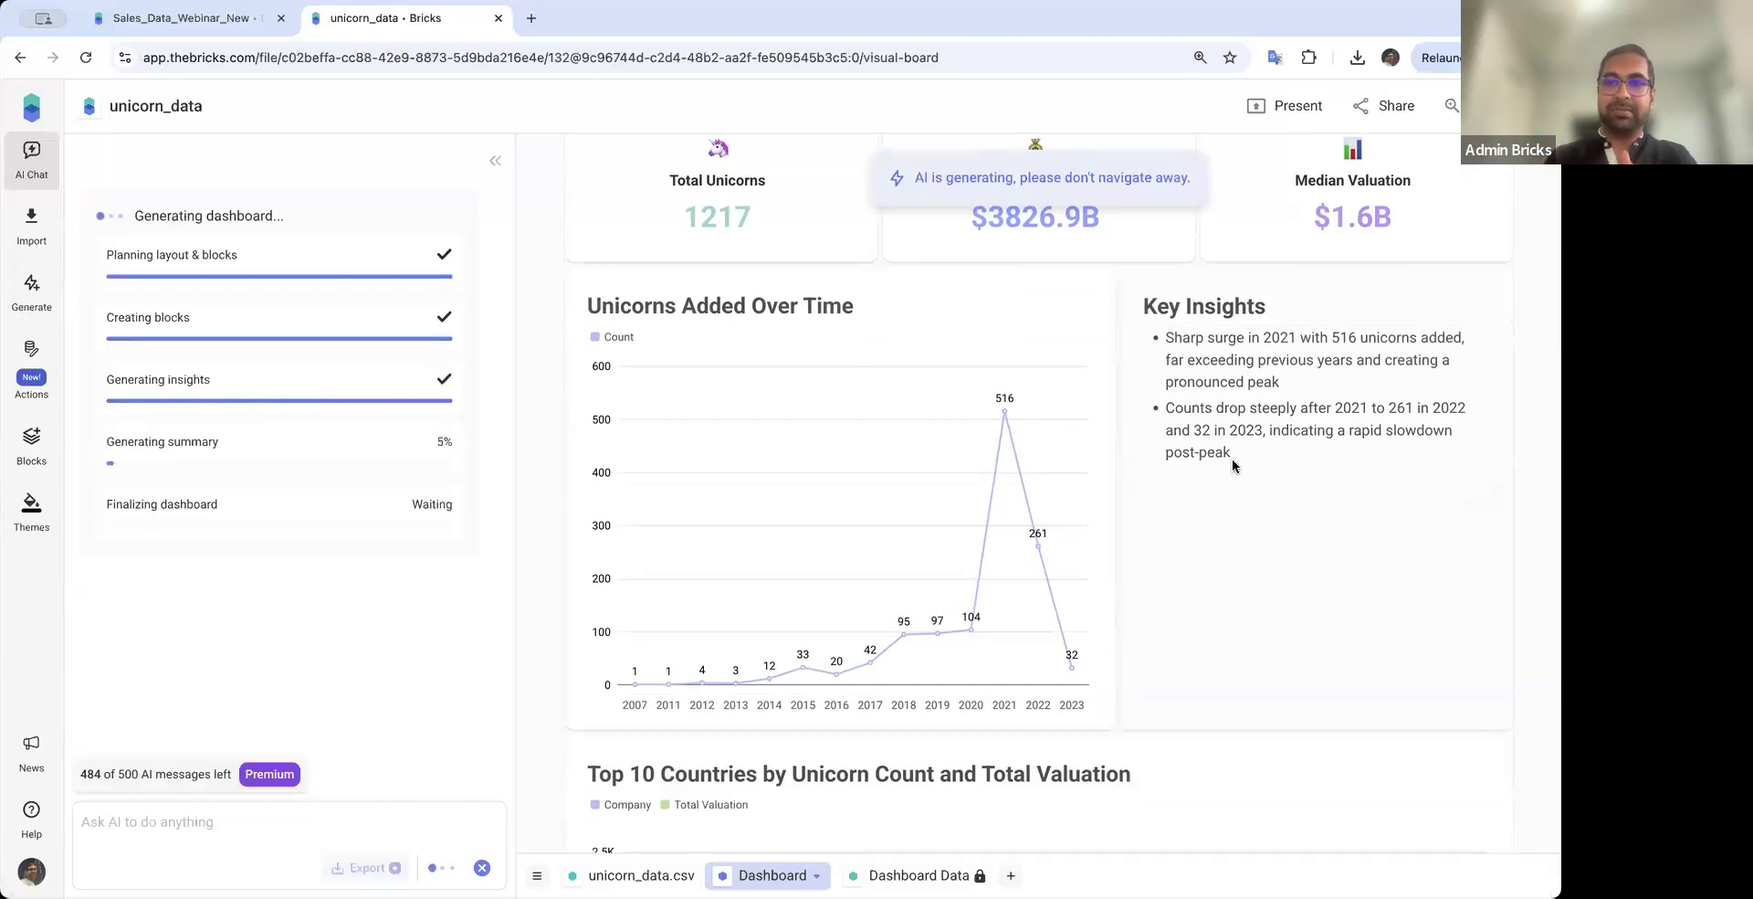
pyautogui.scroll(-1, 1247, 436)
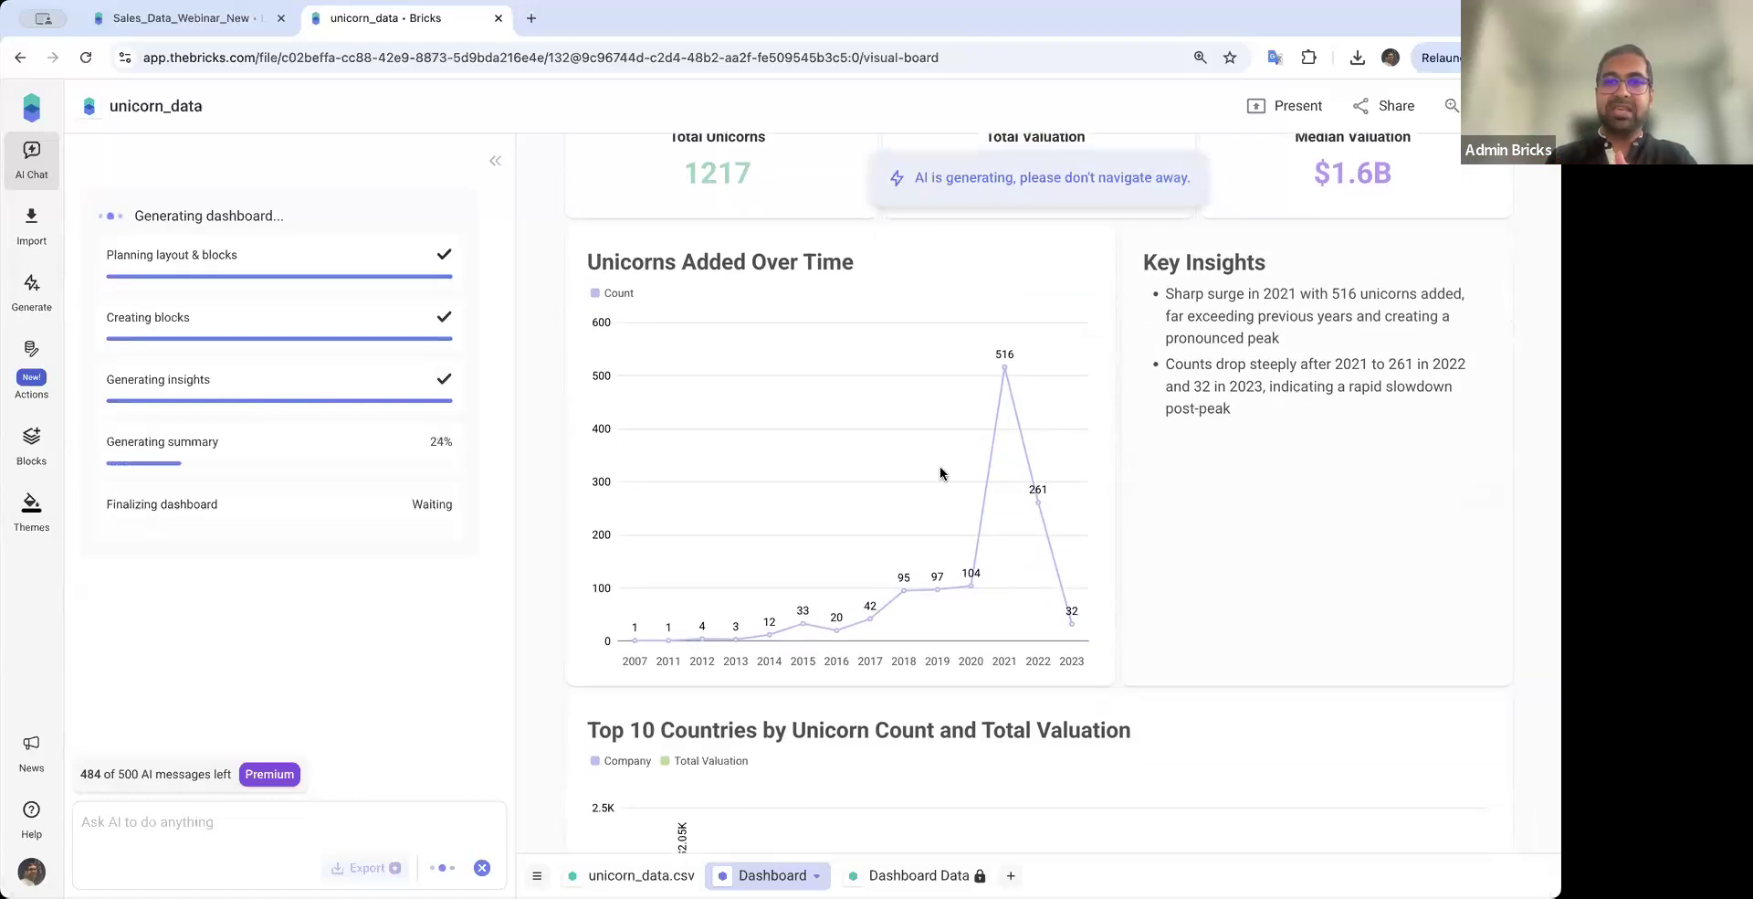
pyautogui.scroll(-1, 1222, 302)
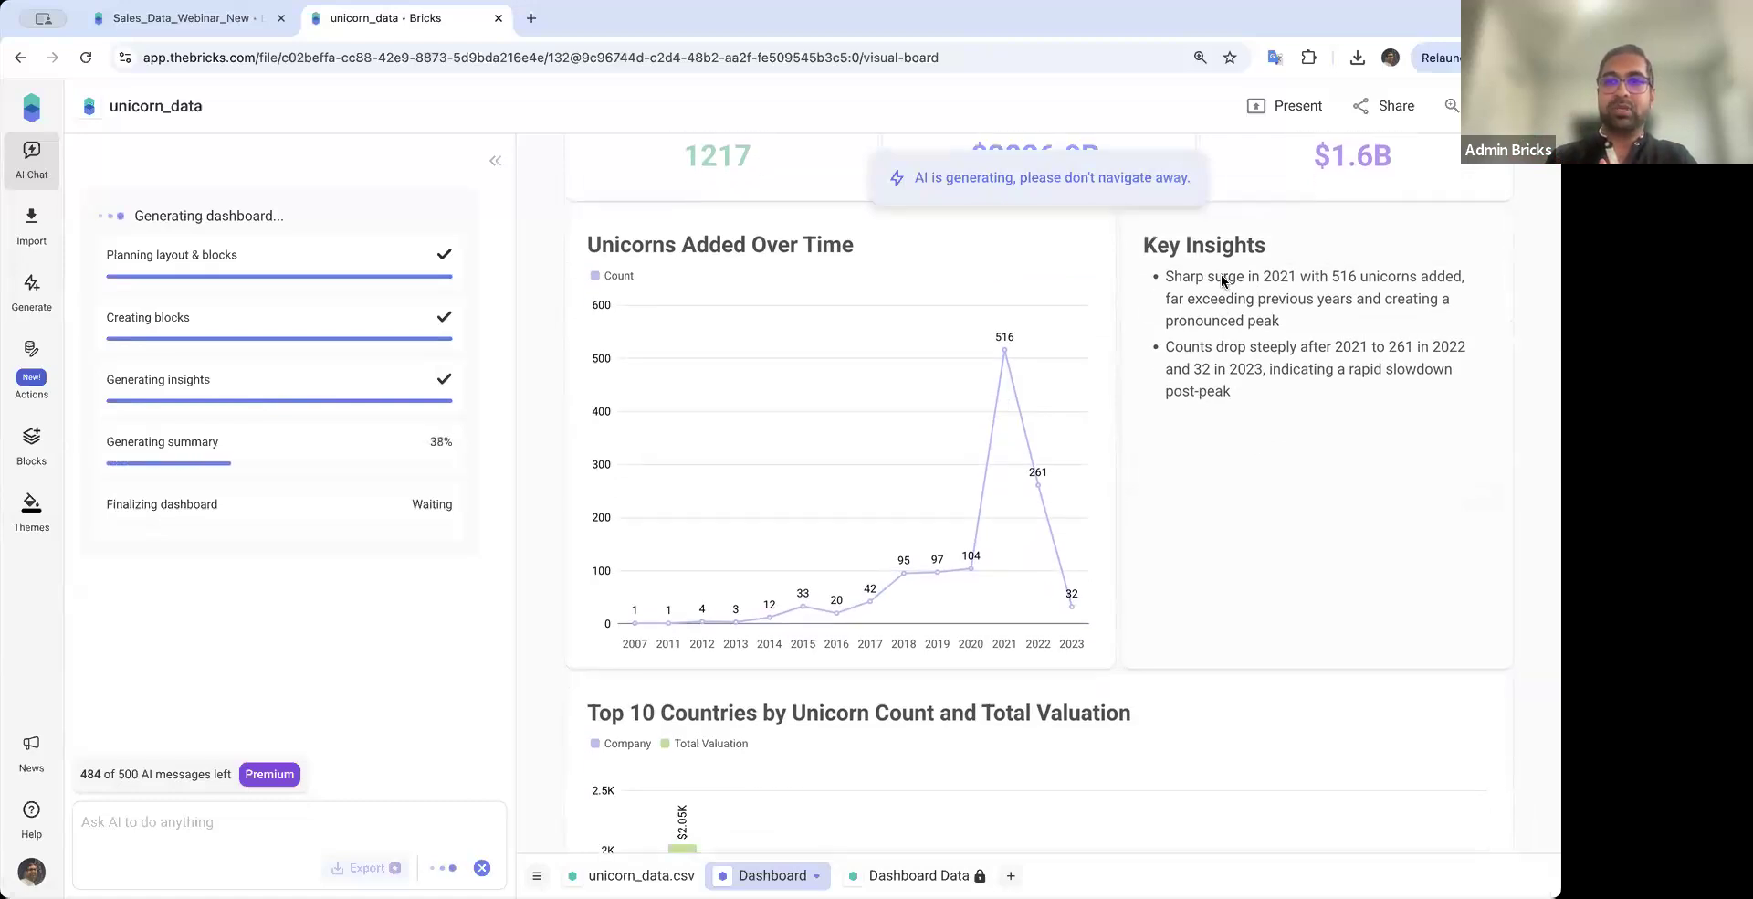
pyautogui.scroll(1, 1260, 292)
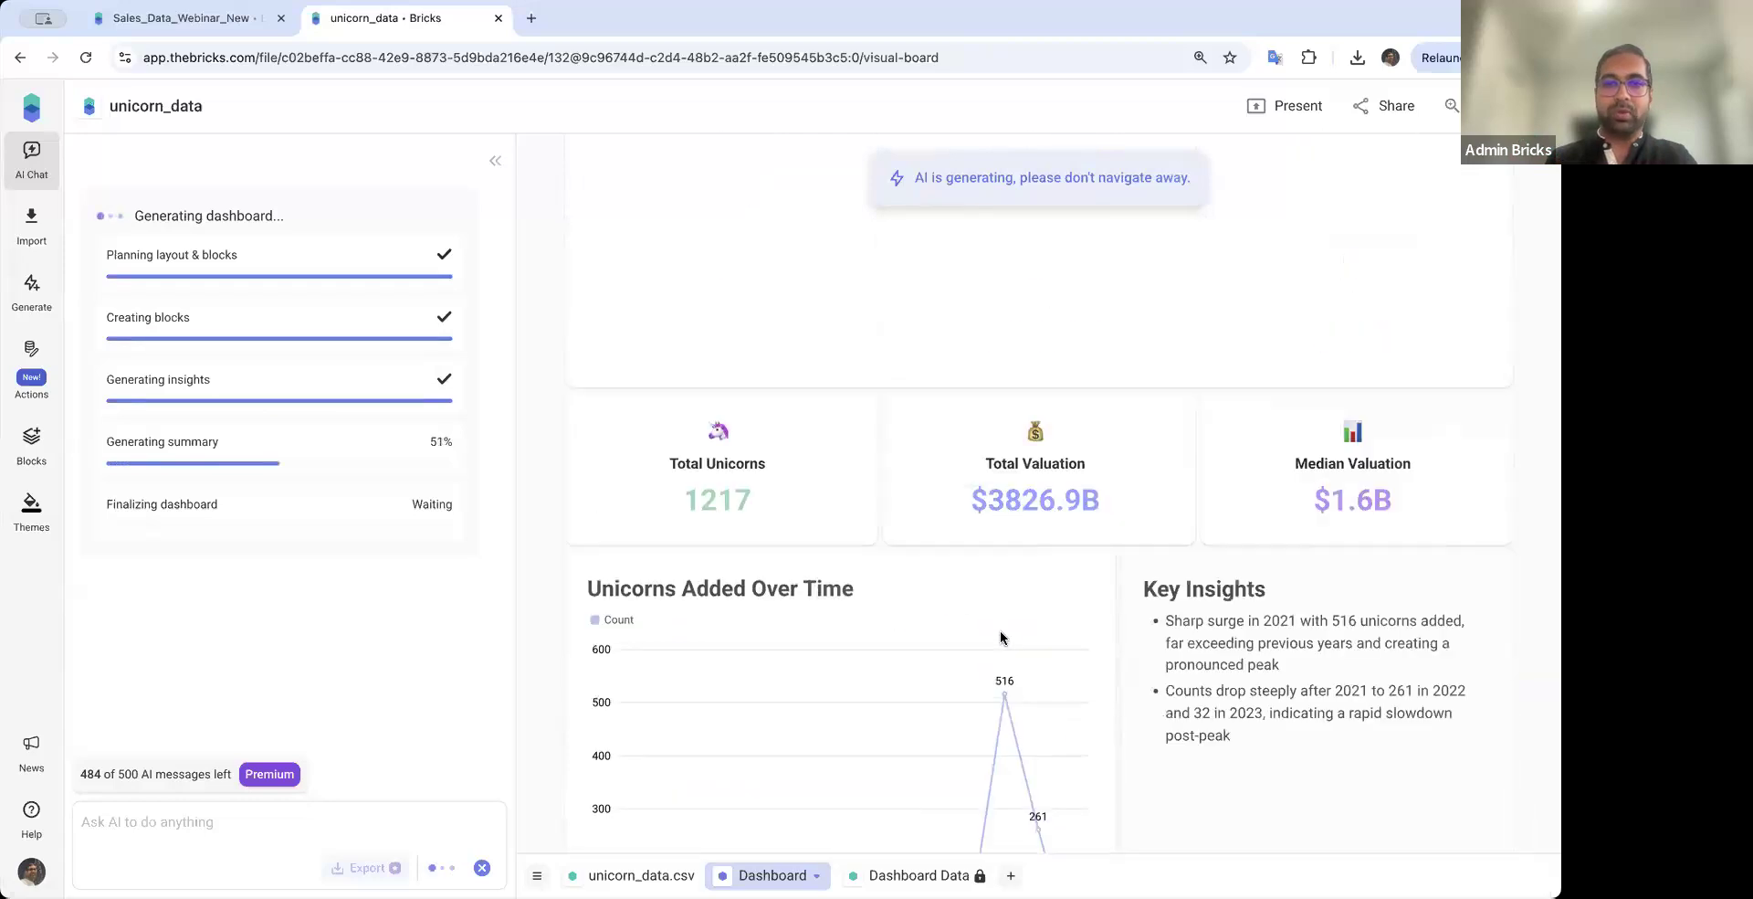
pyautogui.scroll(-1, 1004, 572)
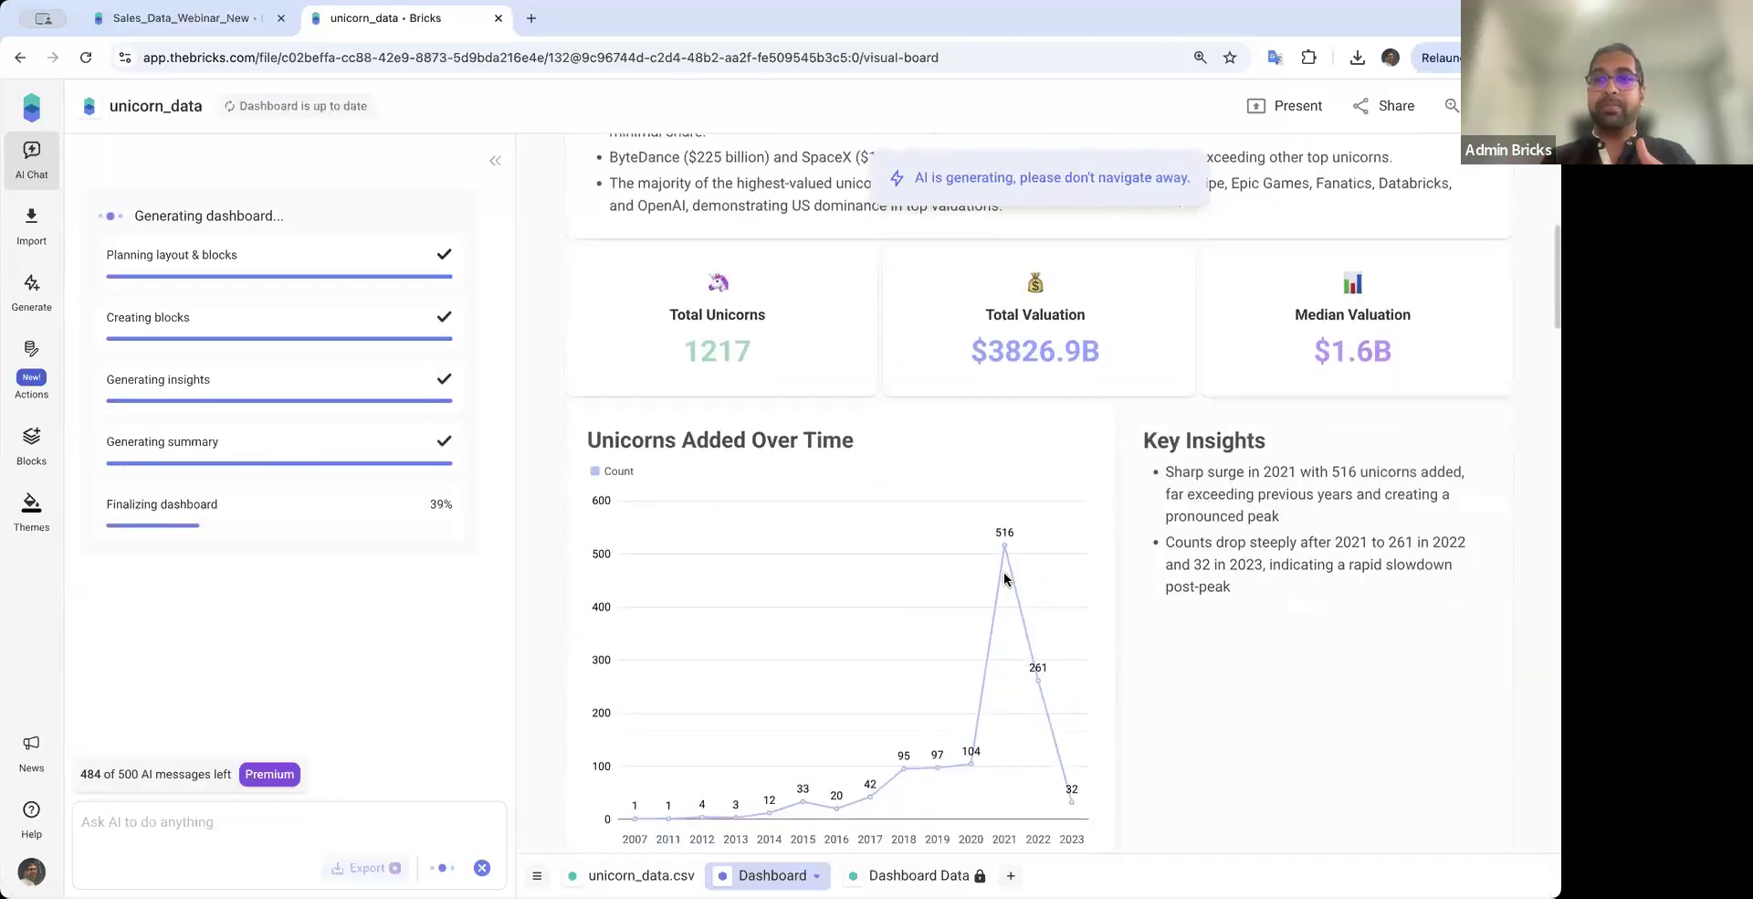
# Review the rest of the dashboard, from the city and industry charts with their insights down to the top-10 tables
pyautogui.scroll(-5, 1004, 577)
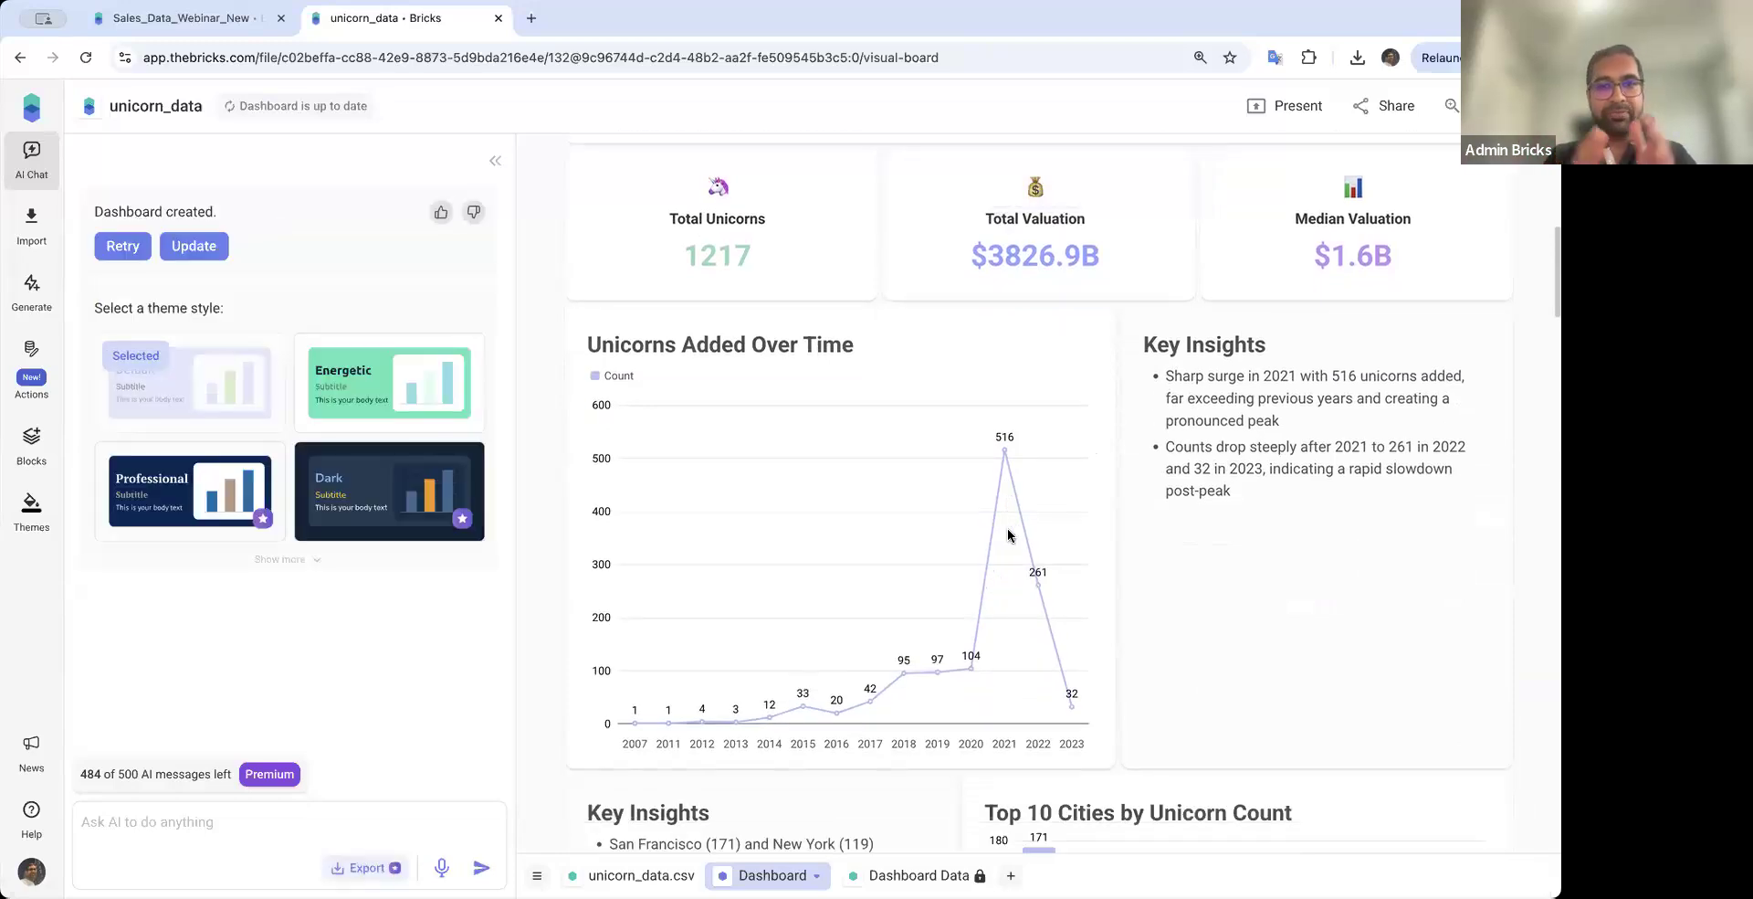
pyautogui.scroll(-15, 895, 434)
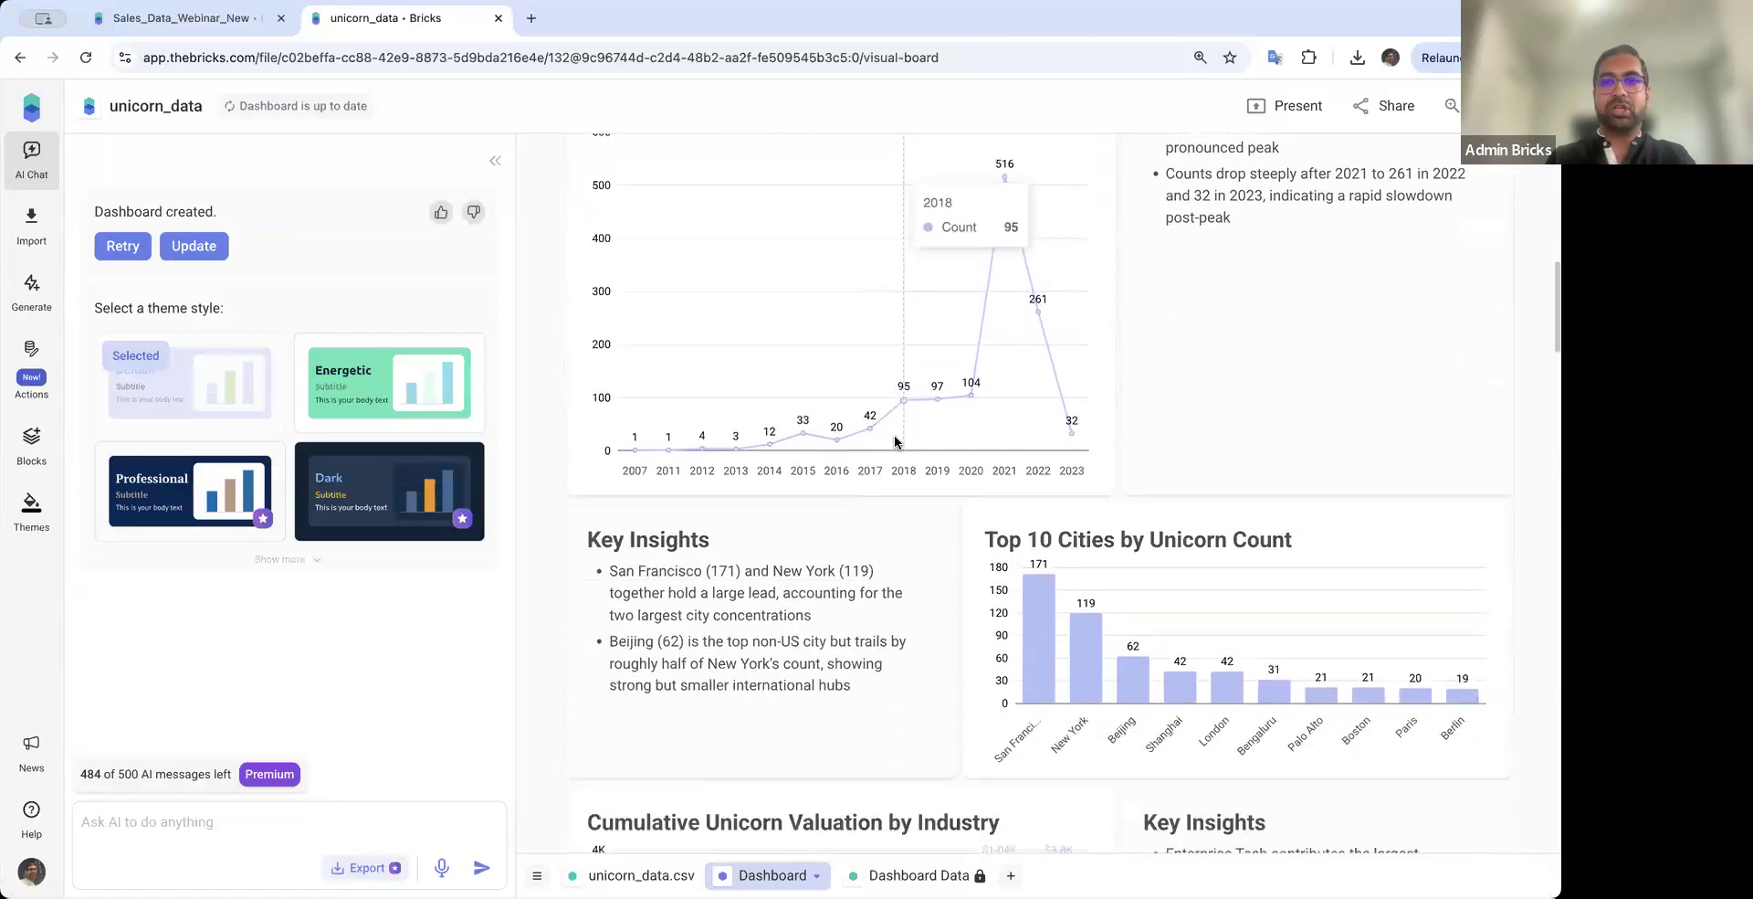
pyautogui.scroll(20, 895, 435)
pyautogui.scroll(-20, 981, 559)
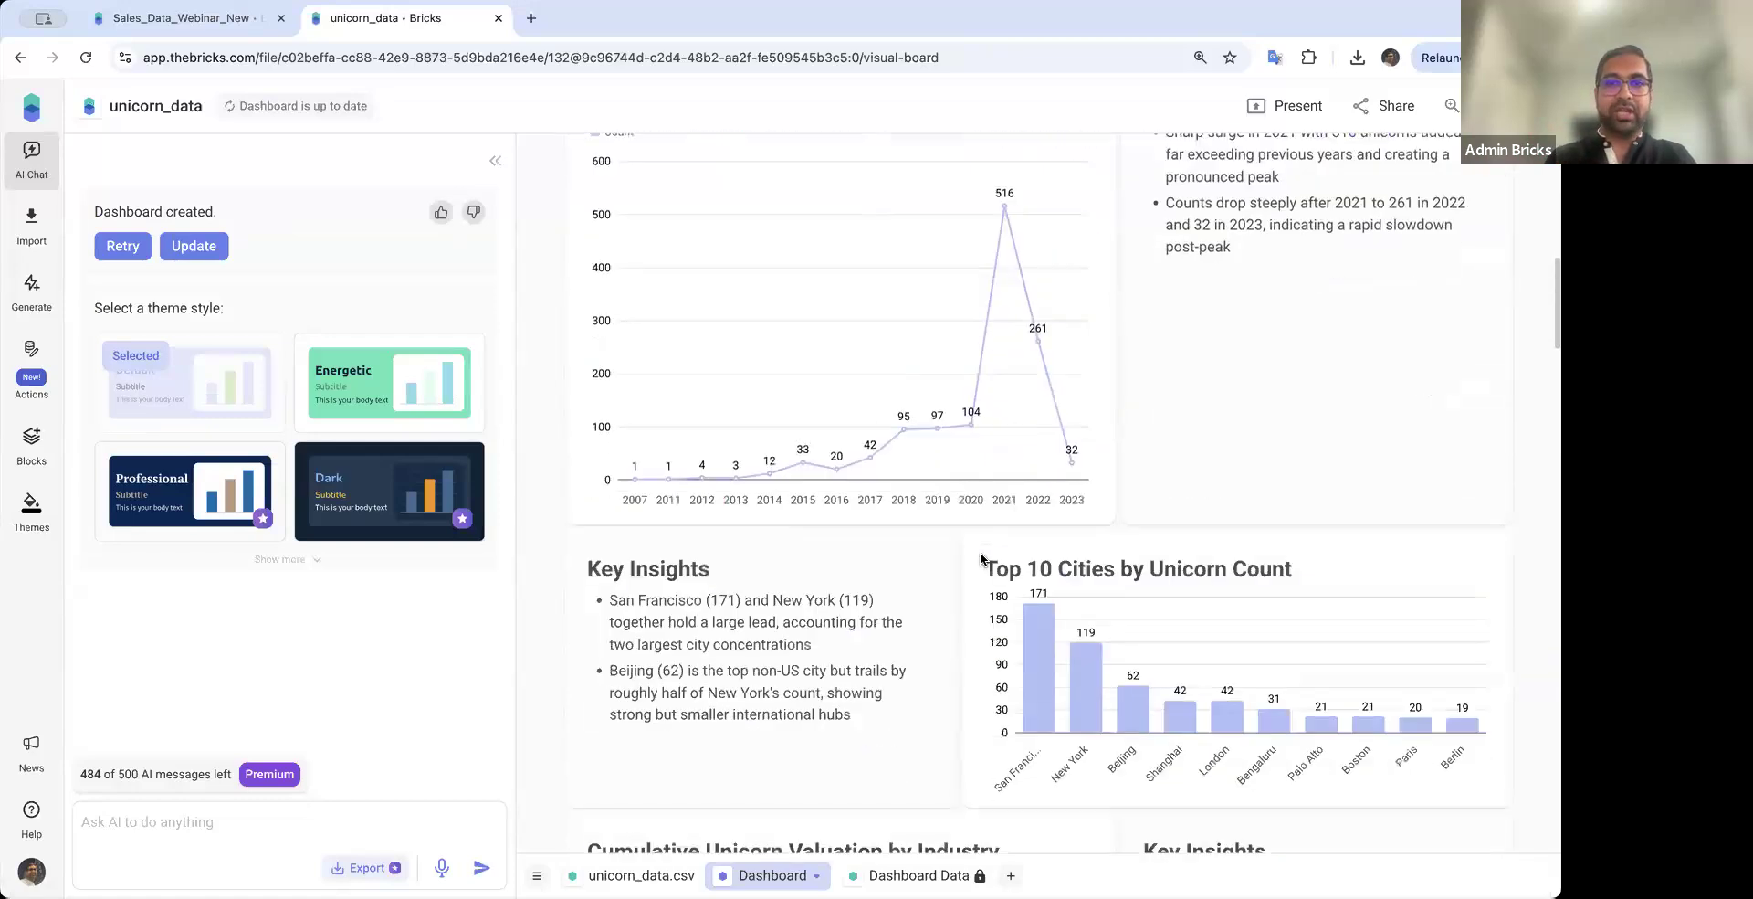
pyautogui.scroll(-20, 982, 559)
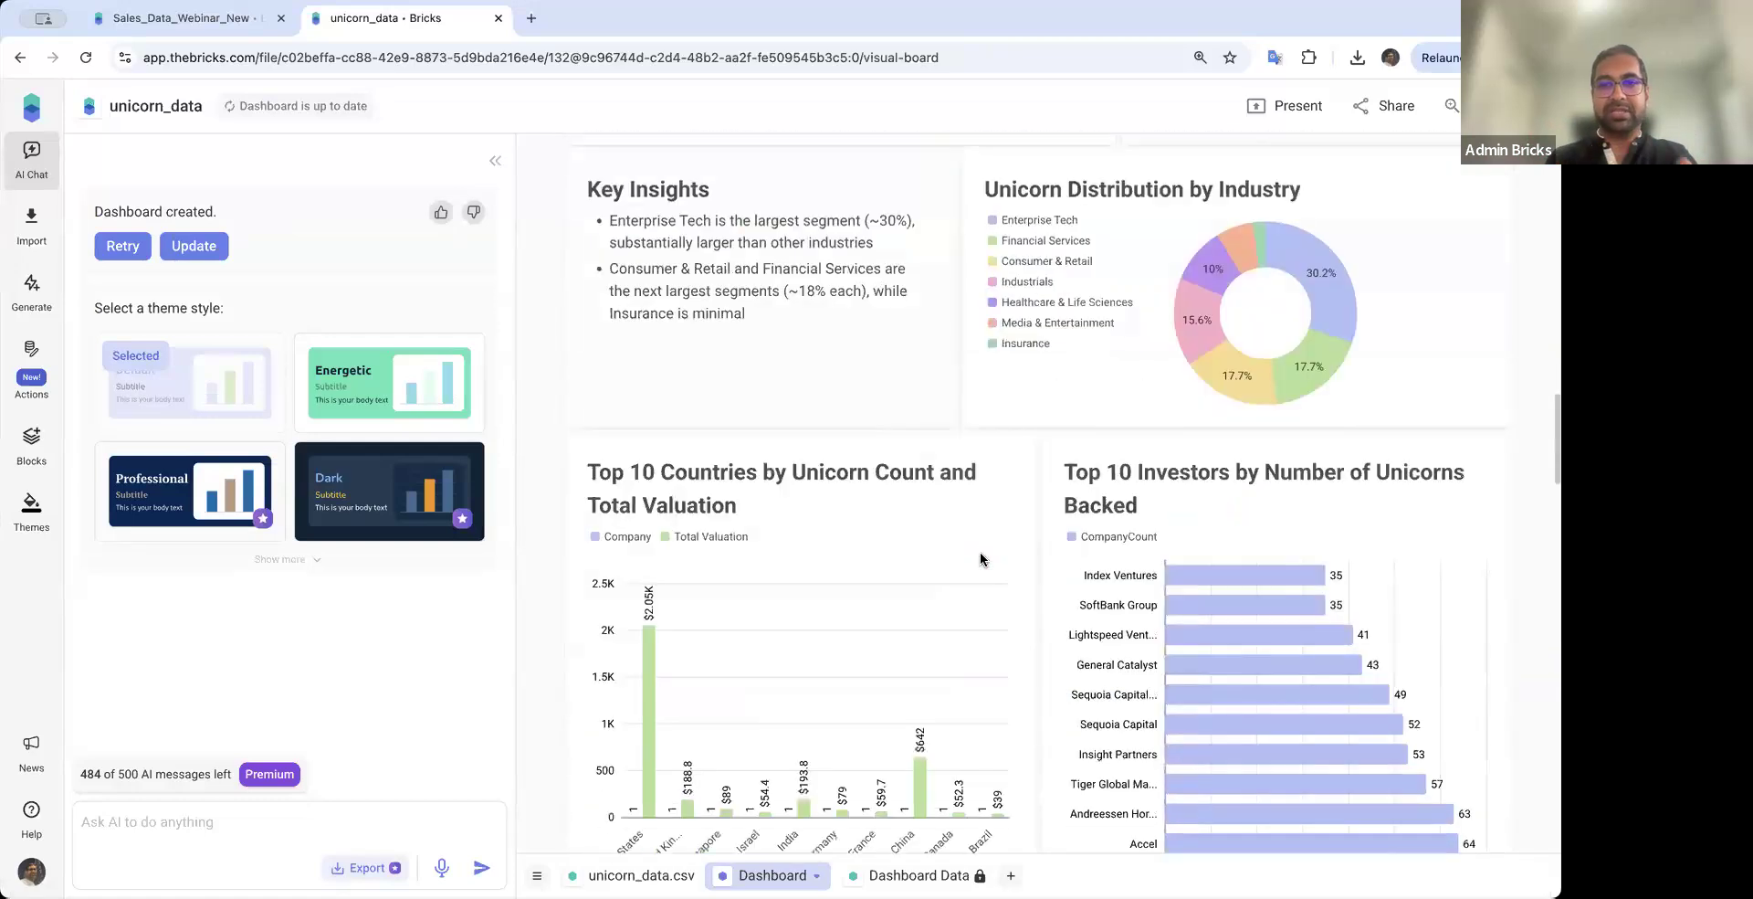
pyautogui.scroll(-20, 981, 554)
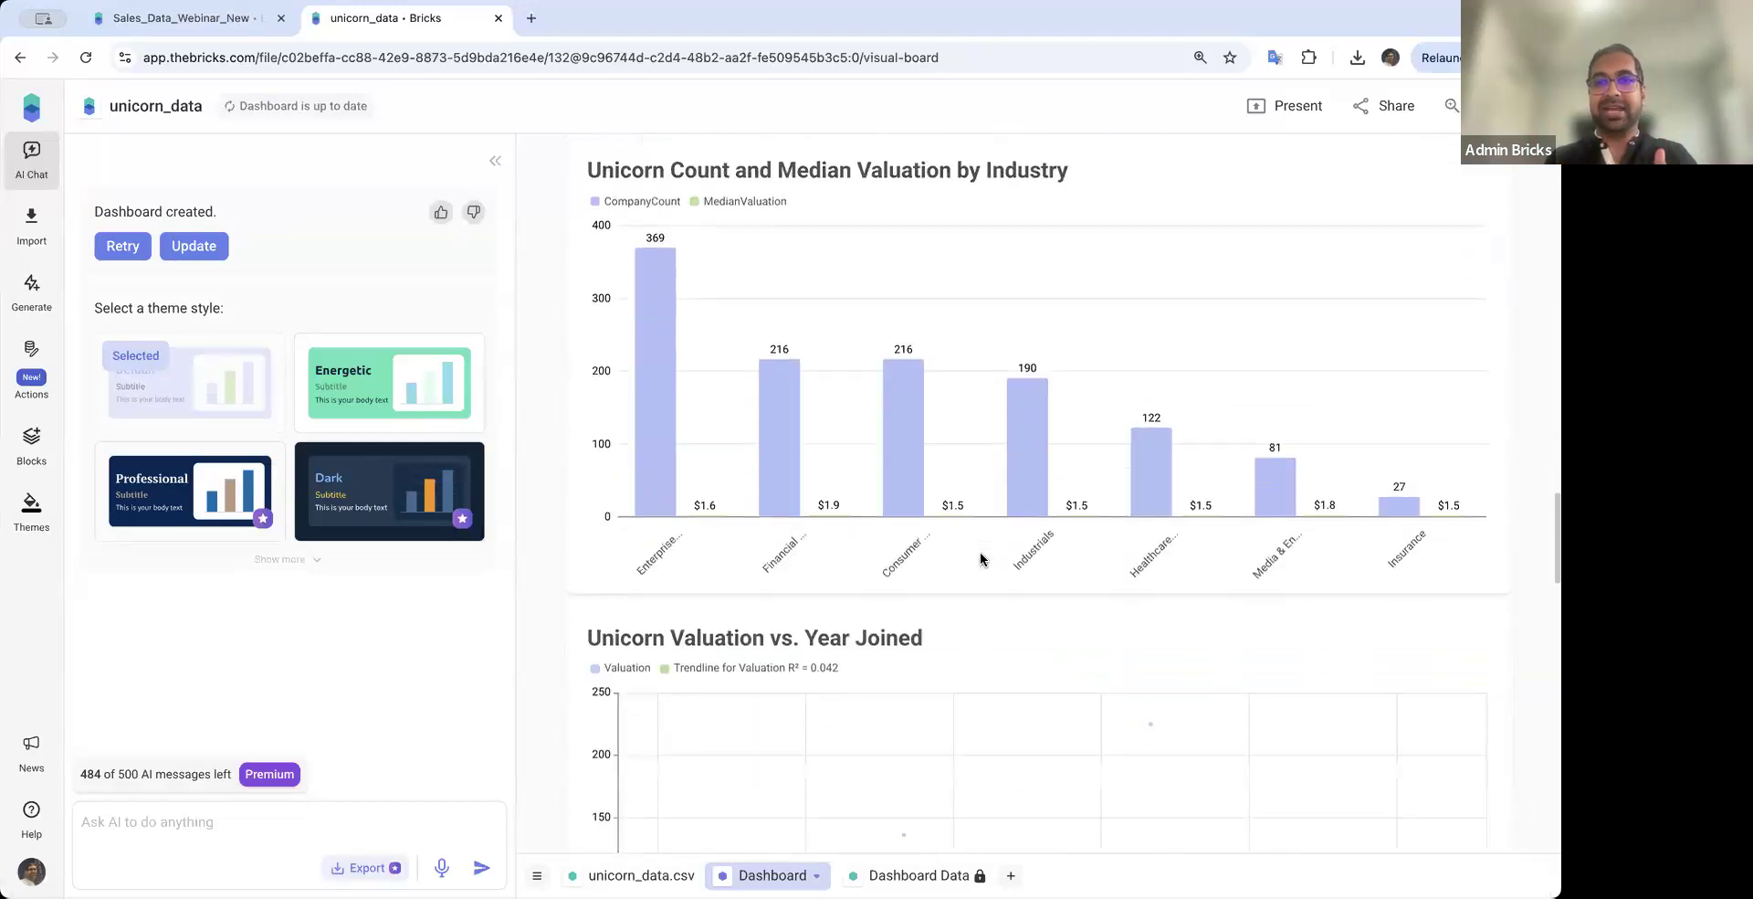
pyautogui.scroll(-20, 981, 559)
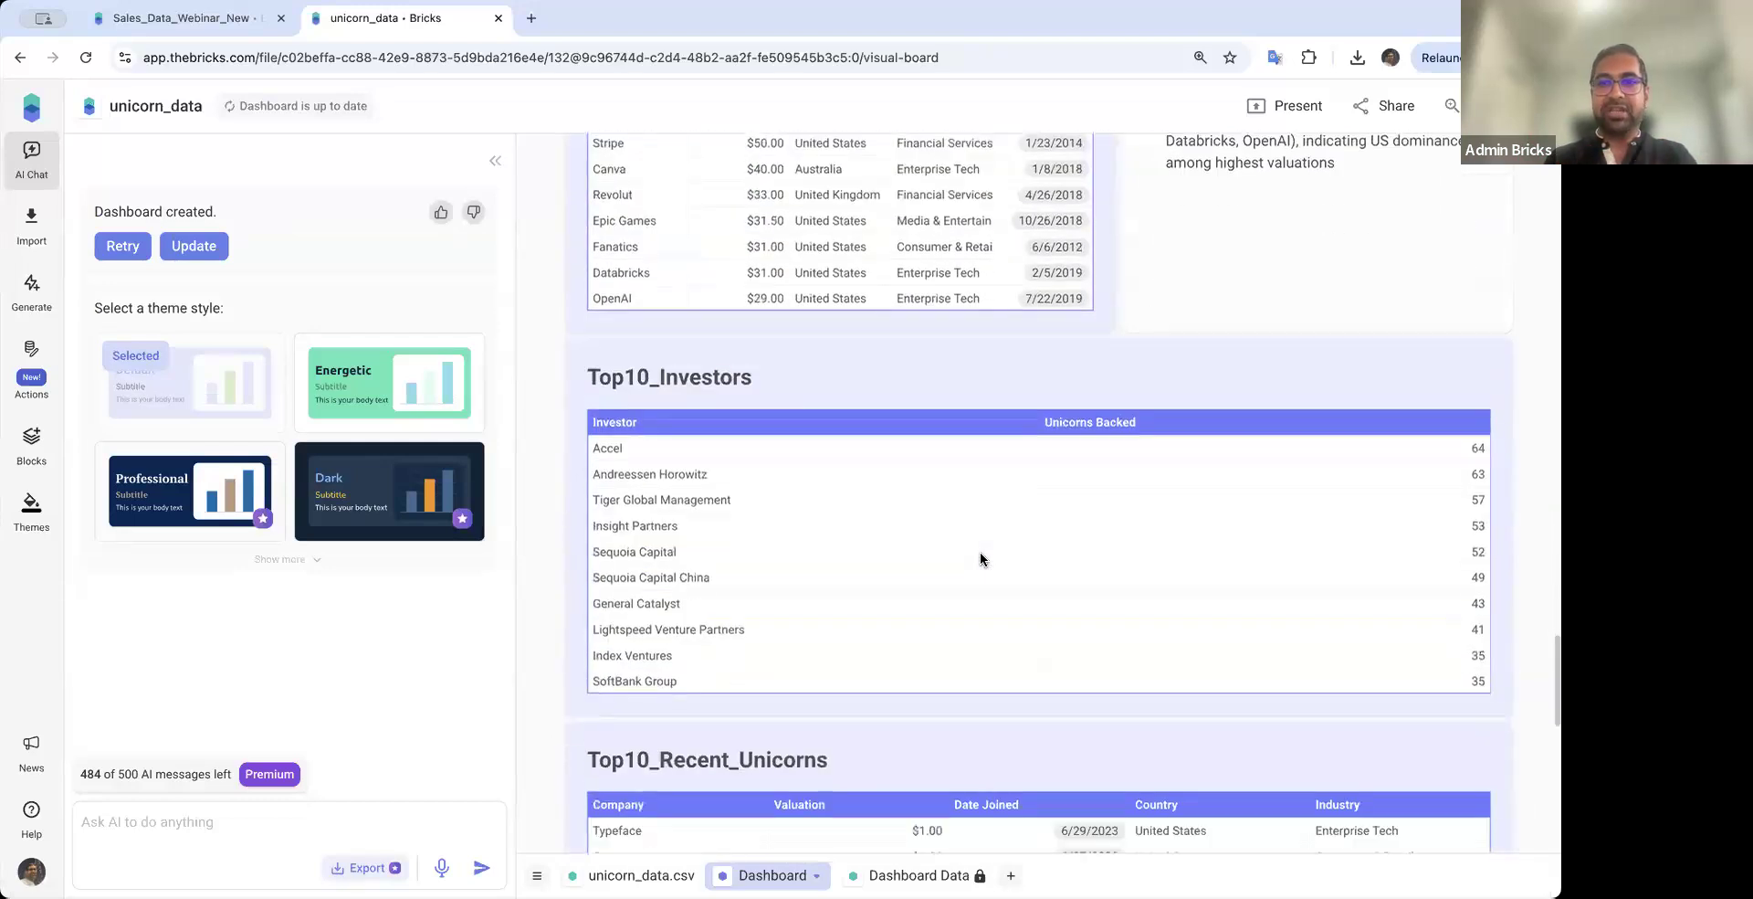
# Apply the Energetic theme to the dashboard and check its restyled metric cards, charts and tables
pyautogui.scroll(-20, 981, 559)
pyautogui.scroll(20, 981, 559)
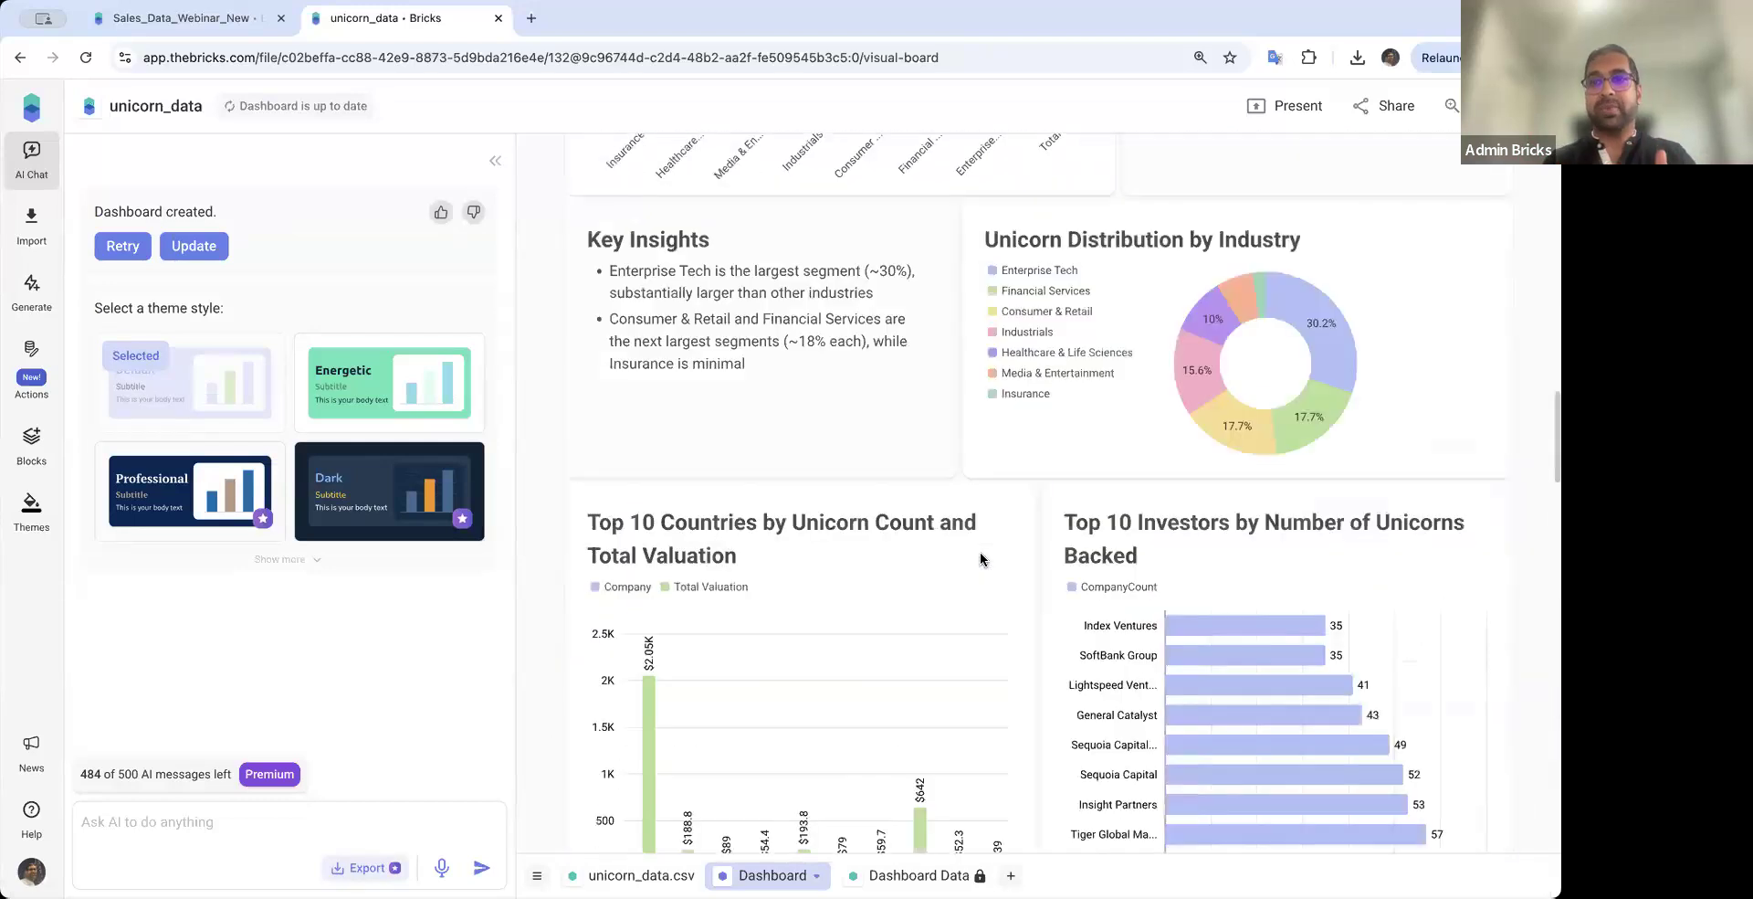
pyautogui.scroll(1, 981, 558)
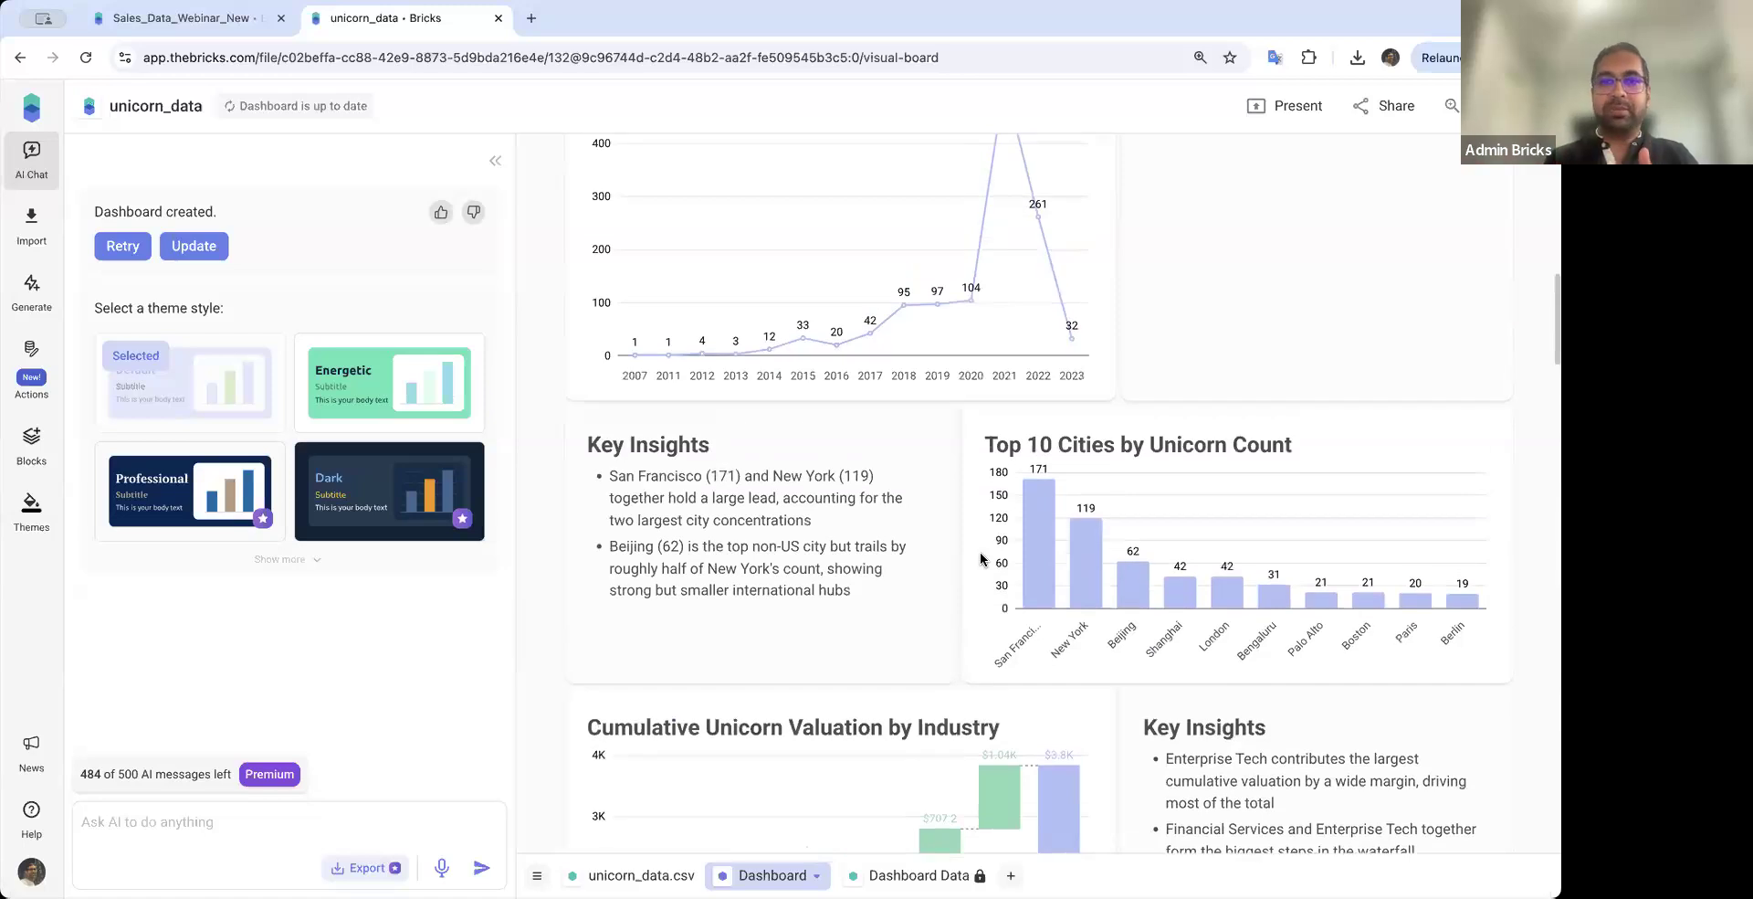
pyautogui.scroll(15, 1032, 442)
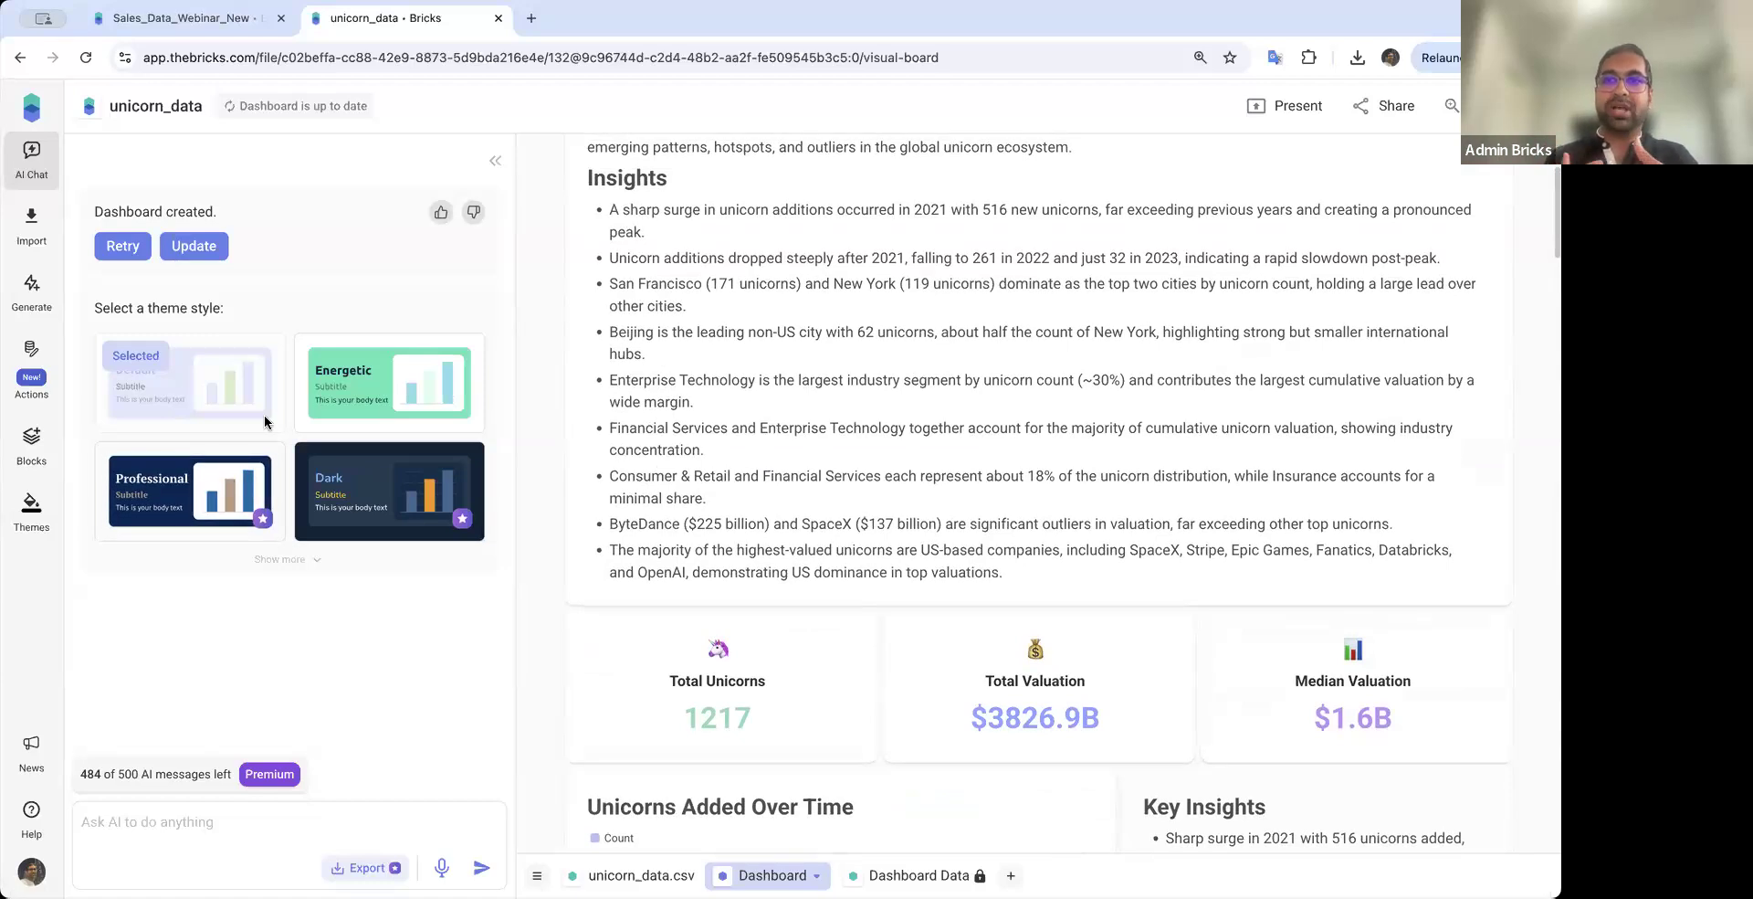
pyautogui.click(398, 402)
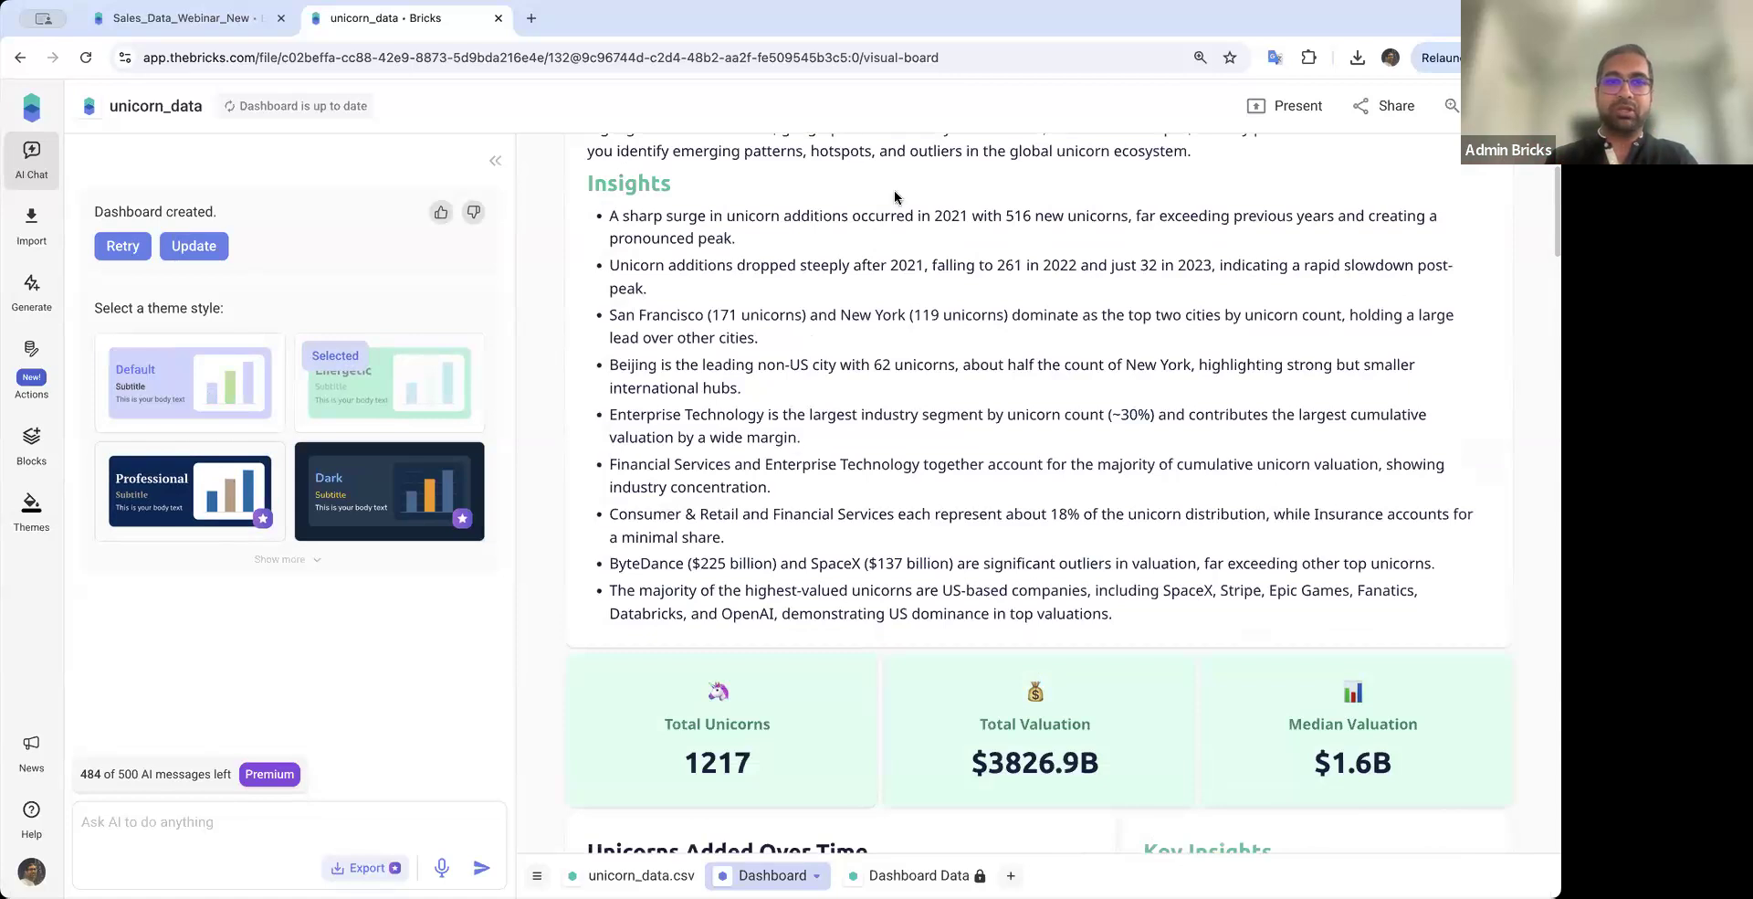
pyautogui.scroll(-3, 776, 449)
pyautogui.scroll(-15, 778, 454)
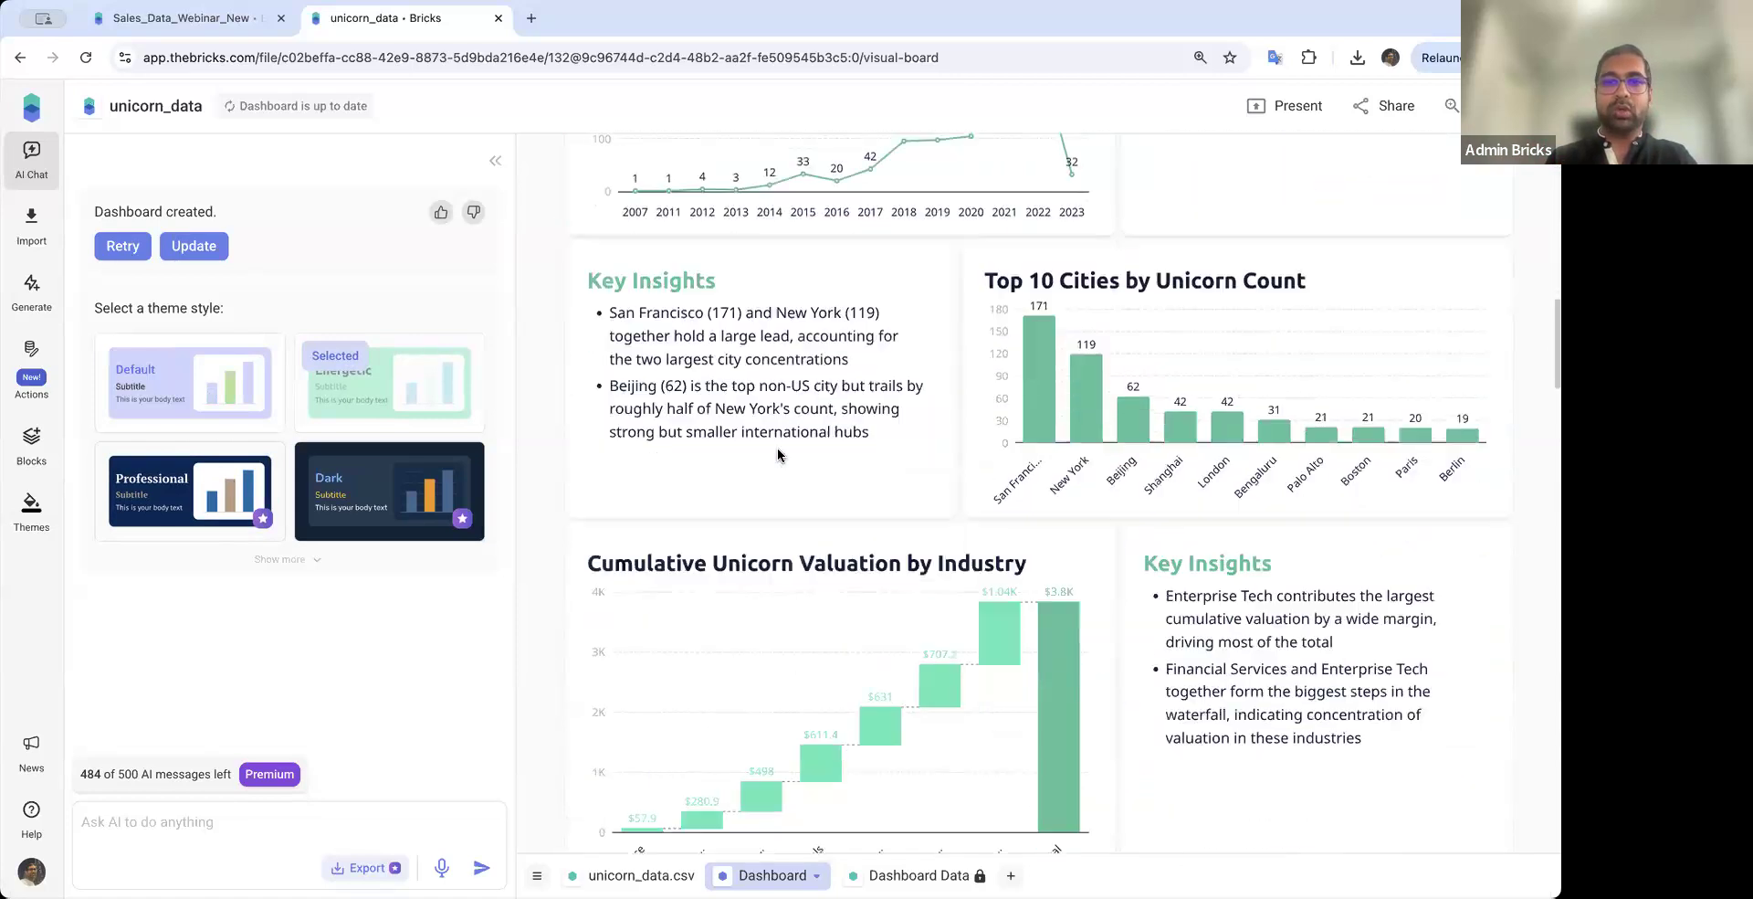
pyautogui.scroll(-9, 776, 452)
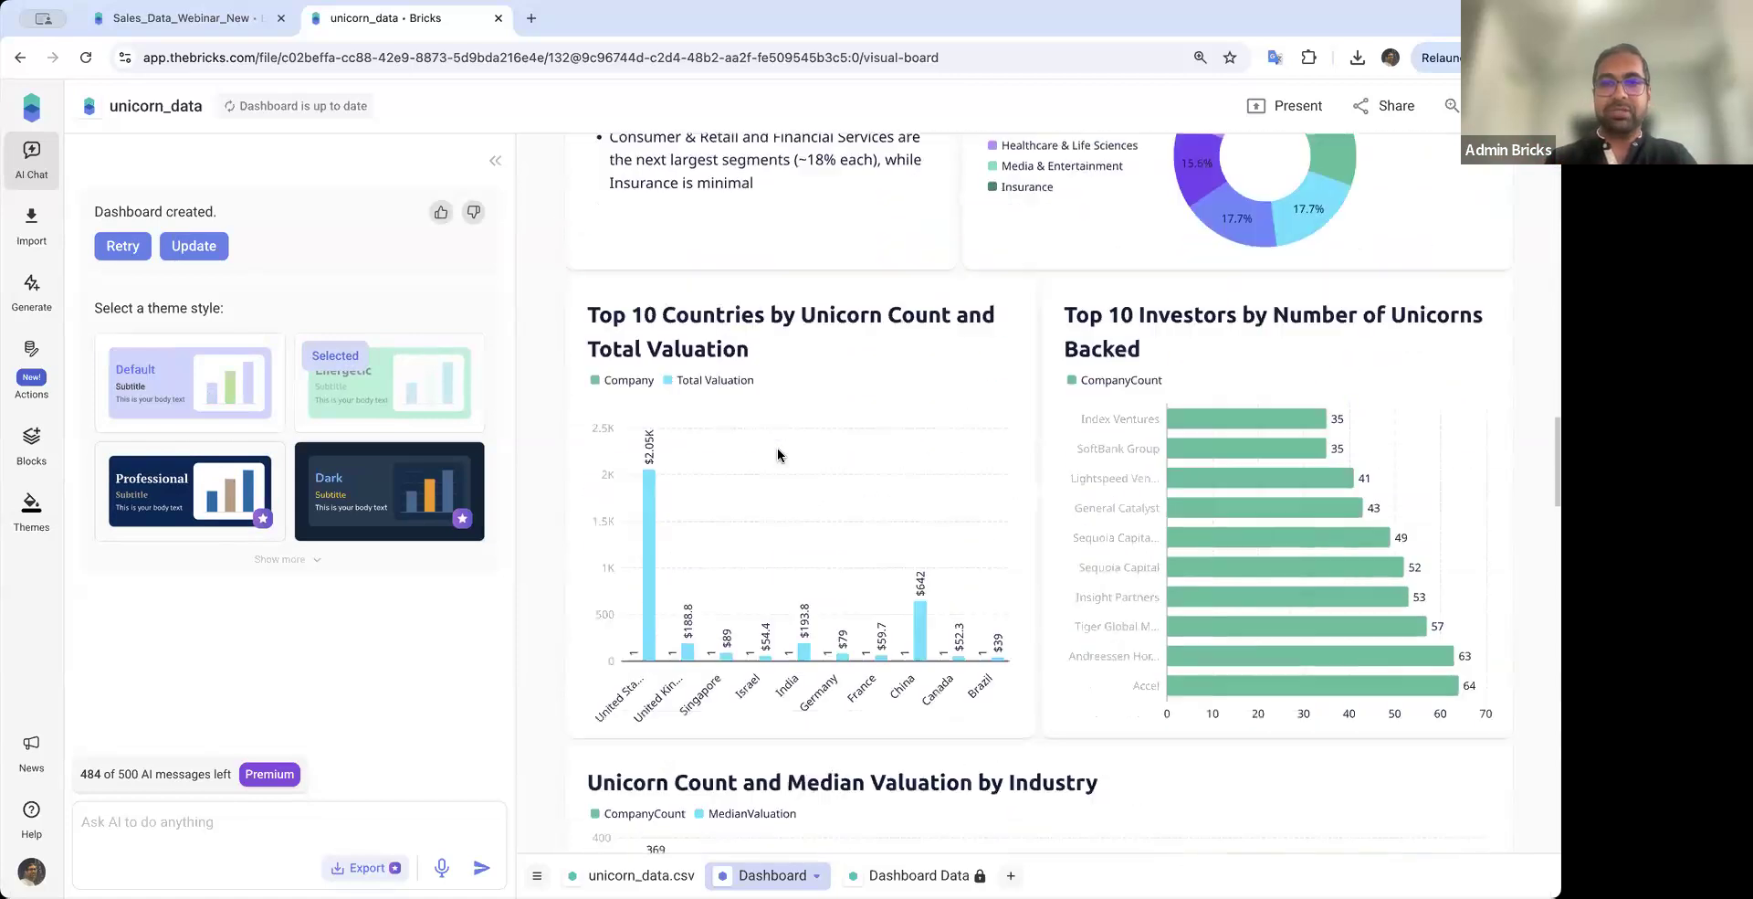
pyautogui.scroll(-15, 984, 511)
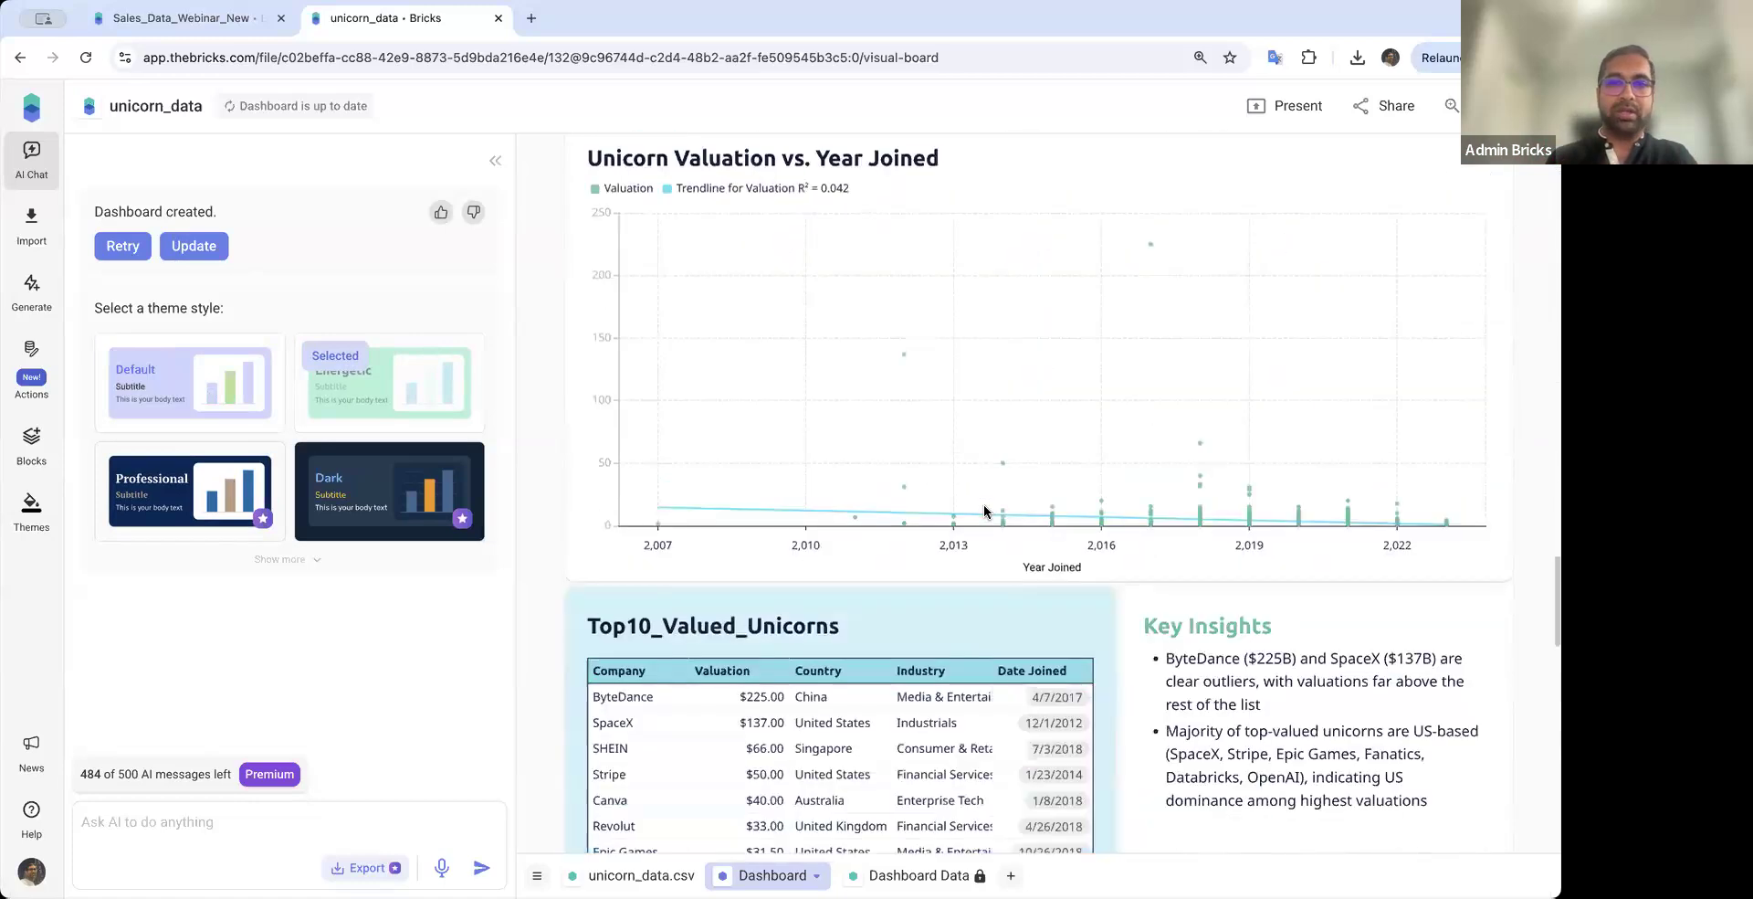
# Apply the Professional theme to the dashboard and review its tables, charts, overview and metric cards in the new style
pyautogui.click(203, 498)
pyautogui.scroll(10, 990, 389)
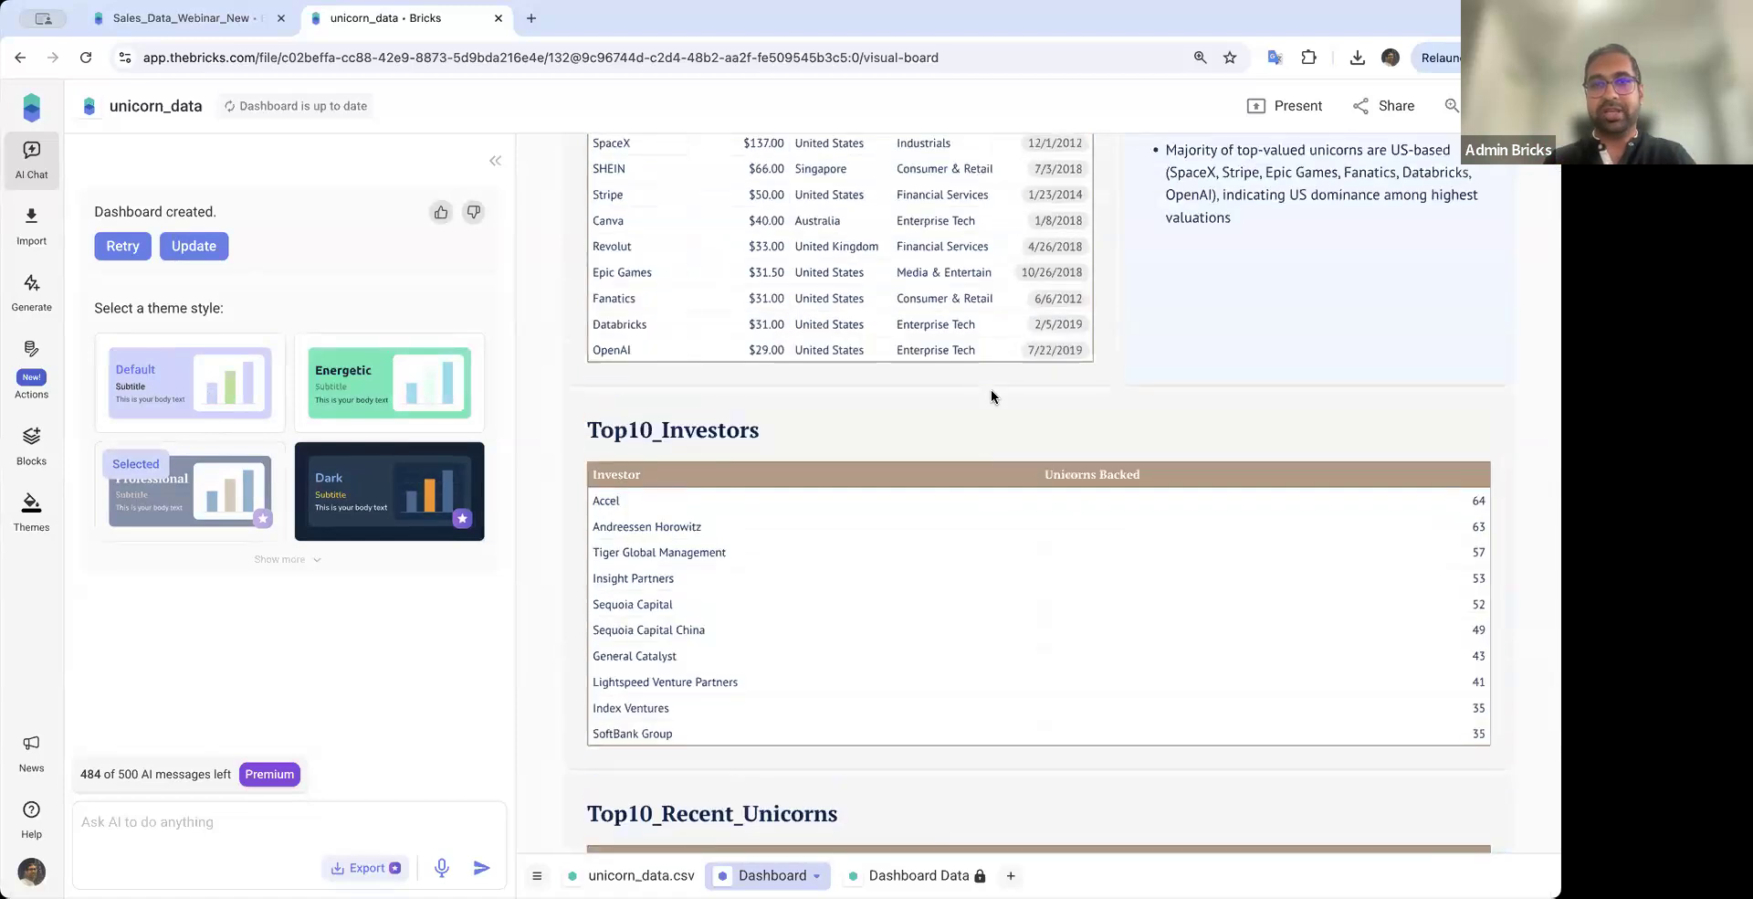
pyautogui.scroll(15, 991, 395)
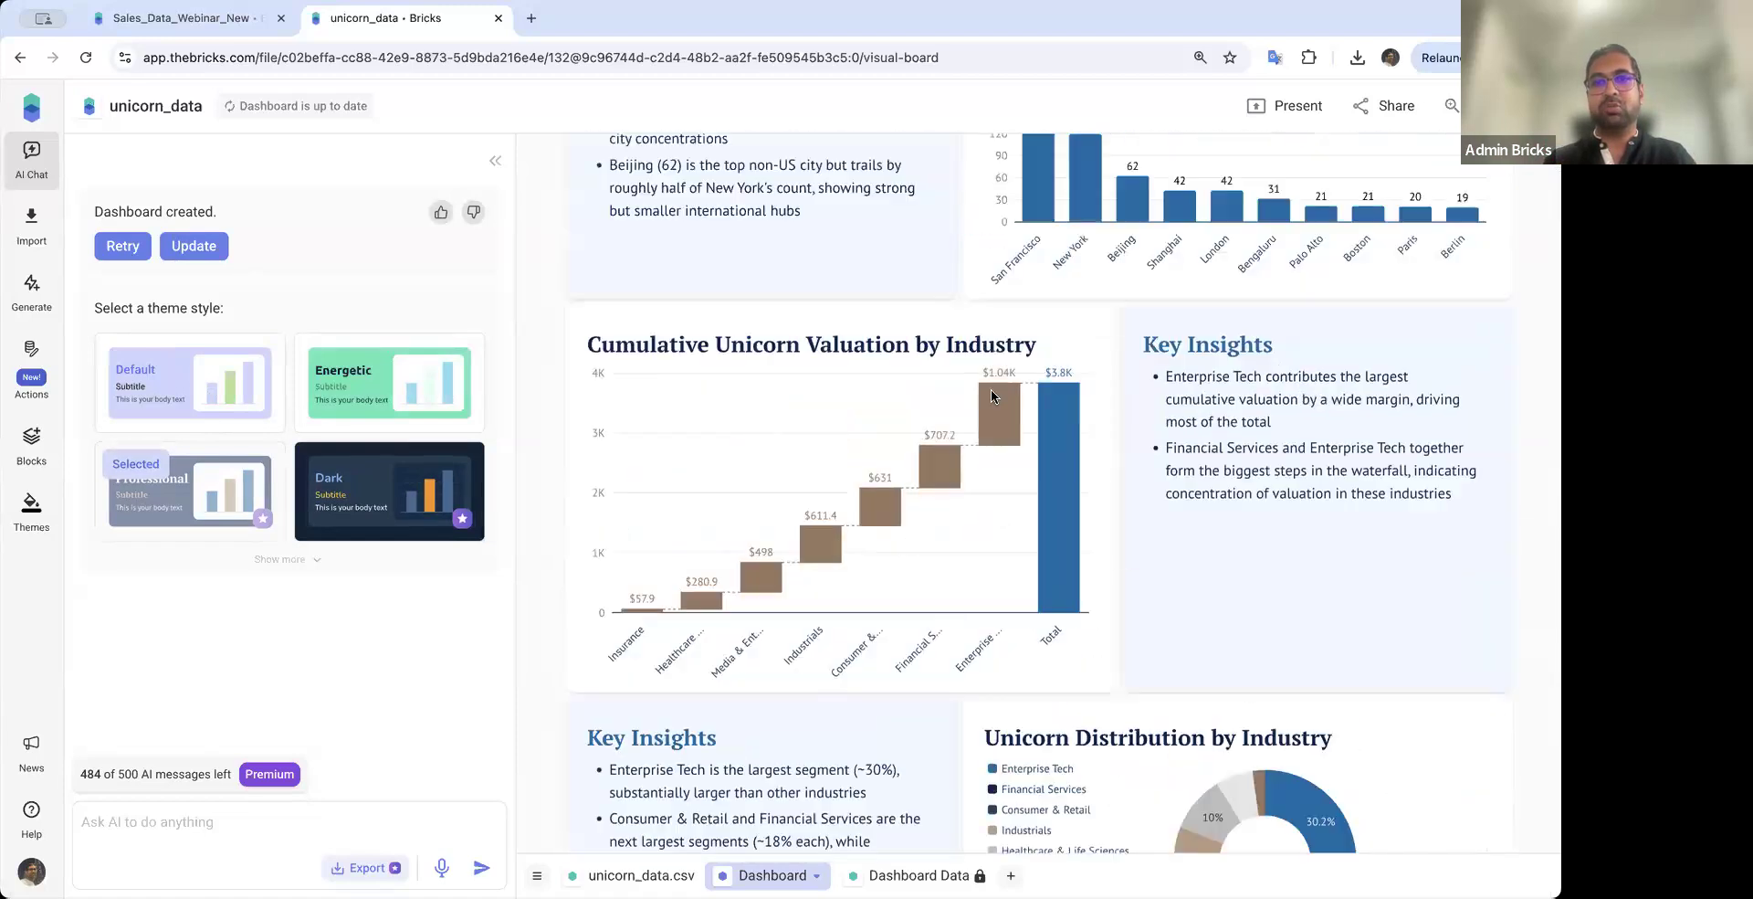
pyautogui.scroll(10, 993, 396)
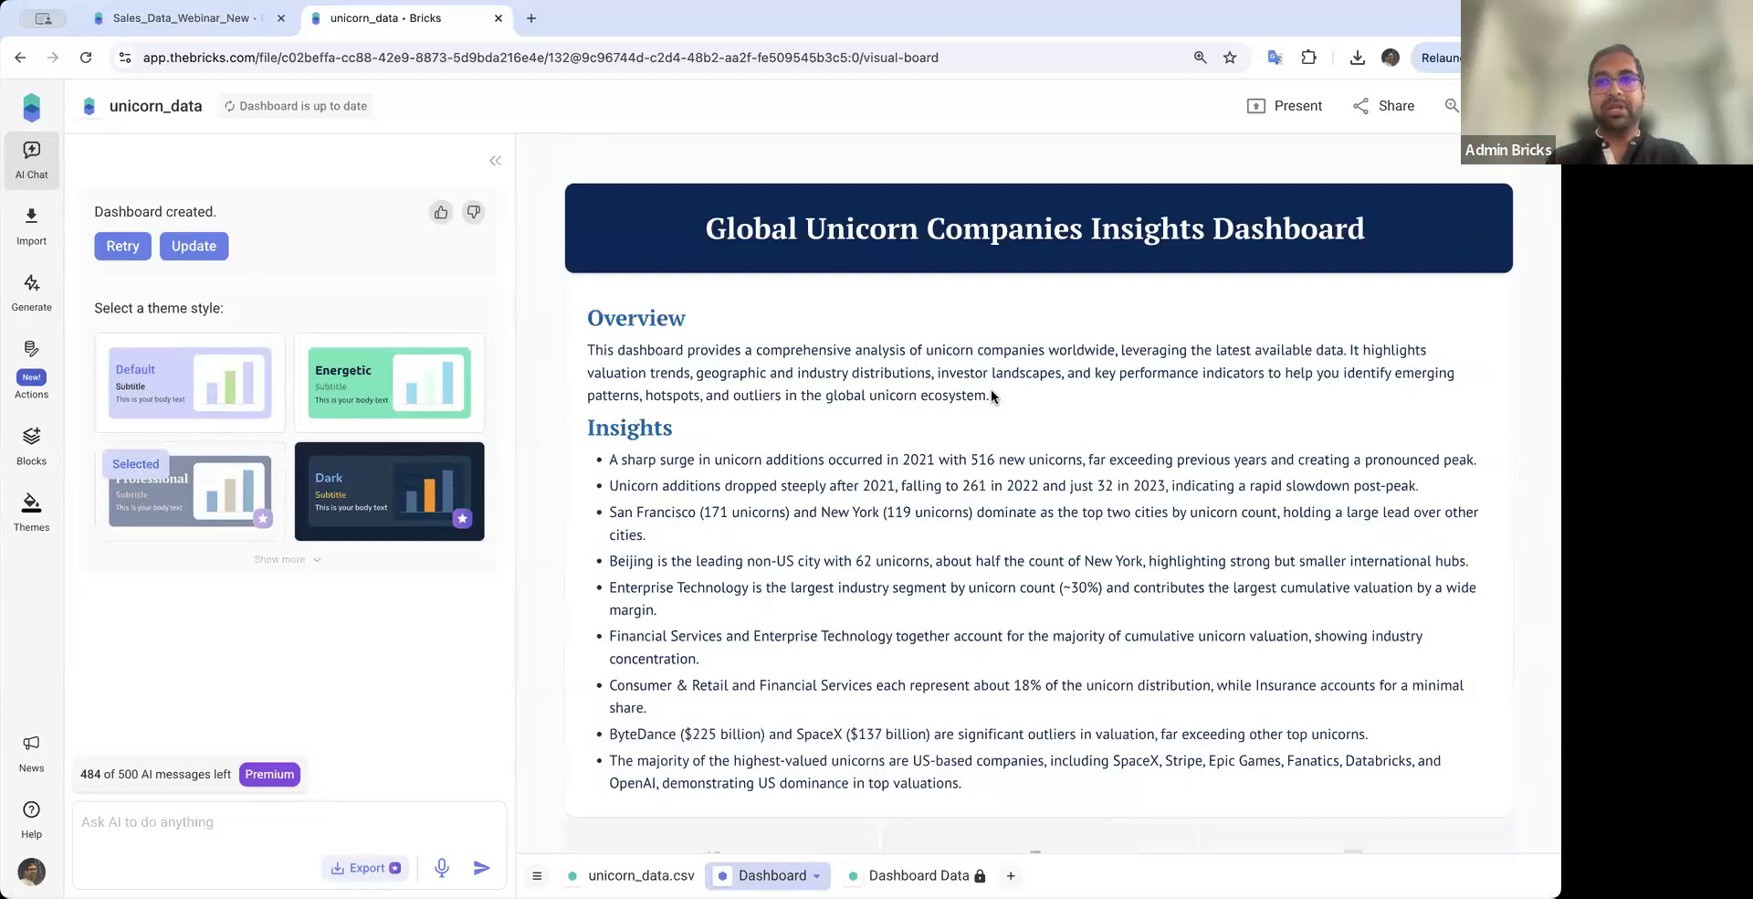
pyautogui.scroll(-5, 1006, 557)
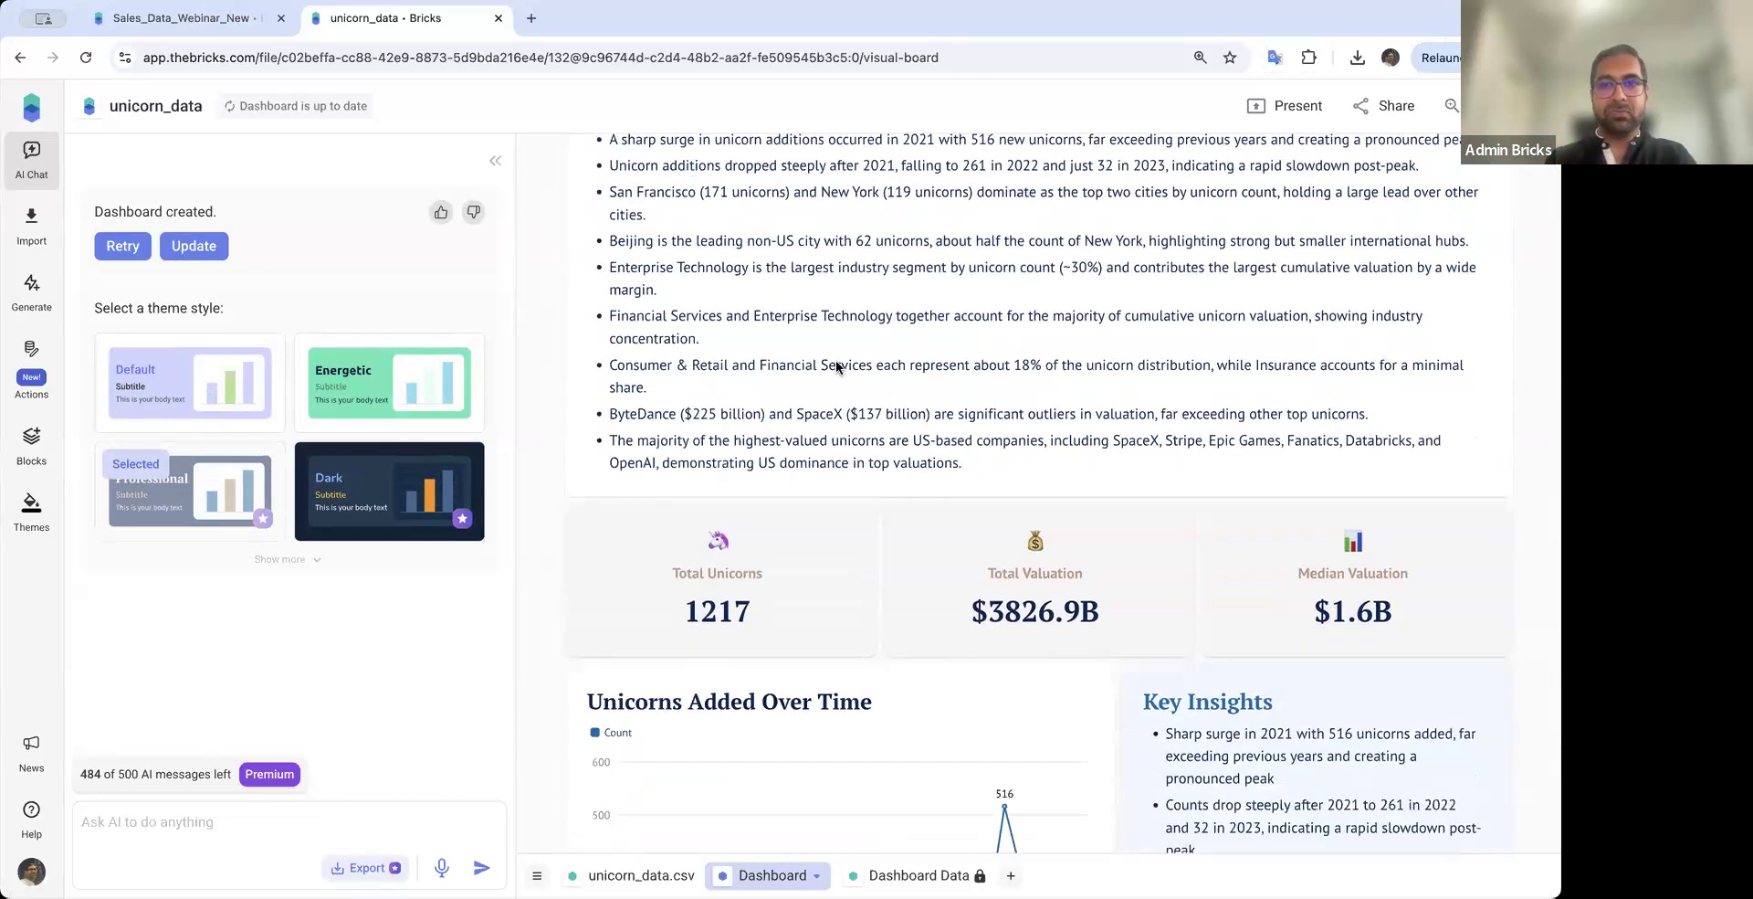
pyautogui.scroll(-1, 973, 363)
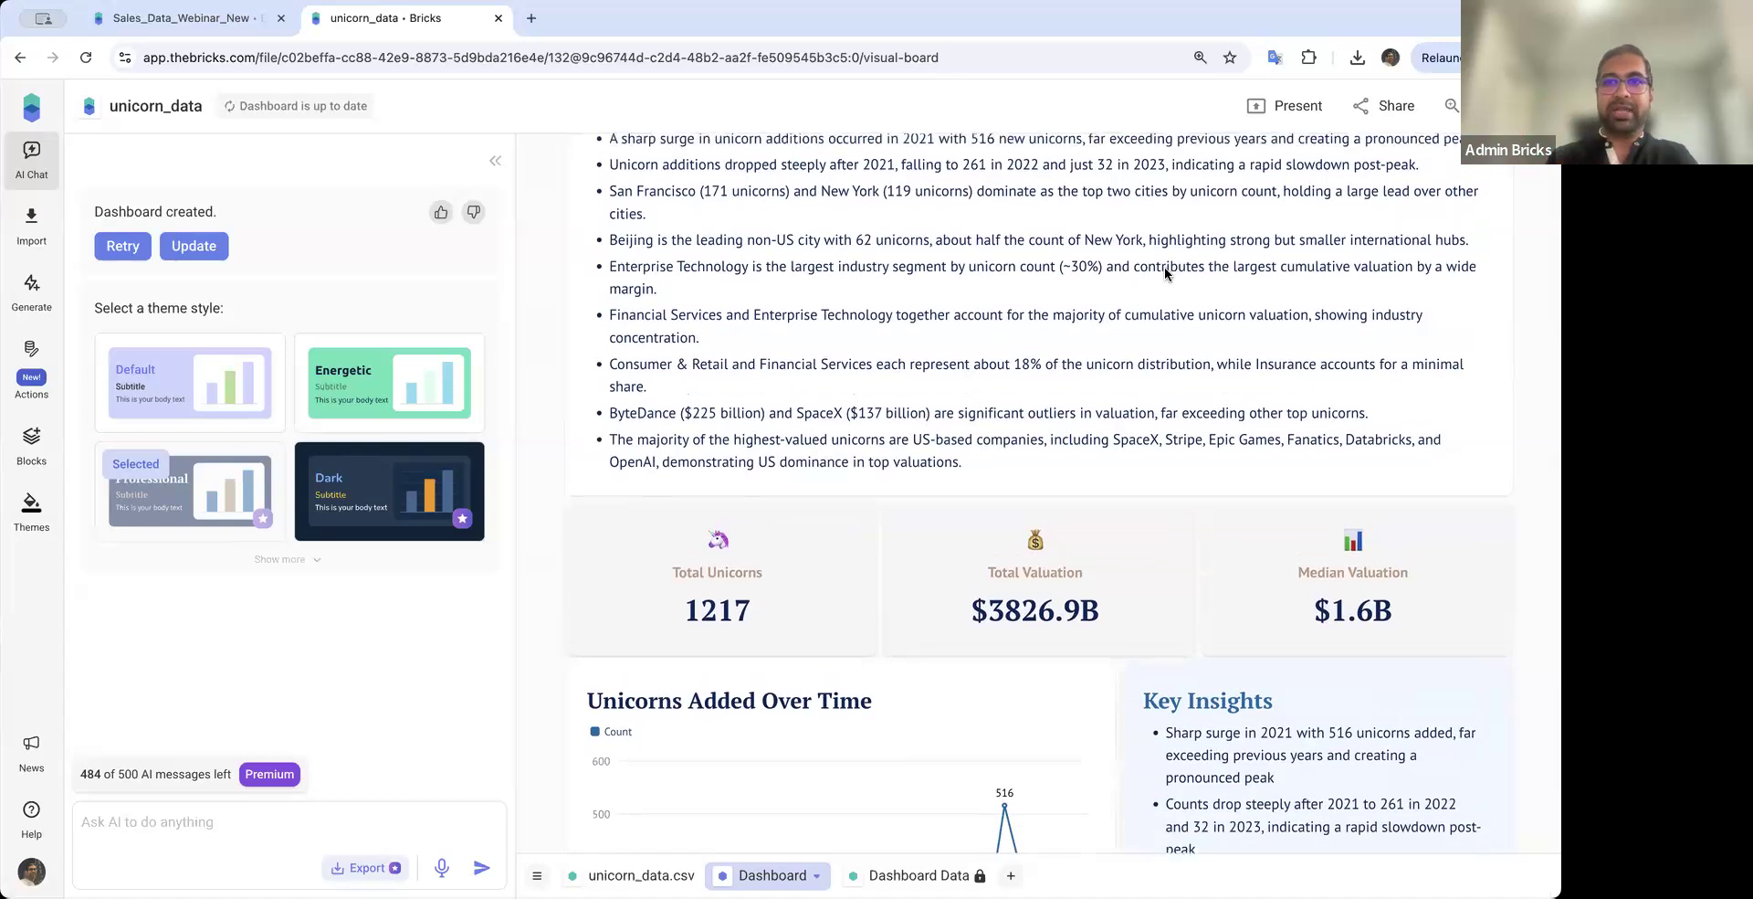
pyautogui.scroll(2, 1168, 274)
# Share the dashboard file with a colleague by entering the person's name and adding the matching account with edit access
pyautogui.click(1395, 107)
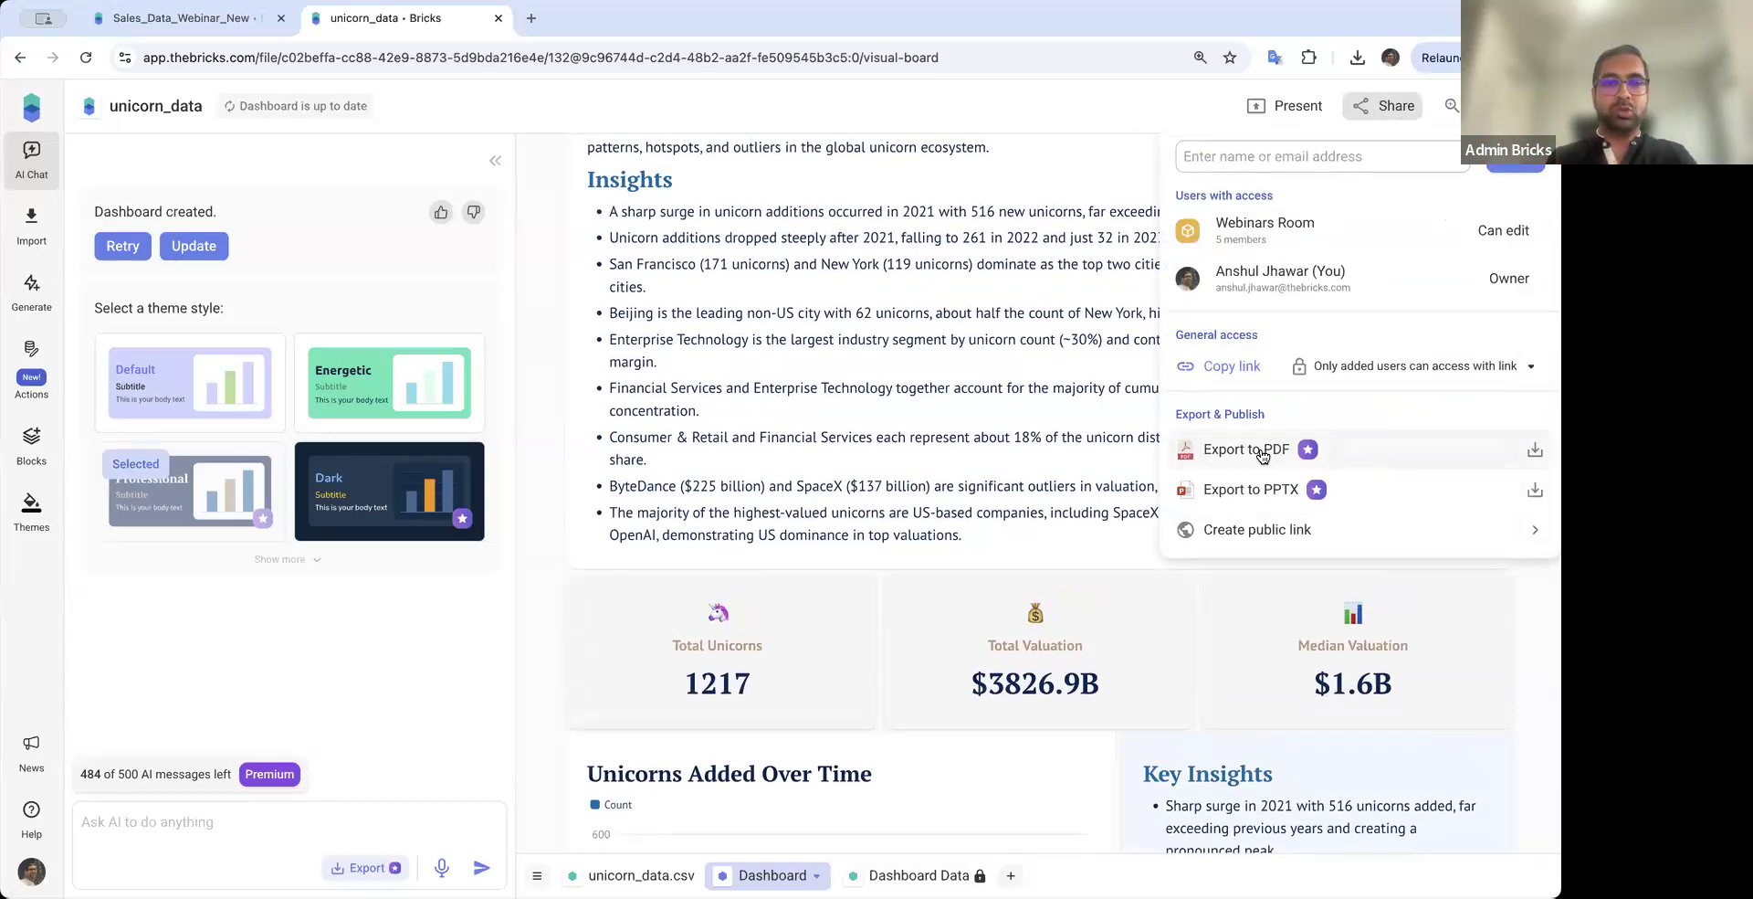
pyautogui.click(1300, 156)
pyautogui.write('manpr')
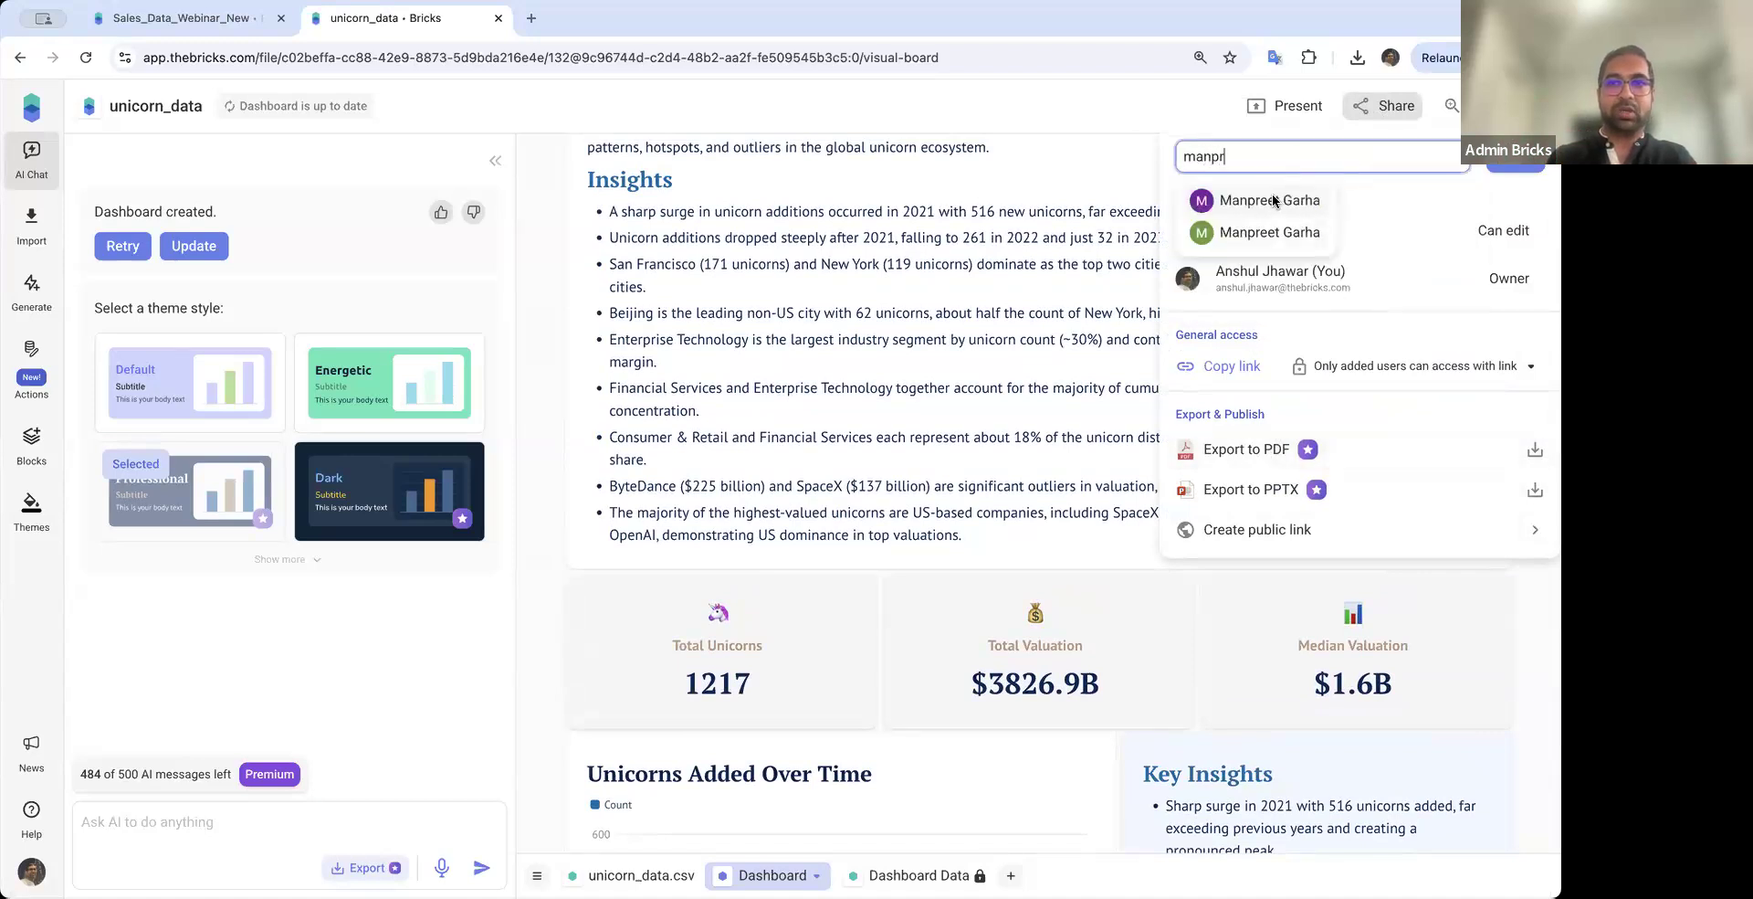
pyautogui.click(1275, 201)
pyautogui.press('Return')
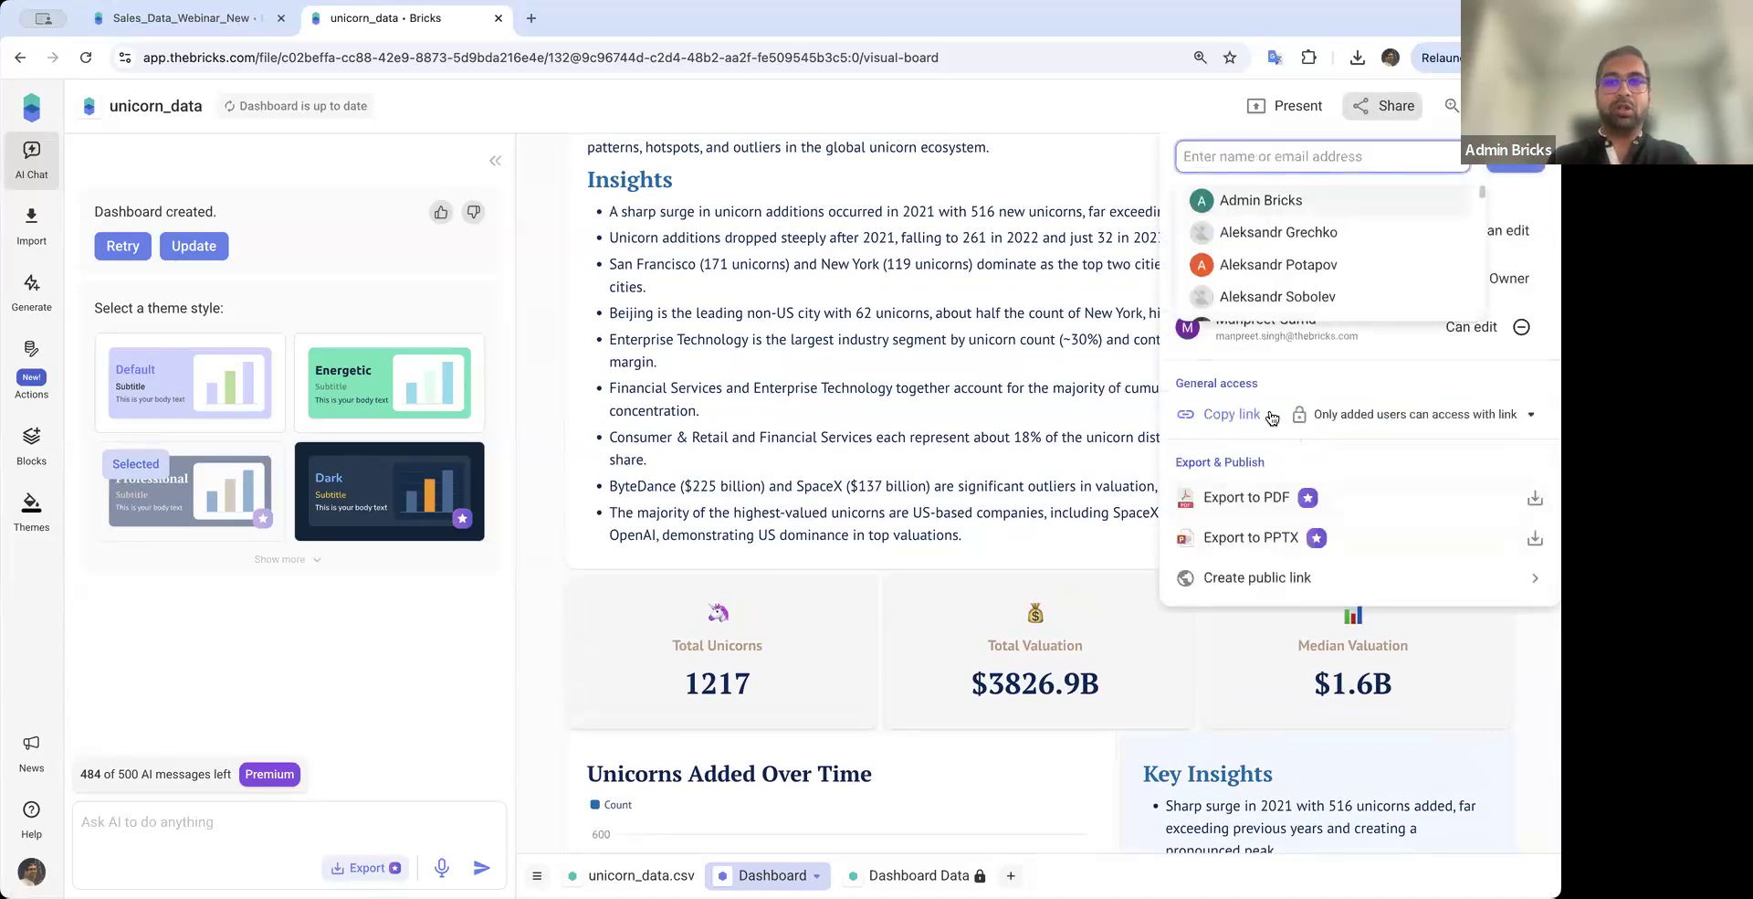
# Copy the file's sharing link, look at the public link options and leave the sharing settings
pyautogui.click(1239, 414)
pyautogui.click(1238, 414)
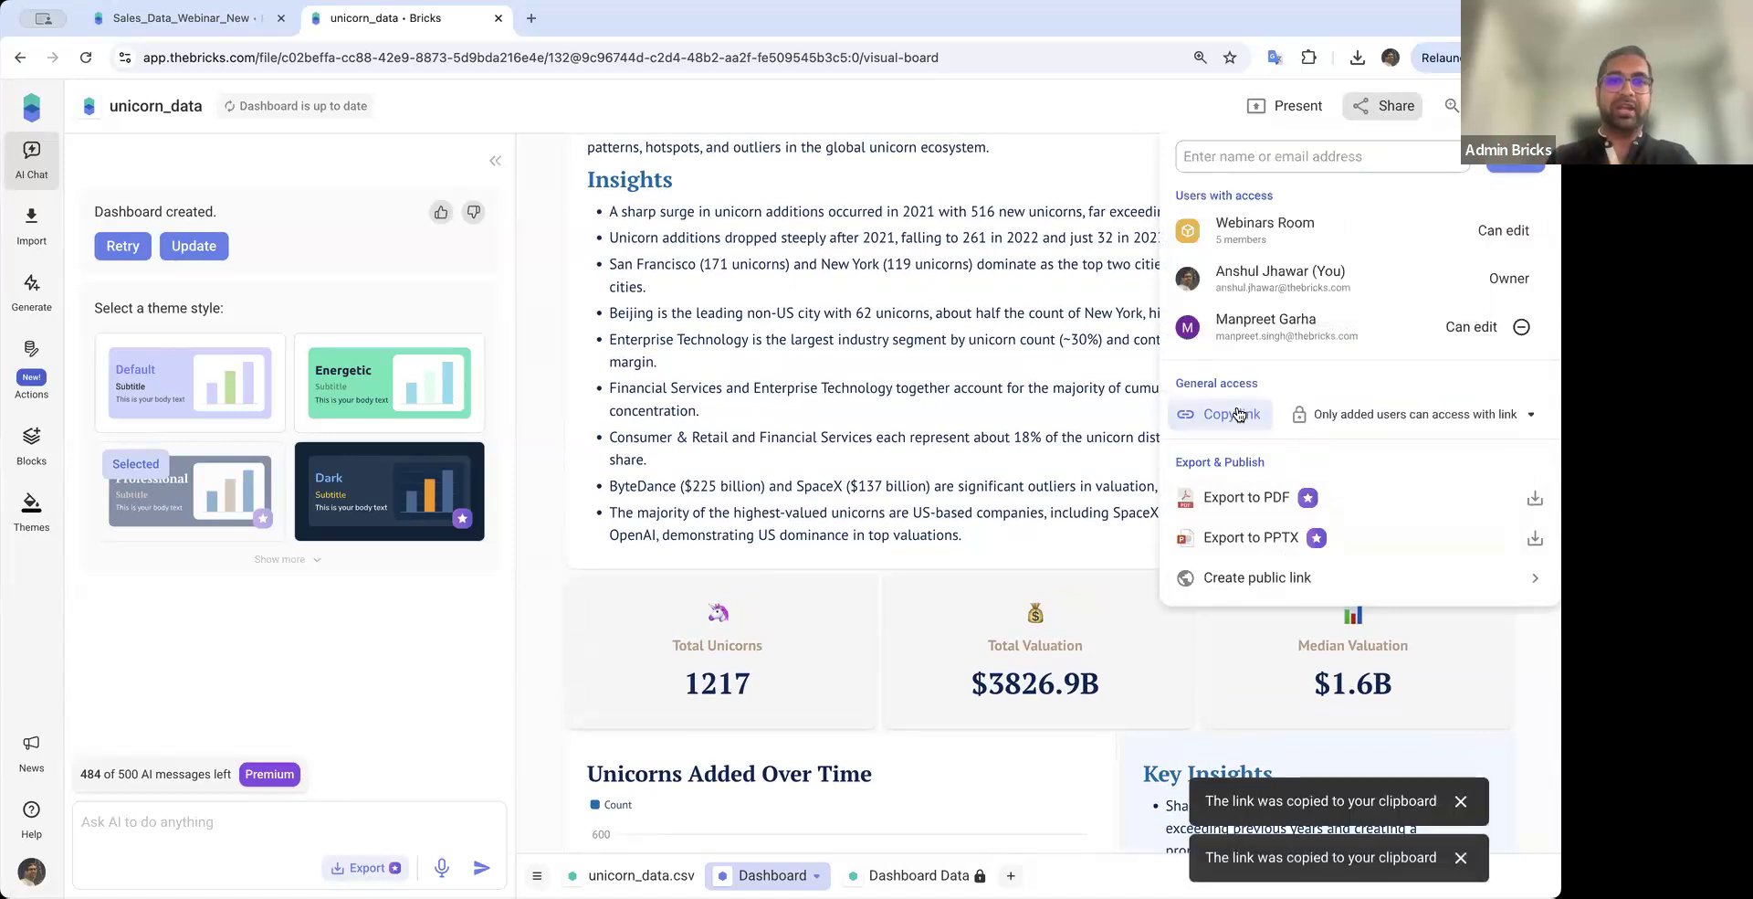
pyautogui.click(1329, 578)
pyautogui.click(1264, 256)
pyautogui.click(1191, 148)
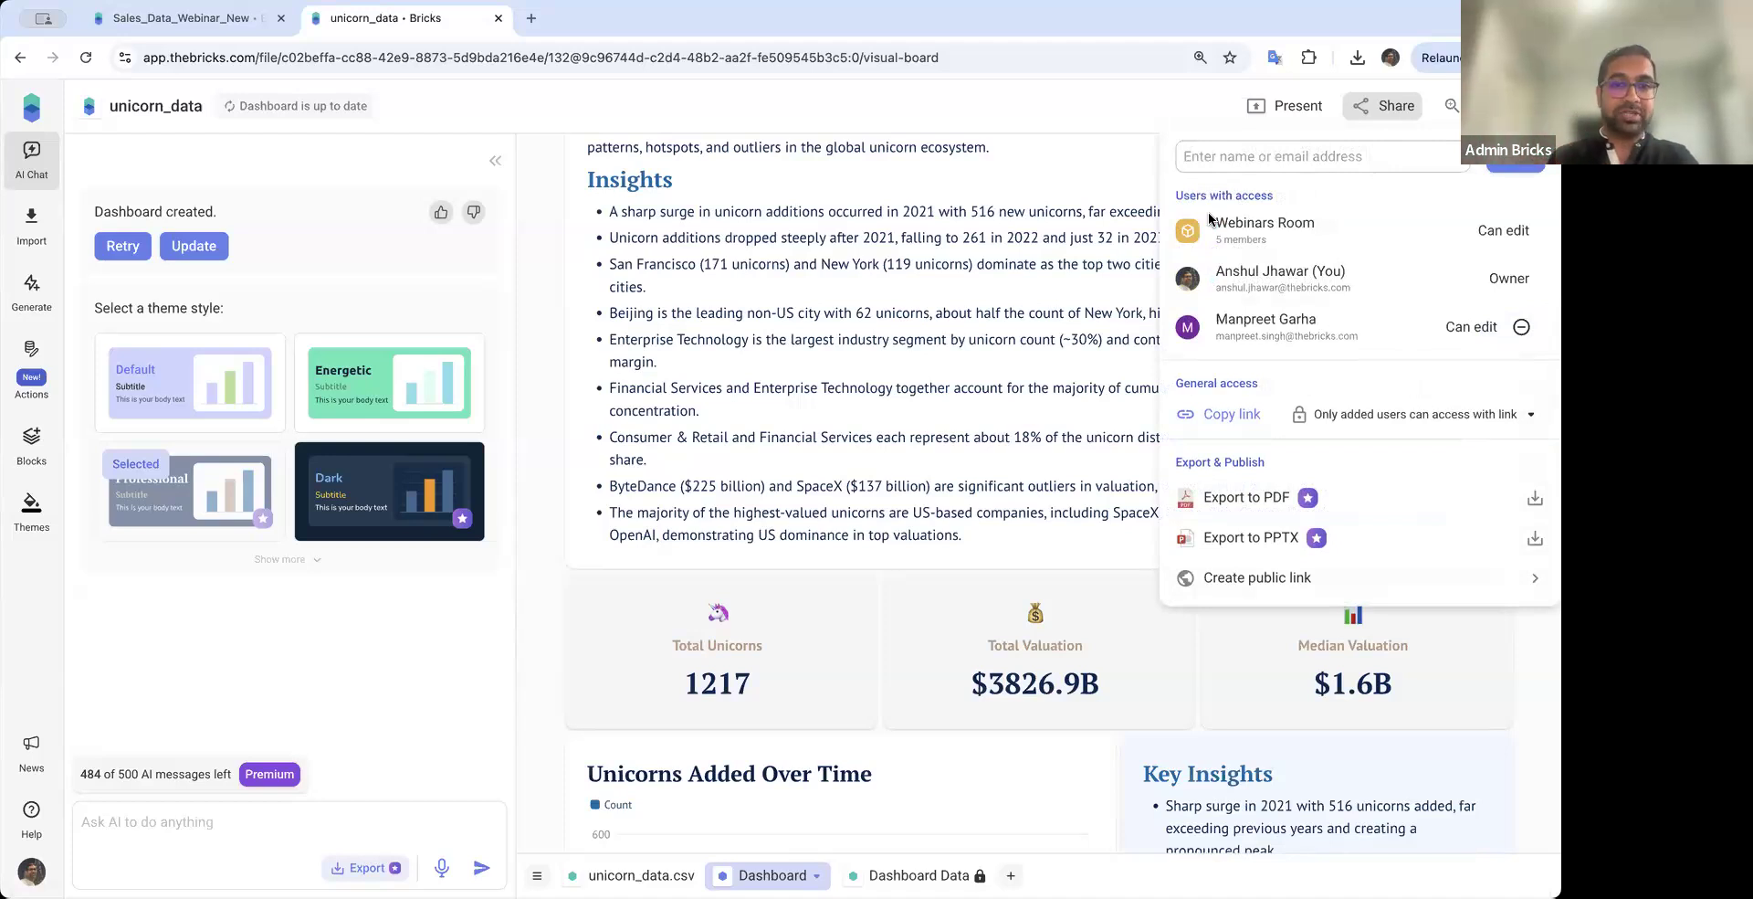
pyautogui.click(963, 376)
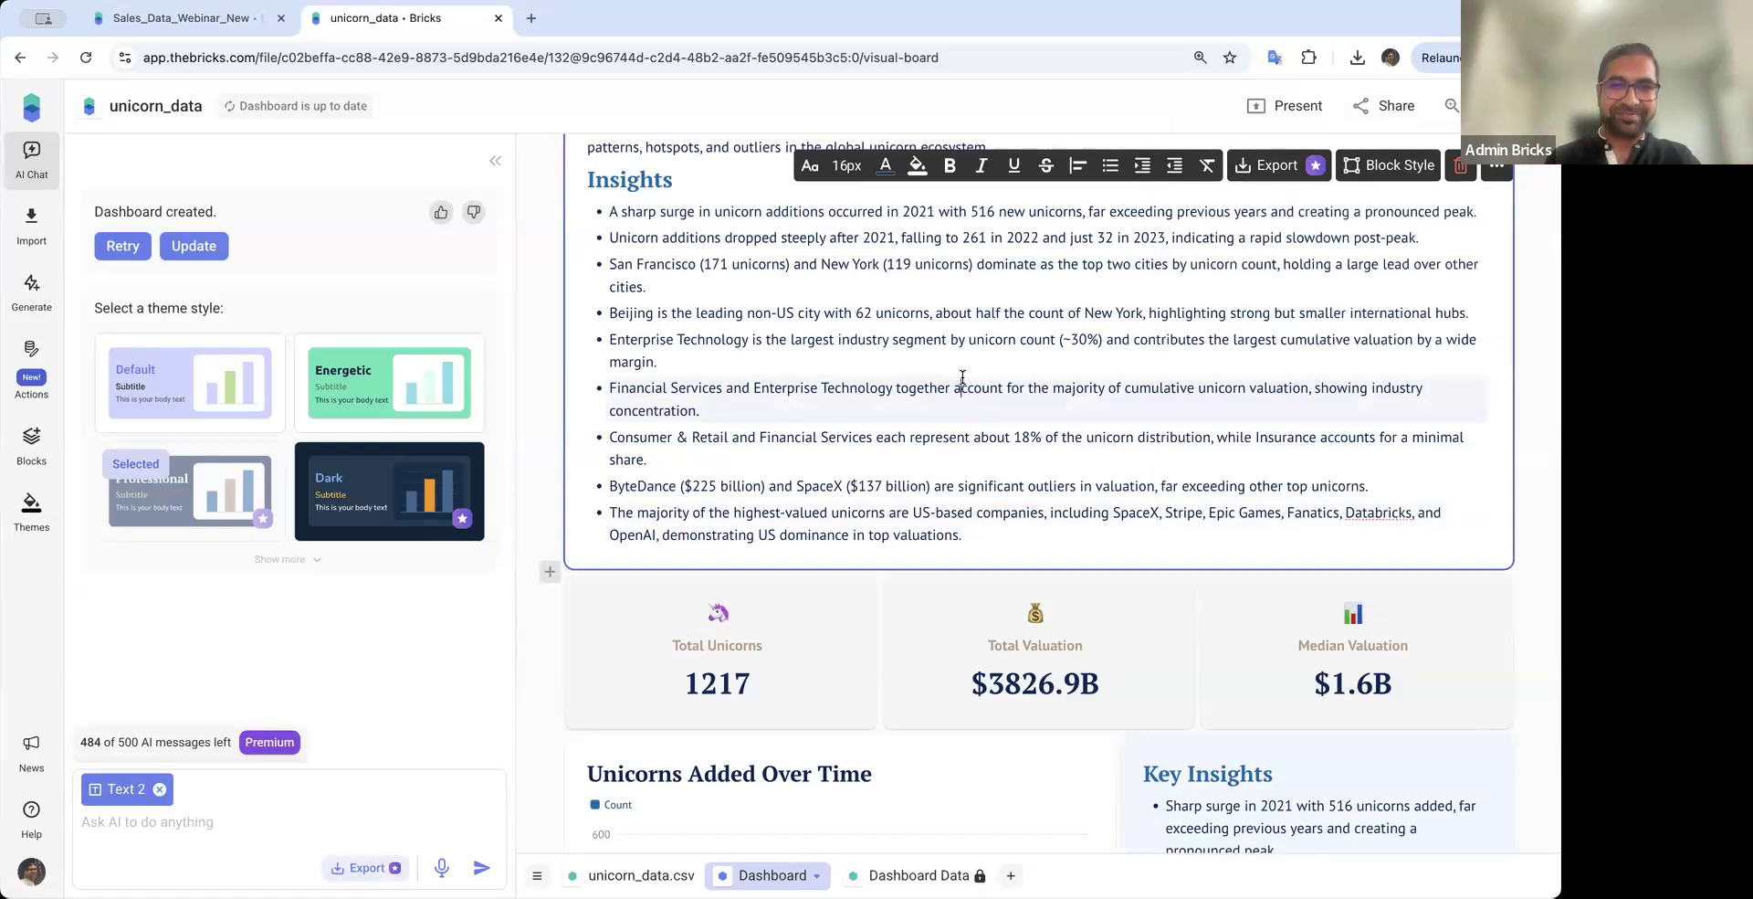
# Hide the AI chat to view the metric cards and Unicorns Added Over Time chart wider, and bring the chat back
pyautogui.click(495, 160)
pyautogui.scroll(-3, 835, 499)
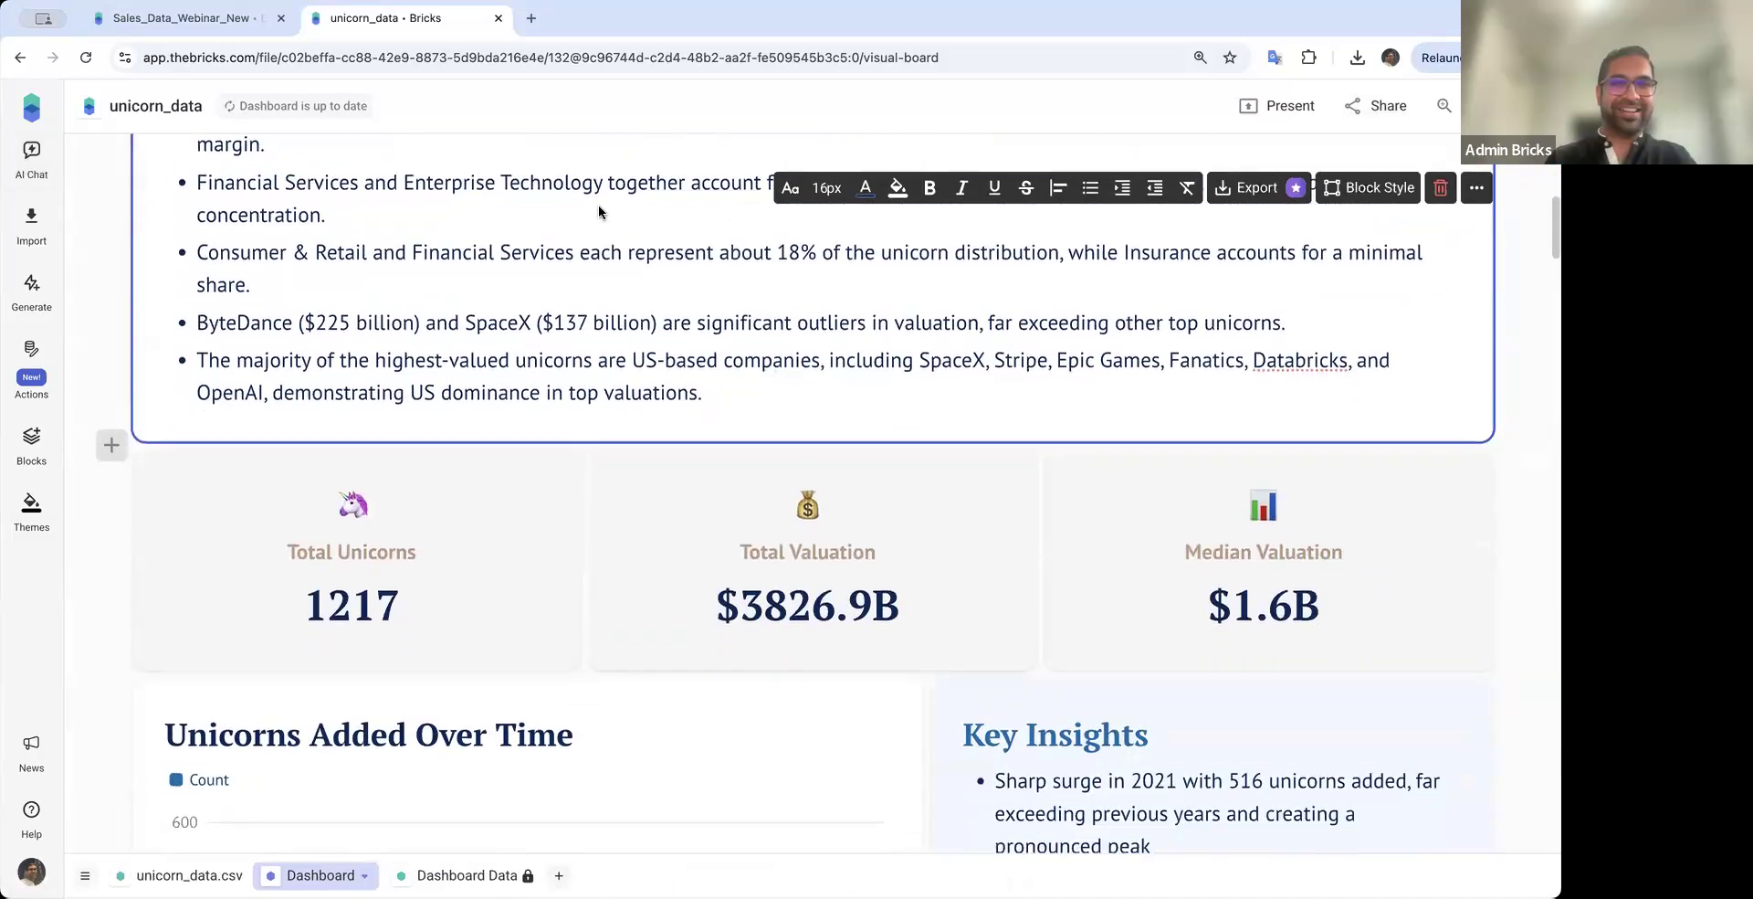
pyautogui.click(91, 457)
pyautogui.scroll(-3, 98, 263)
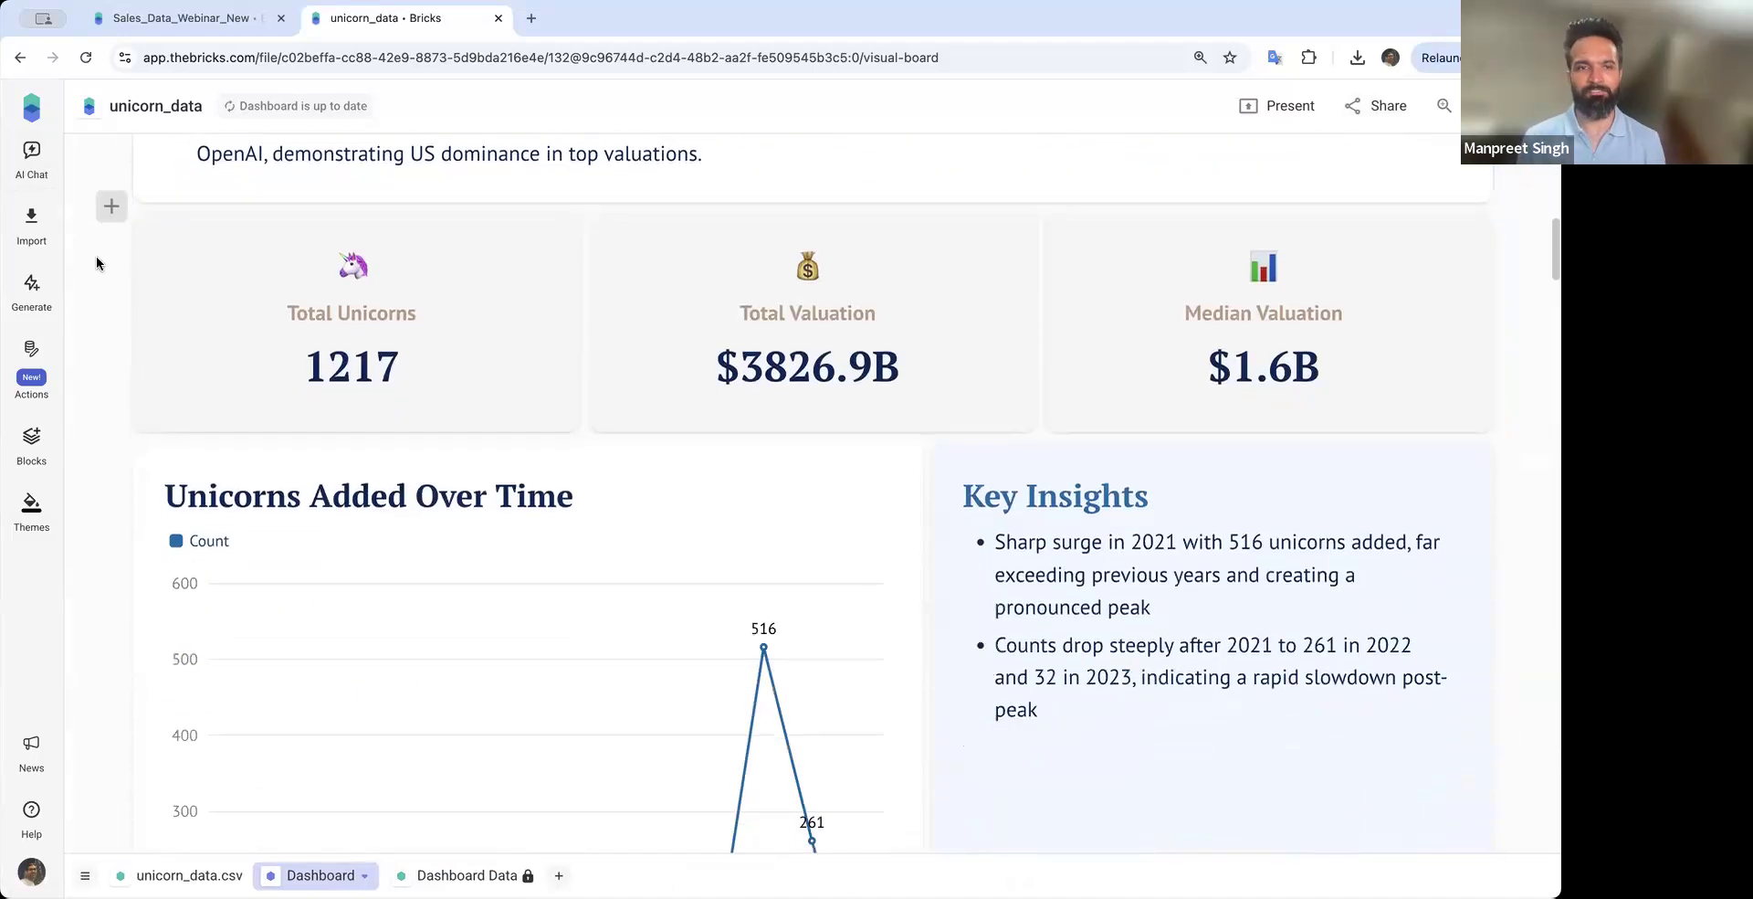
pyautogui.click(30, 152)
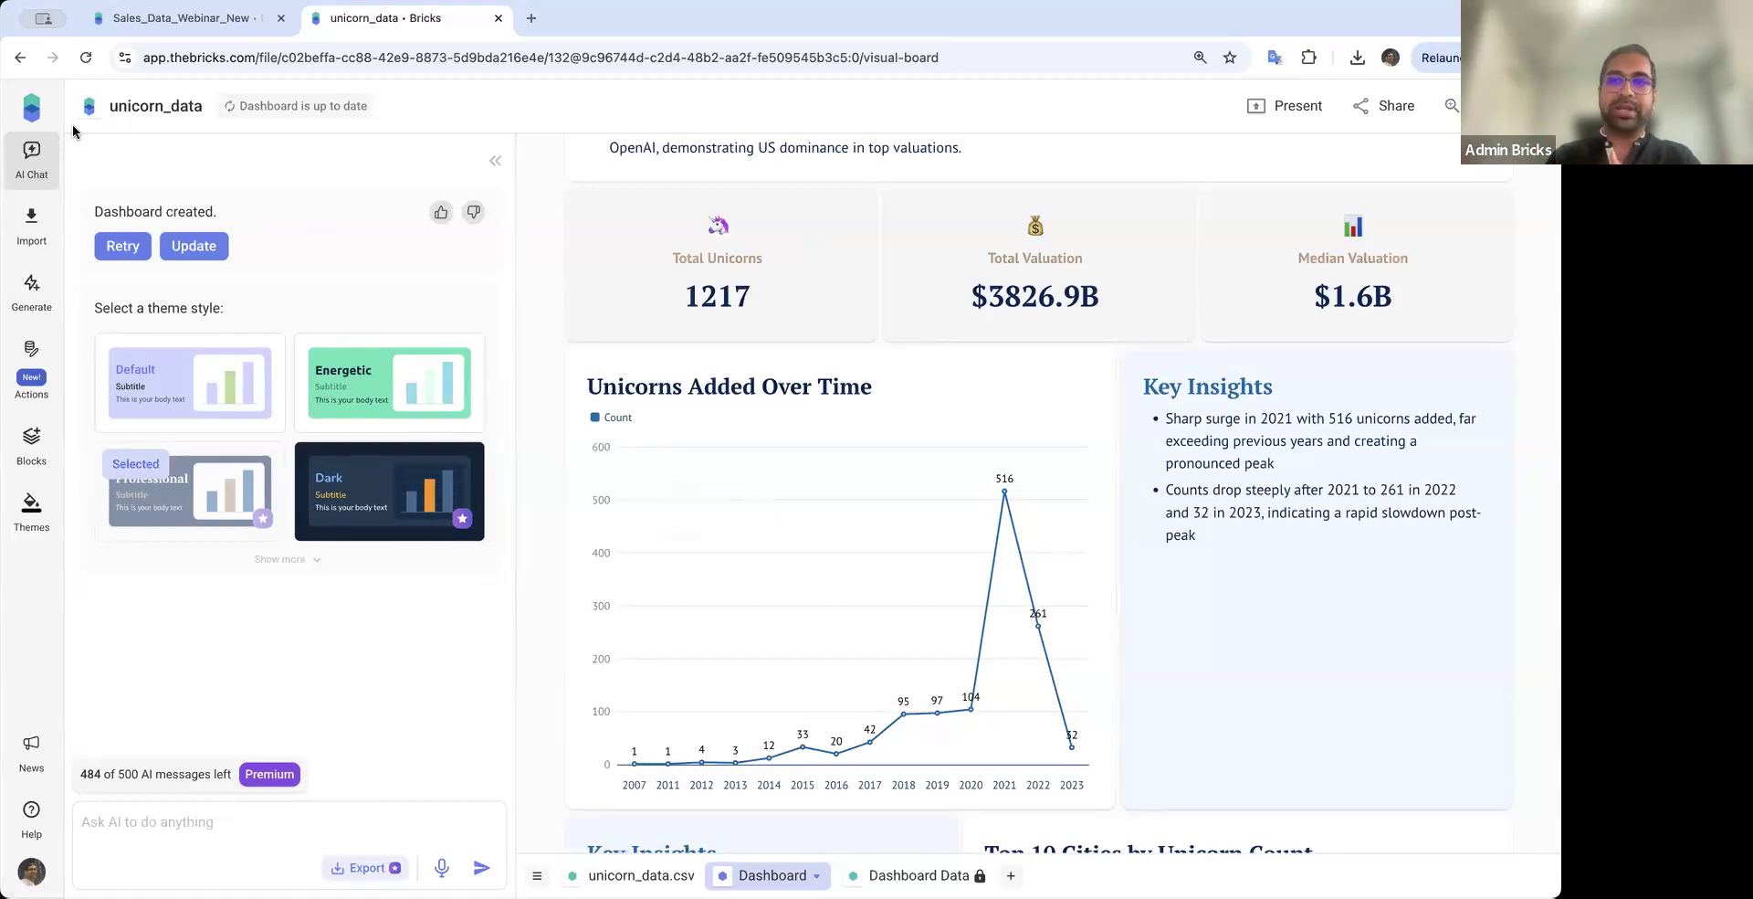
# Start a blank file in the Webinars room and import the unicorn_data CSV as a new file
pyautogui.click(31, 107)
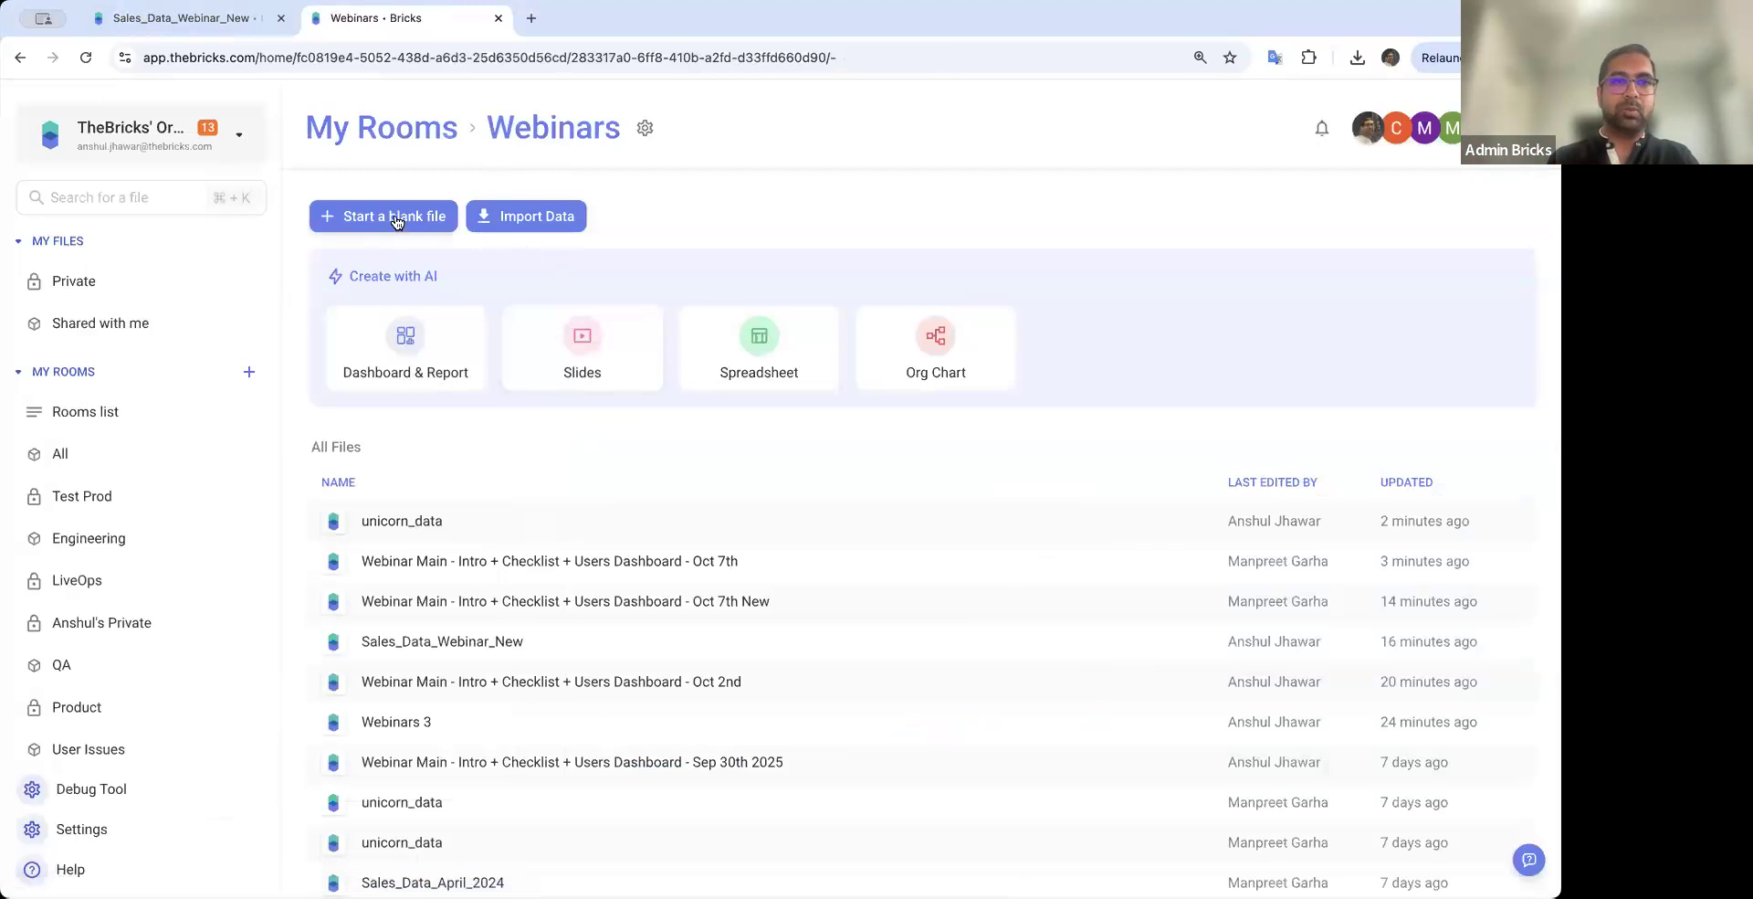
pyautogui.click(398, 221)
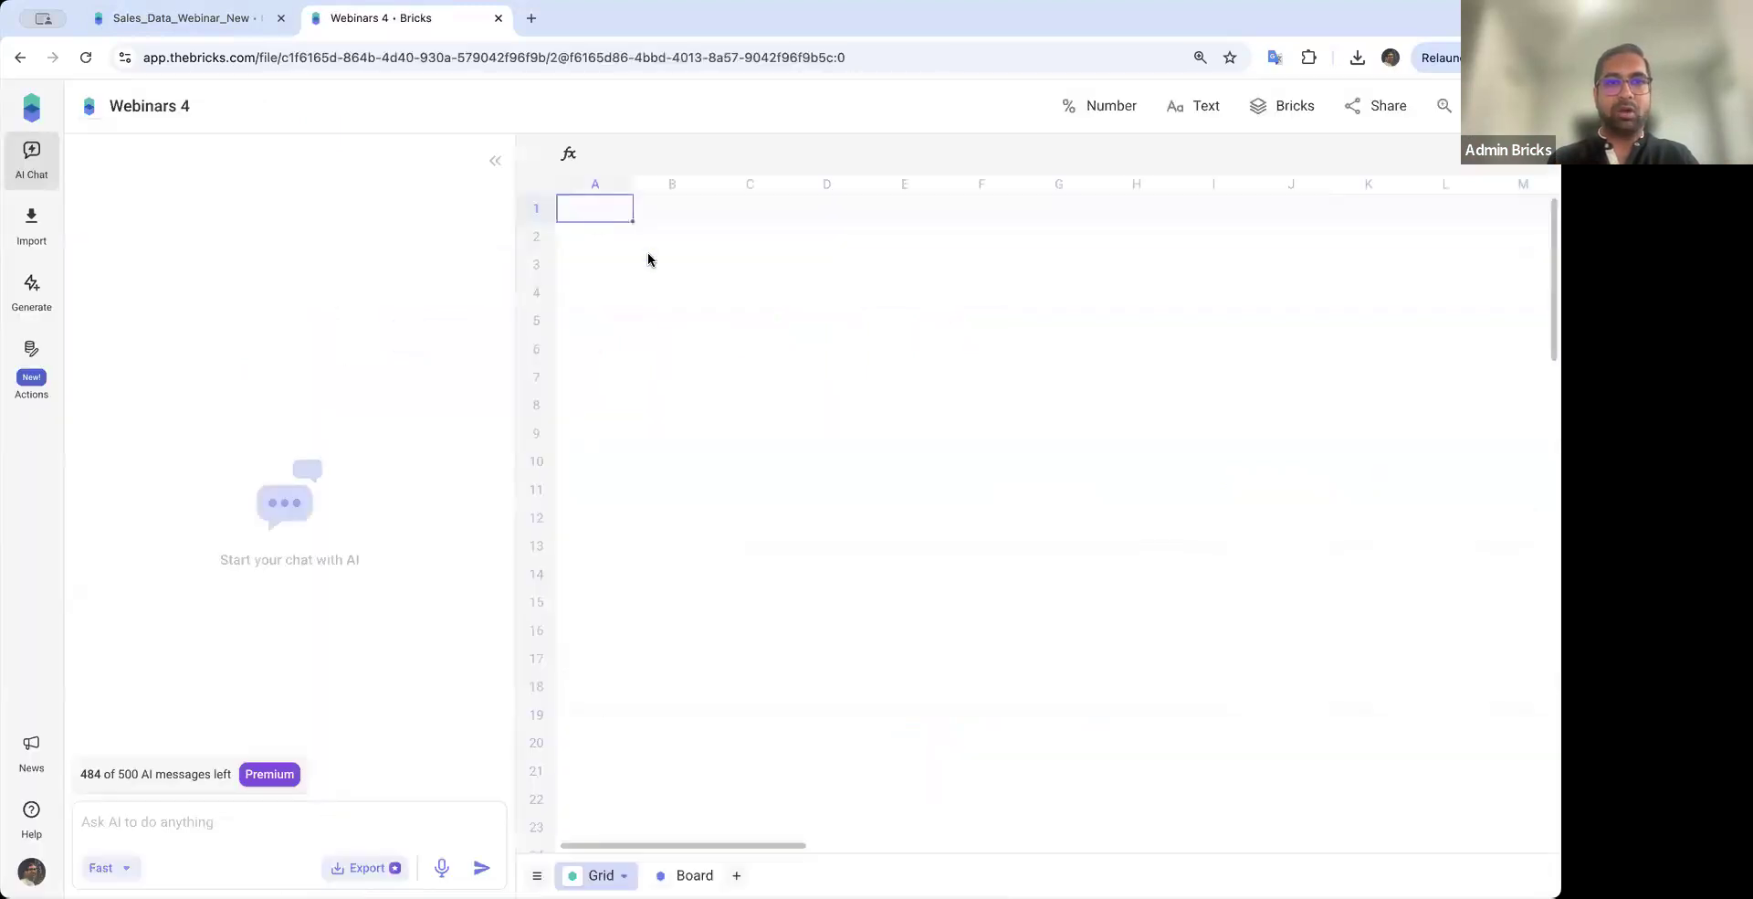
pyautogui.click(32, 226)
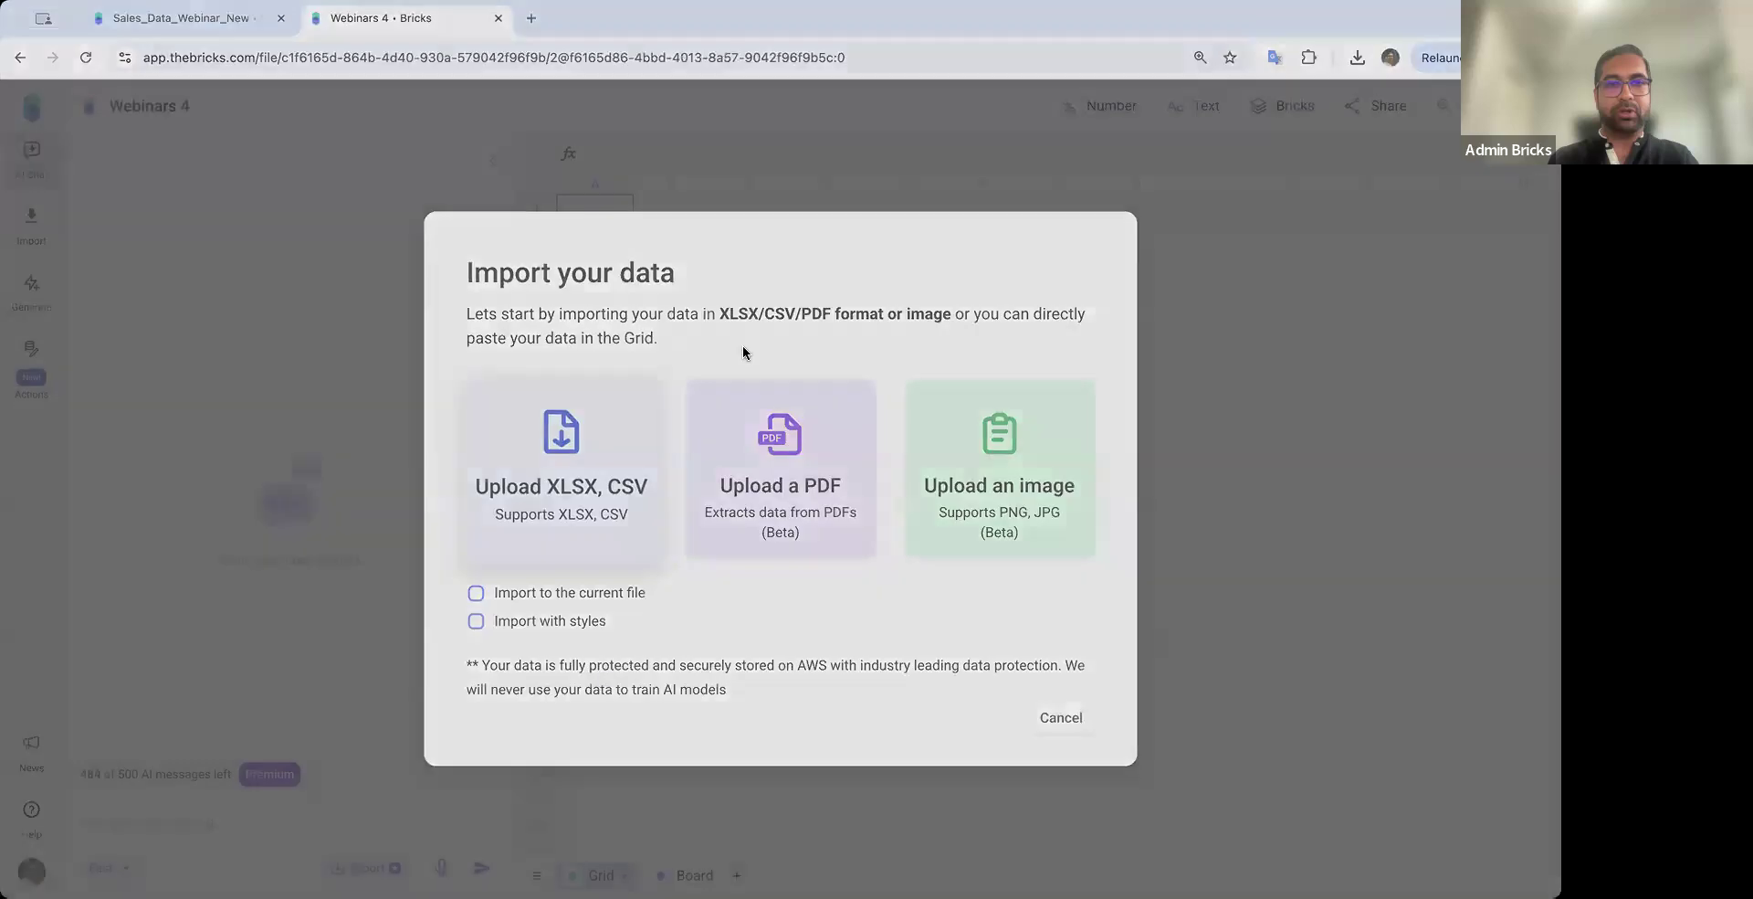
pyautogui.click(641, 451)
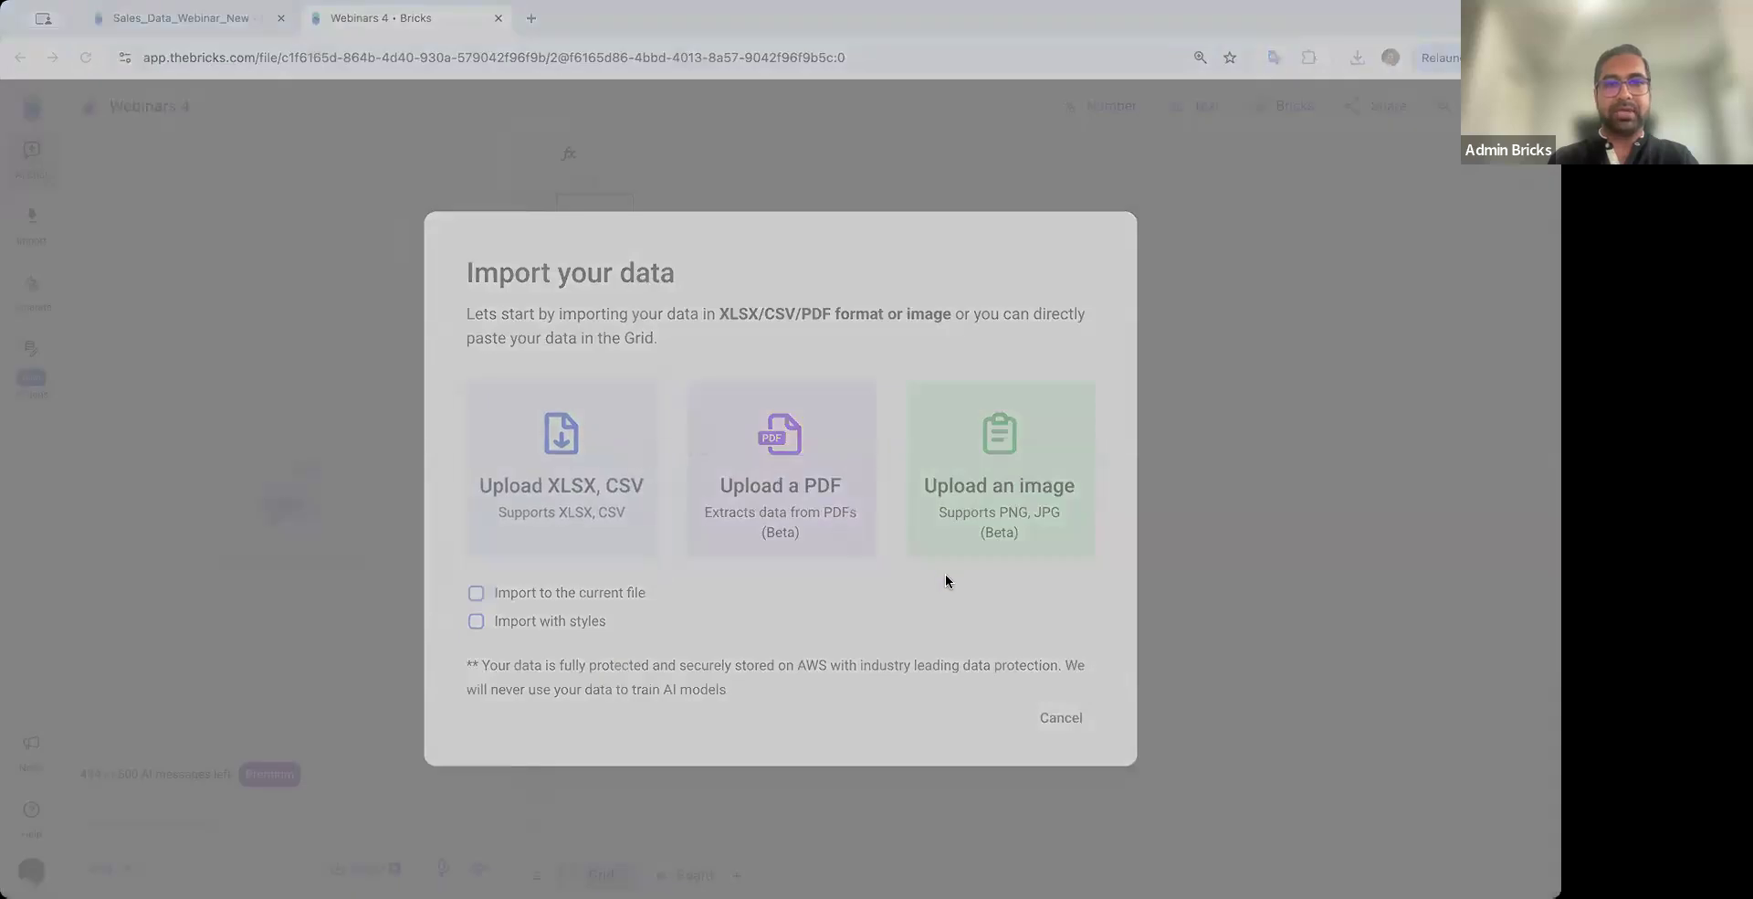
pyautogui.click(1083, 630)
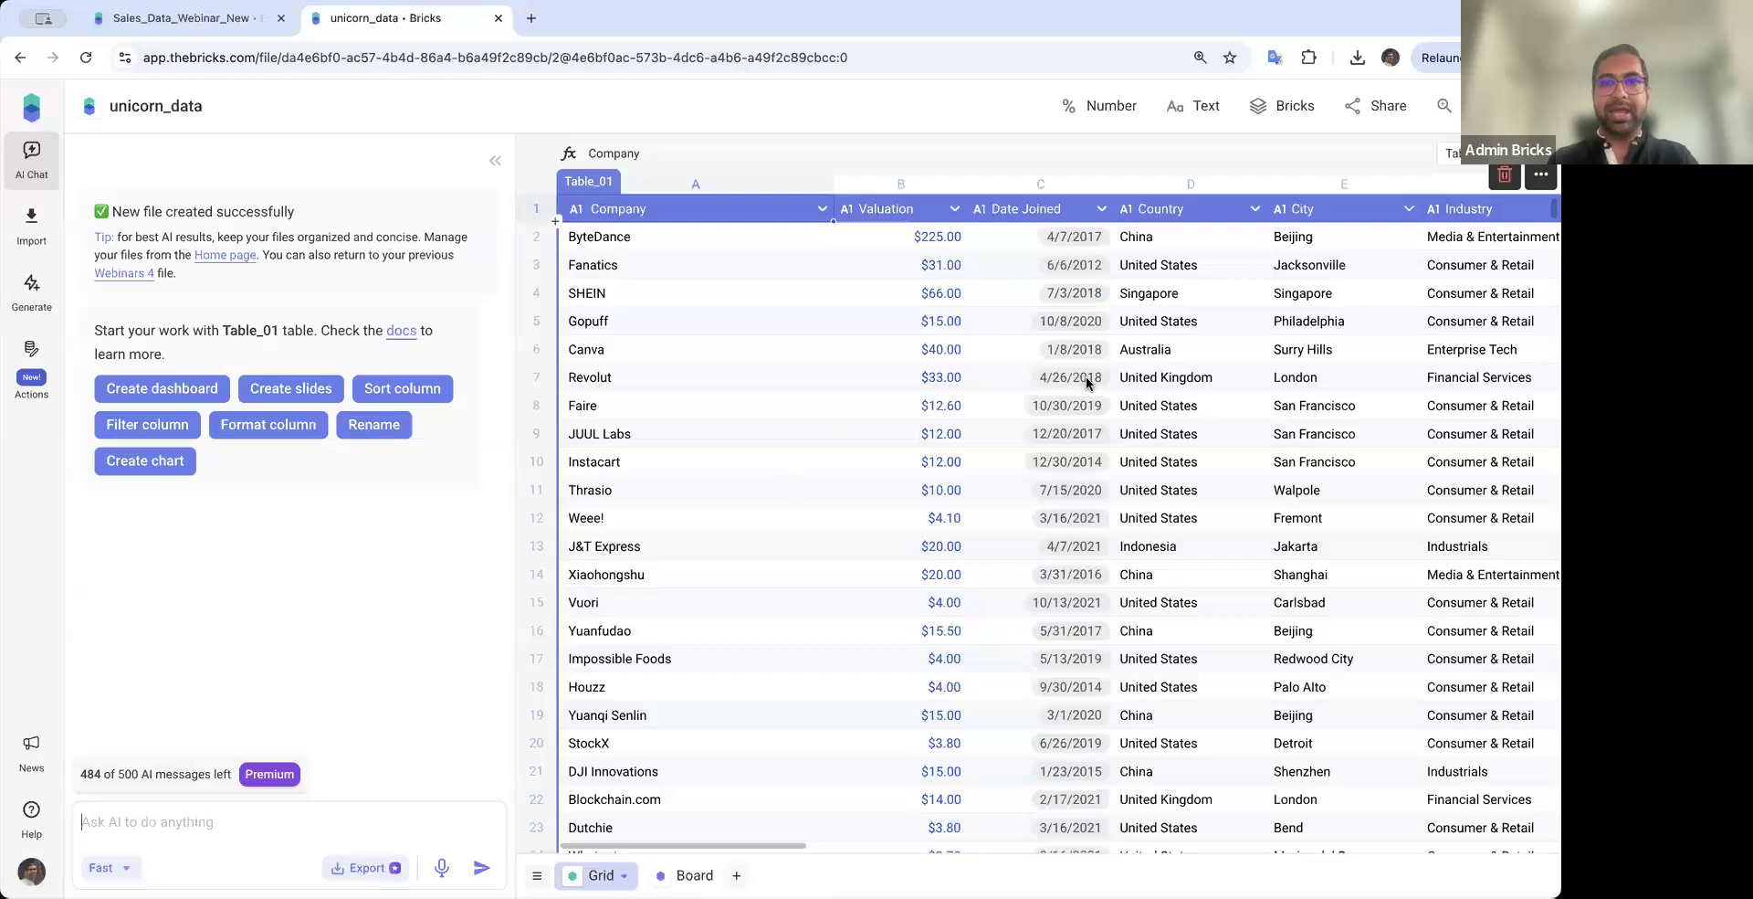
# Ask the AI to "Convert the column Valuation(Table_01) into pounds with conversion ration 1:2"
pyautogui.click(955, 403)
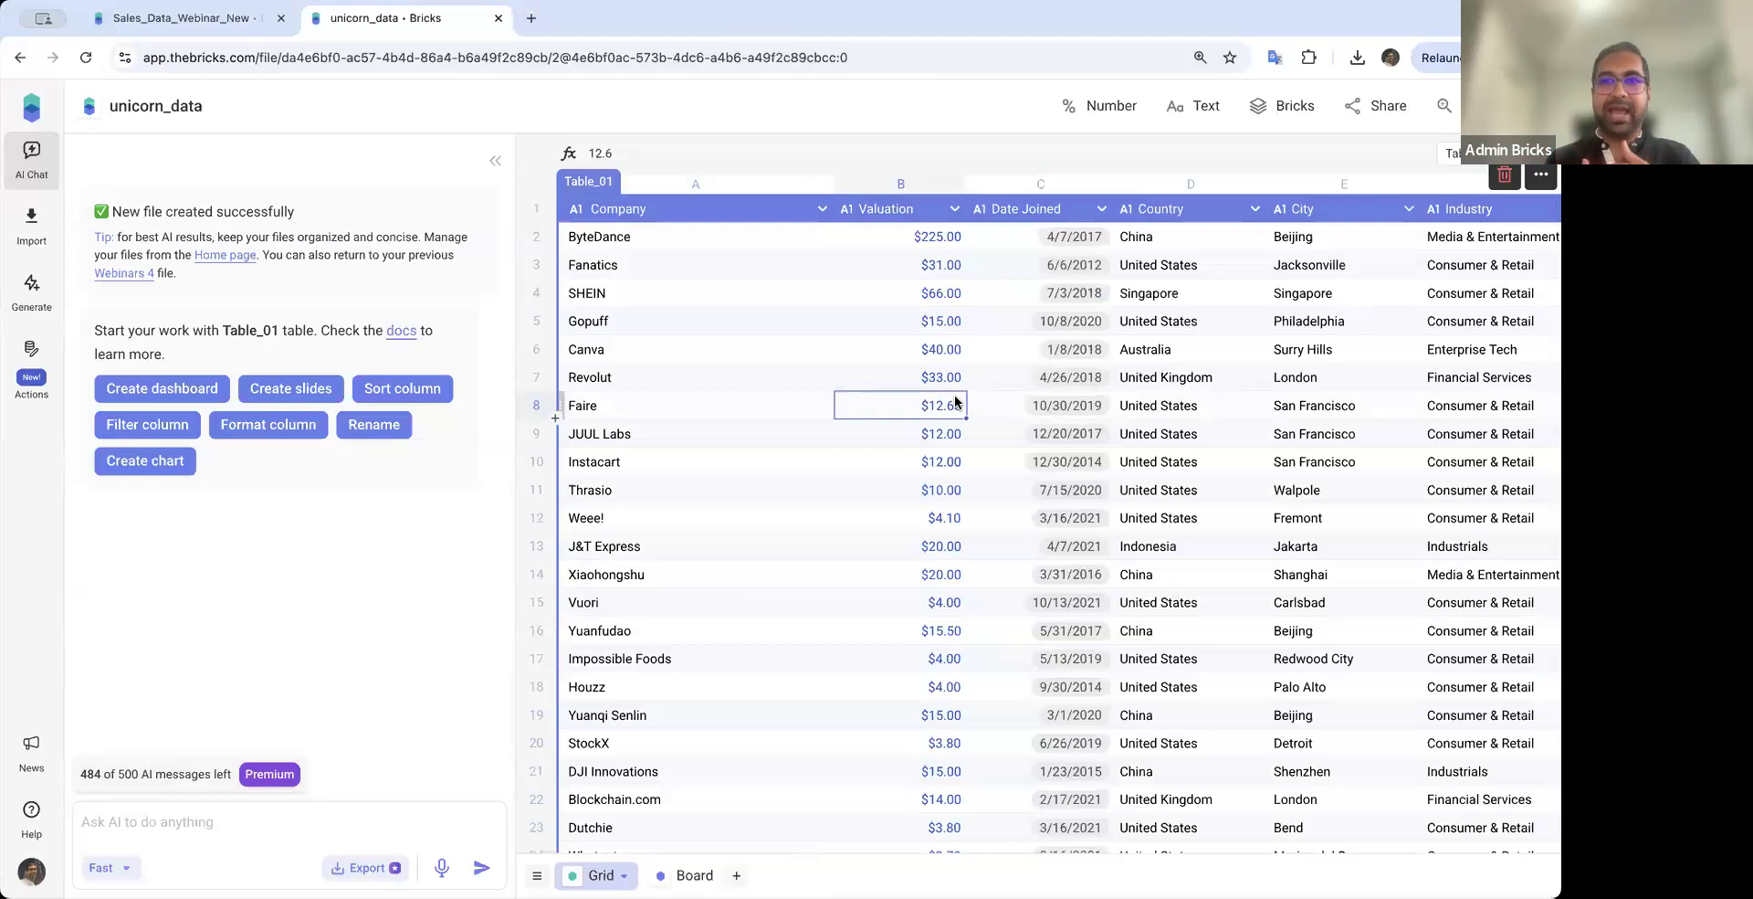
pyautogui.click(941, 274)
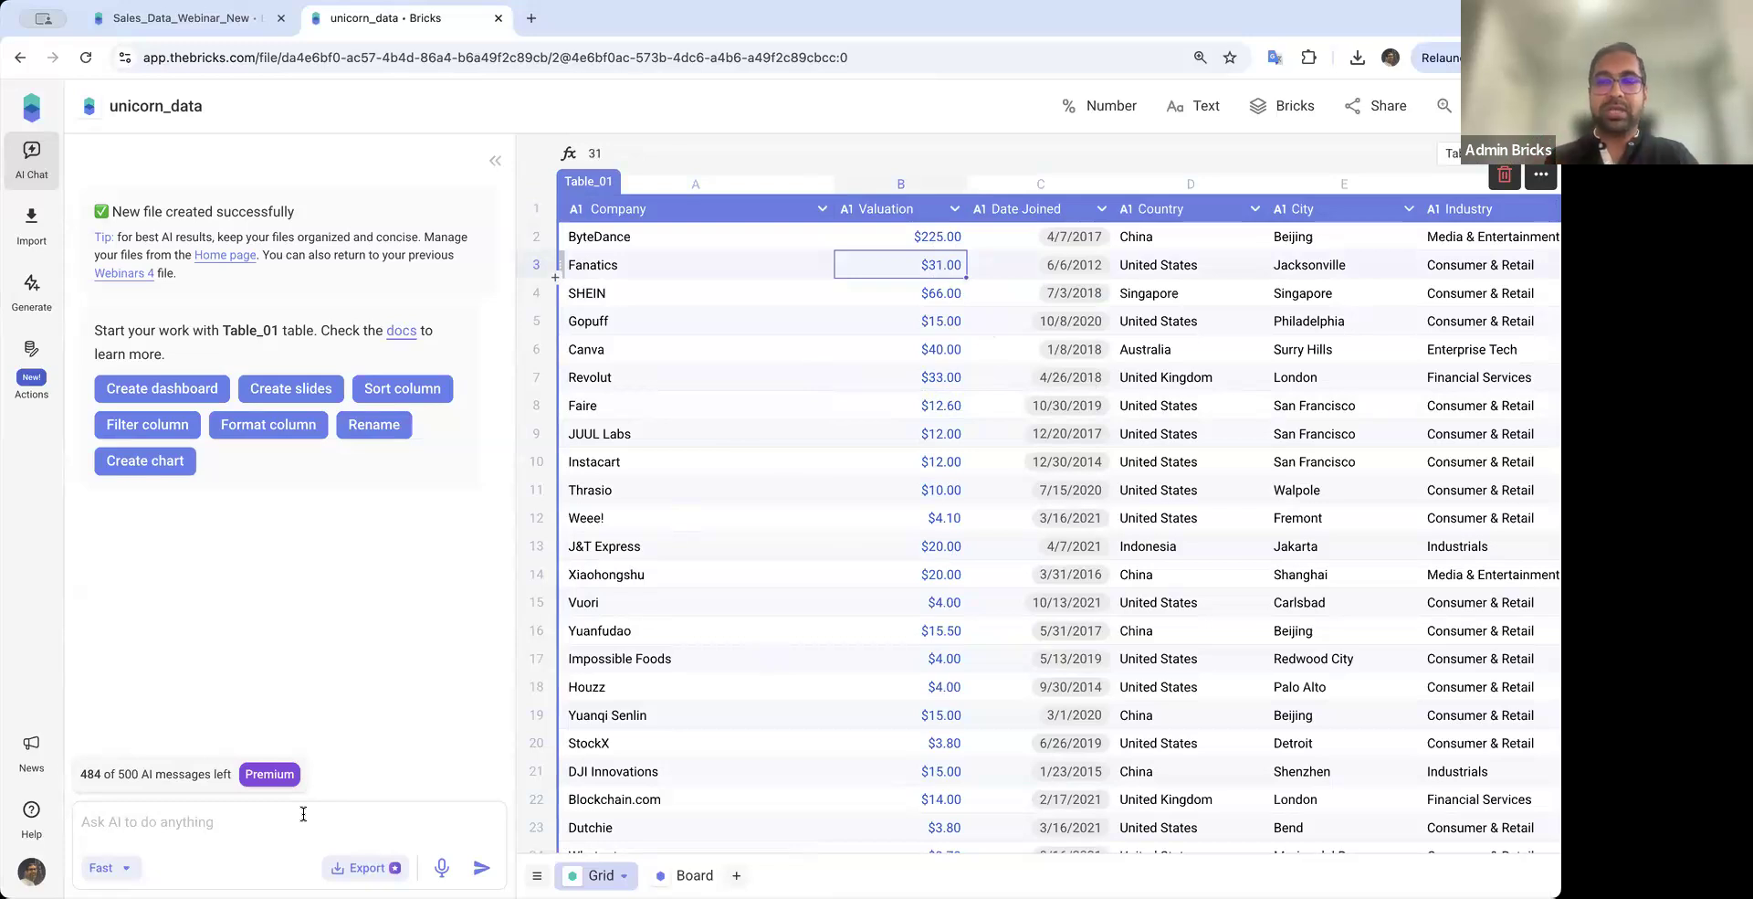
pyautogui.write('Convert the column val')
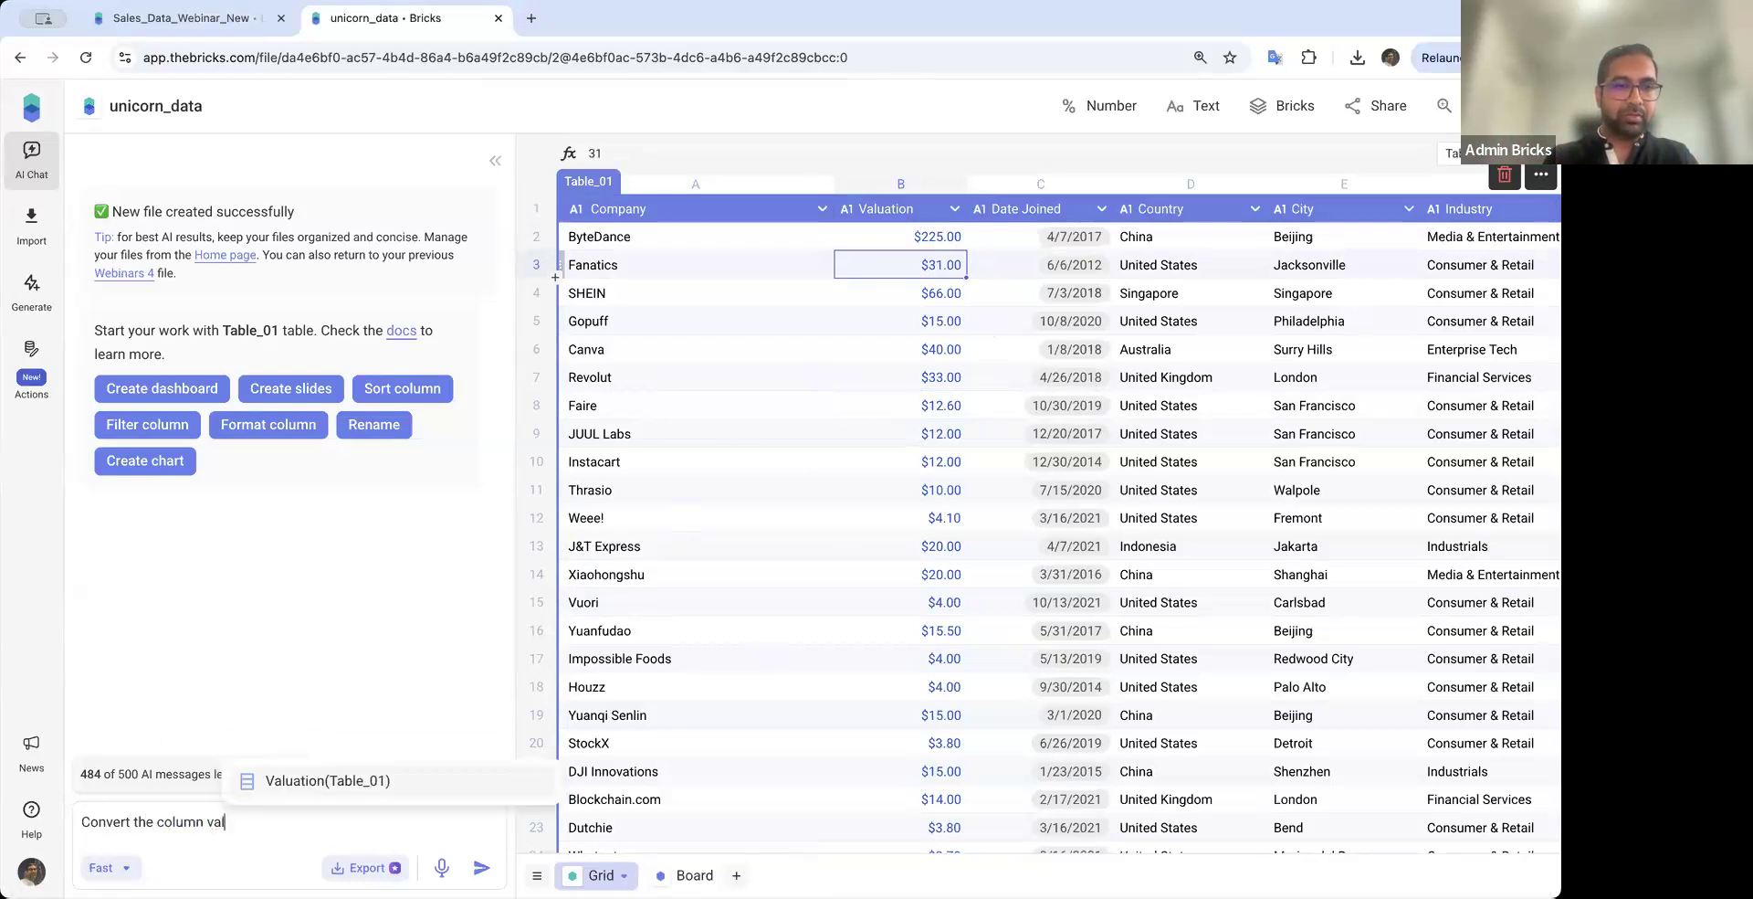
pyautogui.press('Return')
pyautogui.write('into')
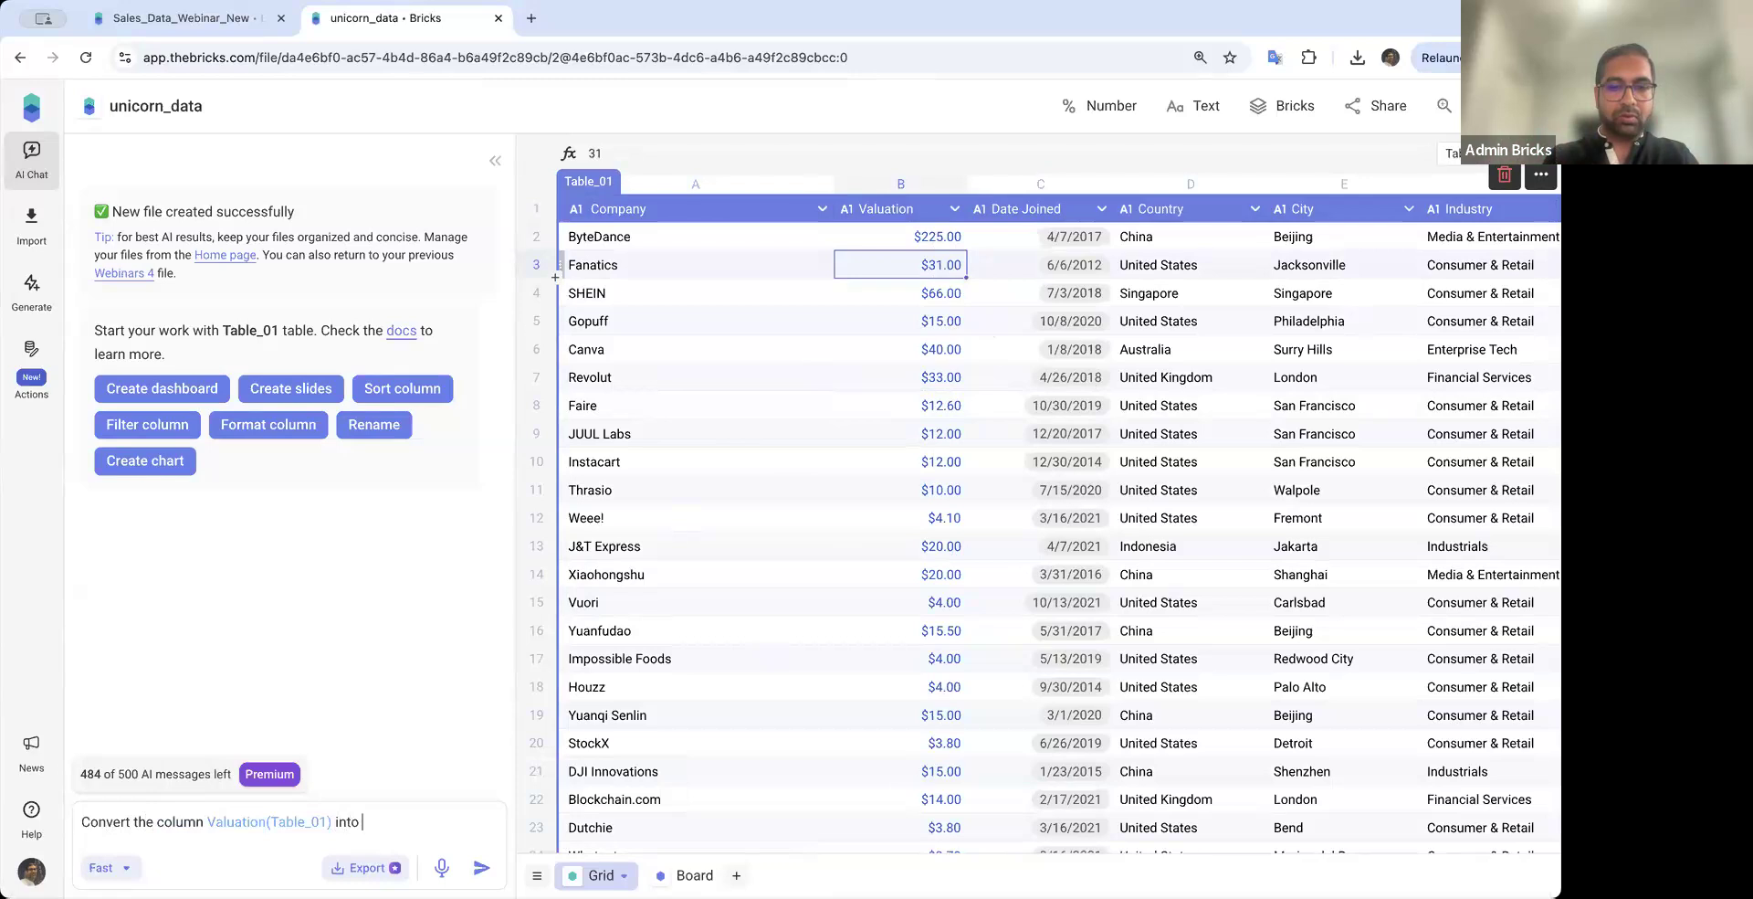
pyautogui.write(' pounds with')
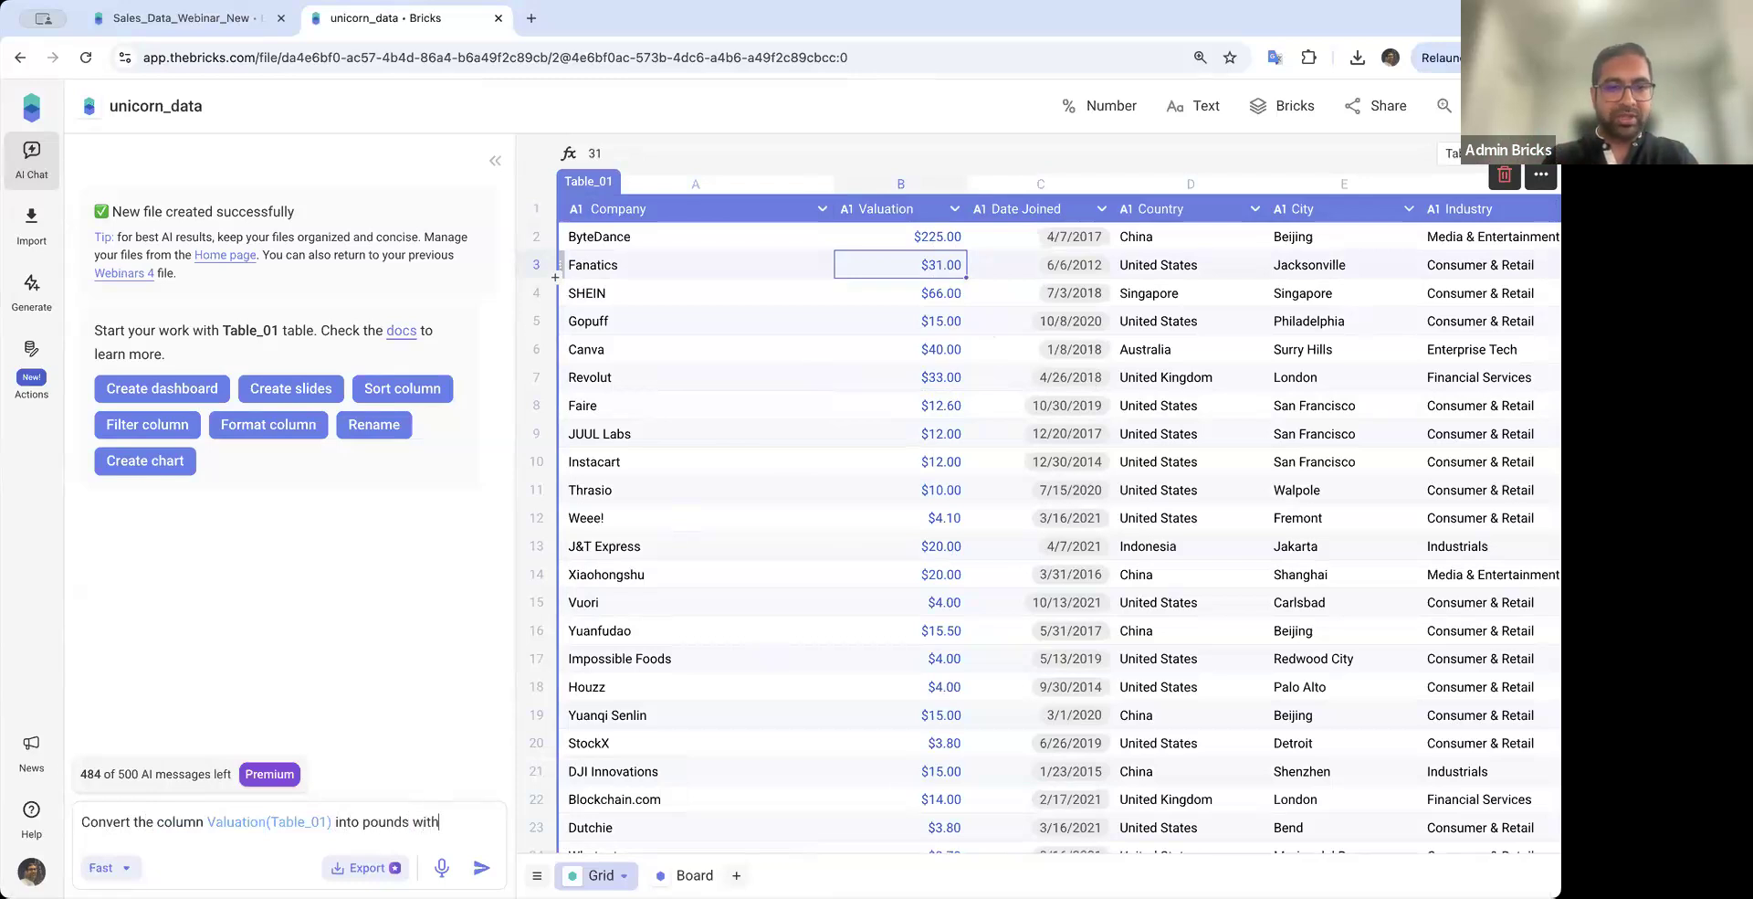
pyautogui.write(' conversin ratio')
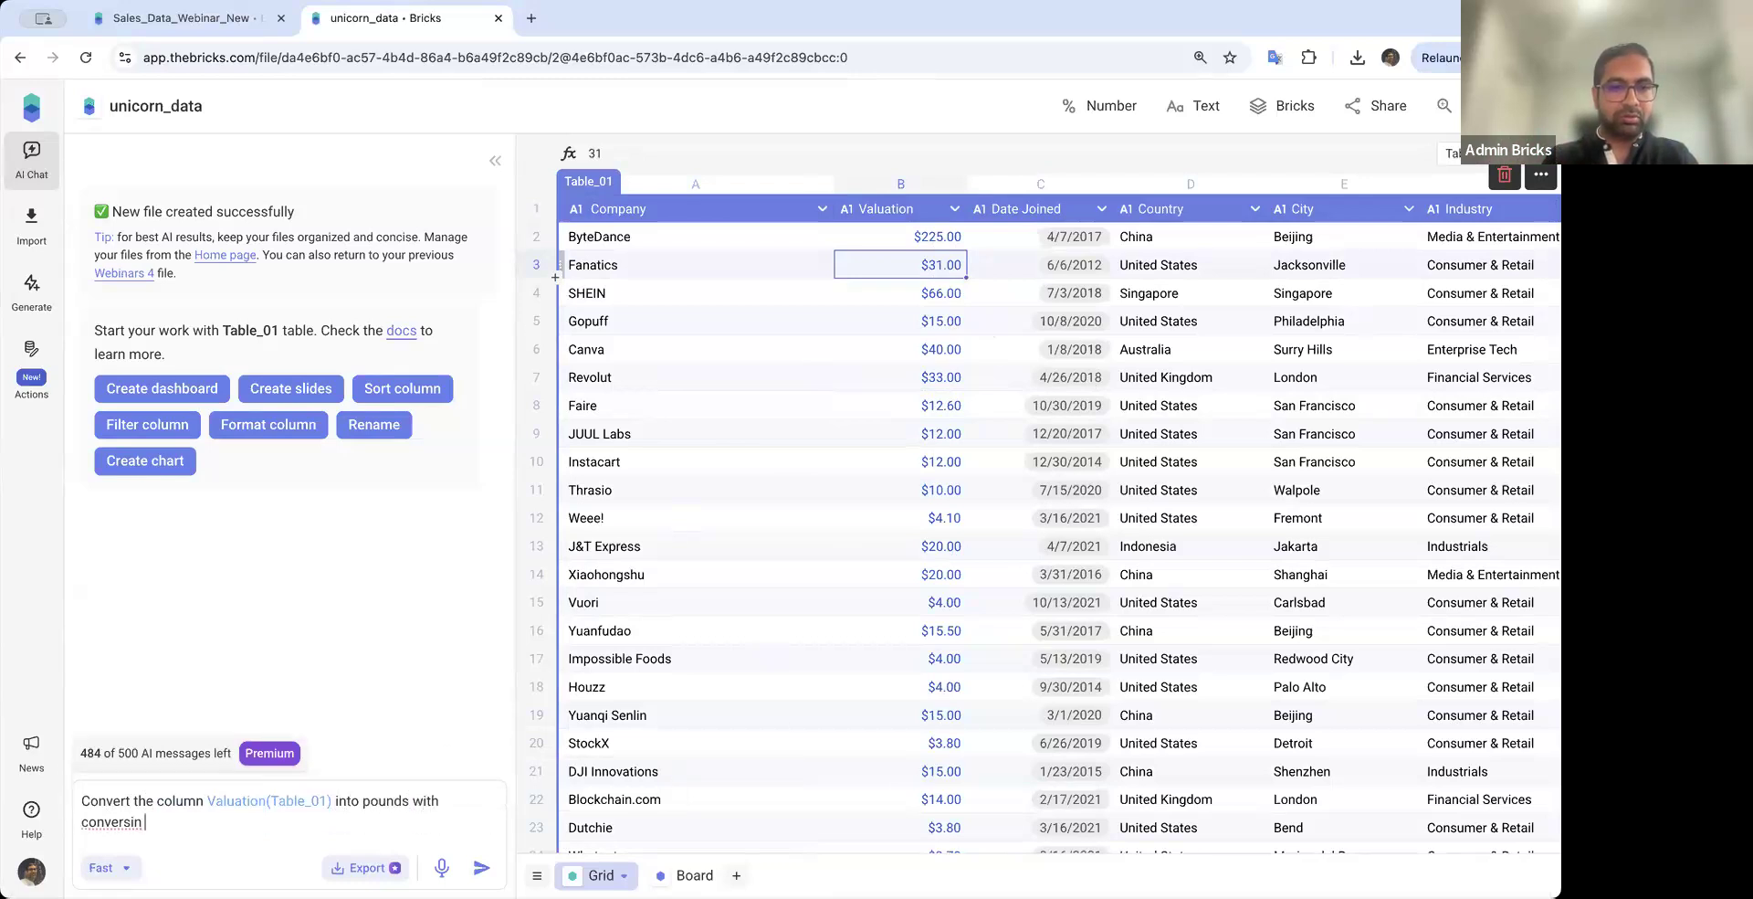
pyautogui.press('BackSpace')
pyautogui.write('onvers')
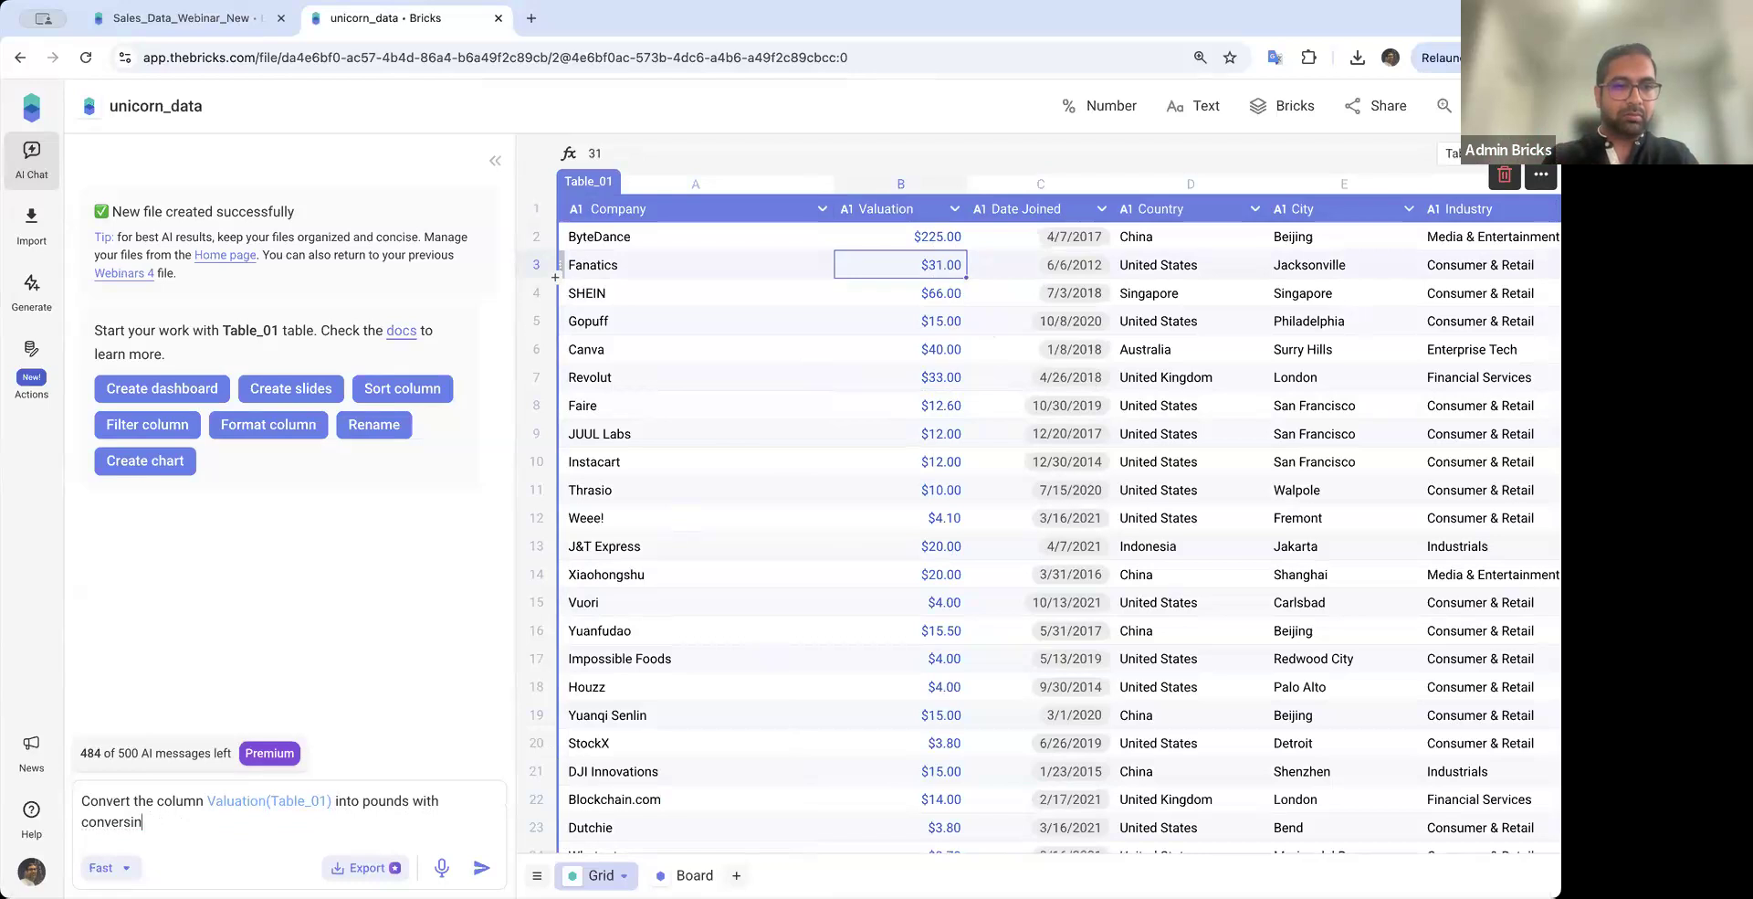
pyautogui.write('ion ration 1:2')
pyautogui.press('Return')
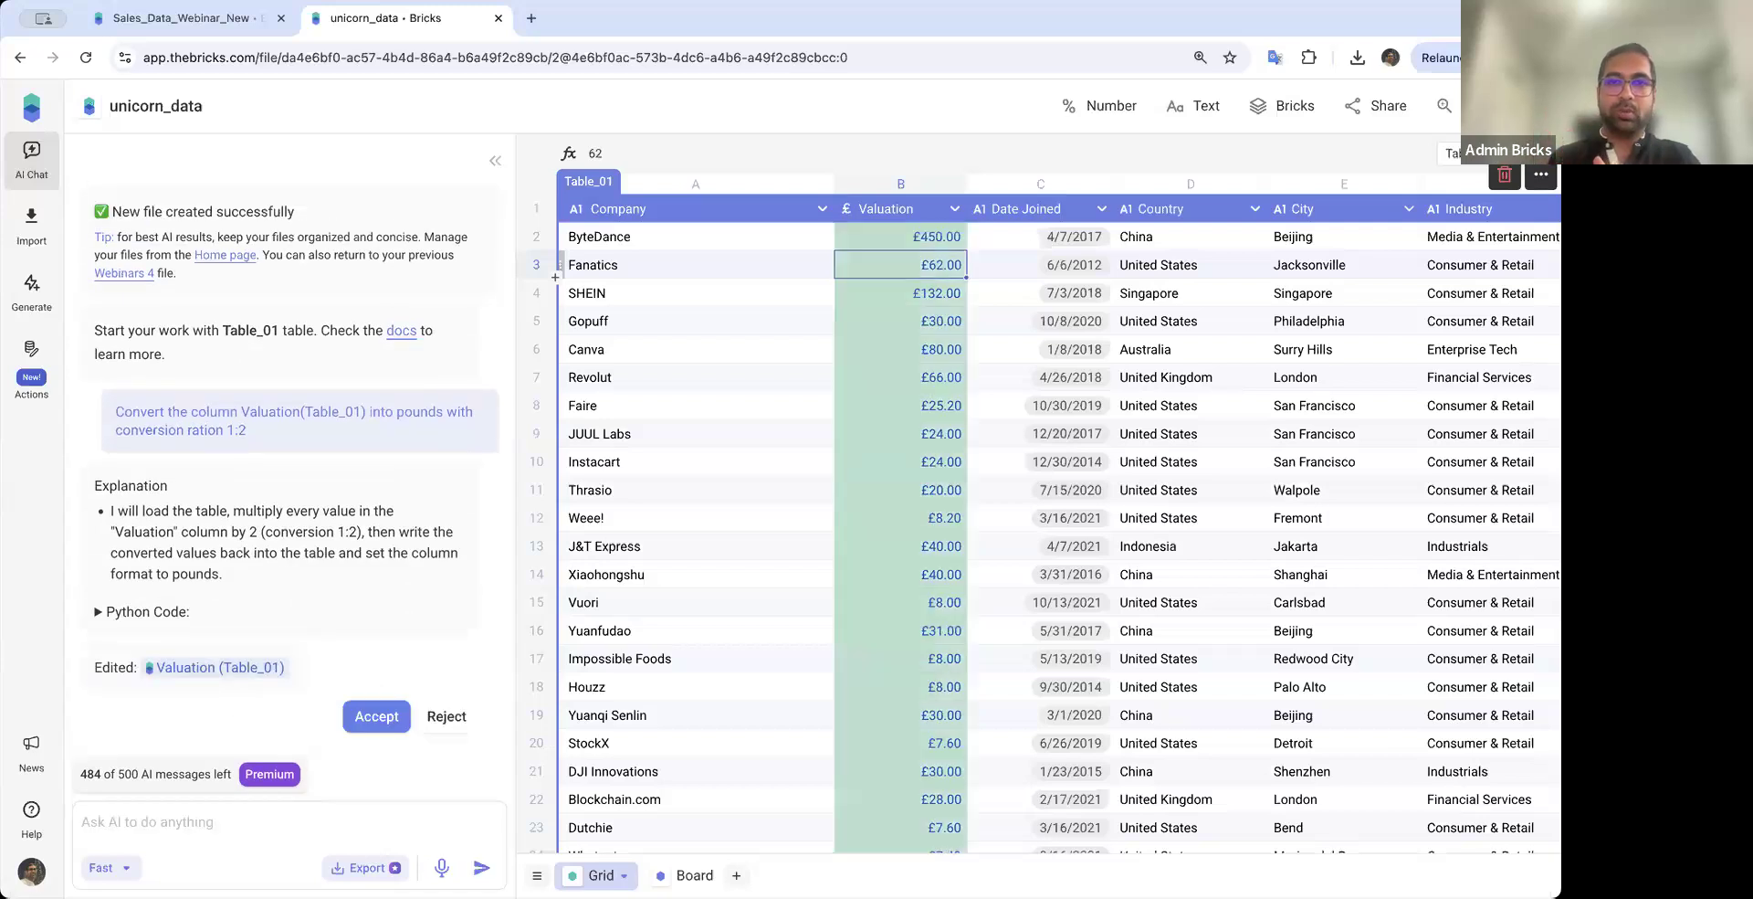
# Review the converted Valuation values and change the Industry column's type to Tags
pyautogui.click(911, 405)
pyautogui.scroll(-3, 908, 475)
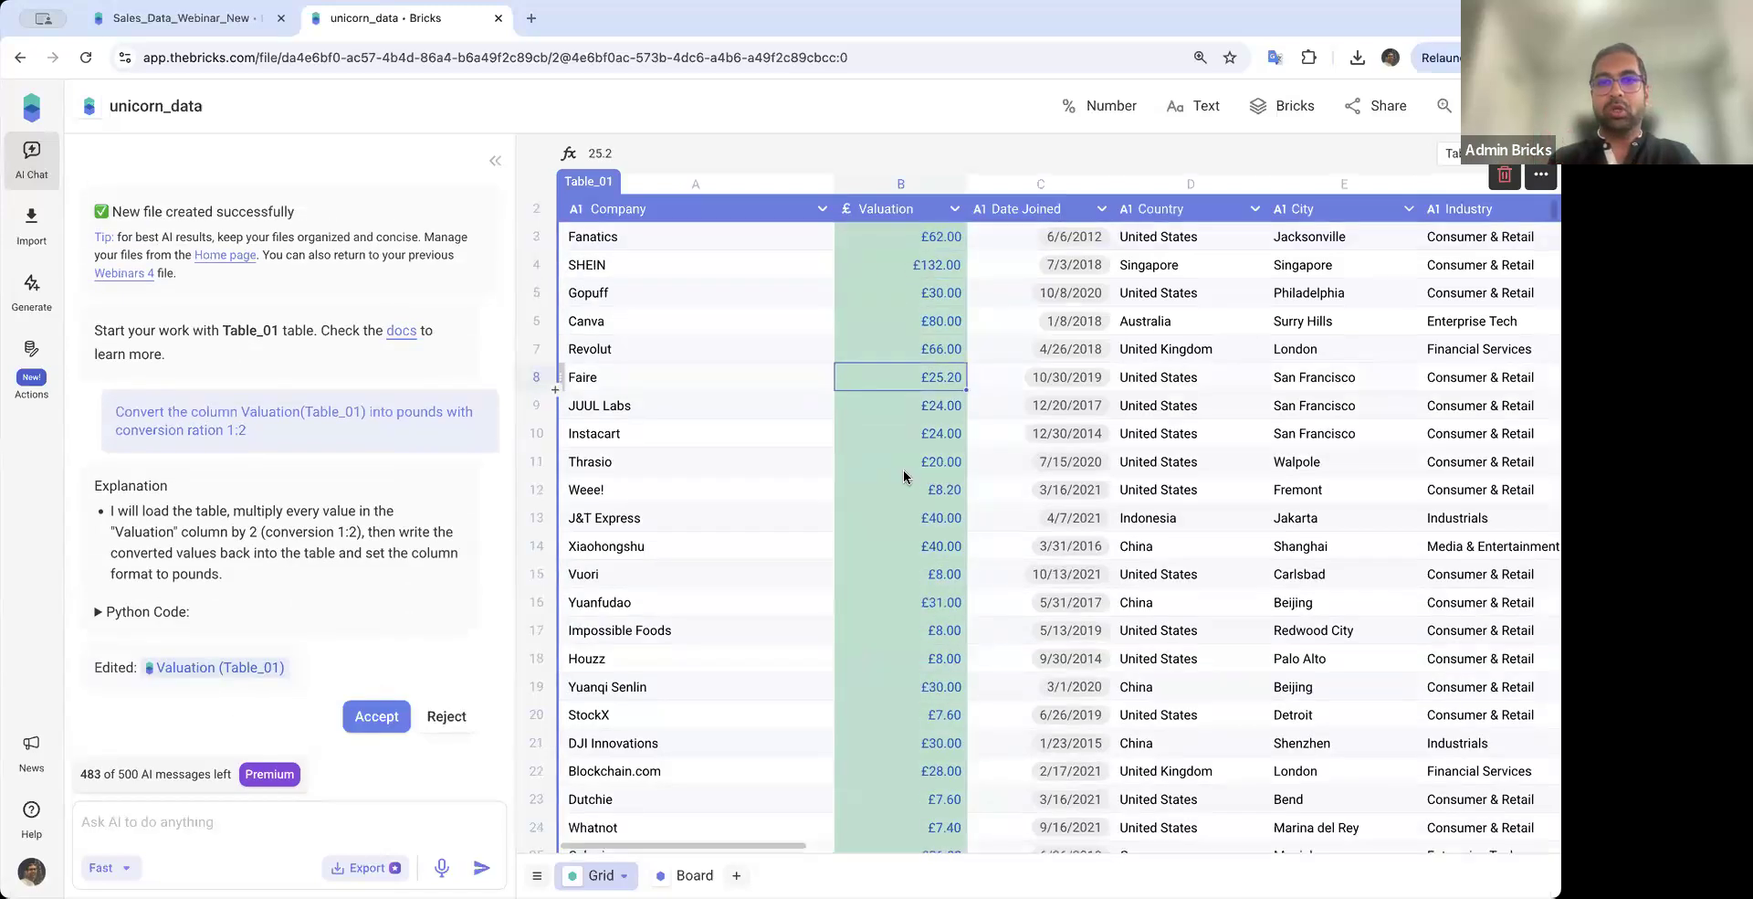
pyautogui.scroll(3, 904, 476)
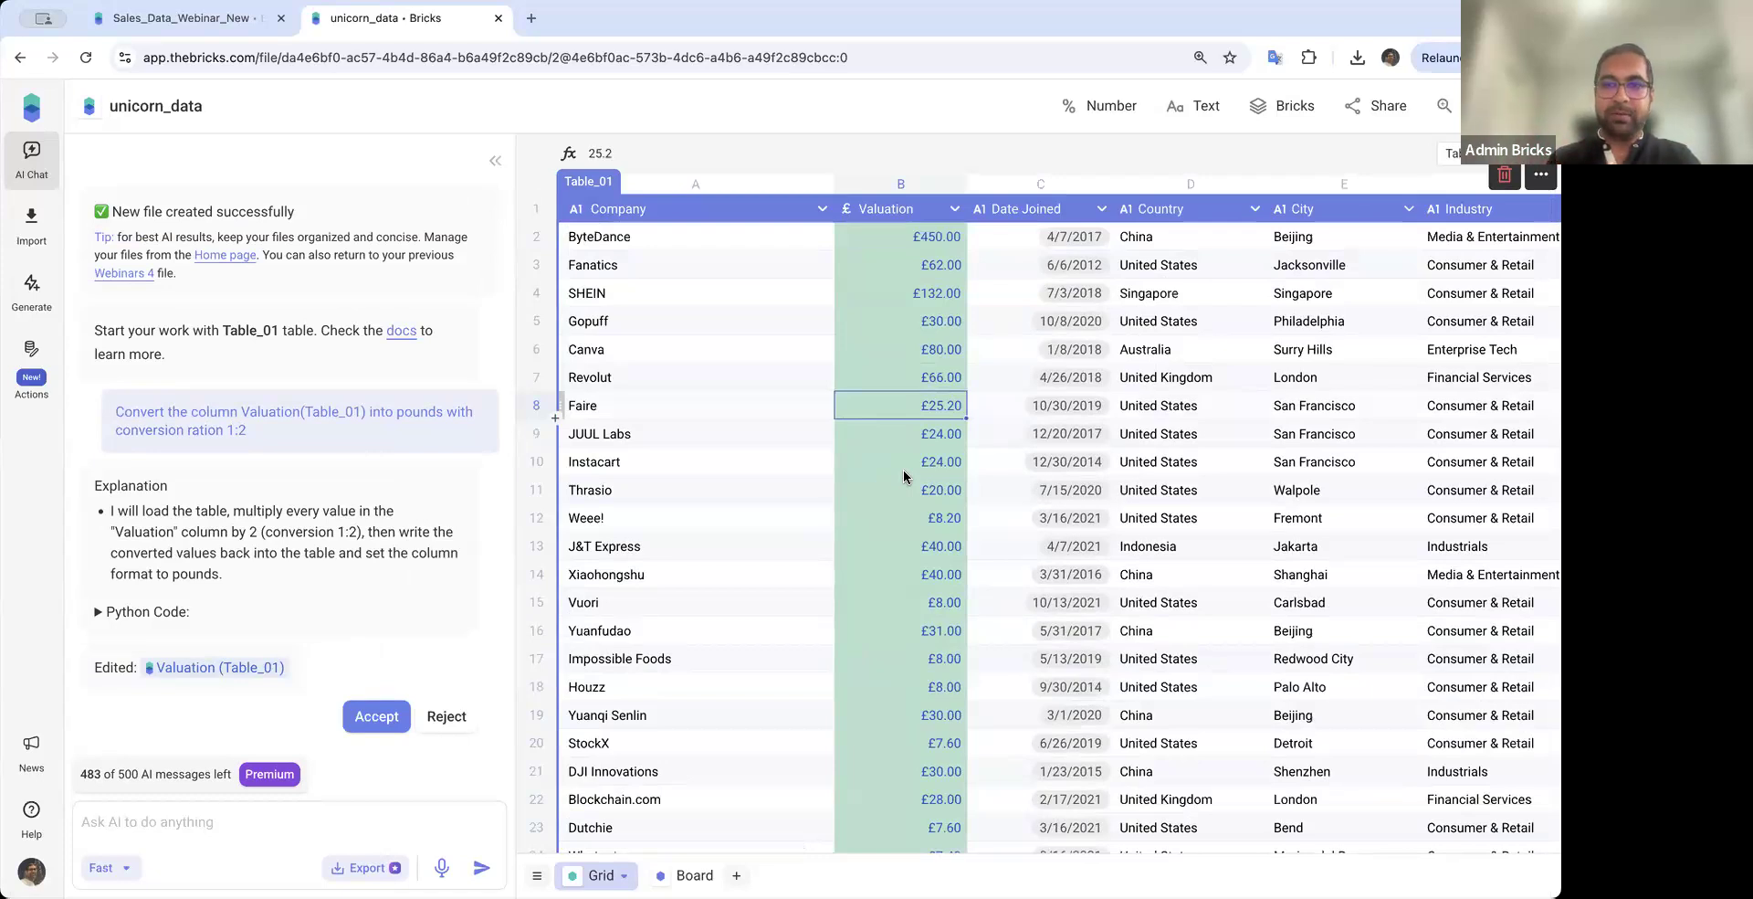
pyautogui.hscroll(10, 1170, 435)
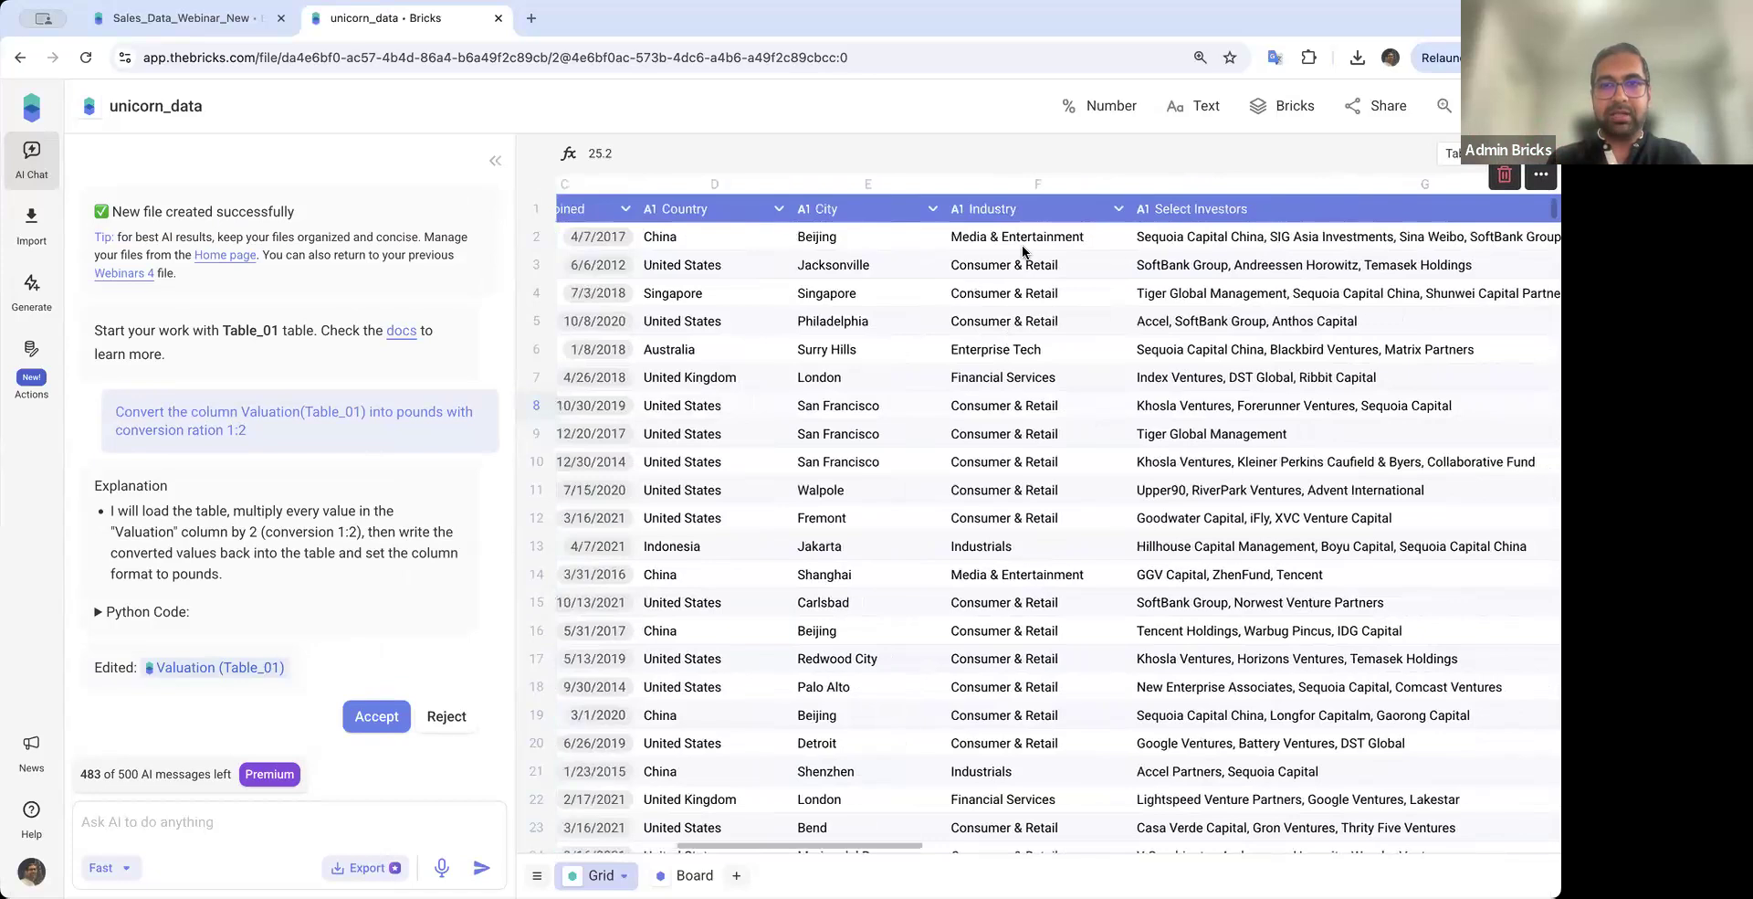
pyautogui.click(1043, 272)
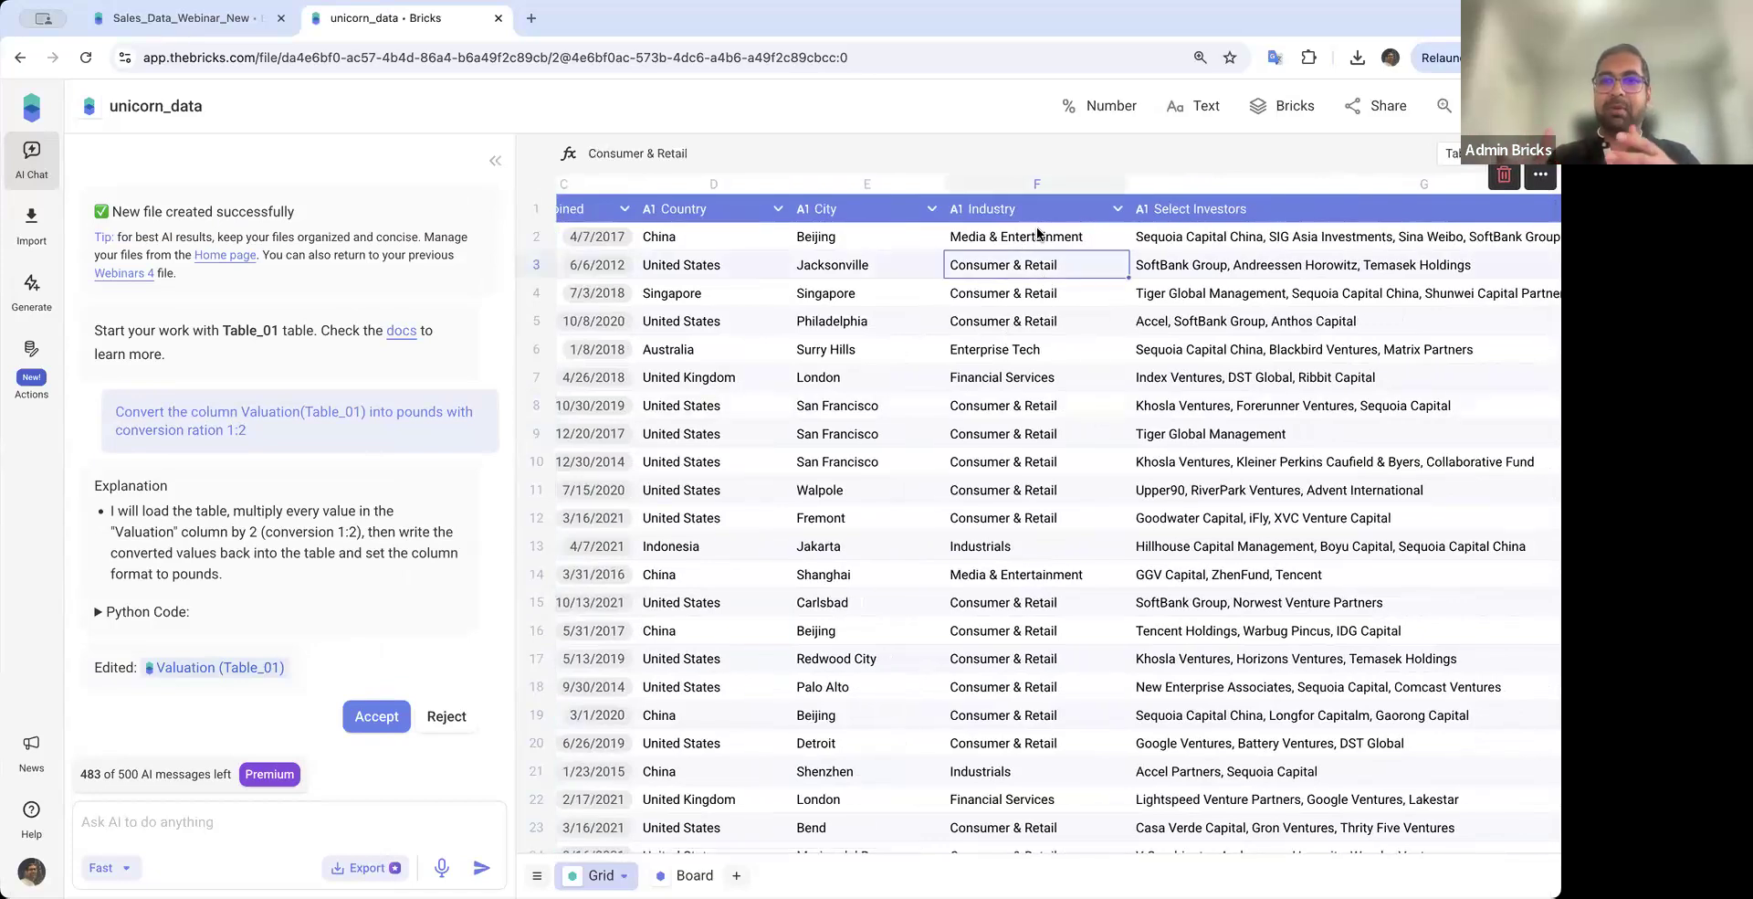
pyautogui.click(956, 209)
pyautogui.moveTo(1097, 283)
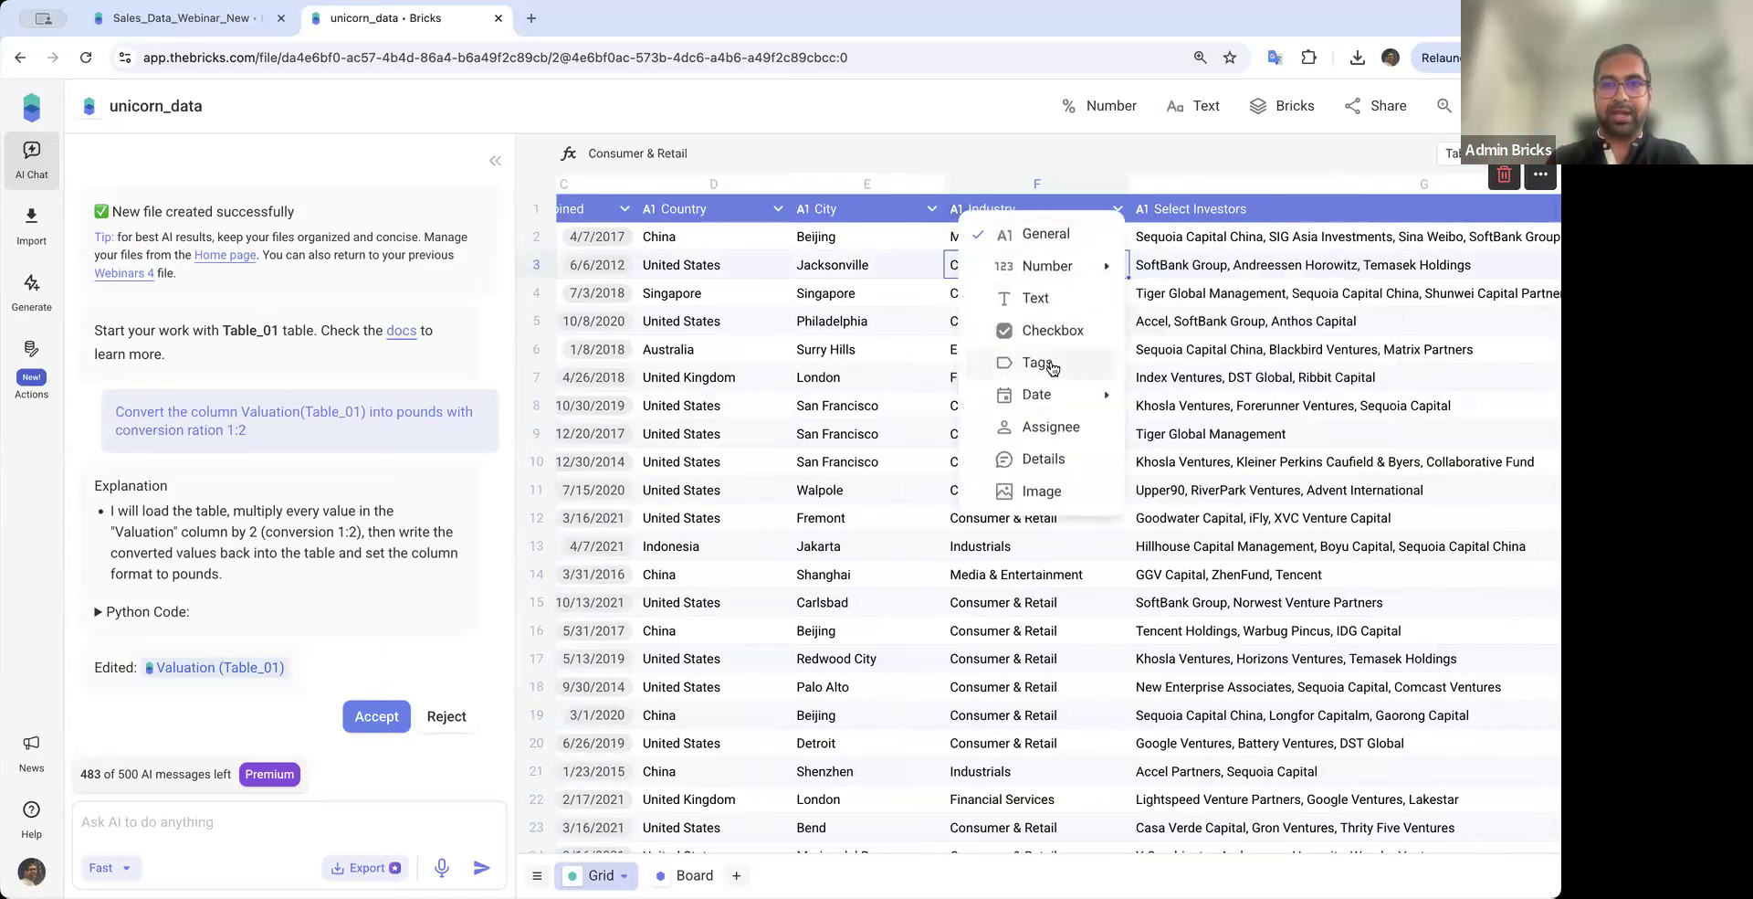
pyautogui.click(1112, 402)
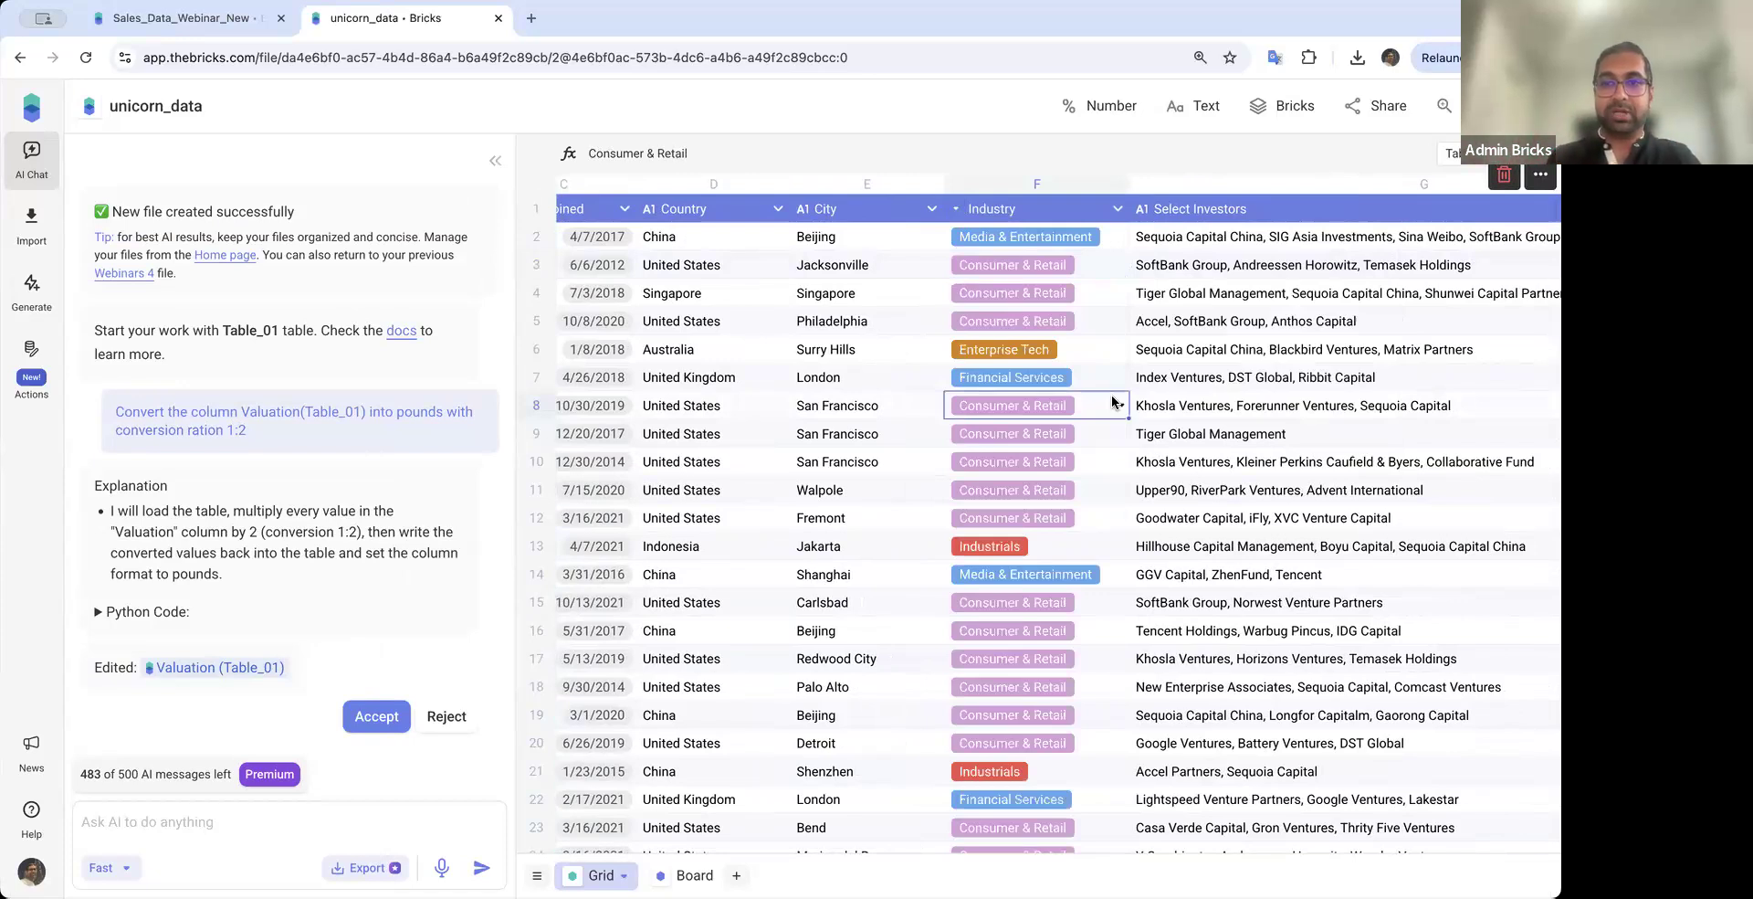
# Accept the AI's conversion of the Valuation column into pounds
pyautogui.click(809, 460)
pyautogui.hscroll(-5, 811, 466)
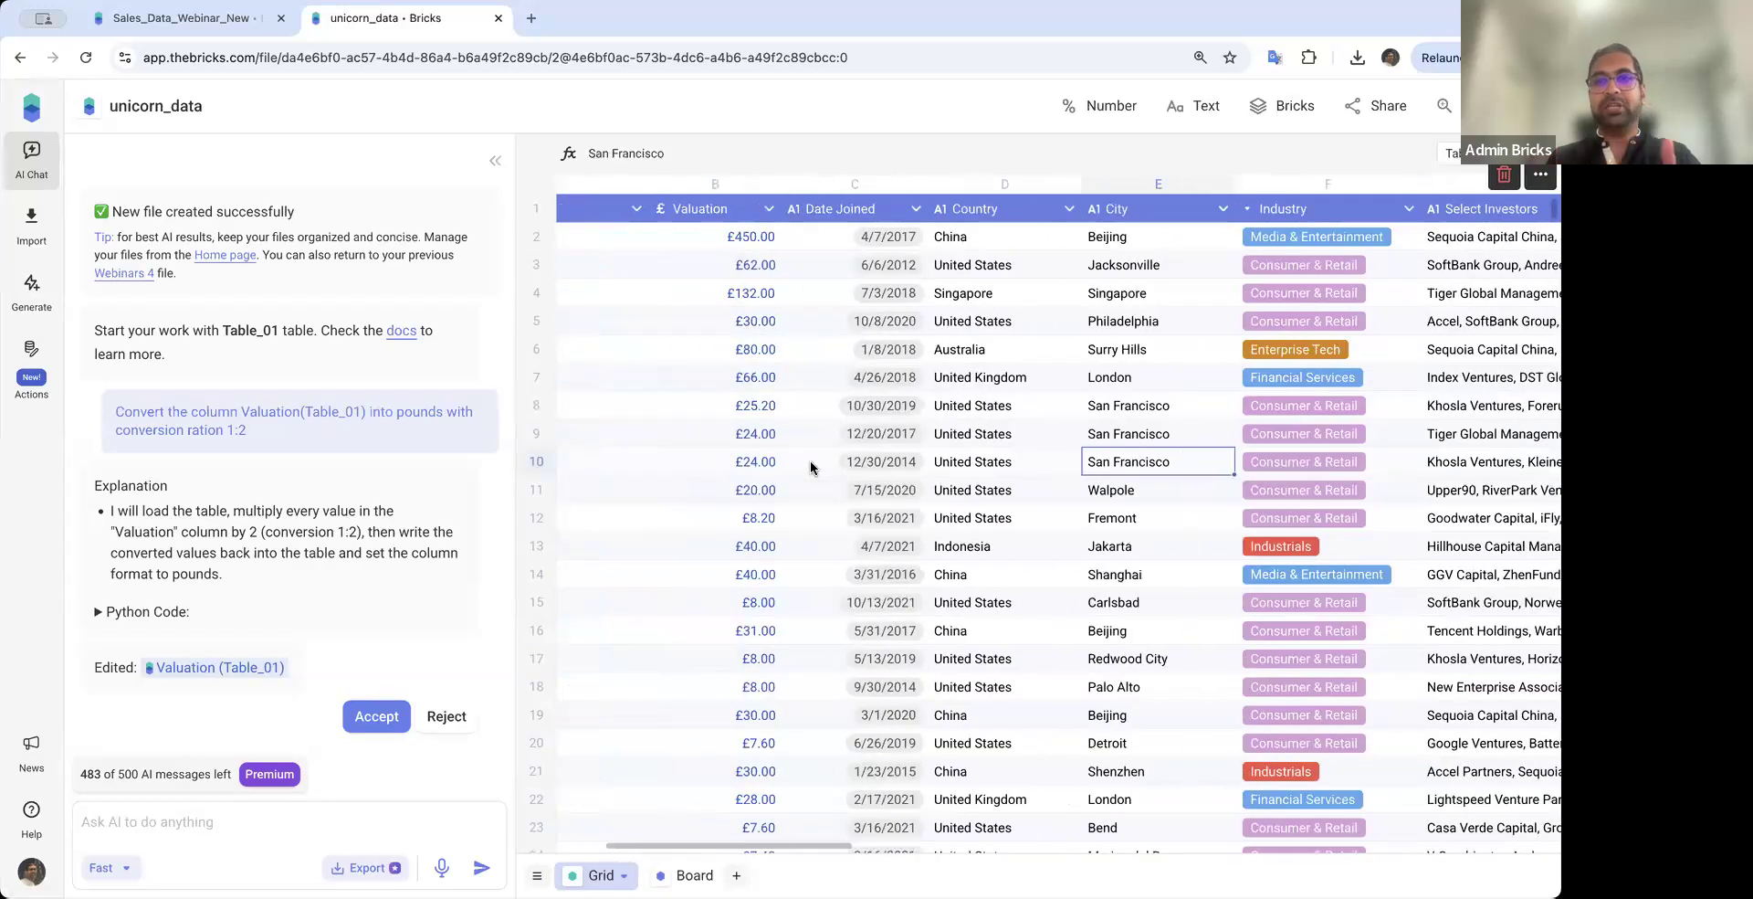
pyautogui.click(31, 294)
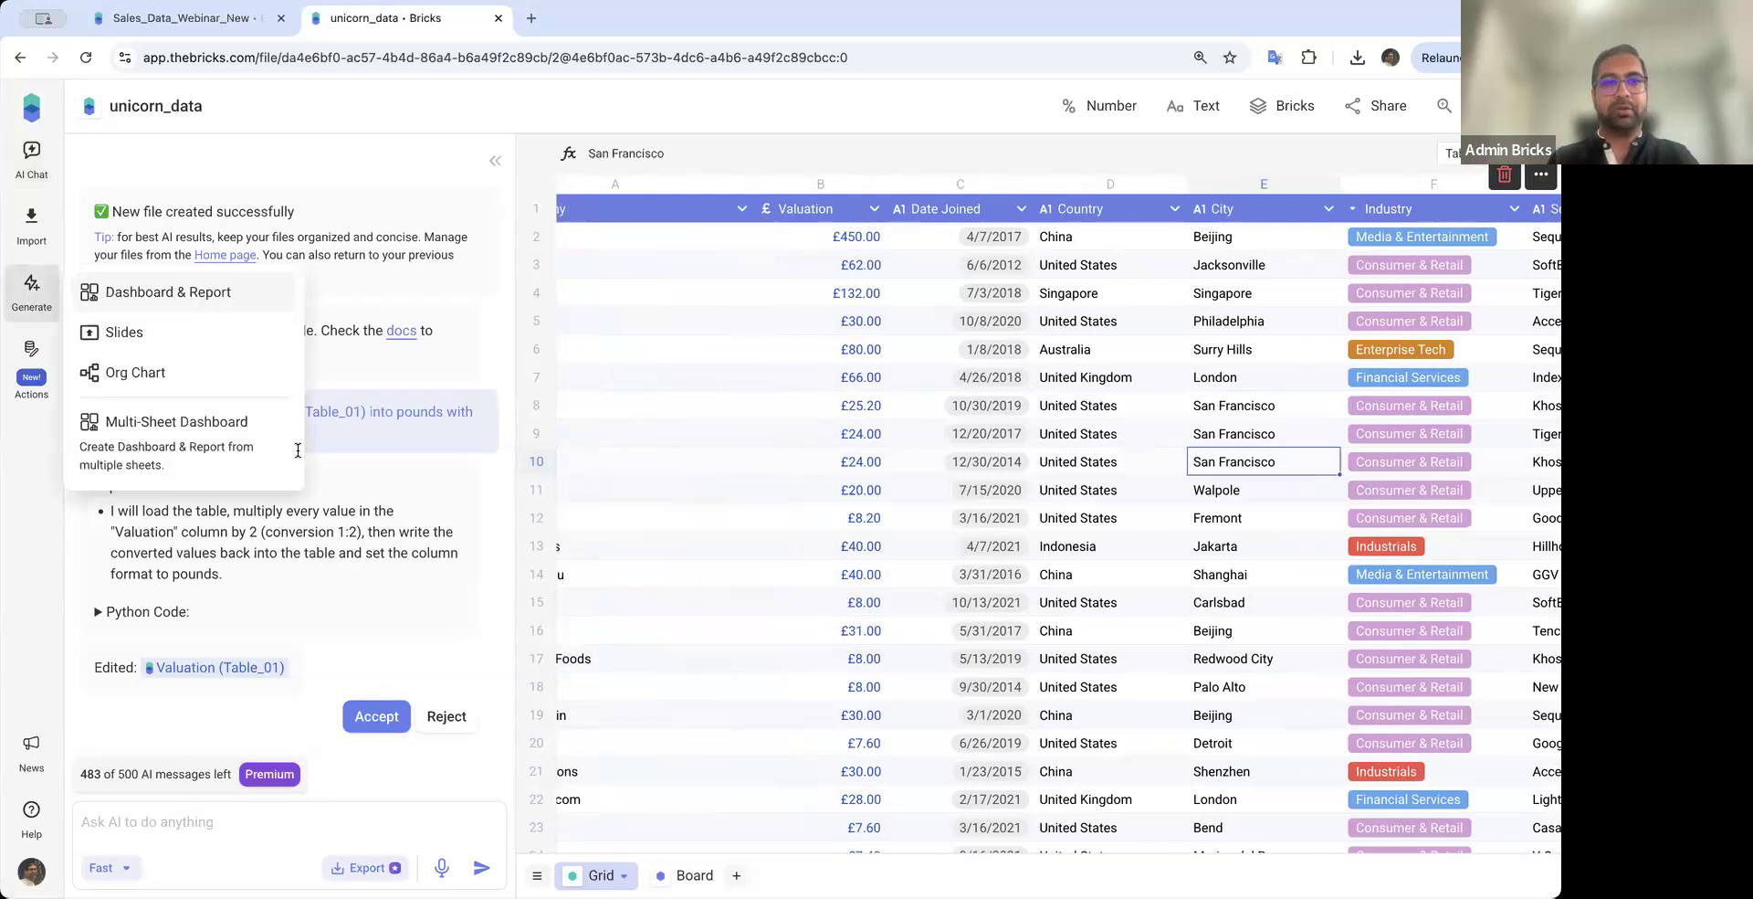
pyautogui.click(368, 527)
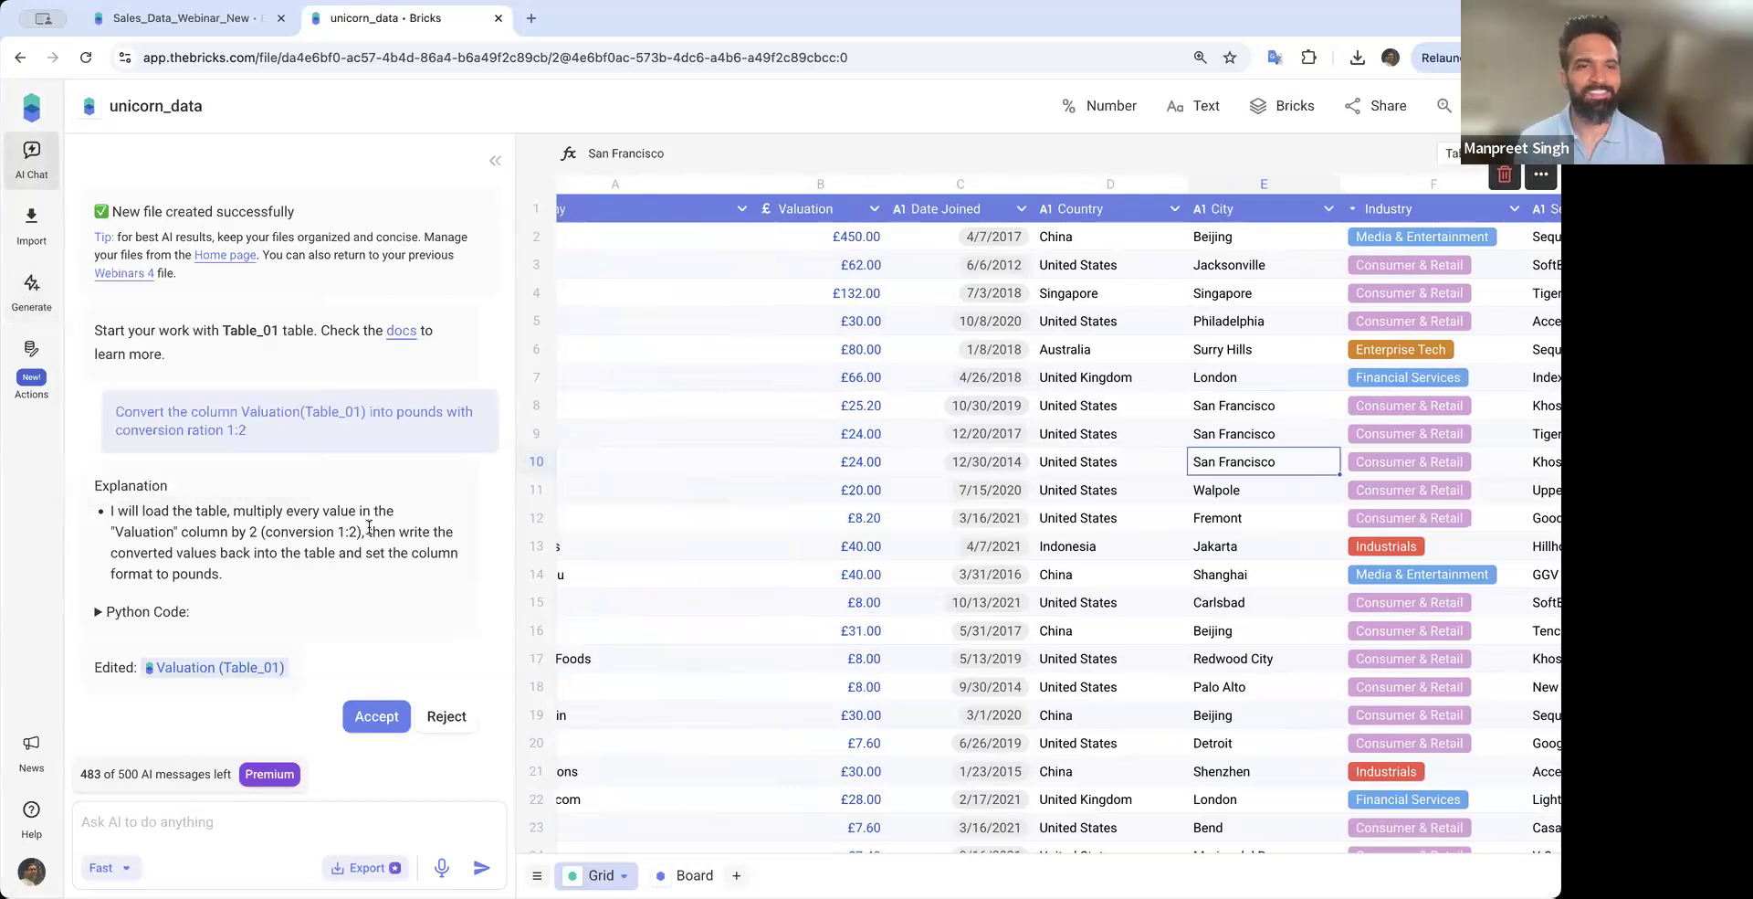
pyautogui.click(378, 715)
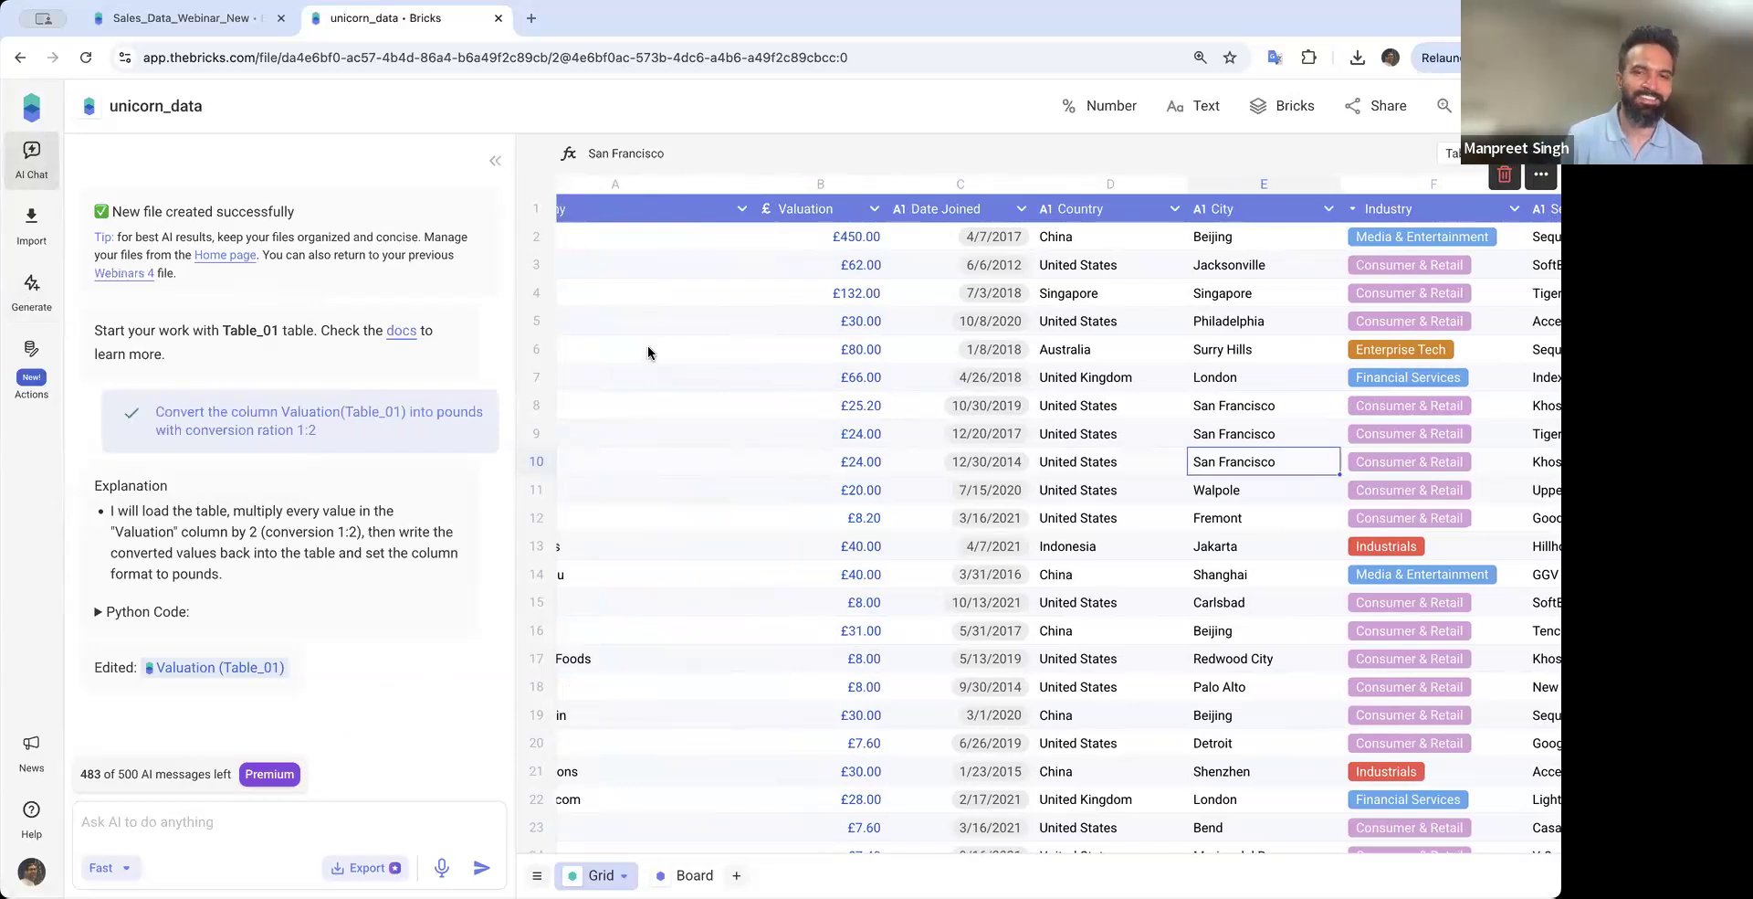
# Return to the Webinars room and open the older unicorn_data file that contains the dashboard
pyautogui.hscroll(-2, 723, 370)
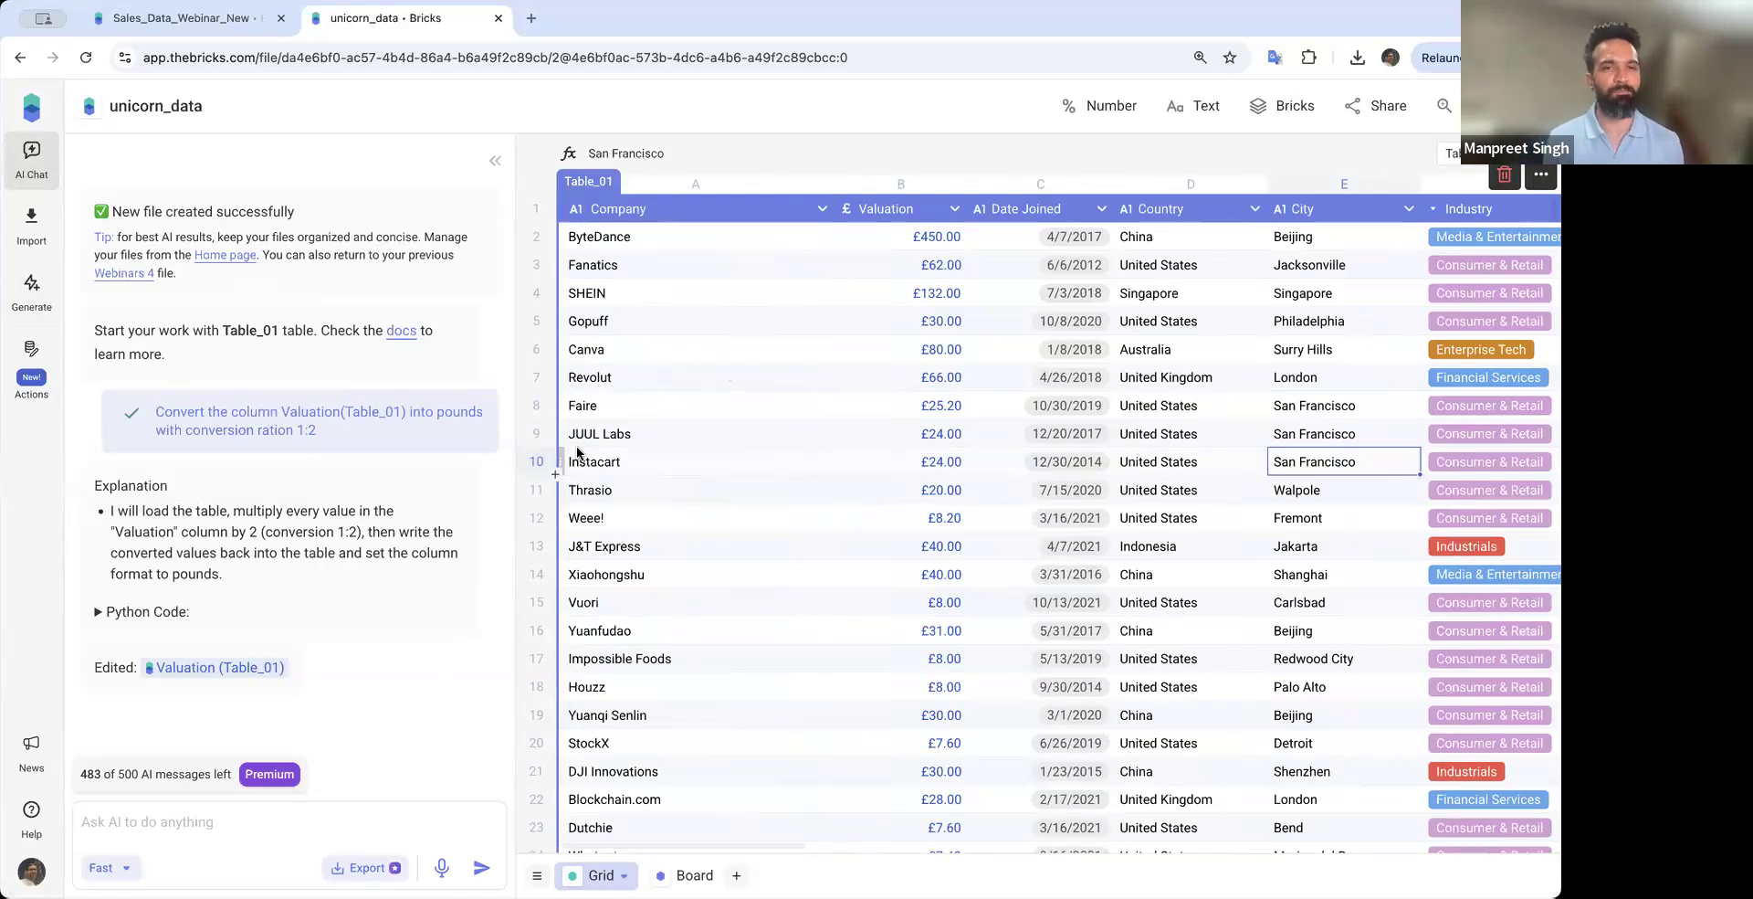
pyautogui.click(35, 112)
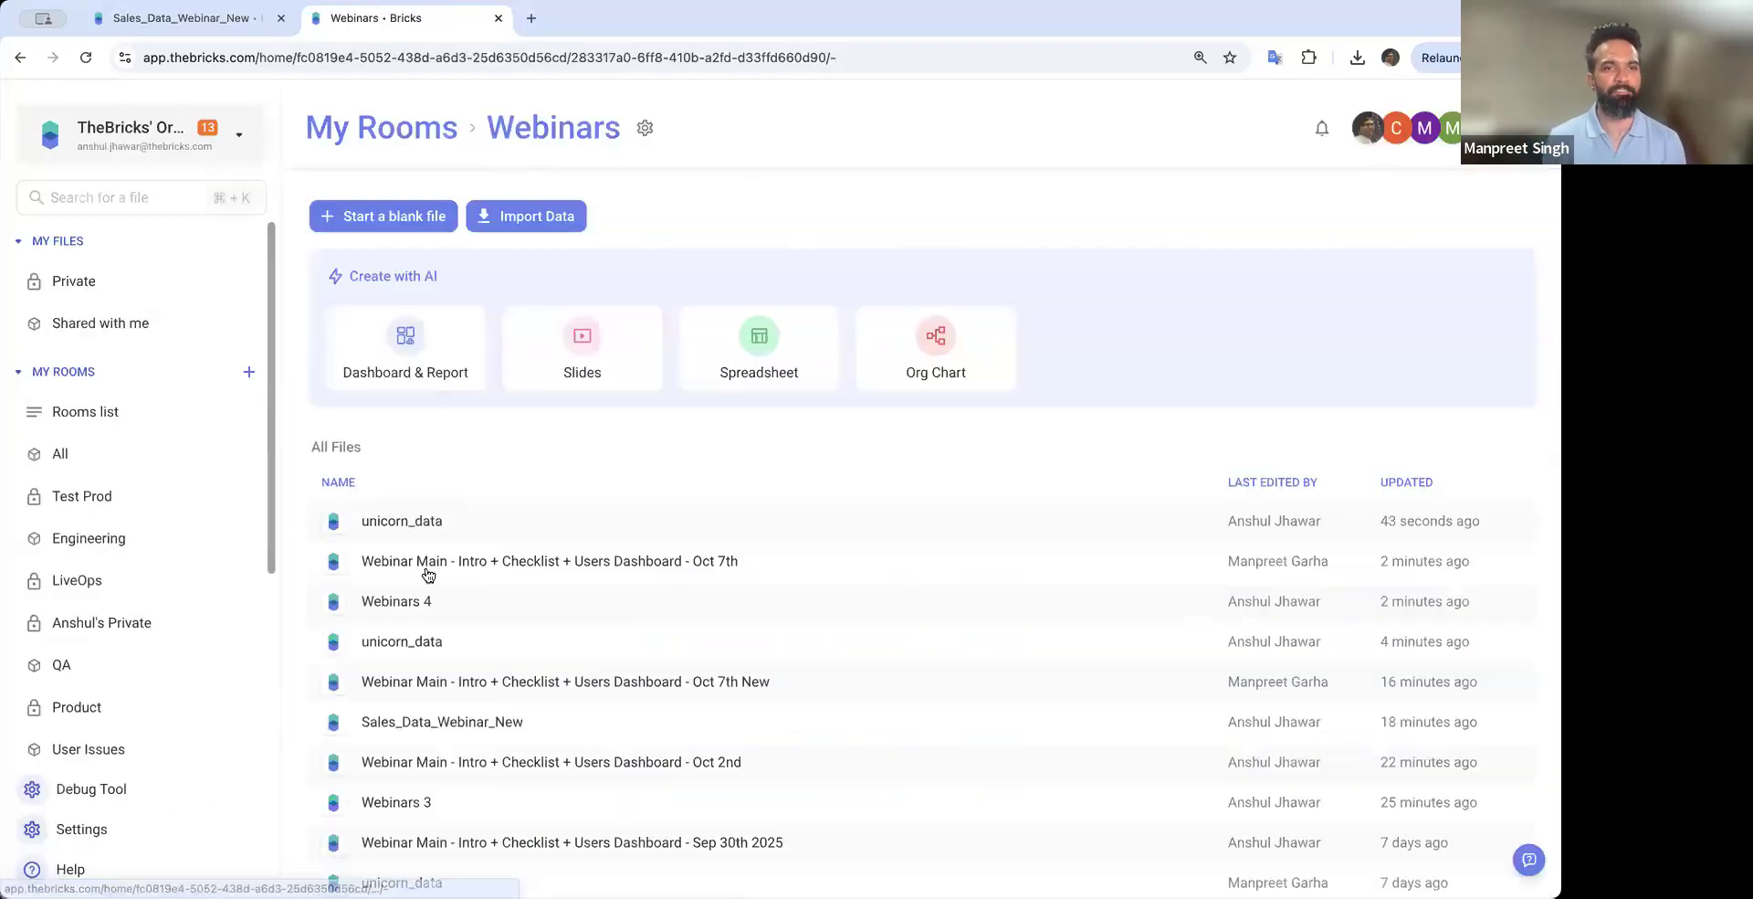
pyautogui.click(452, 520)
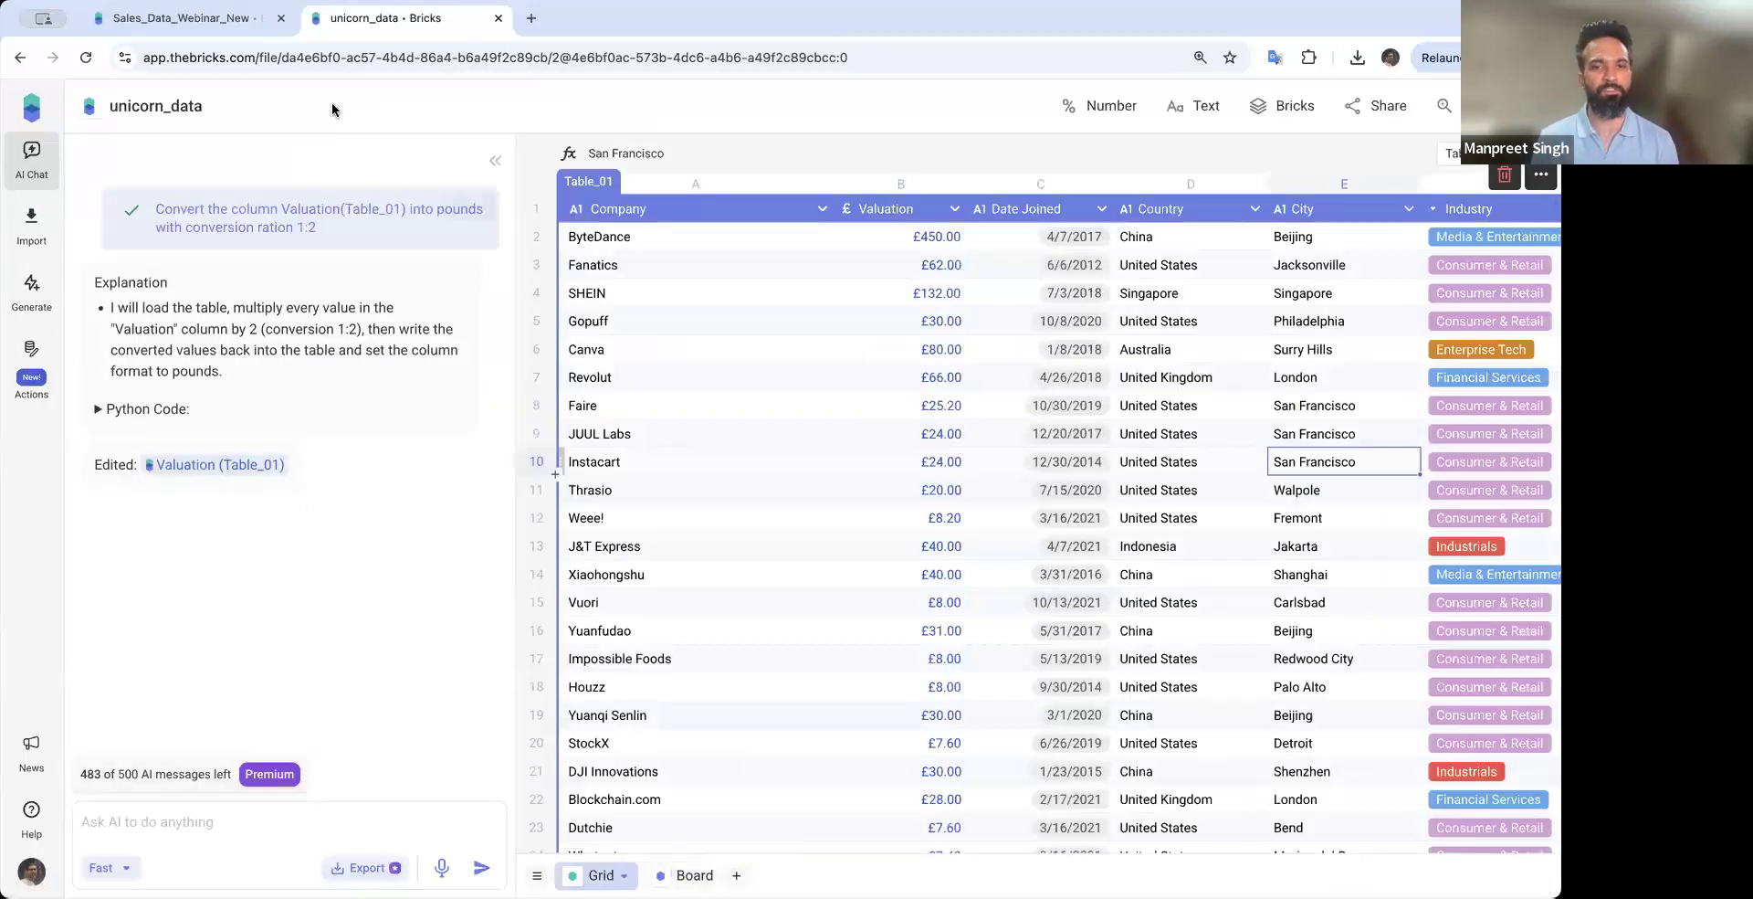
pyautogui.click(31, 105)
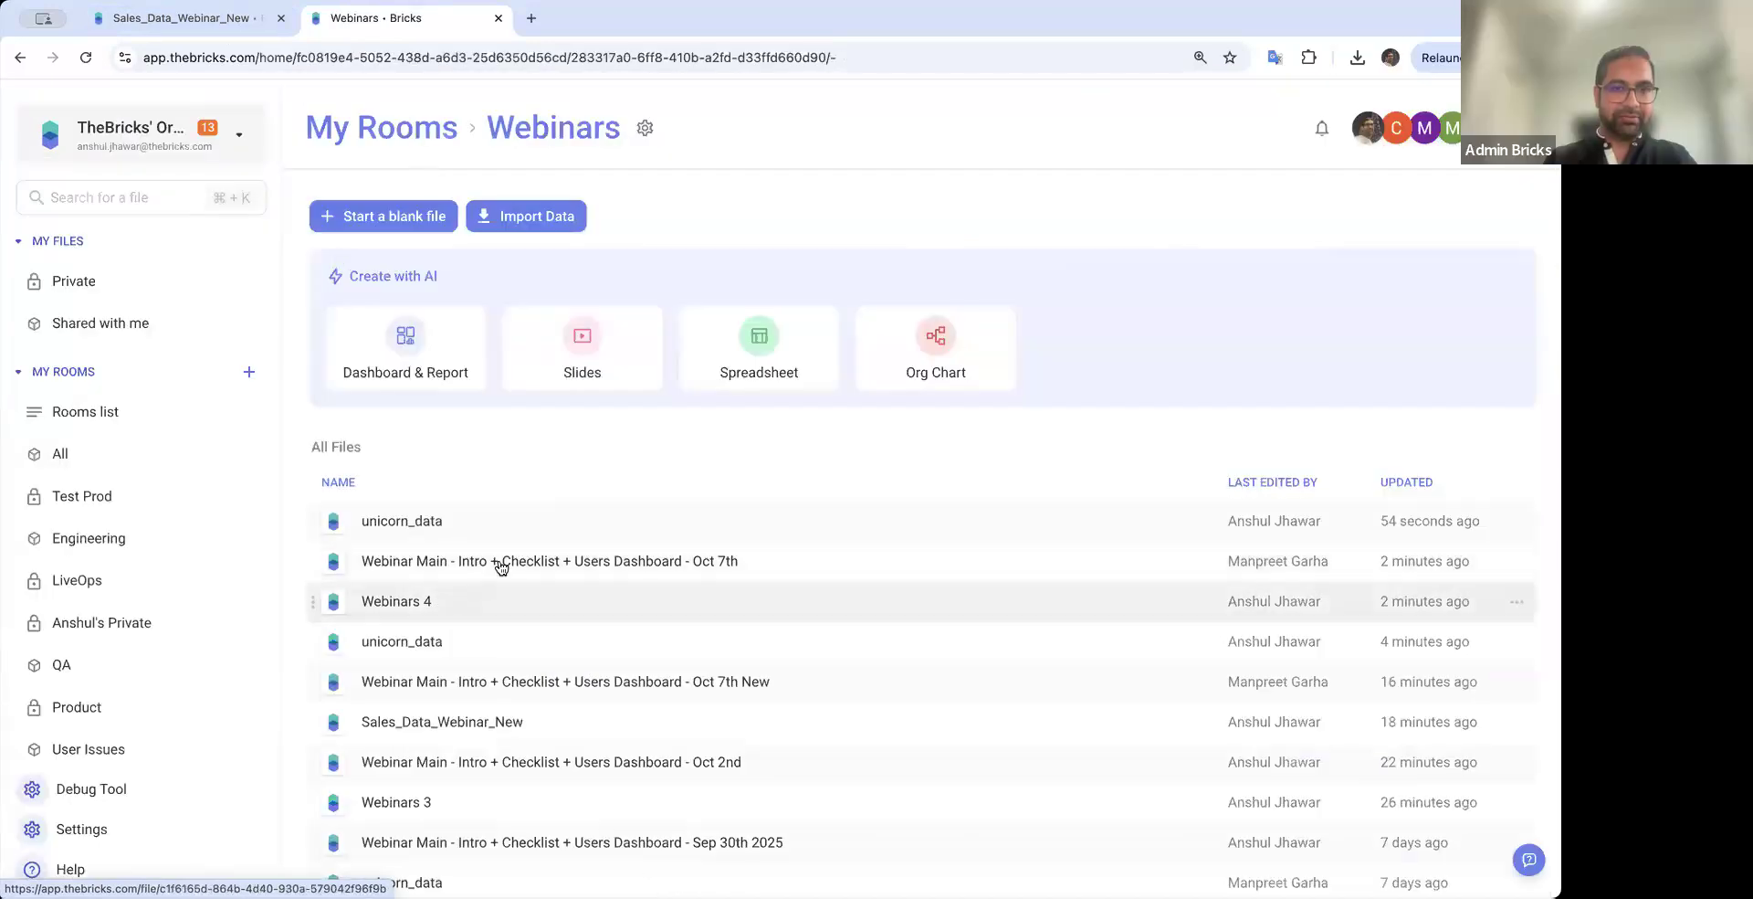
pyautogui.click(425, 641)
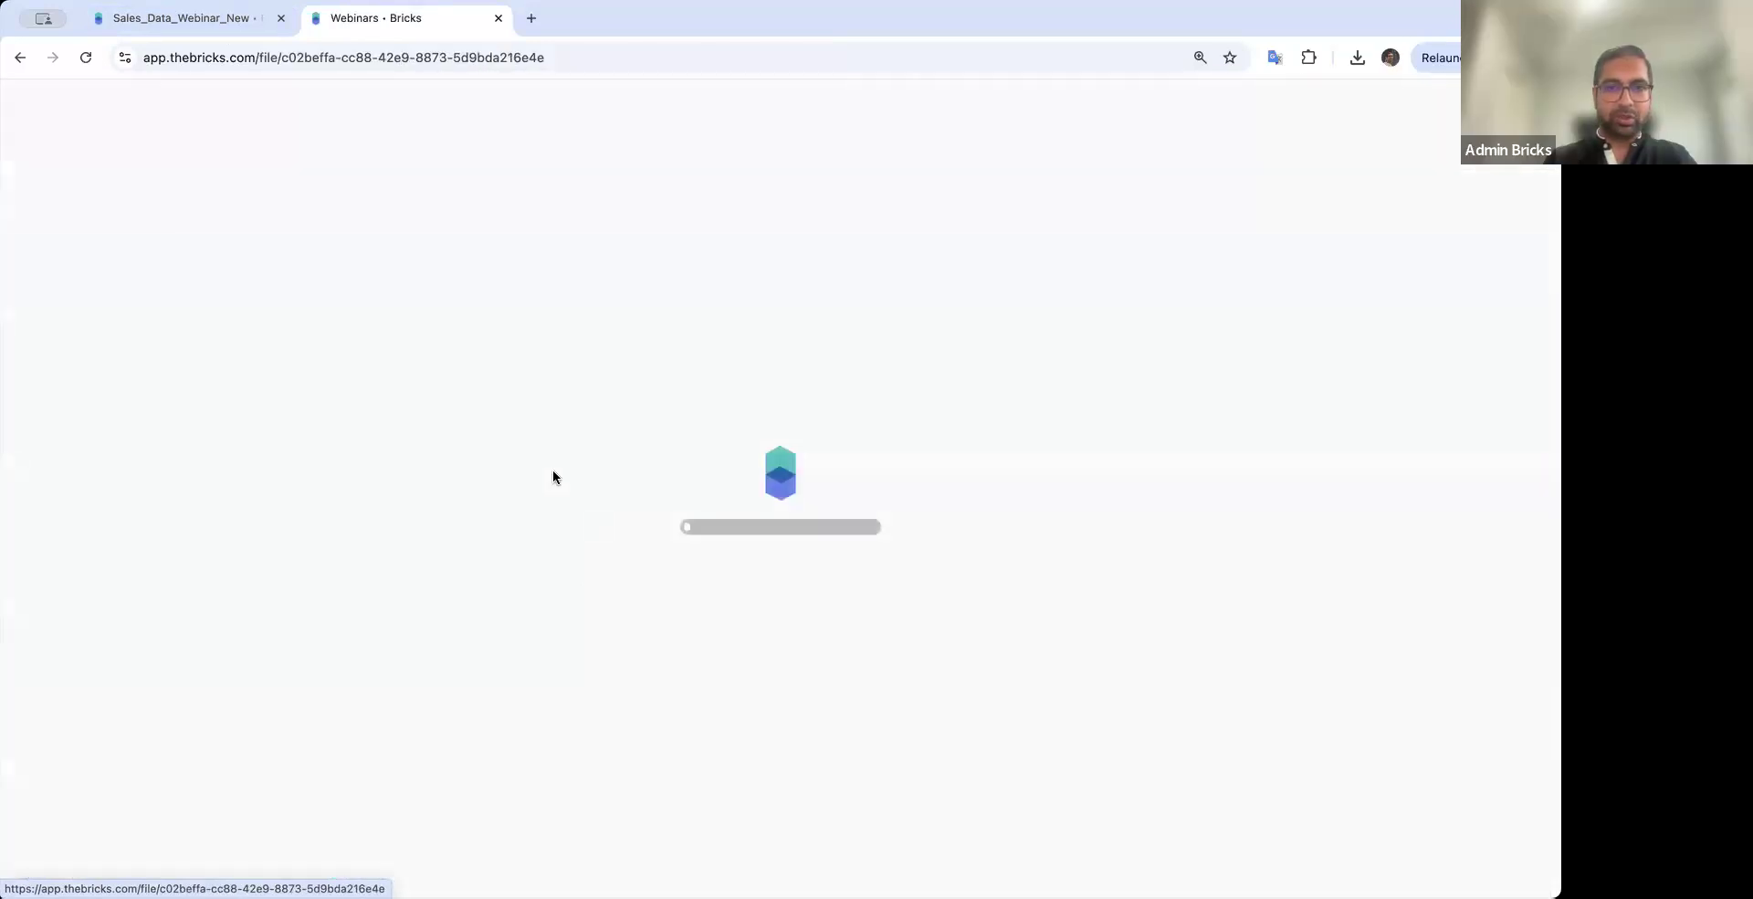
# Hide the AI chat and look over the dashboard's metric cards, Unicorns Added Over Time chart and its insights
pyautogui.scroll(-2, 928, 654)
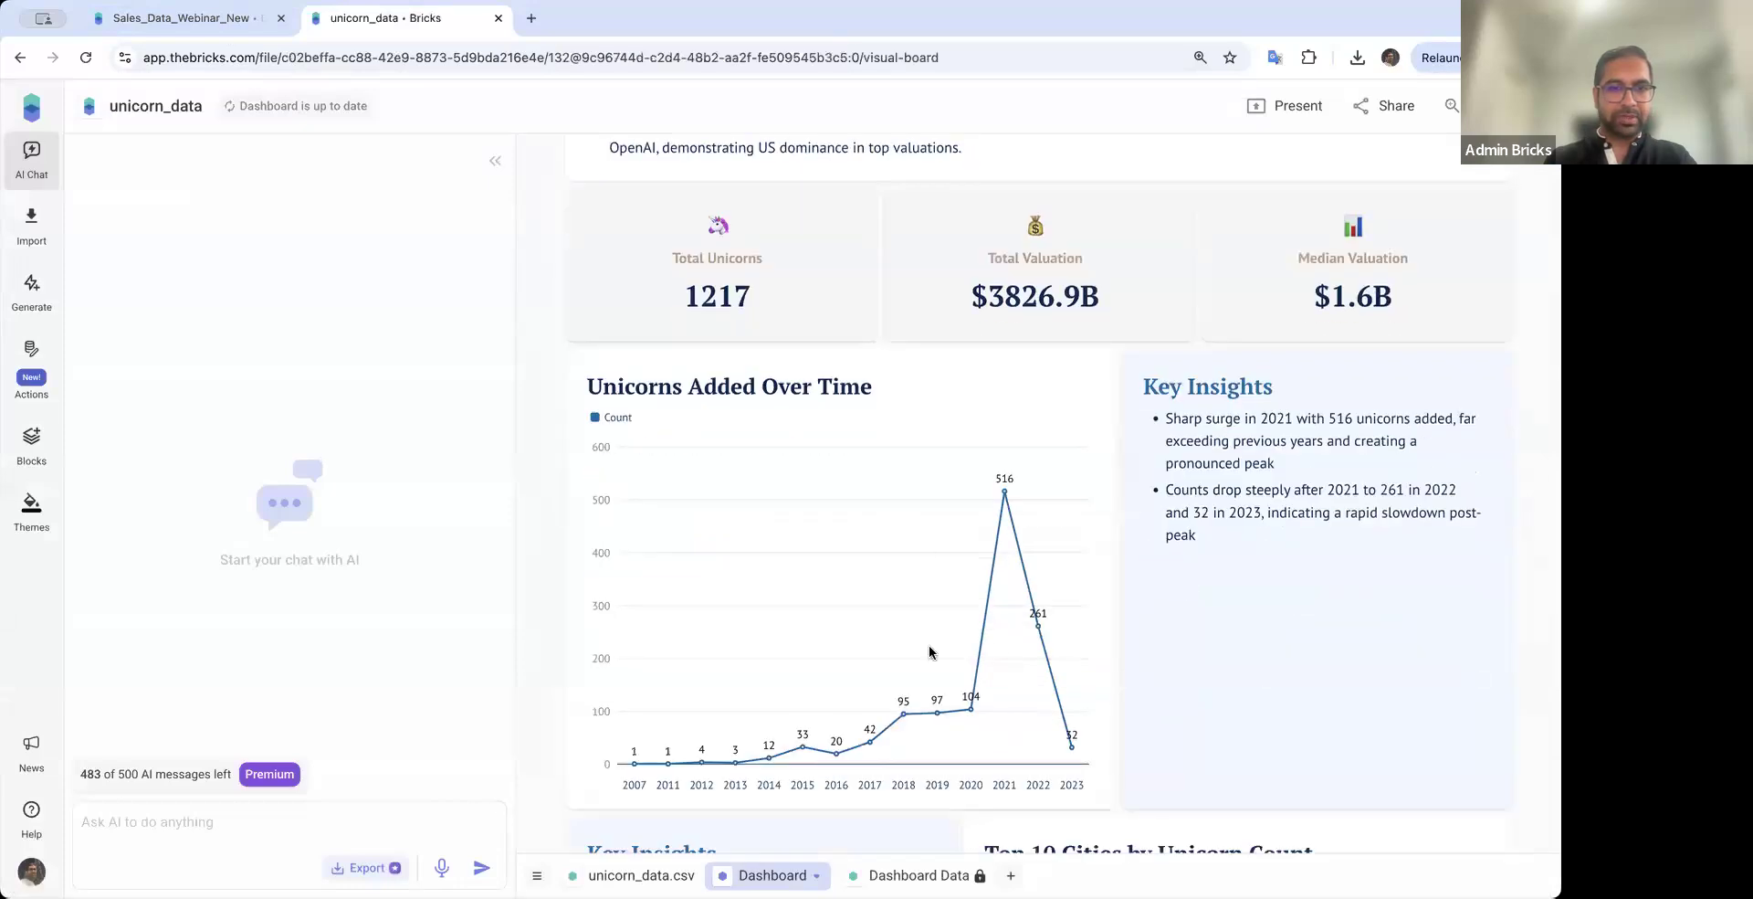
pyautogui.scroll(1, 891, 535)
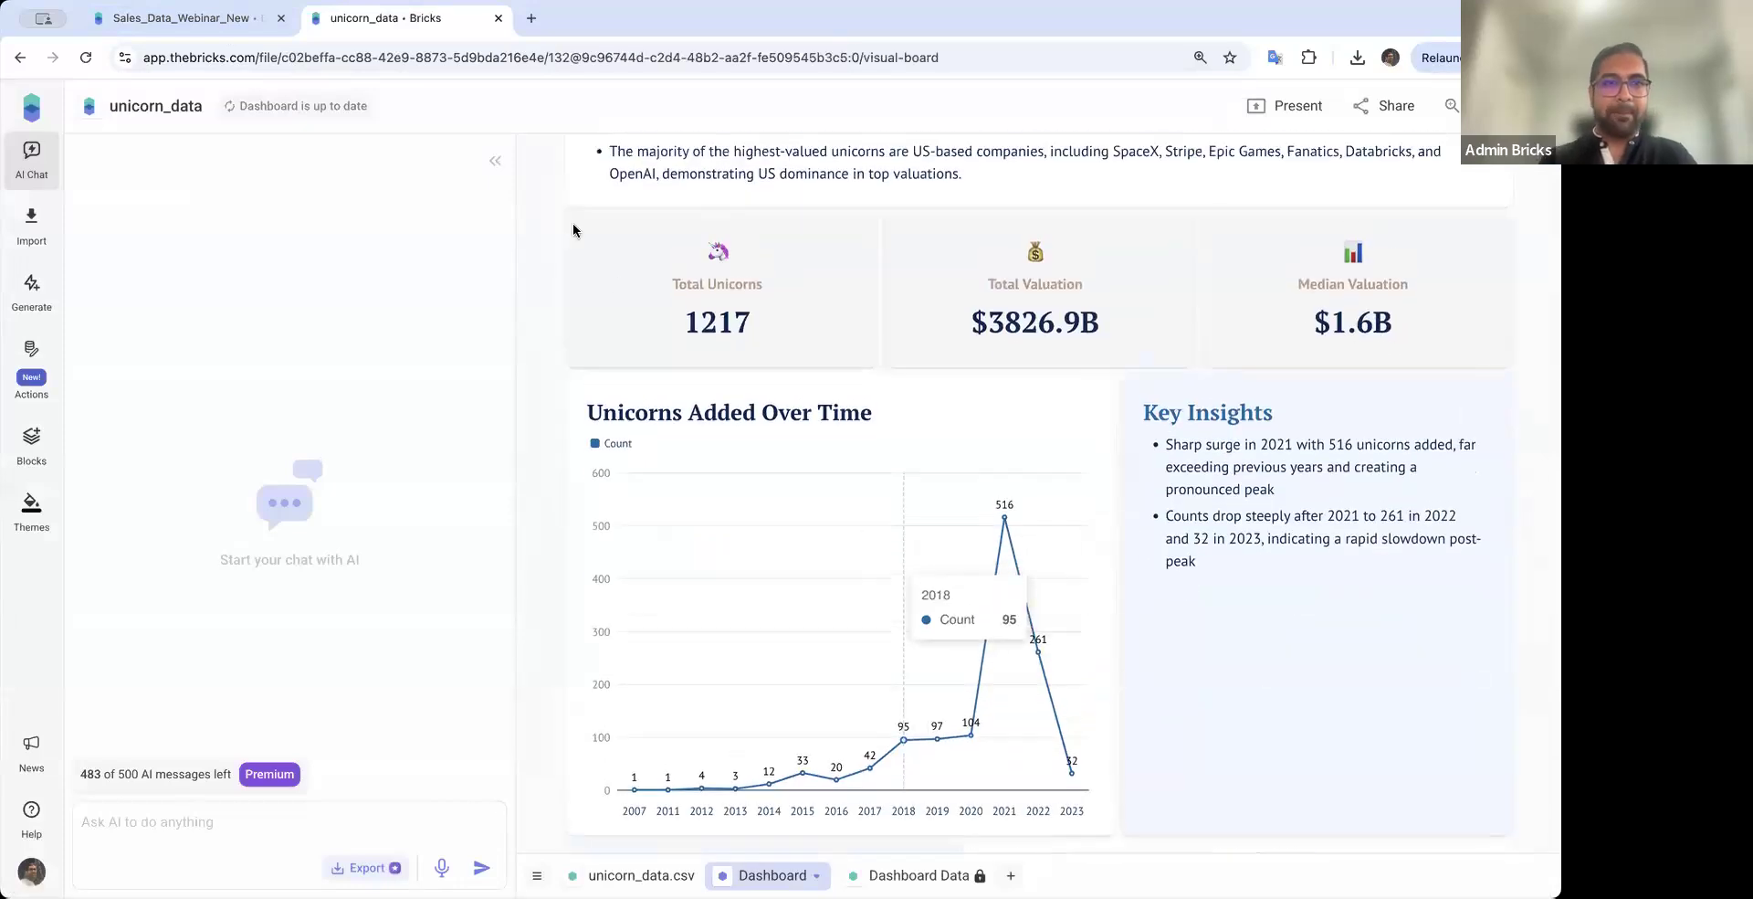
pyautogui.click(496, 166)
pyautogui.scroll(3, 760, 402)
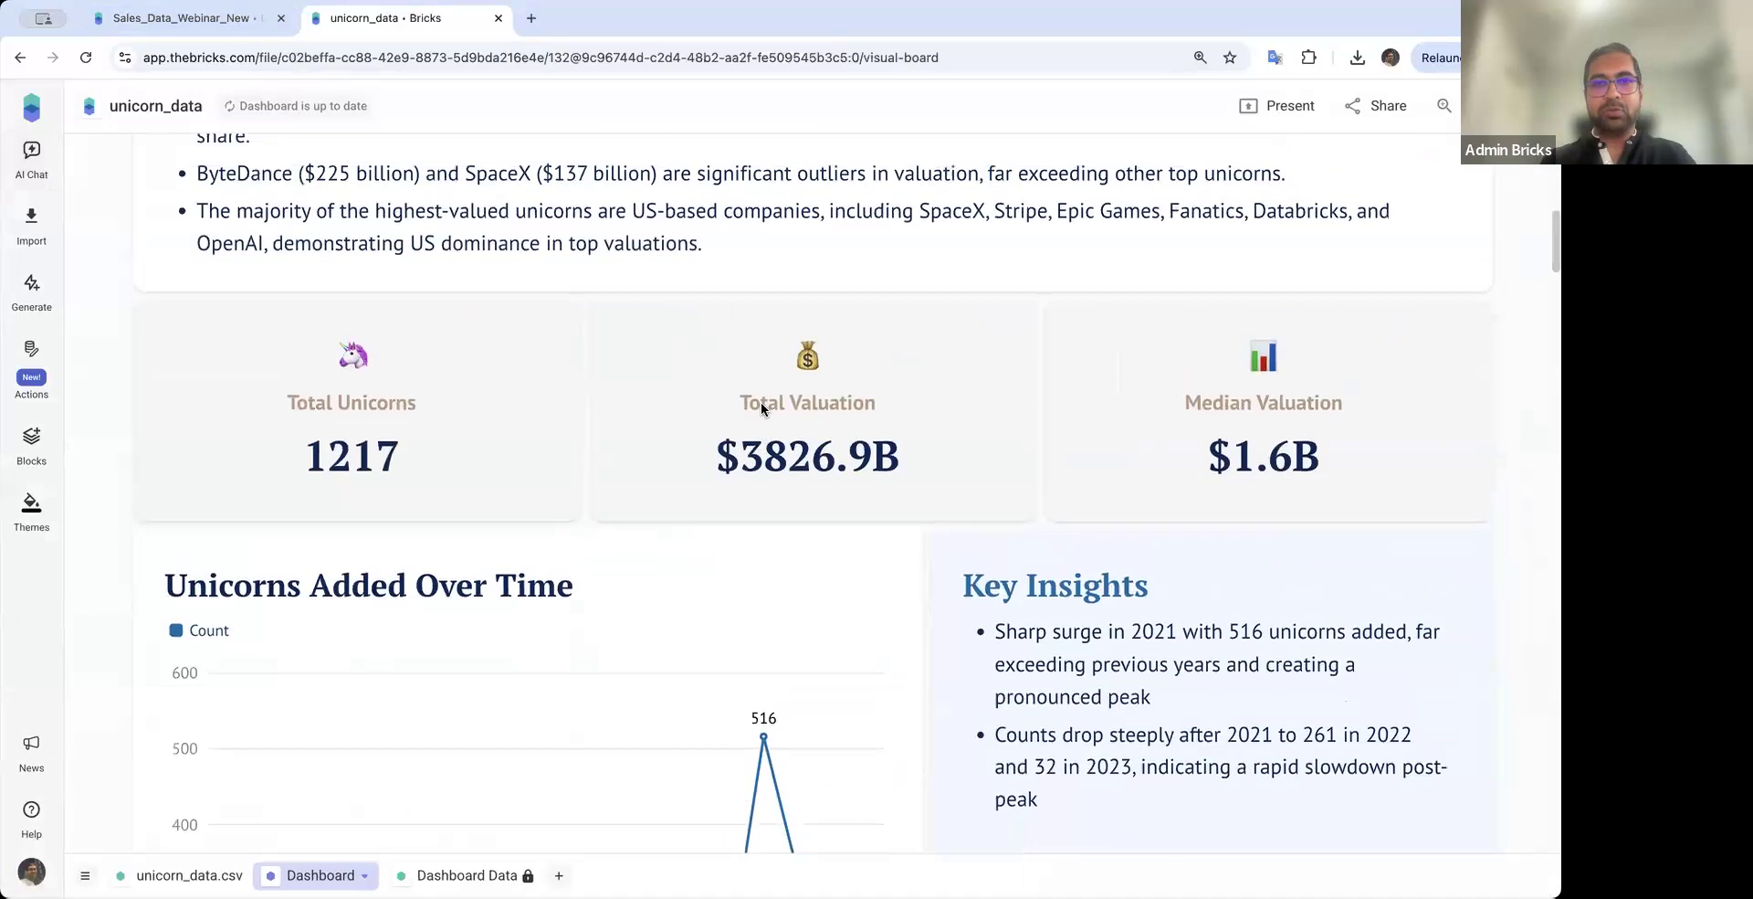
pyautogui.scroll(-2, 869, 432)
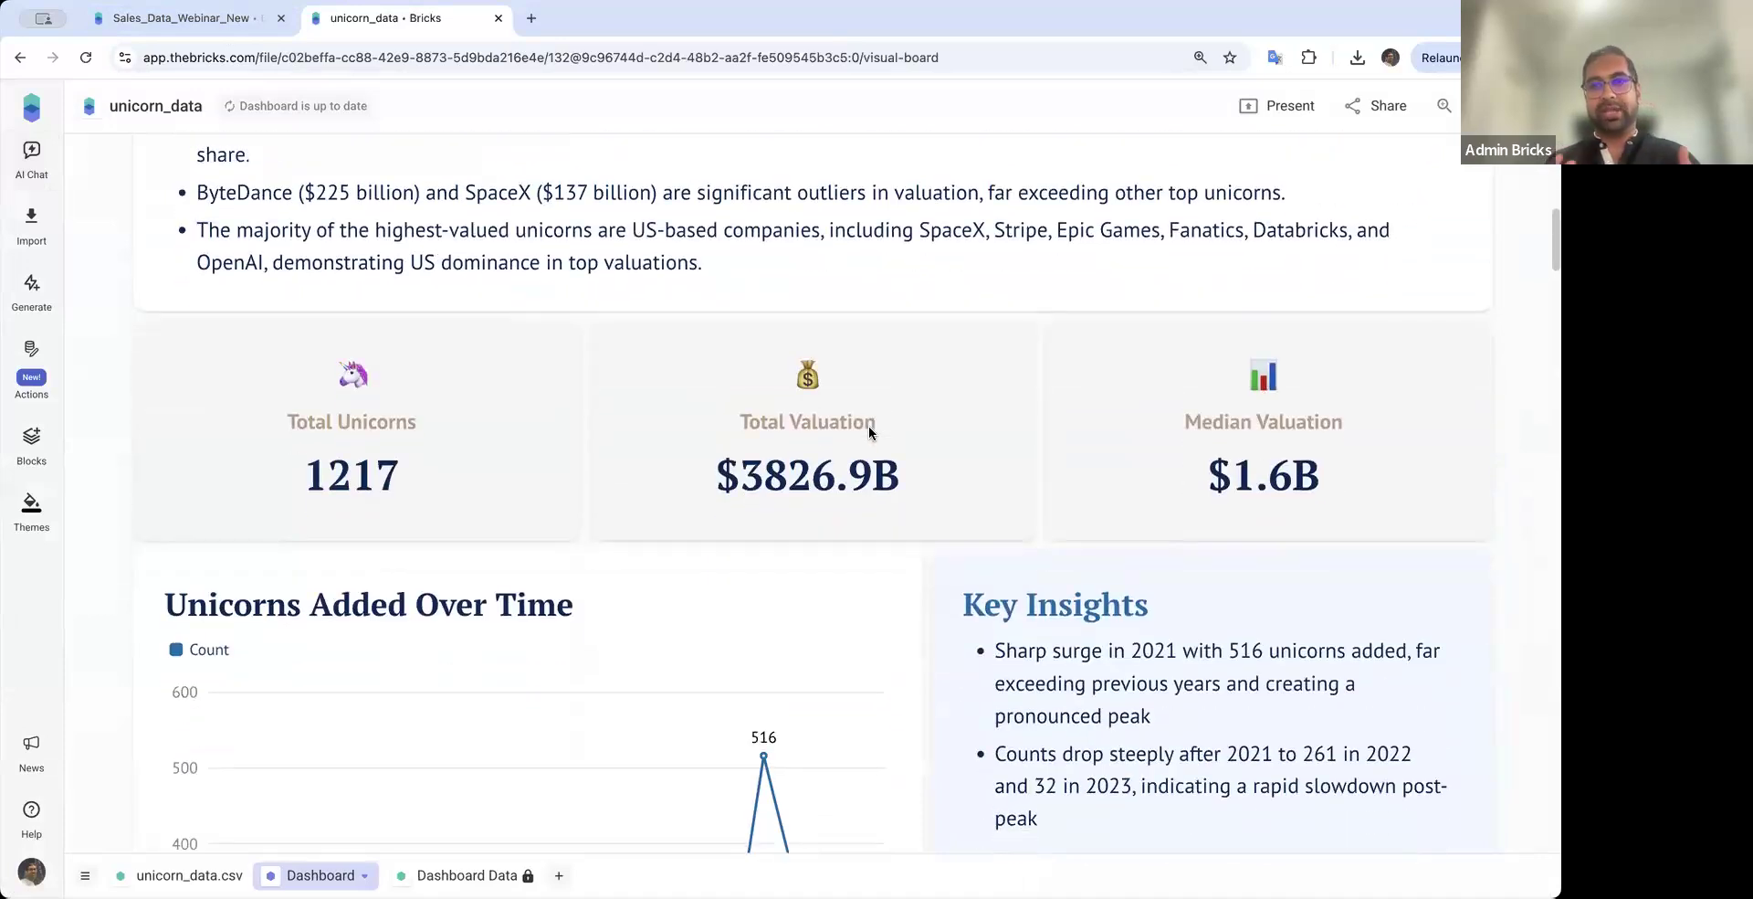
pyautogui.scroll(-9, 825, 534)
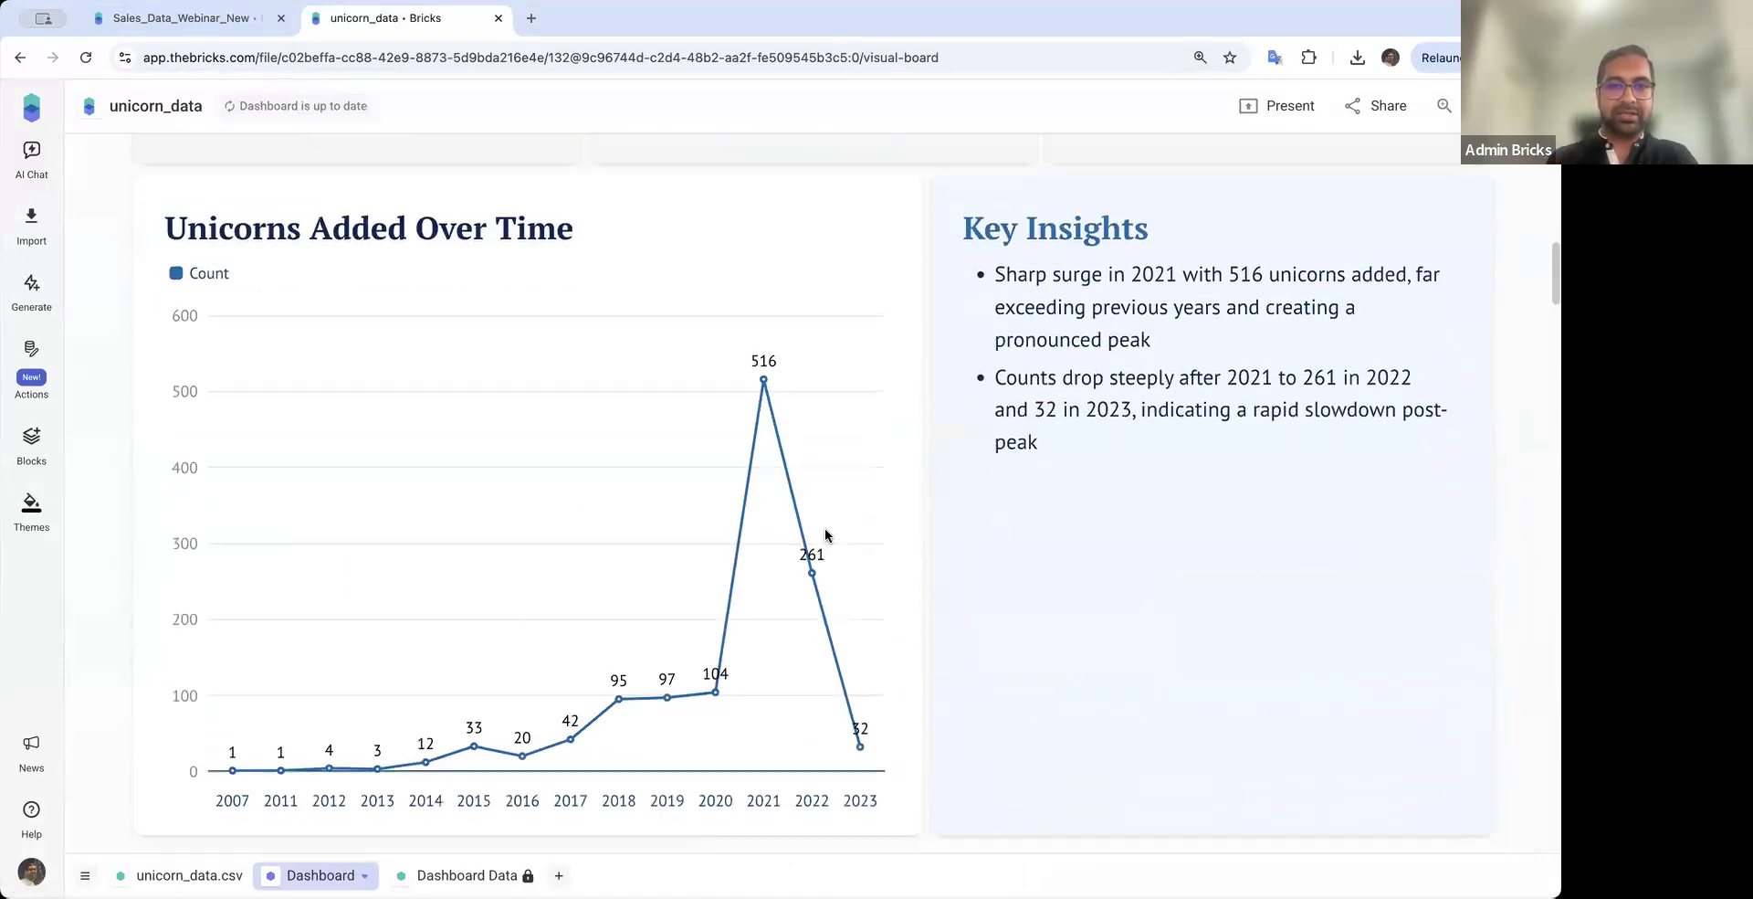
pyautogui.scroll(2, 776, 365)
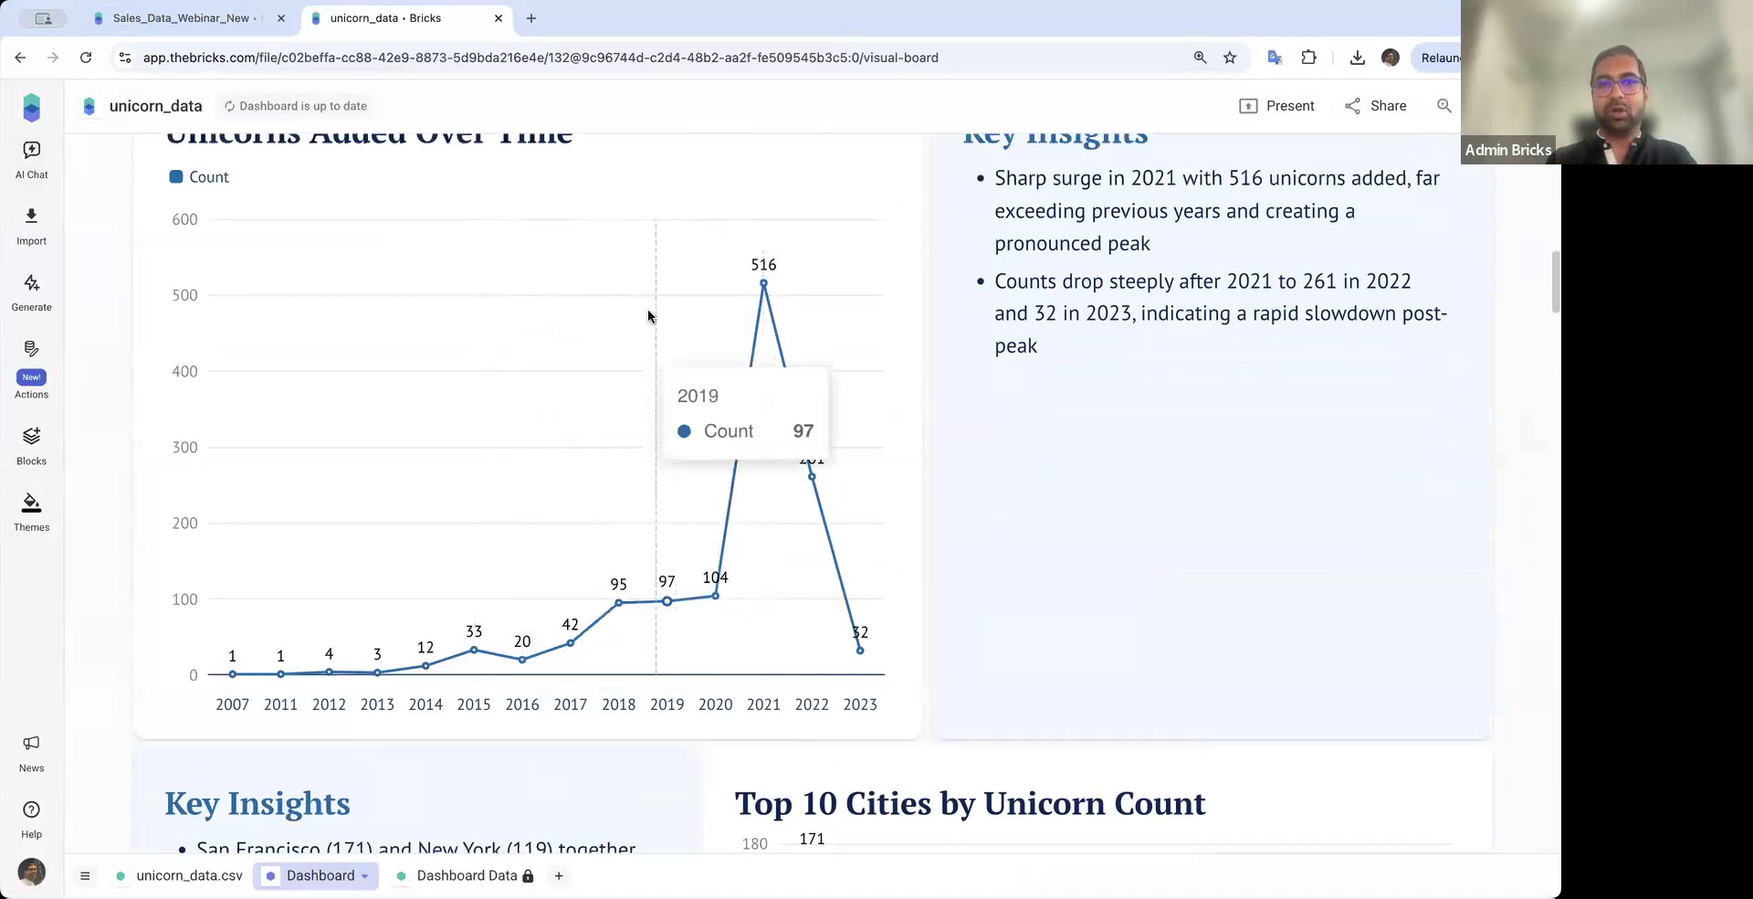
# Edit the Unicorns Added Over Time chart and change it from a line chart to vertical bars
pyautogui.click(559, 288)
pyautogui.scroll(2, 584, 301)
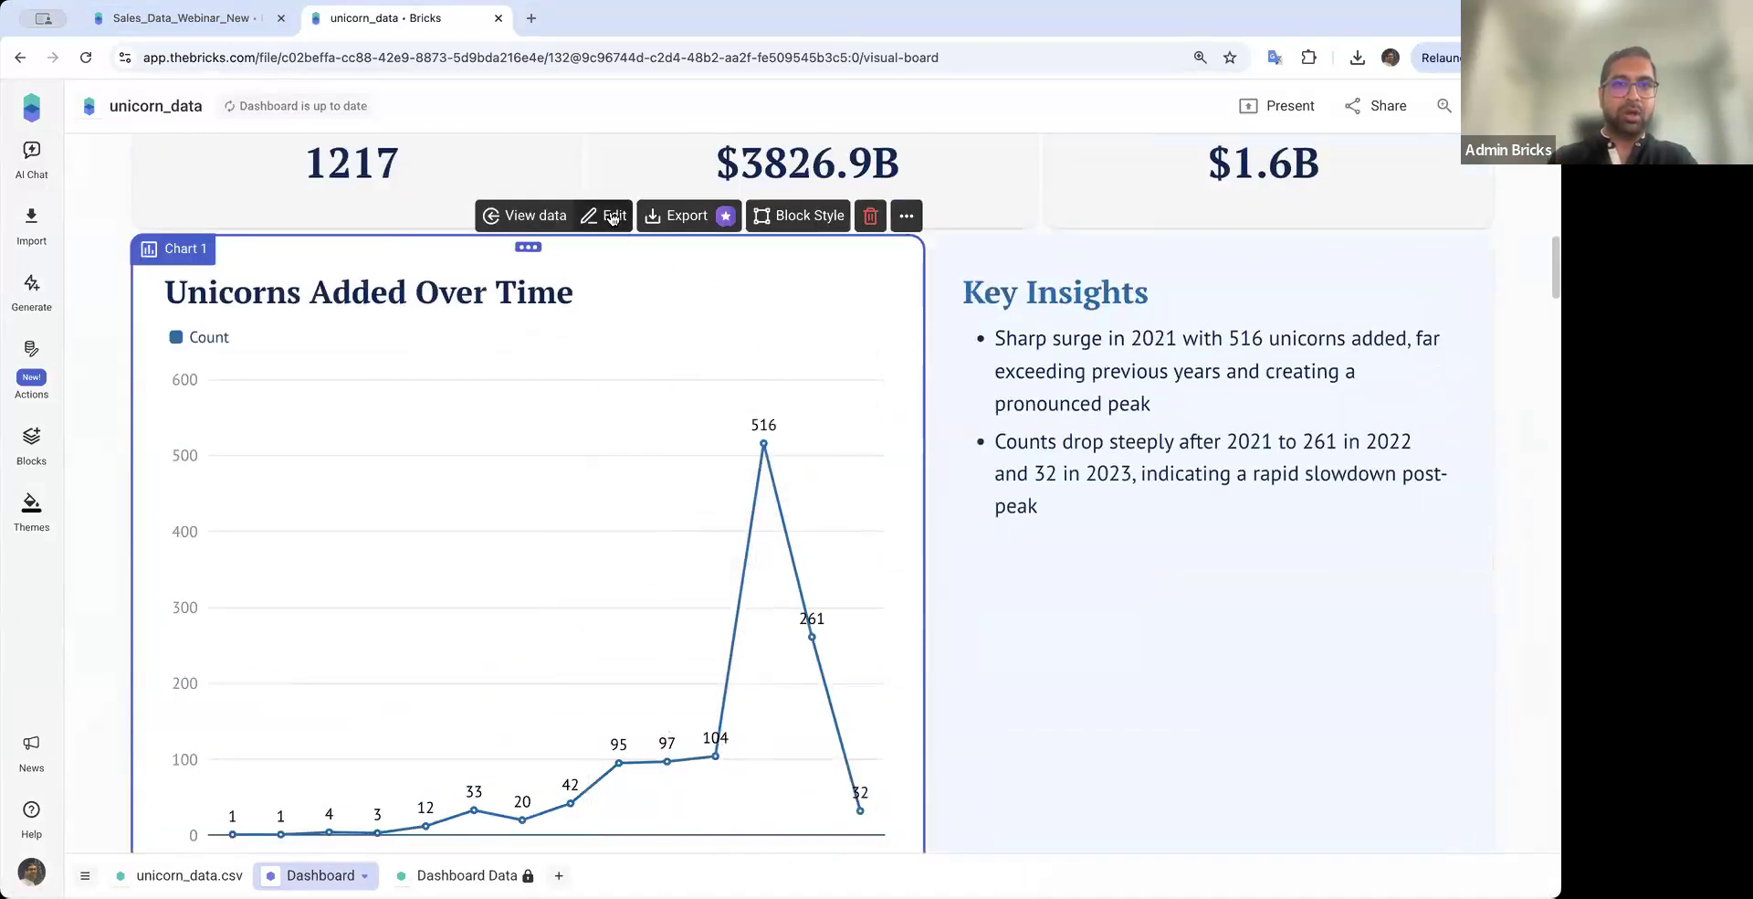
pyautogui.click(611, 217)
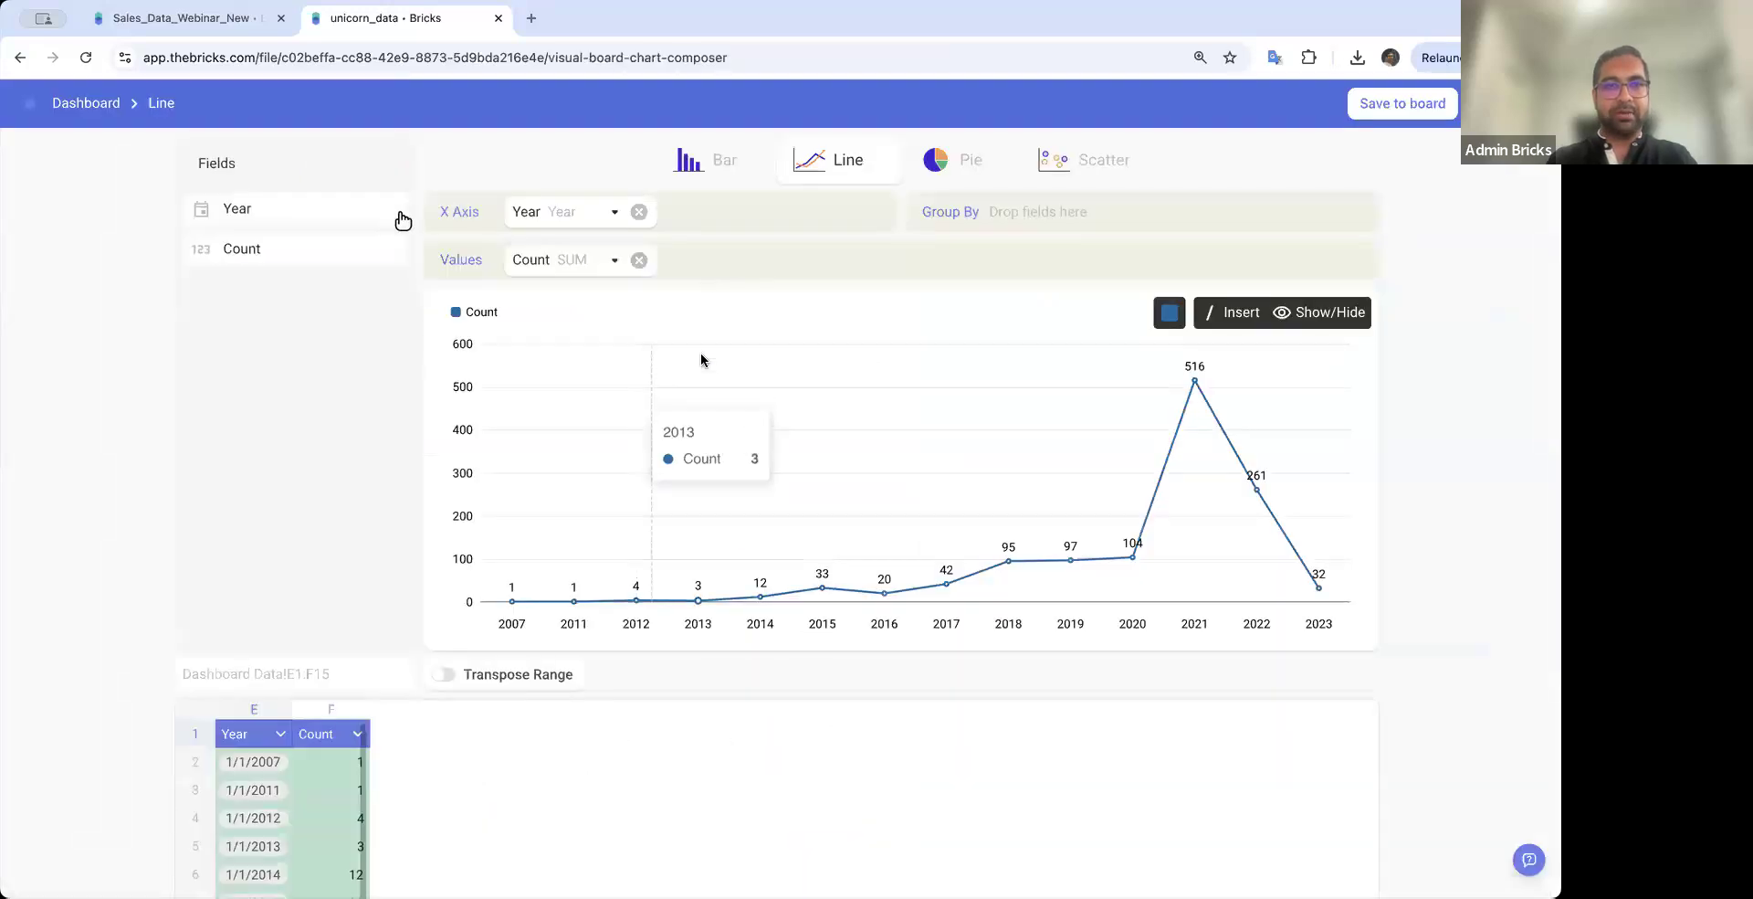
pyautogui.click(731, 162)
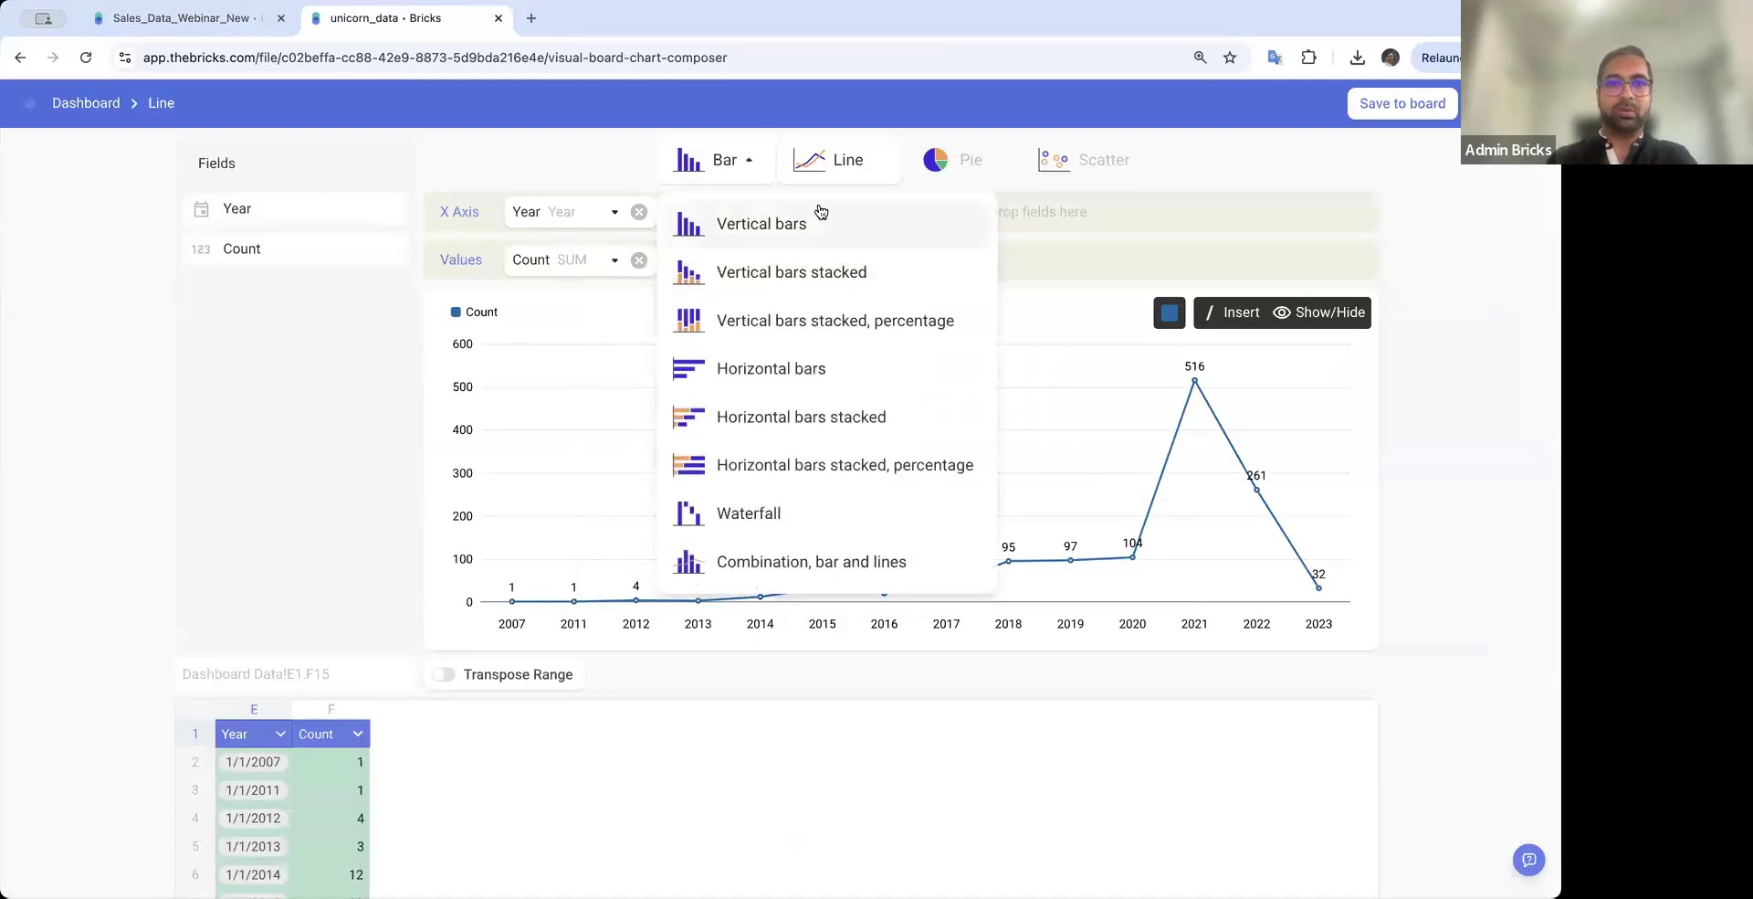
pyautogui.click(866, 226)
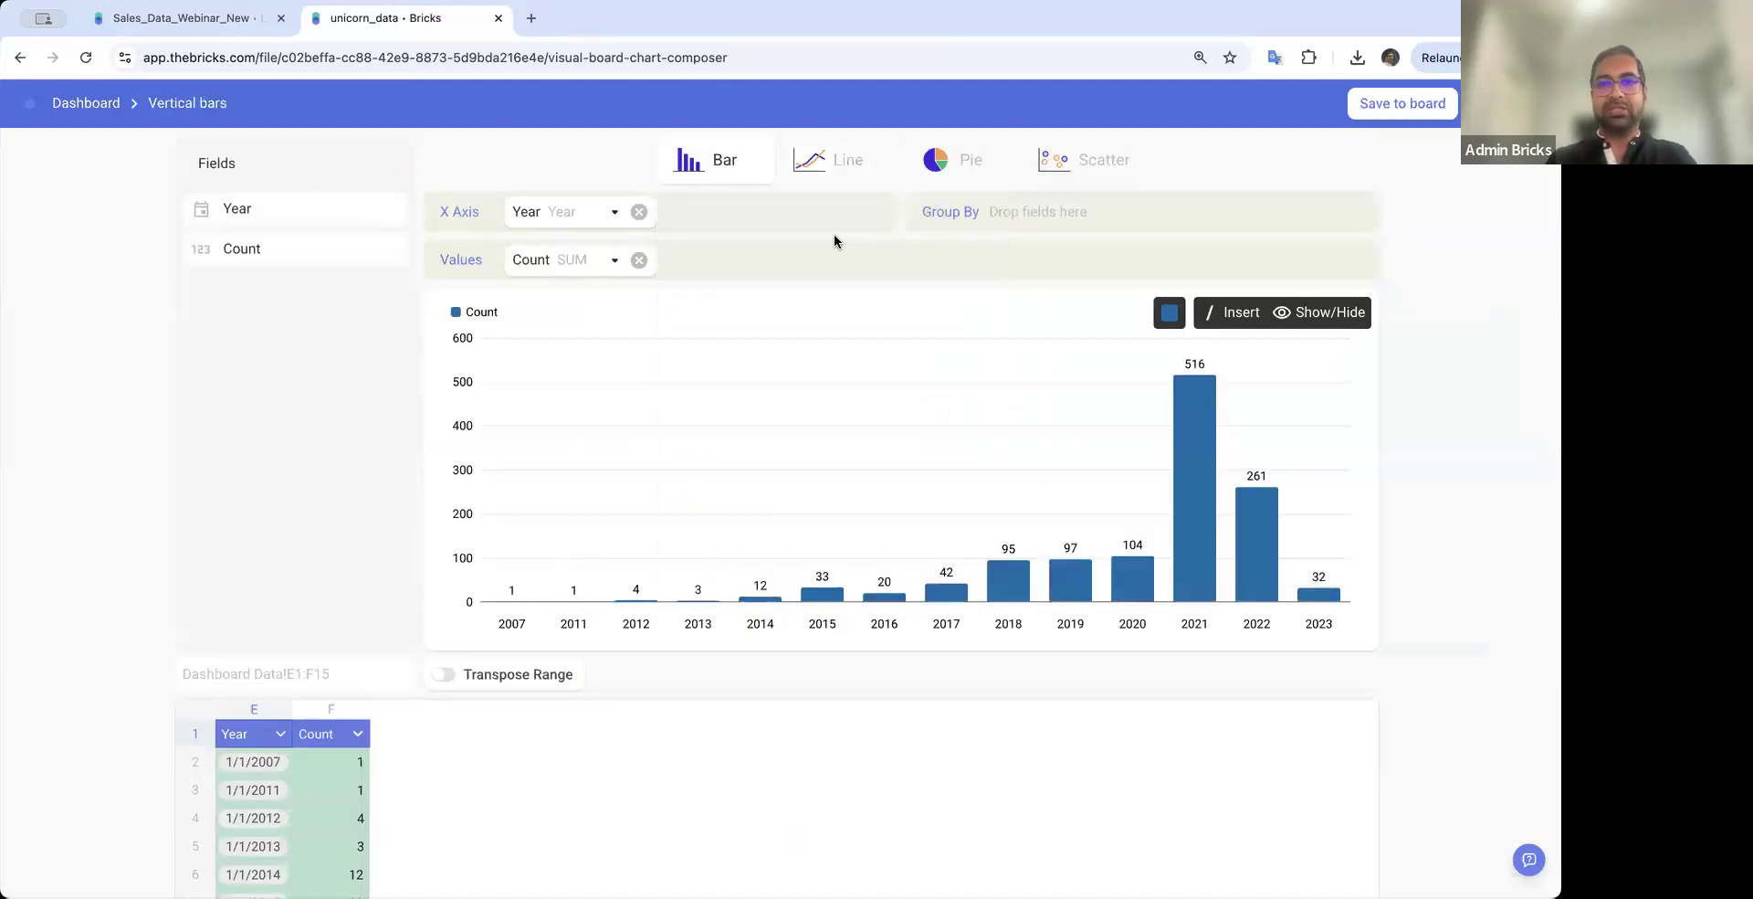
# Color the chart's Count bars orange with the 2021 bar in blue, and save the chart to the board
pyautogui.click(1171, 318)
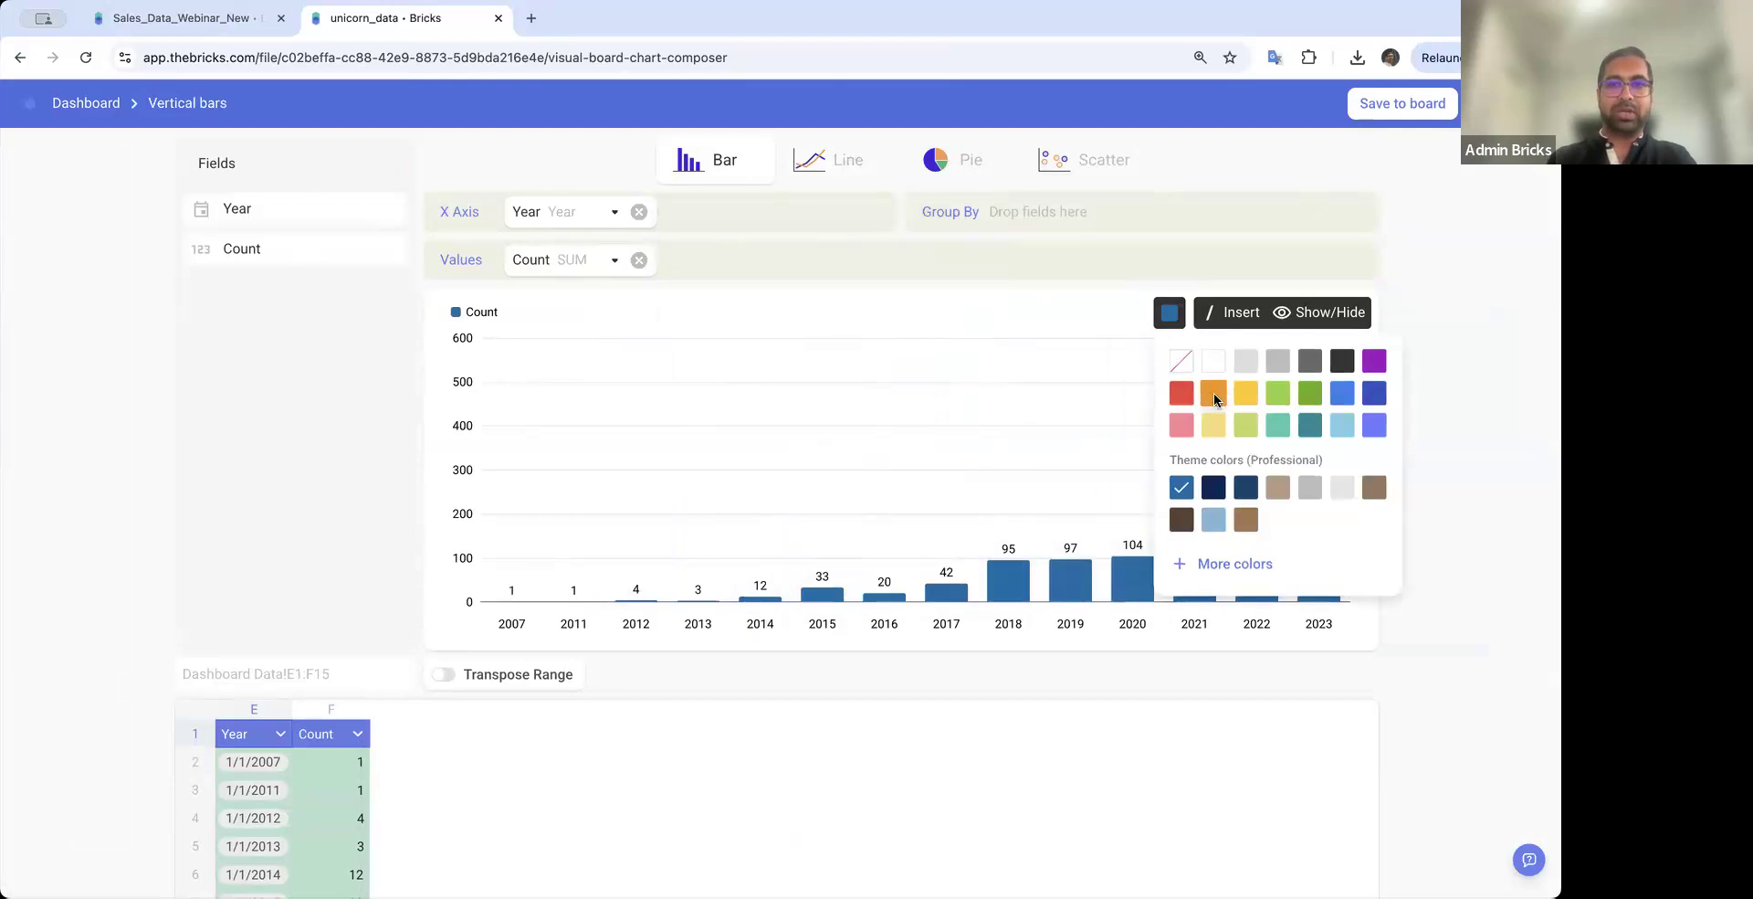
pyautogui.click(1214, 392)
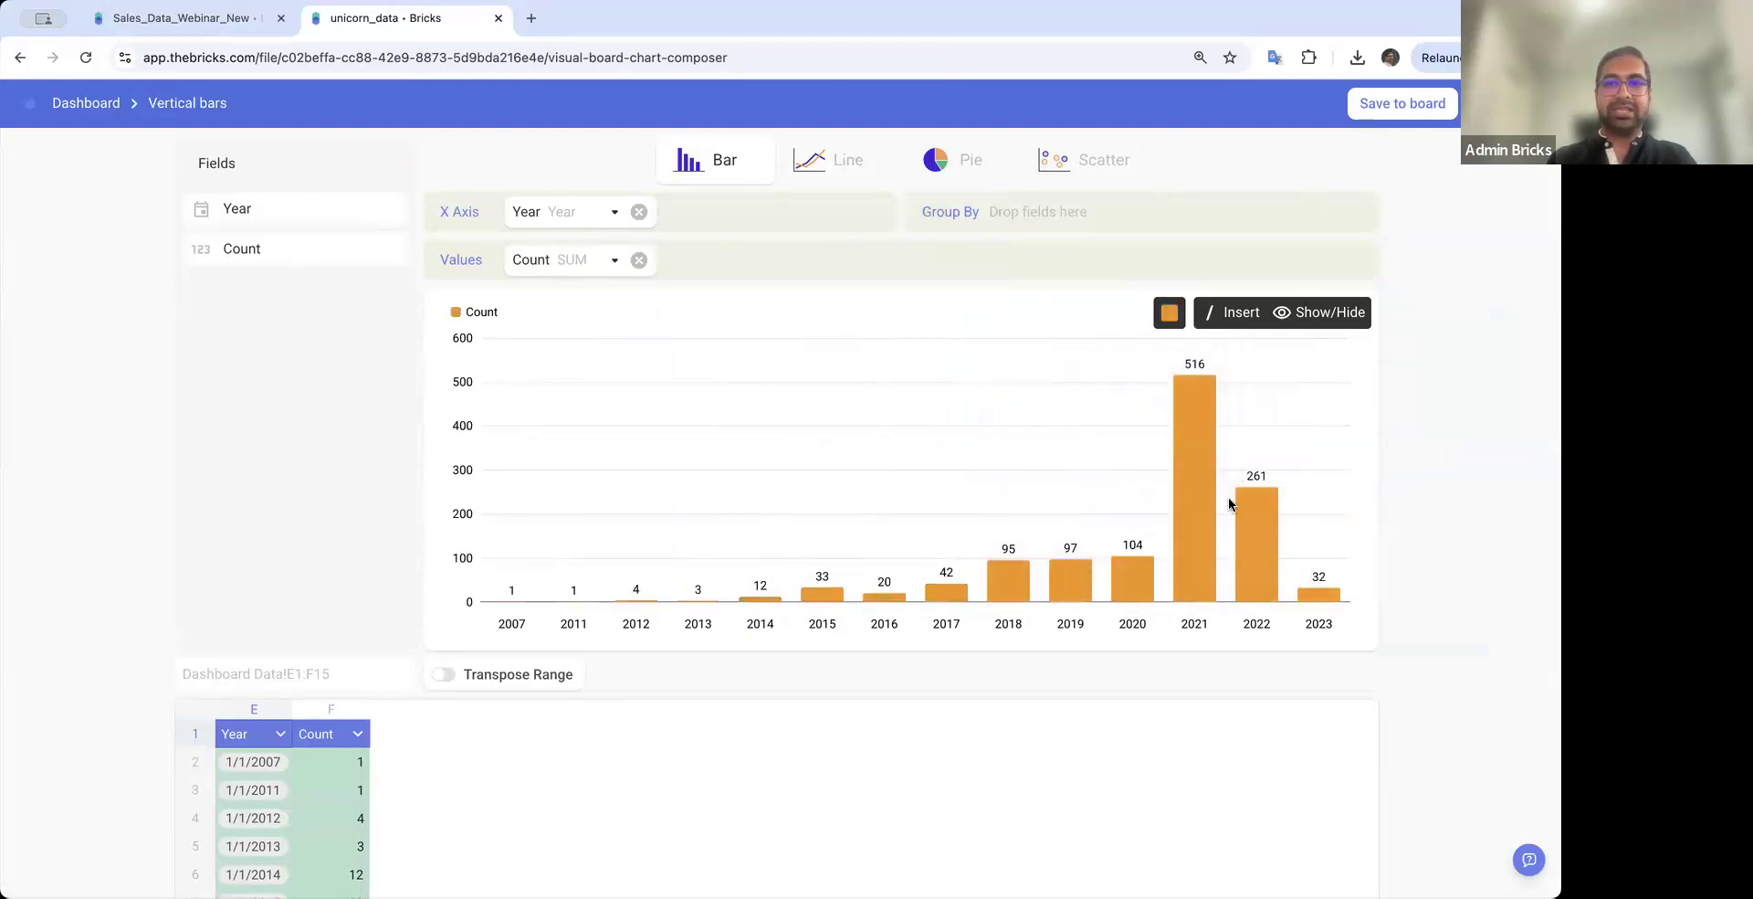
pyautogui.click(1205, 478)
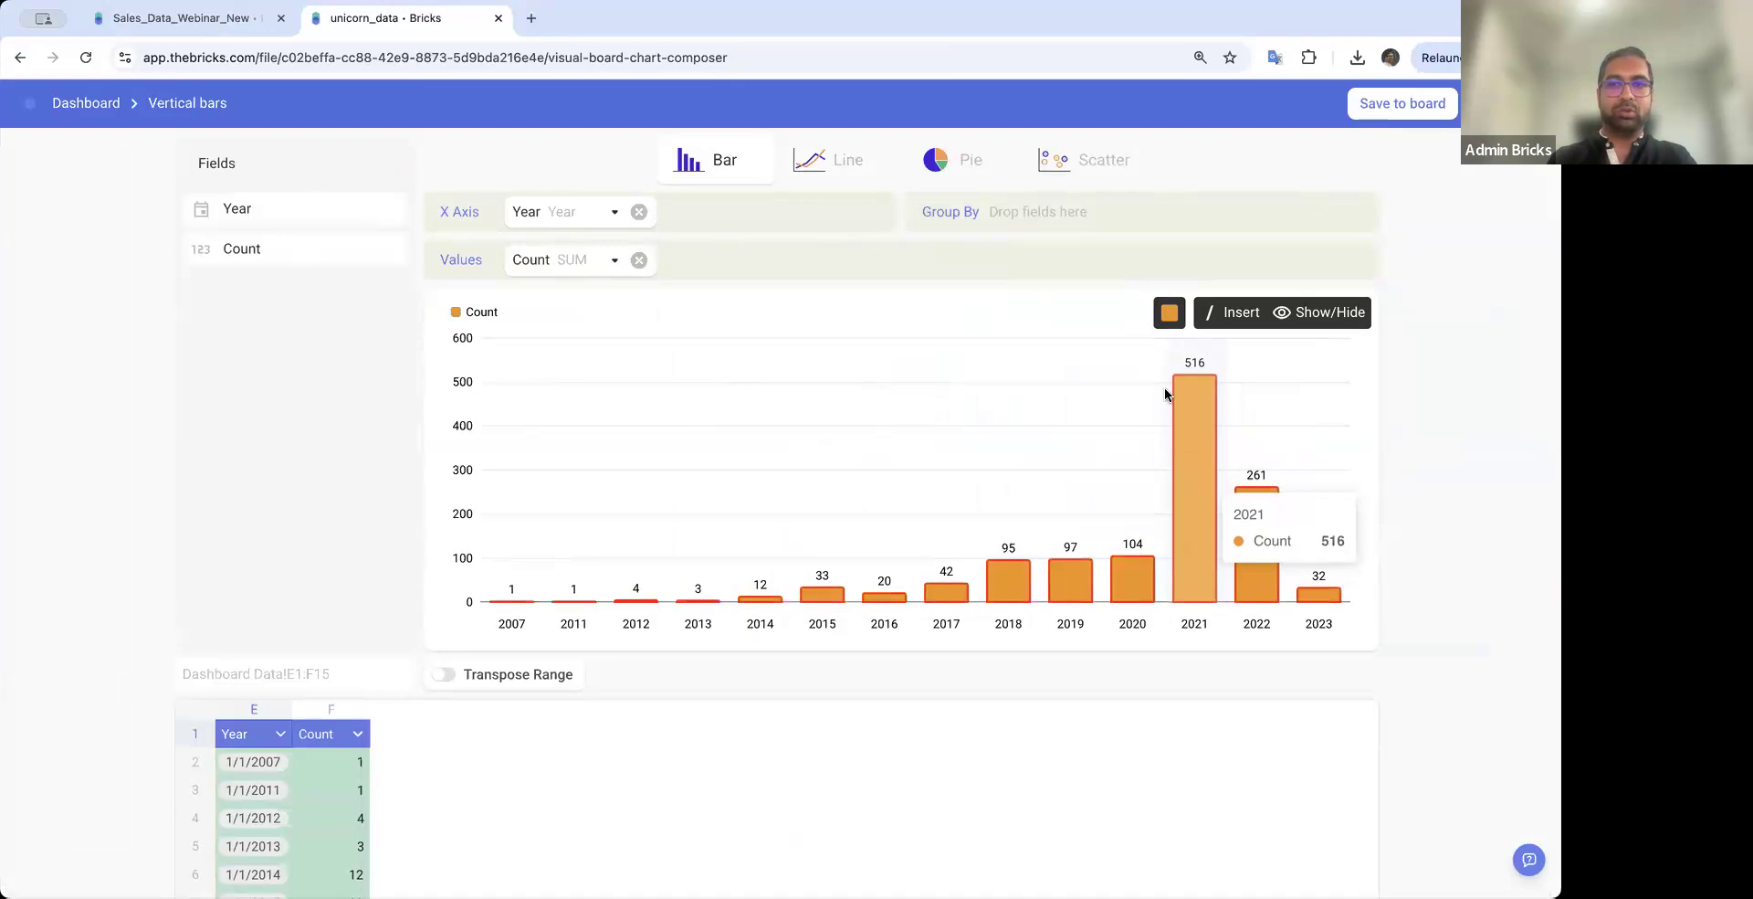
pyautogui.click(1169, 312)
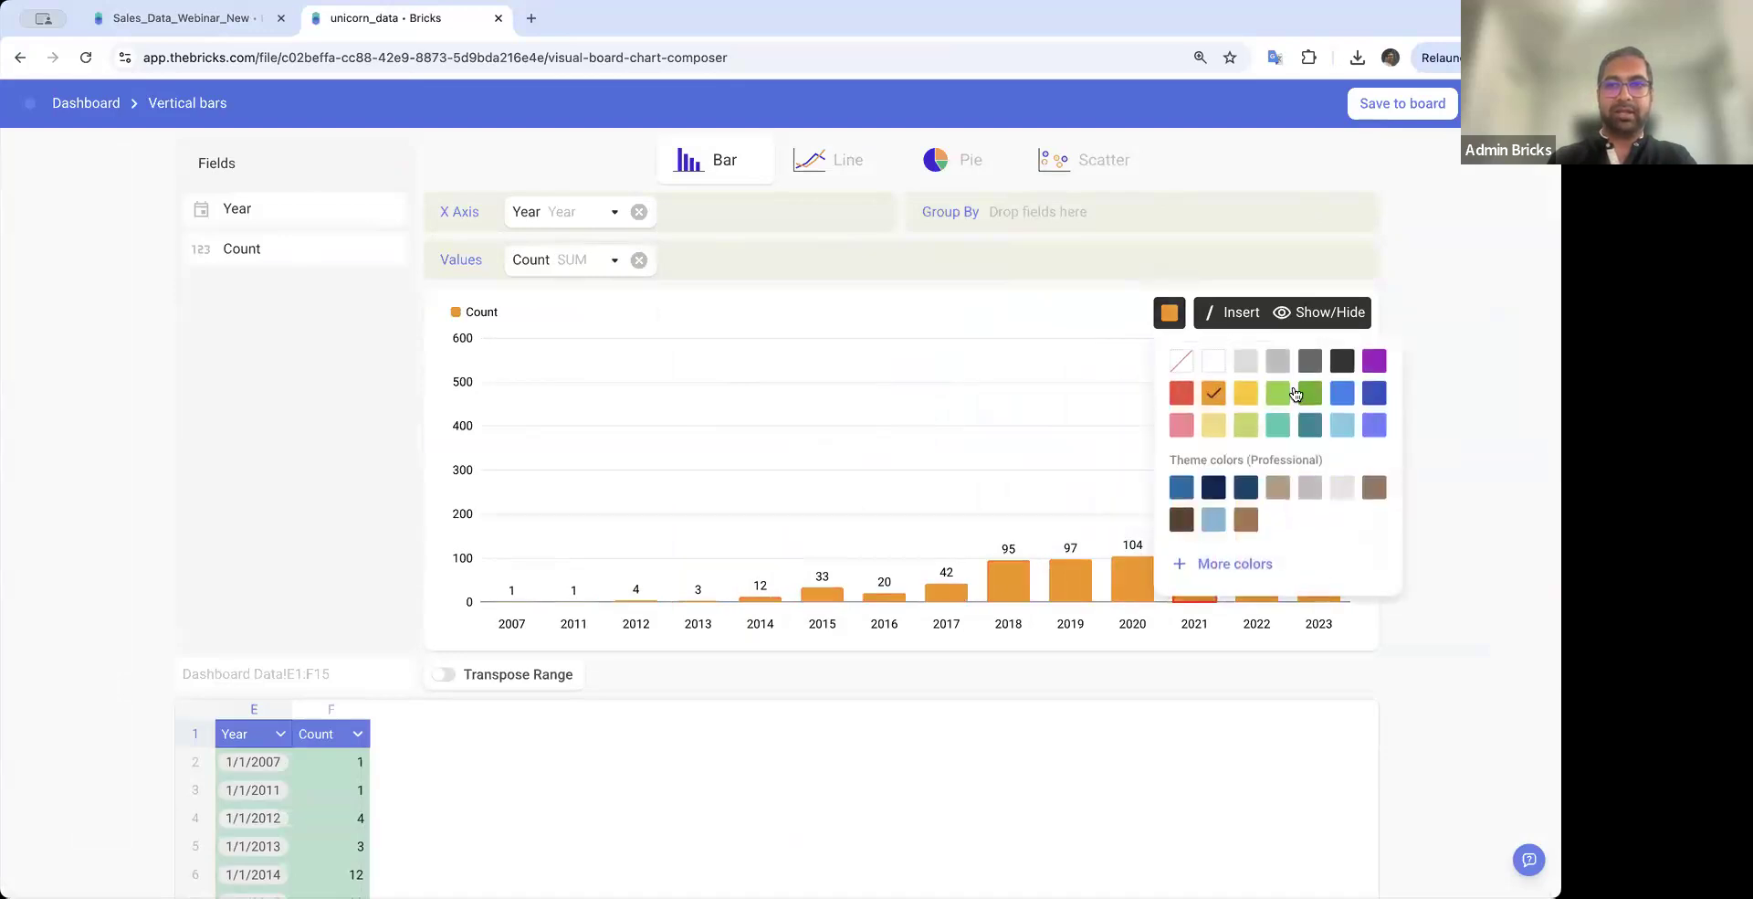
pyautogui.click(1345, 395)
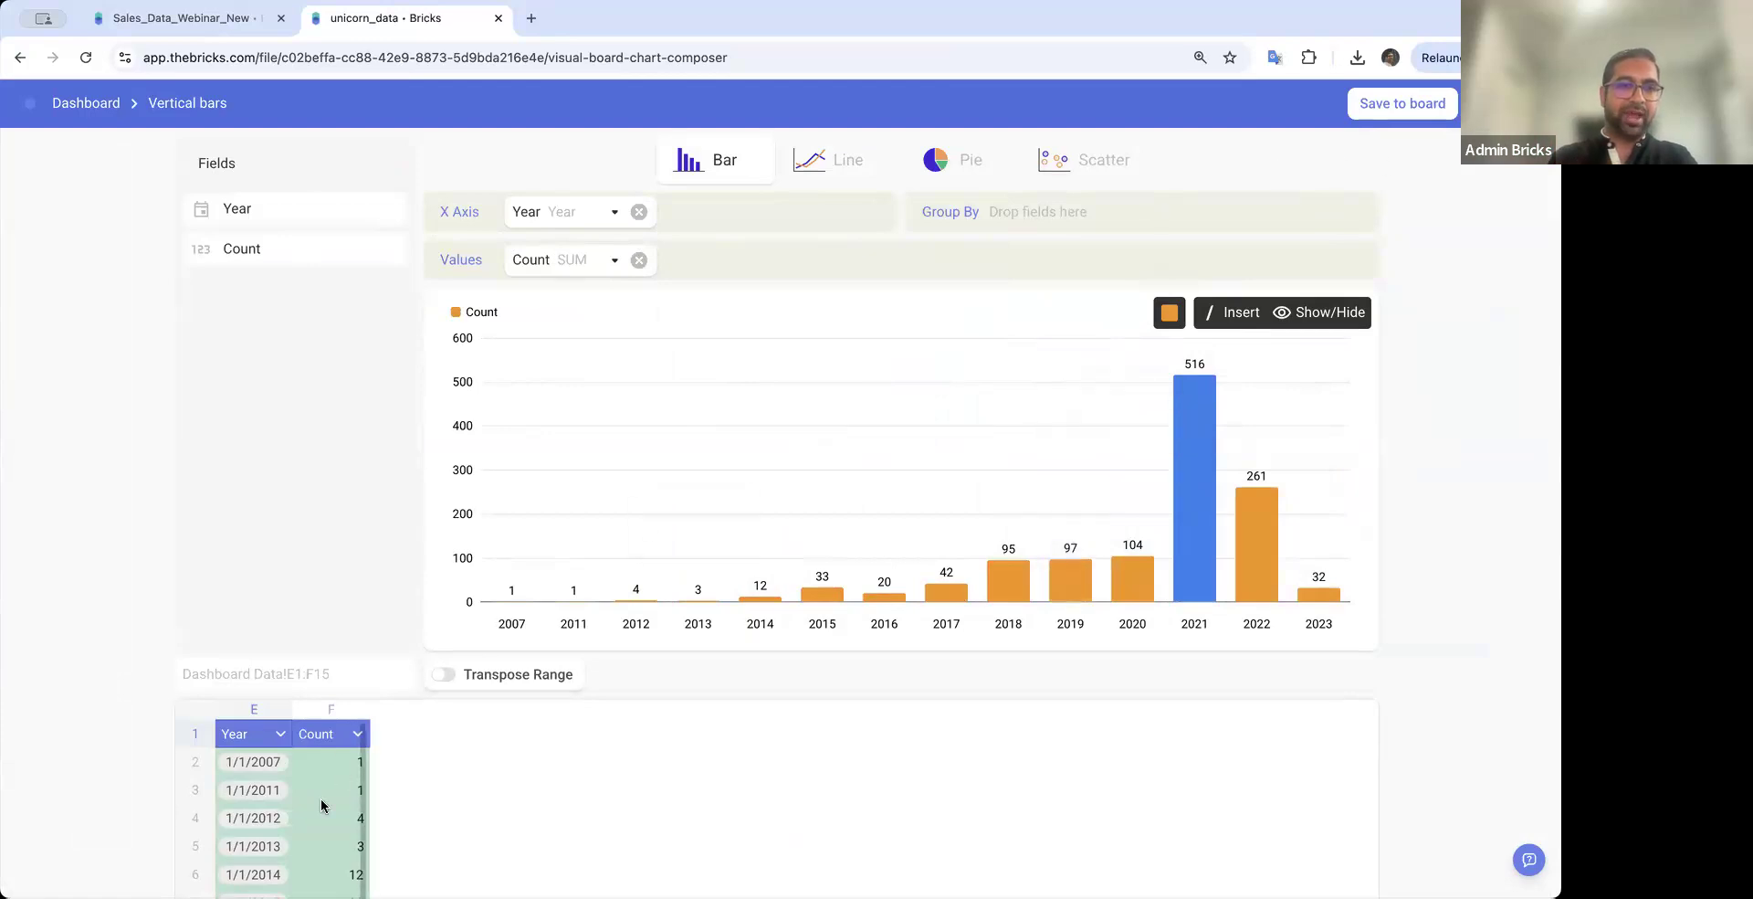
pyautogui.click(1403, 104)
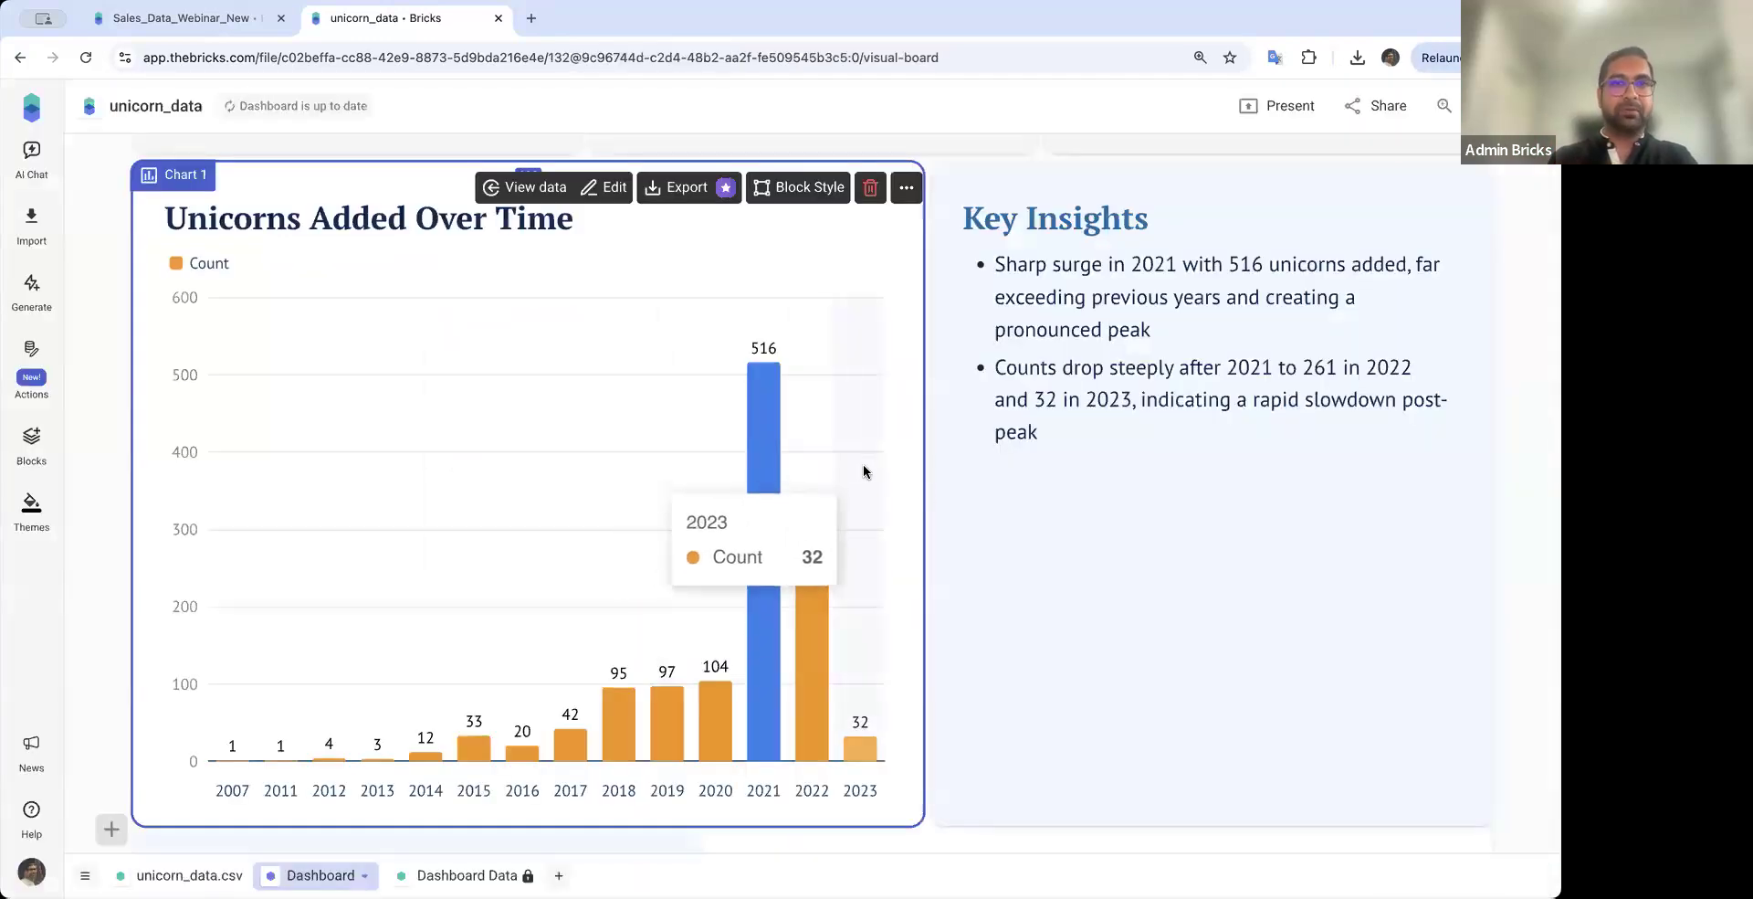
# Add the bullet "Add a new insights" to the end of the Key Insights text beside the Unicorns Added Over Time chart
pyautogui.click(1444, 105)
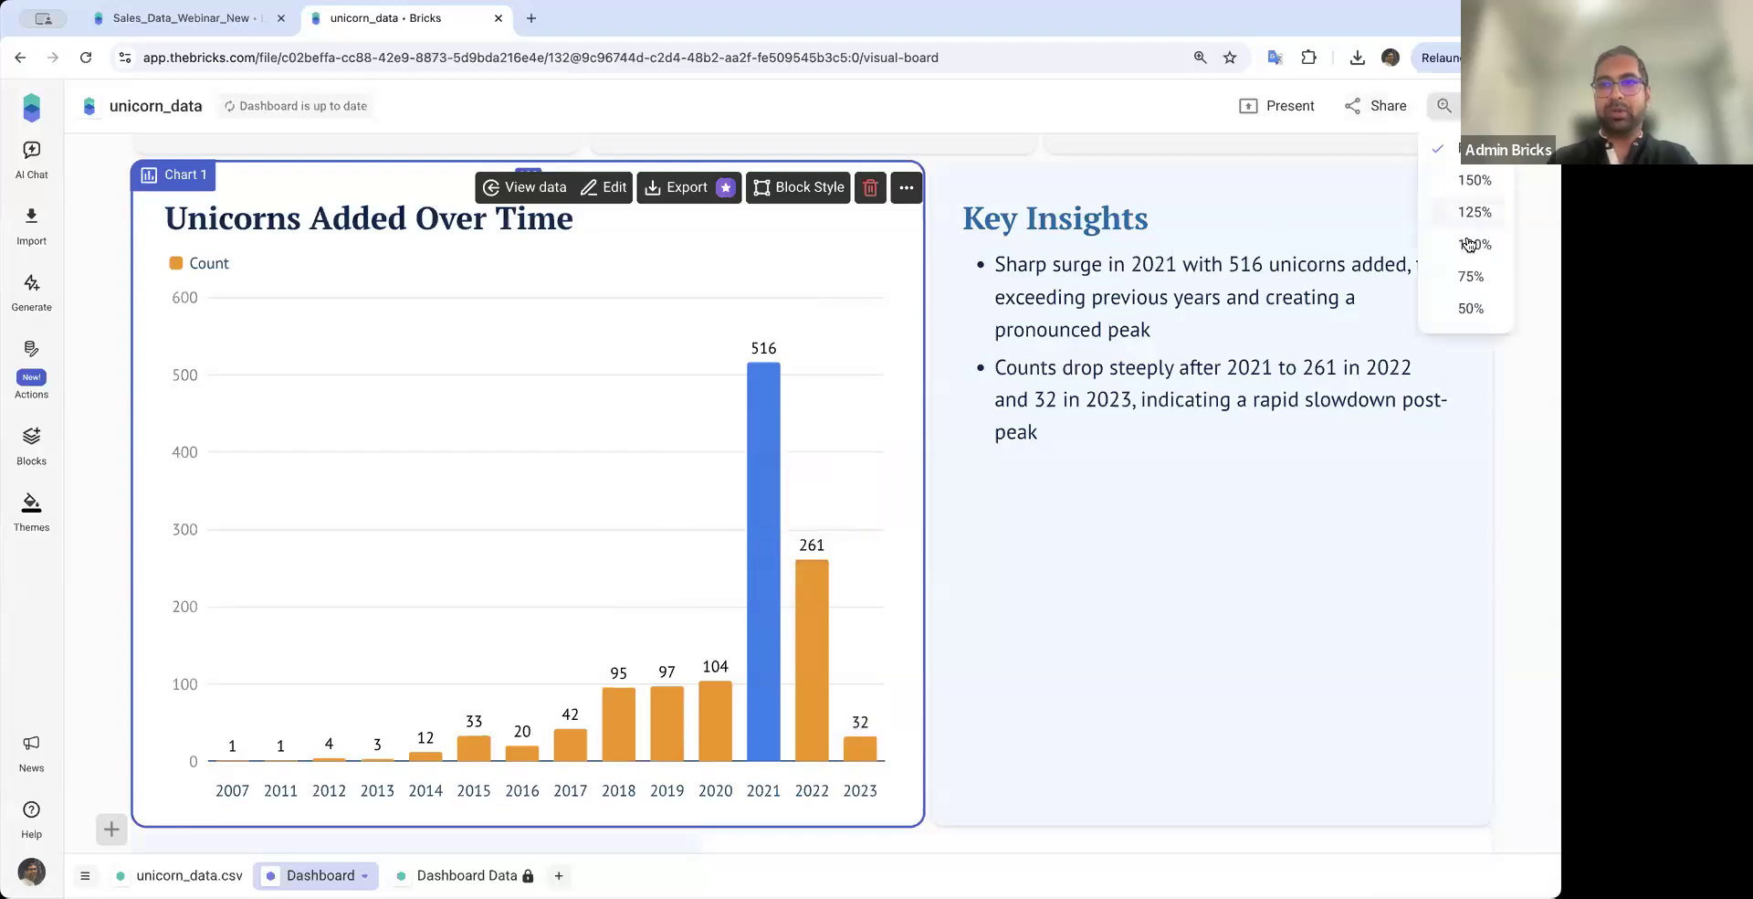
pyautogui.click(1470, 242)
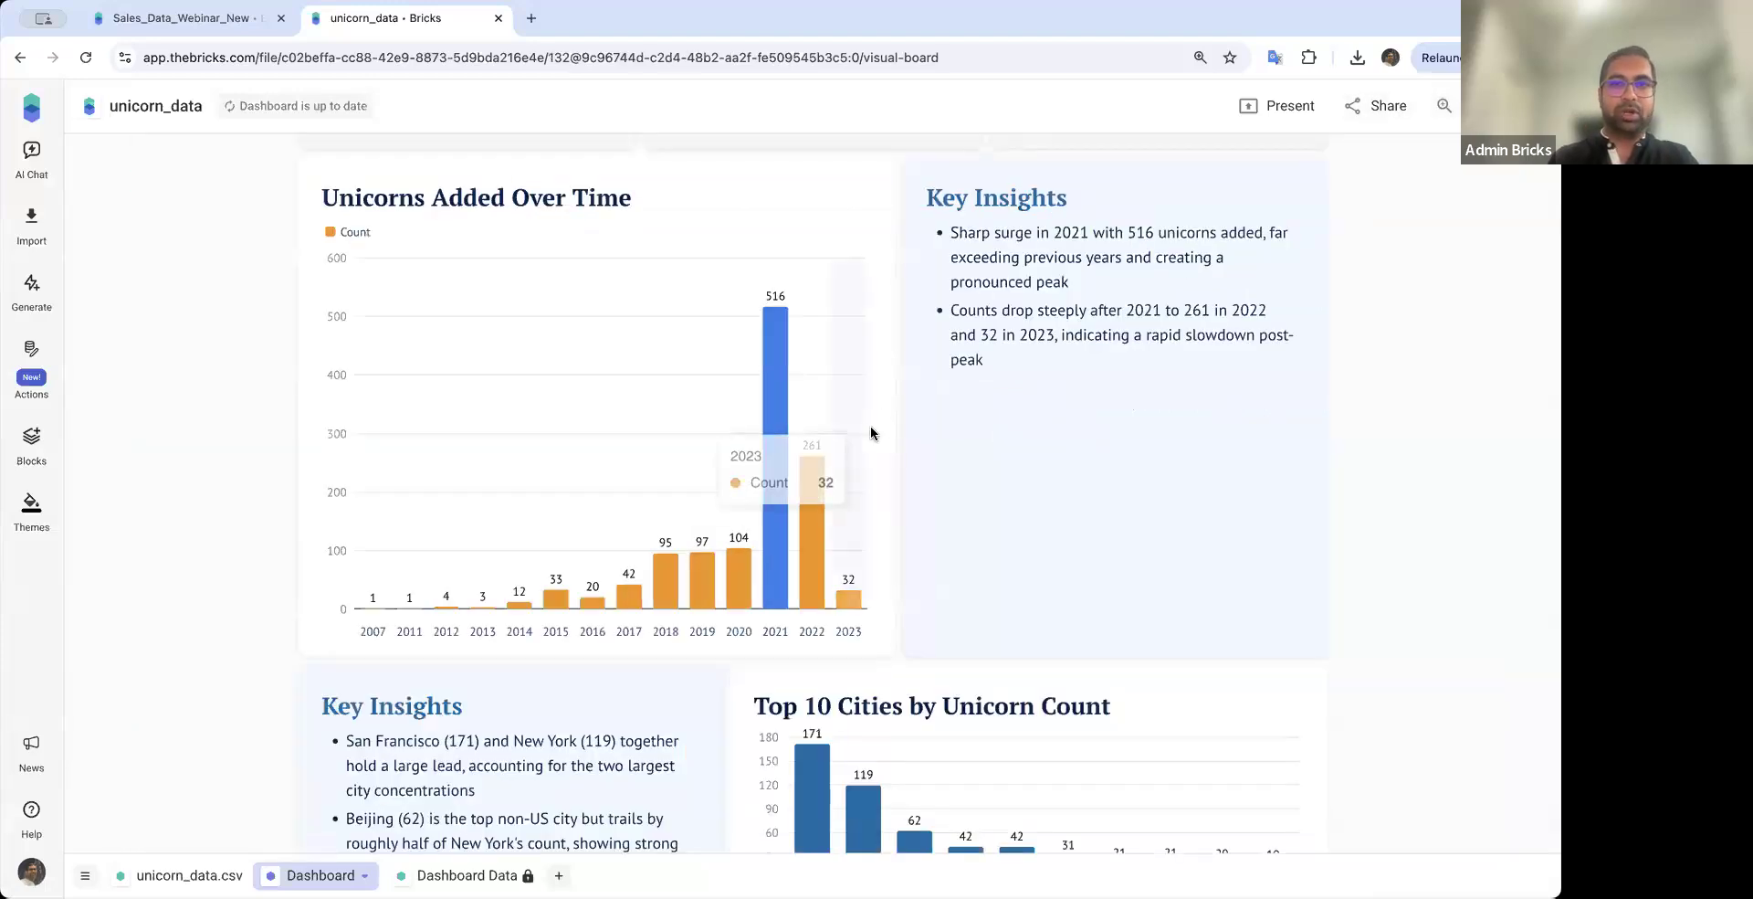
pyautogui.scroll(2, 872, 435)
pyautogui.click(1065, 466)
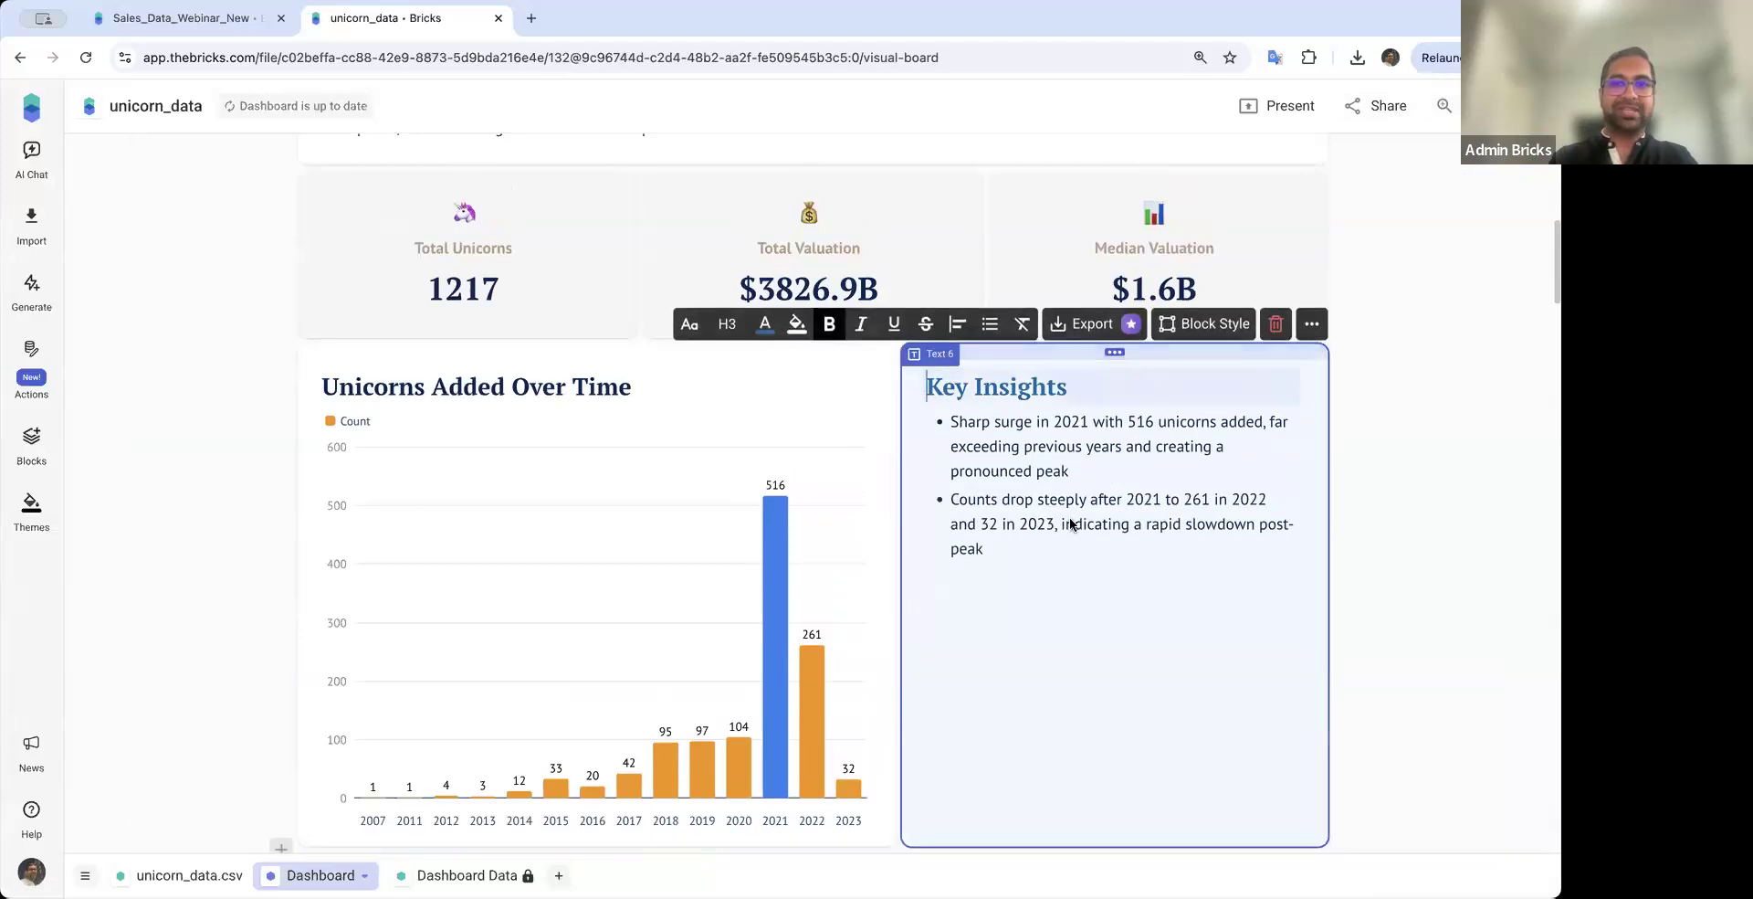
pyautogui.click(1010, 566)
pyautogui.scroll(1, 1014, 563)
pyautogui.press('Return')
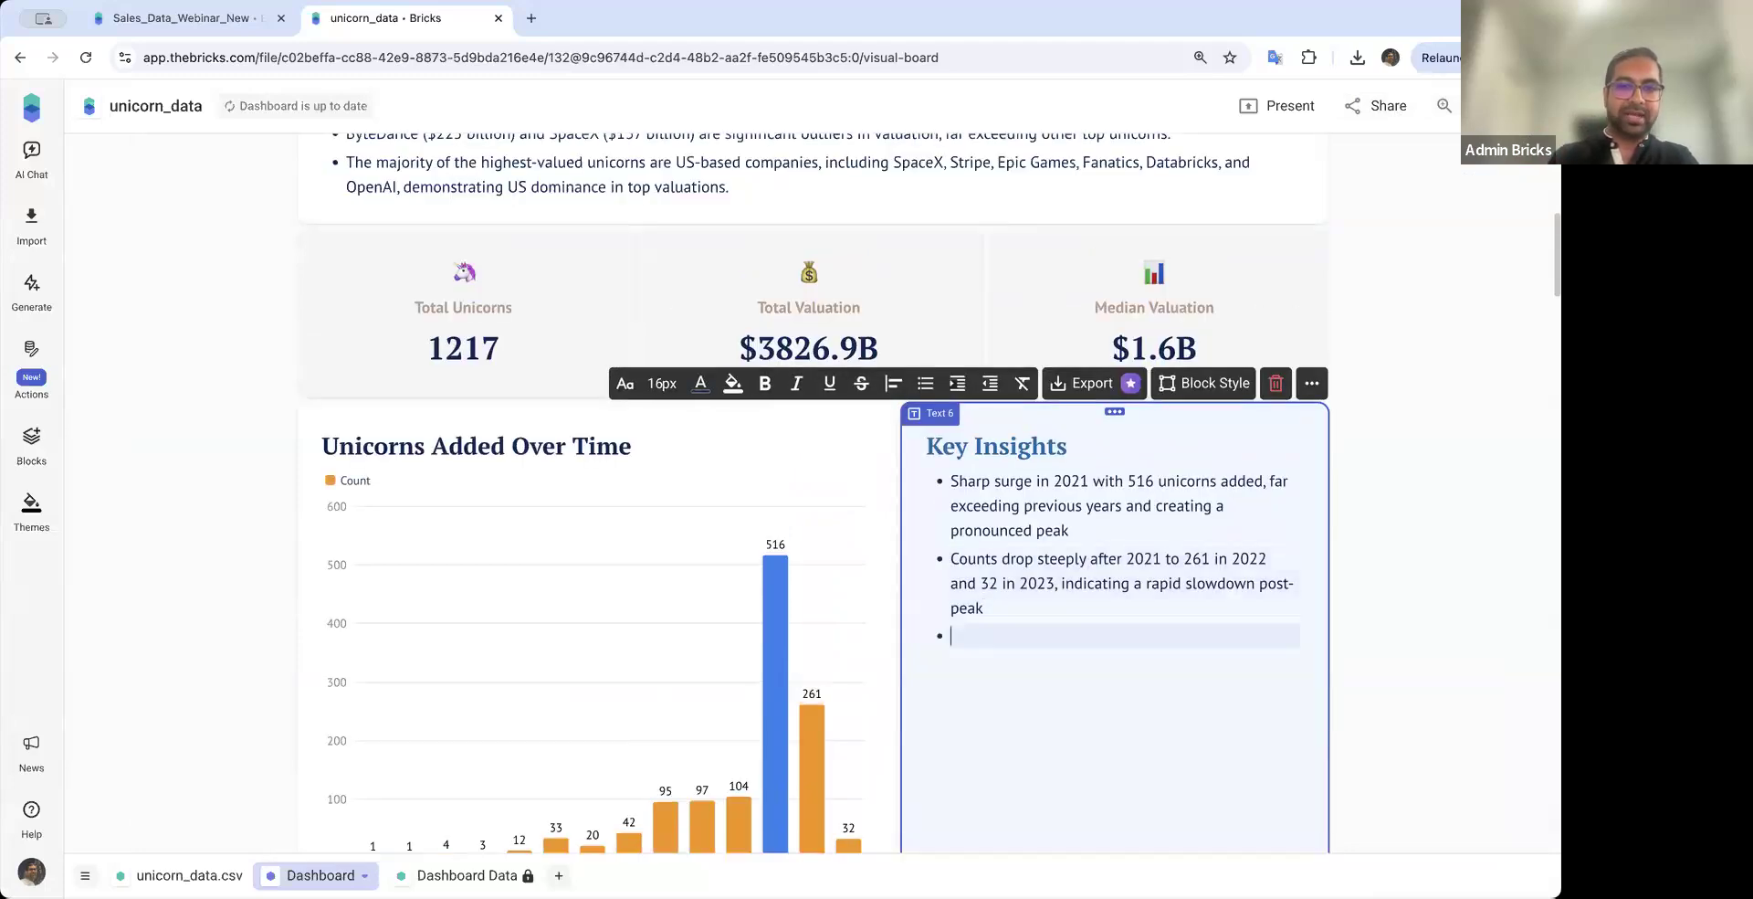
pyautogui.write('Add a new insights')
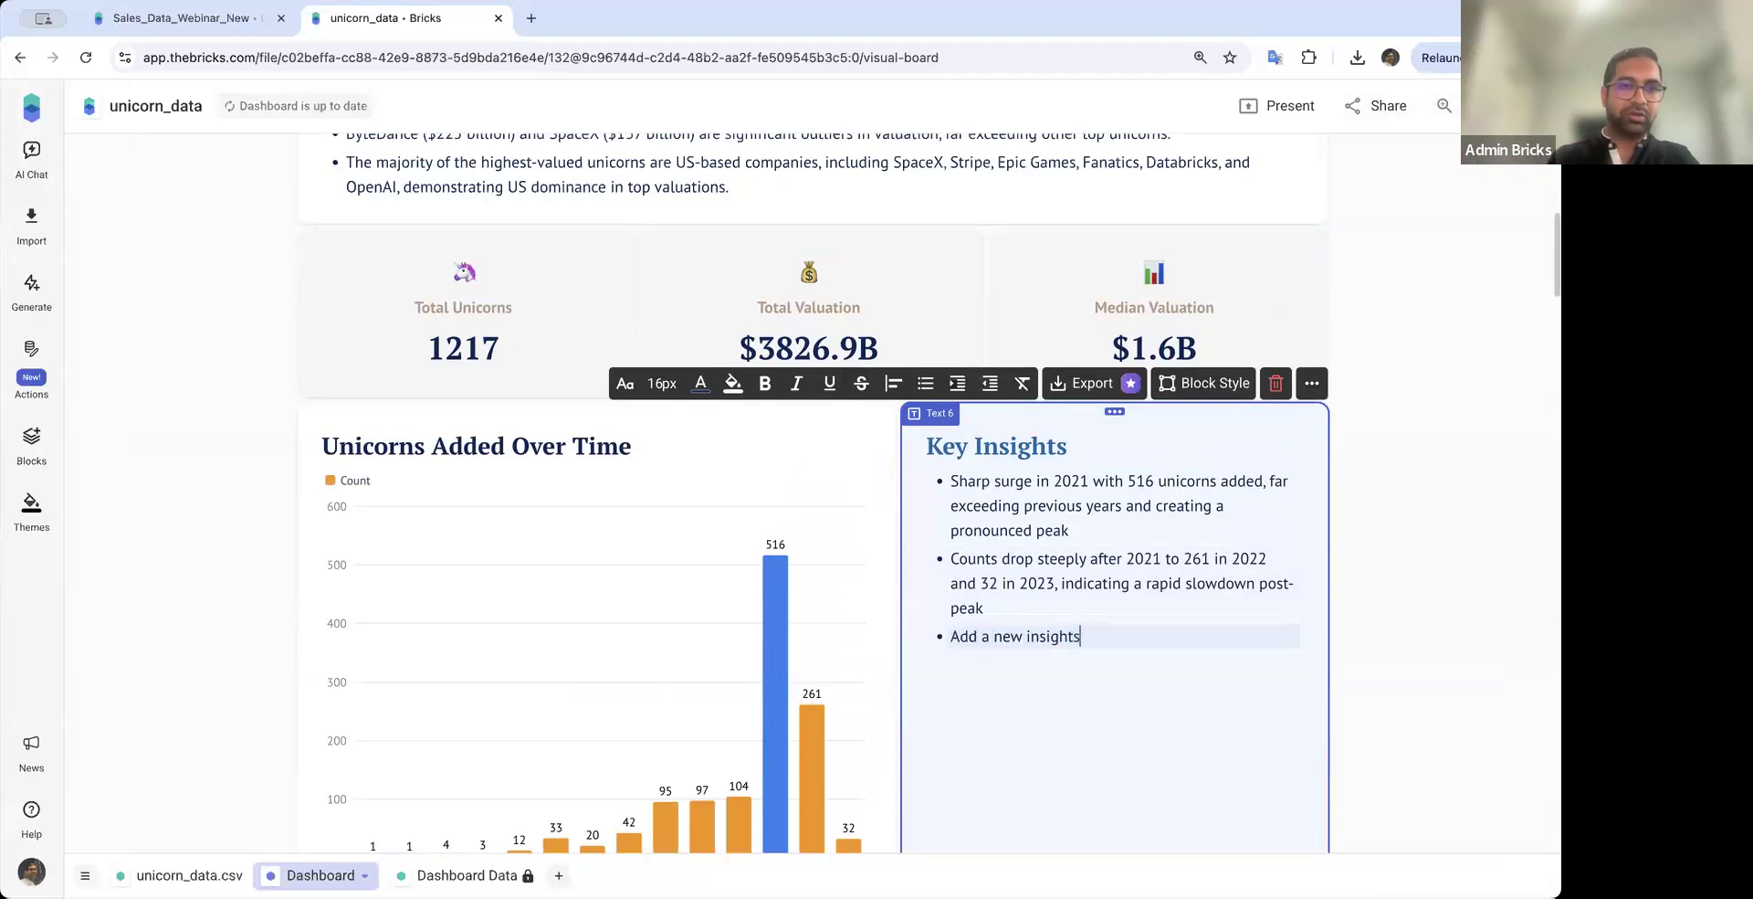
pyautogui.click(1388, 516)
# Change the background color of the Overview and Insights text block to yellow
pyautogui.scroll(8, 1284, 532)
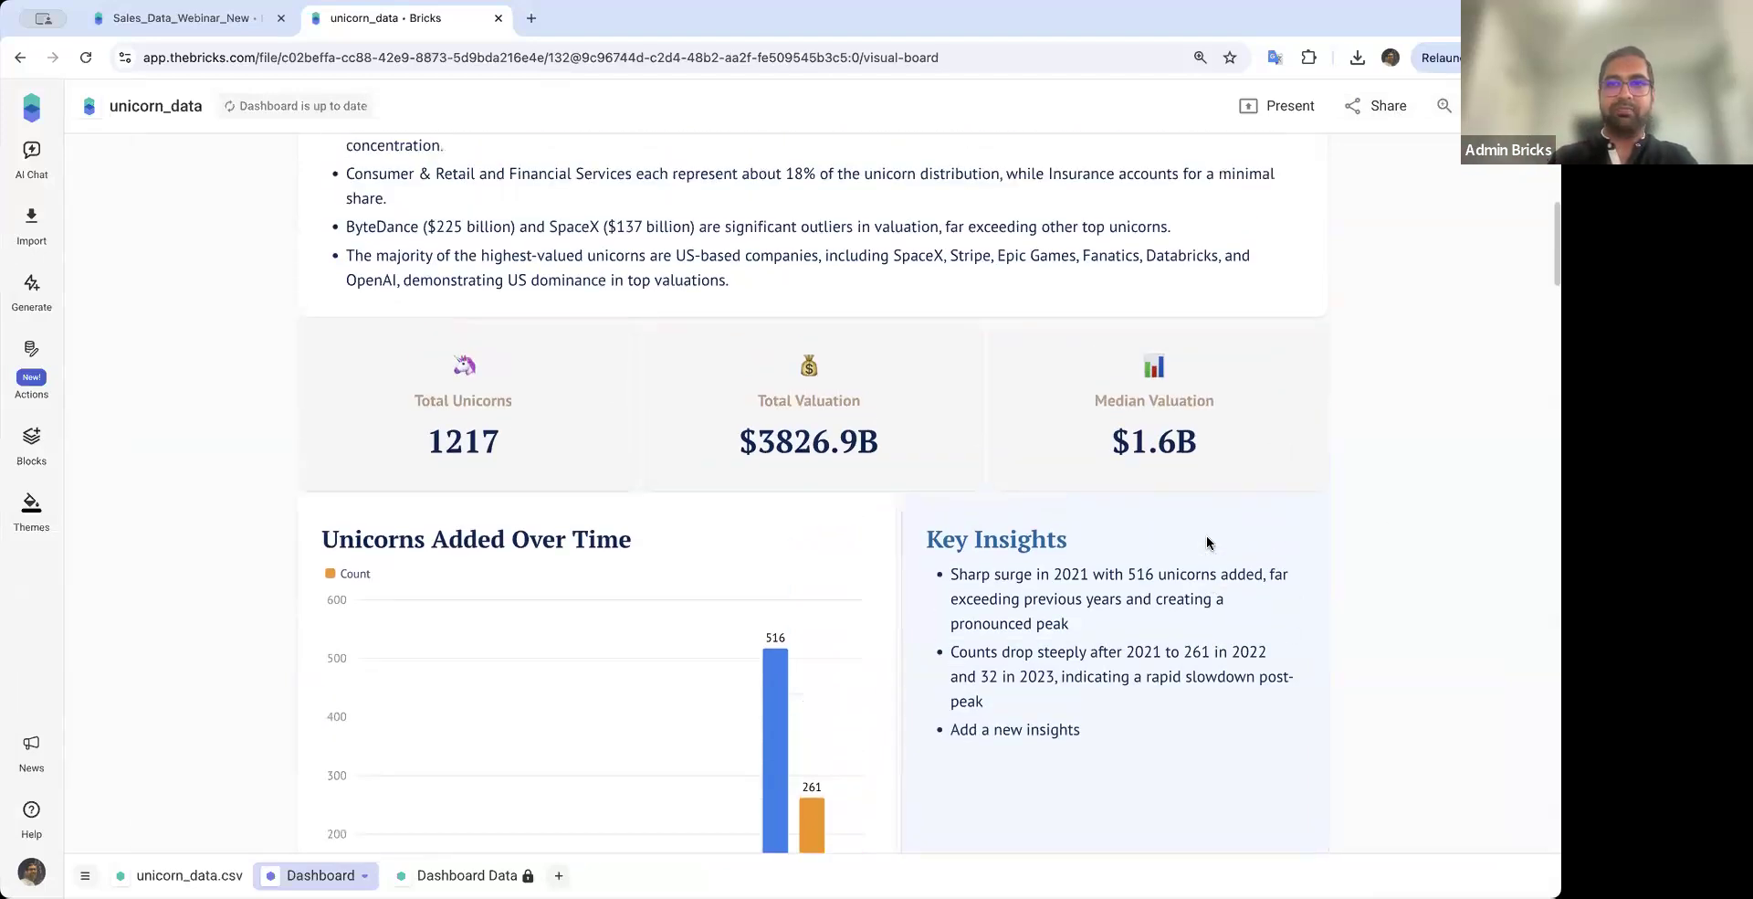
pyautogui.scroll(-2, 1180, 385)
pyautogui.click(1057, 403)
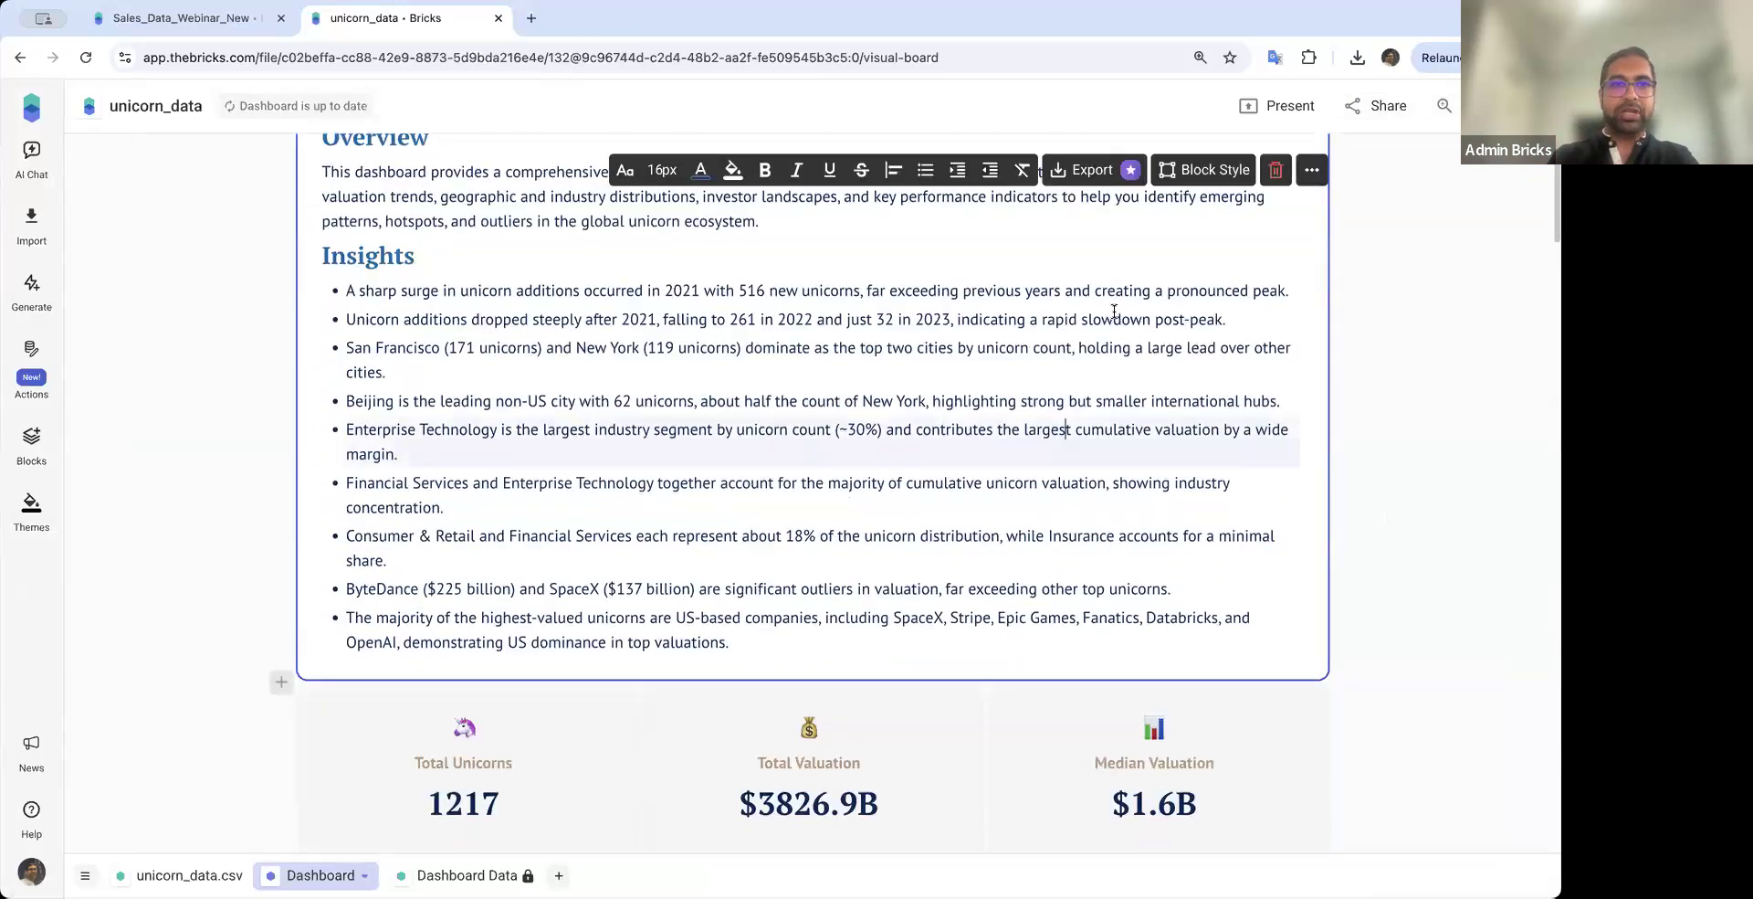
pyautogui.scroll(1, 1057, 404)
pyautogui.click(1204, 183)
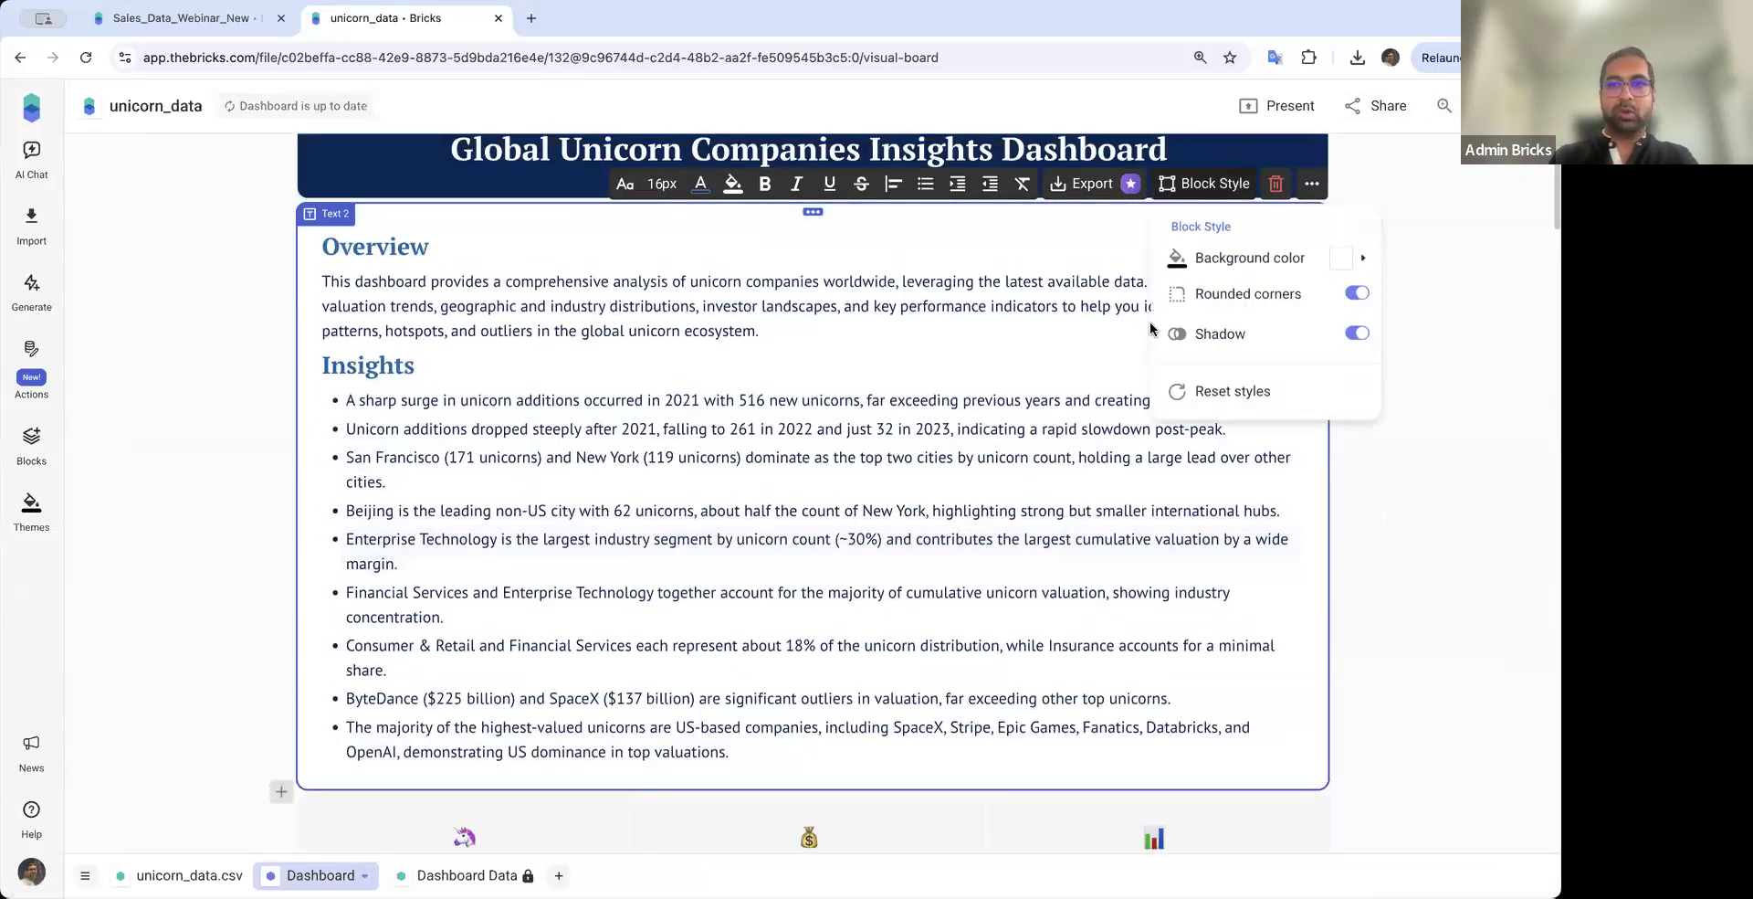
pyautogui.click(1273, 255)
pyautogui.click(1228, 338)
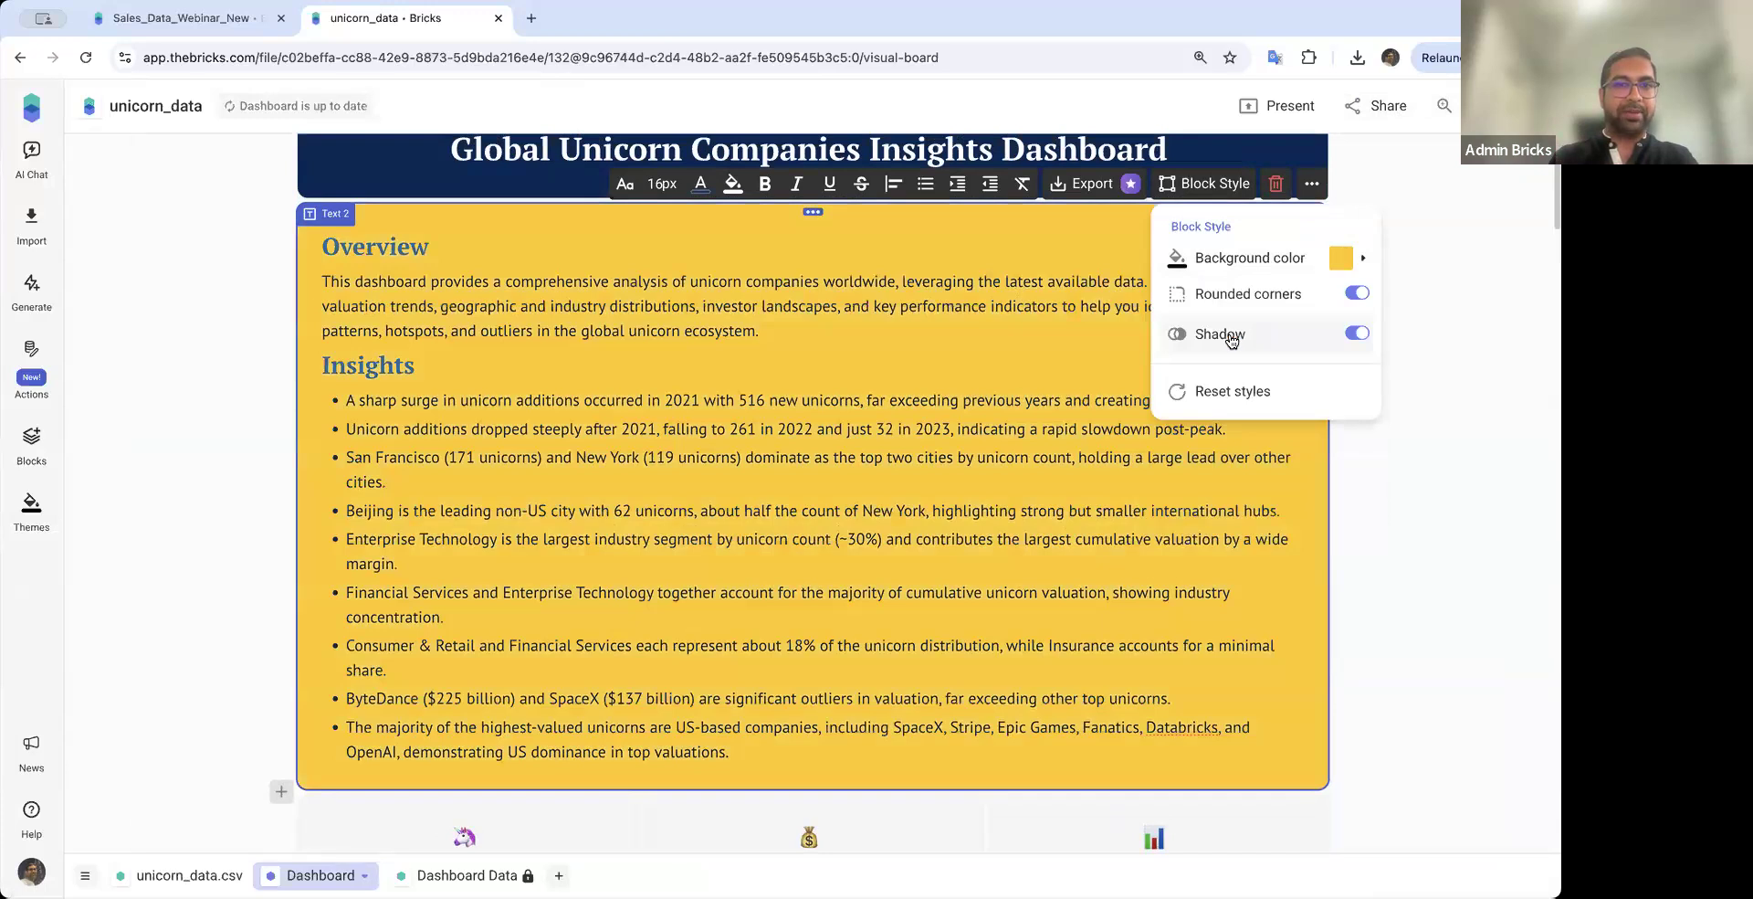
pyautogui.click(1495, 409)
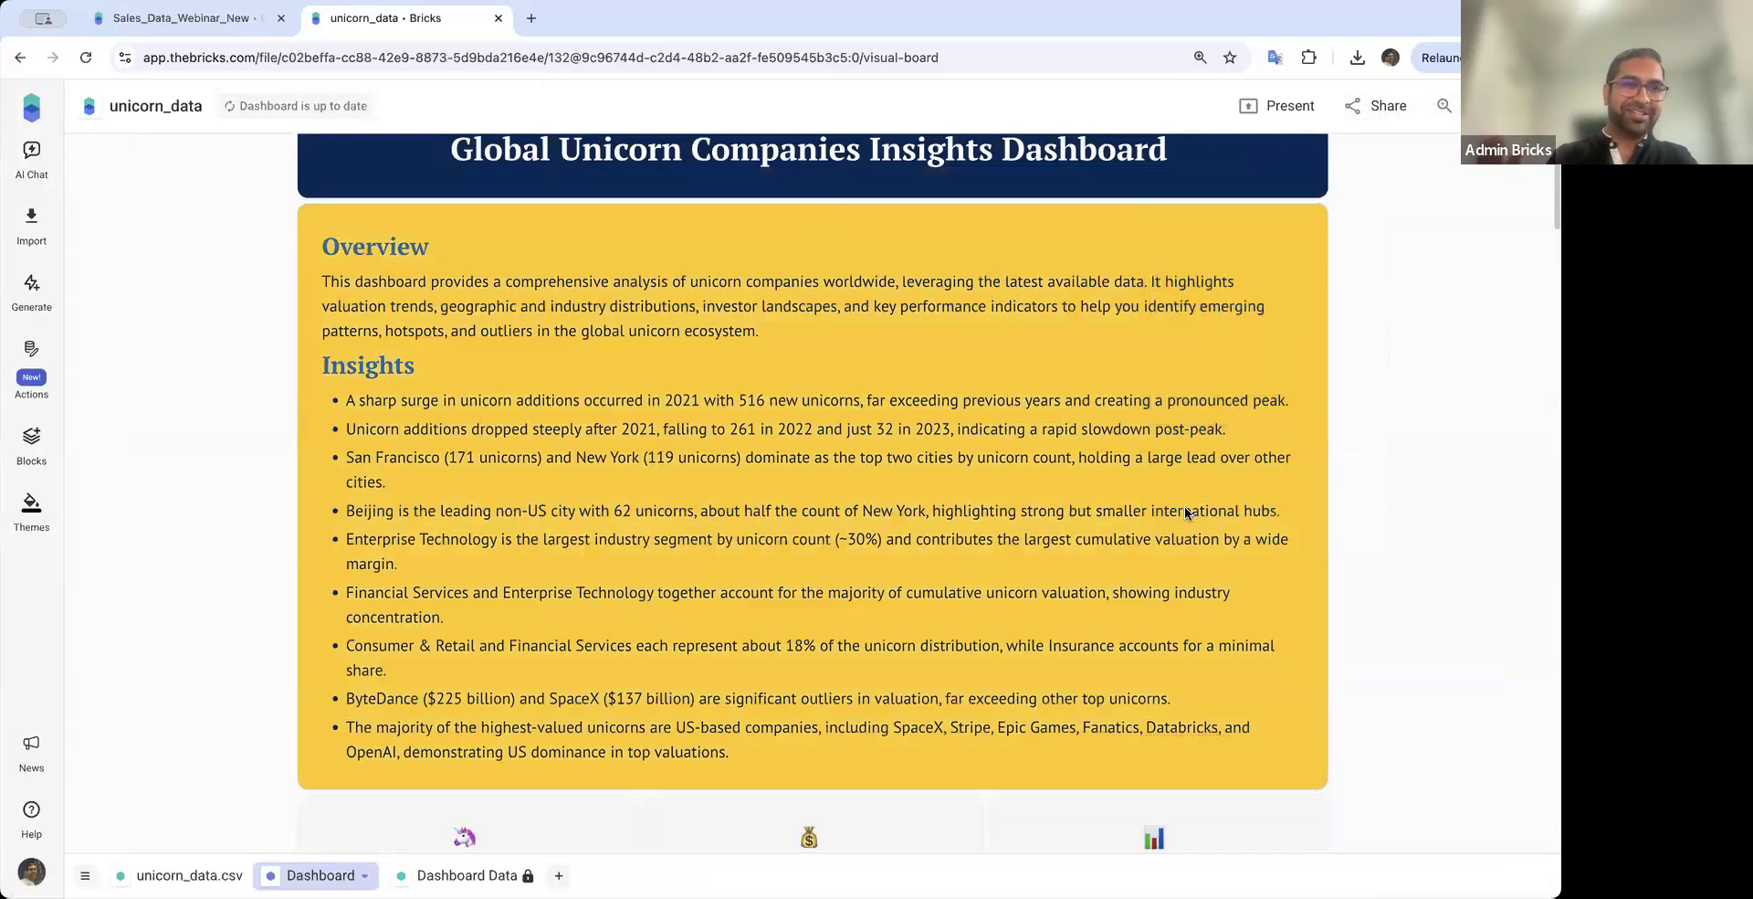
# Move the Top 10 Cities by Unicorn Count chart above Unicorns Added Over Time and widen it to the full dashboard width
pyautogui.scroll(-1, 1111, 575)
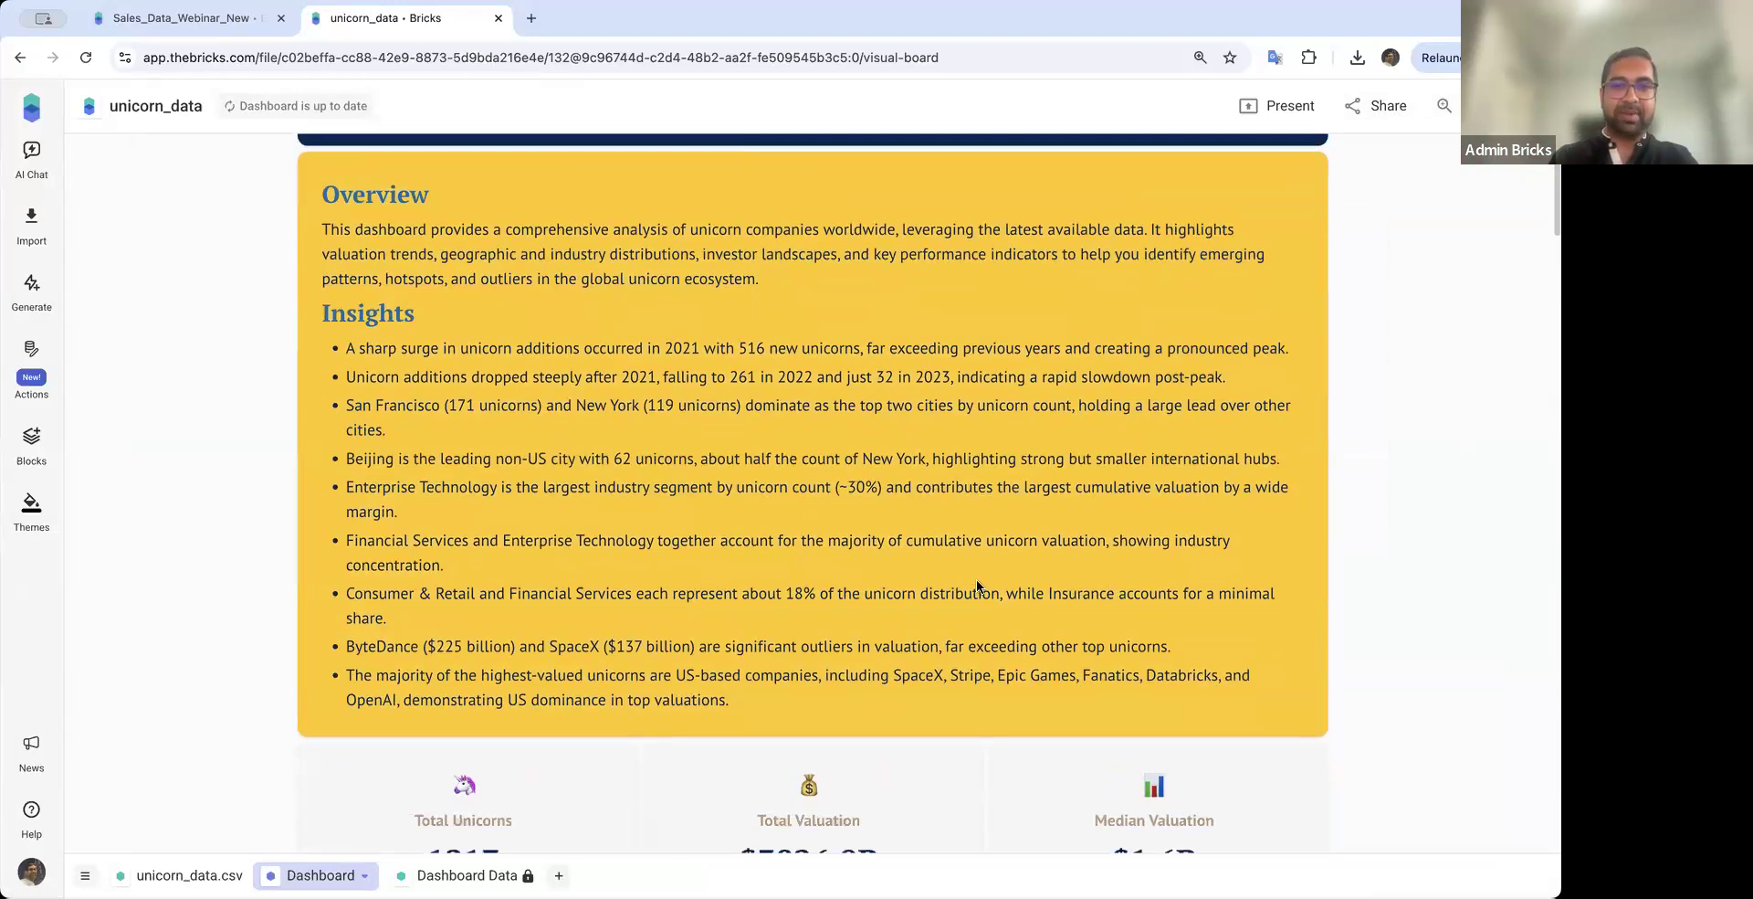
pyautogui.scroll(-15, 1160, 409)
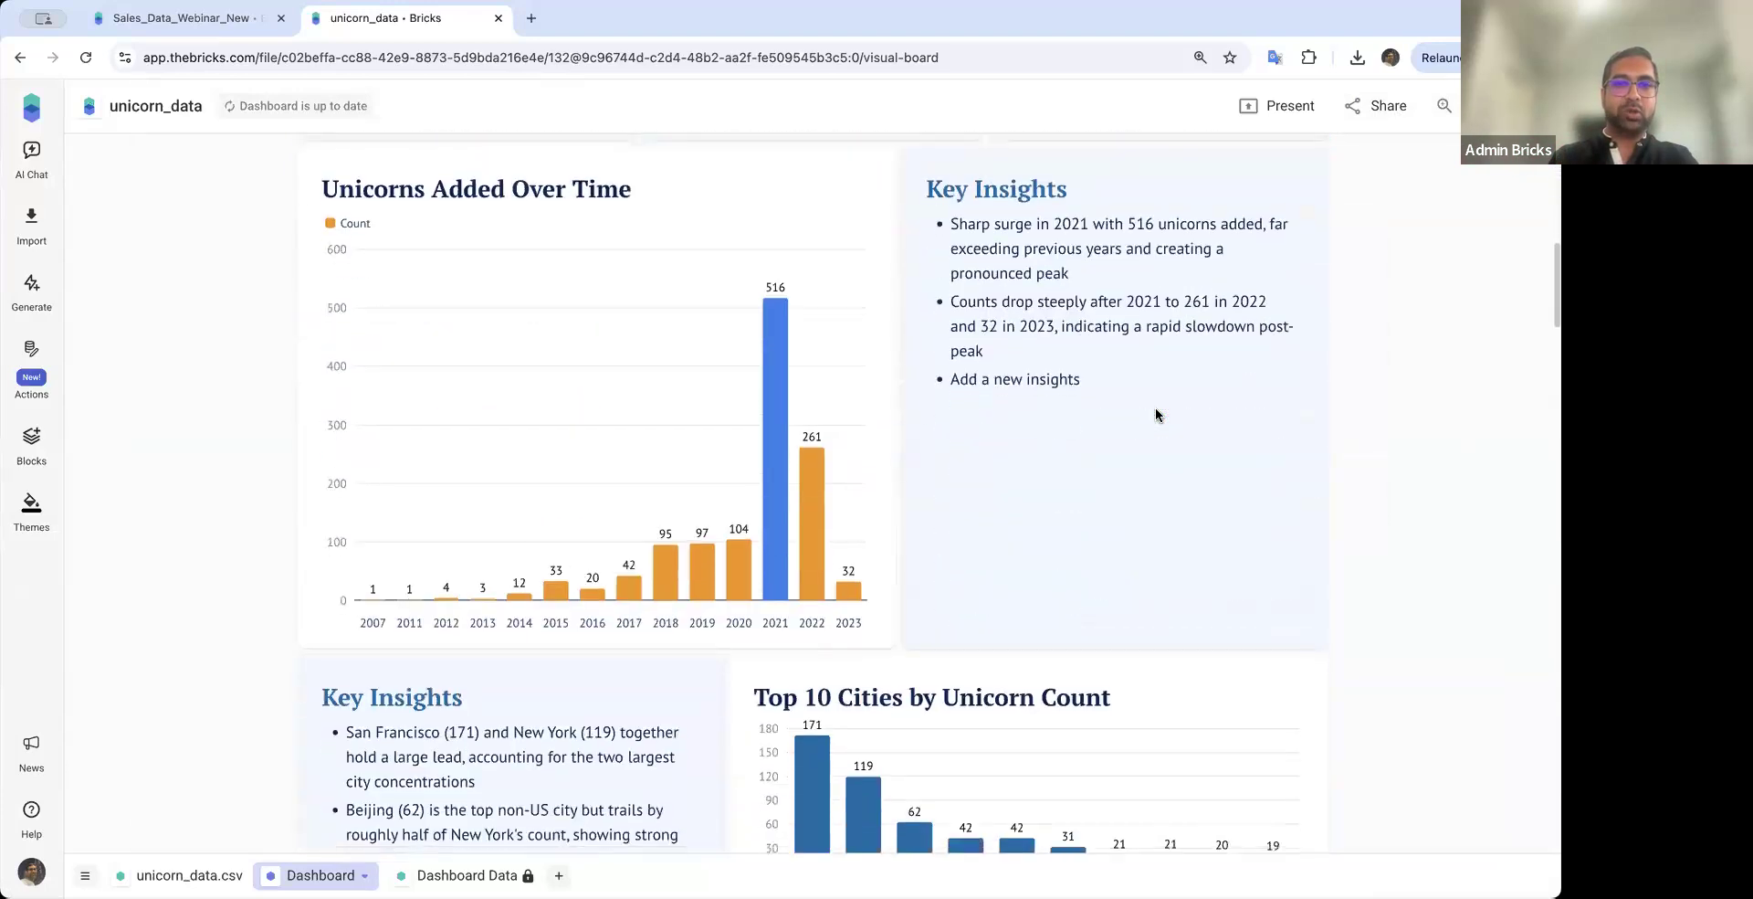
pyautogui.moveTo(836, 225); pyautogui.dragTo(585, 292)
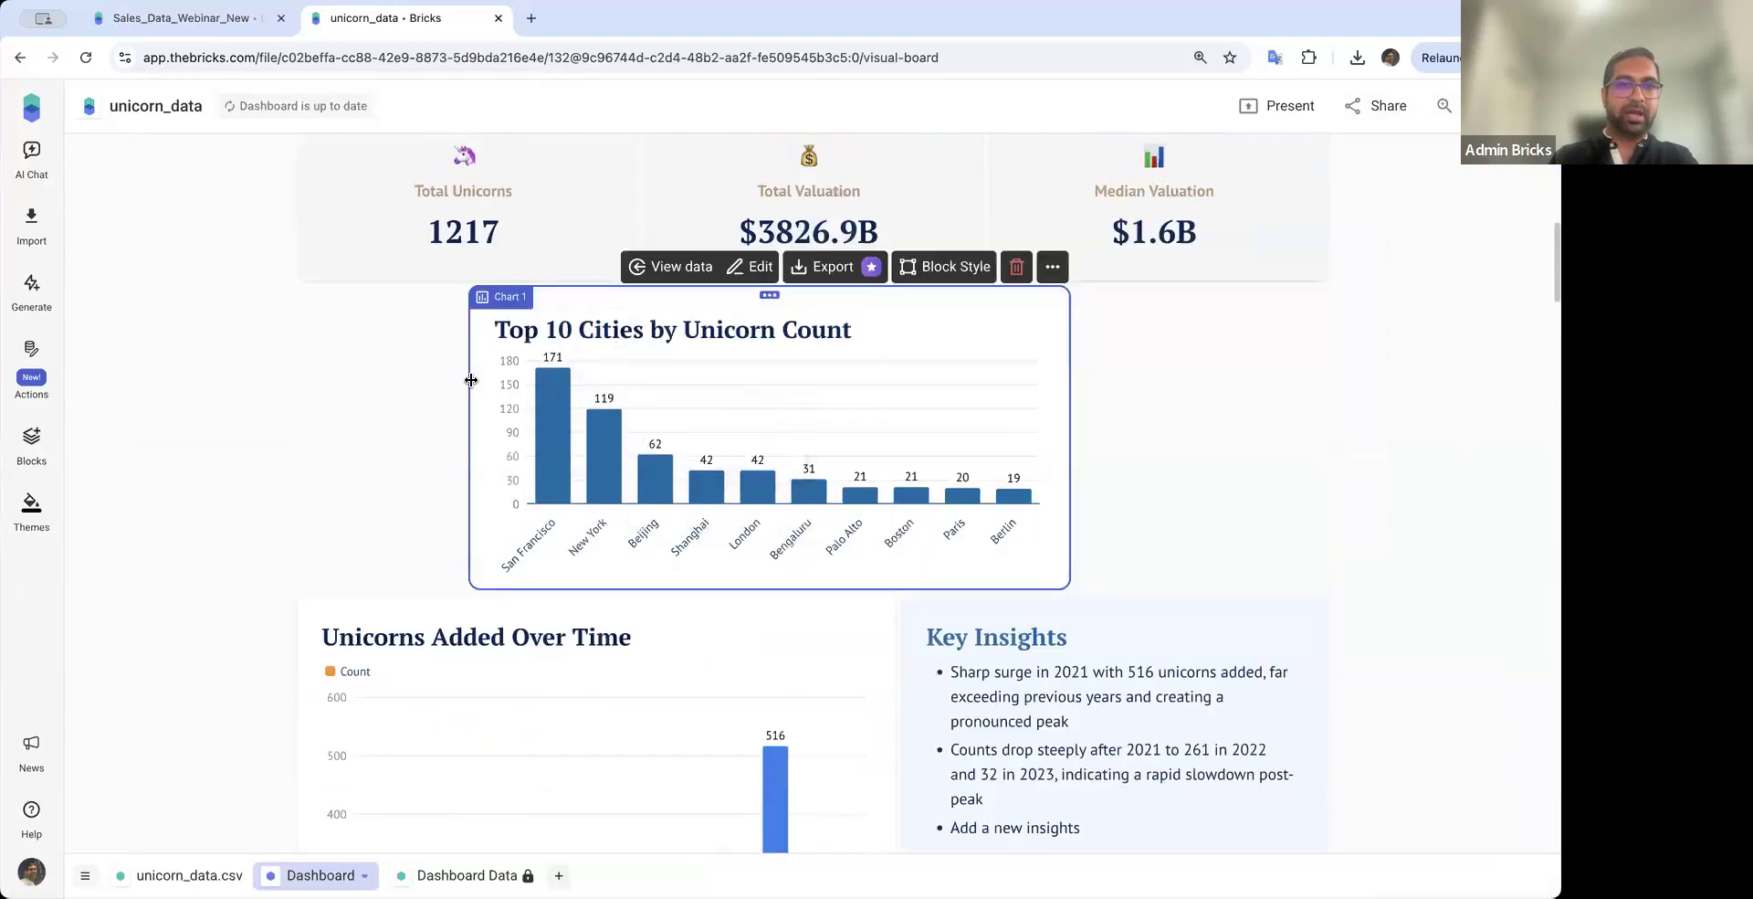
pyautogui.moveTo(1070, 406); pyautogui.dragTo(1330, 402)
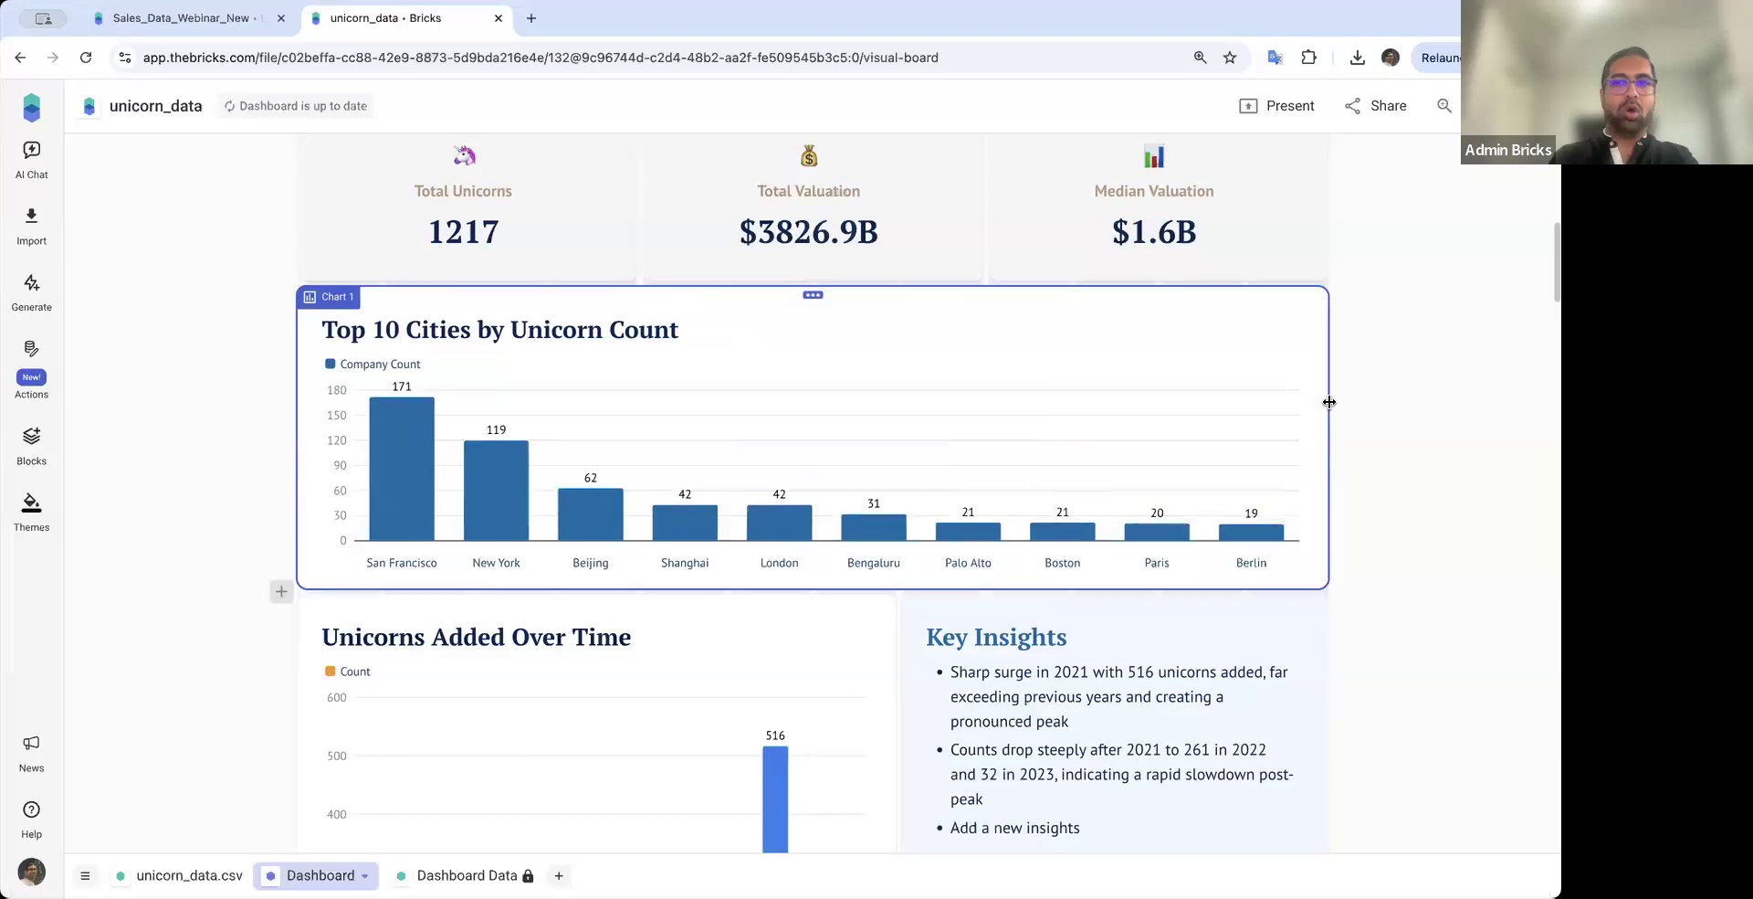
# Increase the height of the Top 10 Cities by Unicorn Count chart
pyautogui.click(894, 584)
pyautogui.moveTo(893, 586); pyautogui.dragTo(895, 738)
pyautogui.click(1504, 423)
pyautogui.scroll(-2, 1165, 532)
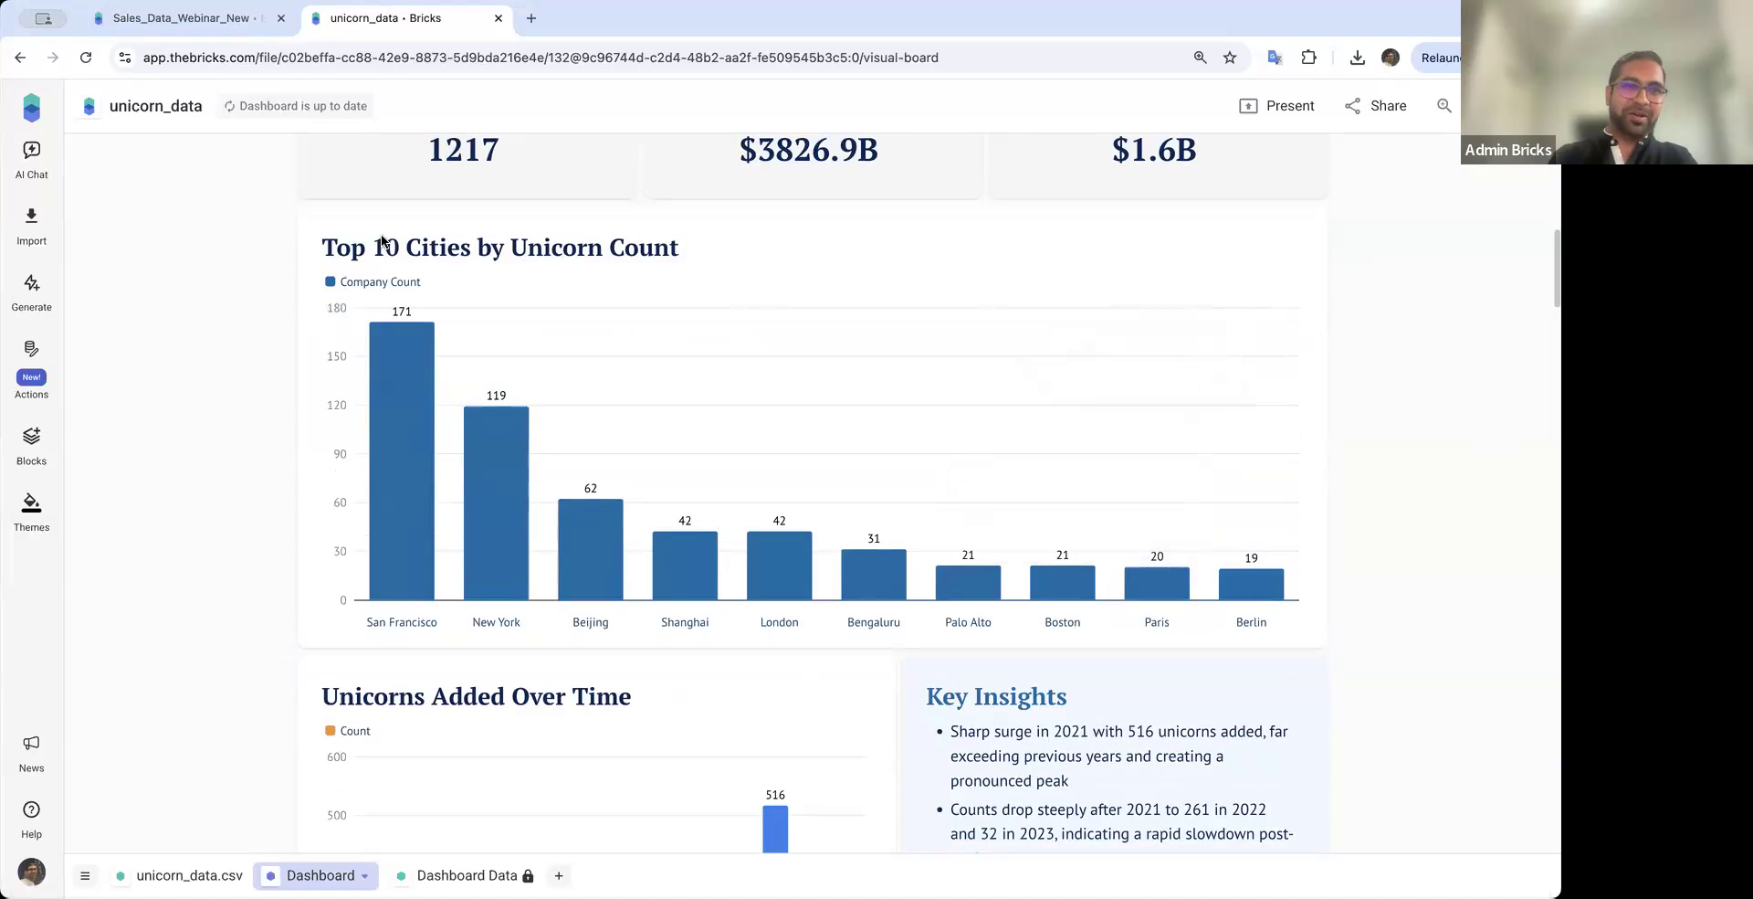
# Ask the AI chat to "Create a chart for industry vs numnber of companies"
pyautogui.scroll(-1, 208, 253)
pyautogui.click(31, 157)
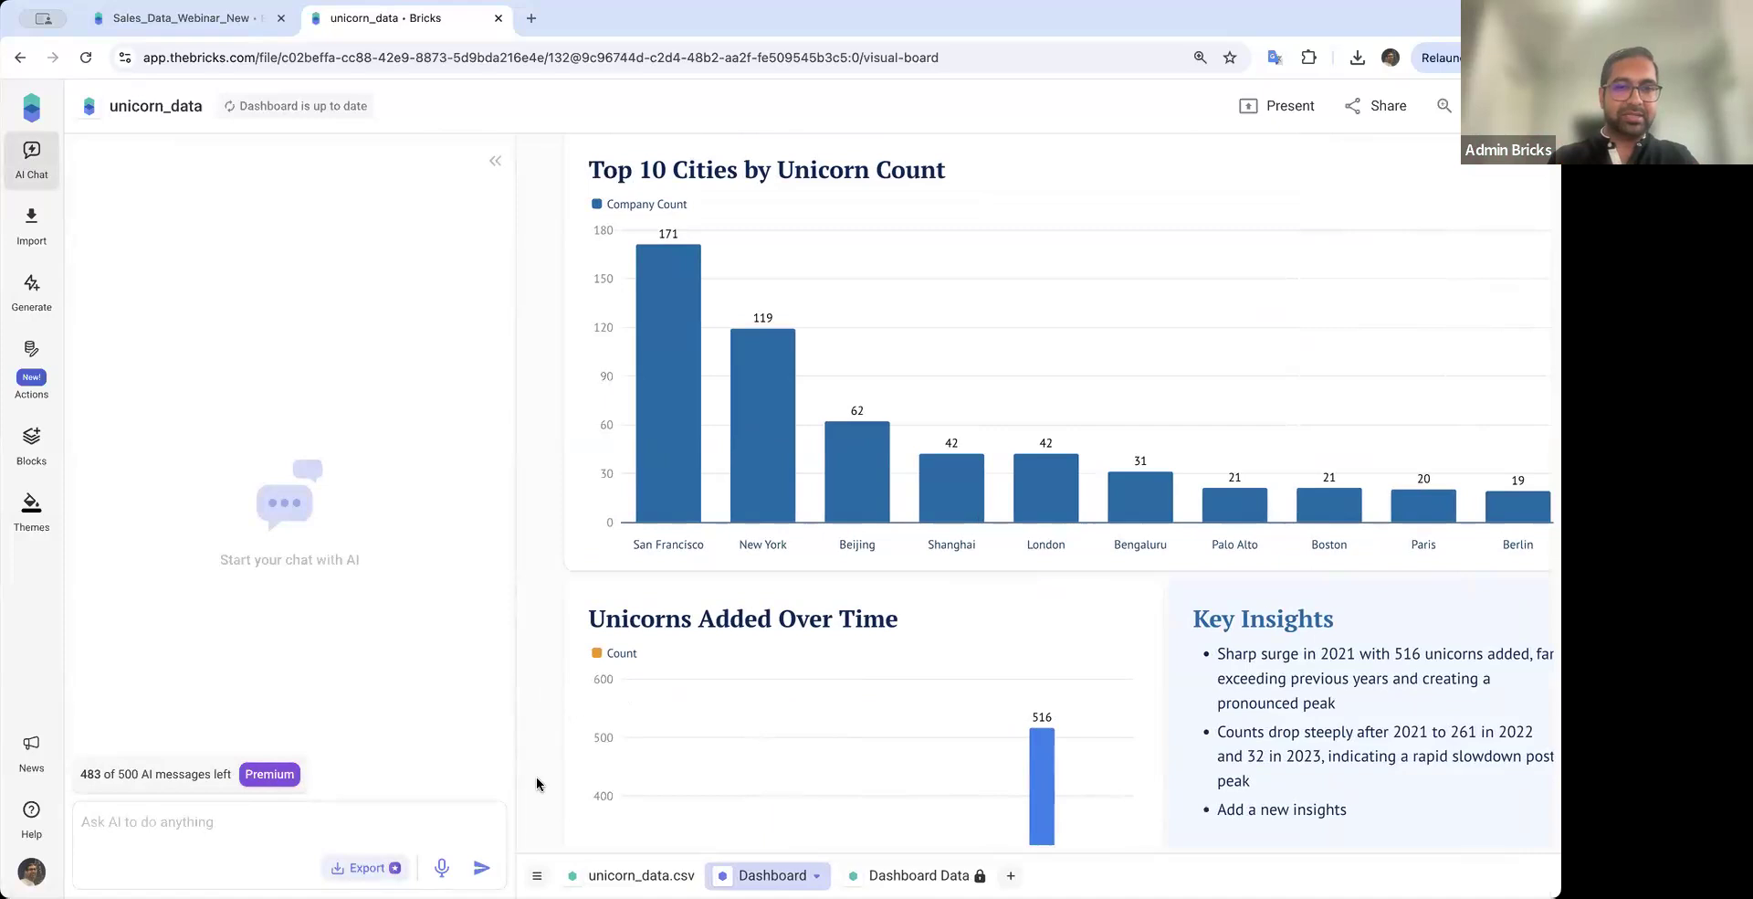
pyautogui.scroll(-15, 539, 777)
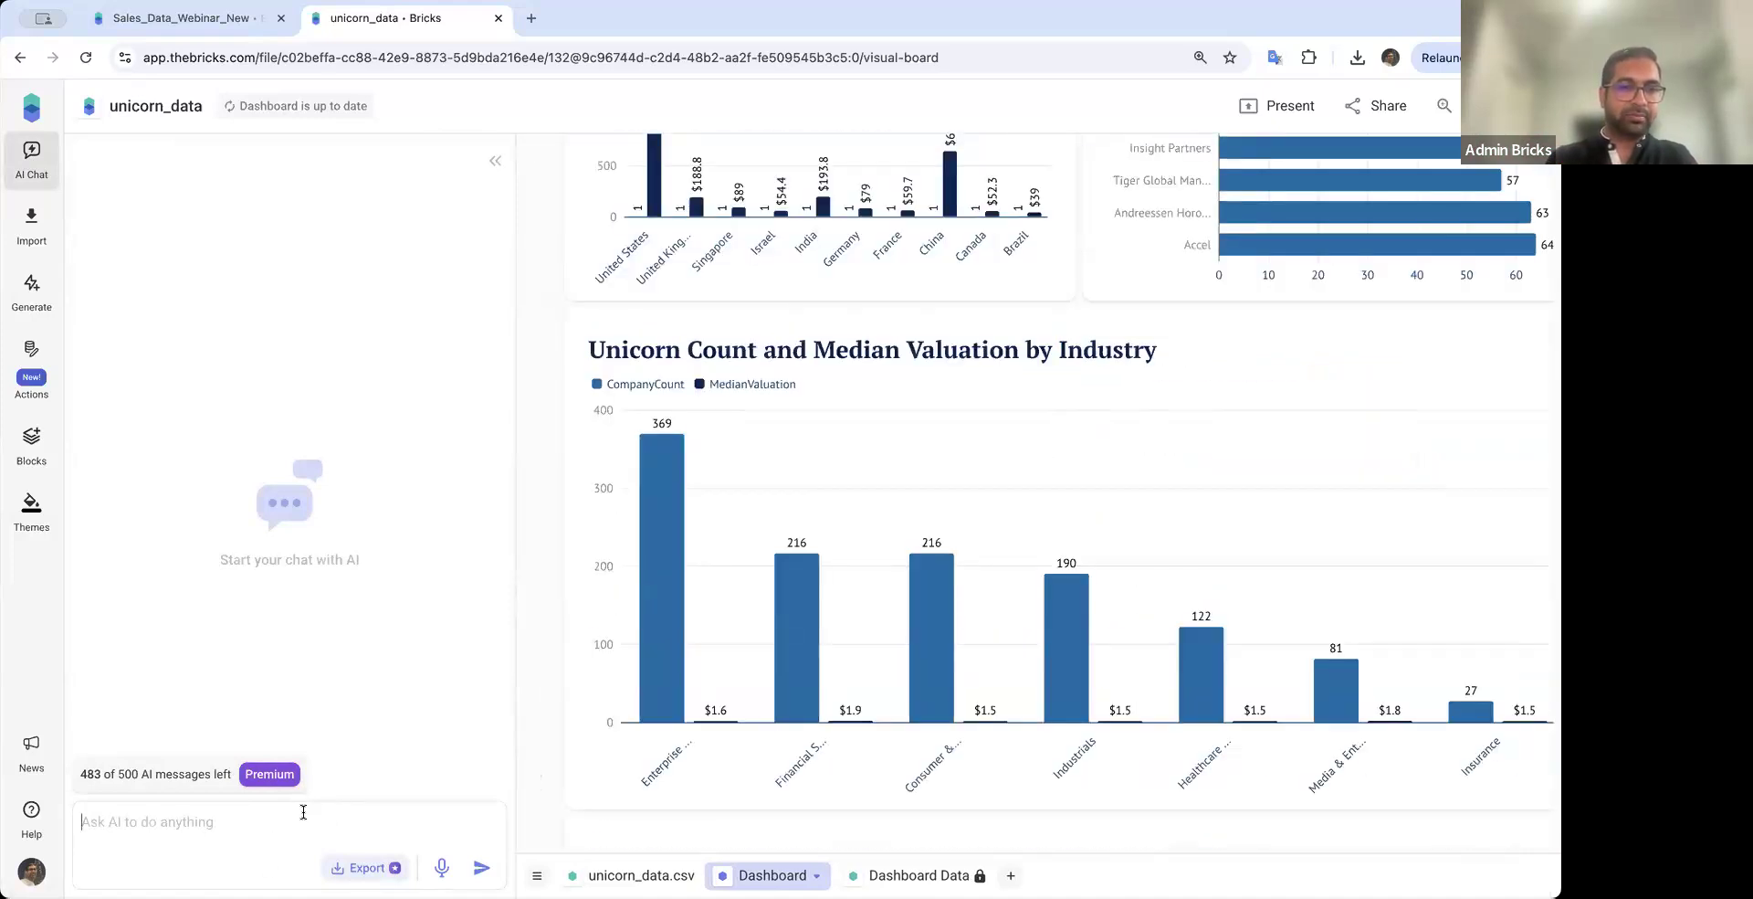
pyautogui.write('Create a chart')
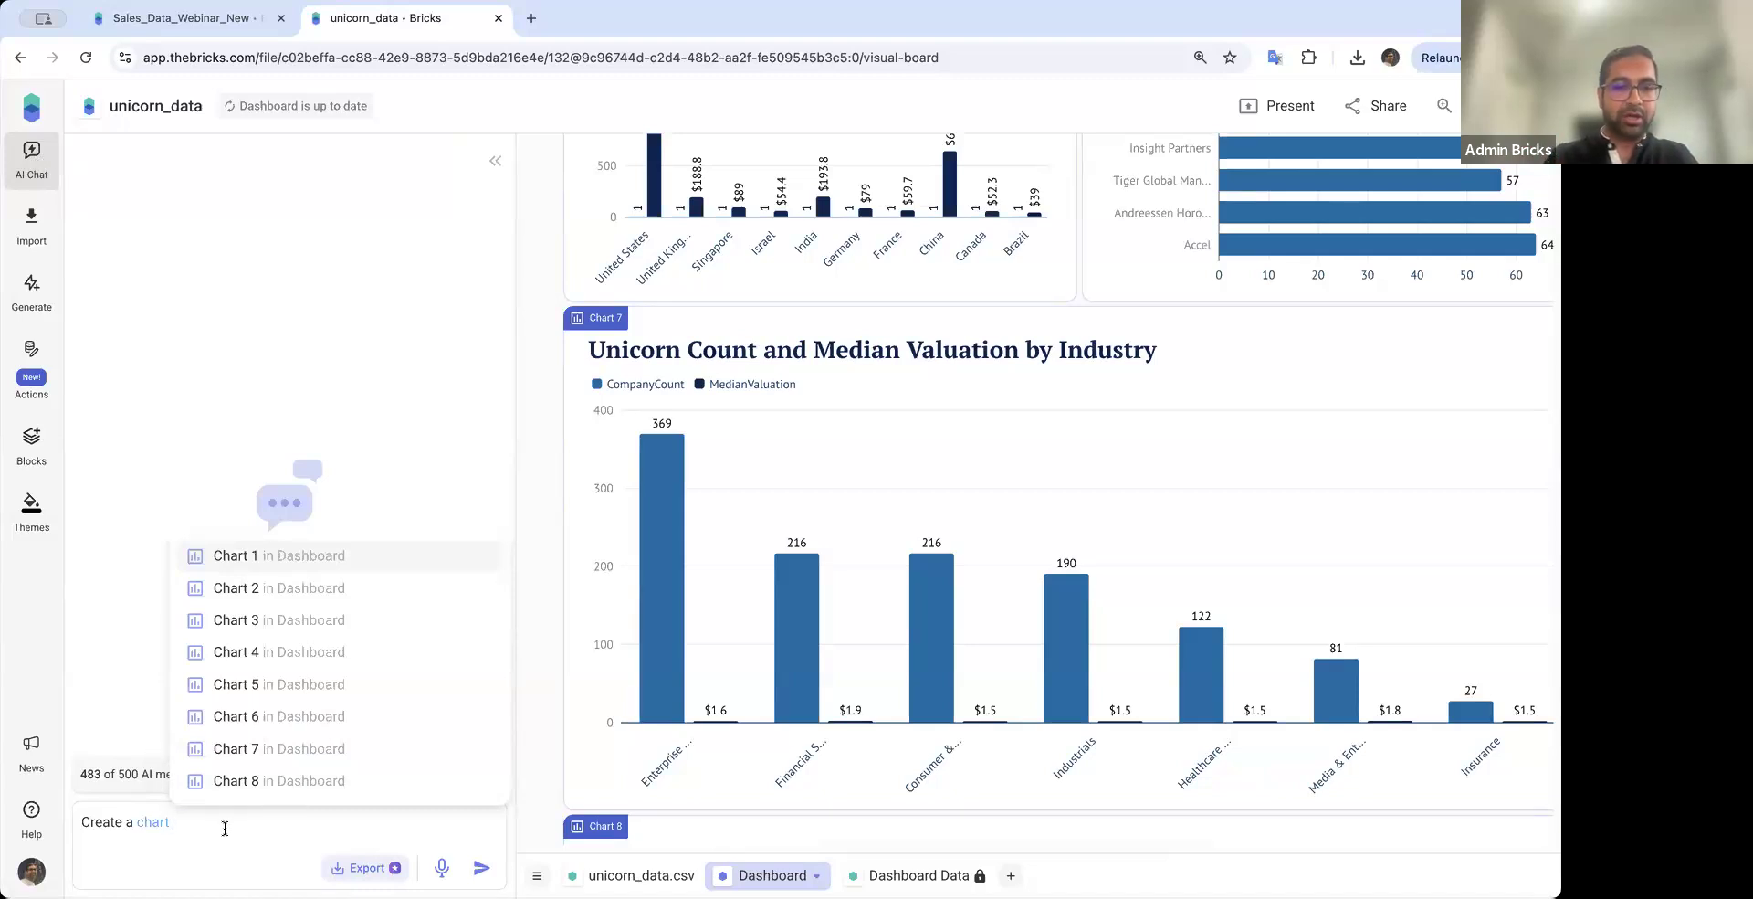
pyautogui.write('for ')
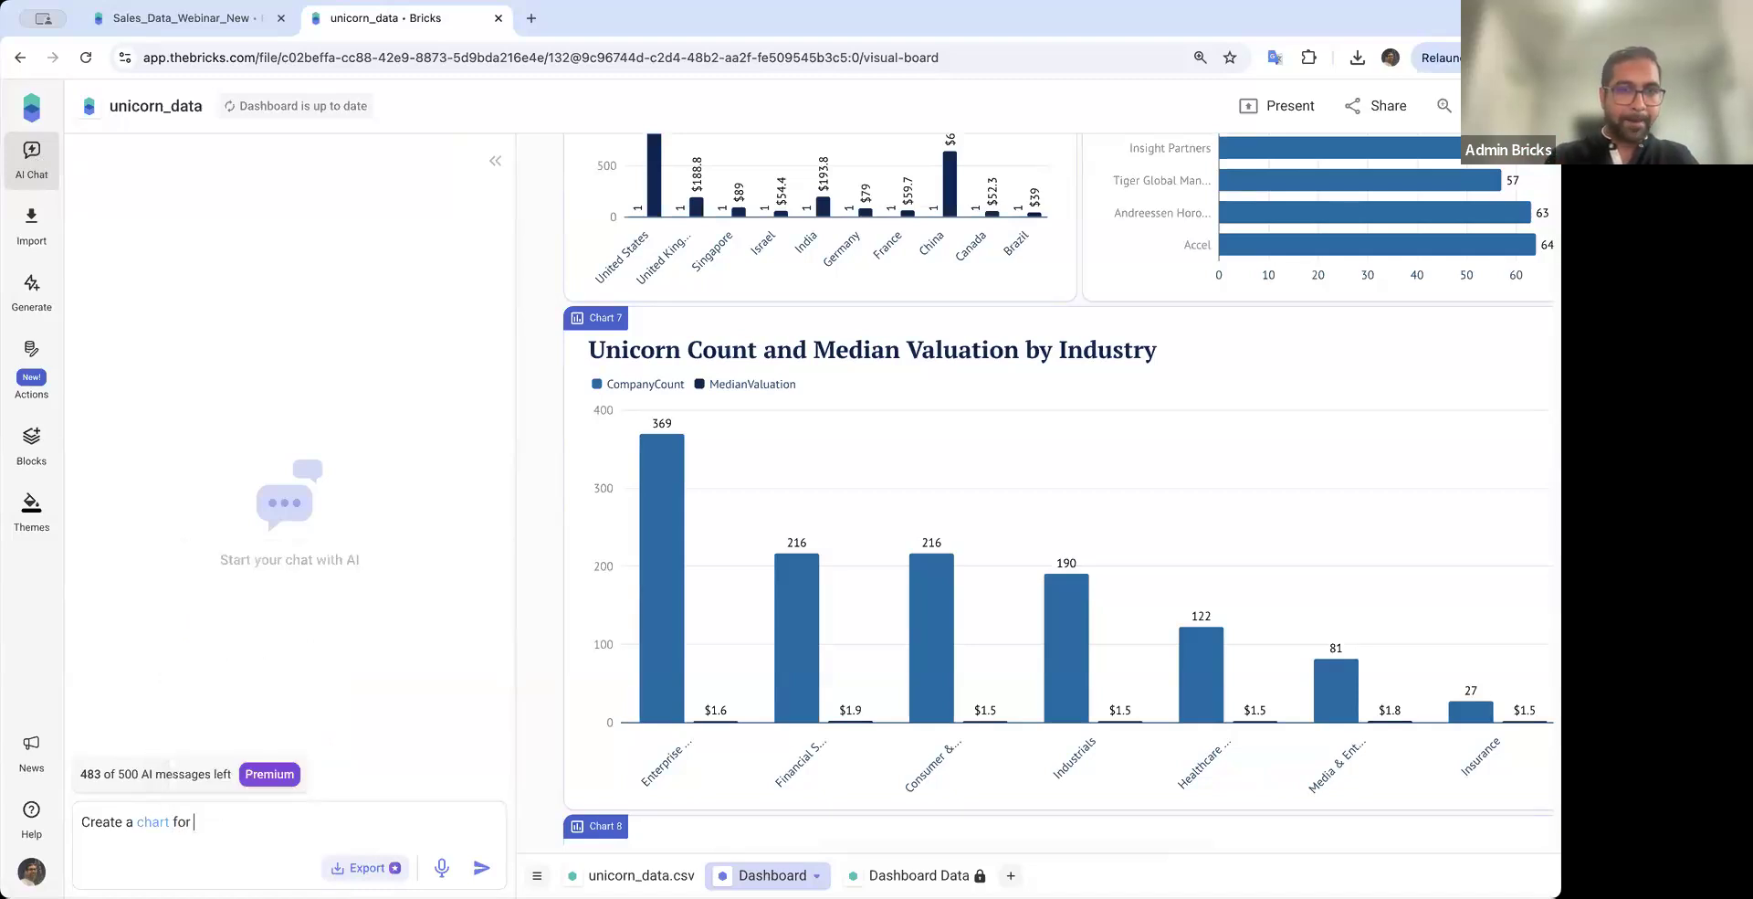
pyautogui.write('un')
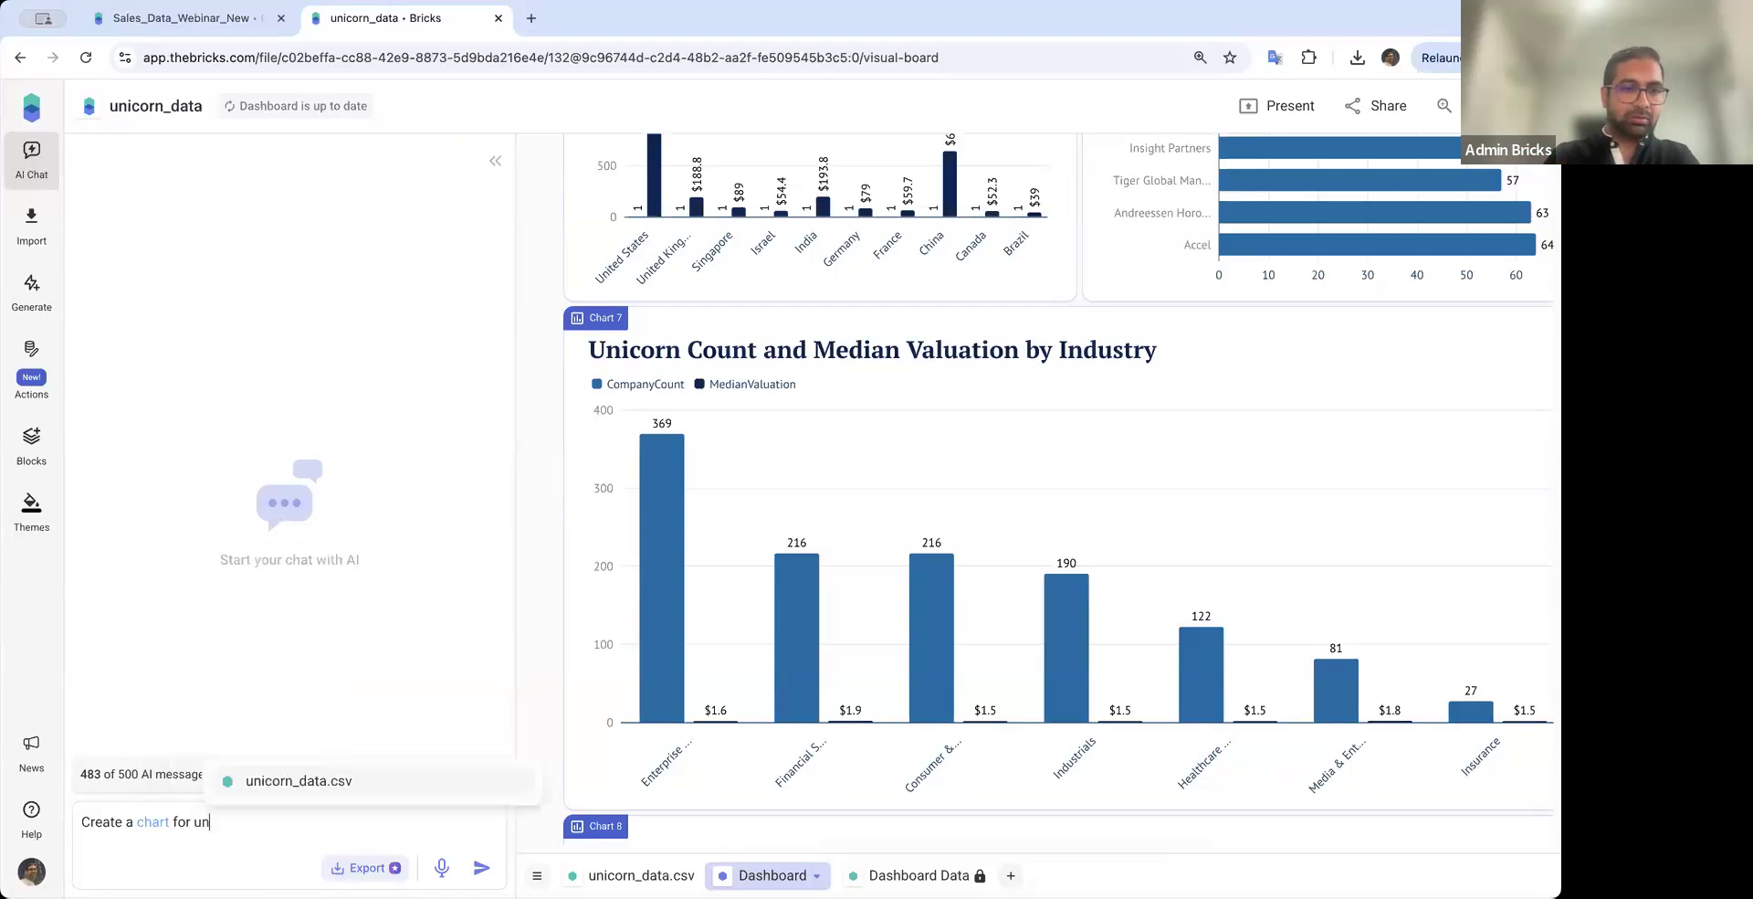
pyautogui.press('BackSpace')
pyautogui.press('BackSpace')
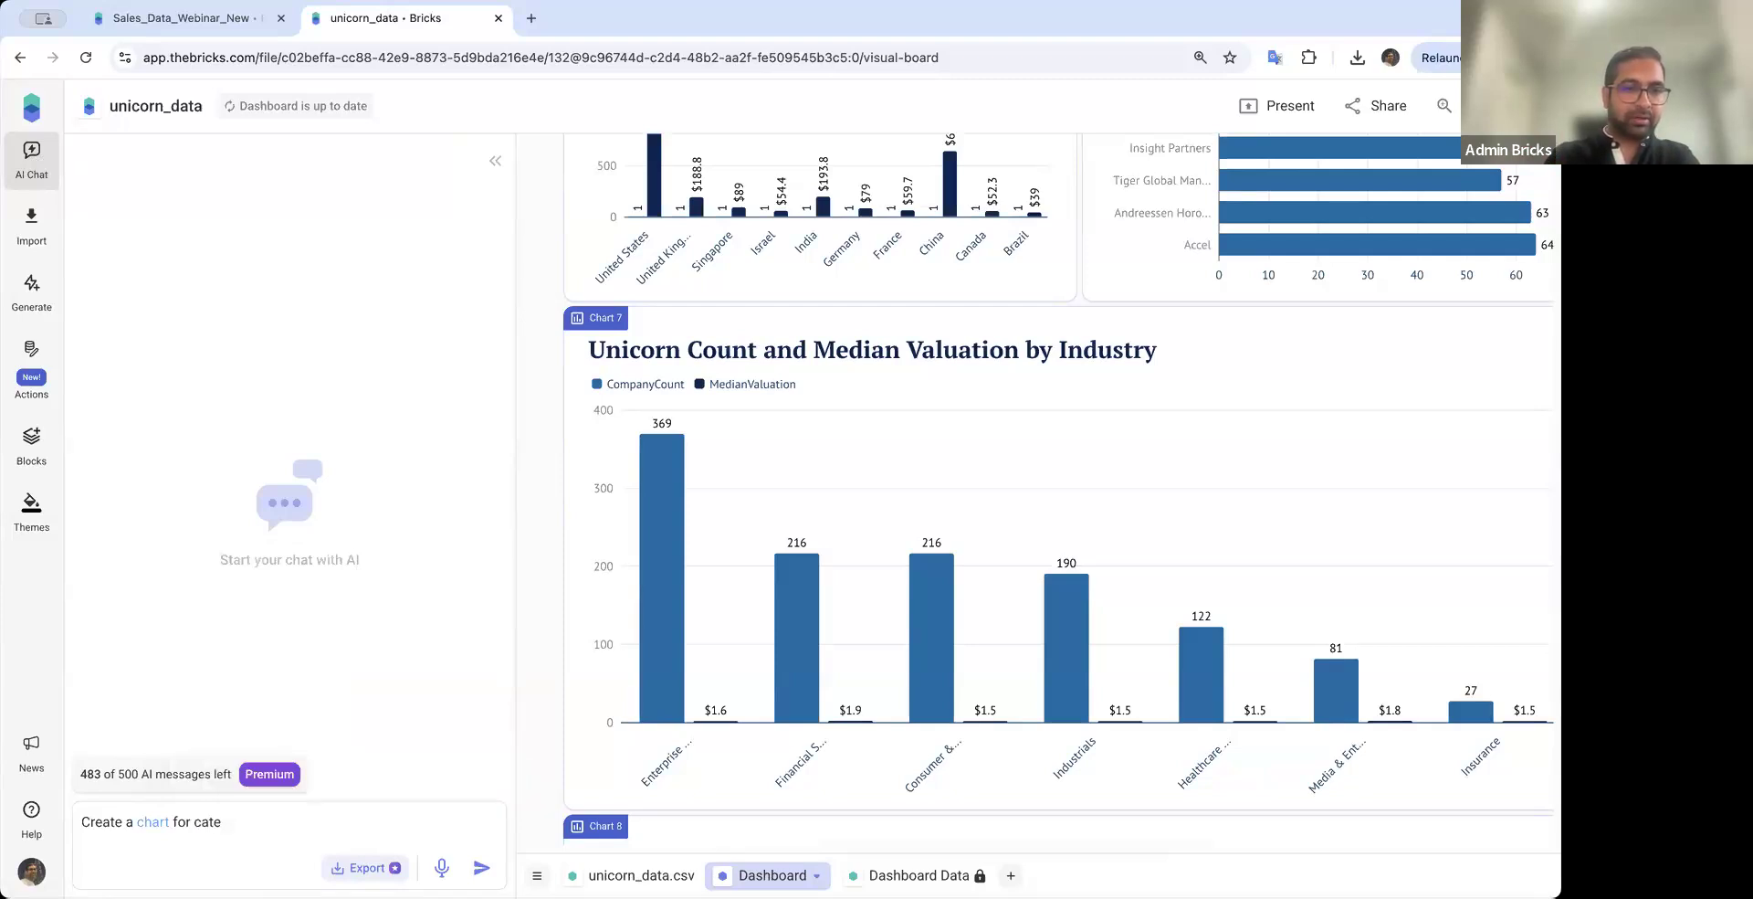
pyautogui.write('in')
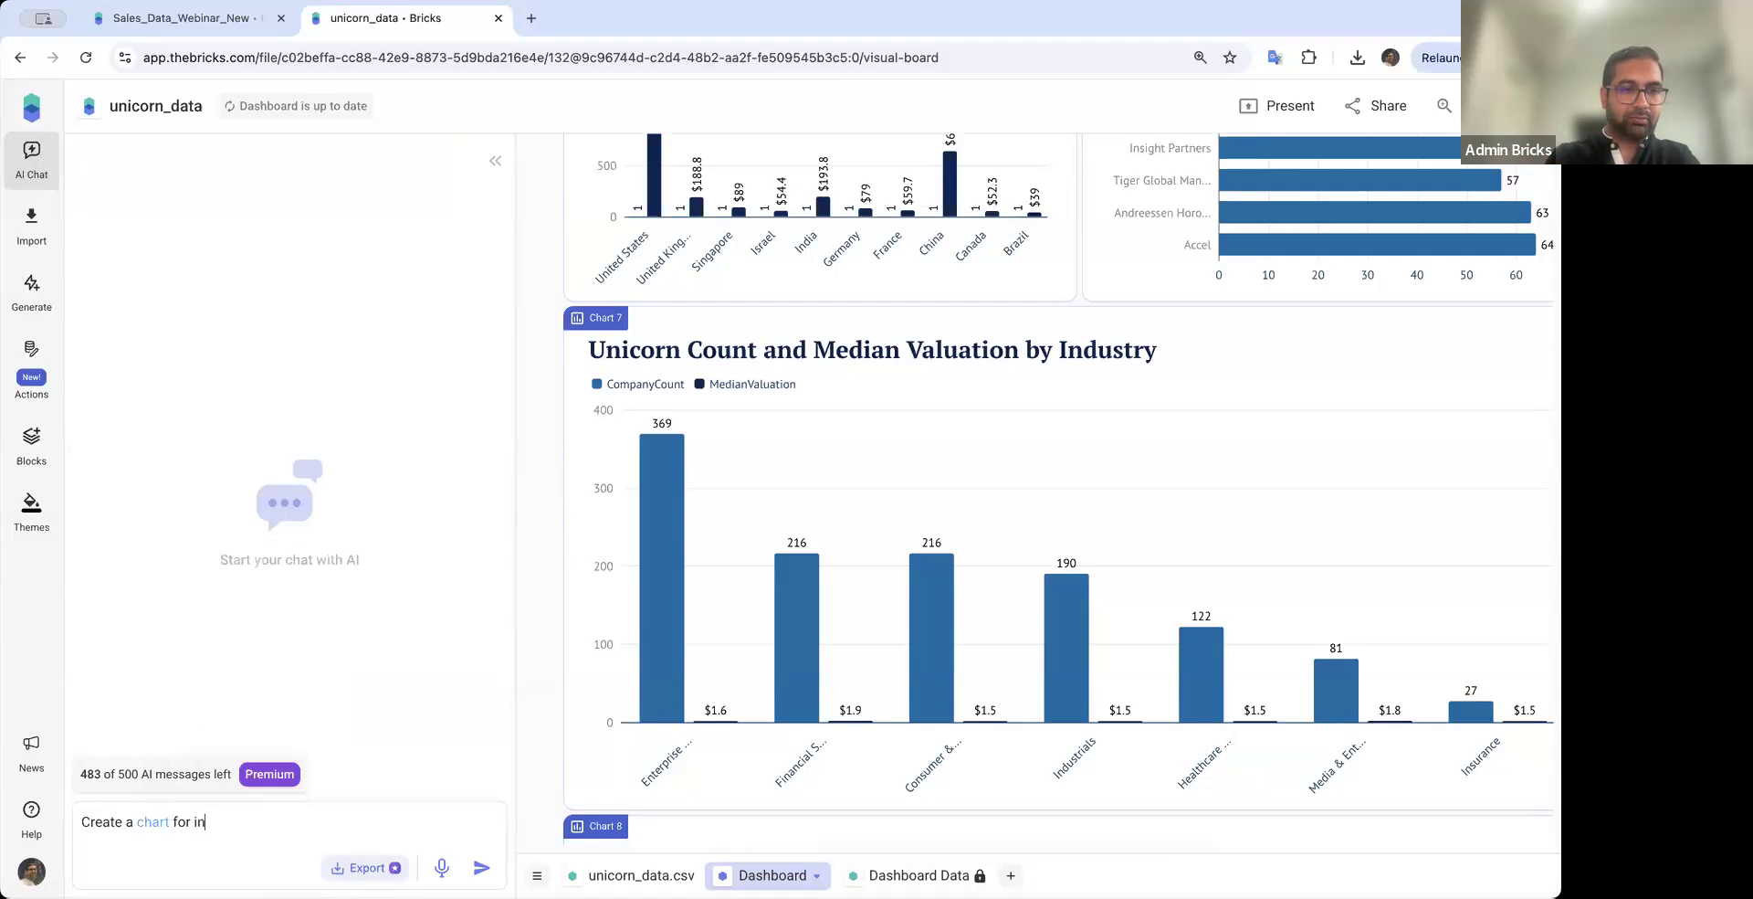
pyautogui.write('dustry')
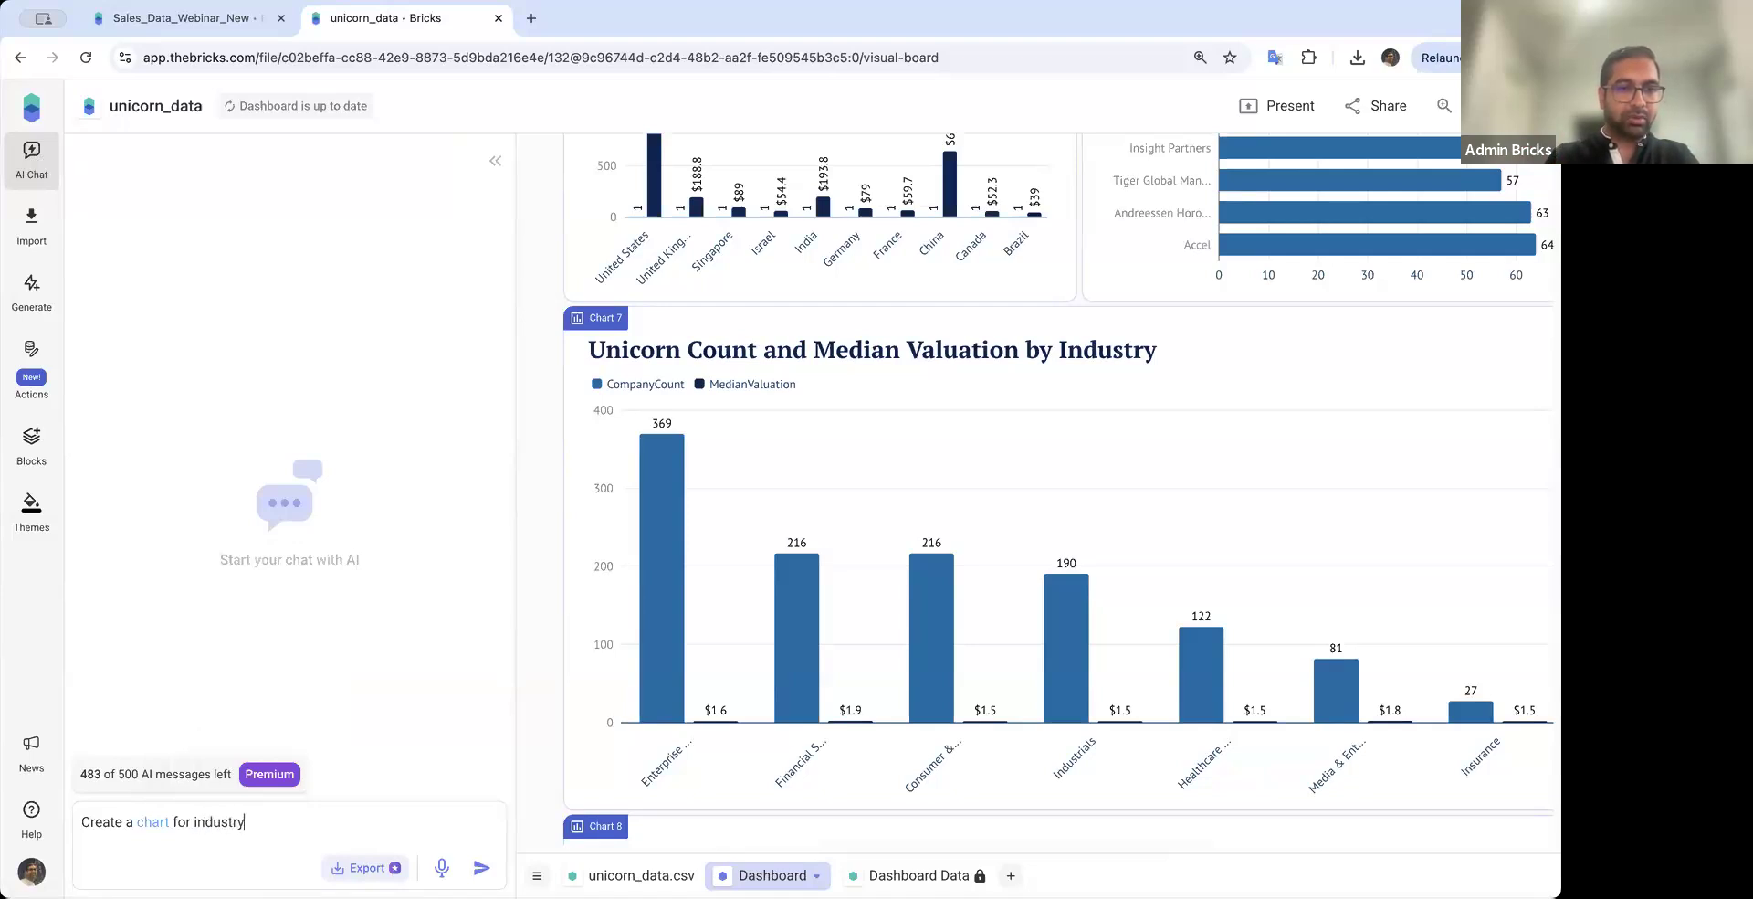
pyautogui.write(' vs numnber of companies')
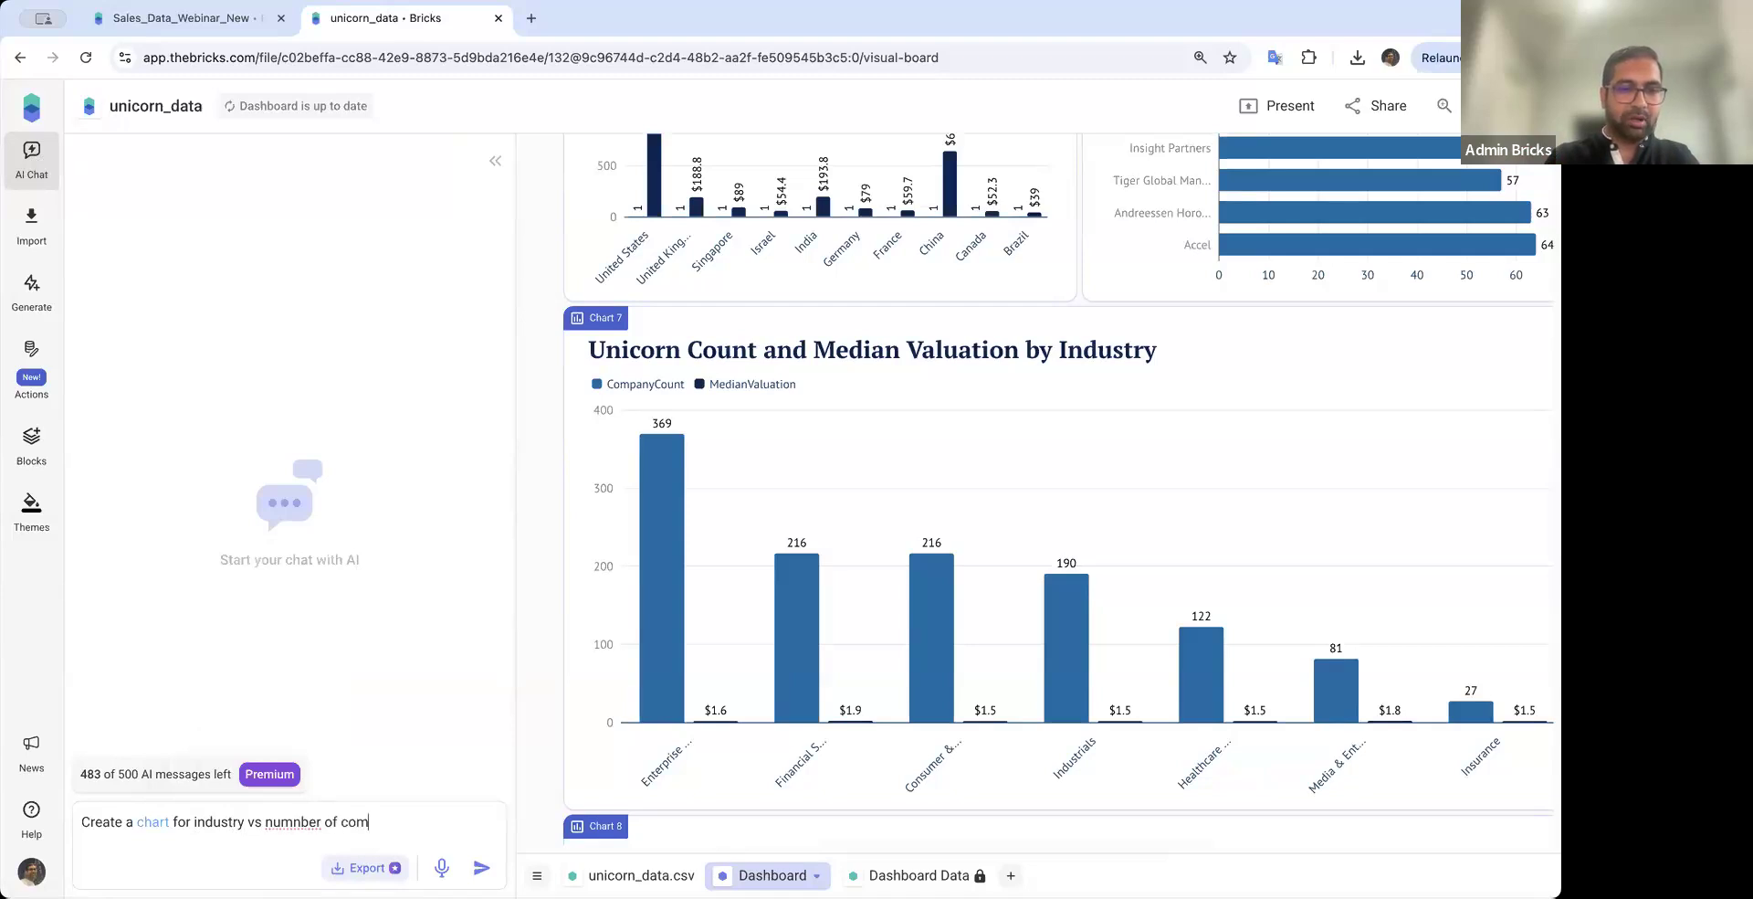
pyautogui.press('Return')
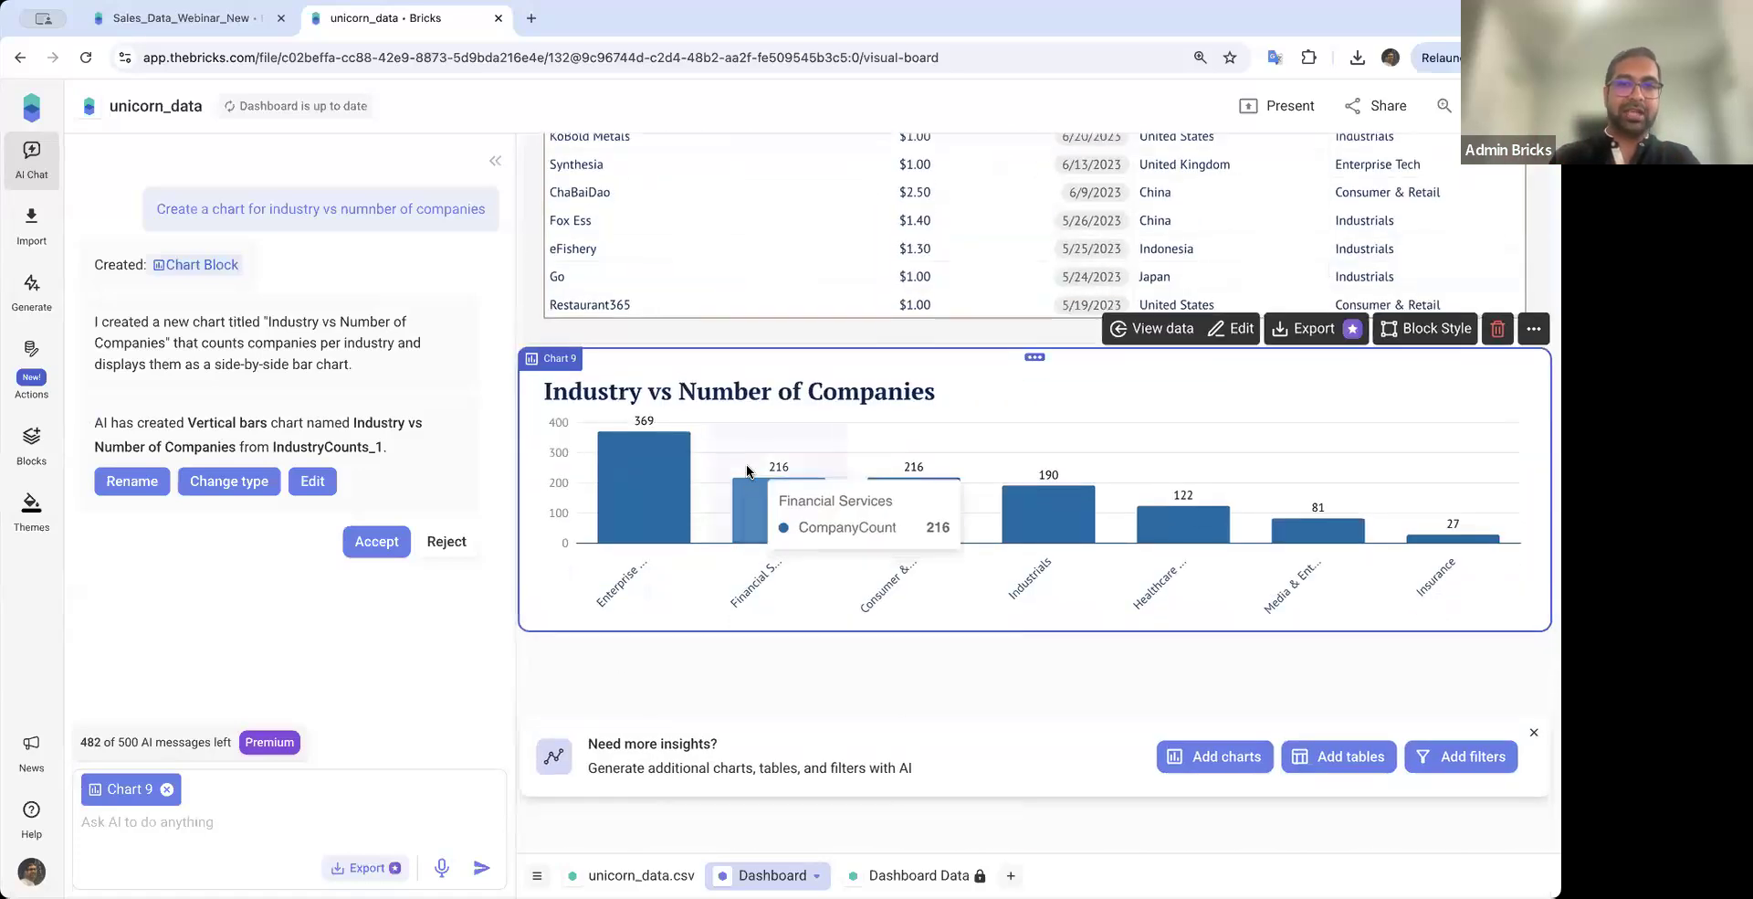
# Make the new Industry vs Number of Companies chart taller at the end of the dashboard
pyautogui.scroll(-2, 744, 464)
pyautogui.moveTo(866, 567); pyautogui.dragTo(864, 614)
pyautogui.scroll(-2, 886, 434)
pyautogui.scroll(-1, 886, 435)
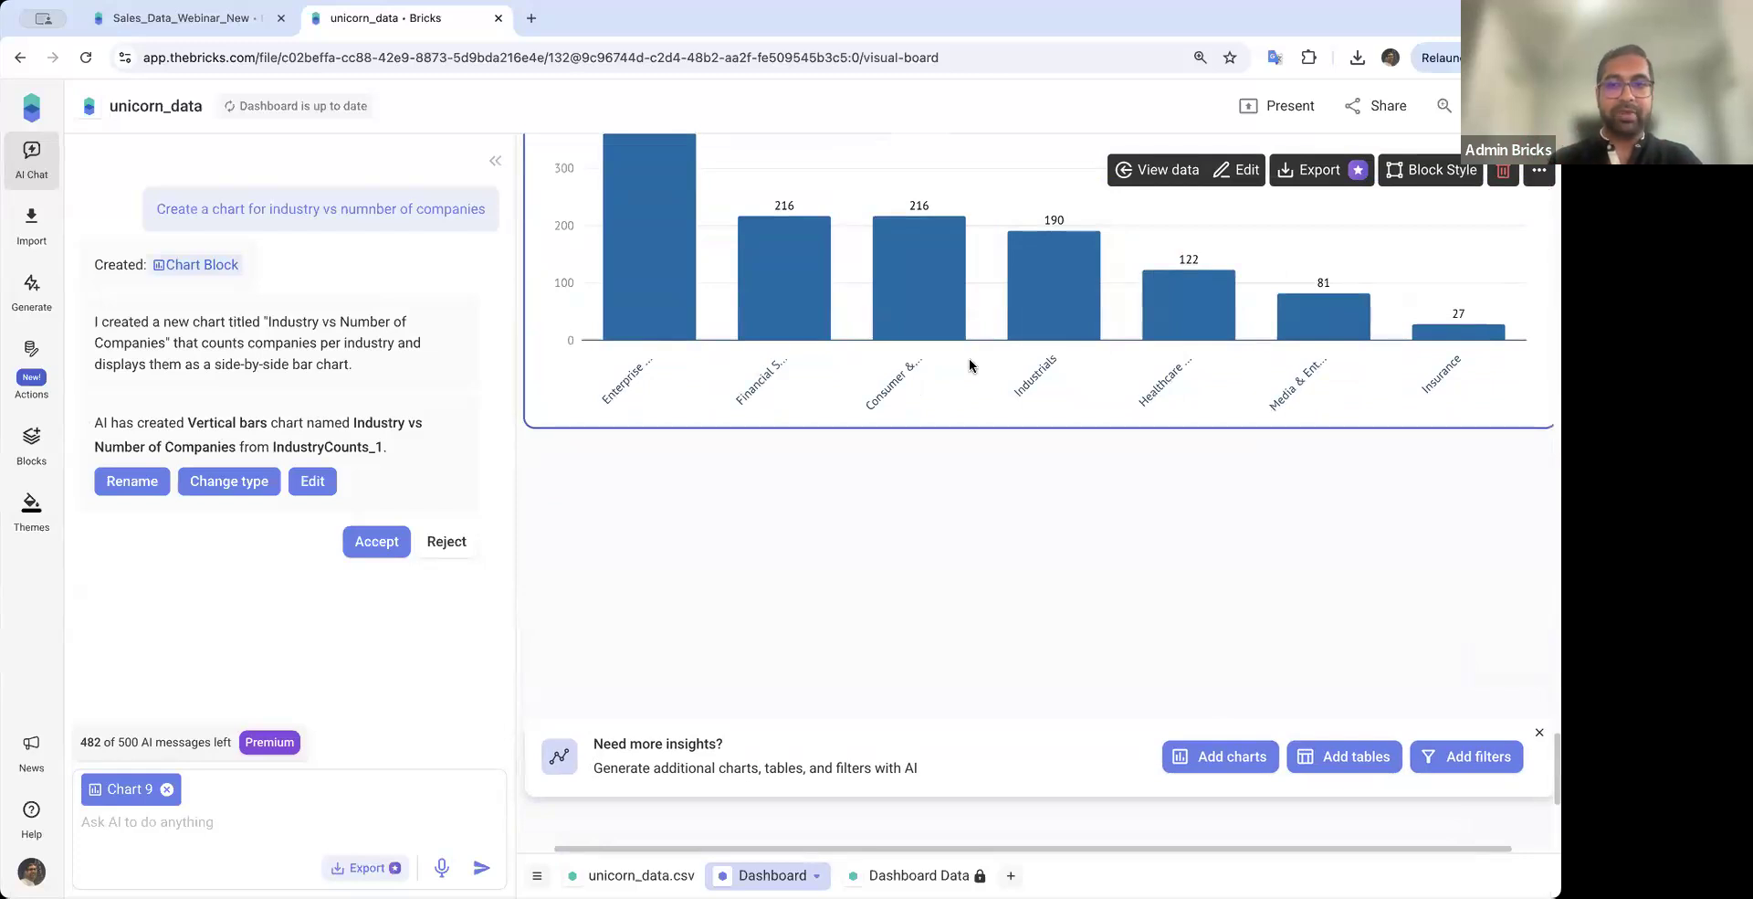
pyautogui.scroll(-2, 914, 521)
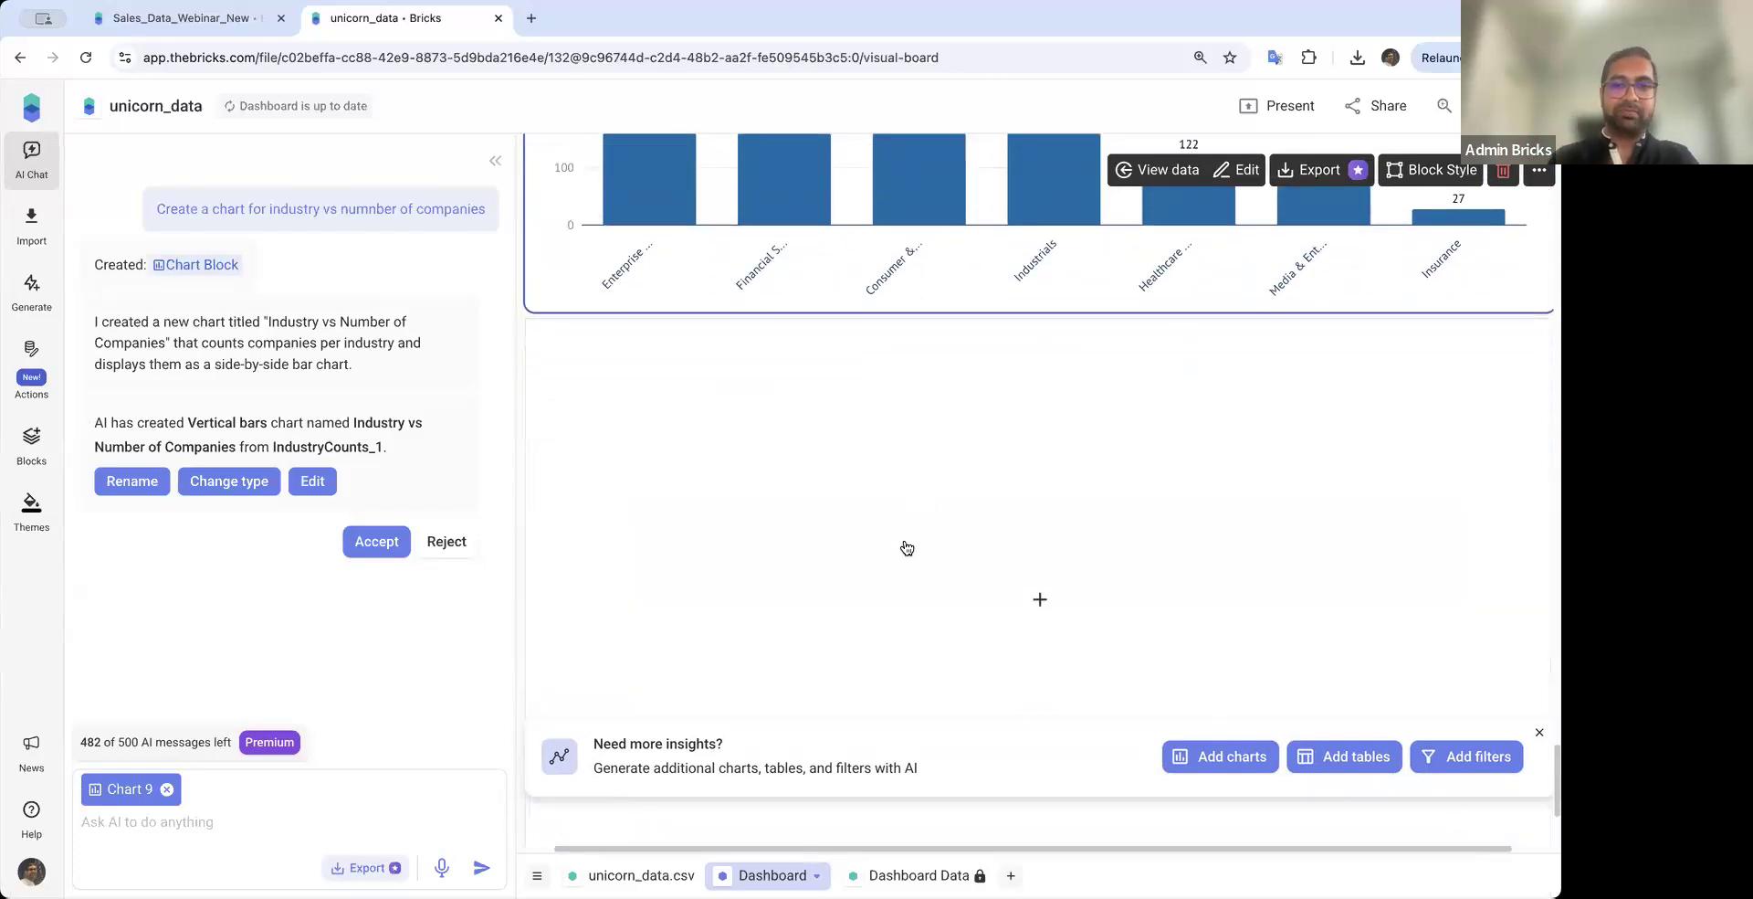
# Generate additional chart suggestions, select Unicorns Added Per Year by Industry and Top 10 Cities by Total Unicorn Valuation, and accept the AI changes
pyautogui.click(1202, 760)
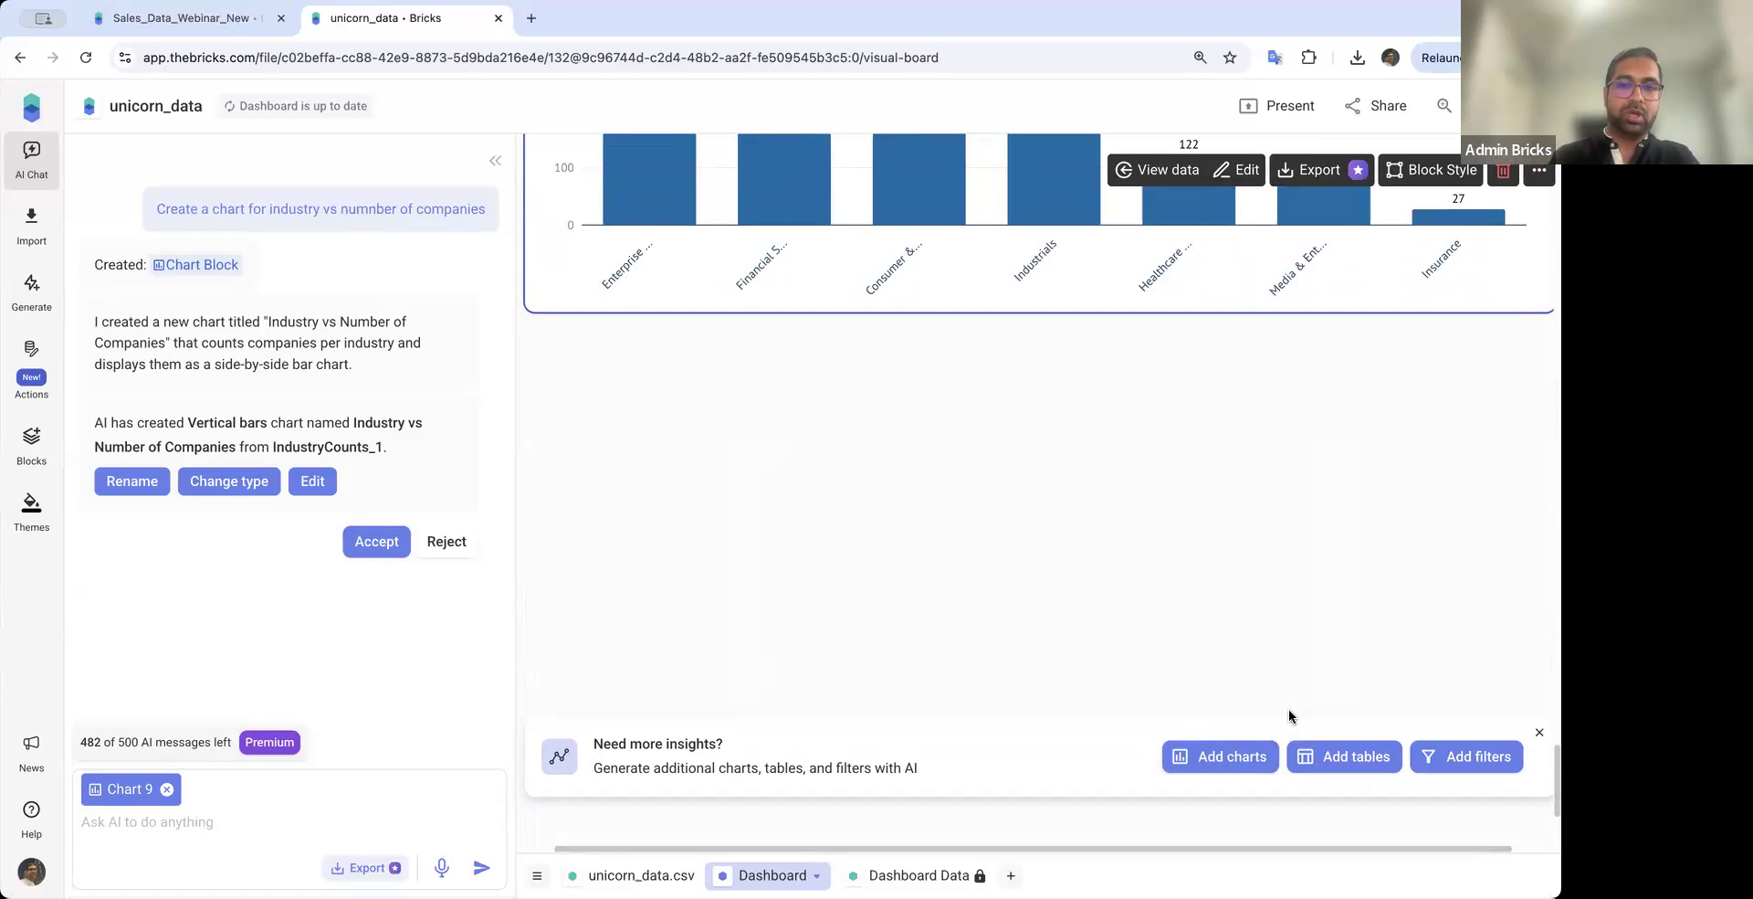
pyautogui.click(1229, 763)
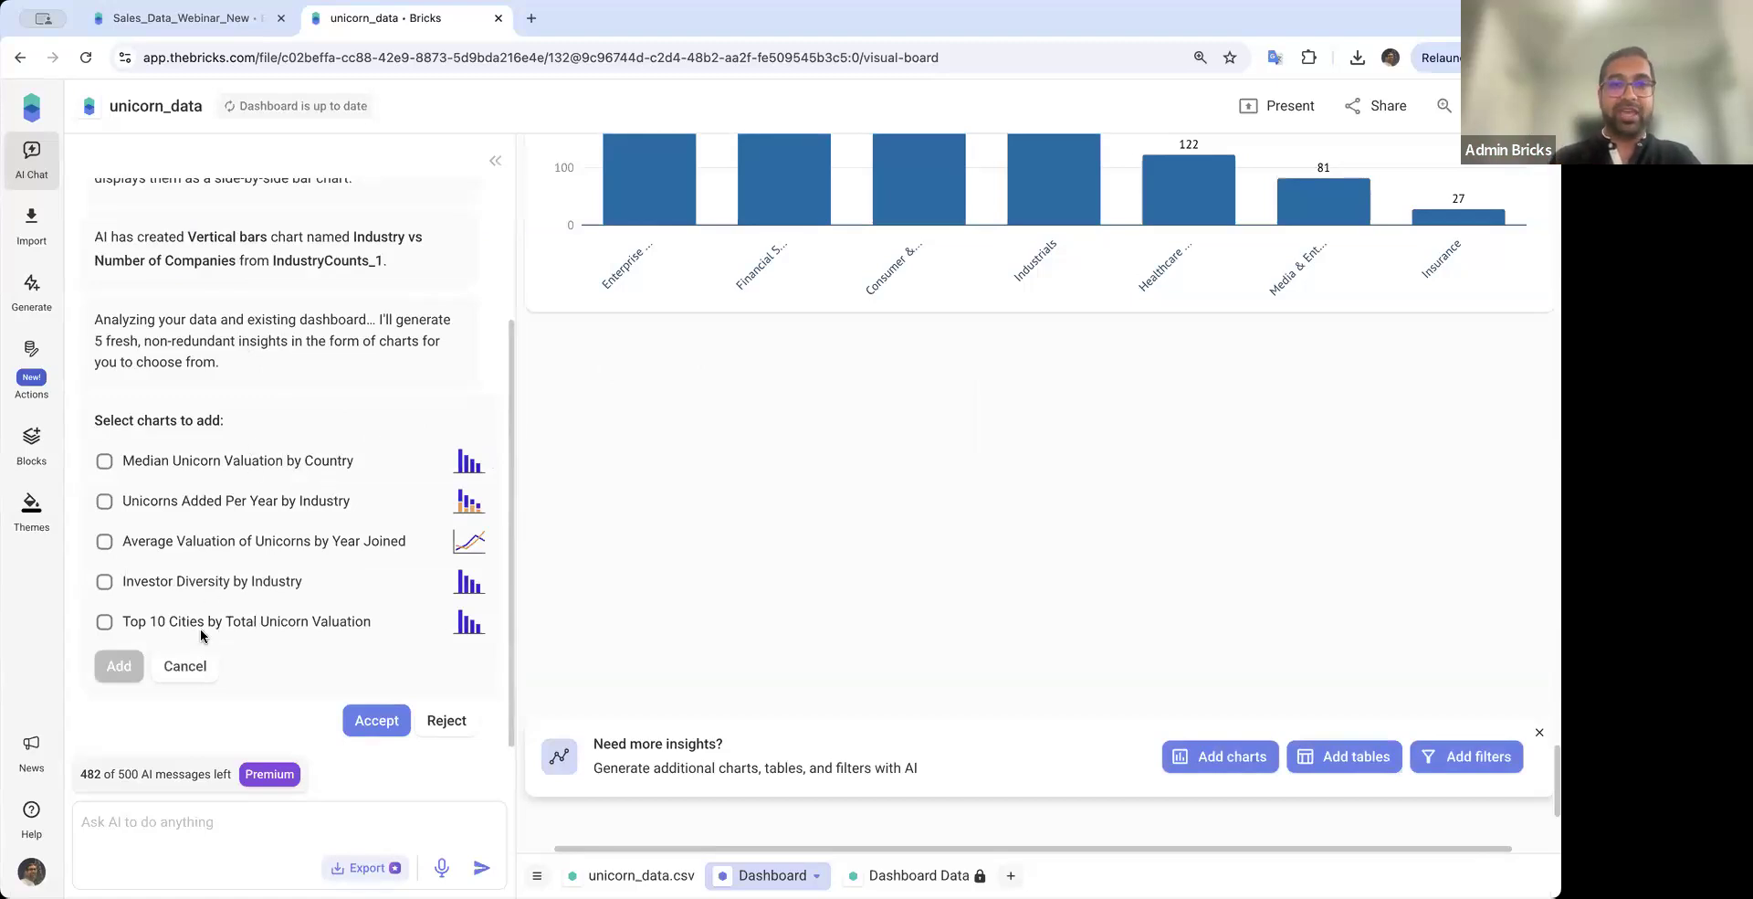
pyautogui.click(104, 622)
pyautogui.click(104, 504)
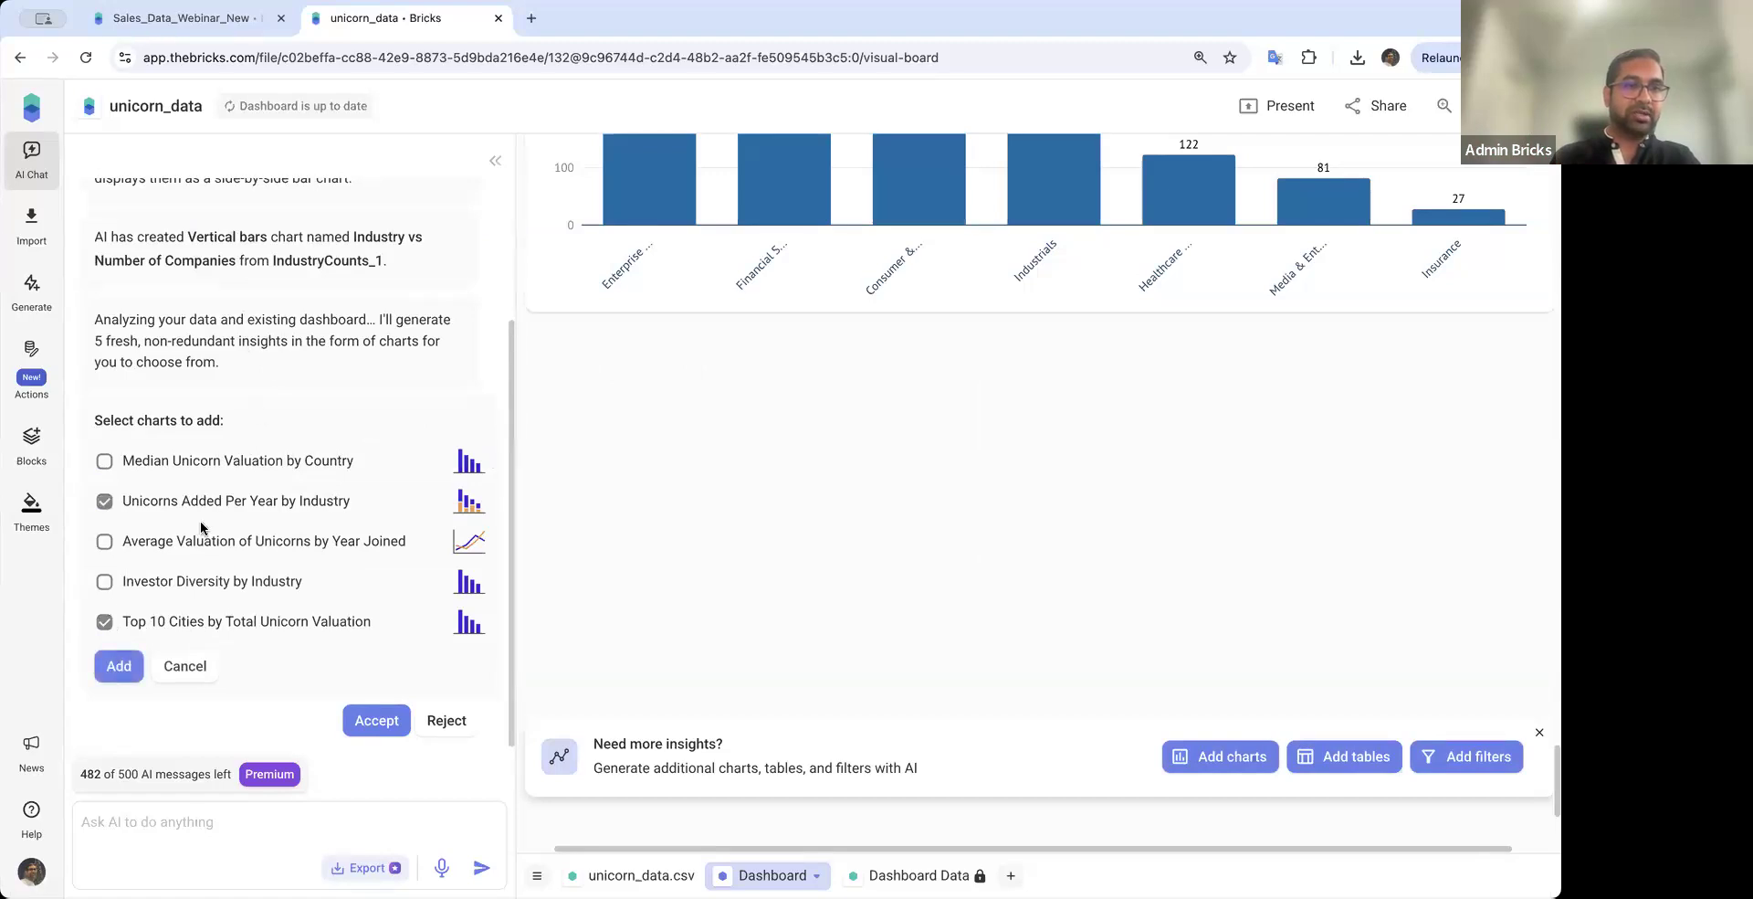
pyautogui.click(377, 721)
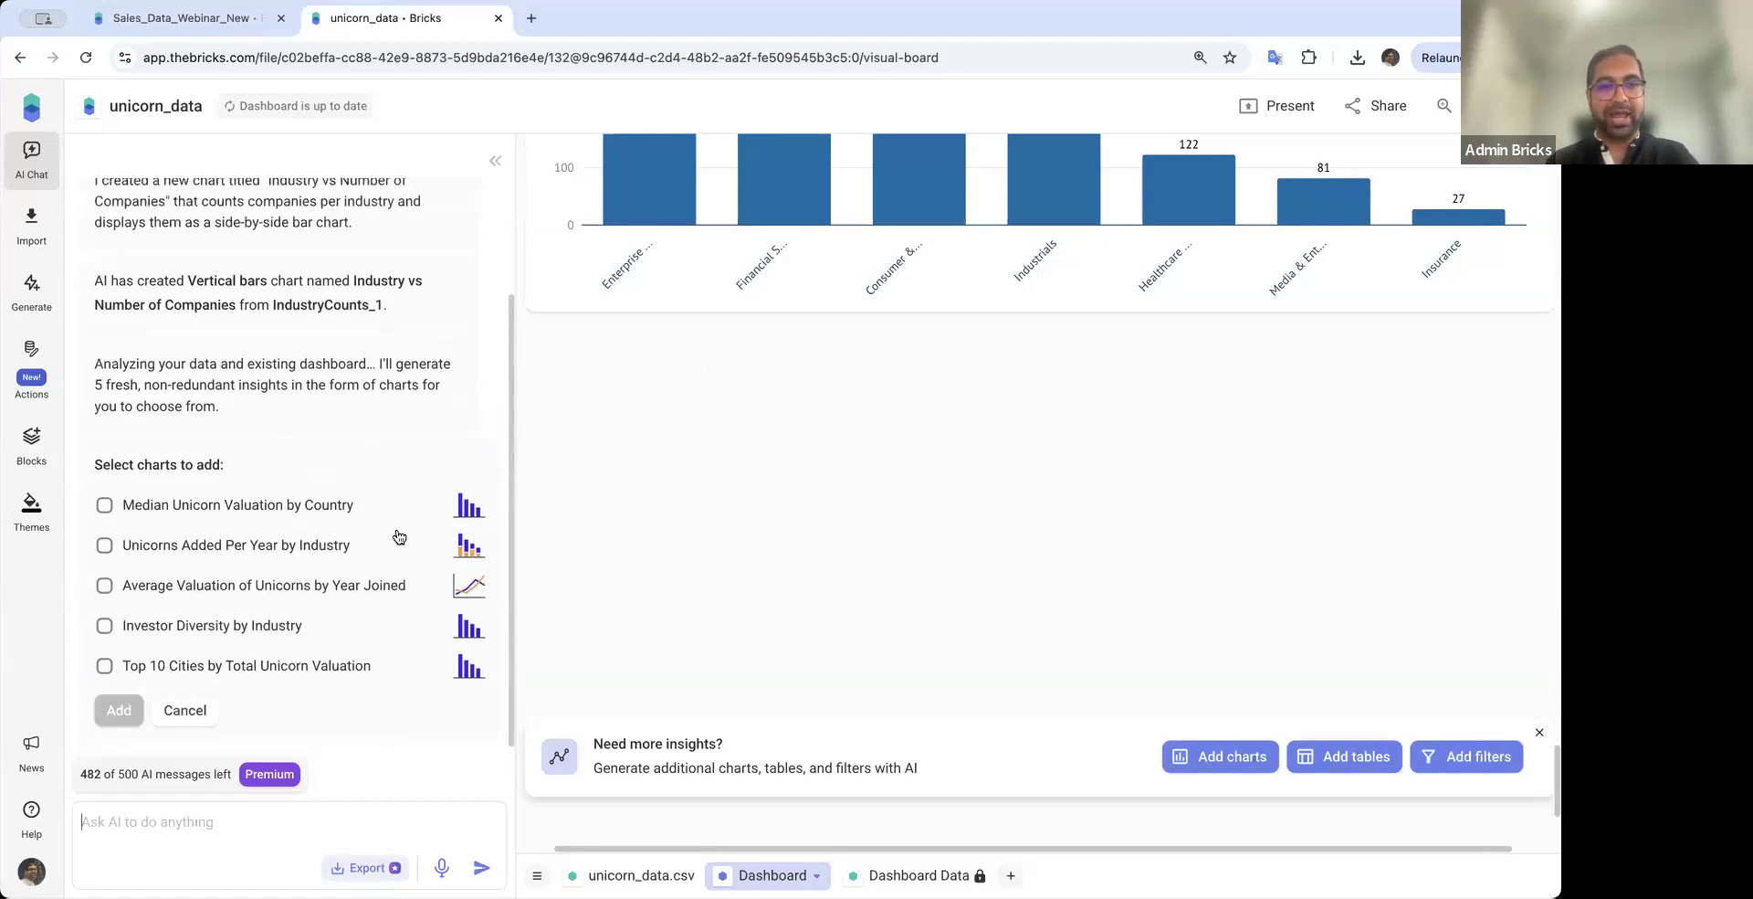
pyautogui.scroll(-3, 864, 484)
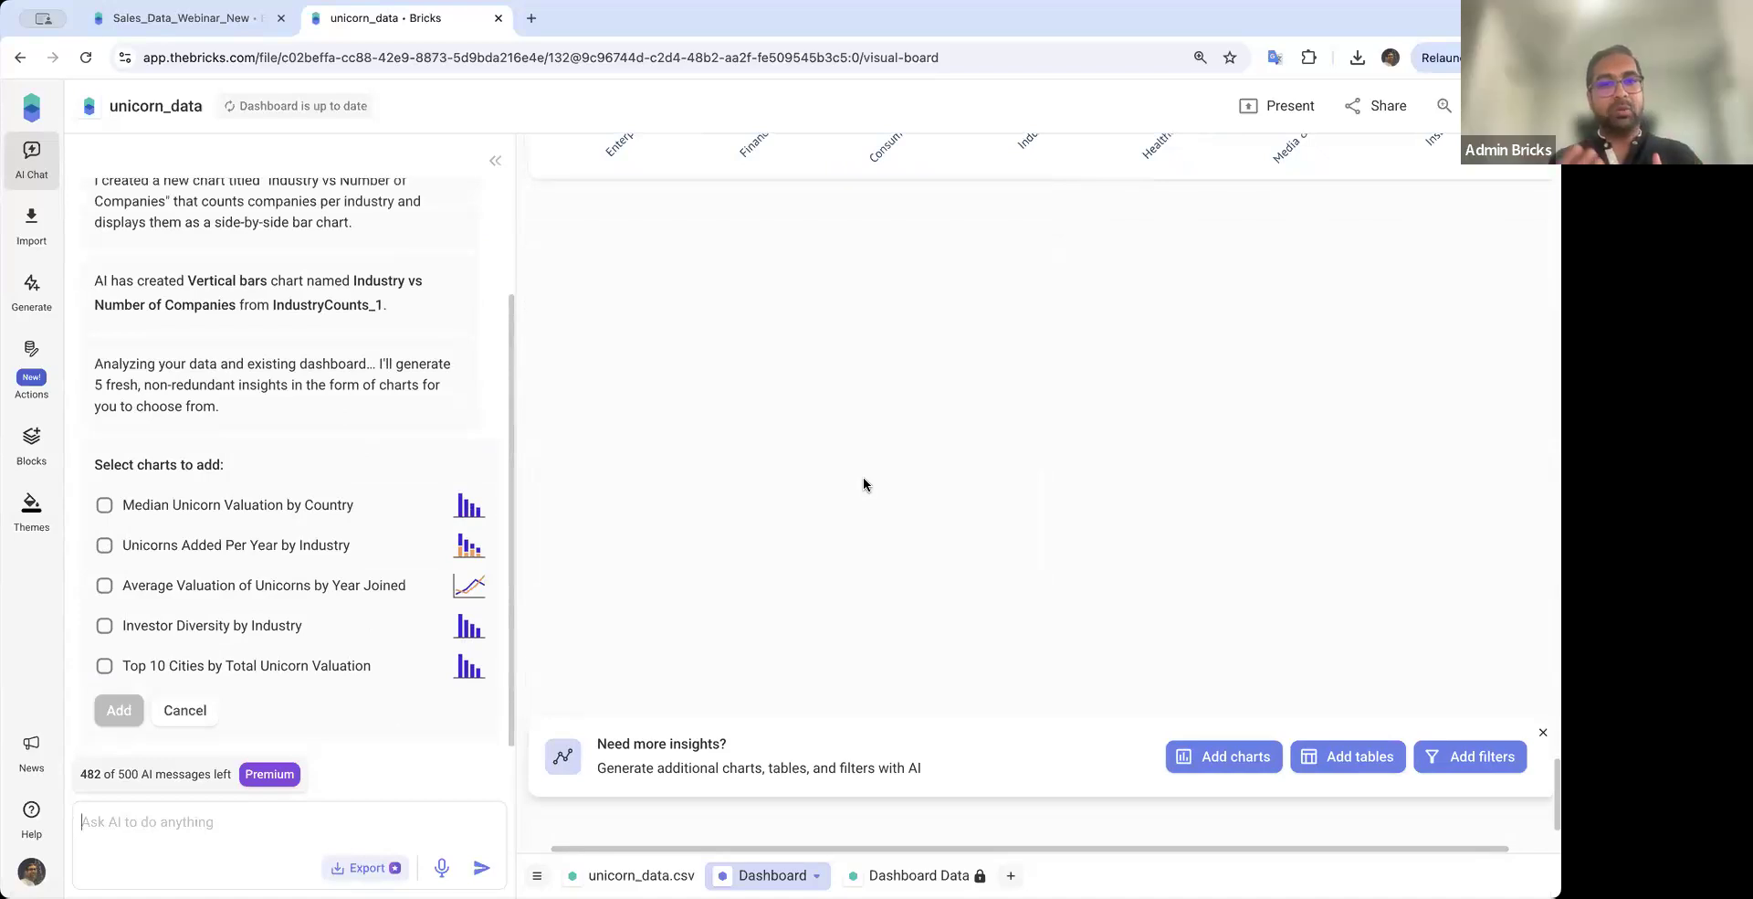
pyautogui.scroll(5, 583, 290)
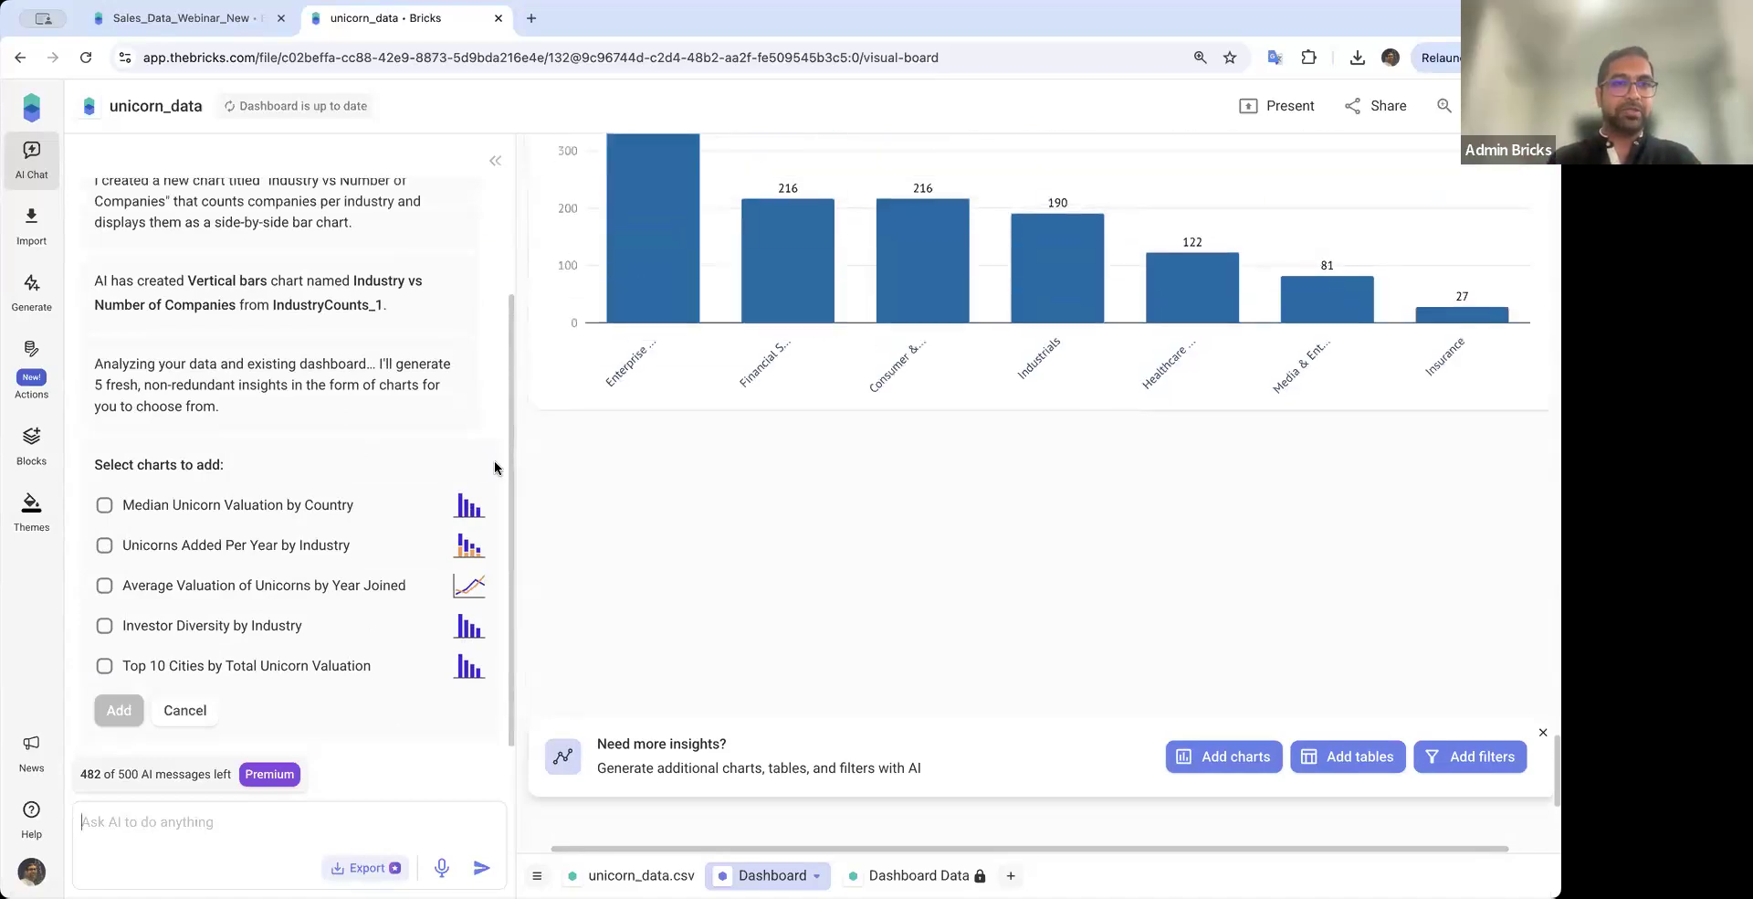
pyautogui.scroll(2, 796, 338)
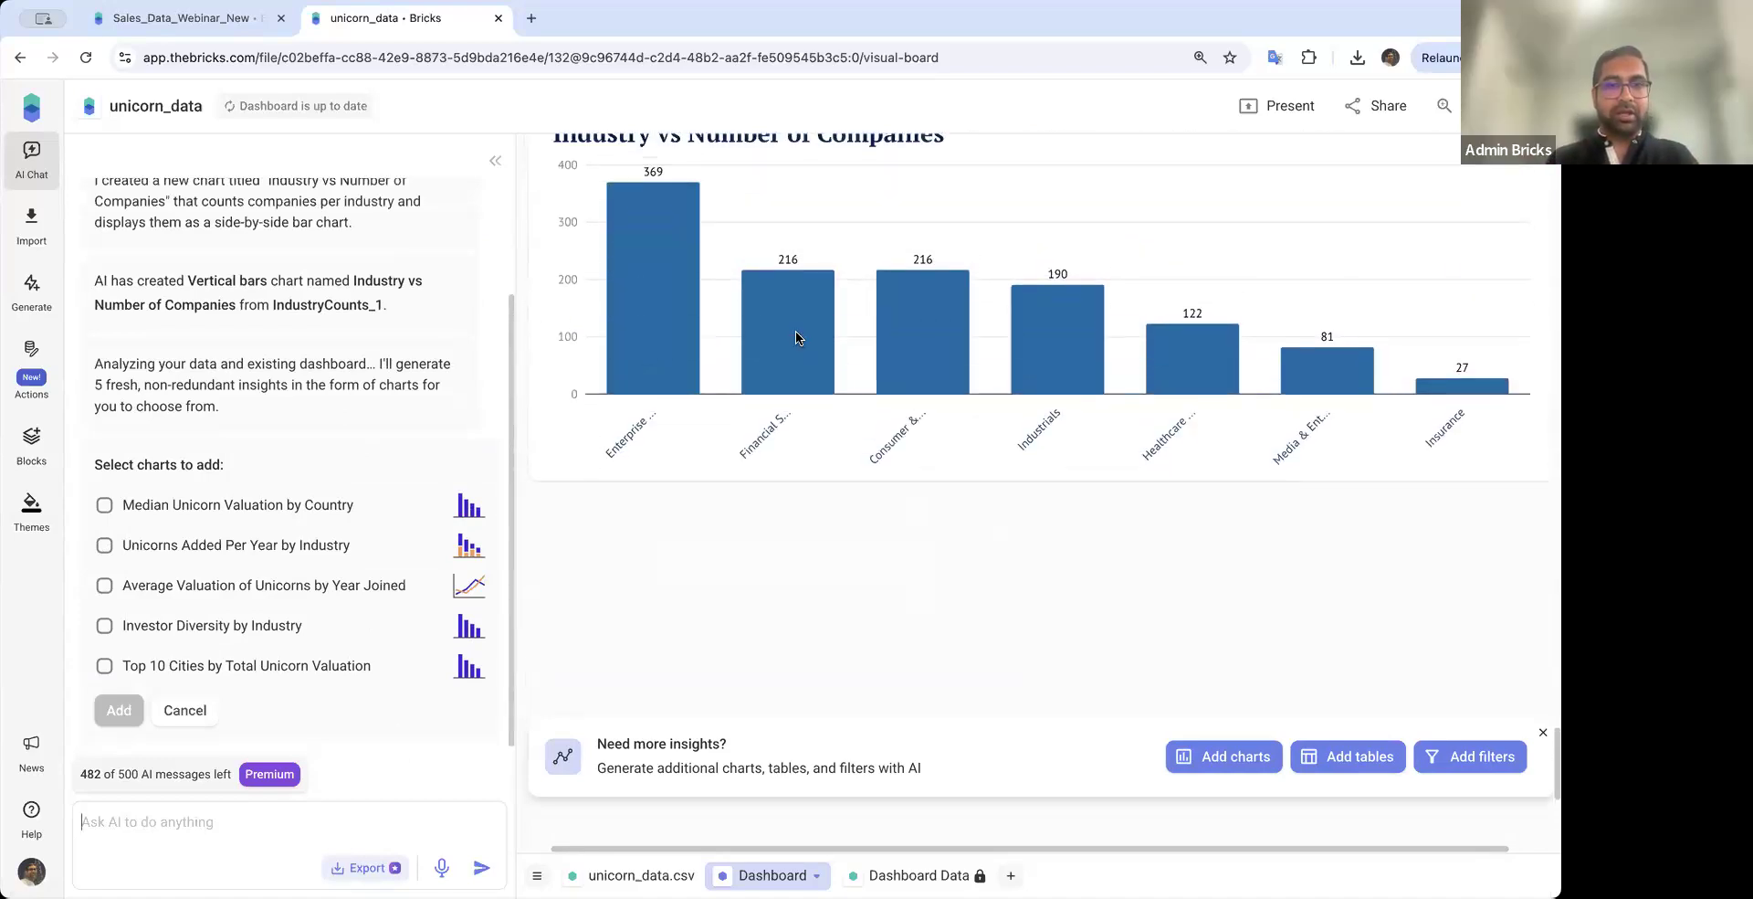
pyautogui.scroll(1, 795, 338)
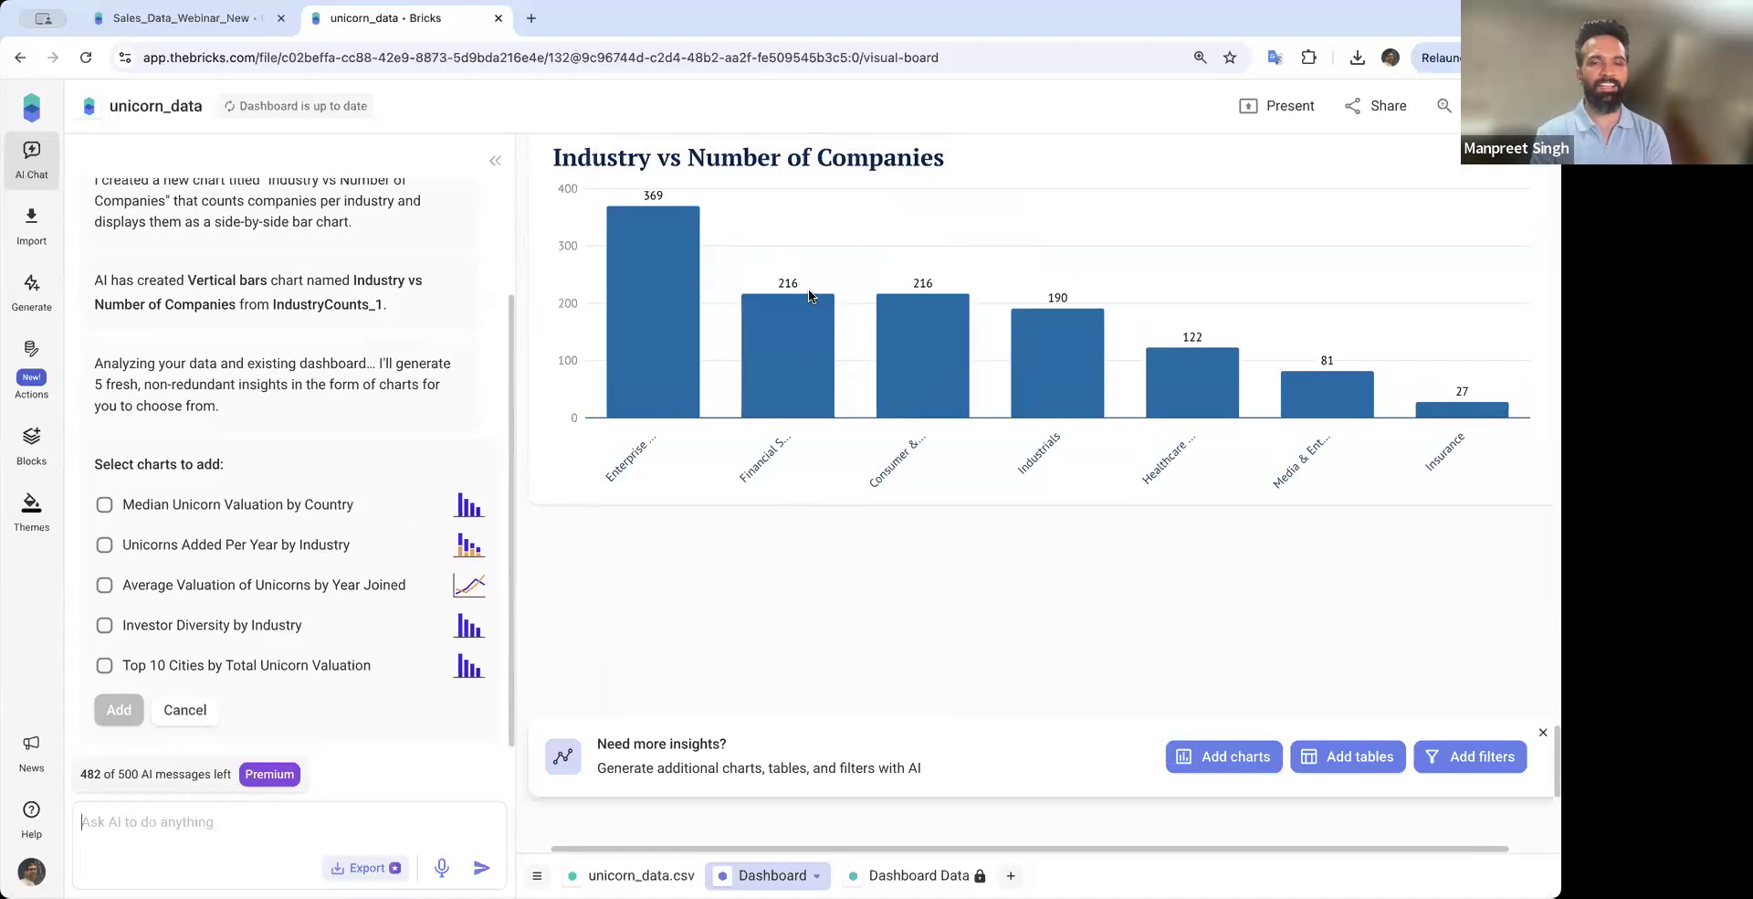
# Open the Industry vs Number of Companies chart in the chart editor
pyautogui.scroll(-1, 879, 509)
pyautogui.scroll(3, 879, 508)
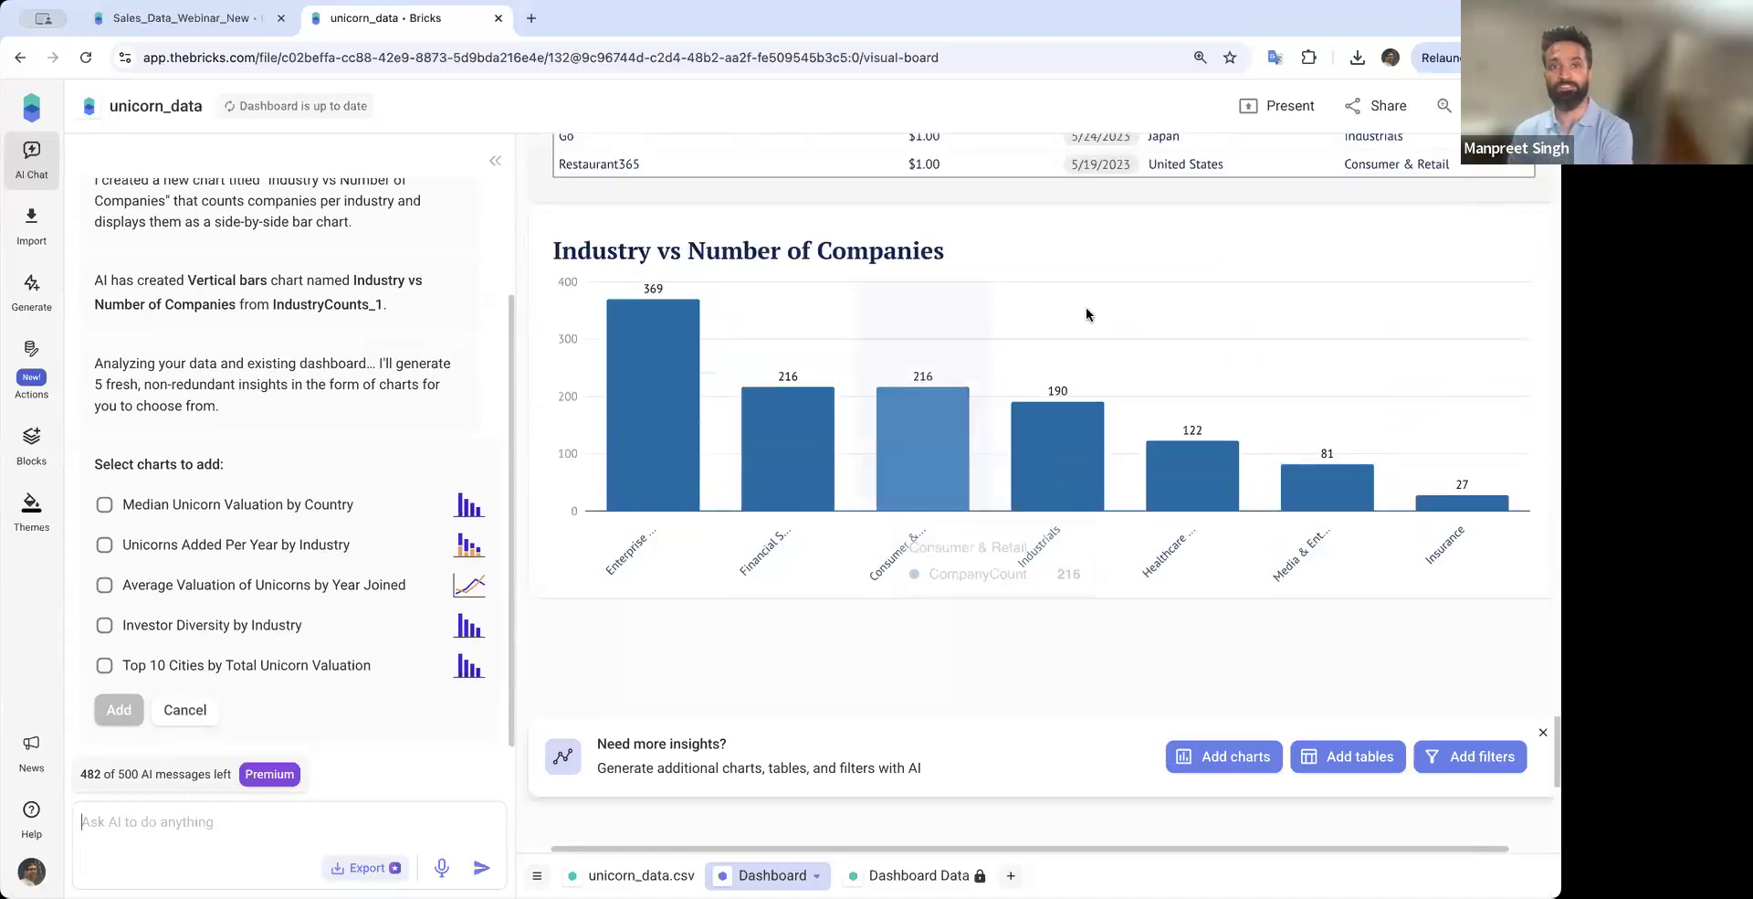
pyautogui.click(845, 248)
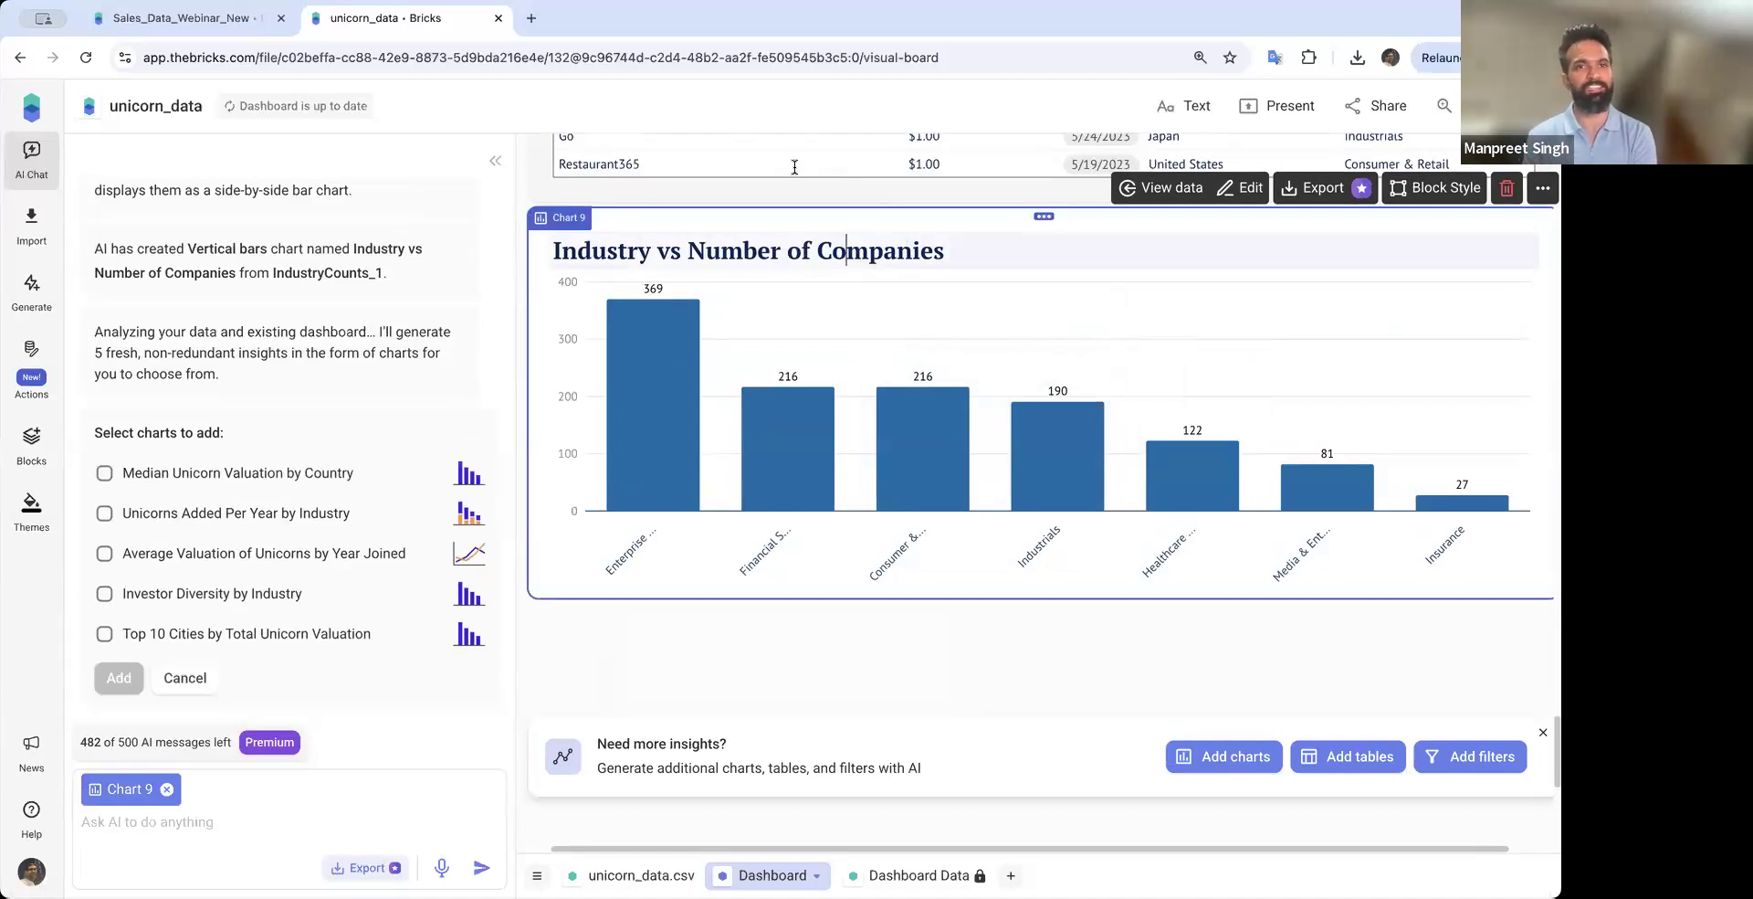
pyautogui.moveTo(813, 298)
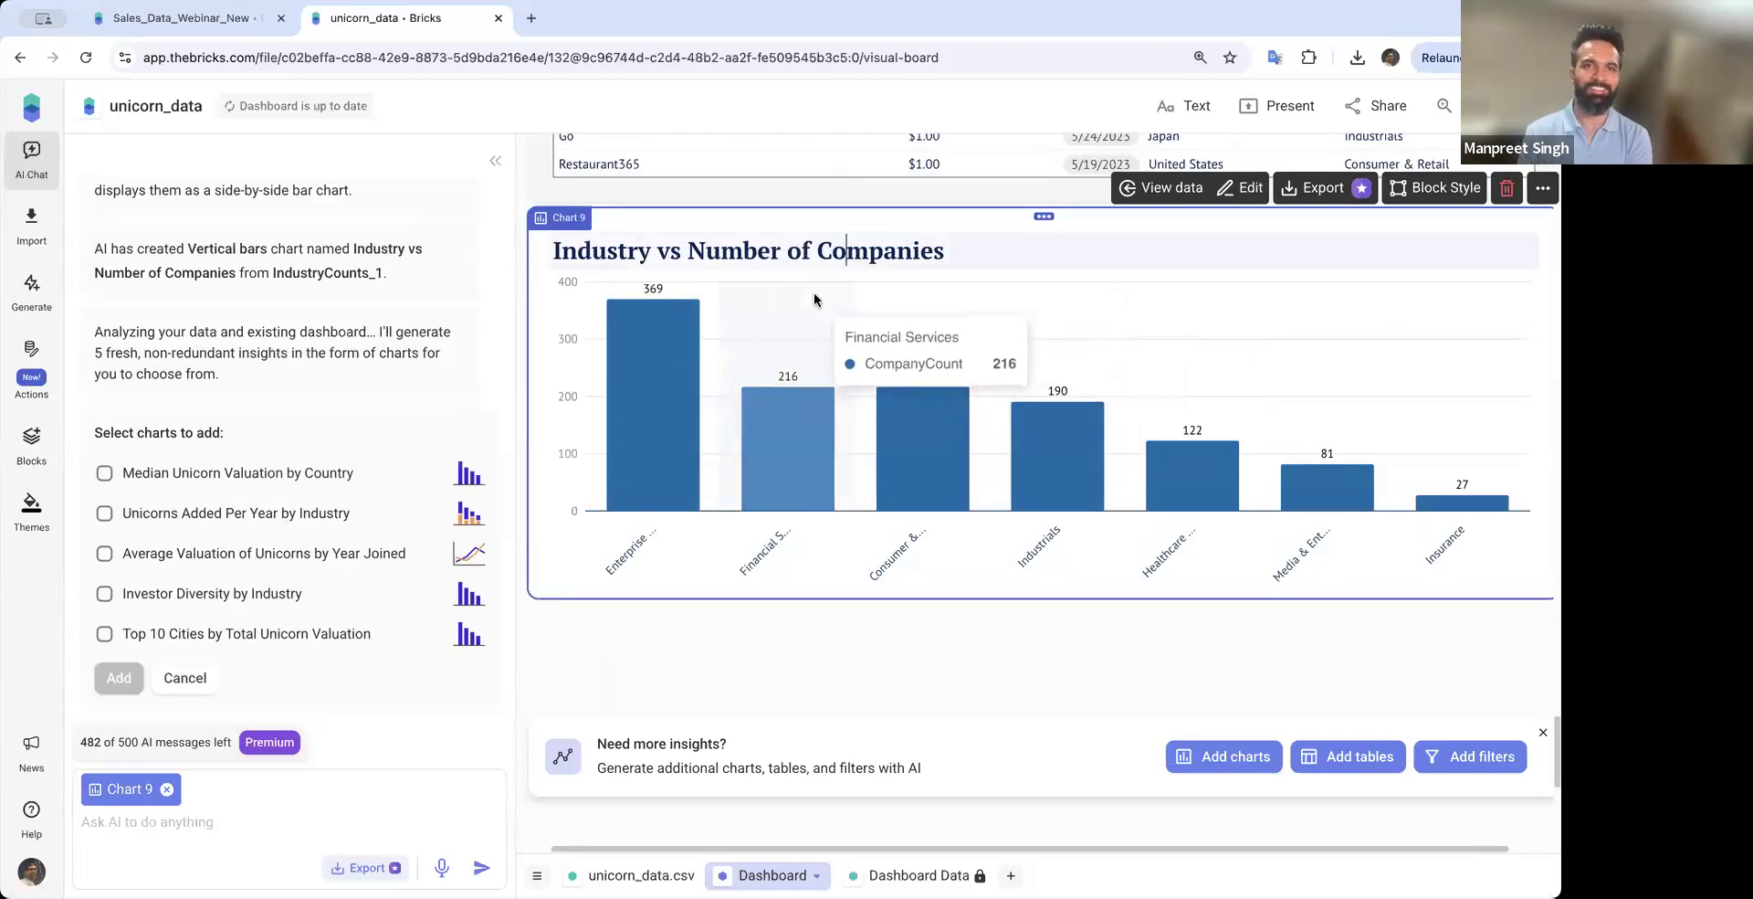
pyautogui.moveTo(1097, 303)
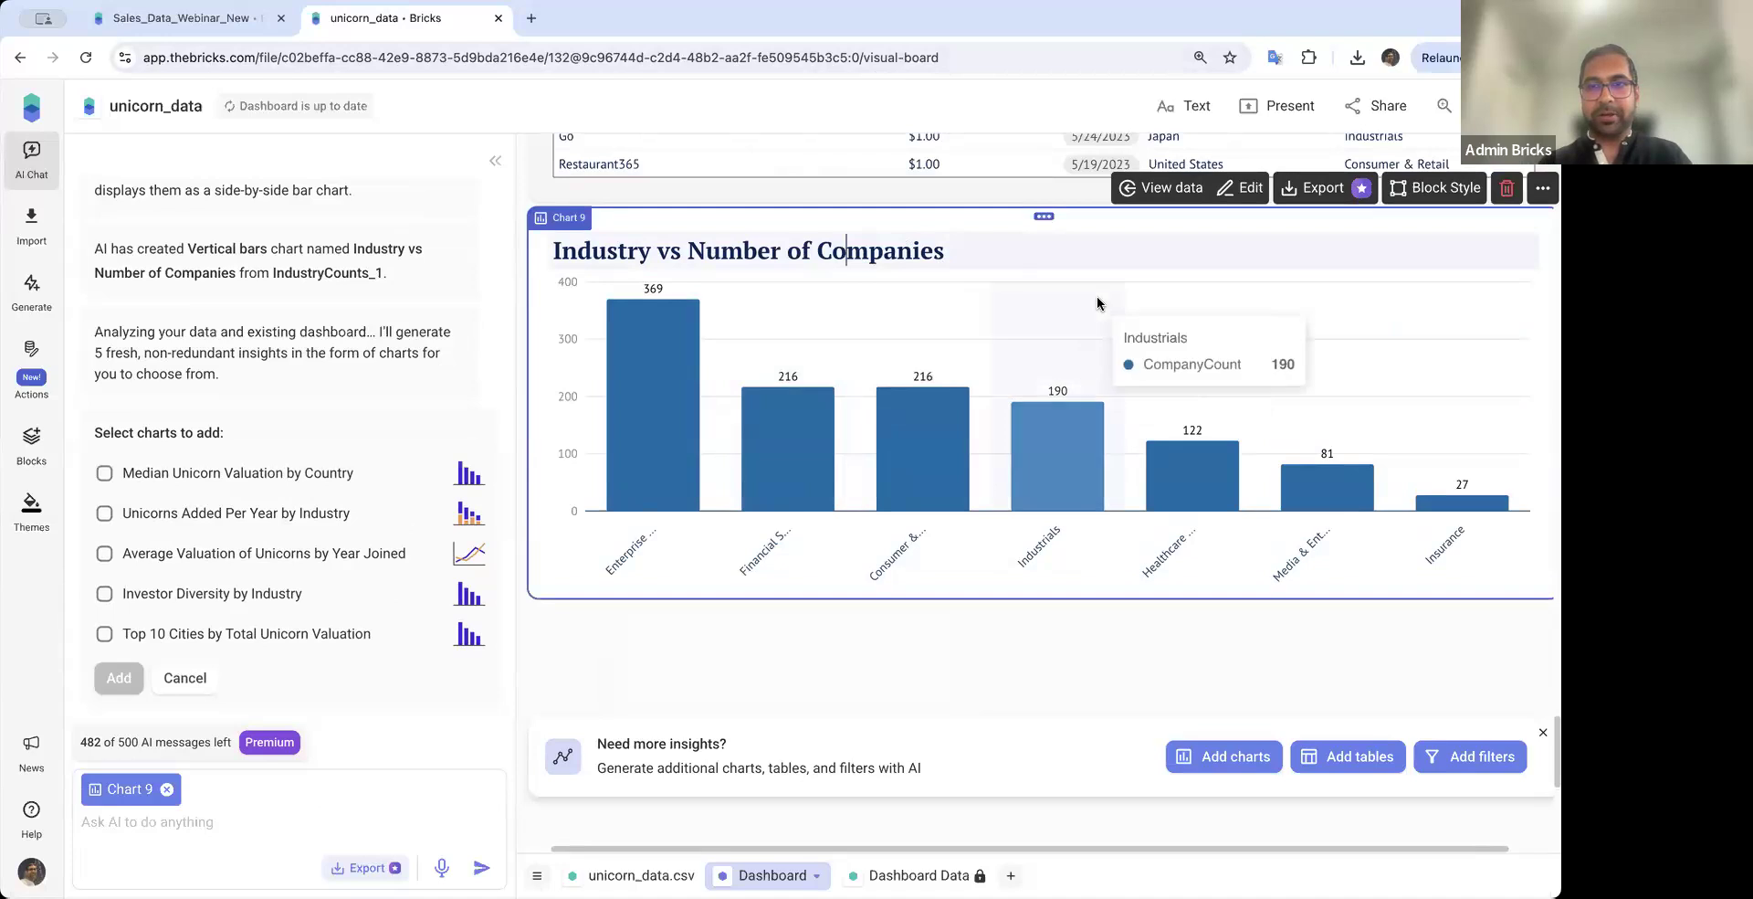
pyautogui.hscroll(2, 1097, 298)
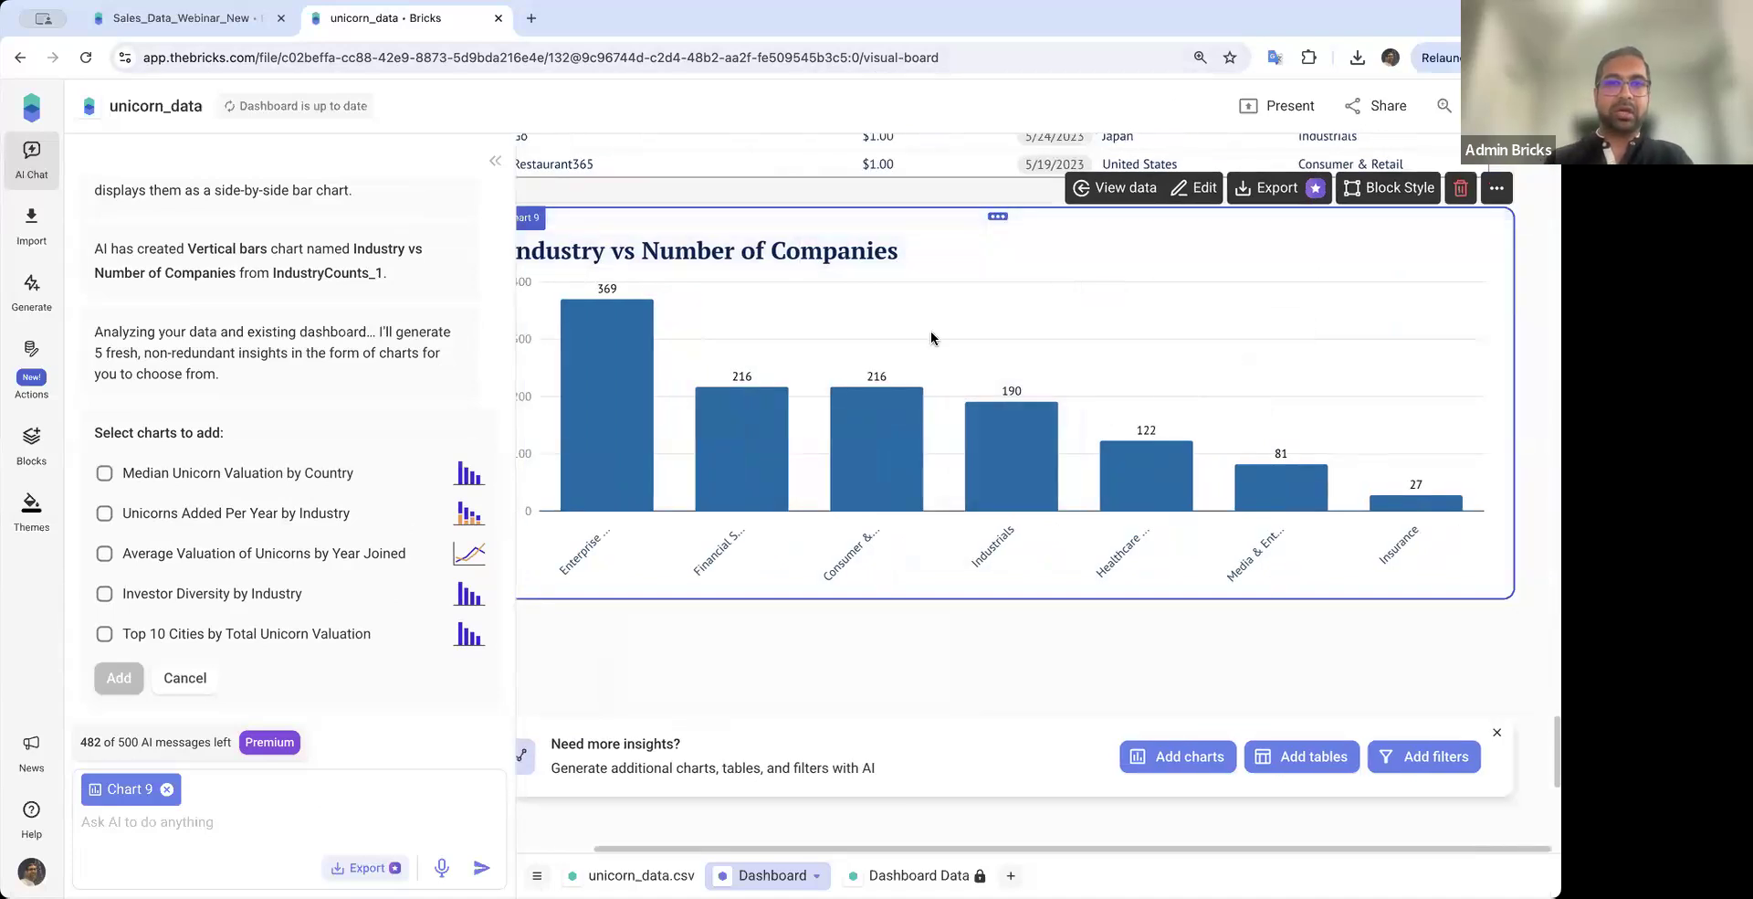
pyautogui.hscroll(-3, 931, 338)
pyautogui.hscroll(2, 967, 324)
pyautogui.click(1231, 191)
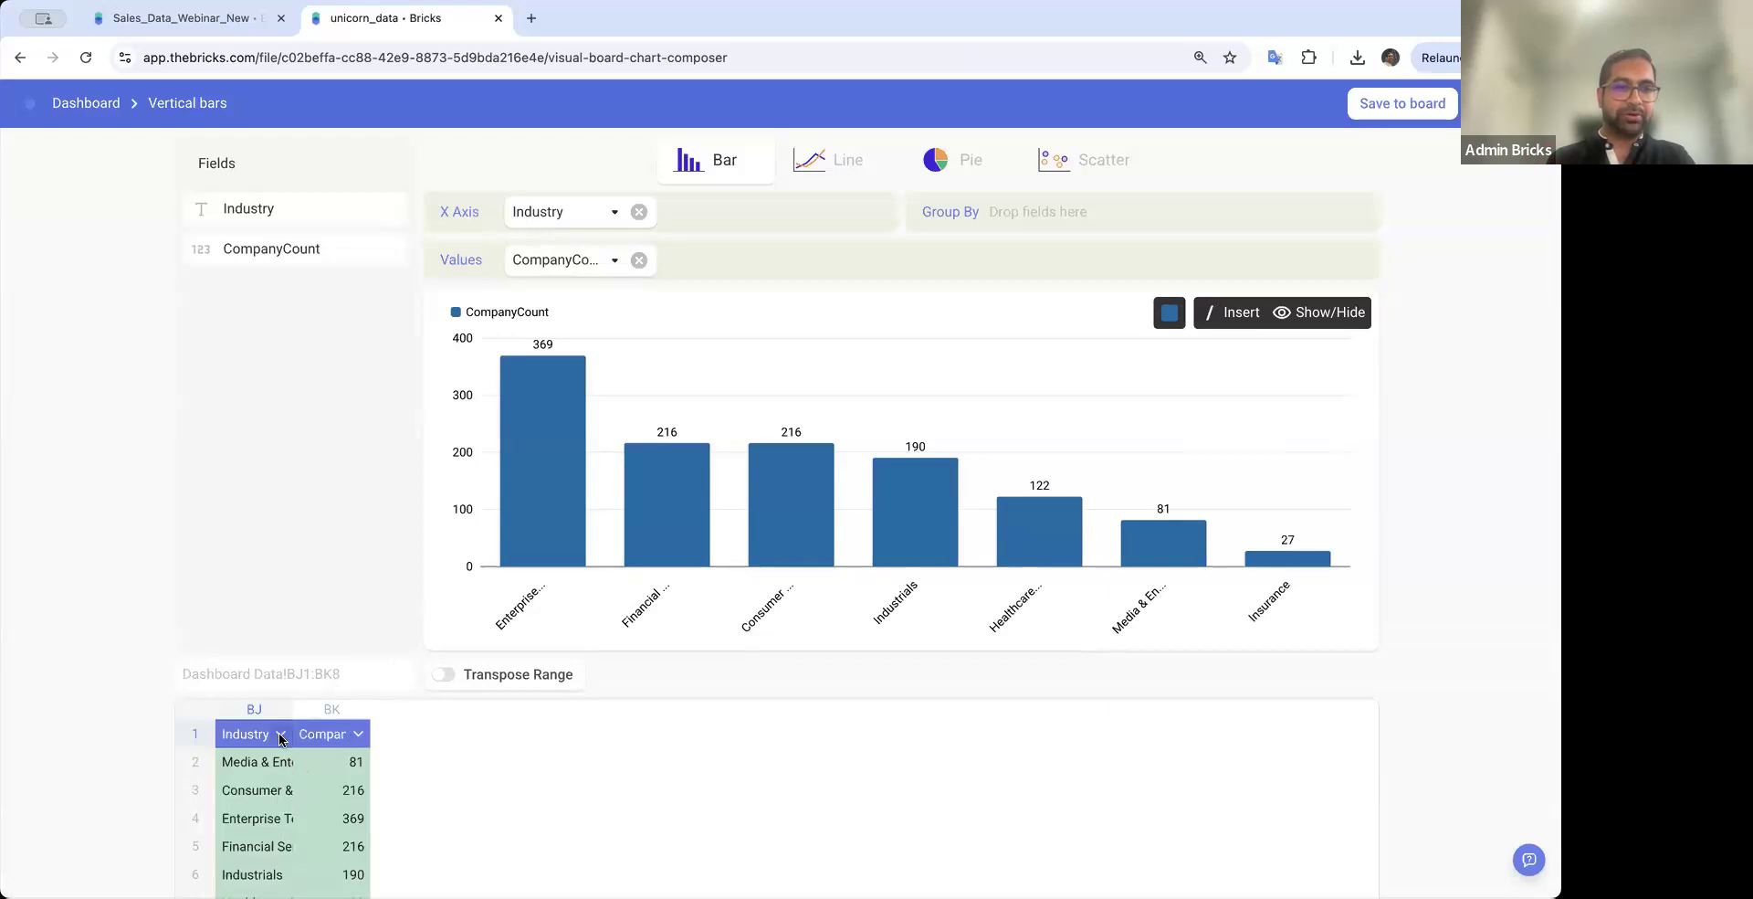
# Filter the chart's CompanyCount column by value, excluding 81, 190 and 122
pyautogui.click(357, 734)
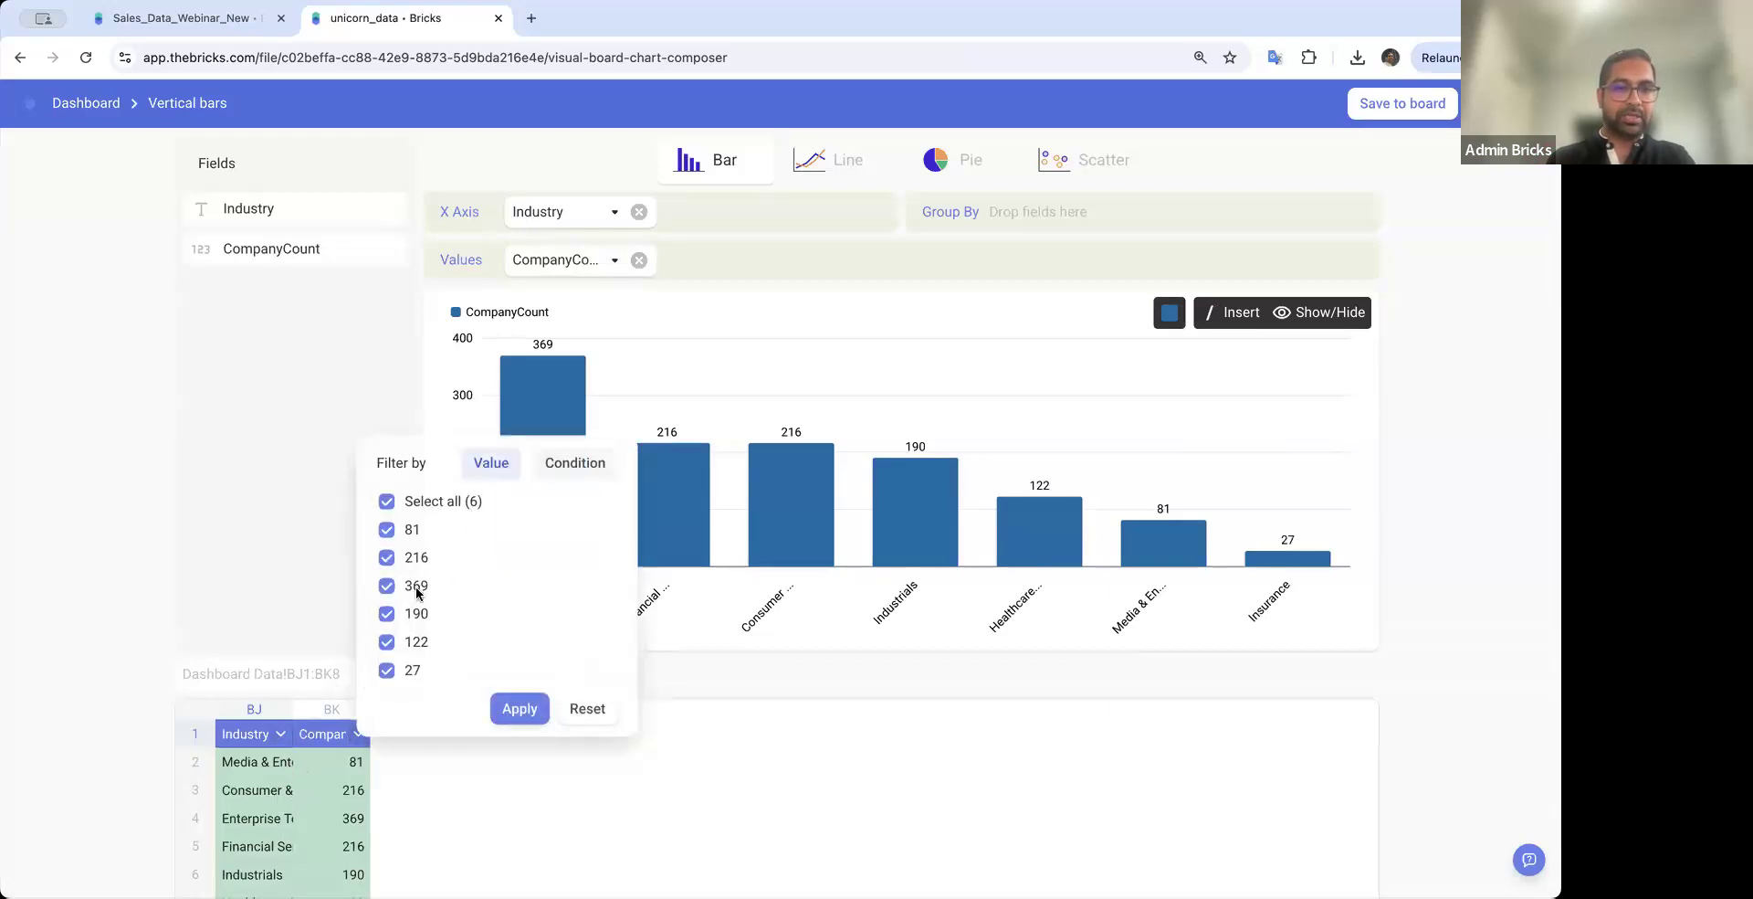
pyautogui.click(393, 532)
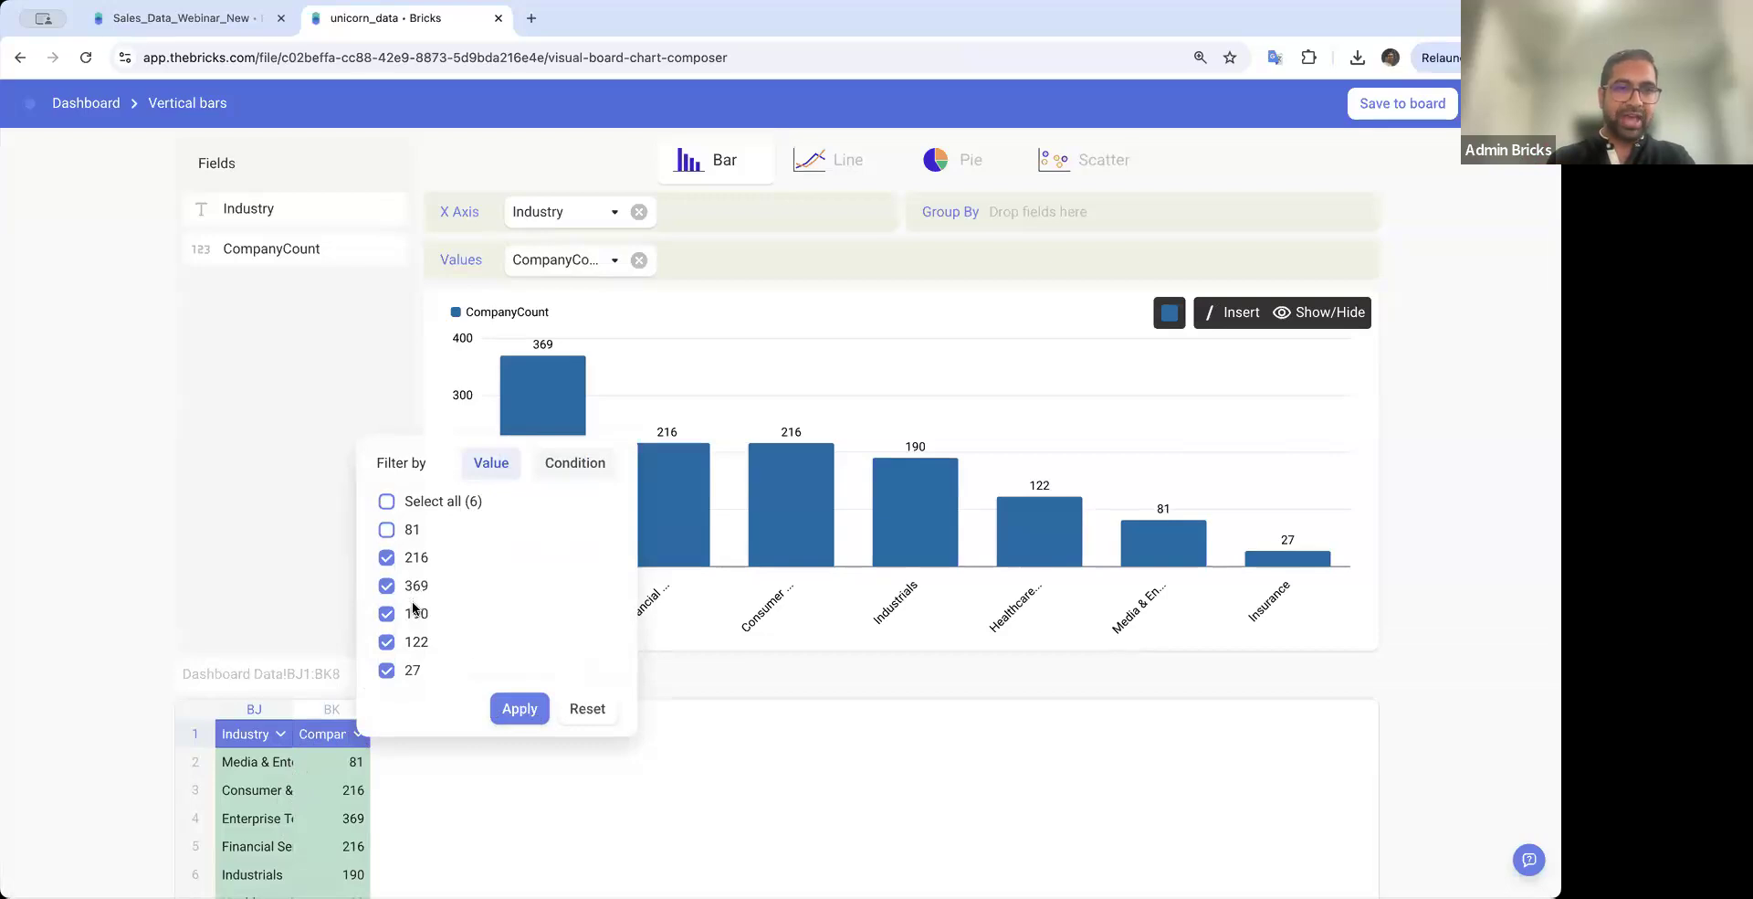
pyautogui.click(416, 619)
pyautogui.click(416, 644)
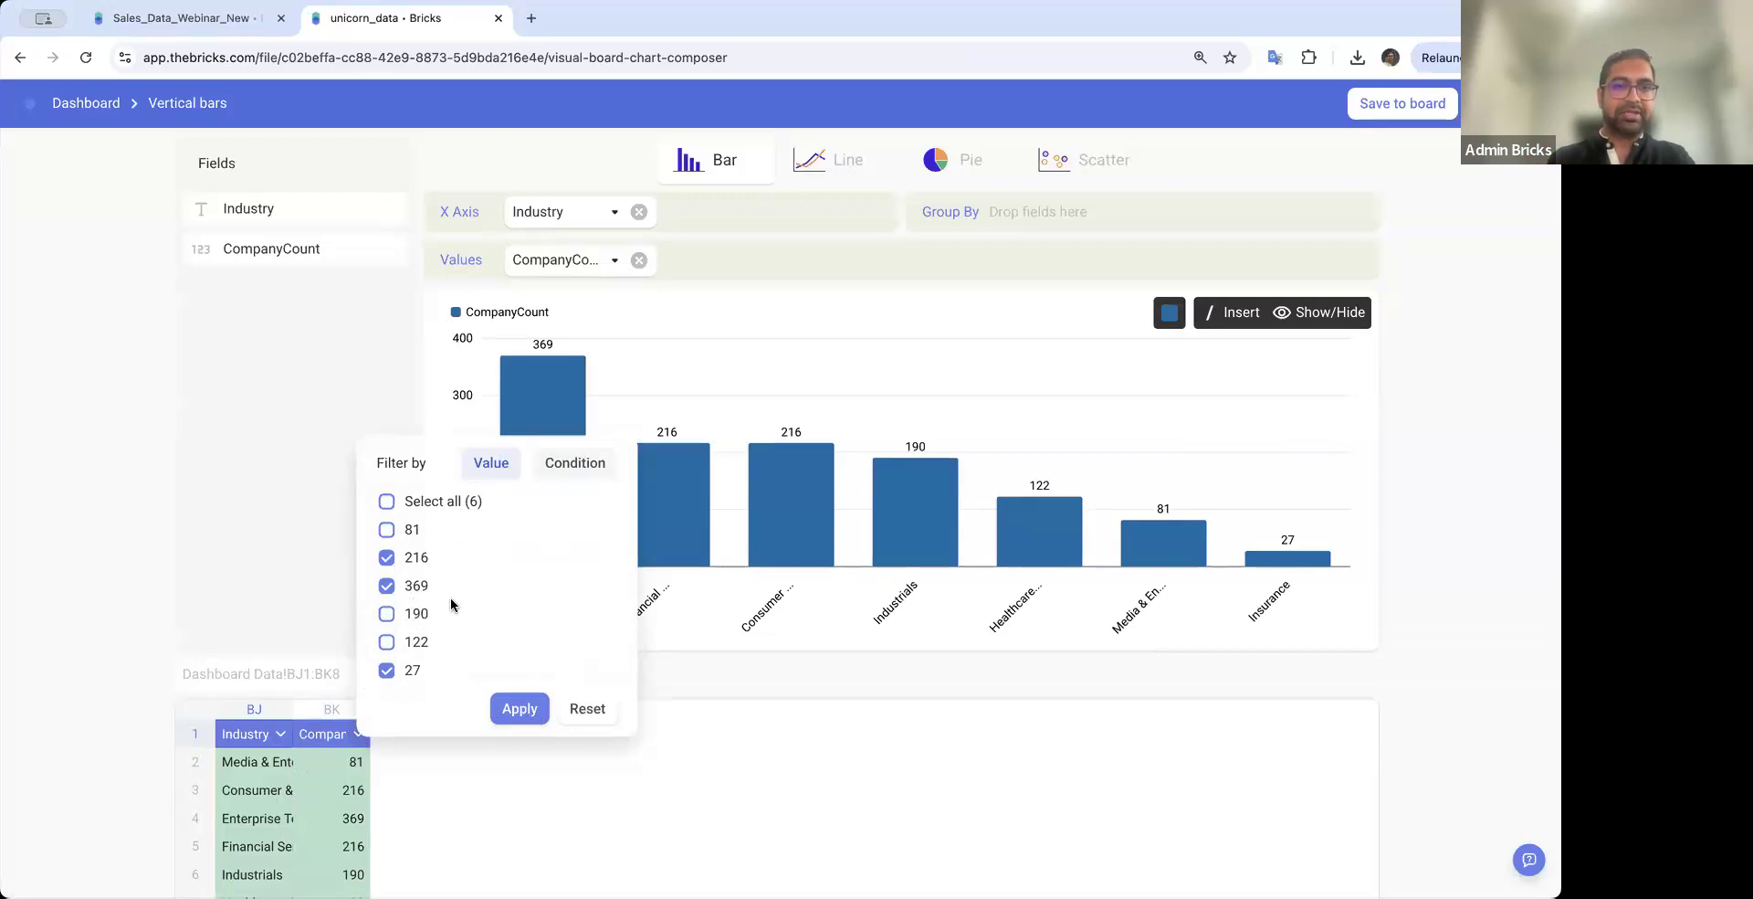
pyautogui.click(519, 709)
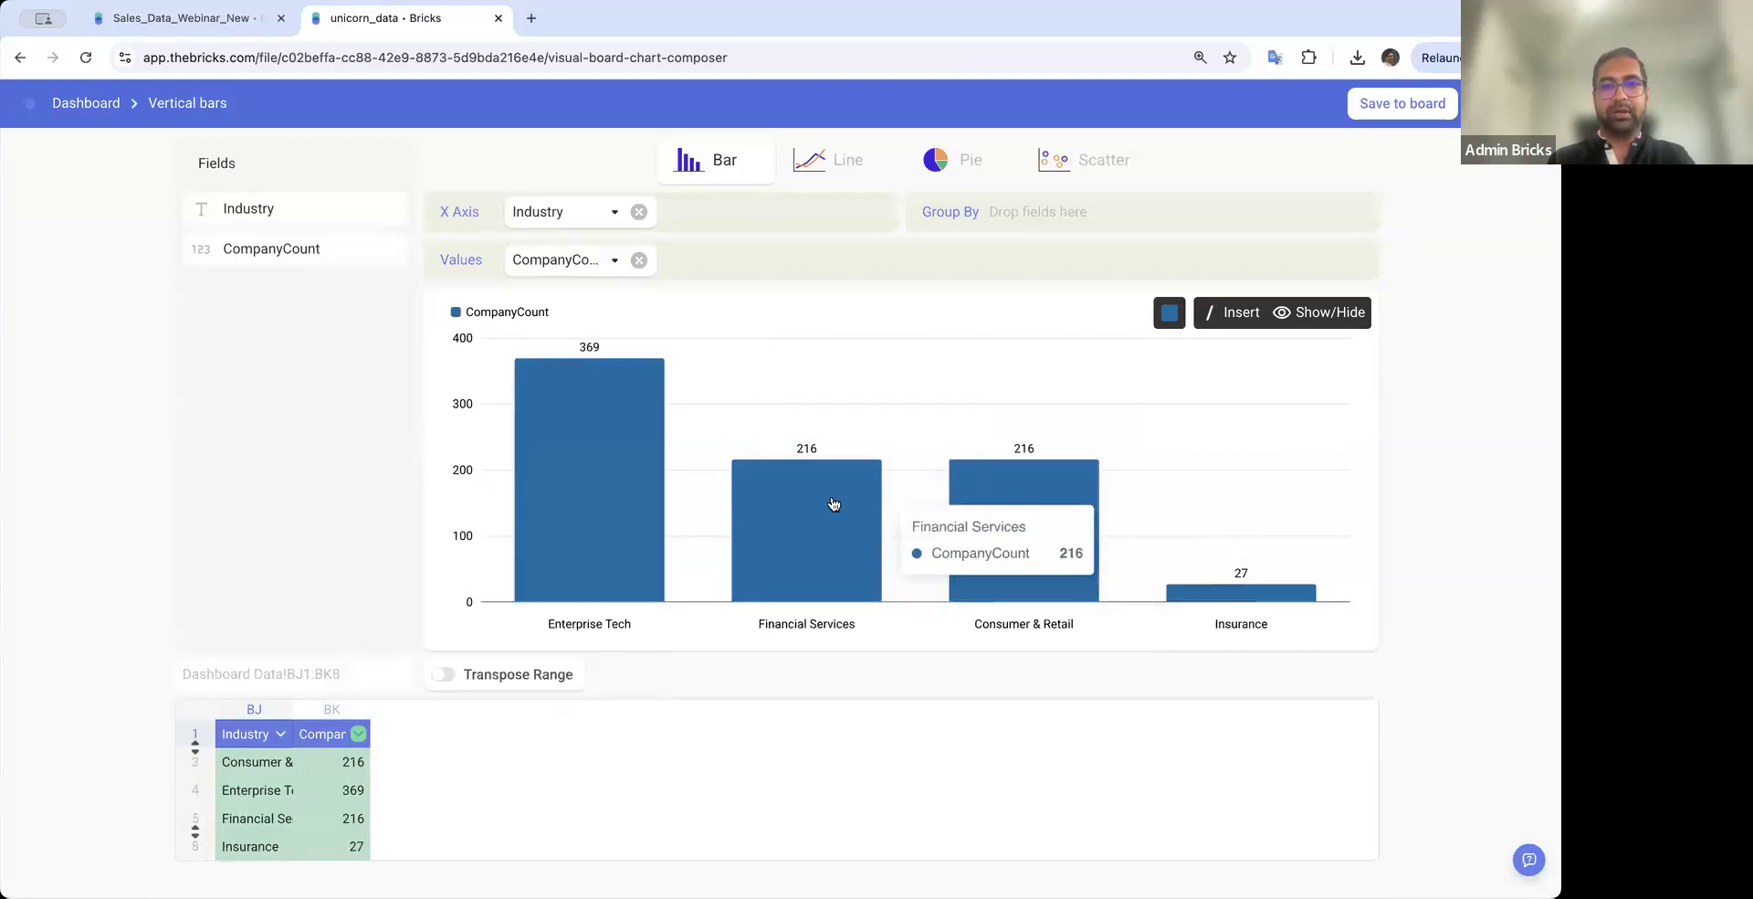
# Filter the Industry column to only Media & Entertainment, Insurance, Industrials, and Healthcare & Life Sciences
pyautogui.click(280, 735)
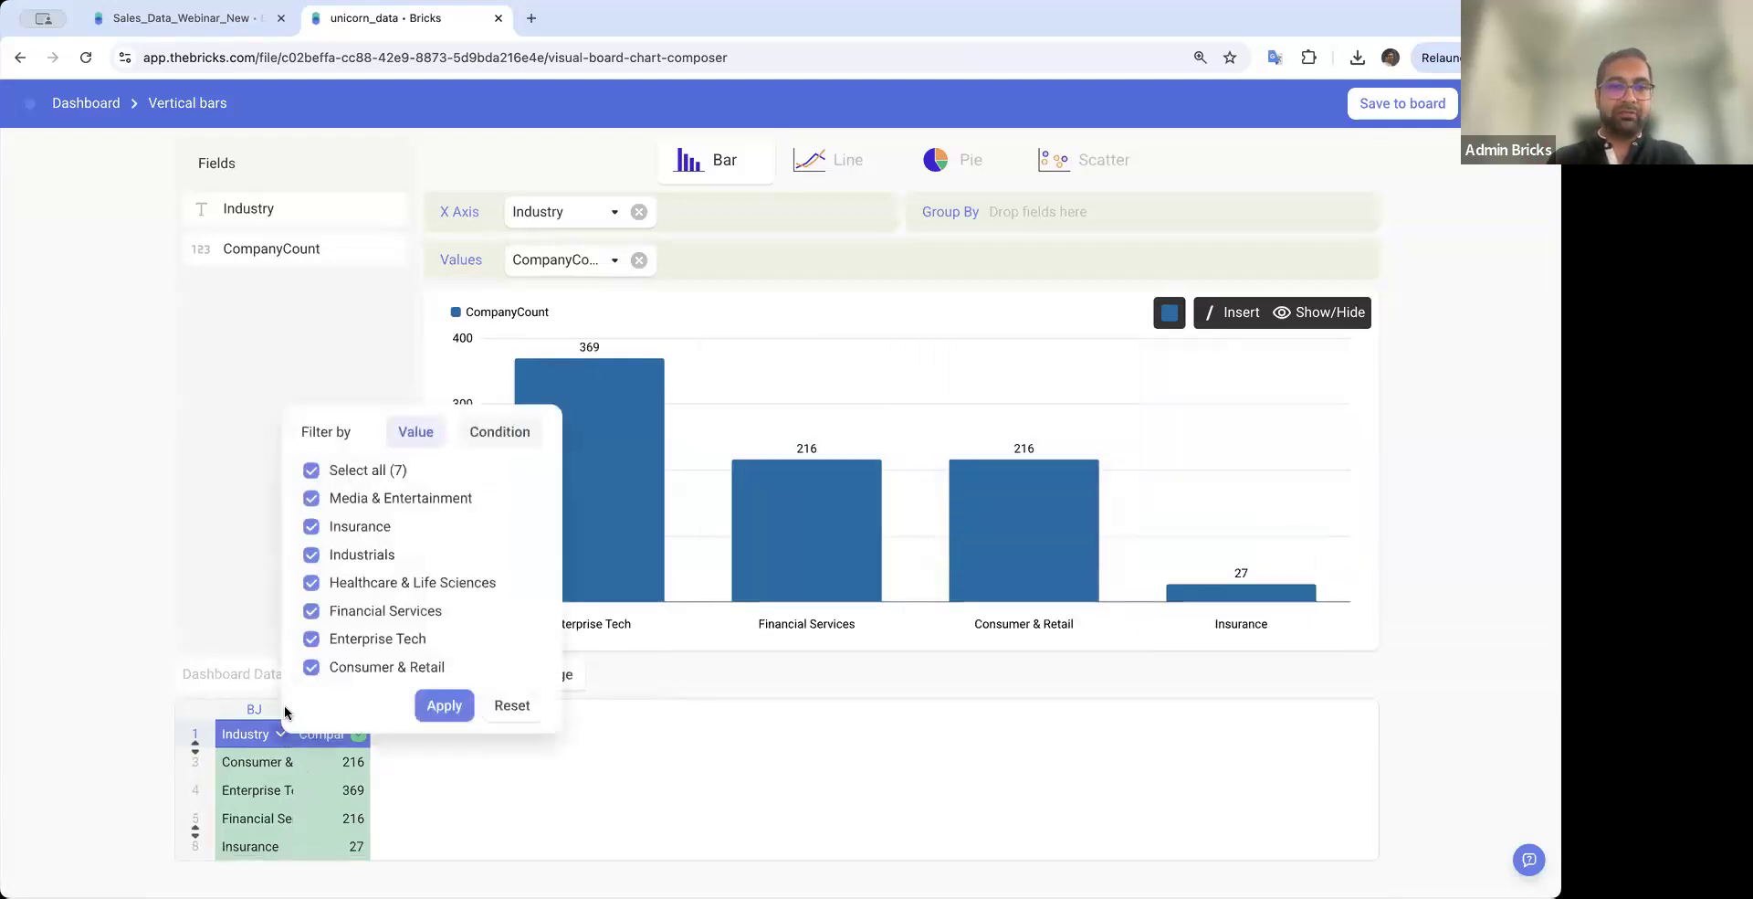
pyautogui.click(366, 472)
pyautogui.click(370, 514)
pyautogui.click(371, 530)
pyautogui.click(372, 555)
pyautogui.click(372, 583)
pyautogui.click(444, 705)
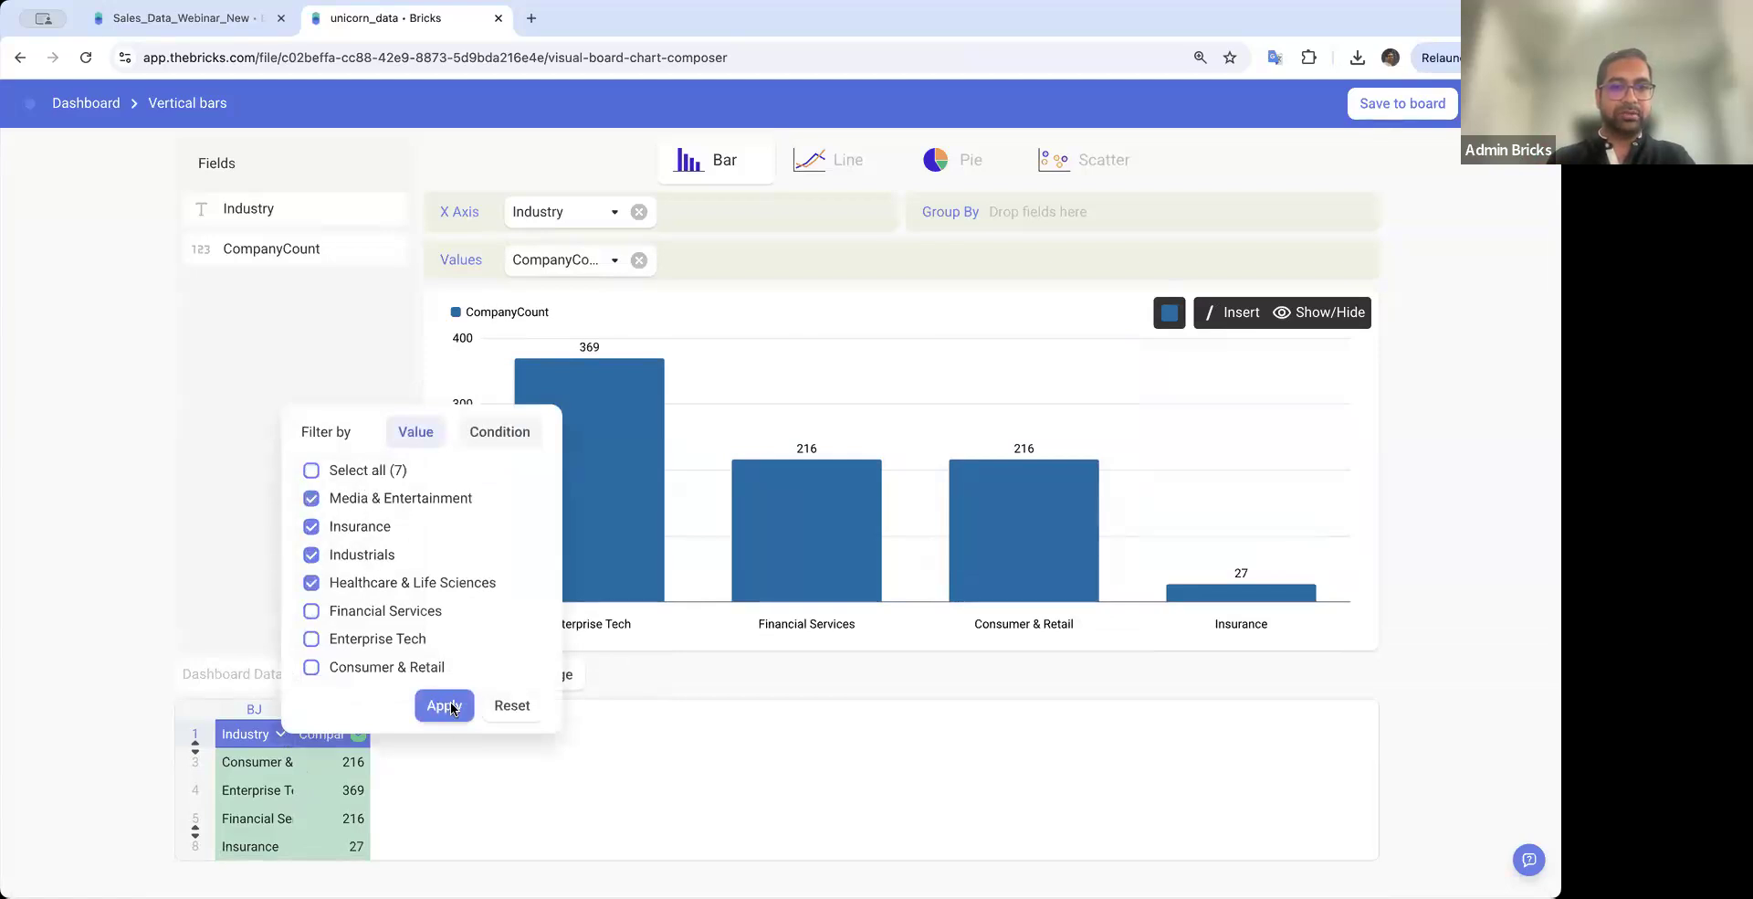
# Add Financial Services and Enterprise Tech to the Industry filter and save the chart to the board
pyautogui.click(280, 733)
pyautogui.click(368, 610)
pyautogui.click(370, 637)
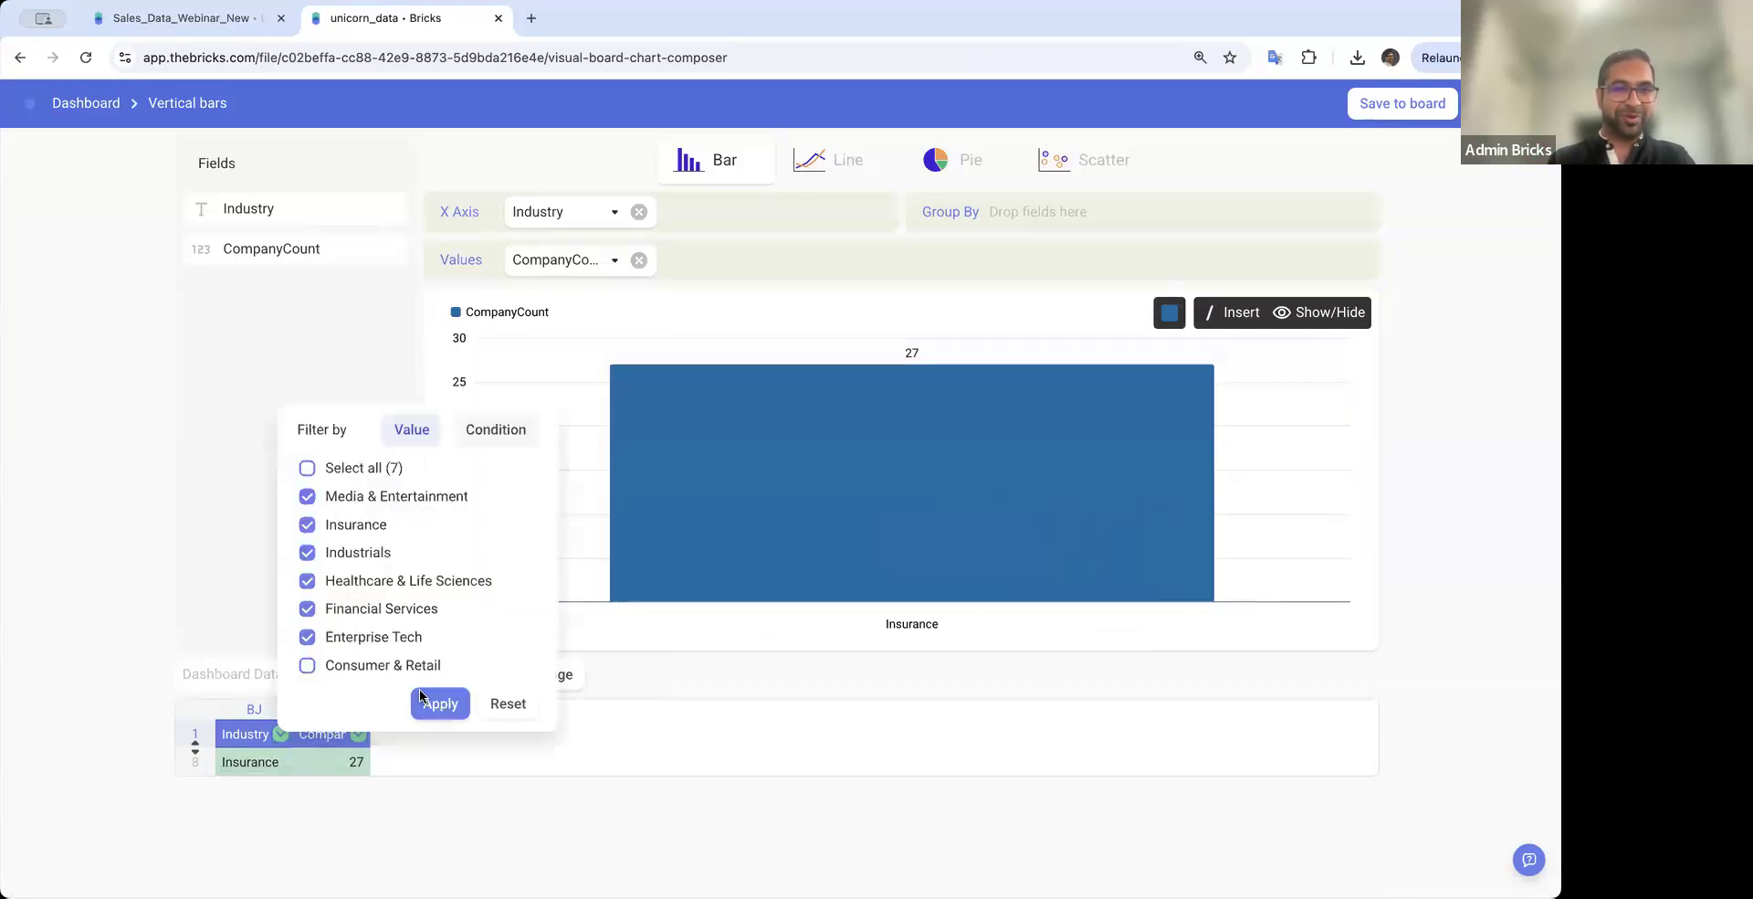
pyautogui.click(434, 702)
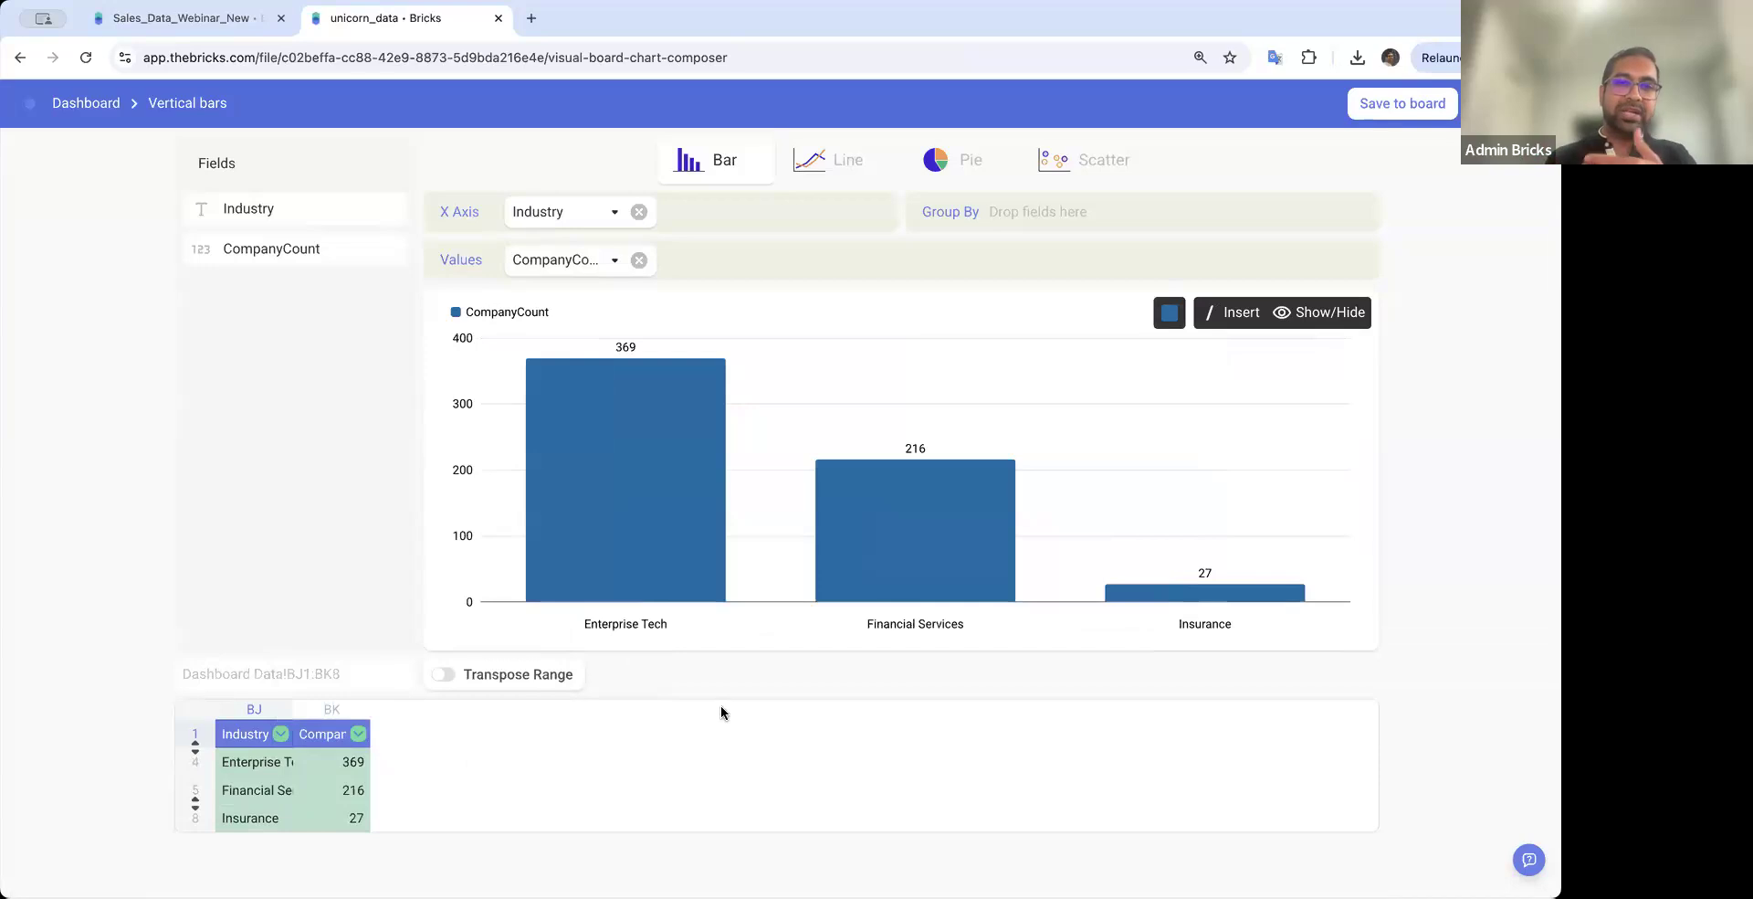
pyautogui.click(1403, 103)
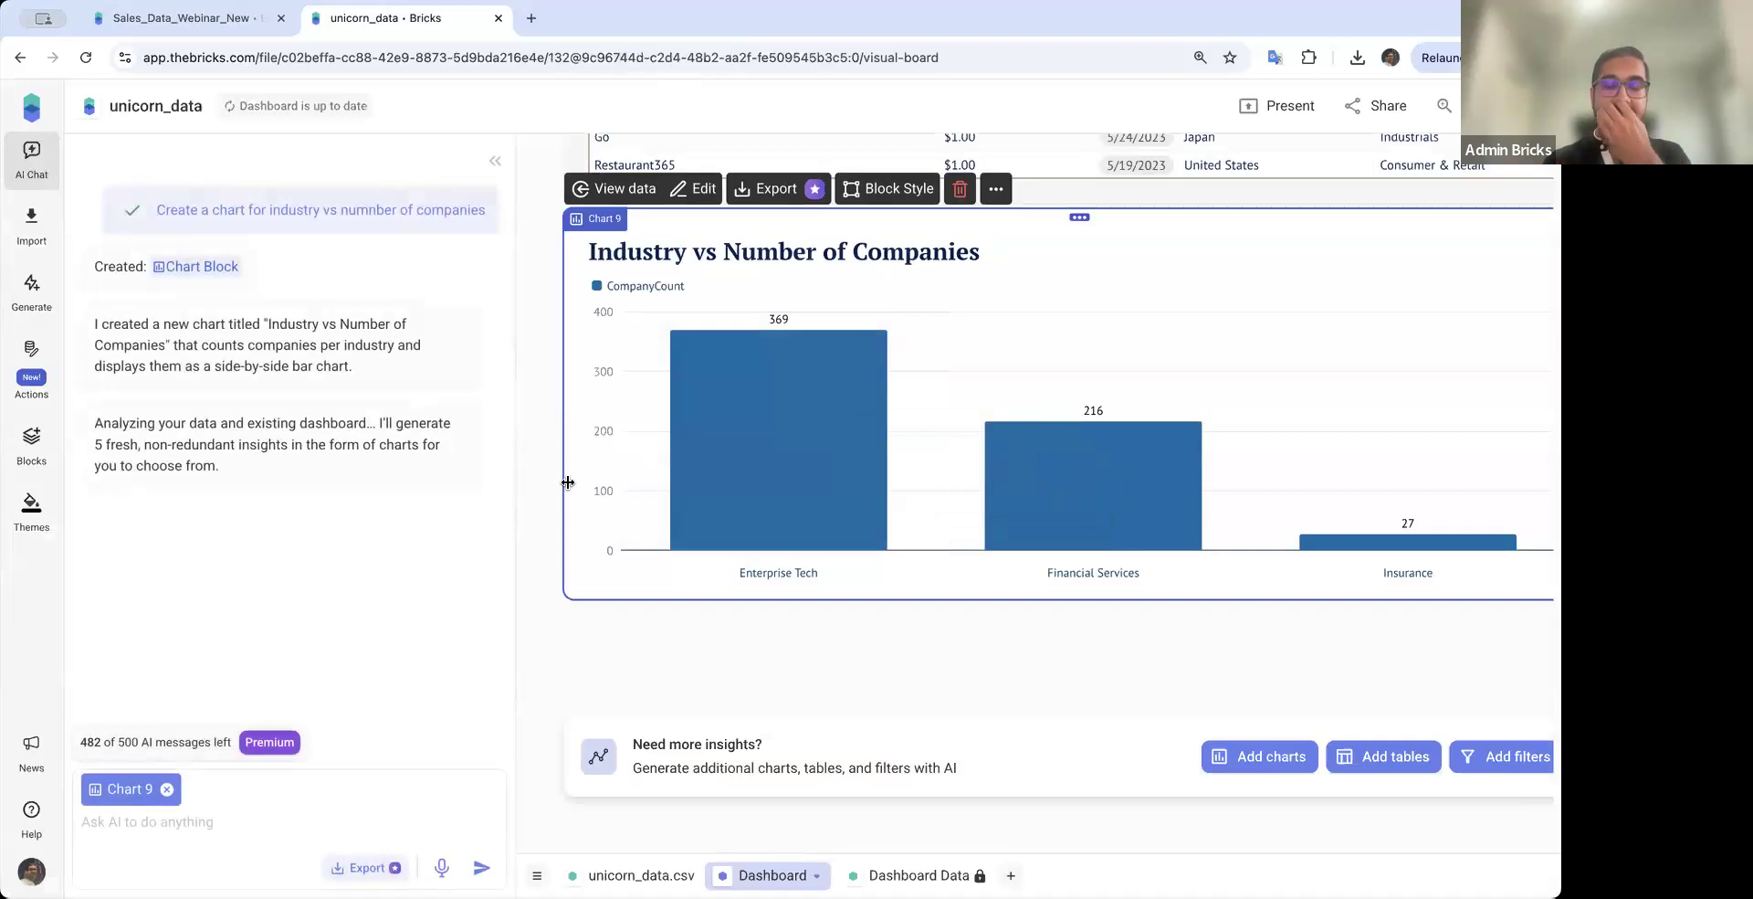
# Write the AI chat prompt "Create a pie chart showing the distribution of companies via industry" without sending it
pyautogui.scroll(2, 931, 366)
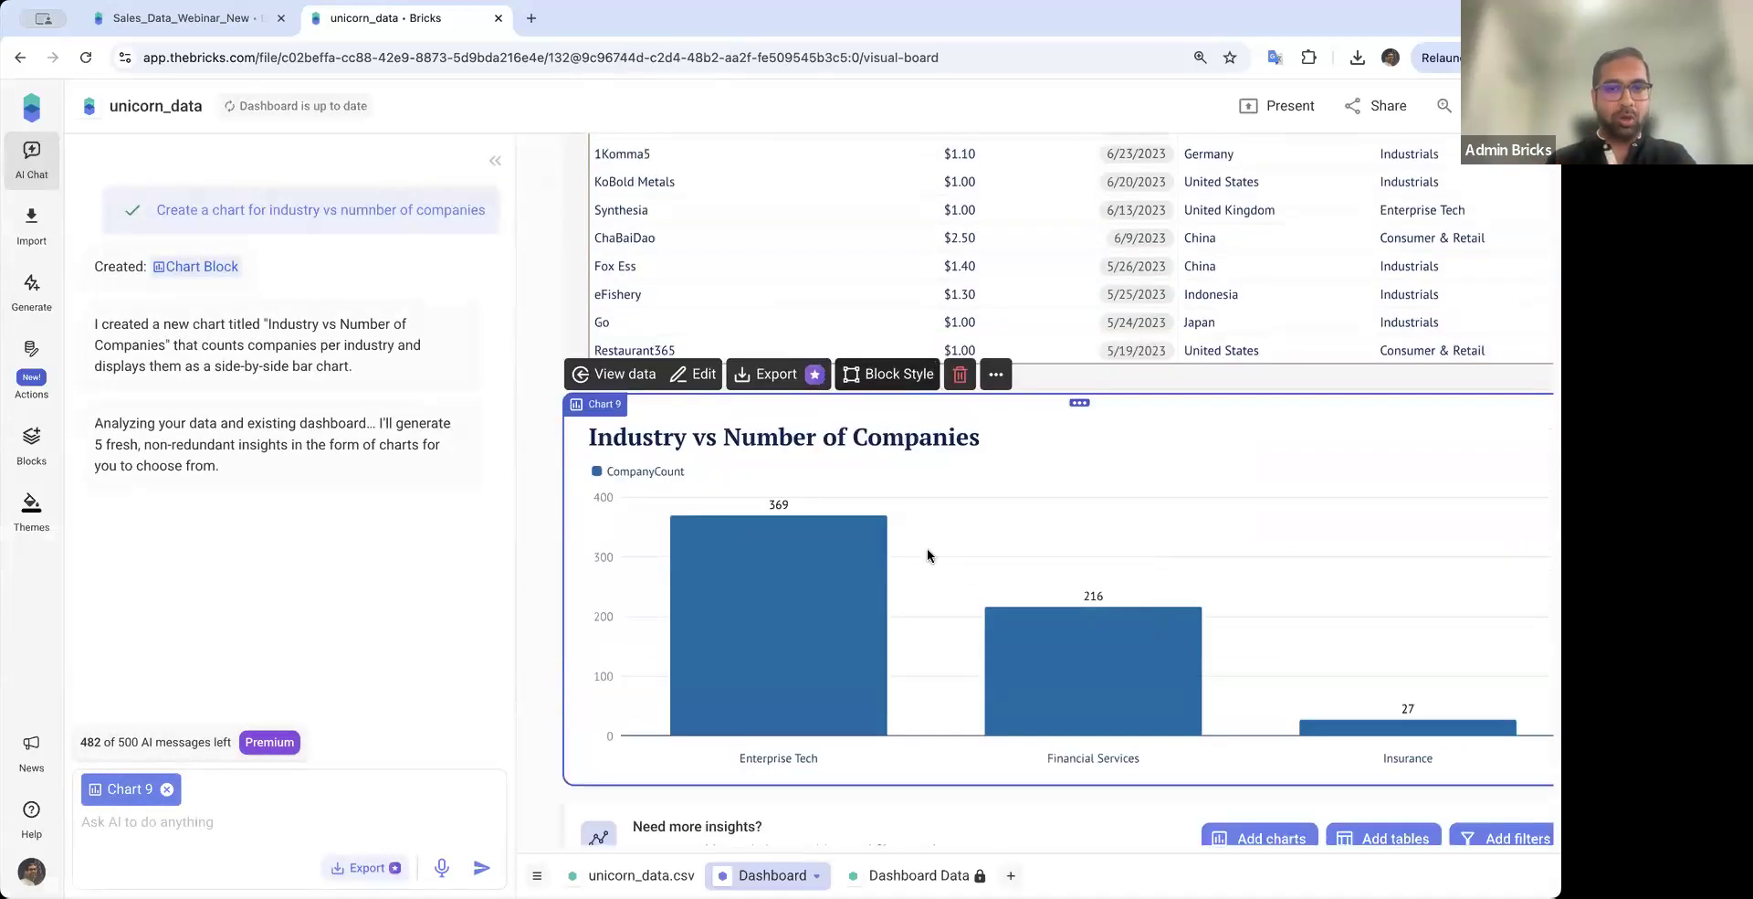
pyautogui.scroll(-2, 927, 551)
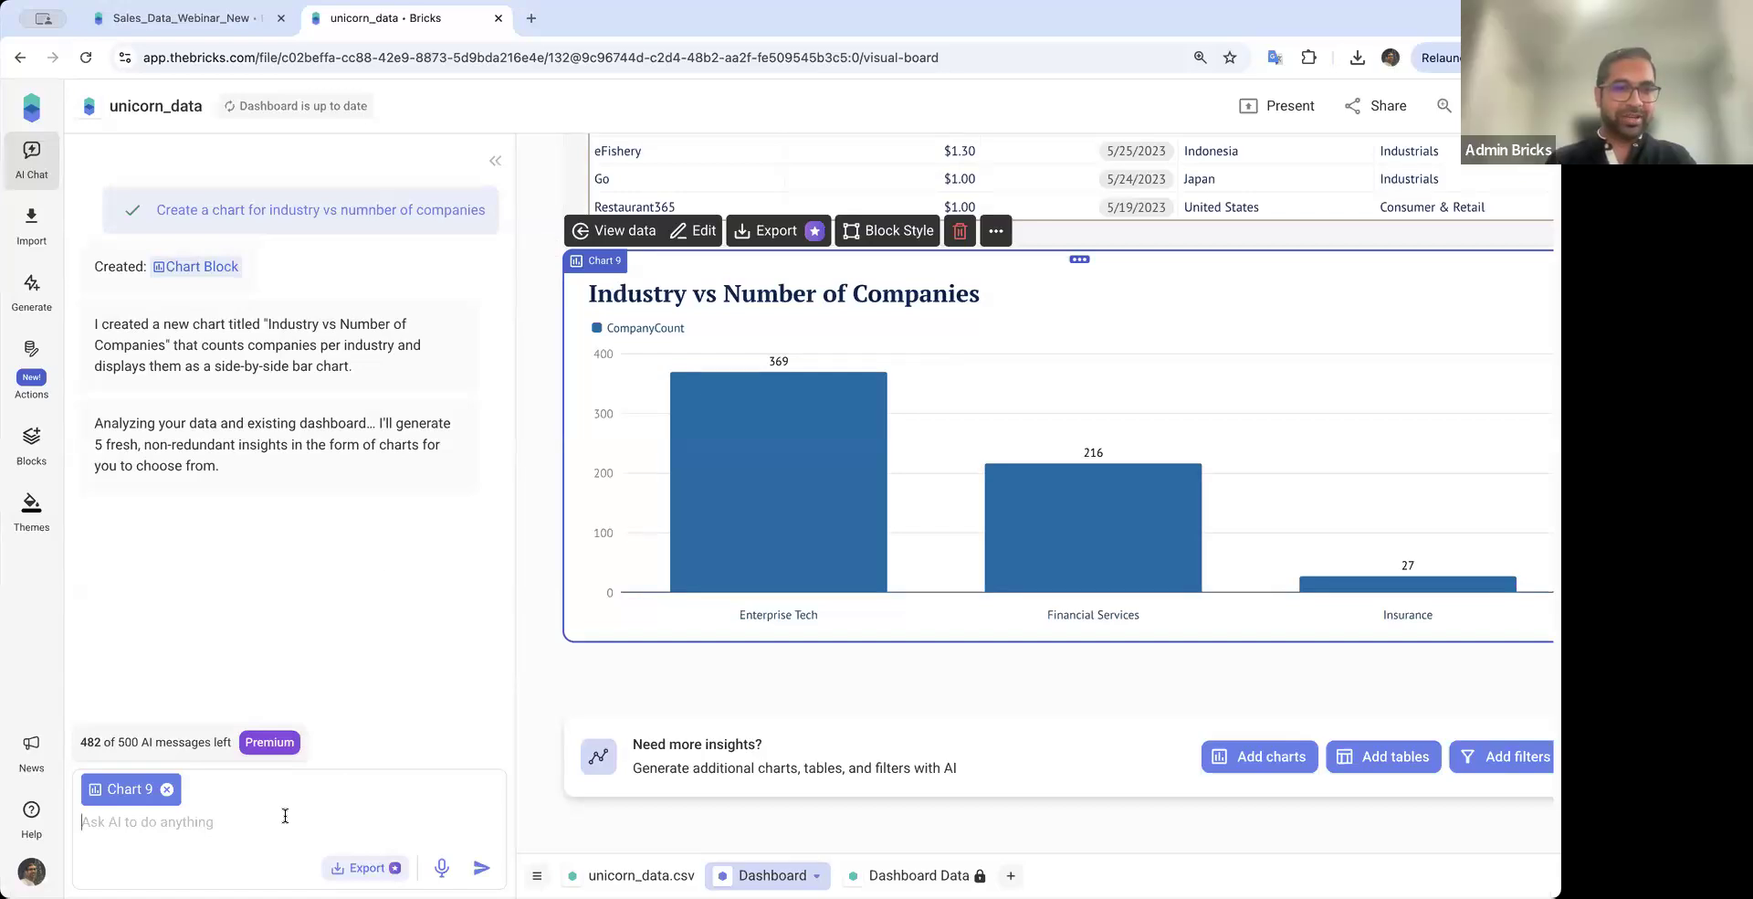
pyautogui.write('Cr')
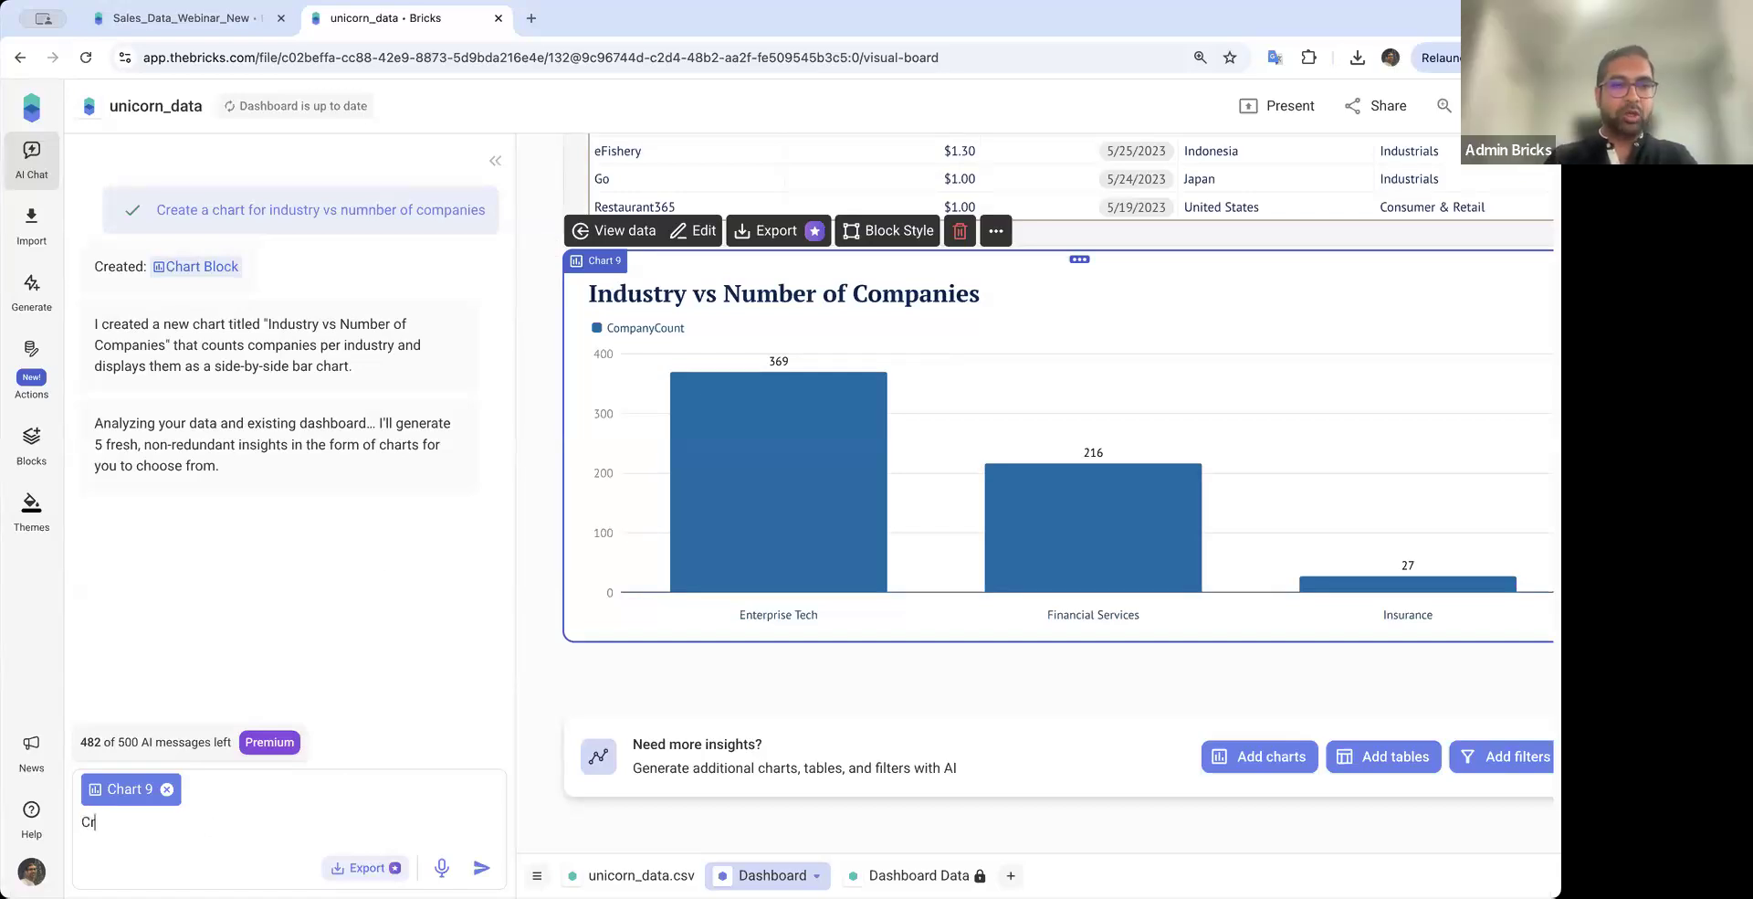
pyautogui.write('eate a pie char')
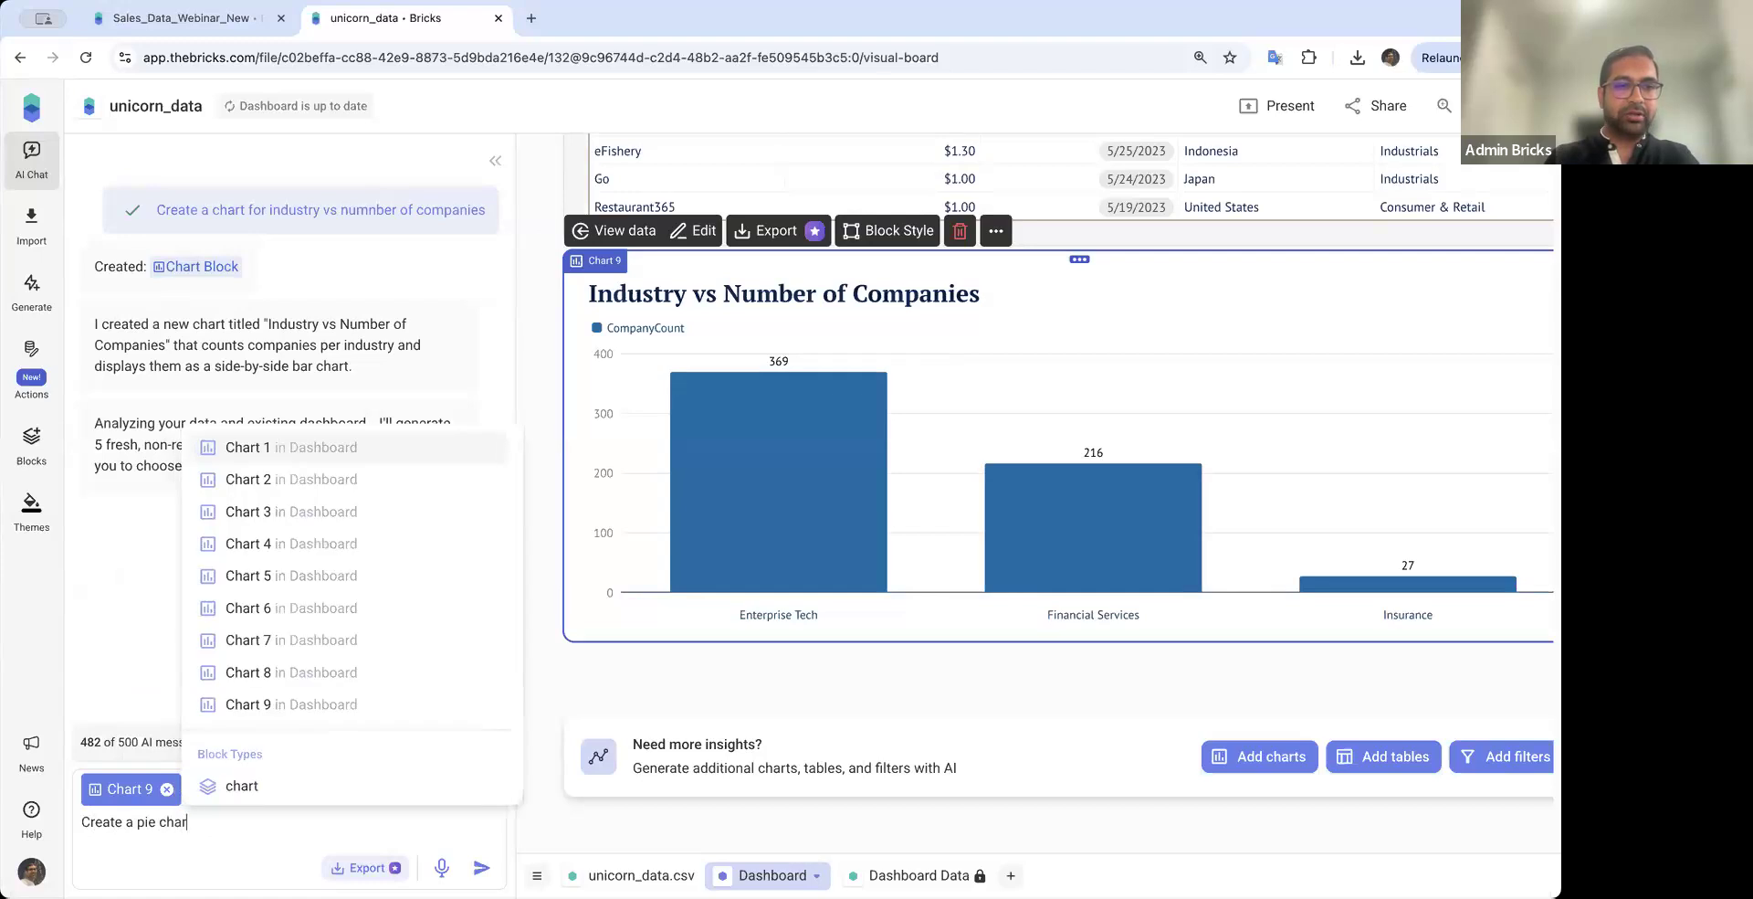
pyautogui.write('t showing the dis')
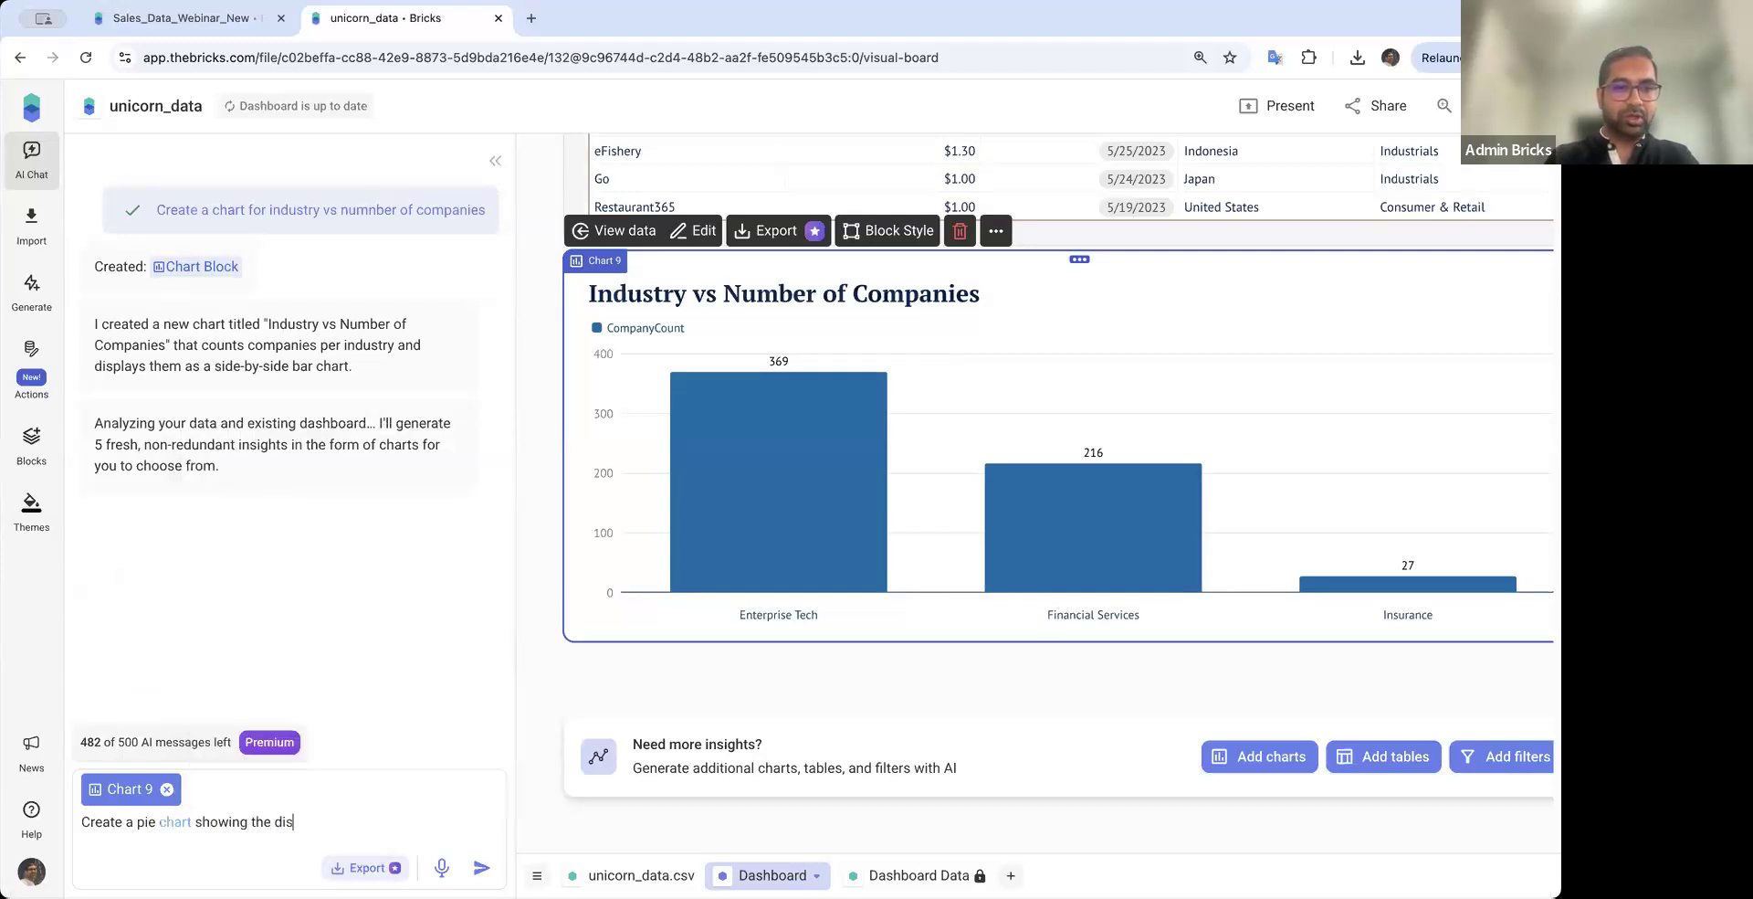
pyautogui.write('tribution o')
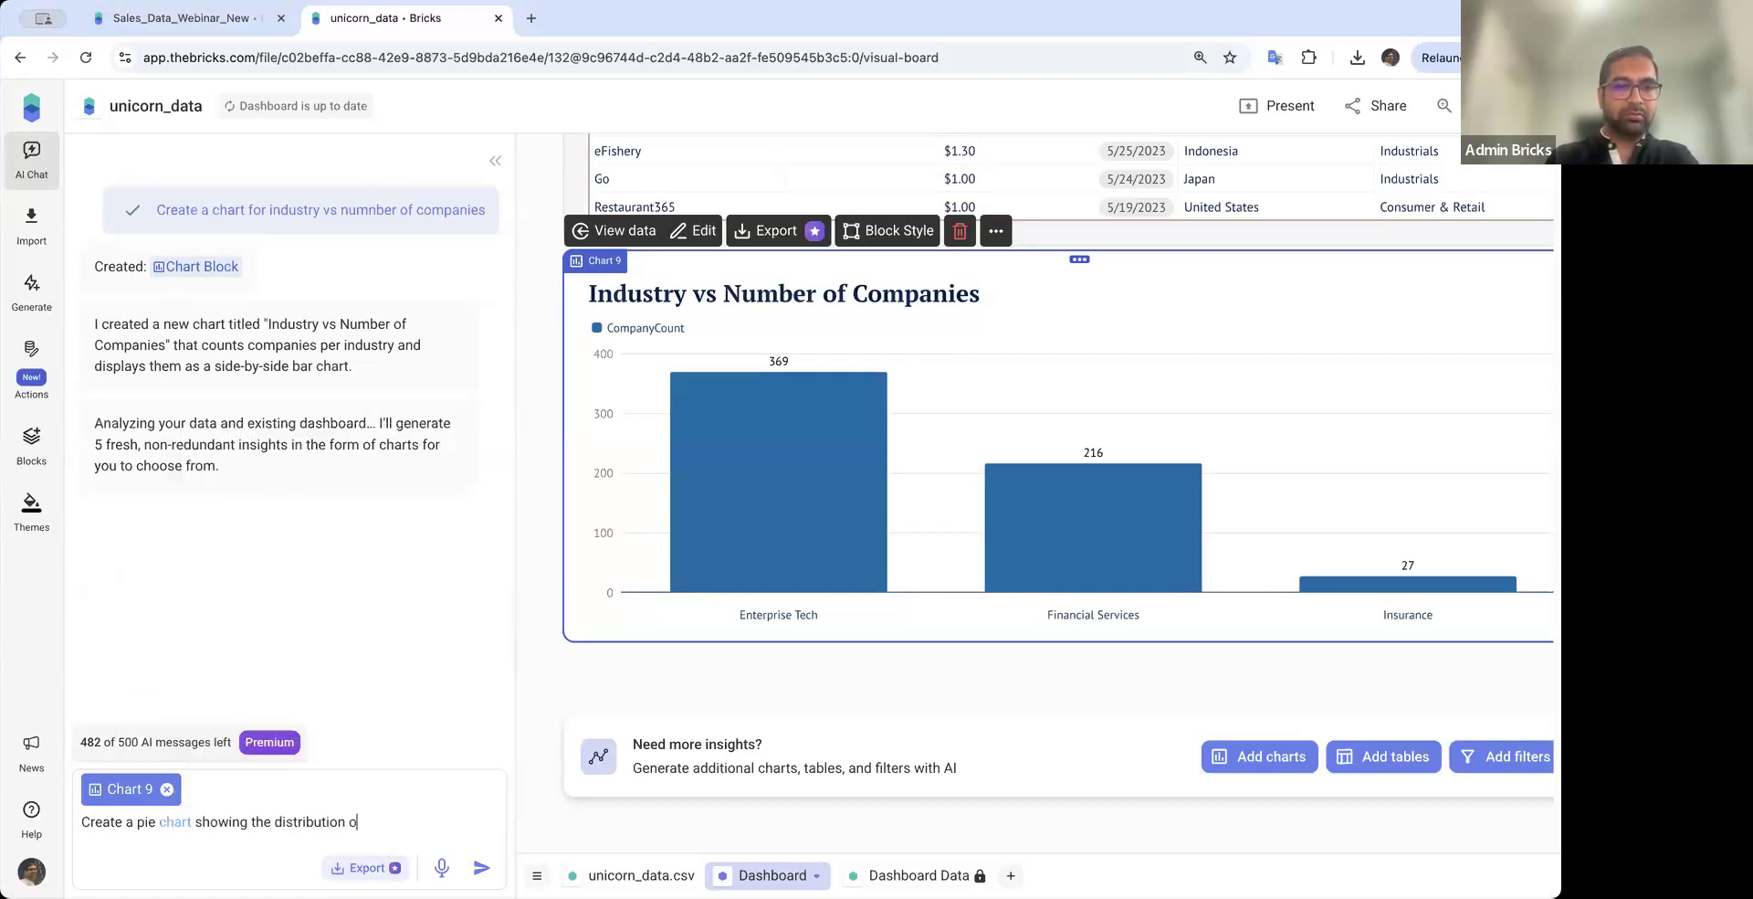
pyautogui.write('f companies ')
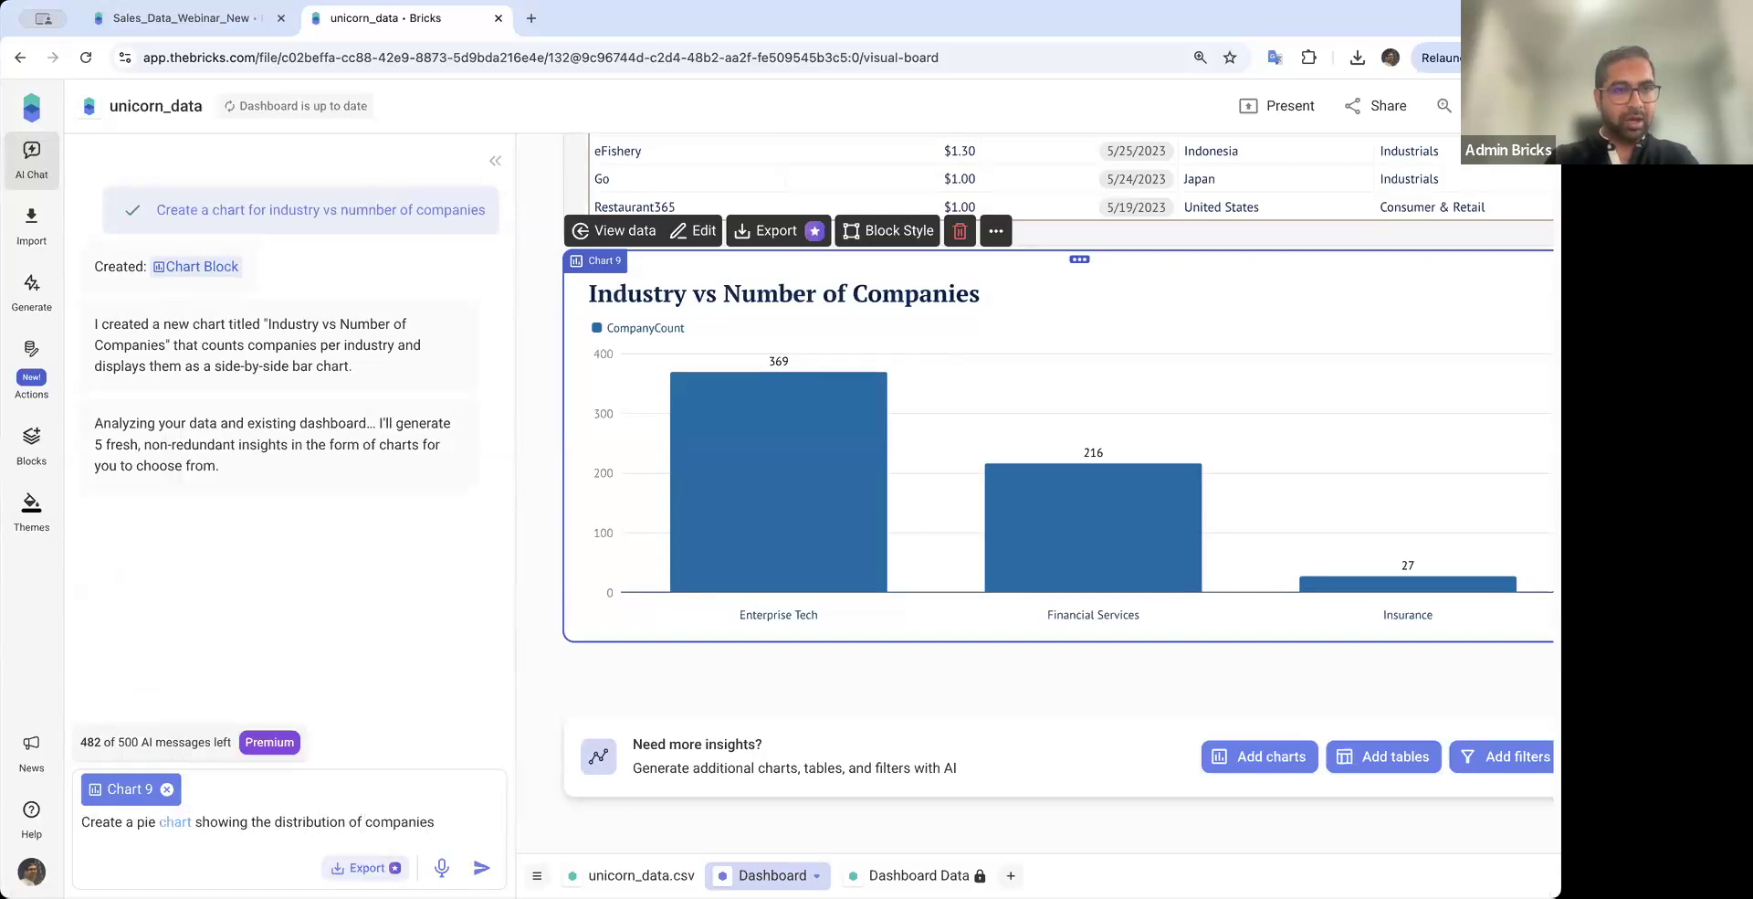
pyautogui.write('via i')
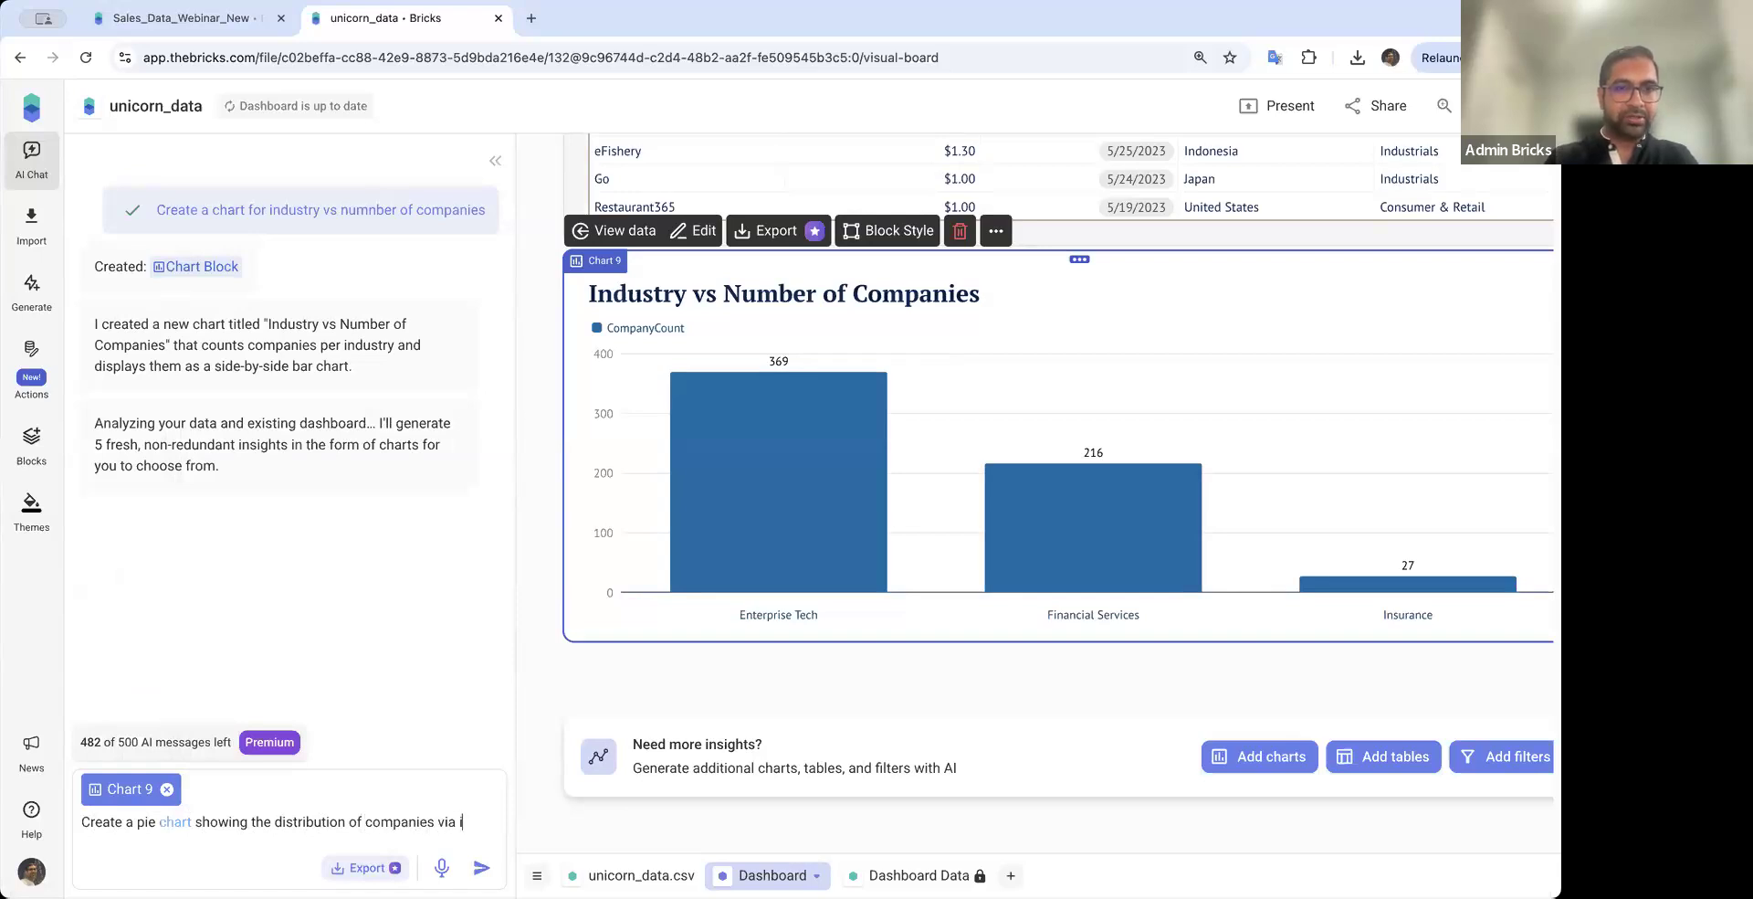
pyautogui.write('ndustry')
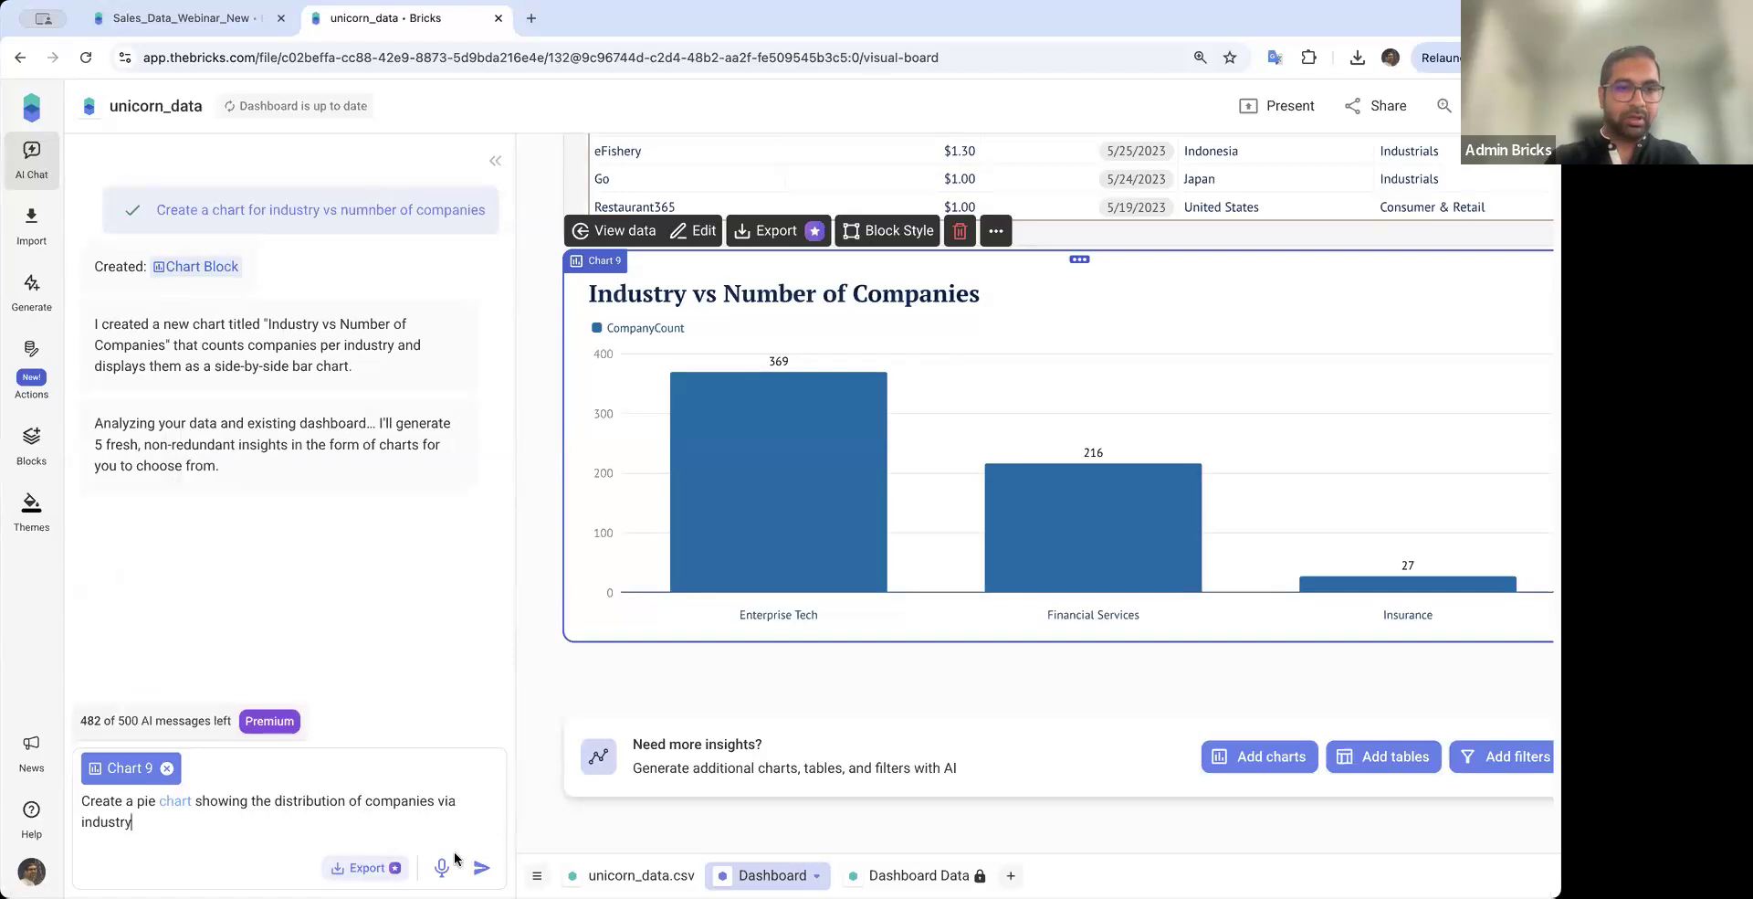
# Replace "via" with "with various" in the pie chart prompt and send it to the AI chat
pyautogui.doubleClick(445, 801)
pyautogui.write('v')
pyautogui.press('BackSpace')
pyautogui.write('w')
pyautogui.press('BackSpace')
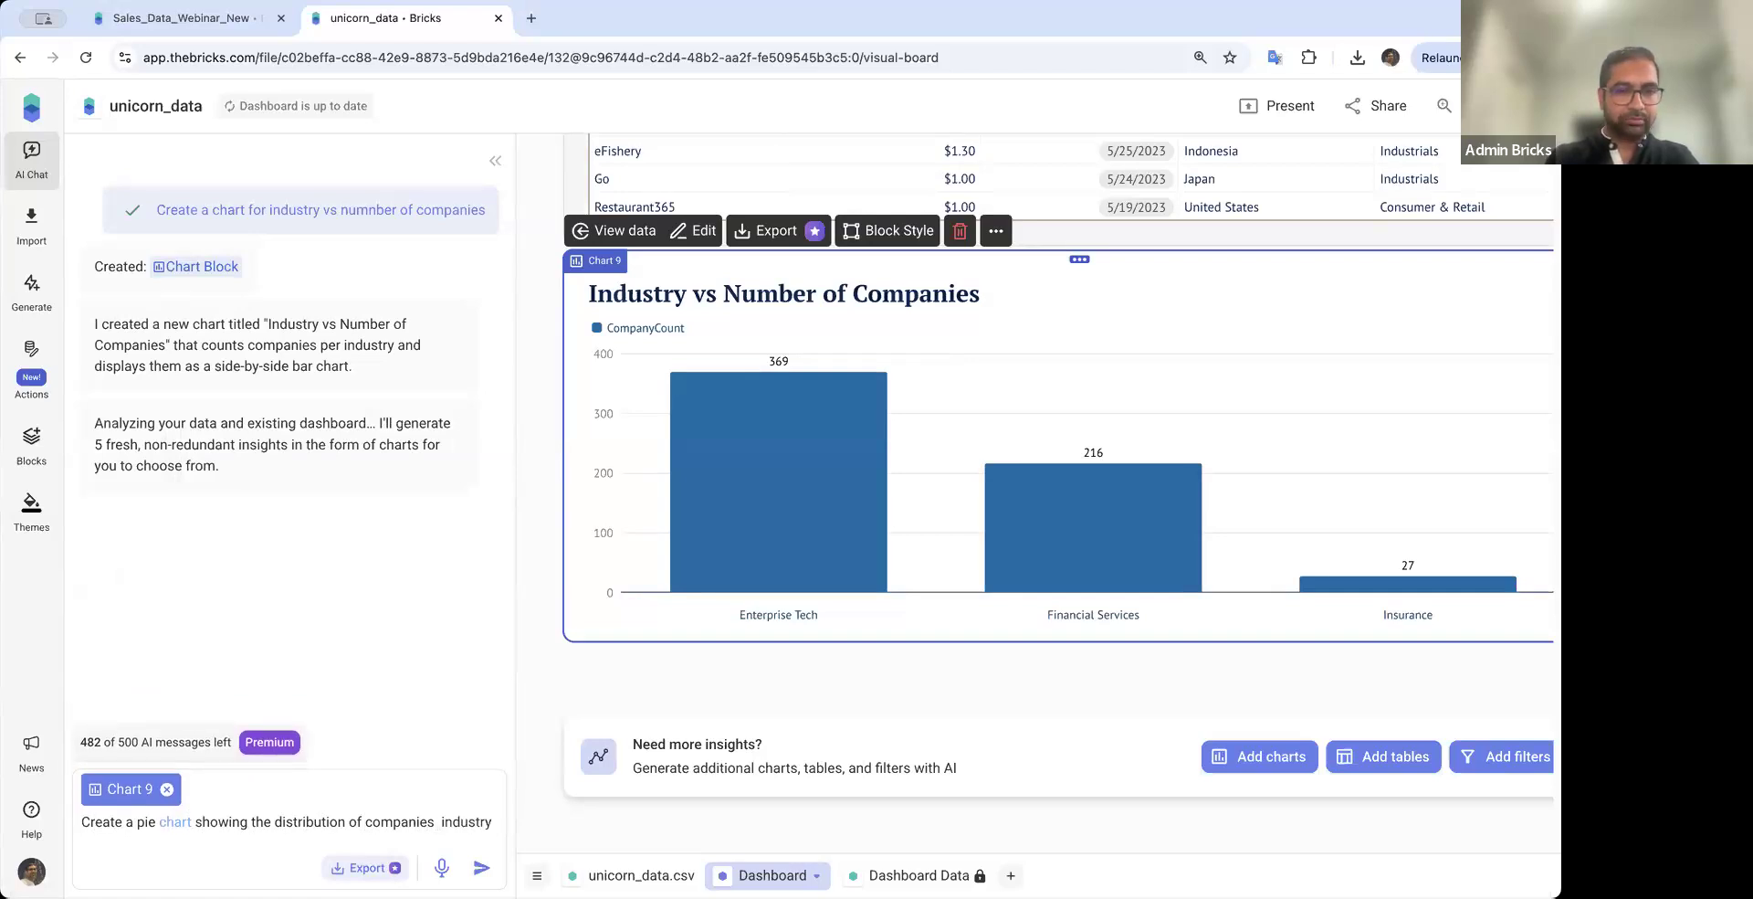
pyautogui.write('with variou')
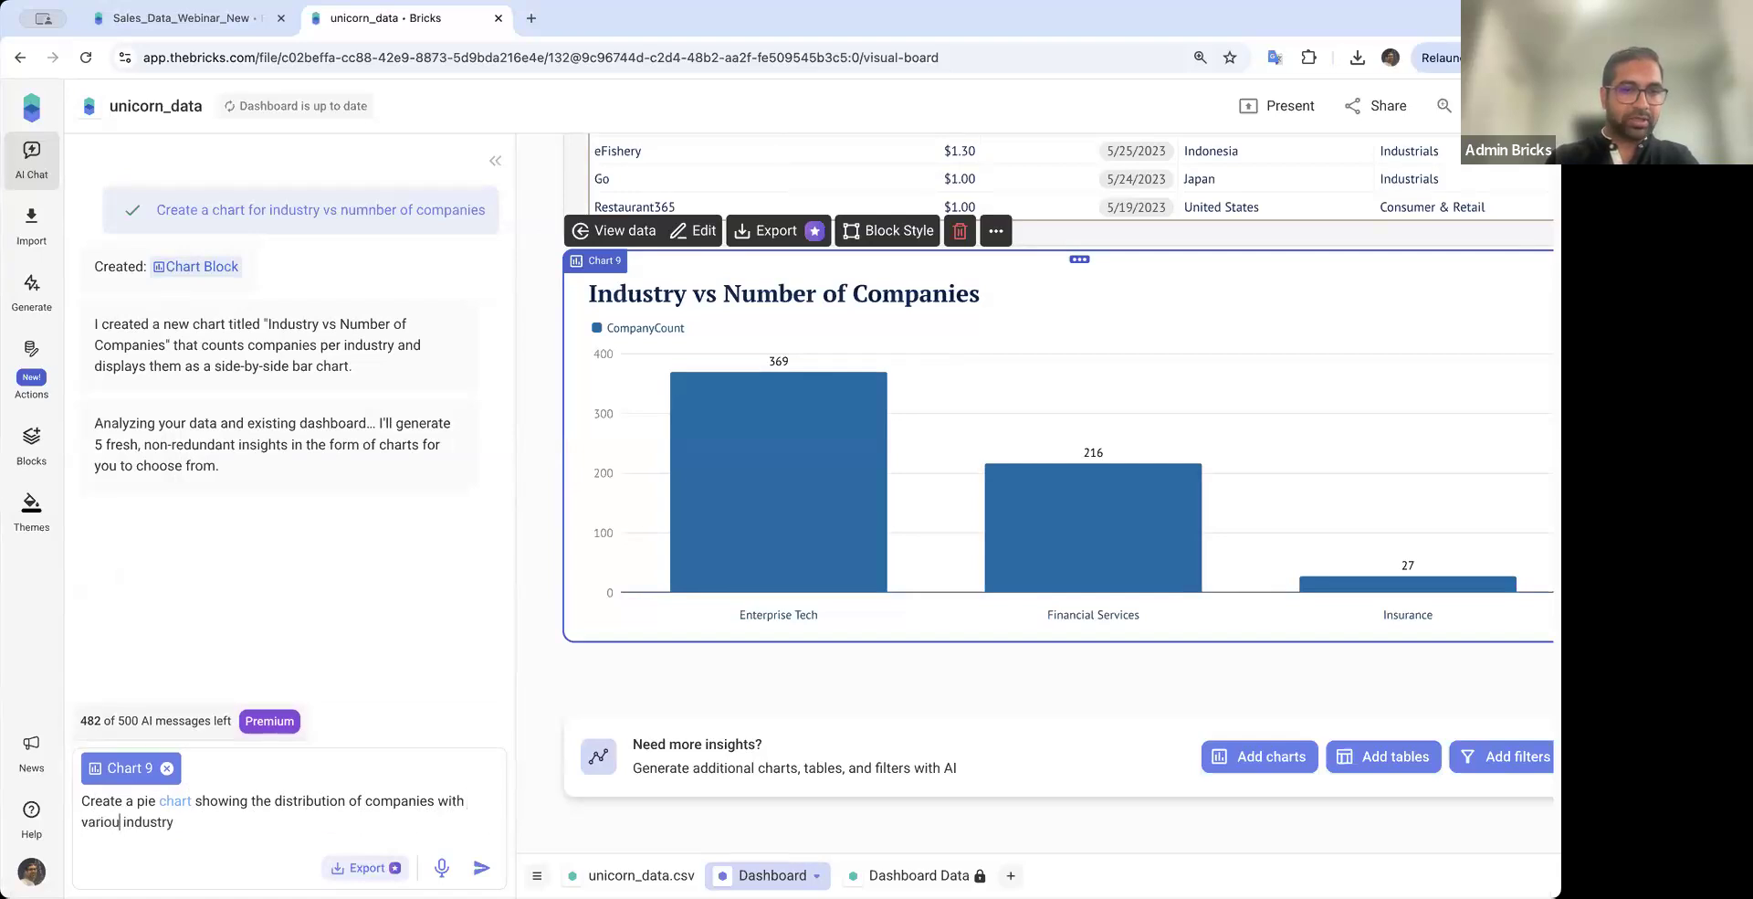
pyautogui.write('s')
pyautogui.press('Return')
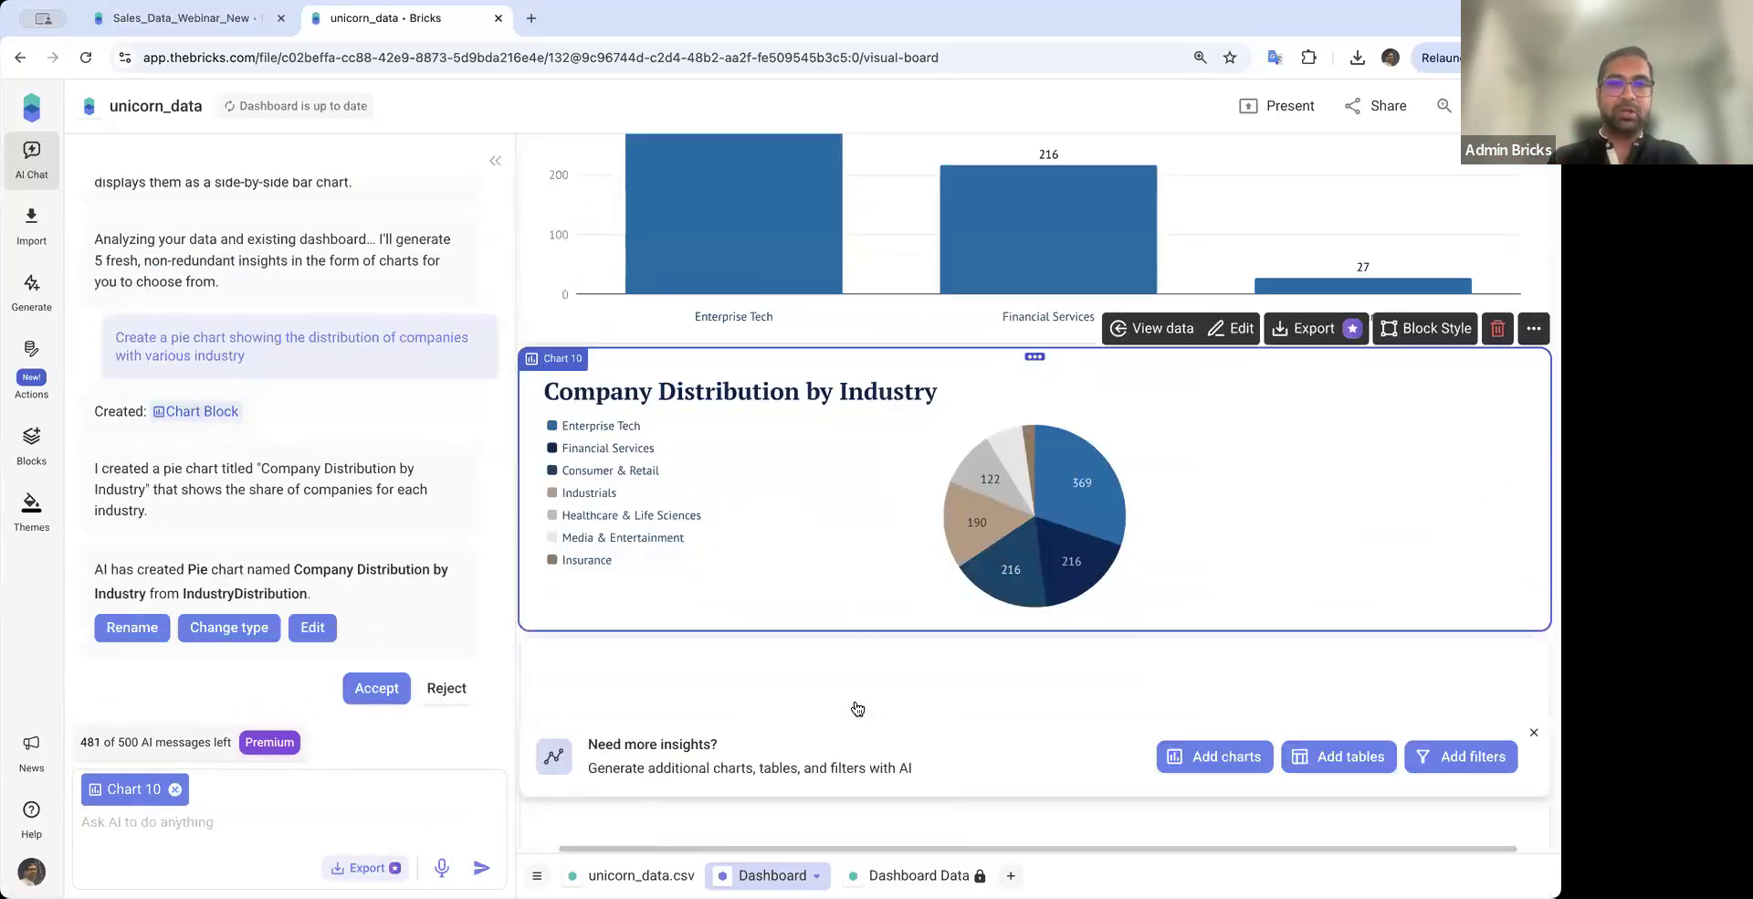
# Make the Company Distribution by Industry pie chart taller and open it in the chart editor
pyautogui.moveTo(931, 628); pyautogui.dragTo(931, 738)
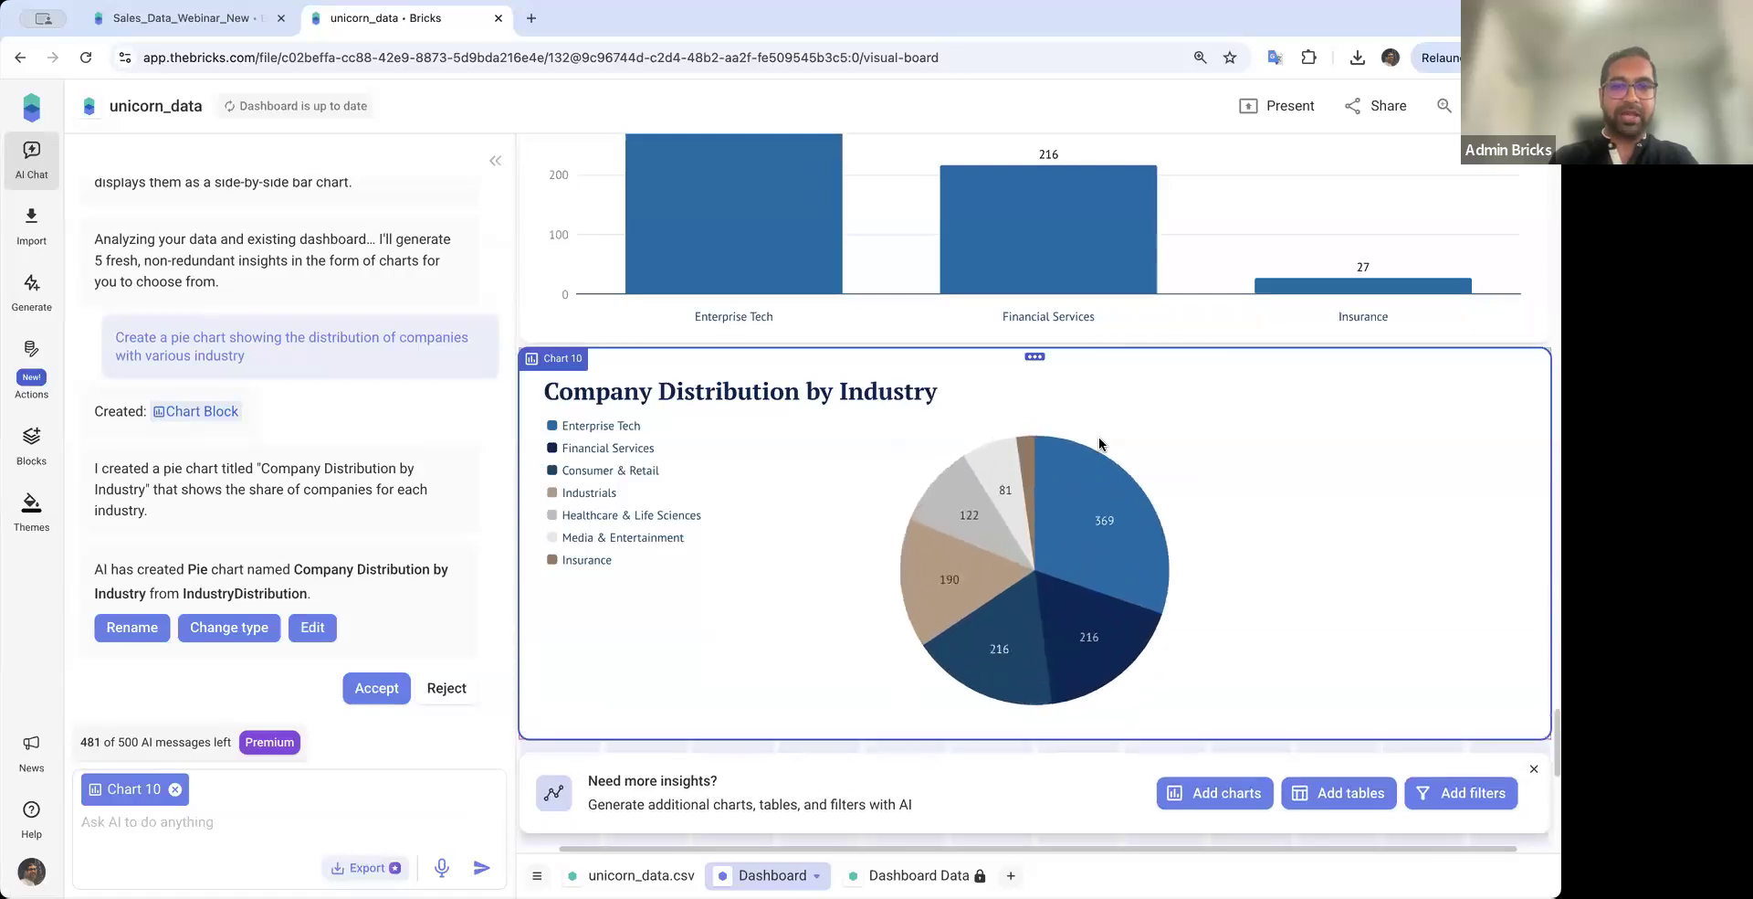
pyautogui.click(1017, 402)
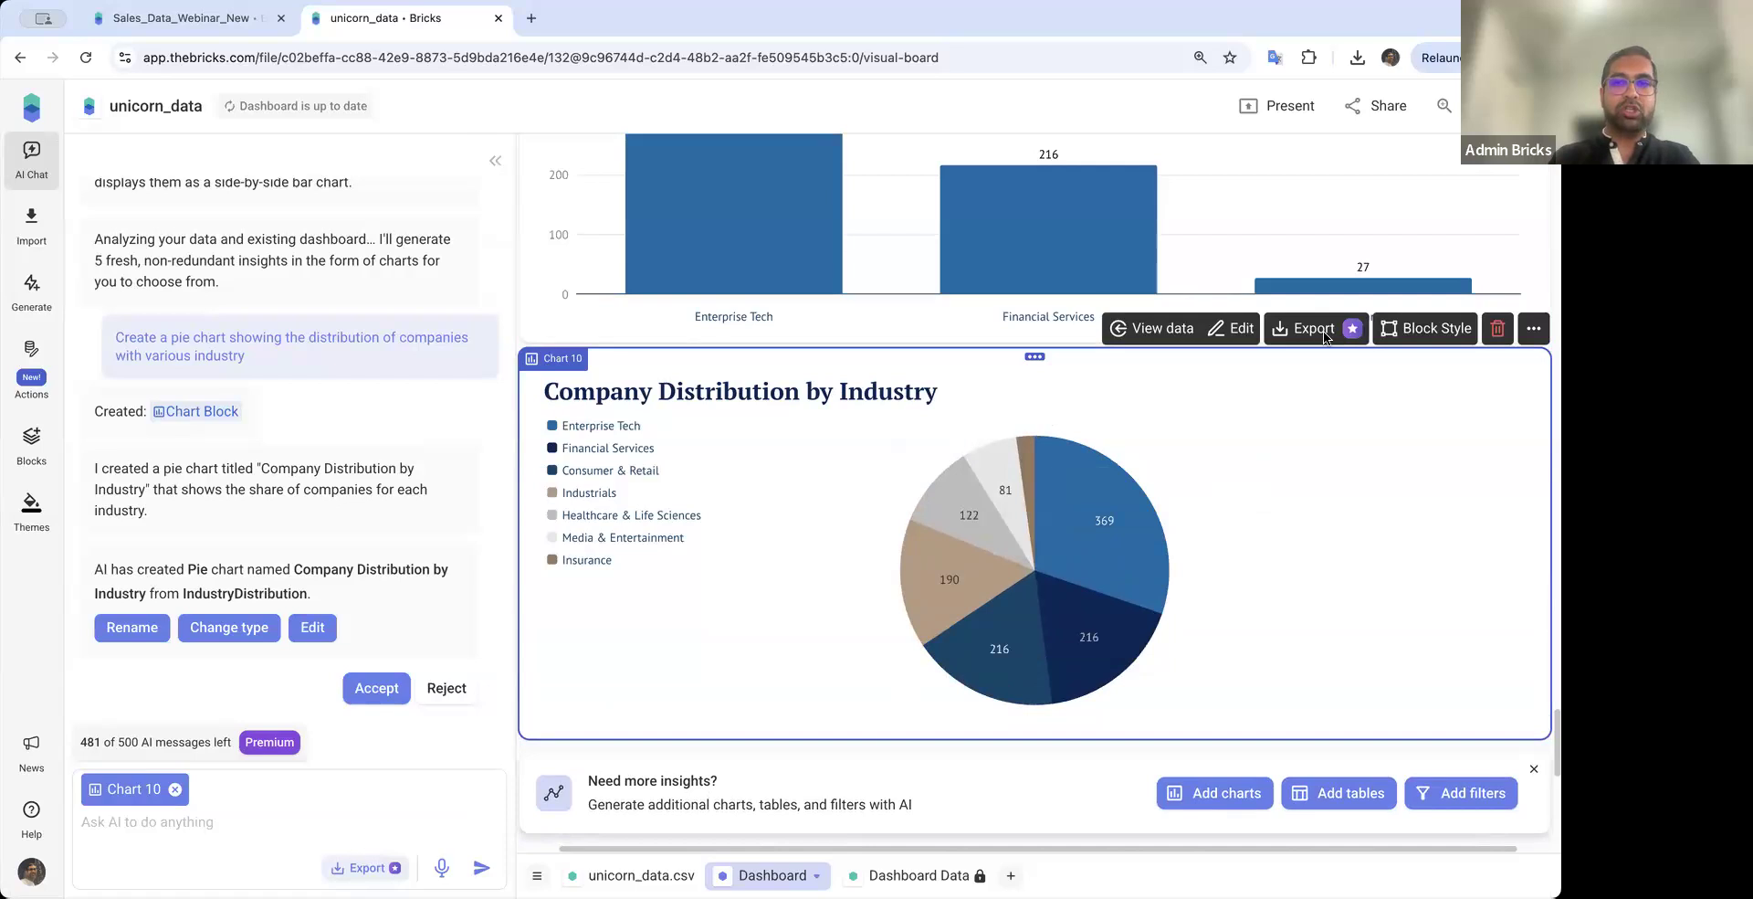
pyautogui.click(1239, 331)
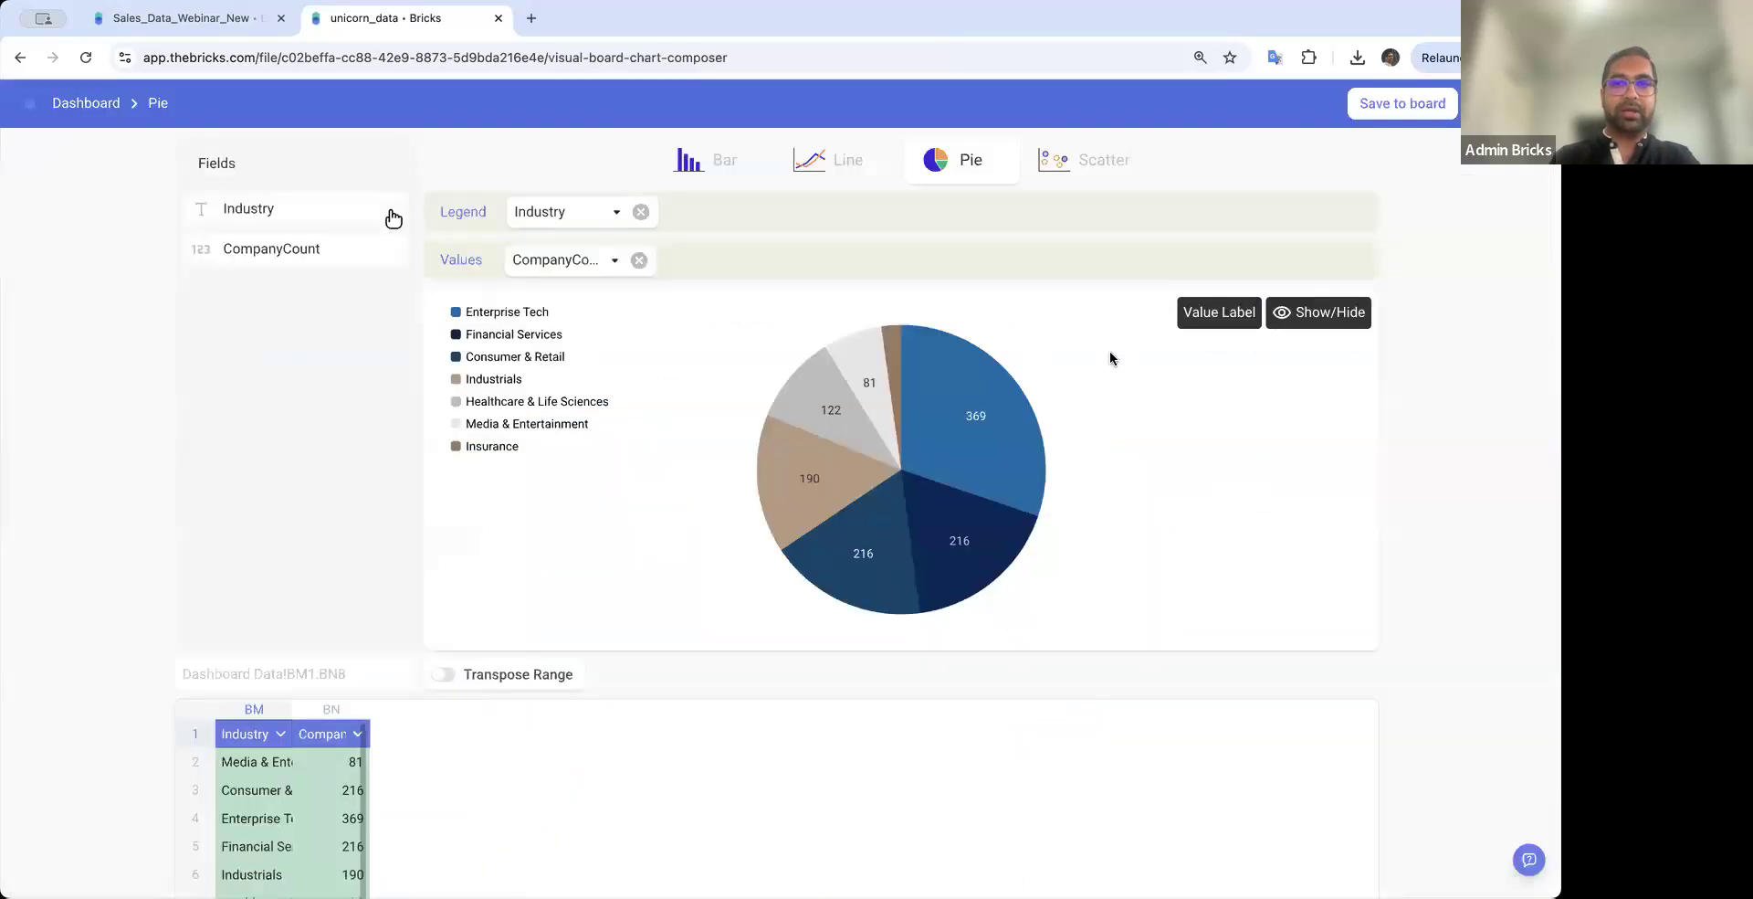
# Try the Scatter type on the company distribution chart, switch it to Line, view the bar variants, and save it to the board
pyautogui.click(1005, 173)
pyautogui.click(1108, 177)
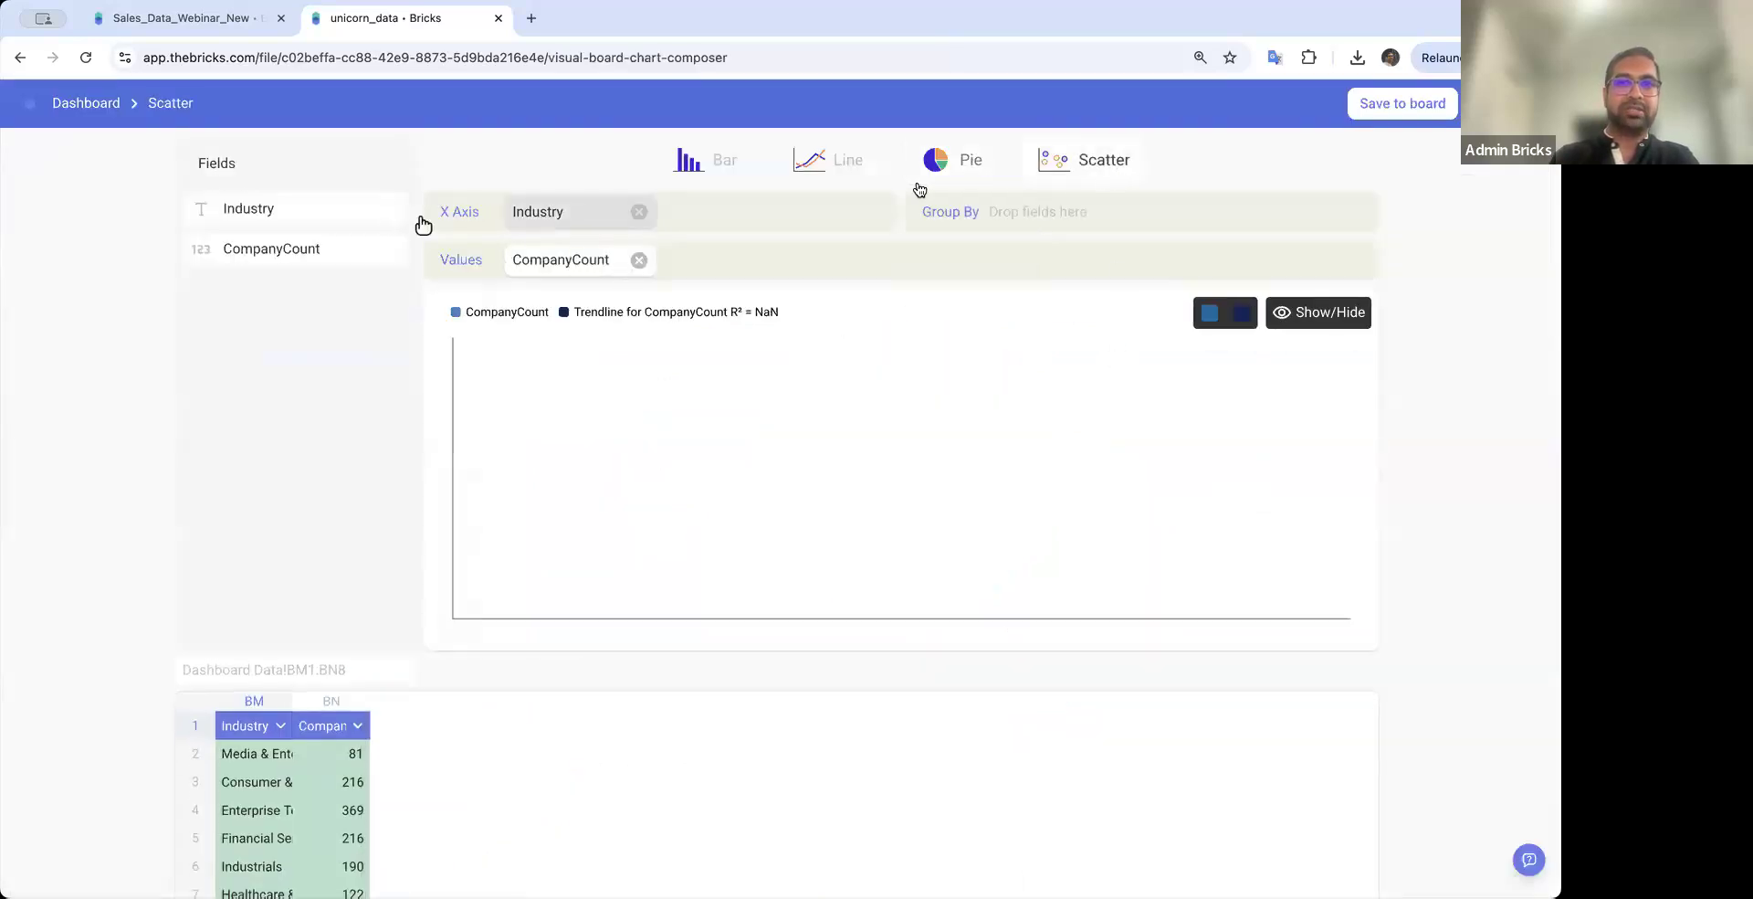
pyautogui.click(847, 162)
pyautogui.click(869, 228)
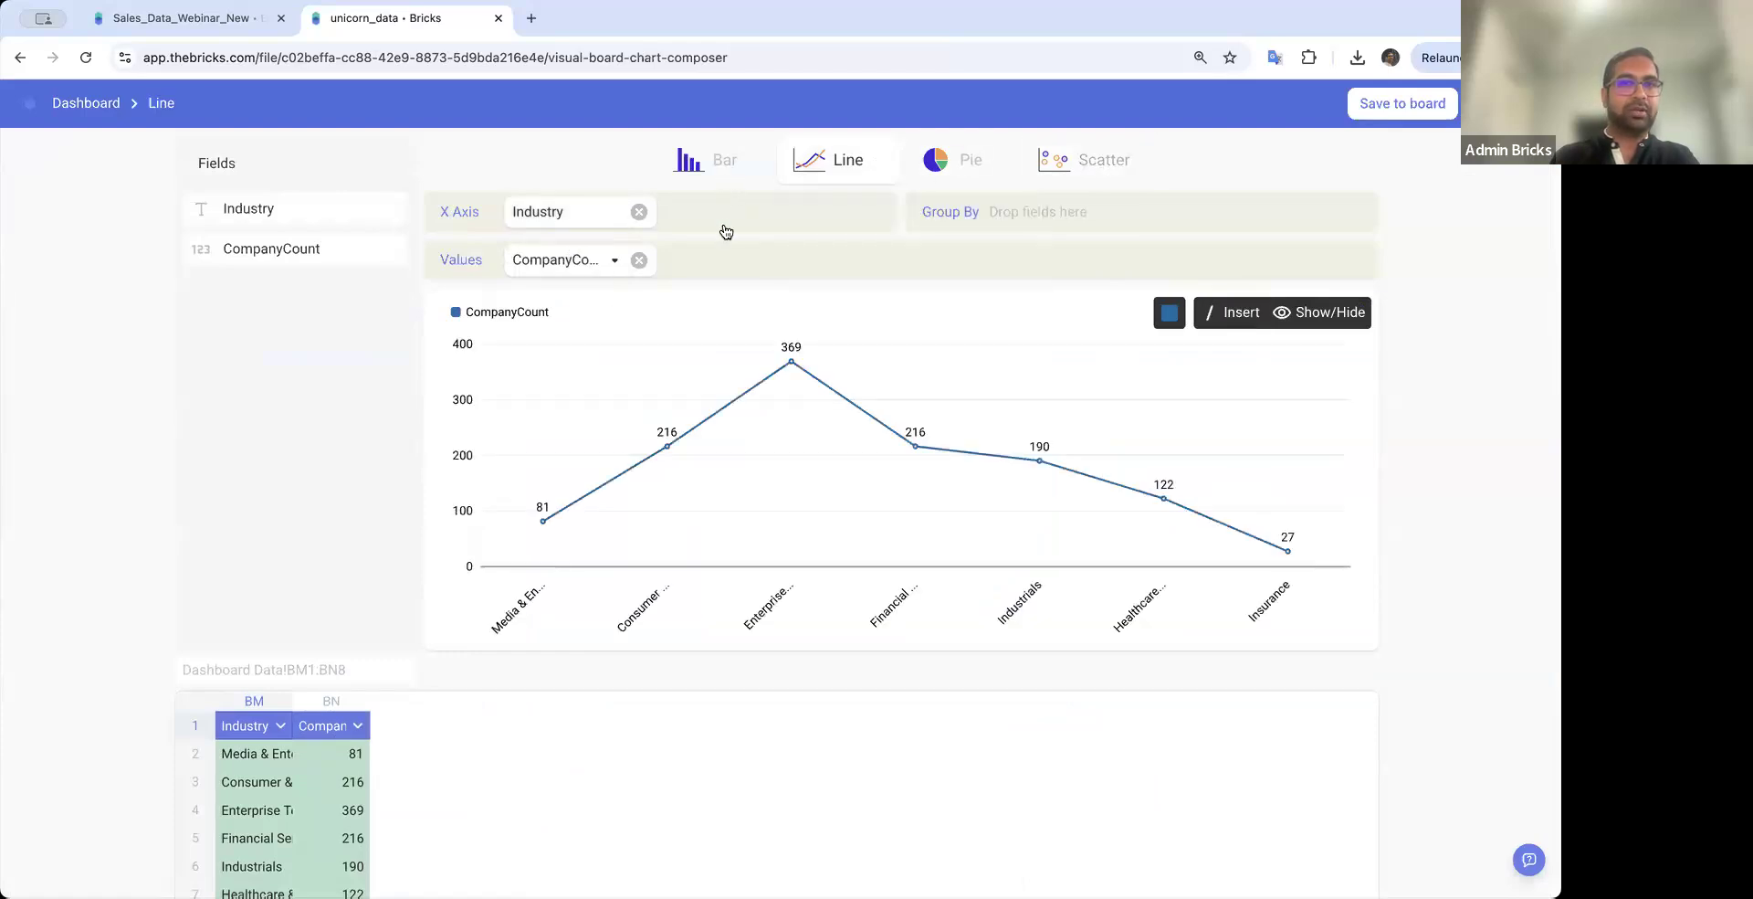
pyautogui.click(722, 162)
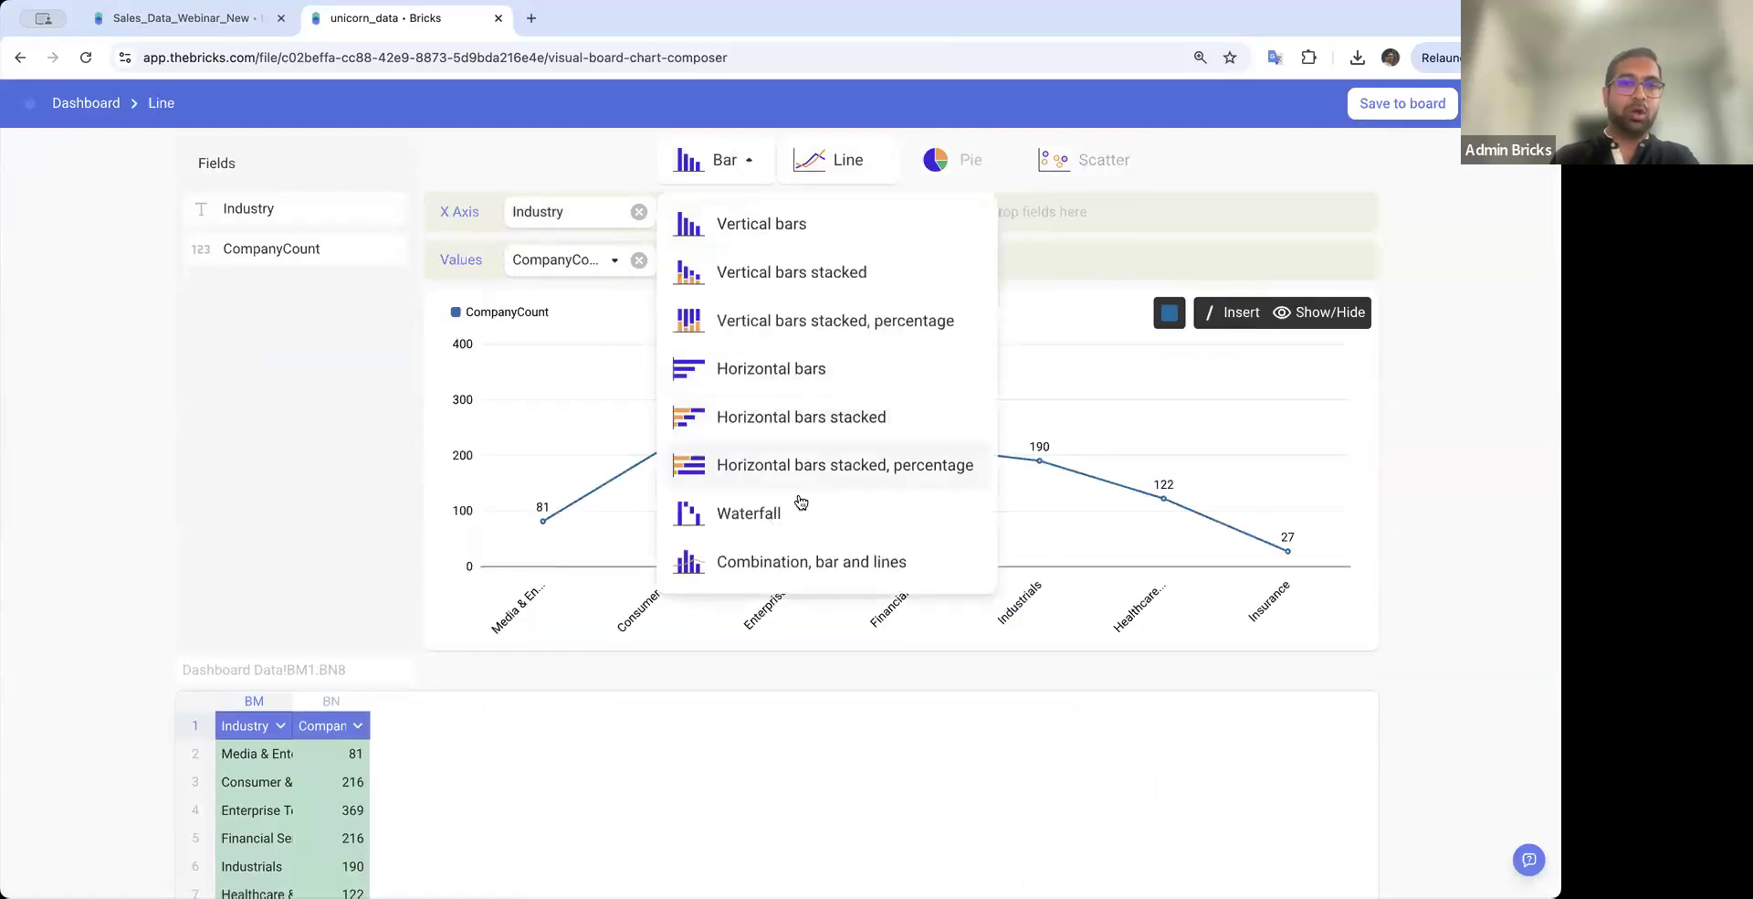
pyautogui.click(1422, 106)
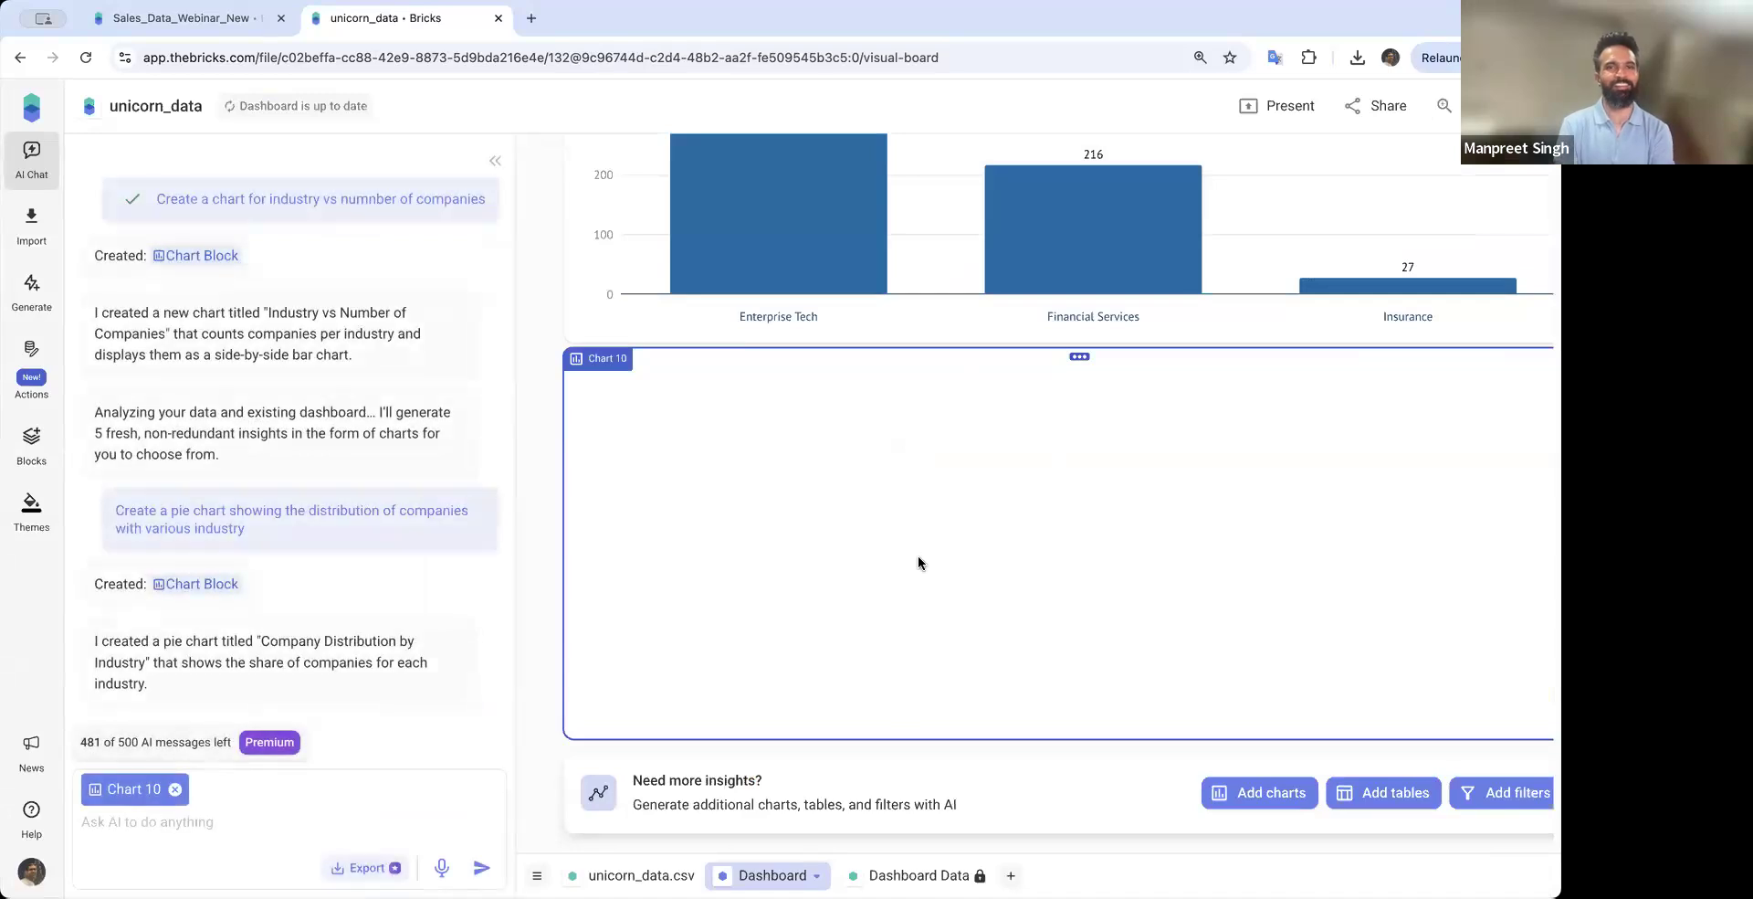
pyautogui.scroll(3, 919, 564)
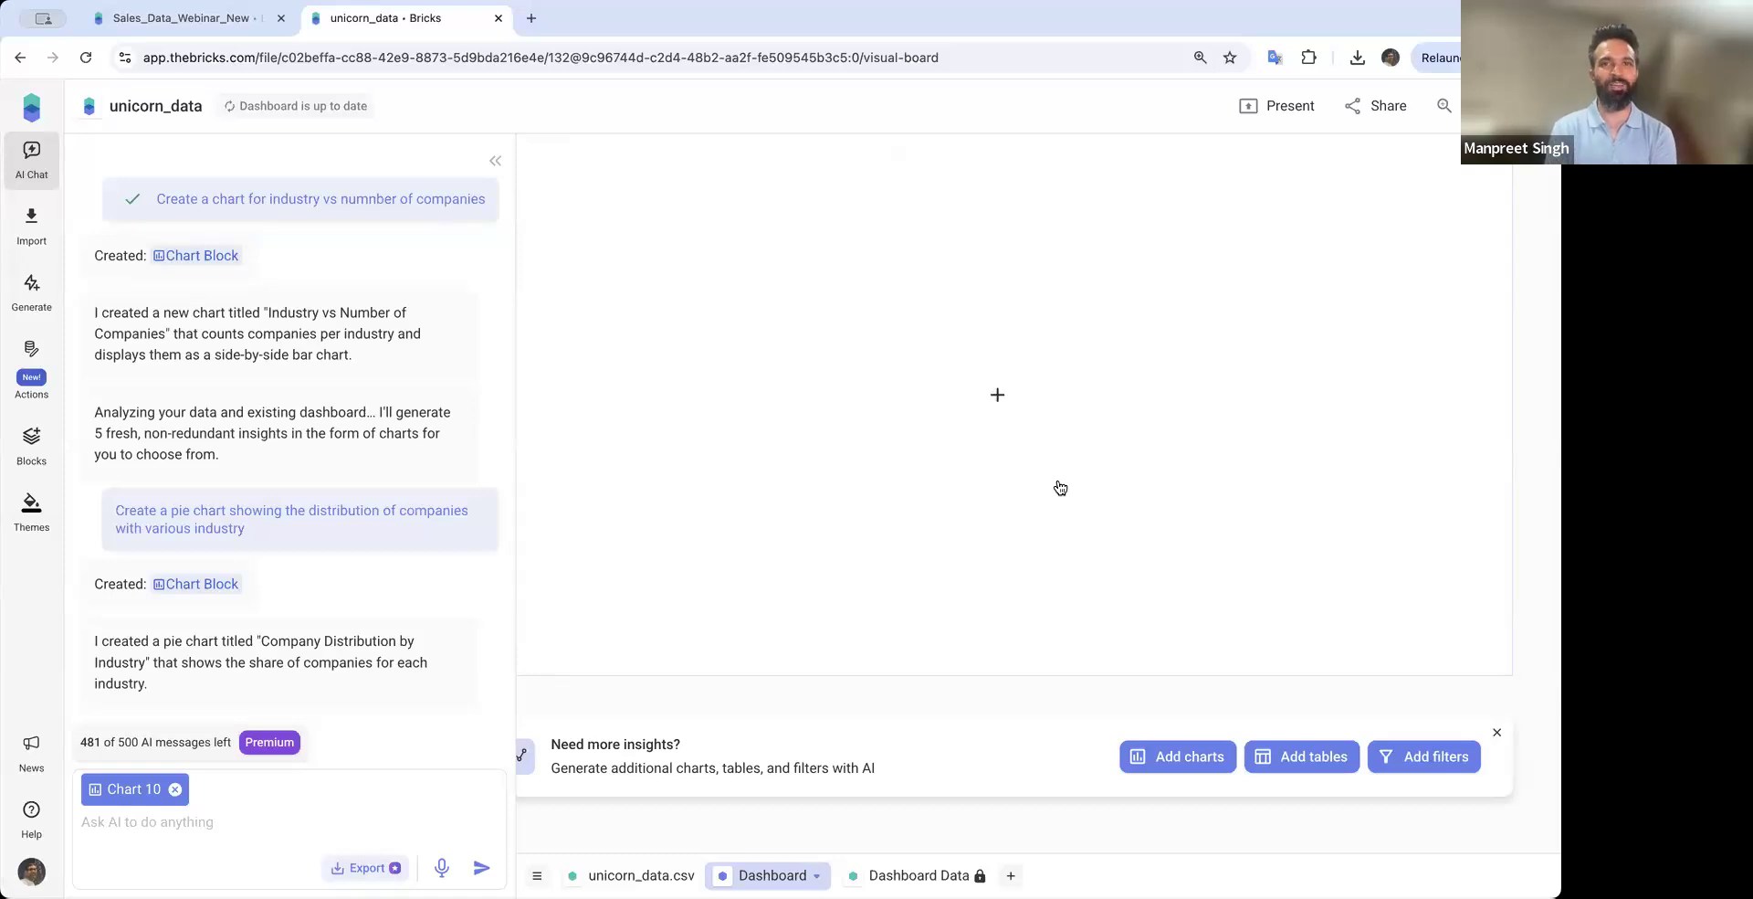
# Narrow the Global Unicorn Companies Insights Dashboard title block to free space beside it
pyautogui.scroll(15, 1076, 433)
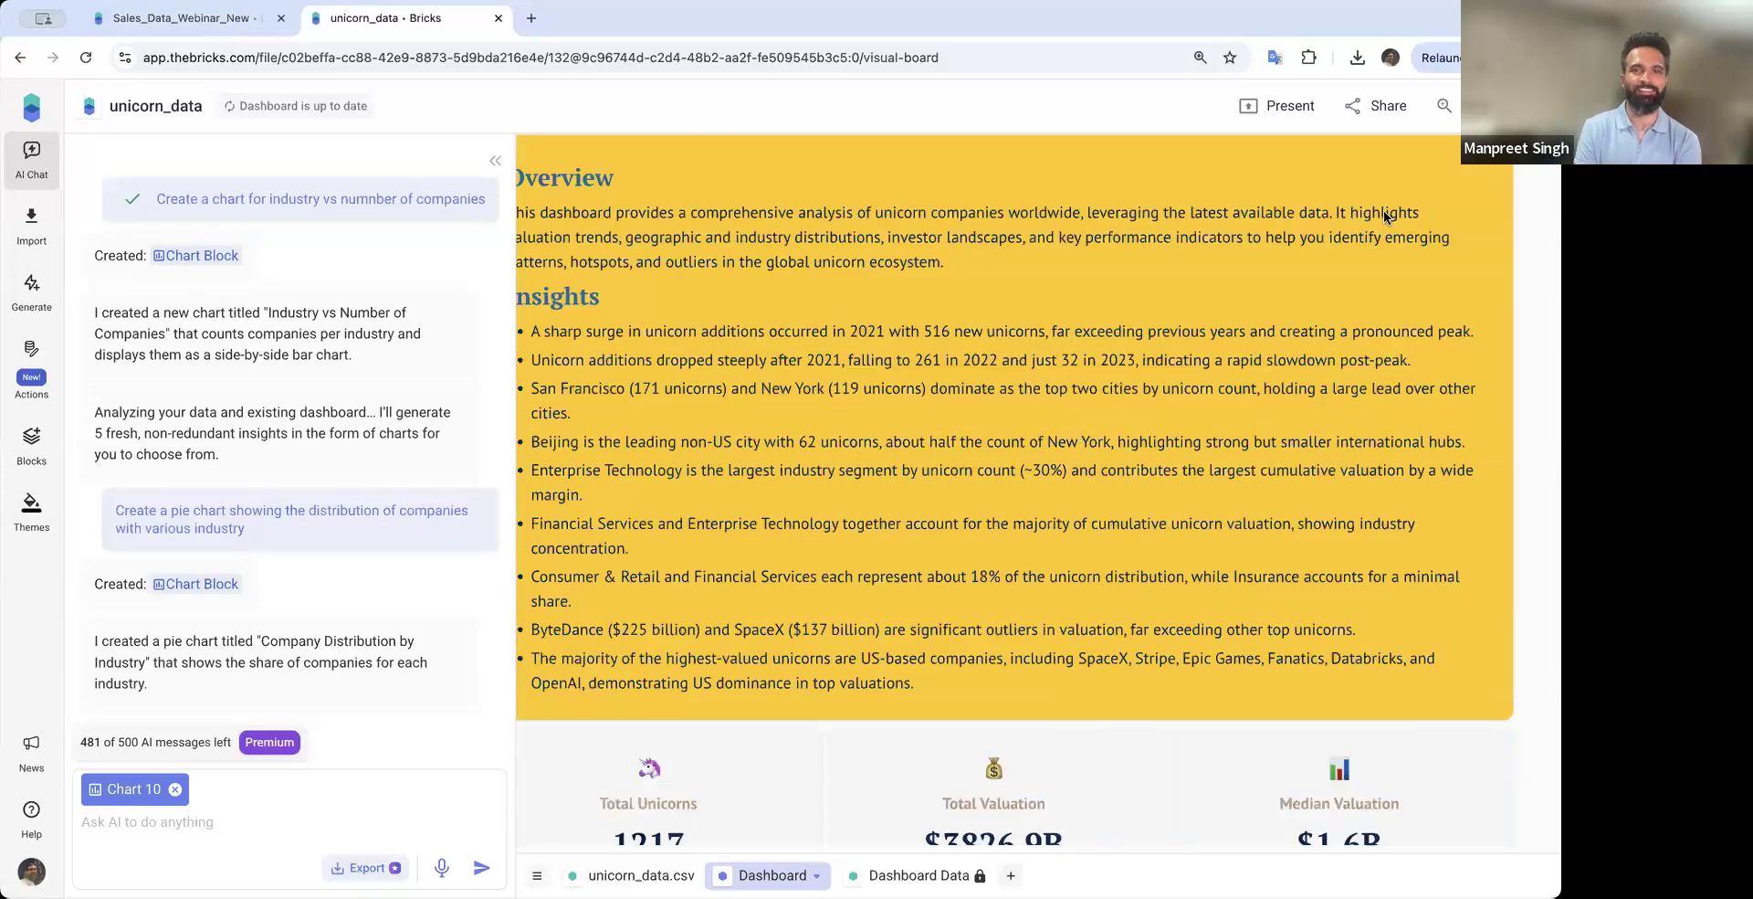
pyautogui.scroll(2, 1386, 219)
pyautogui.click(1337, 240)
pyautogui.moveTo(1333, 242); pyautogui.dragTo(1180, 243)
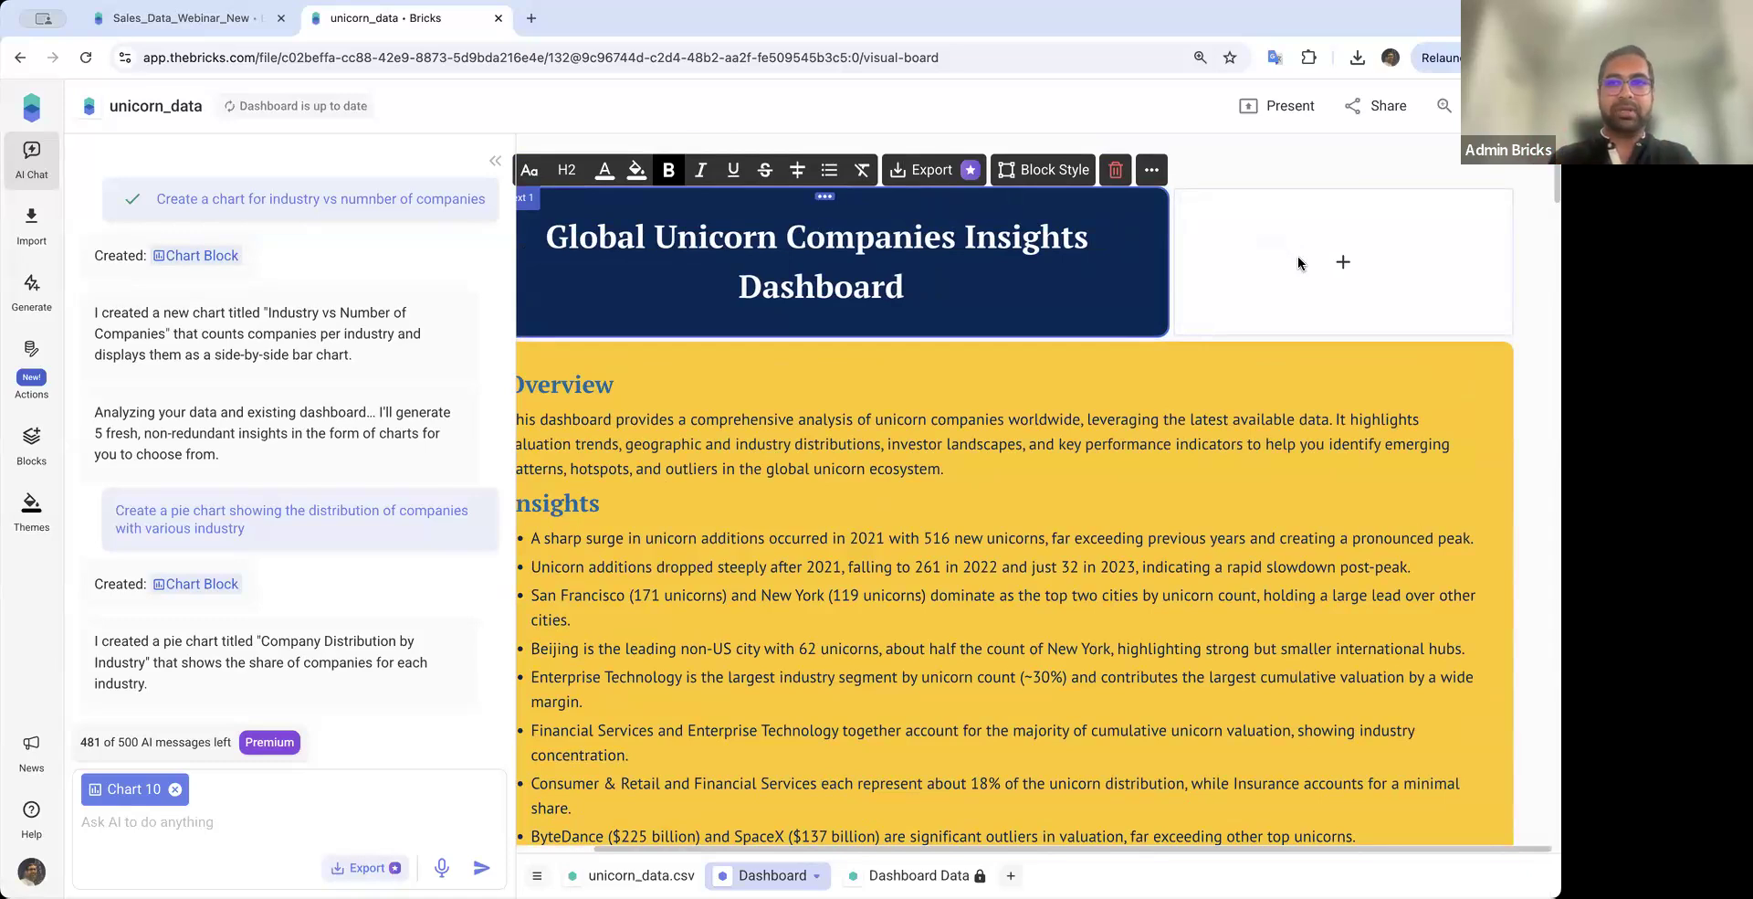
# Add an image block in the free space beside the dashboard title and upload the Bricks logo into it
pyautogui.click(1340, 262)
pyautogui.click(1269, 269)
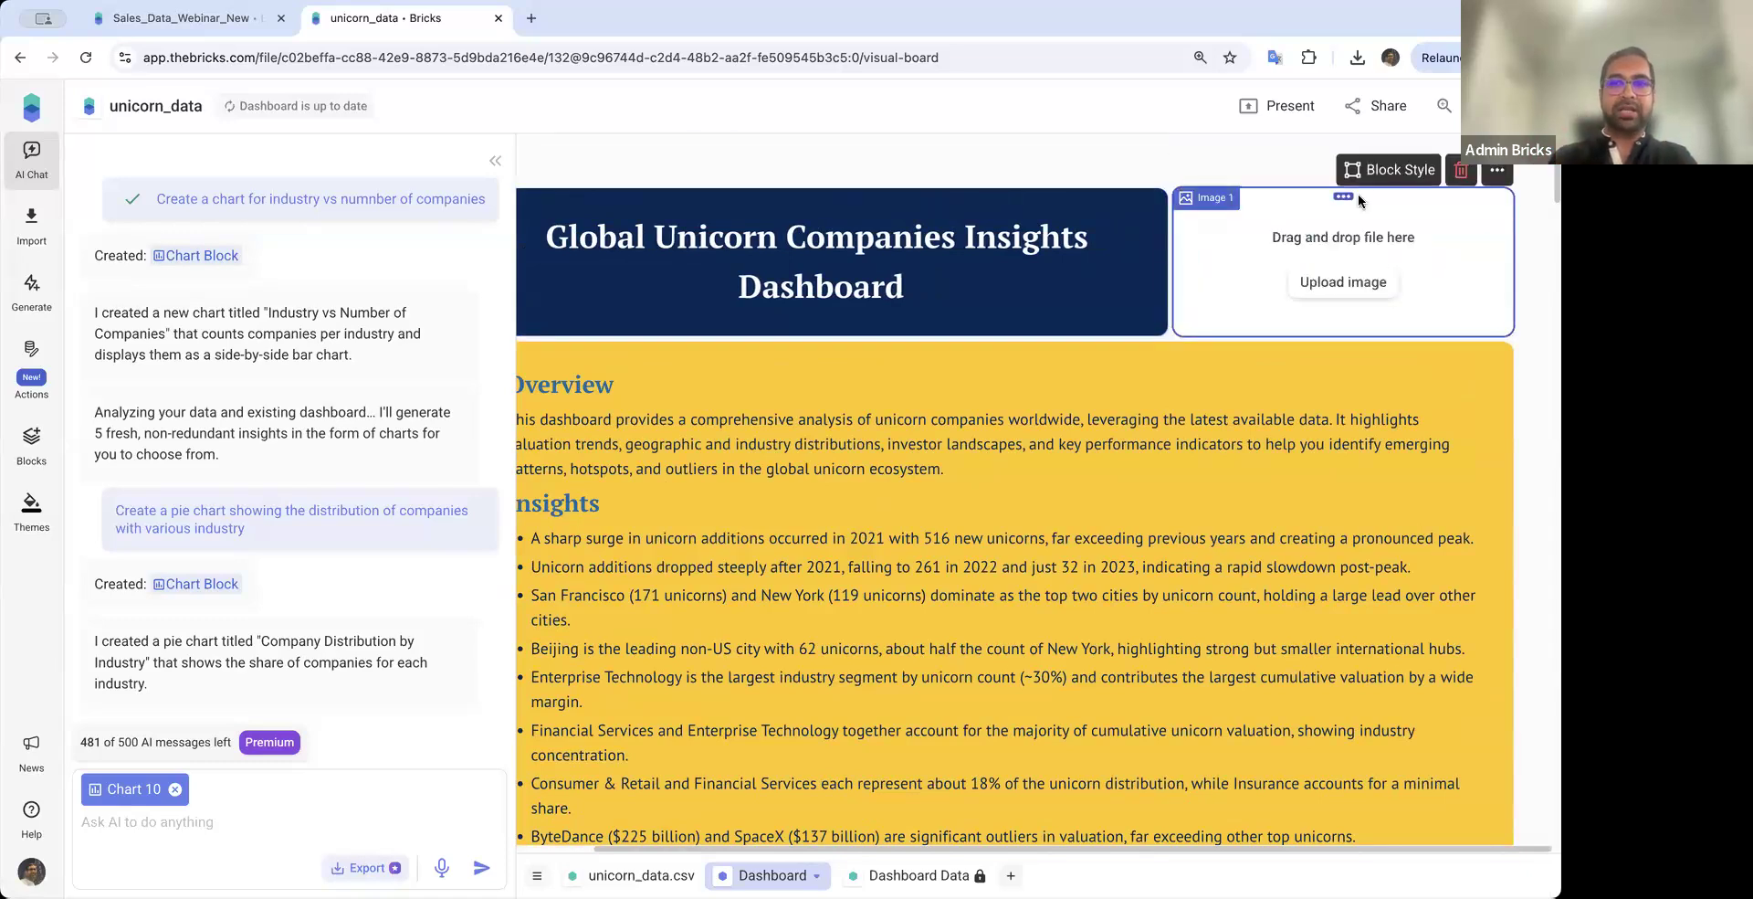
pyautogui.click(1343, 281)
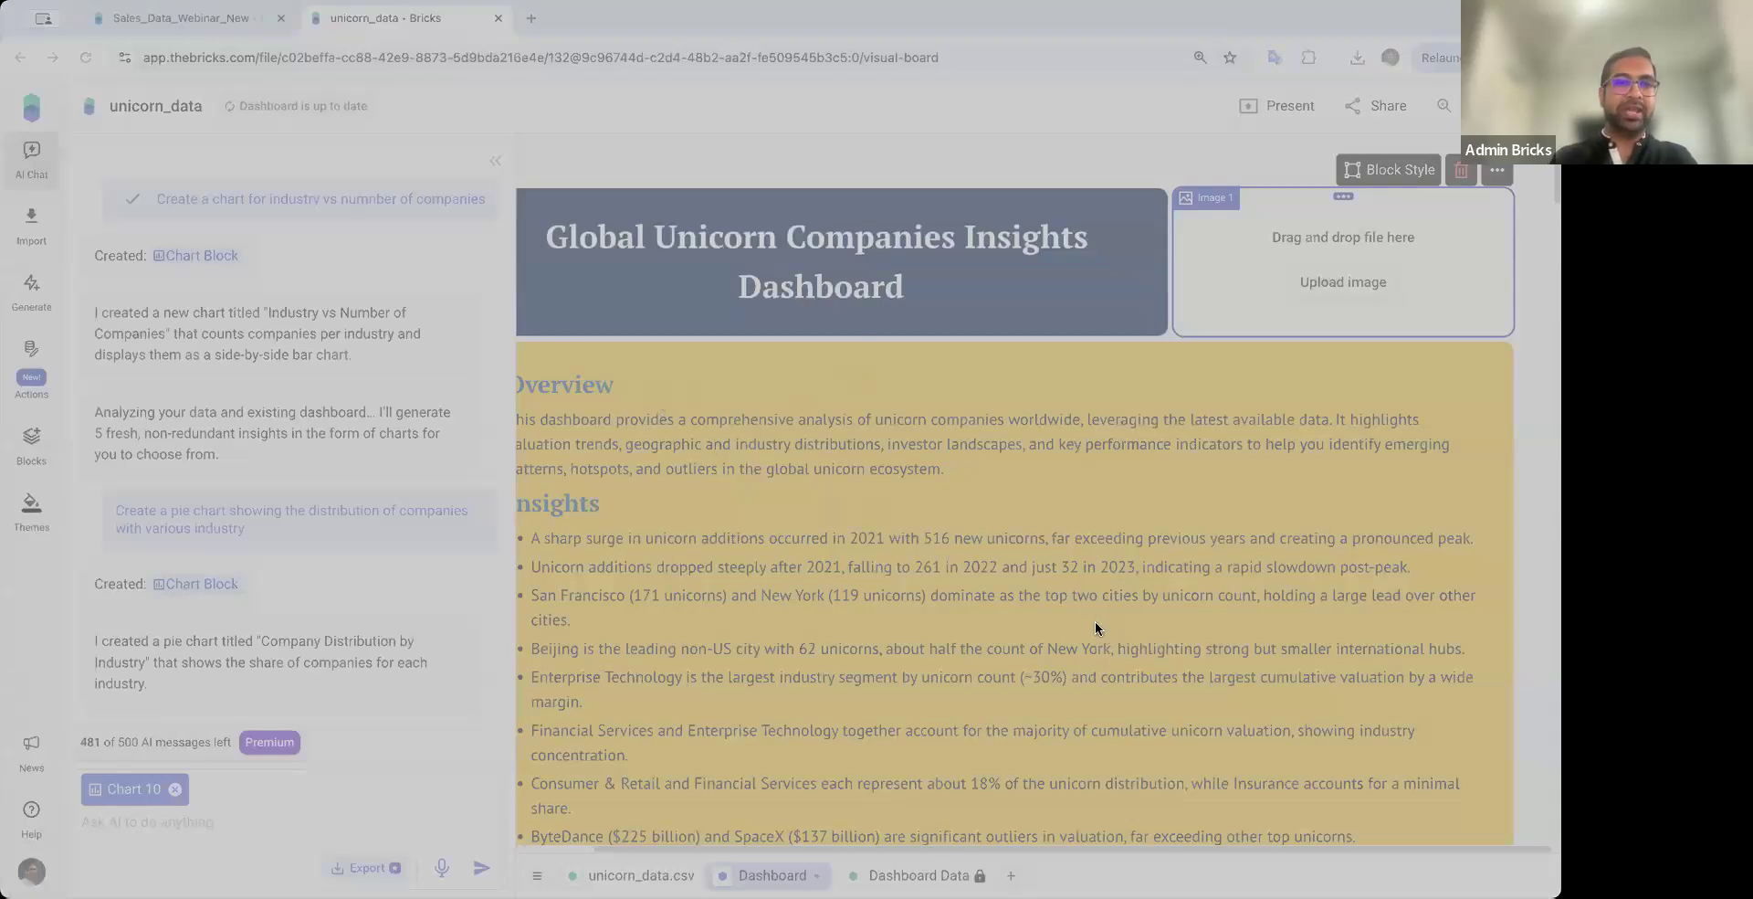
pyautogui.click(1125, 643)
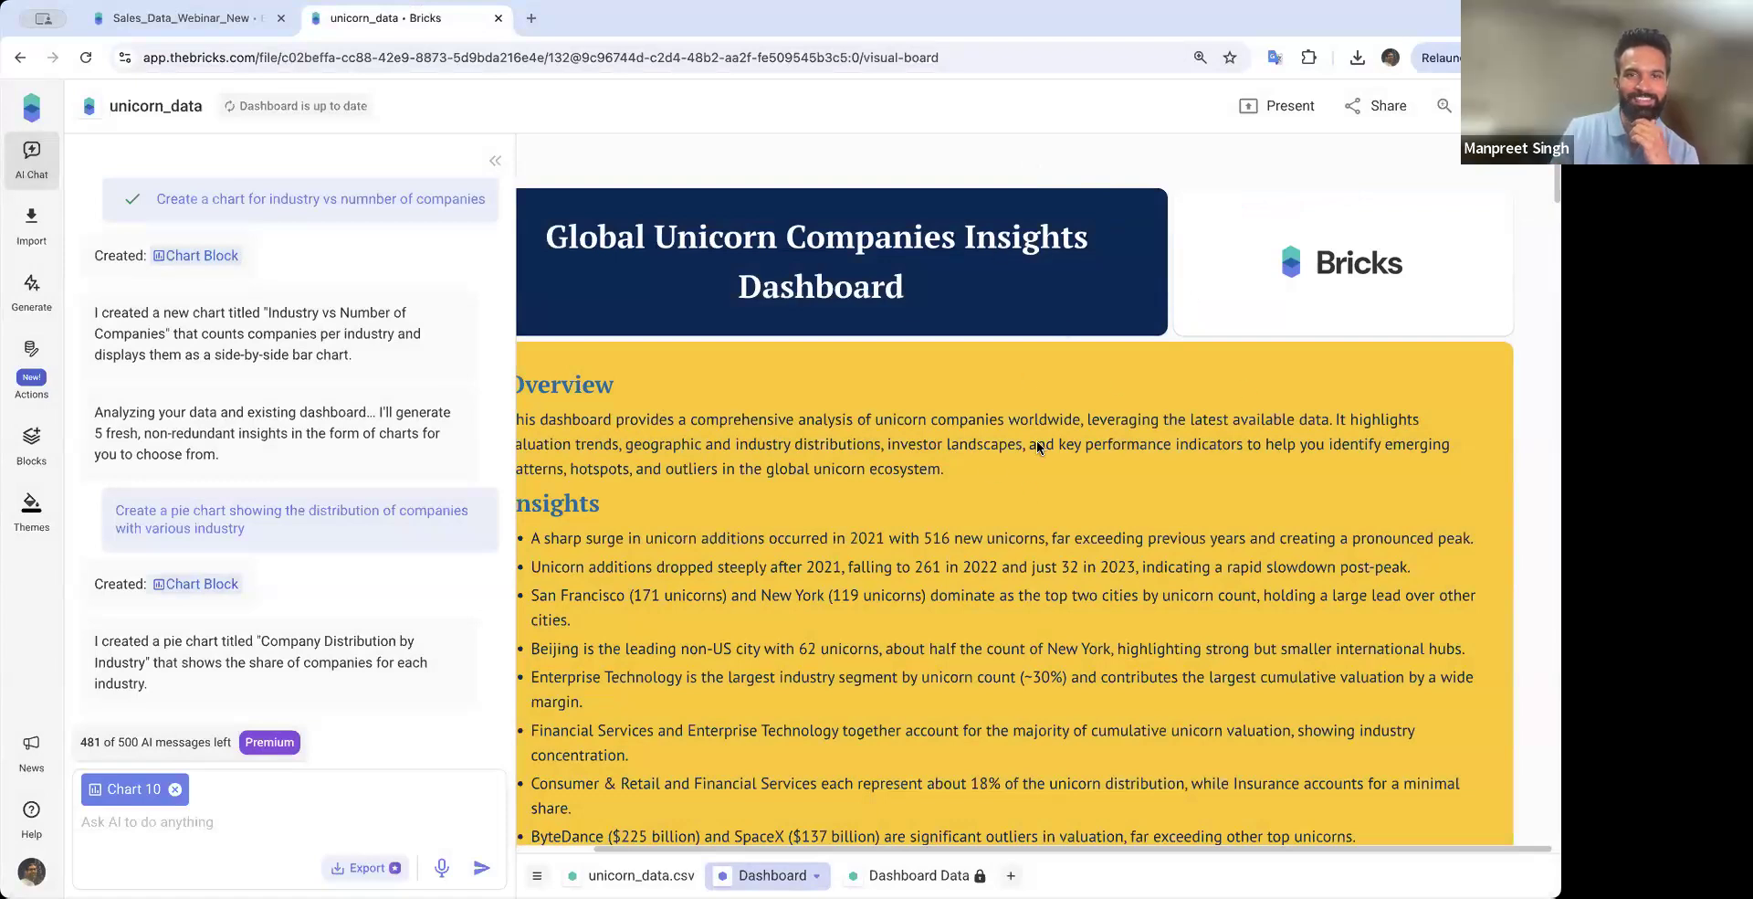
# Set the background color of the Overview and Insights text block to light gray and collapse the AI chat
pyautogui.scroll(-1, 1038, 441)
pyautogui.click(1146, 347)
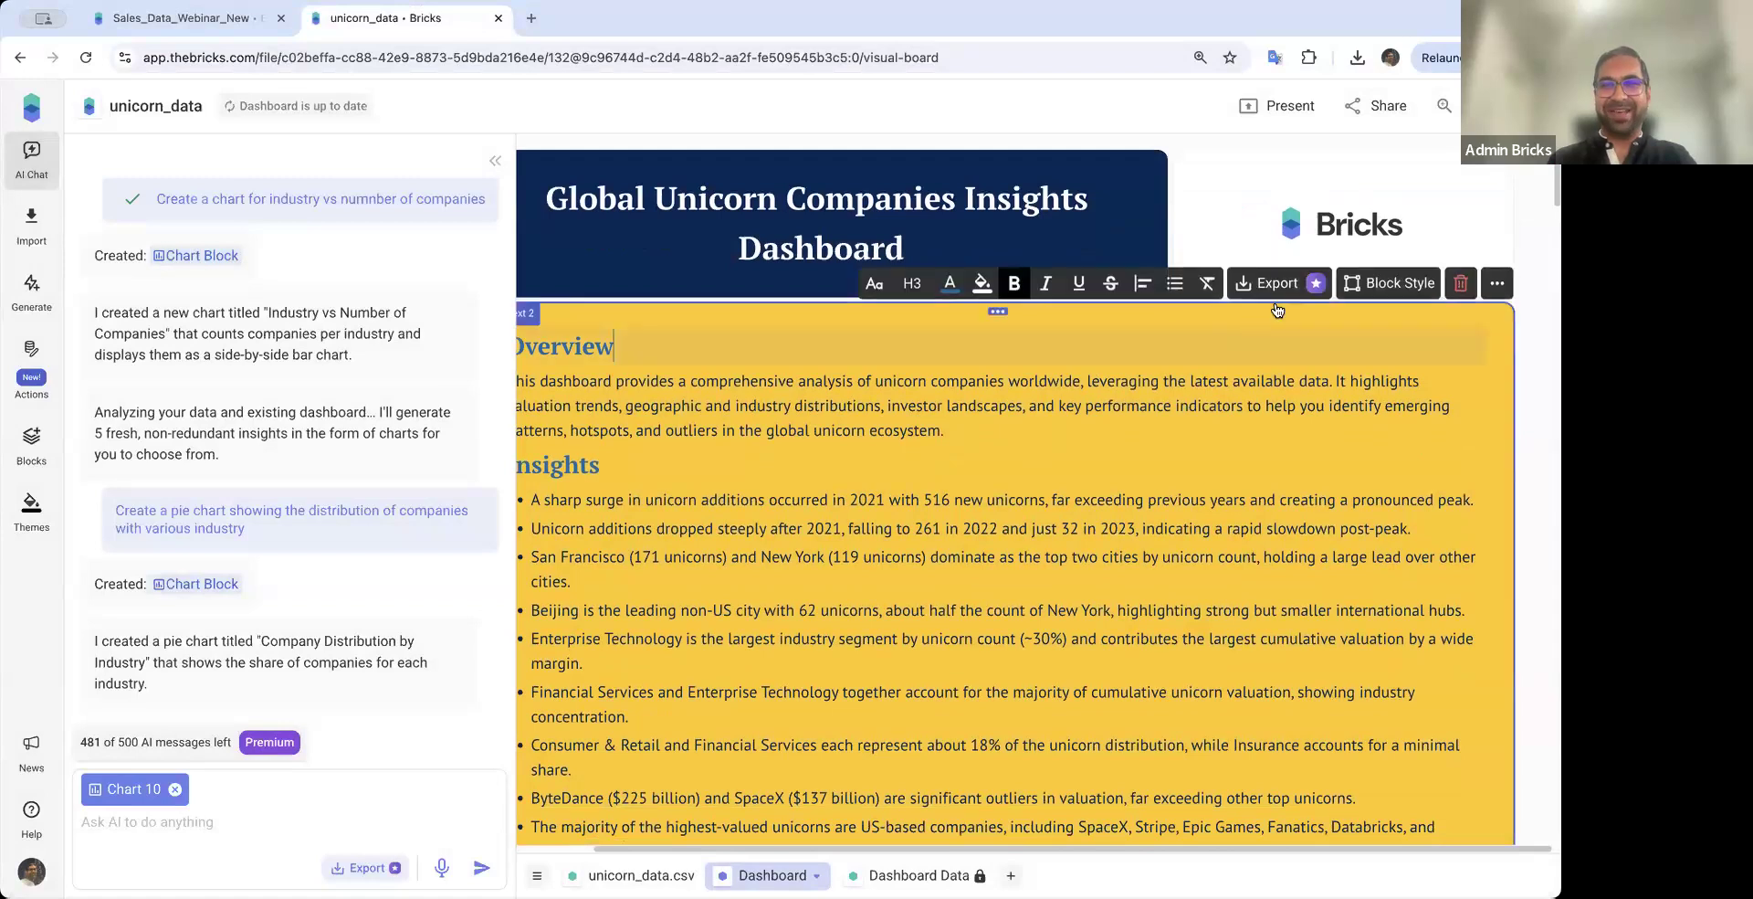
pyautogui.click(1388, 282)
pyautogui.click(1325, 363)
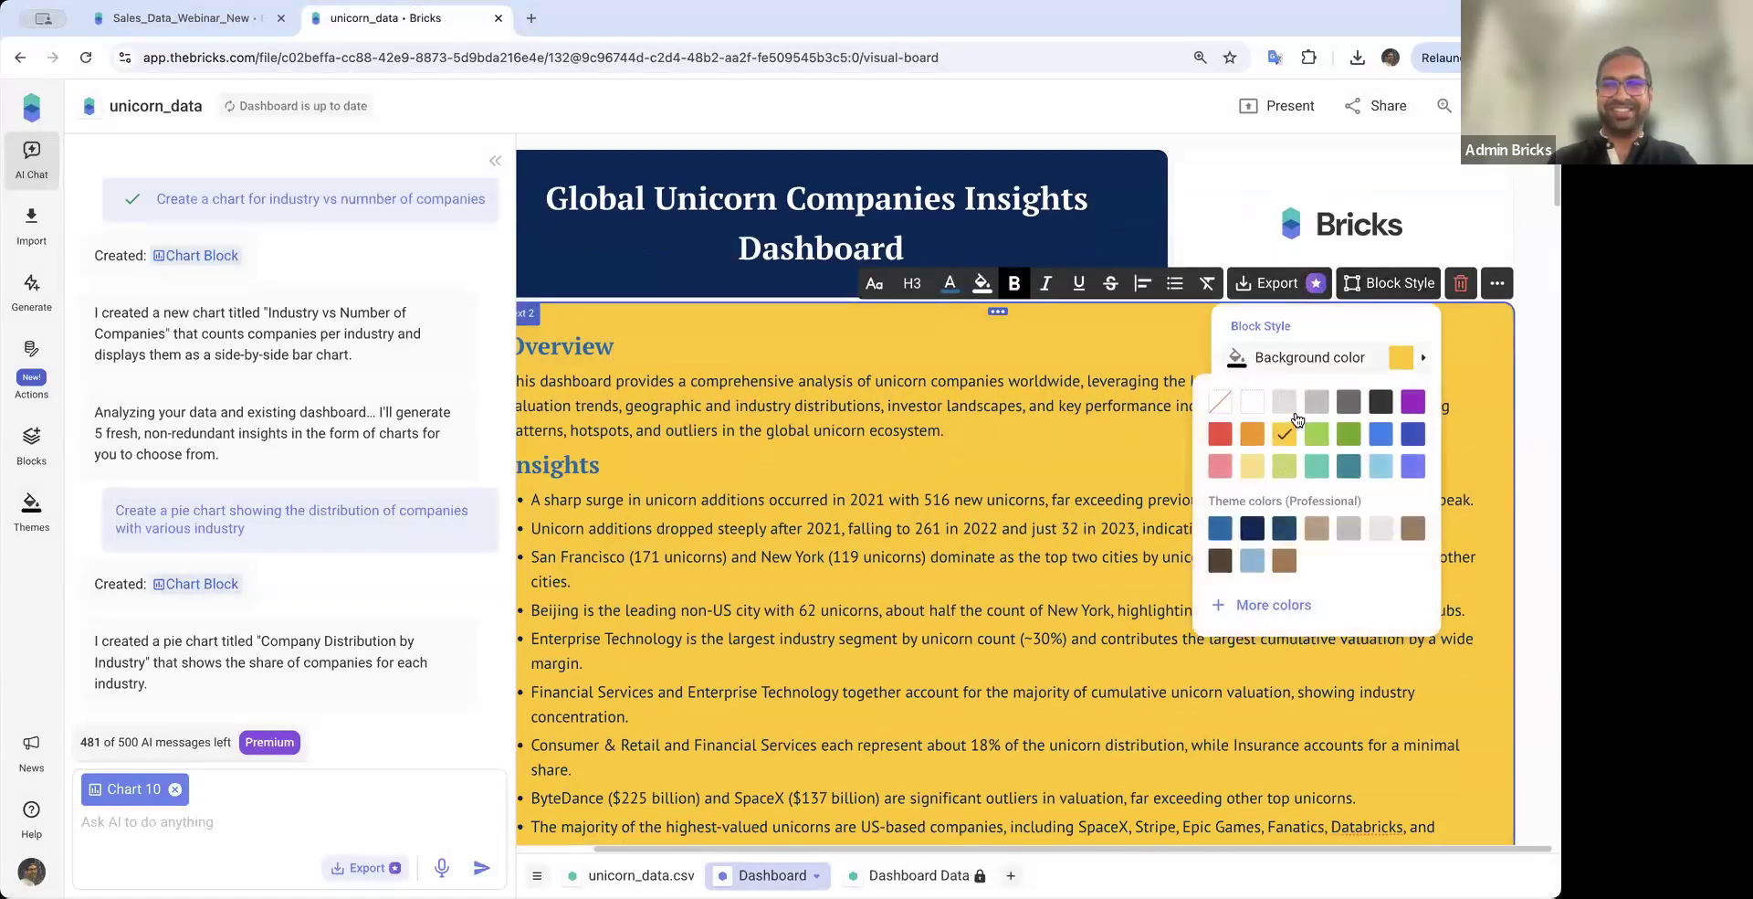
pyautogui.click(1263, 457)
pyautogui.scroll(-3, 1239, 573)
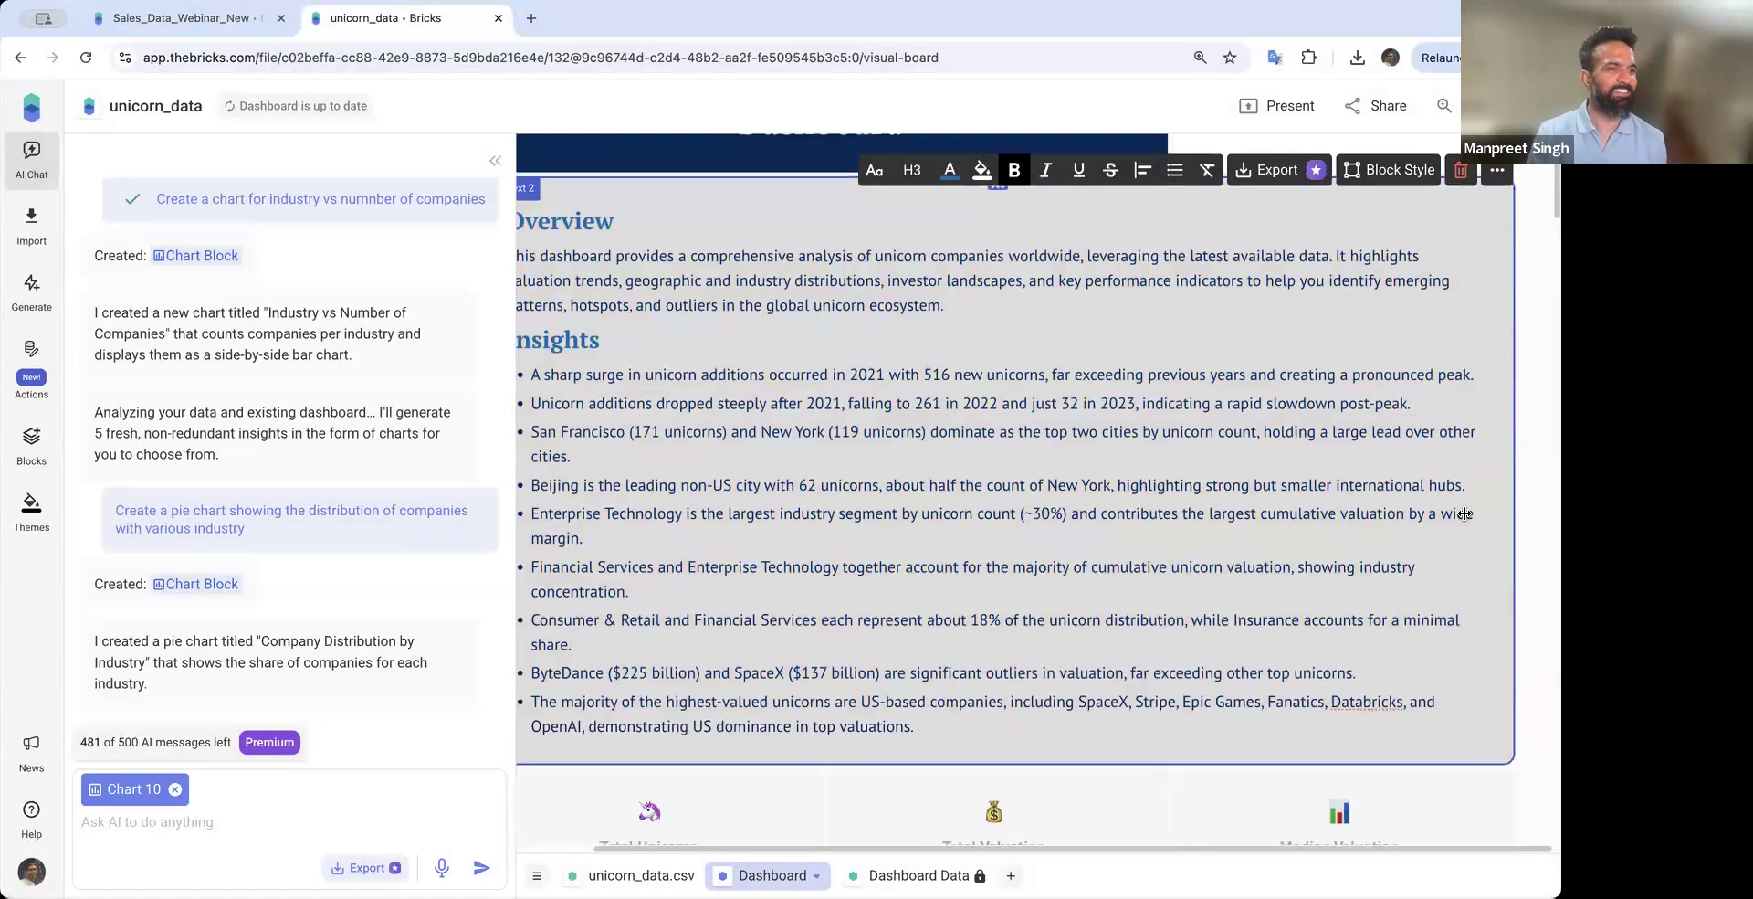
pyautogui.scroll(-2, 1014, 692)
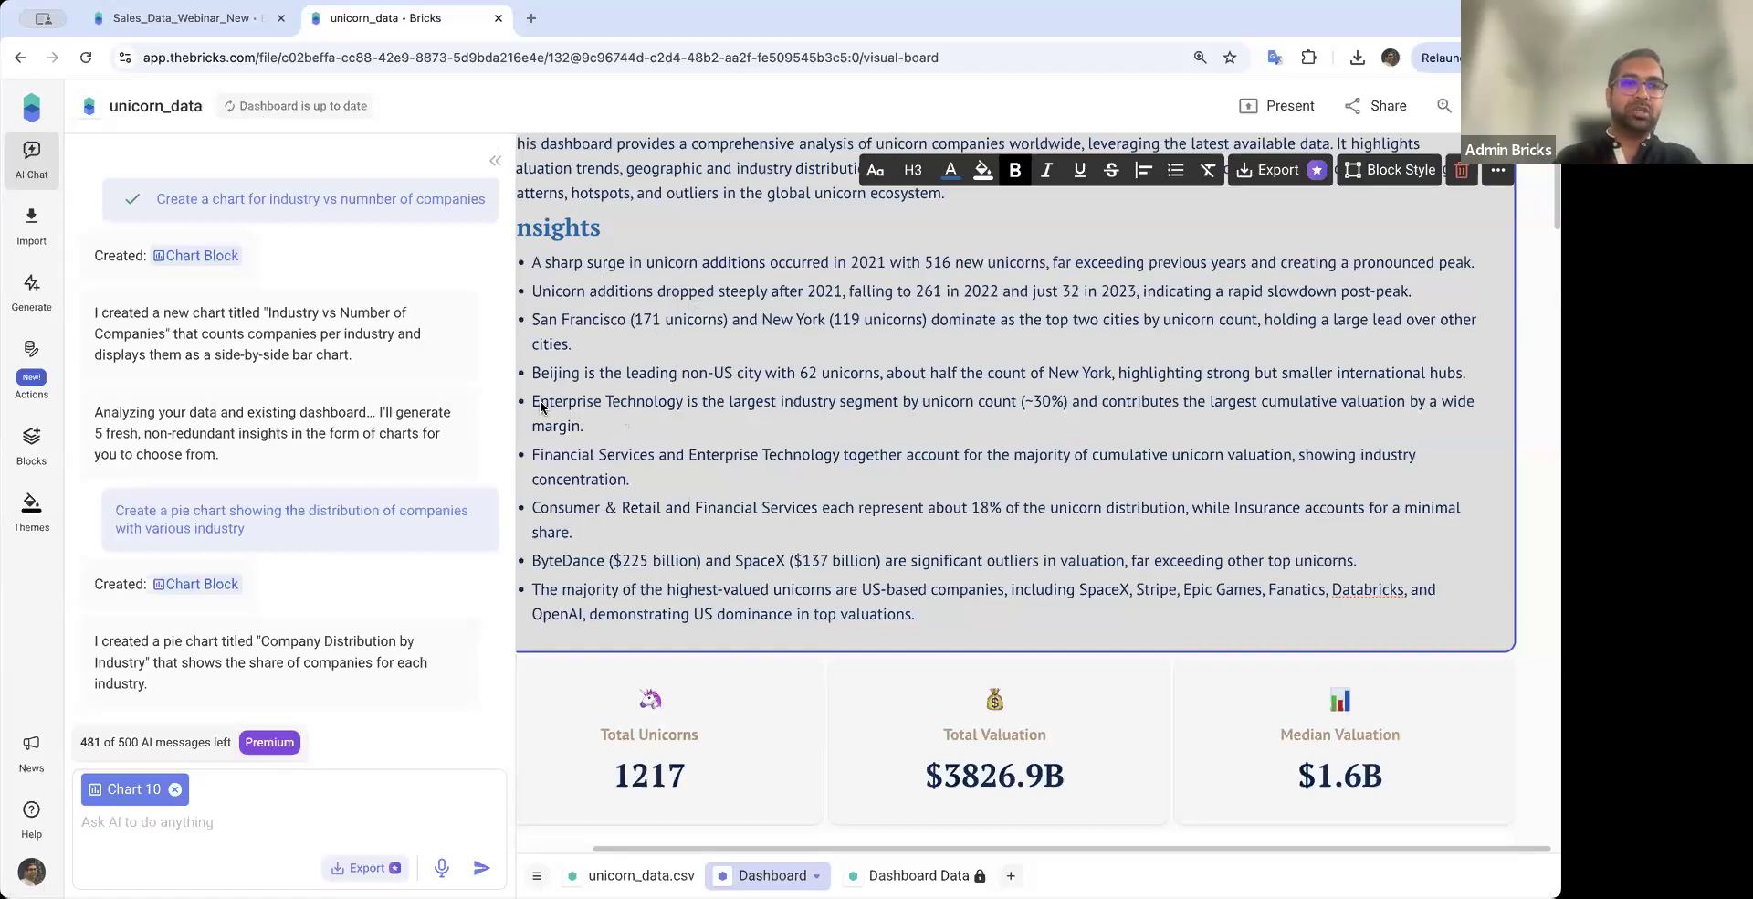
pyautogui.click(495, 162)
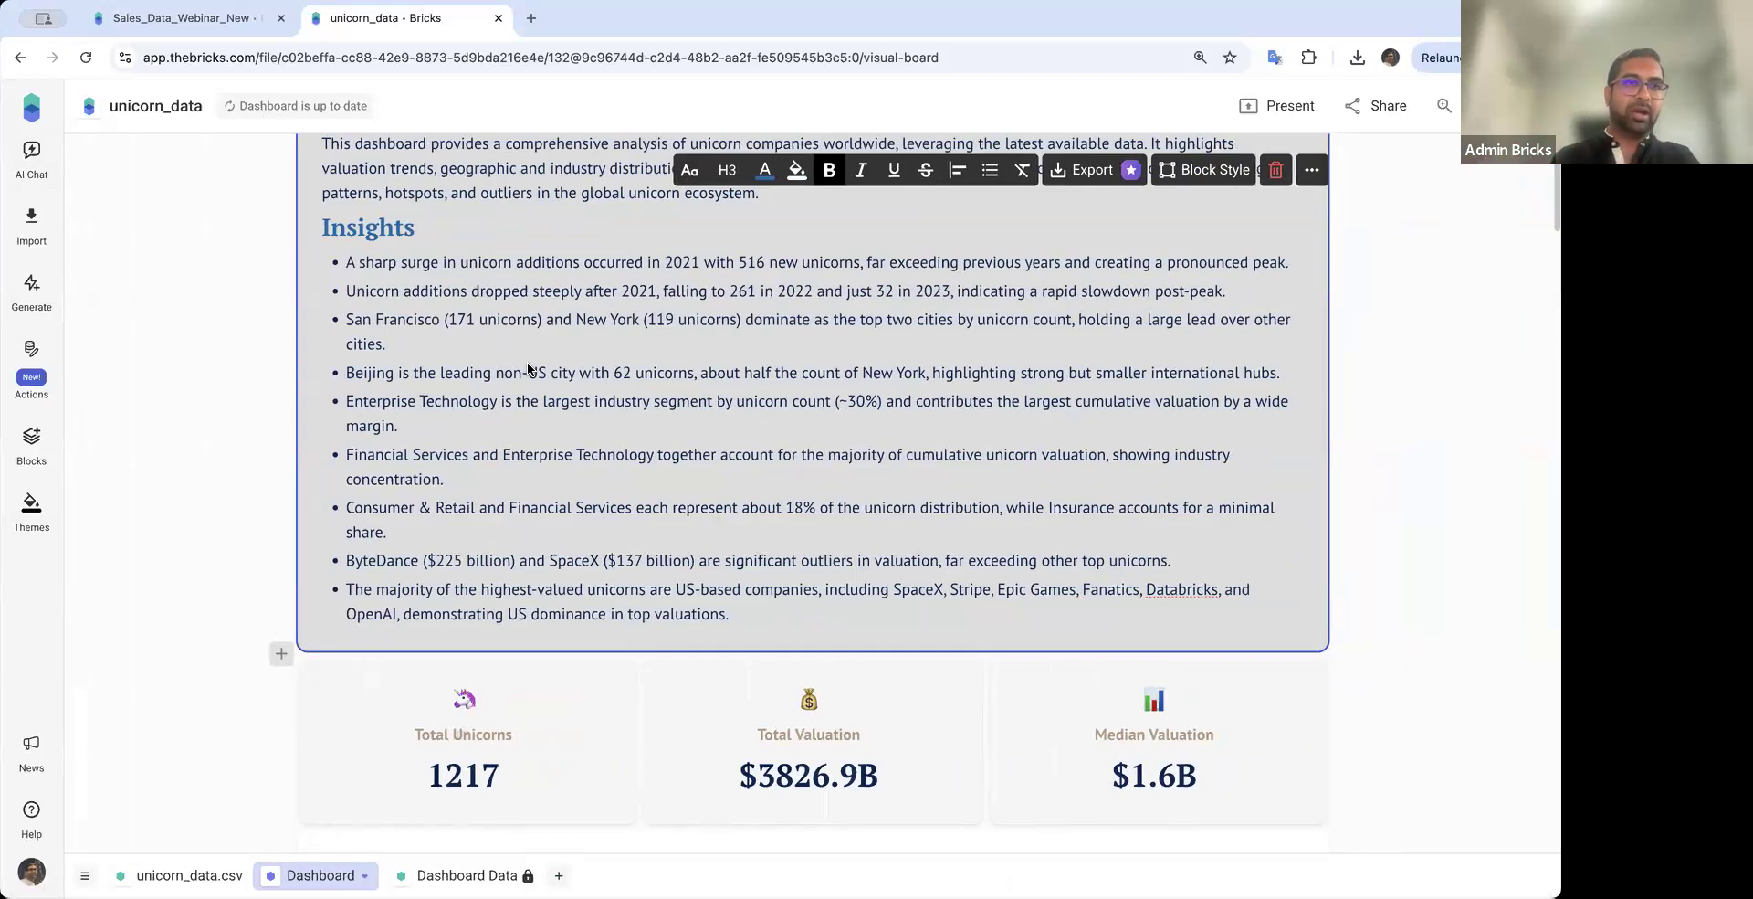
# Switch to the Sales_Data_Webinar_New file and examine its sales table in the Grid and its Dashboard
pyautogui.click(182, 18)
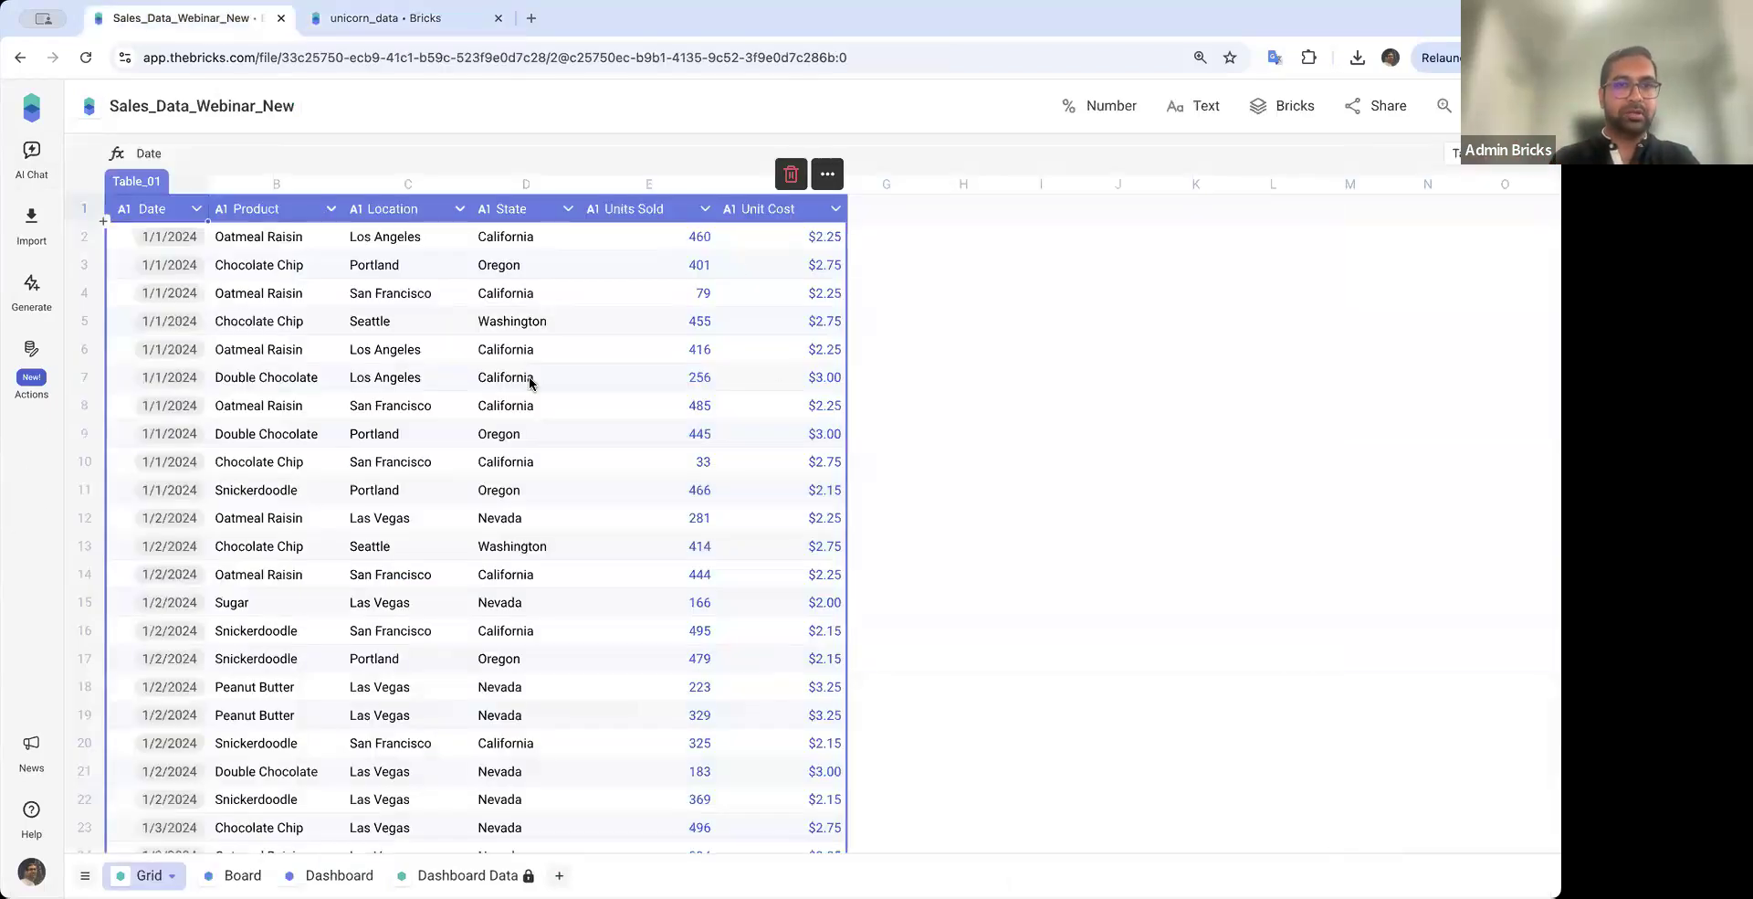
pyautogui.click(417, 539)
pyautogui.scroll(-2, 418, 534)
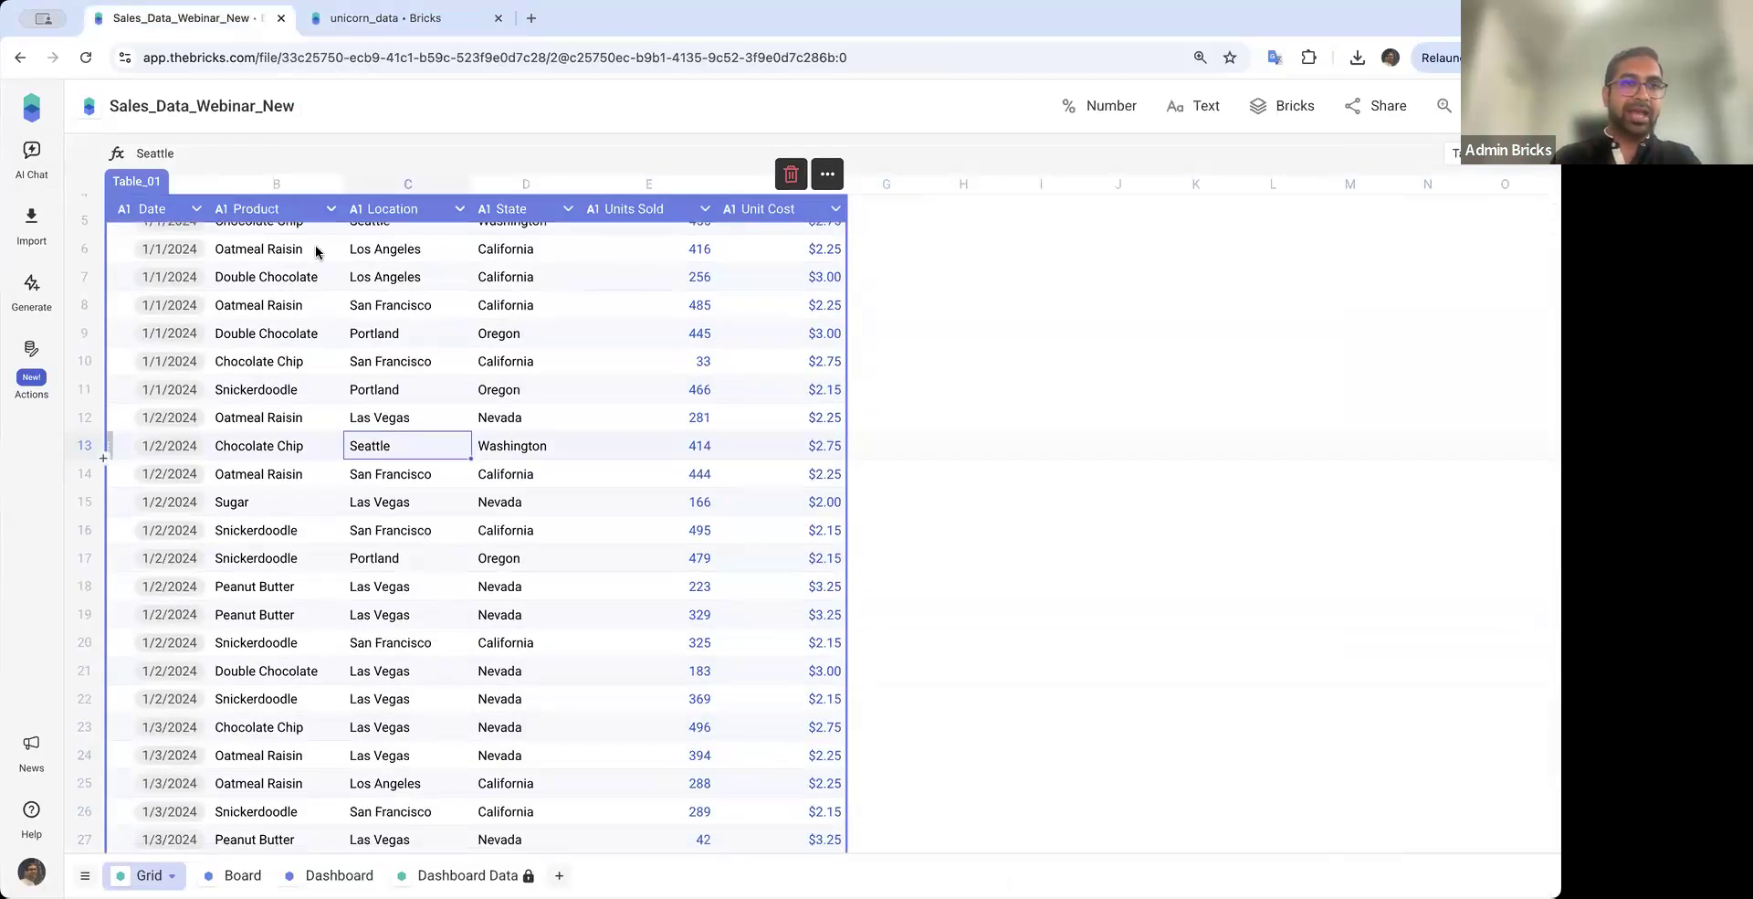
pyautogui.scroll(-20, 267, 508)
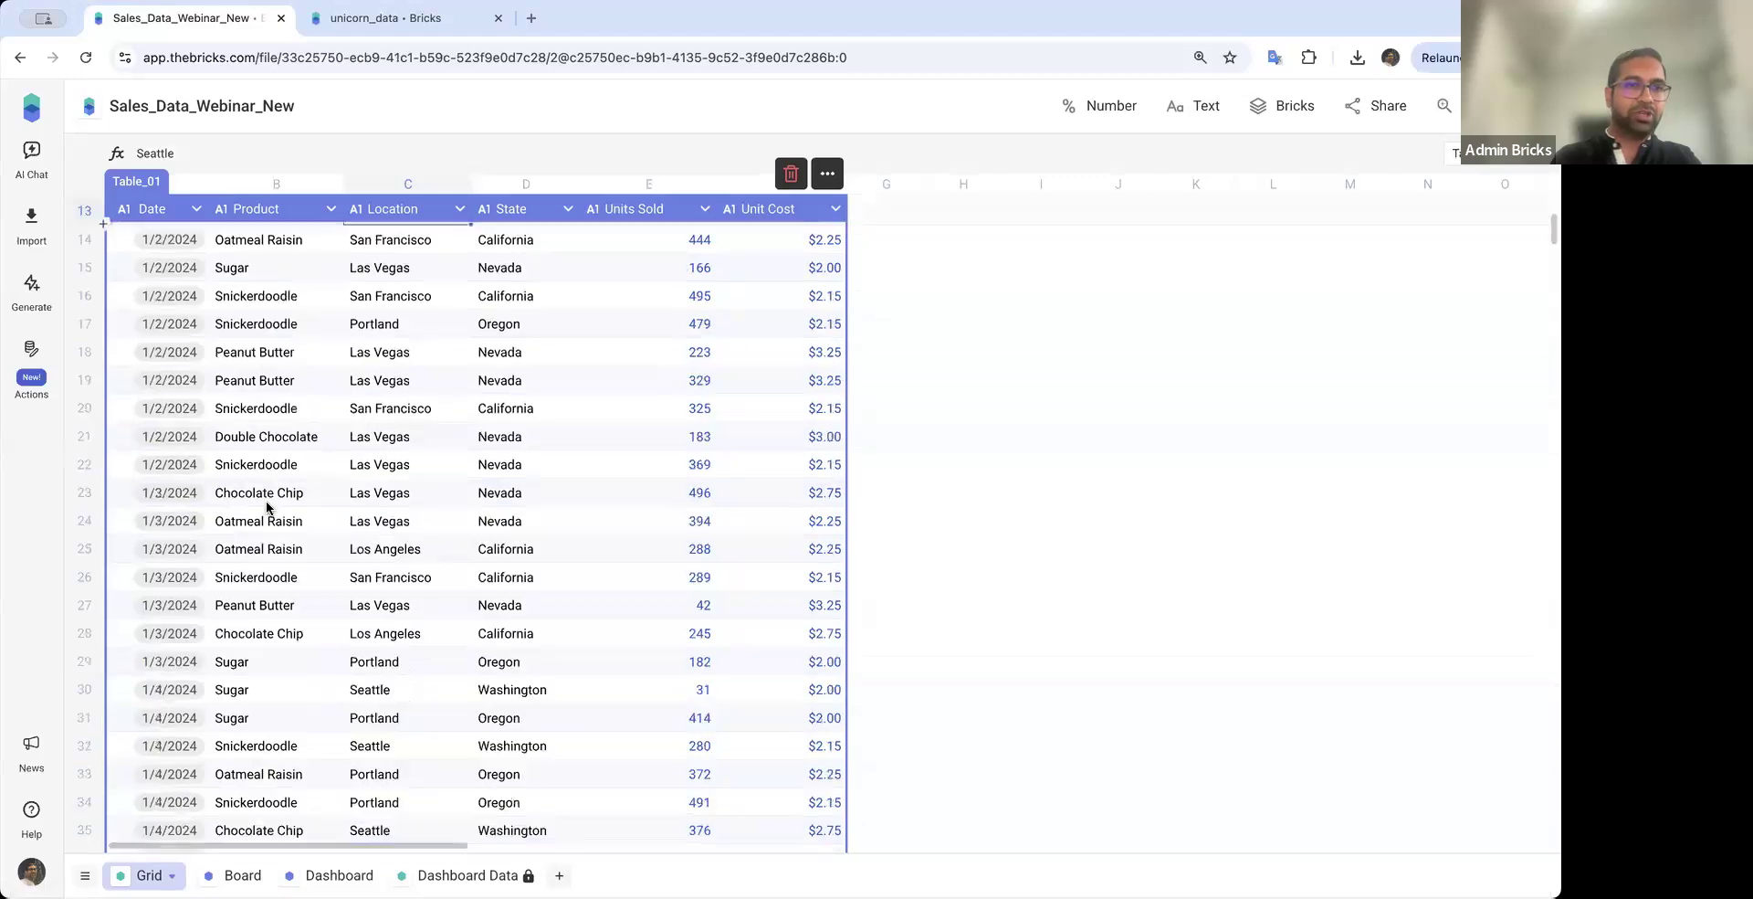
pyautogui.scroll(20, 267, 508)
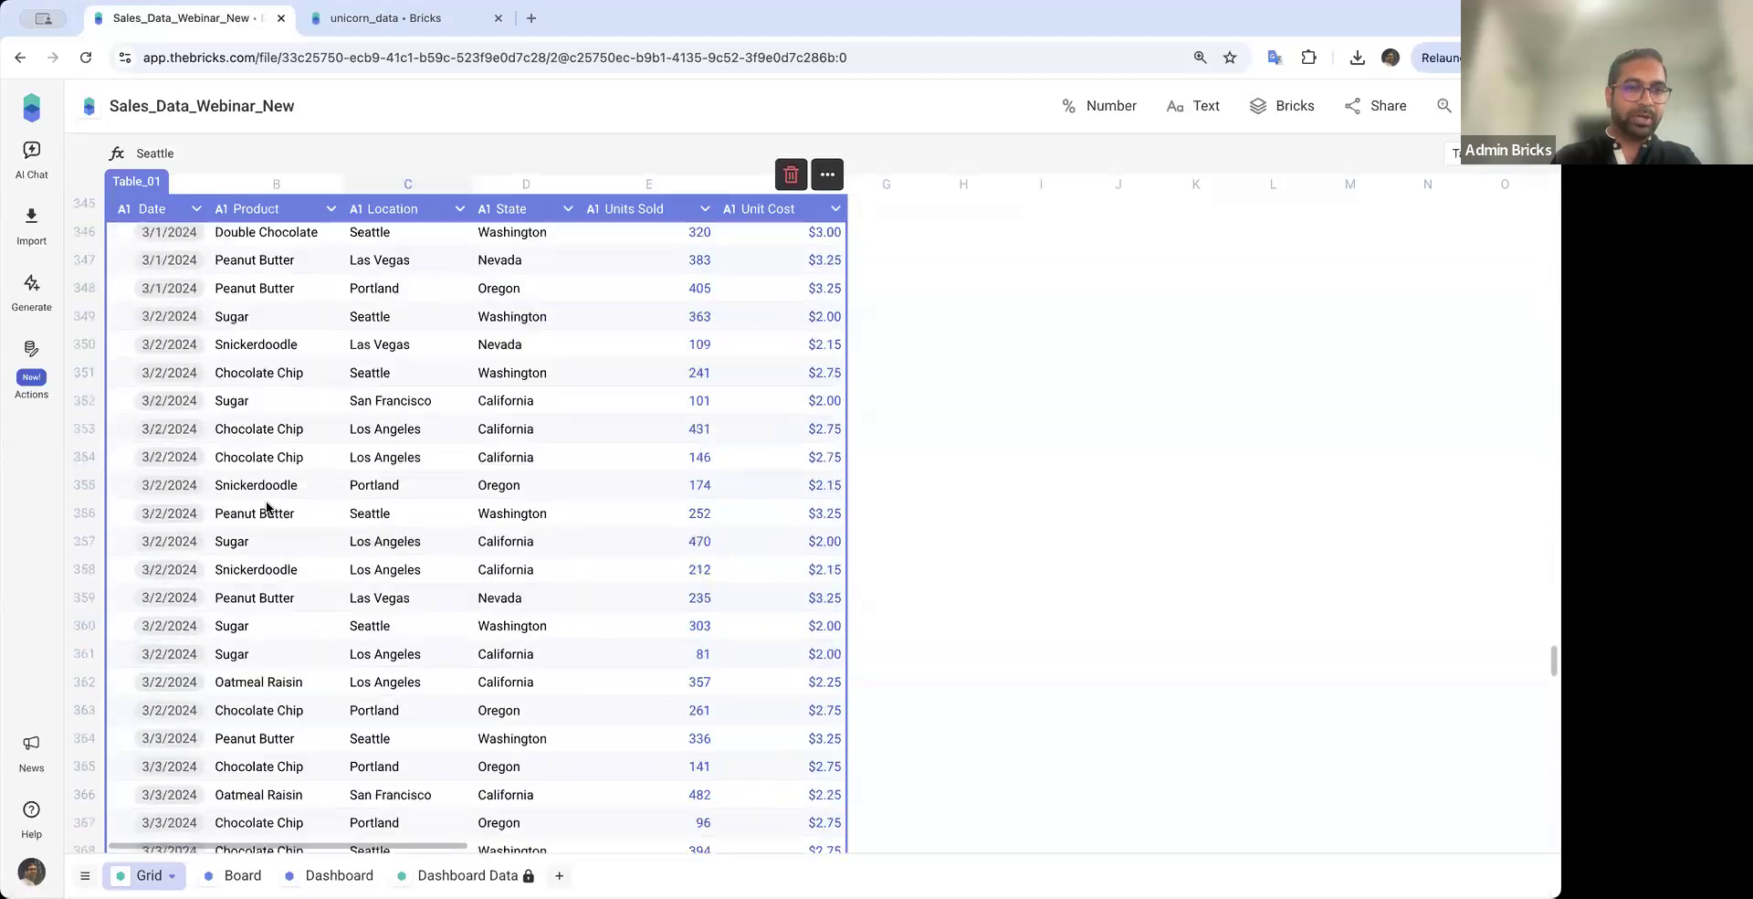
pyautogui.scroll(15, 267, 507)
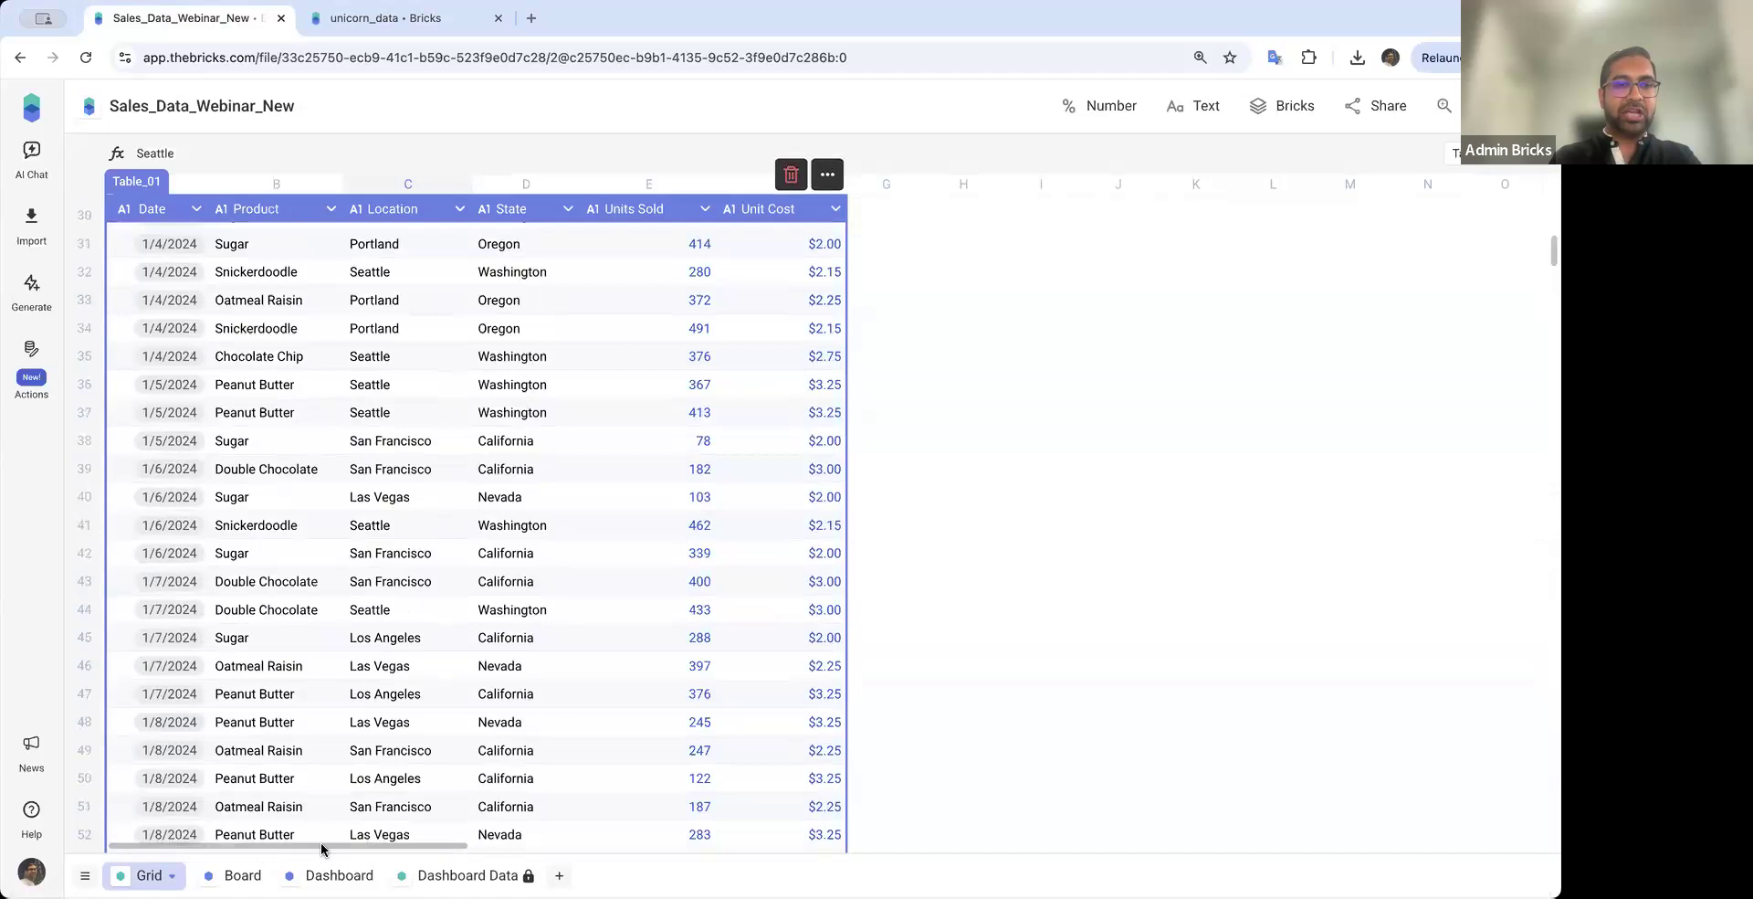
pyautogui.click(336, 875)
pyautogui.scroll(-20, 654, 355)
pyautogui.scroll(20, 655, 355)
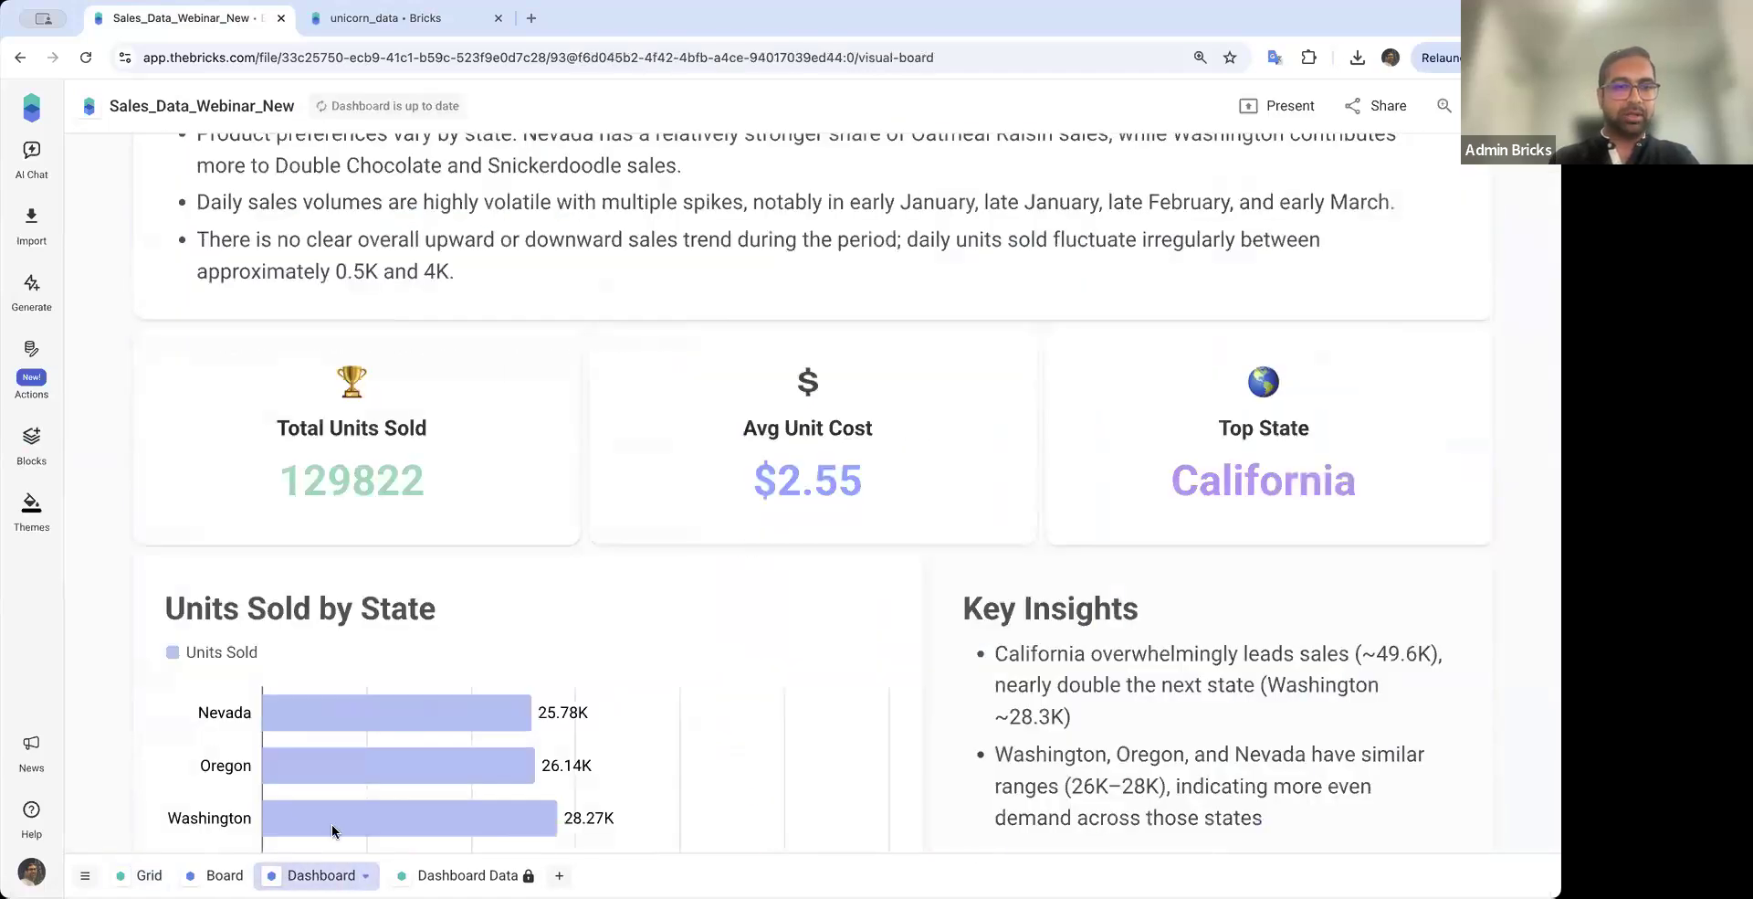
pyautogui.scroll(5, 655, 355)
# Set the Units Sold value in cell E2 of the Grid table to 460000
pyautogui.click(146, 875)
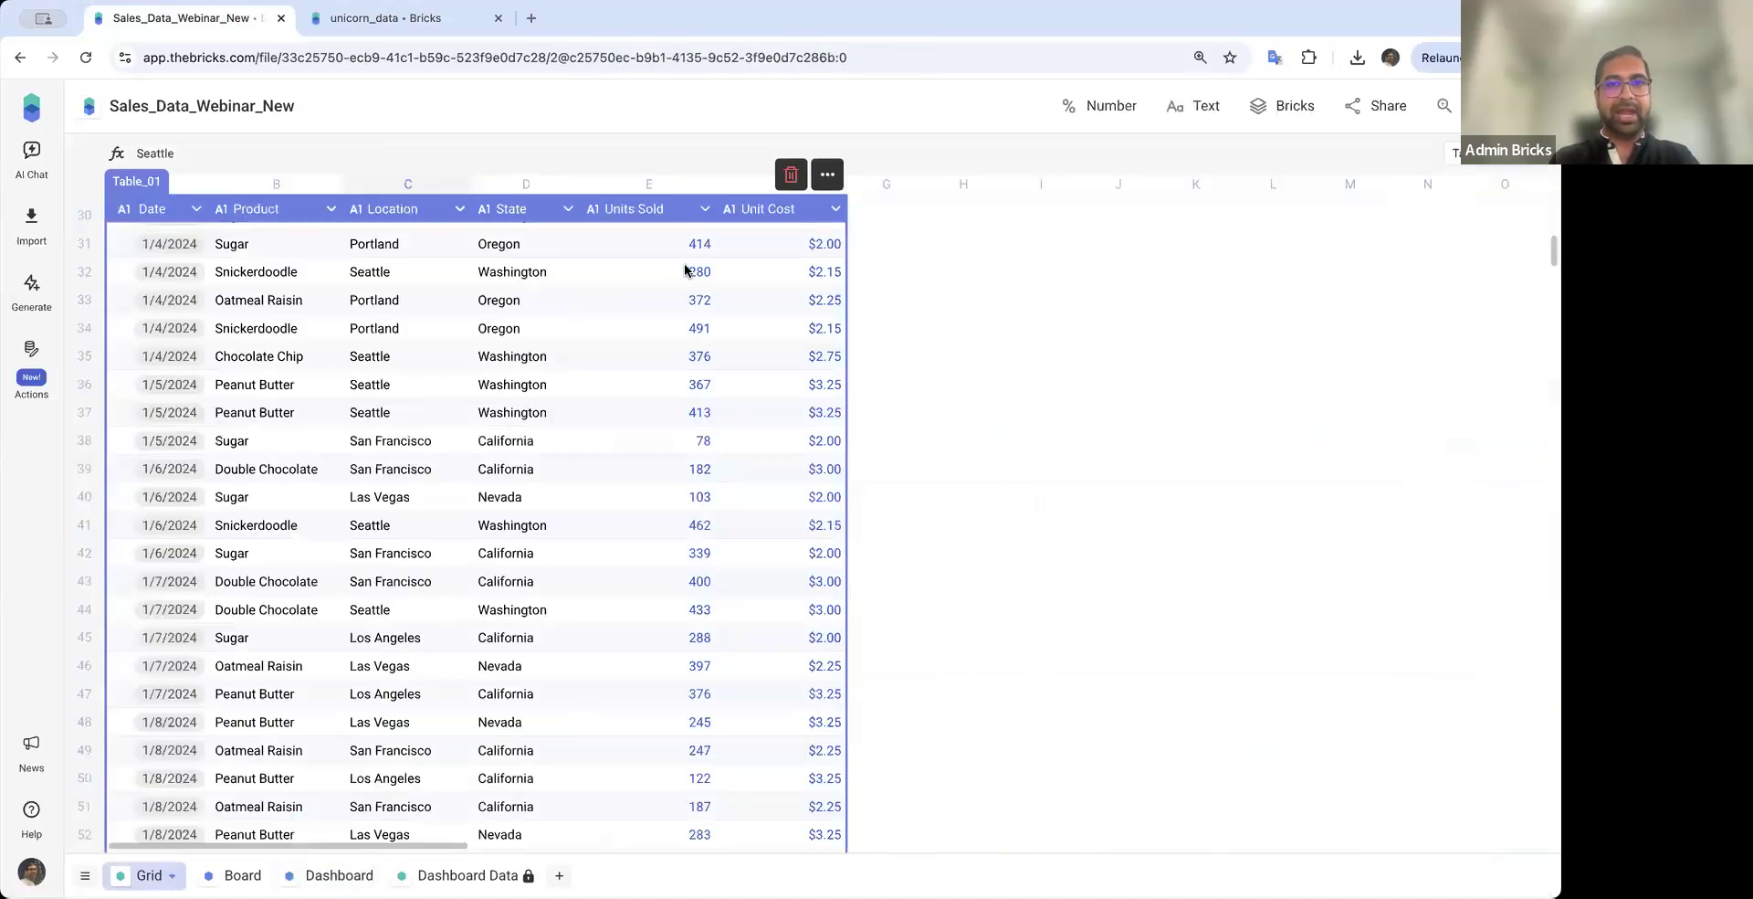
pyautogui.scroll(10, 692, 265)
pyautogui.click(706, 237)
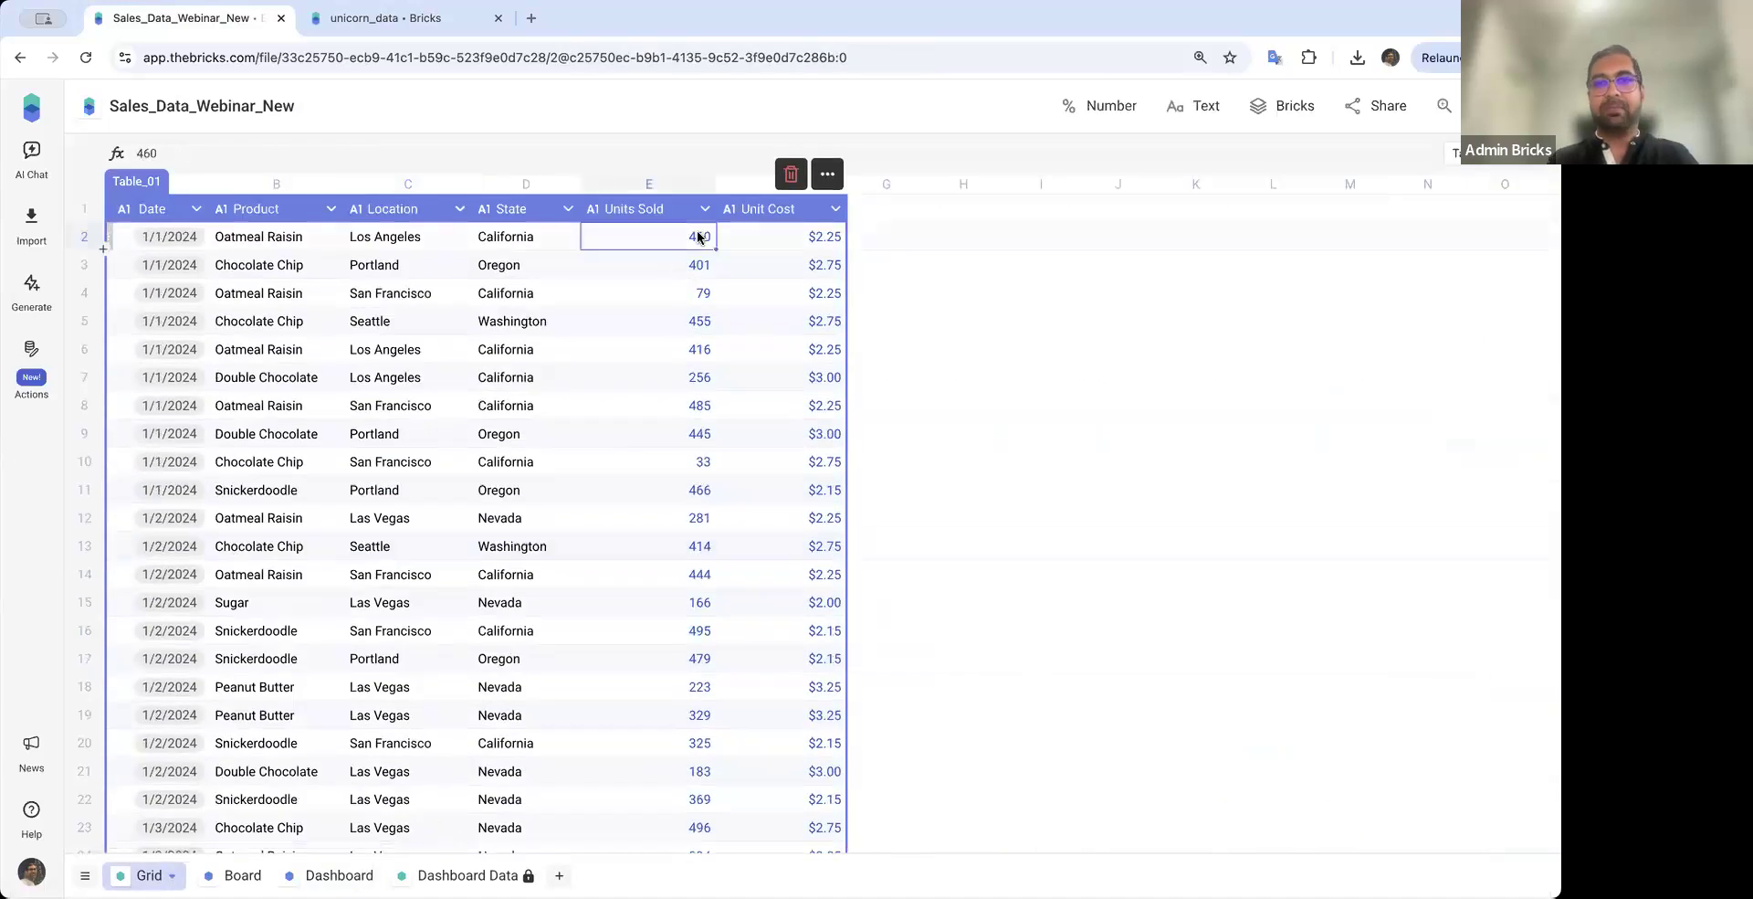
pyautogui.doubleClick(698, 236)
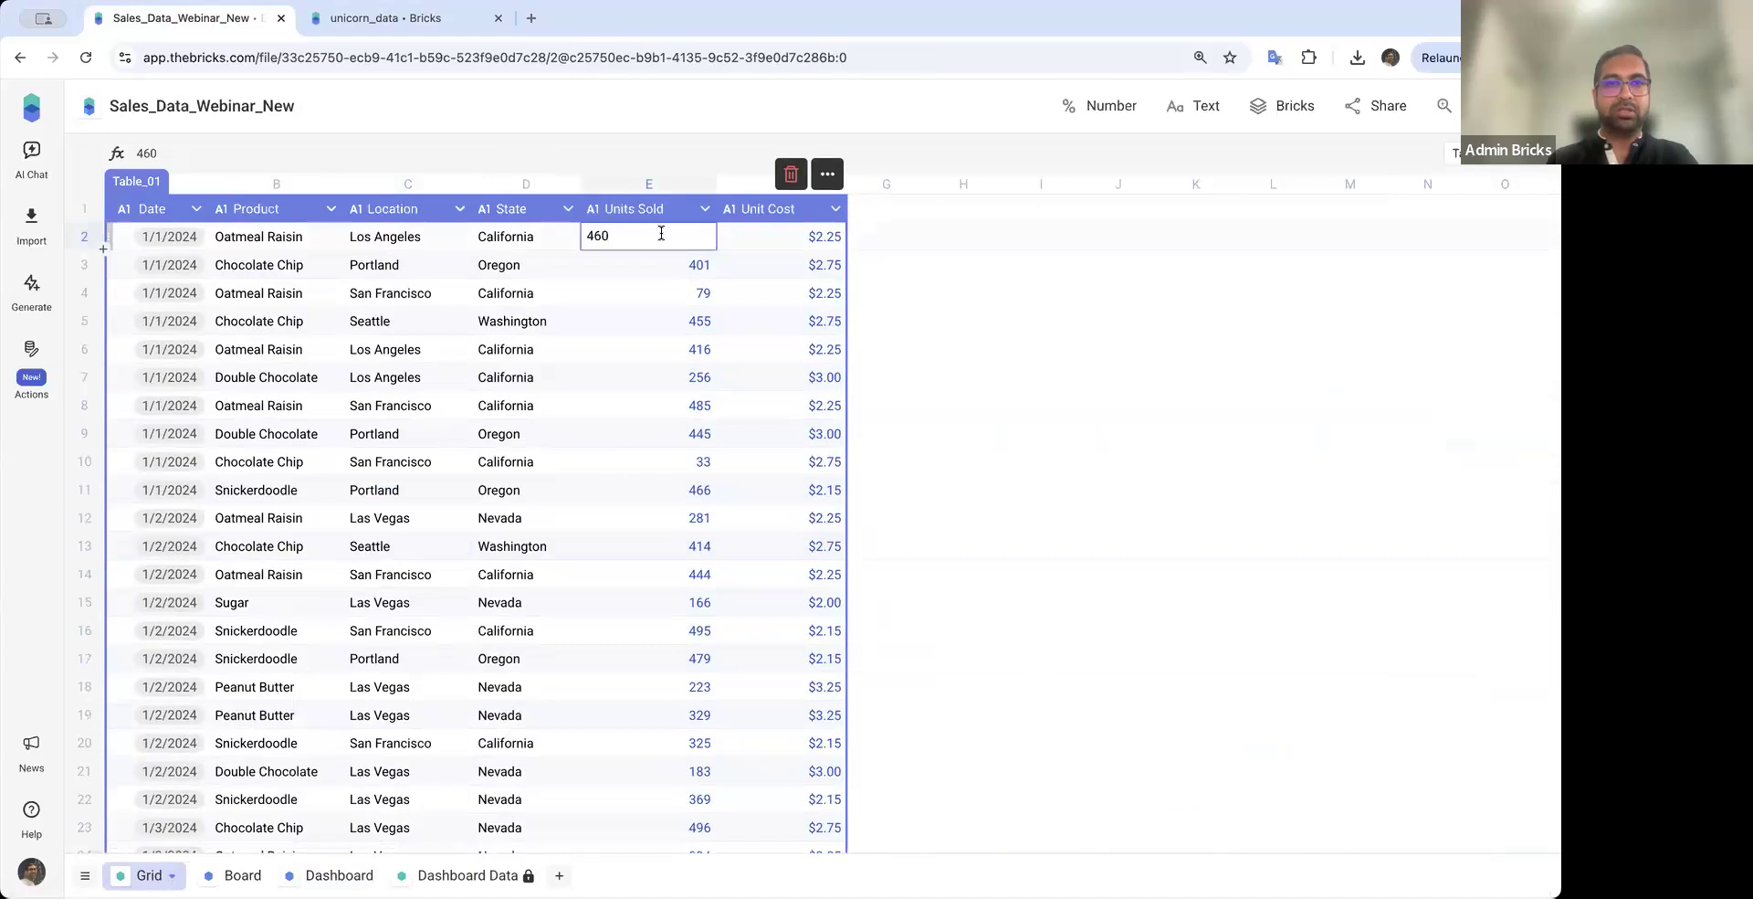
pyautogui.write('000')
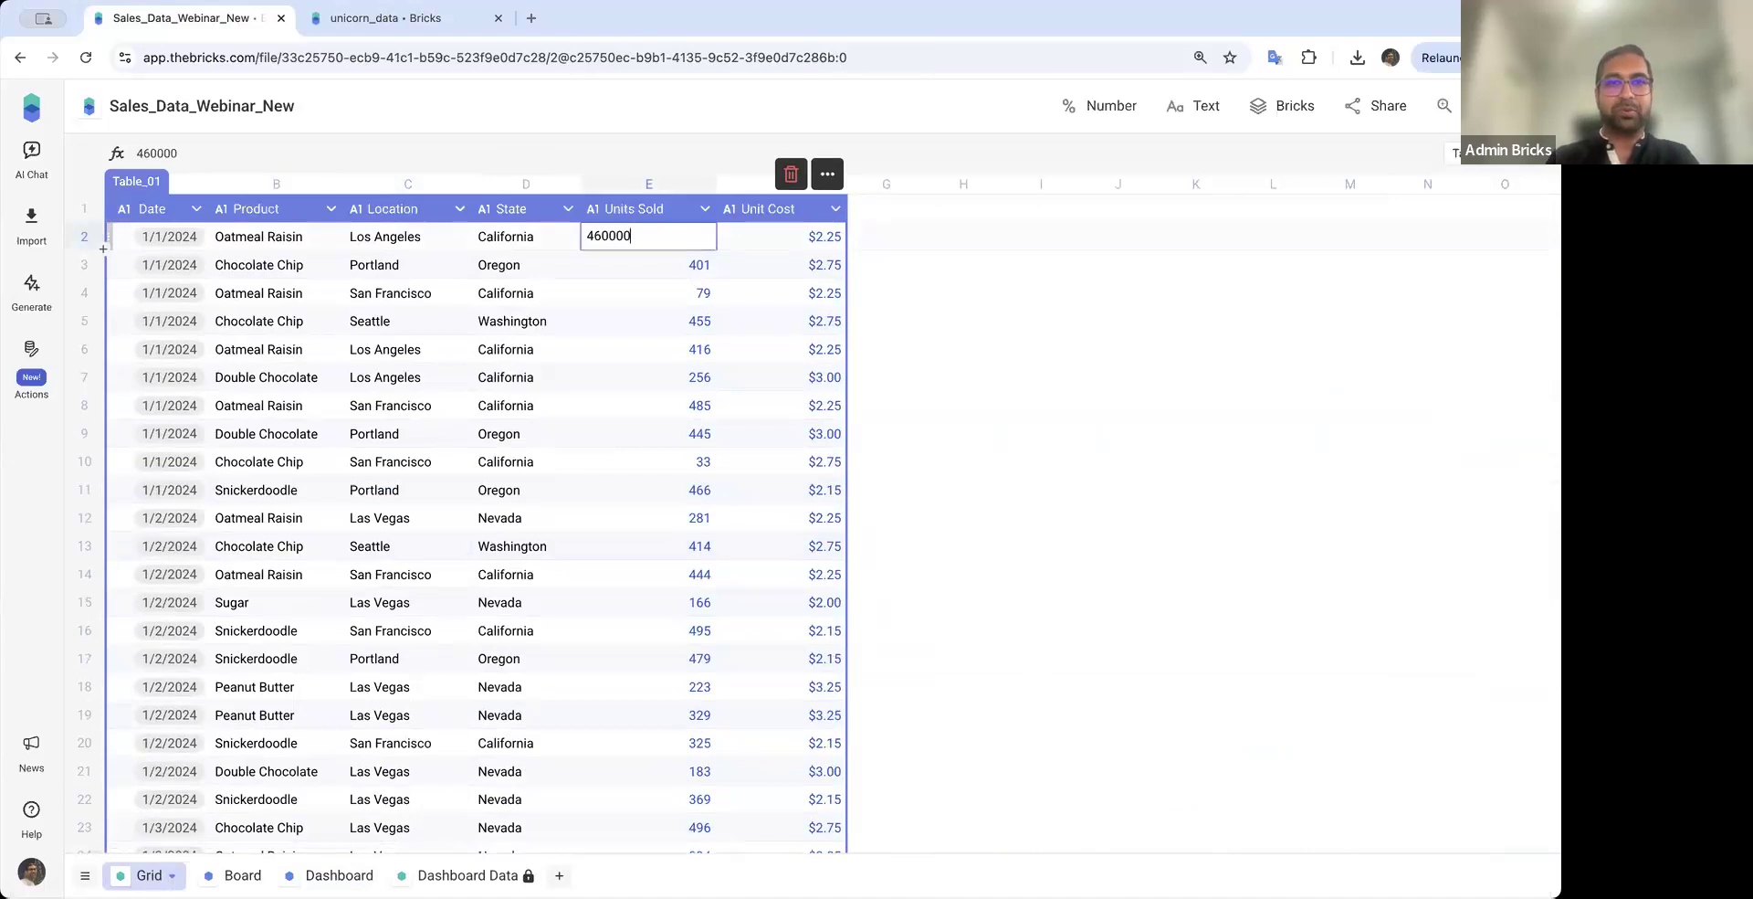
pyautogui.press('Return')
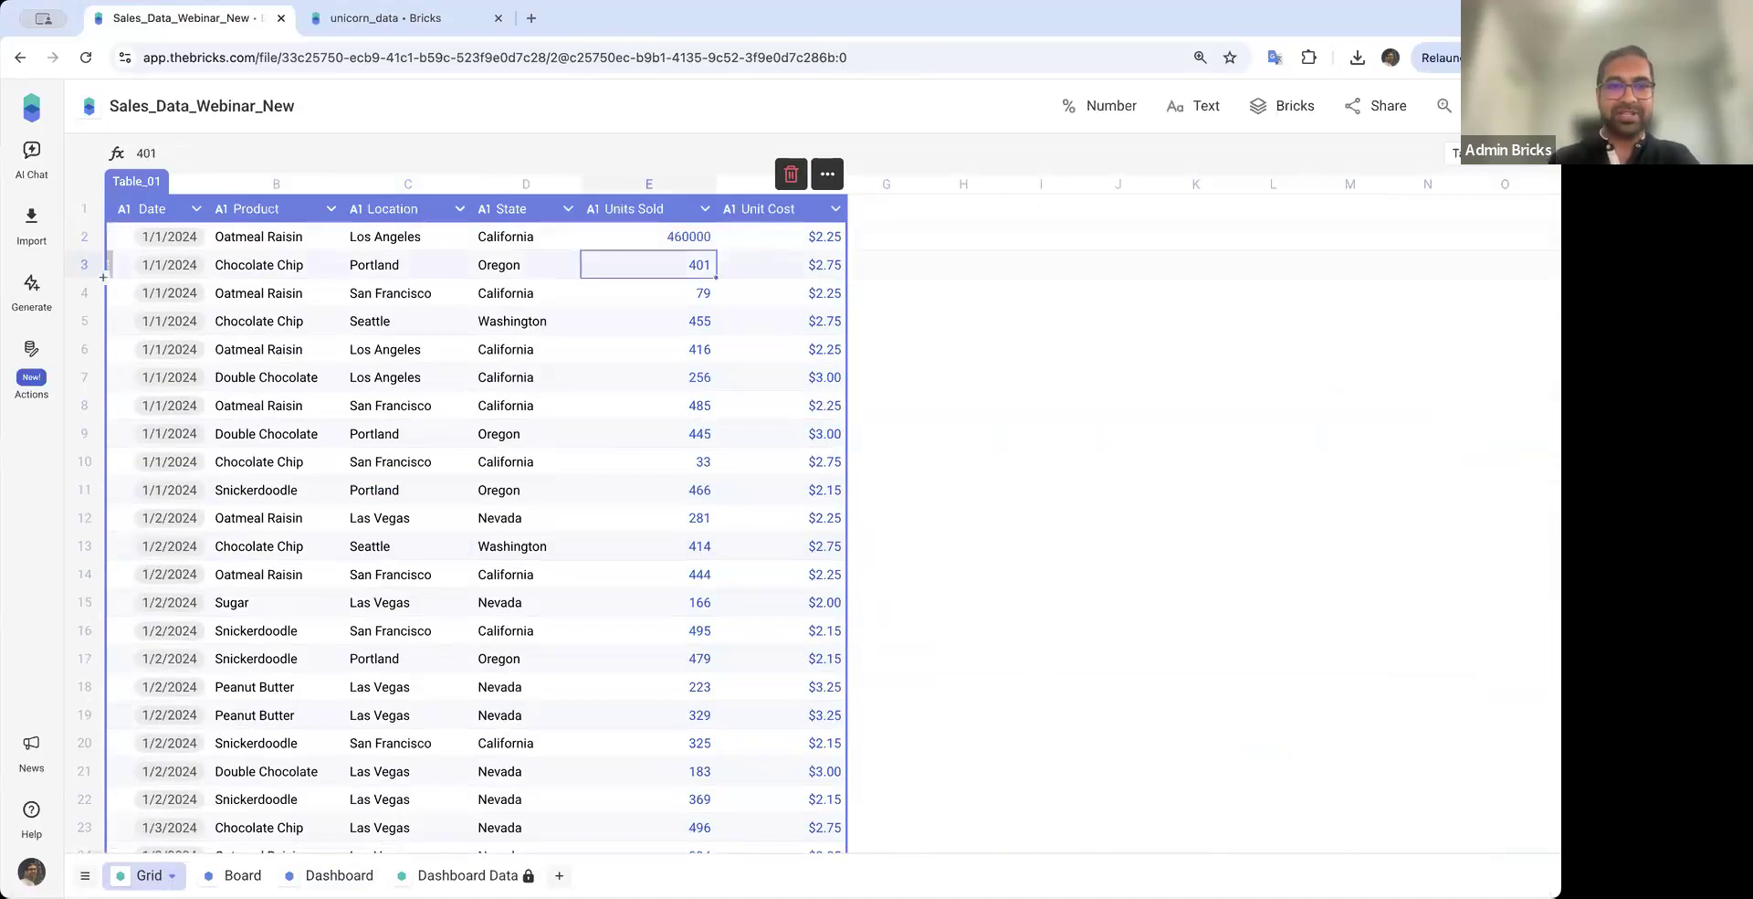
# Examine how the Dashboard's Total Units Sold figure and the units sold charts reflect the edited table data
pyautogui.click(338, 875)
pyautogui.scroll(-8, 730, 426)
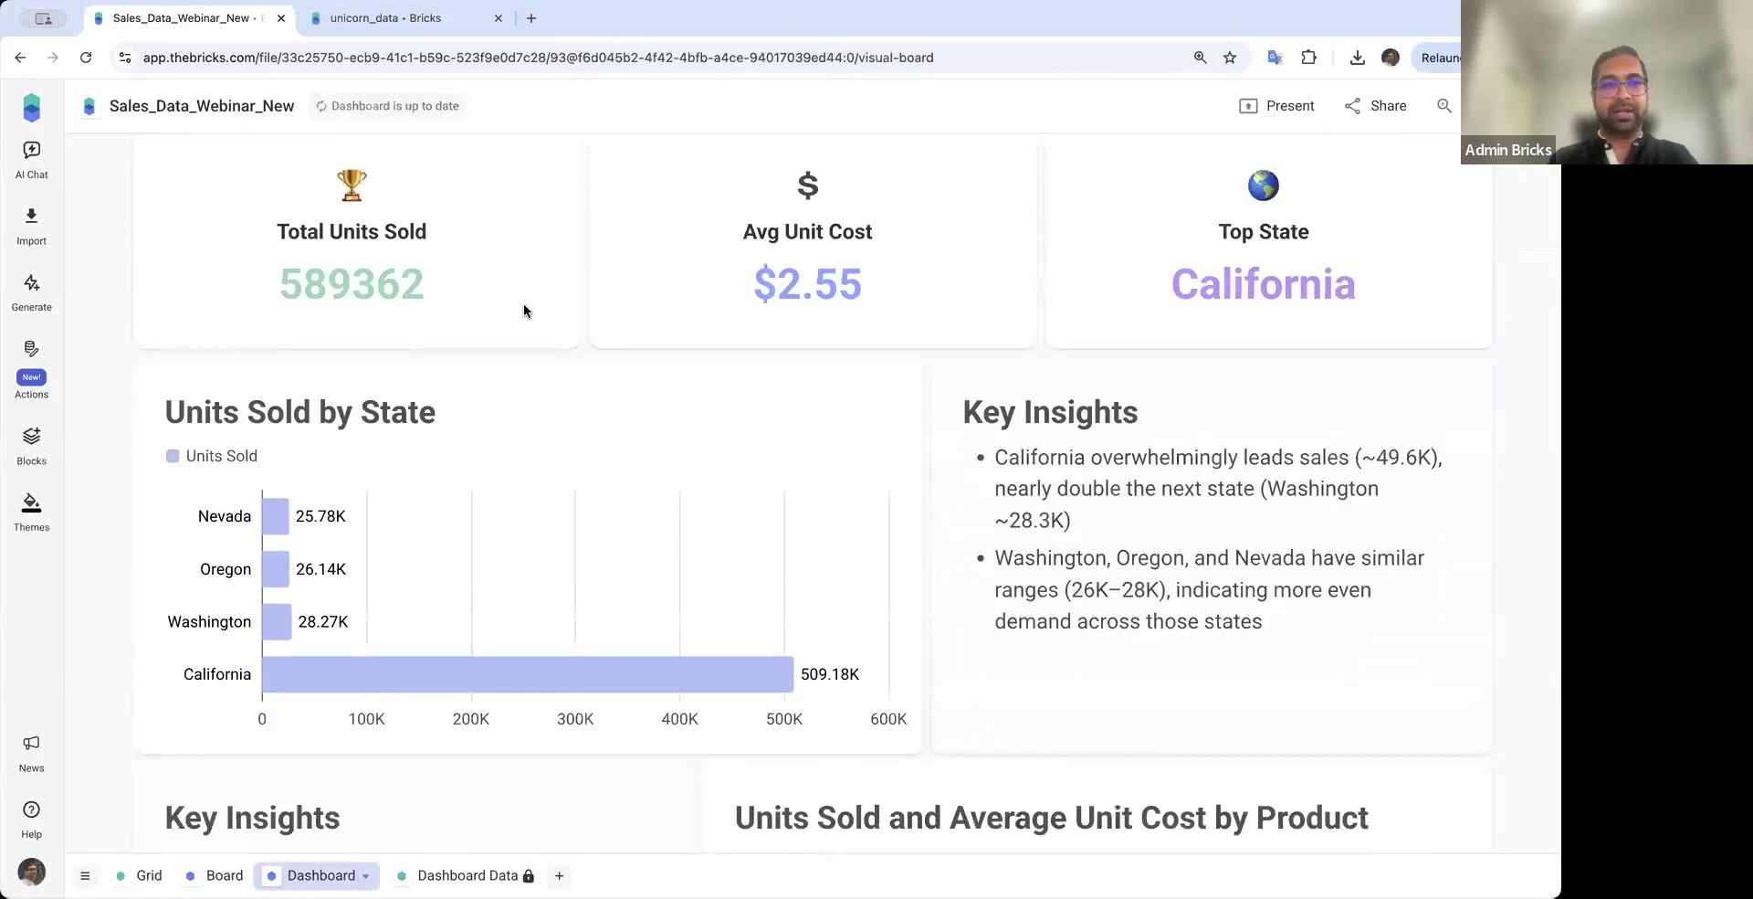
pyautogui.scroll(-1, 523, 304)
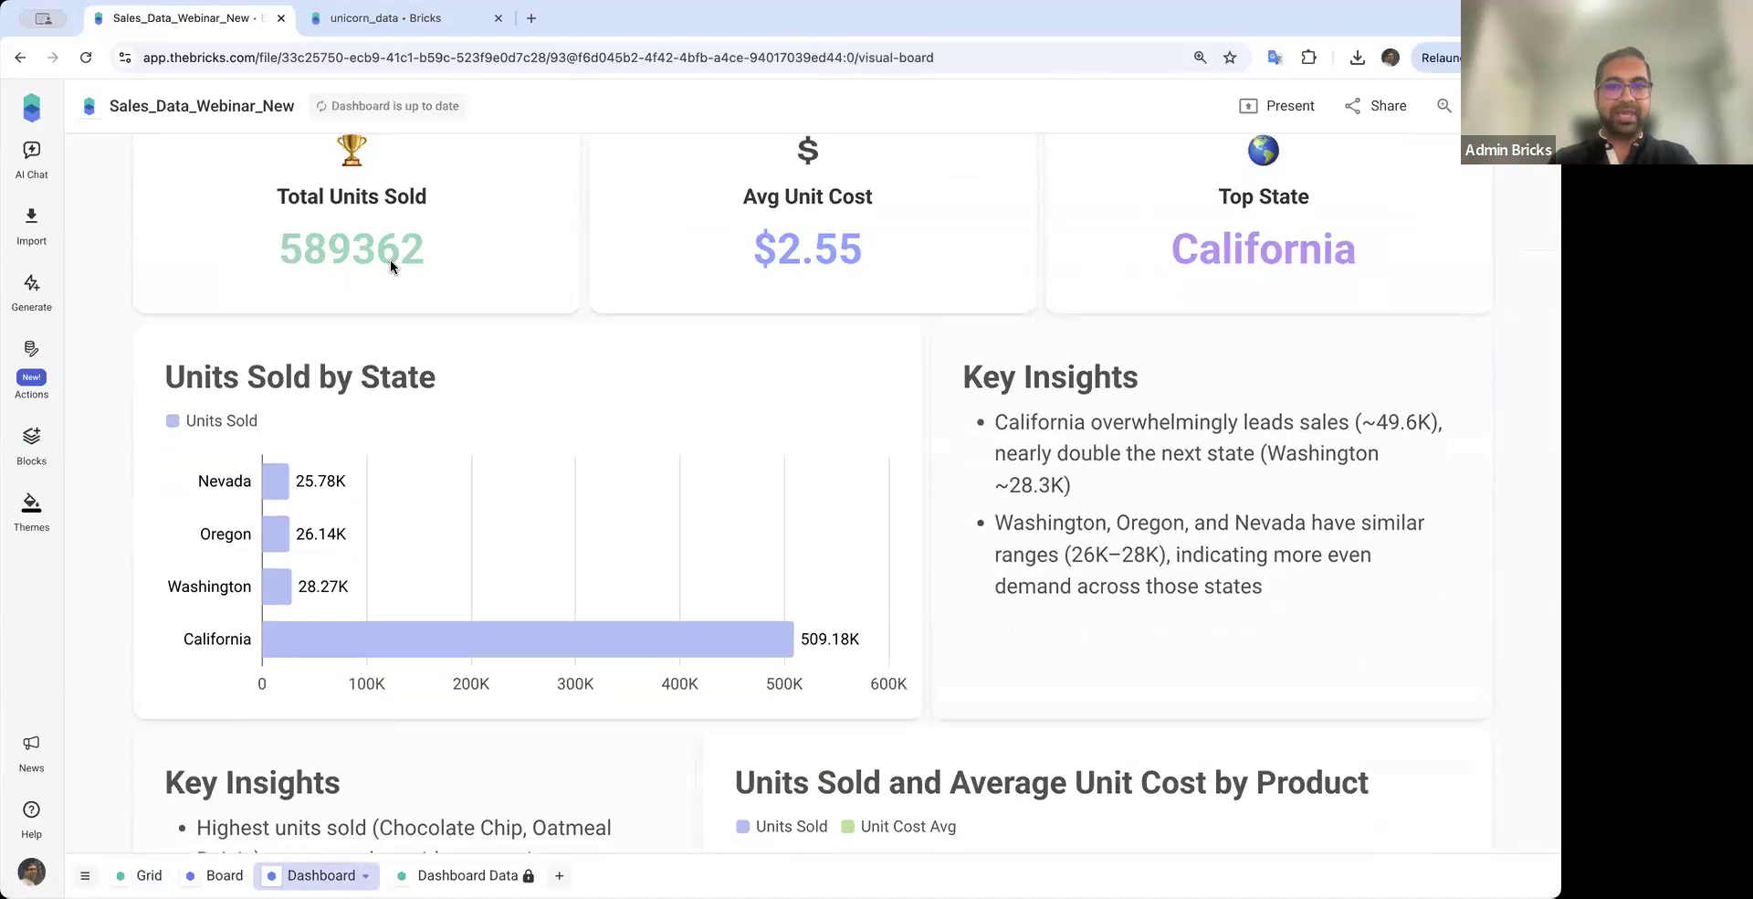
pyautogui.scroll(-5, 379, 482)
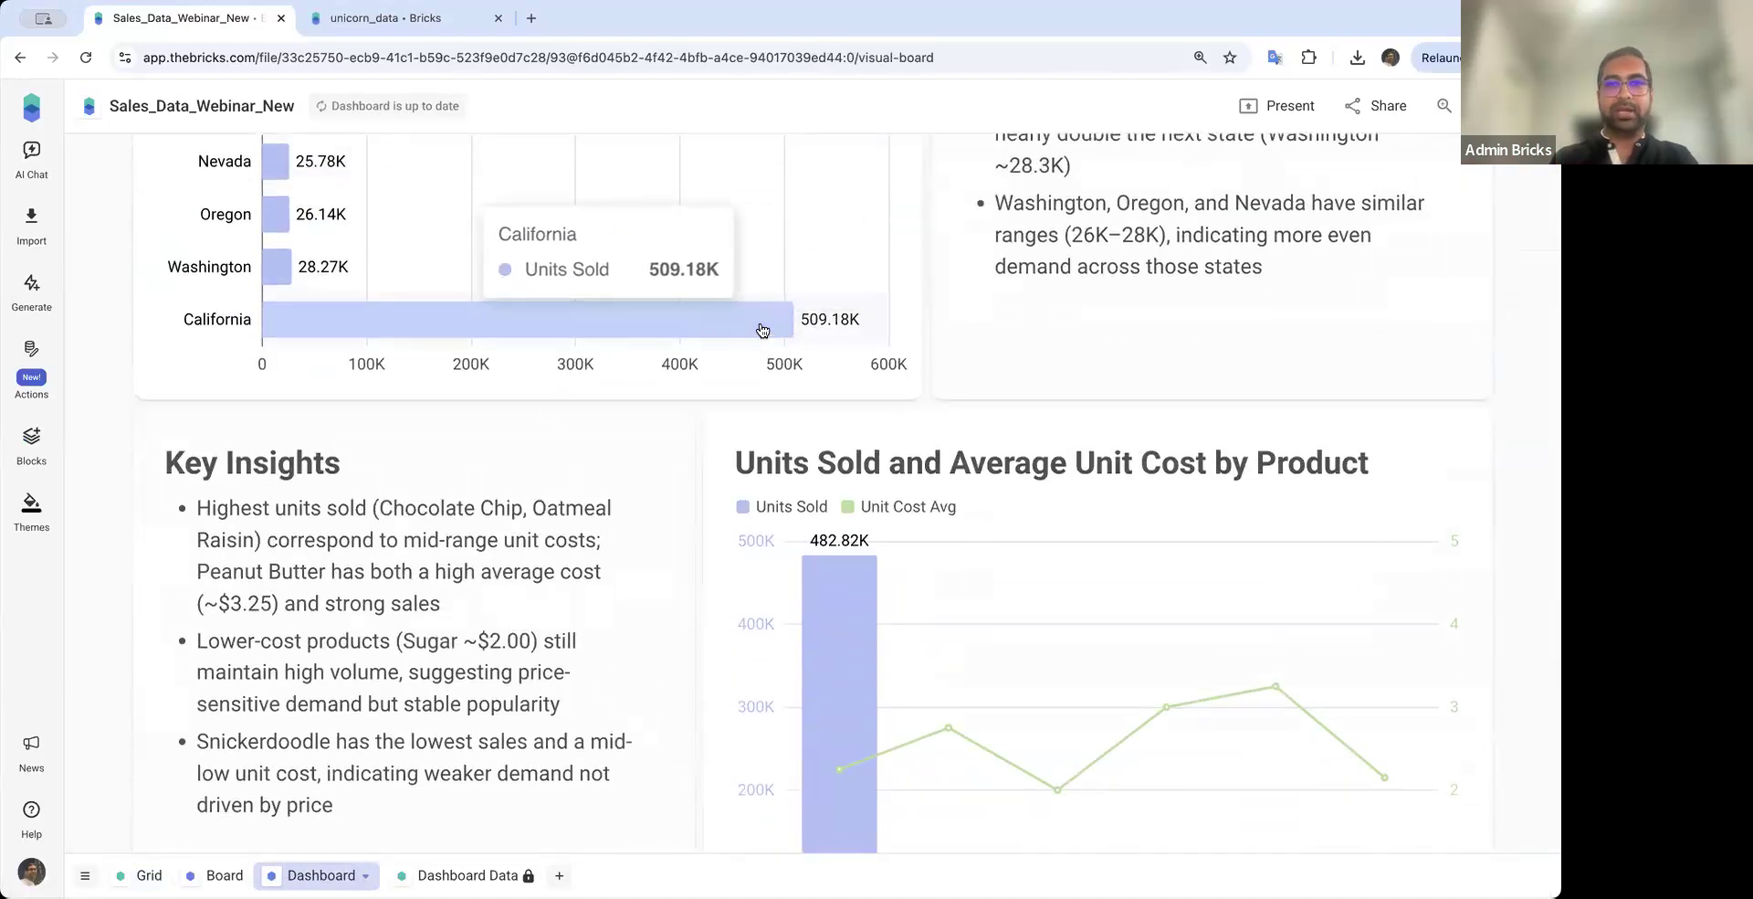
pyautogui.scroll(-3, 753, 411)
pyautogui.scroll(-15, 747, 442)
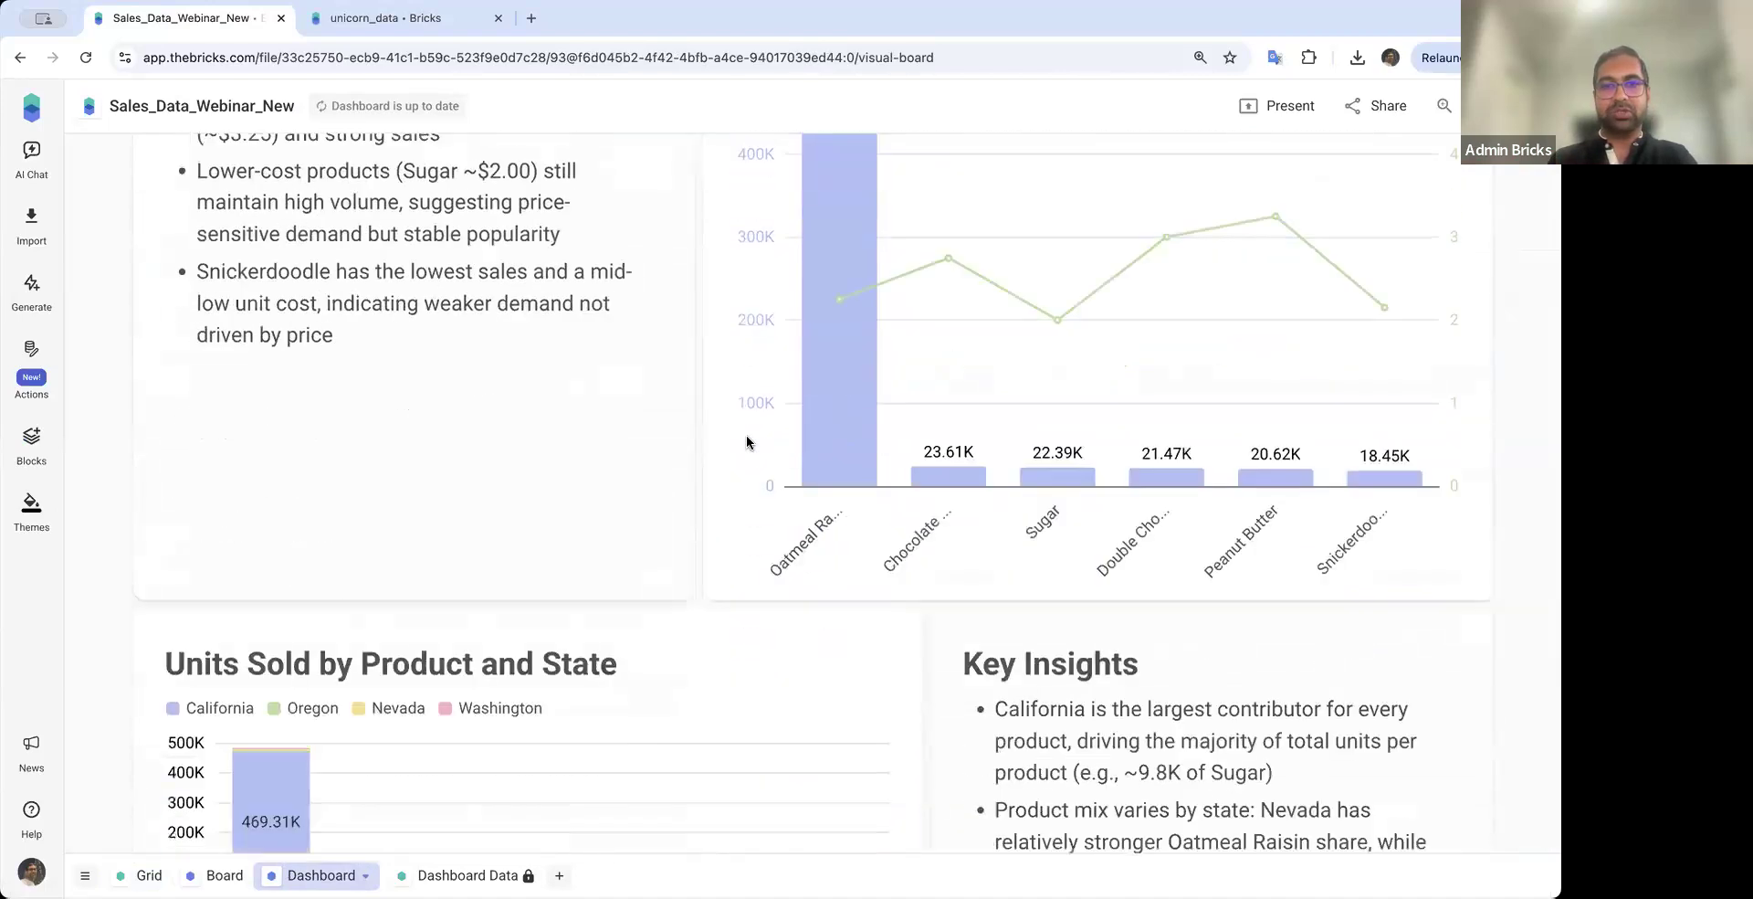
pyautogui.scroll(-8, 747, 442)
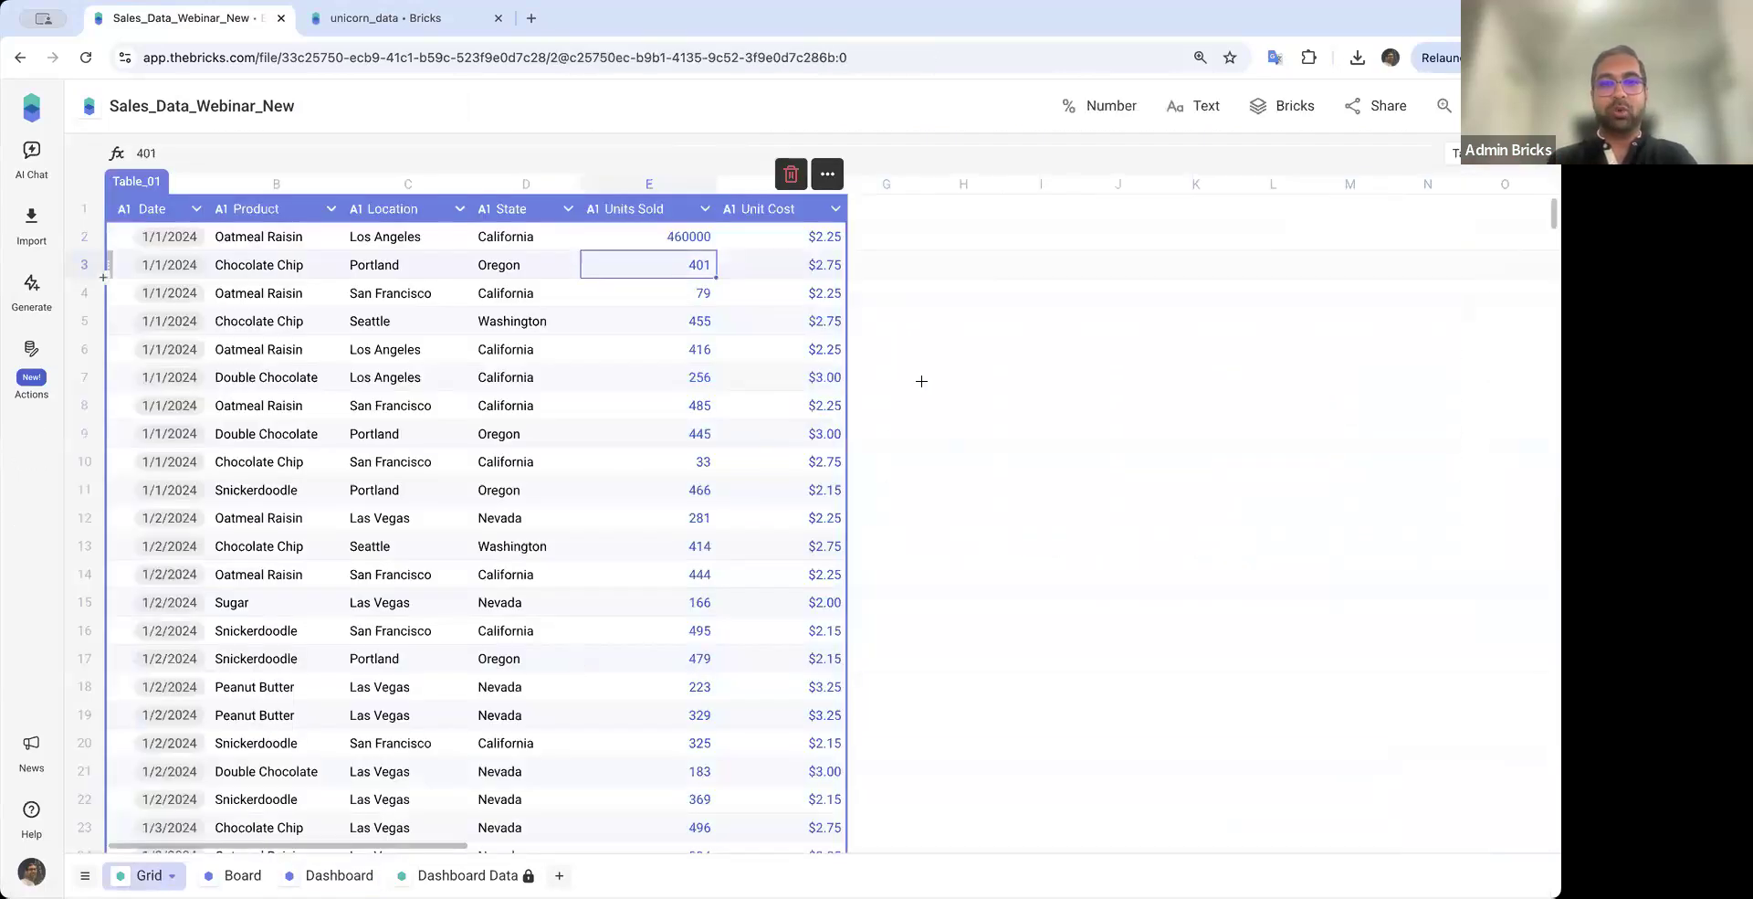
pyautogui.click(919, 380)
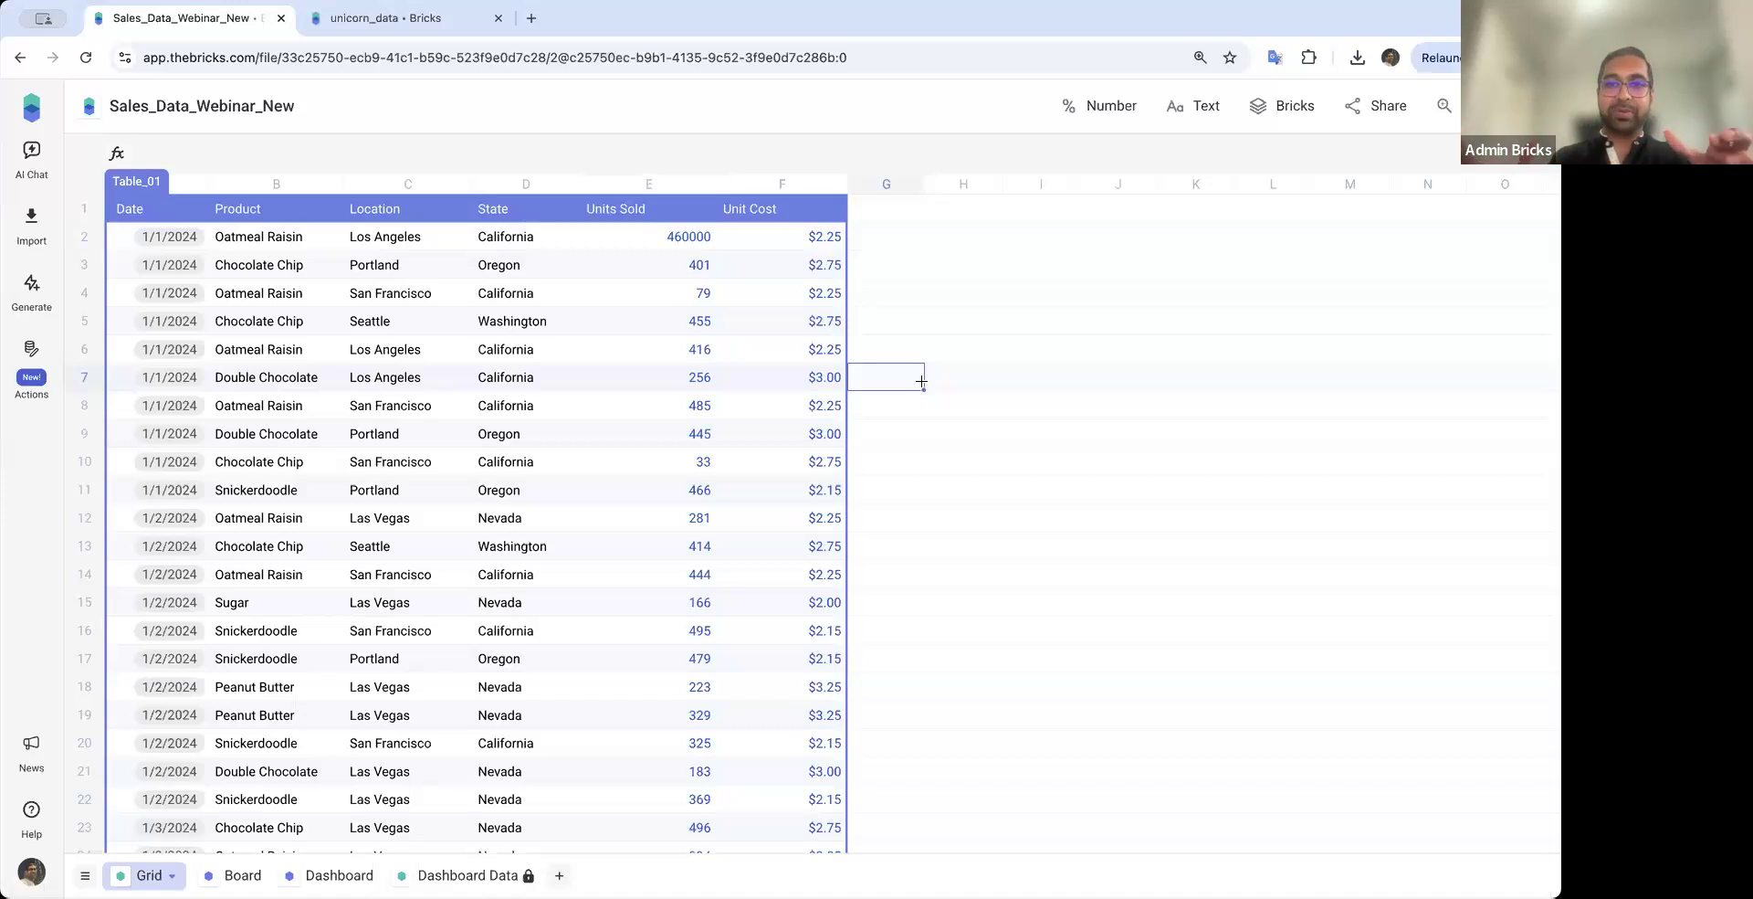
pyautogui.click(687, 383)
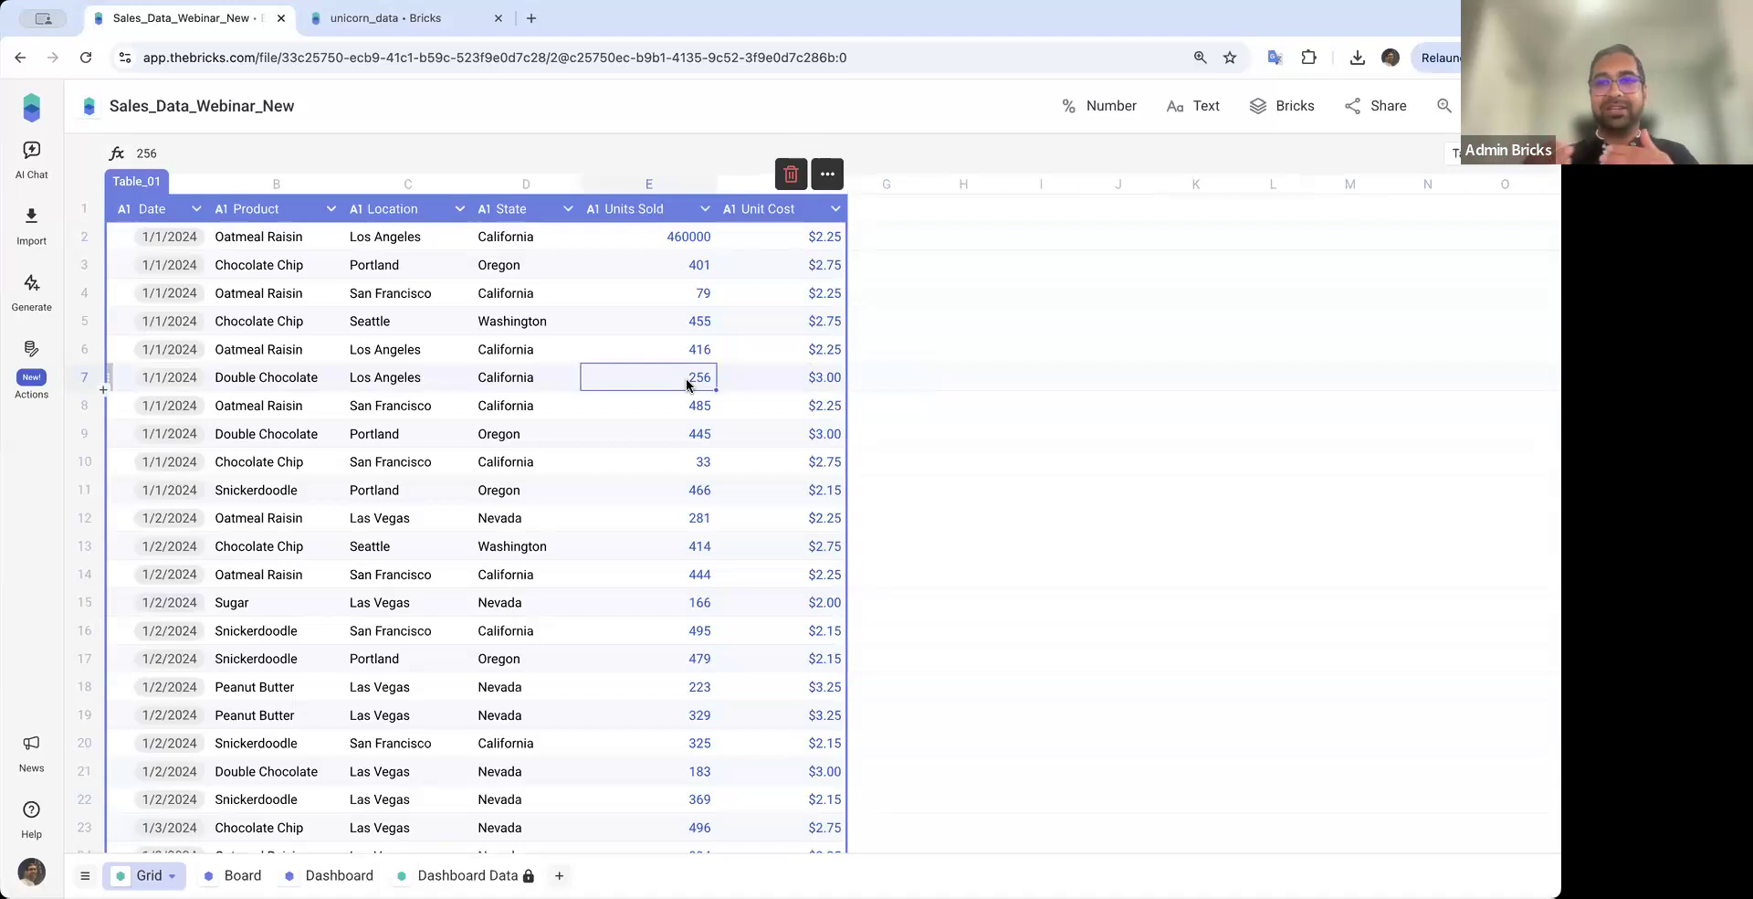
pyautogui.click(699, 459)
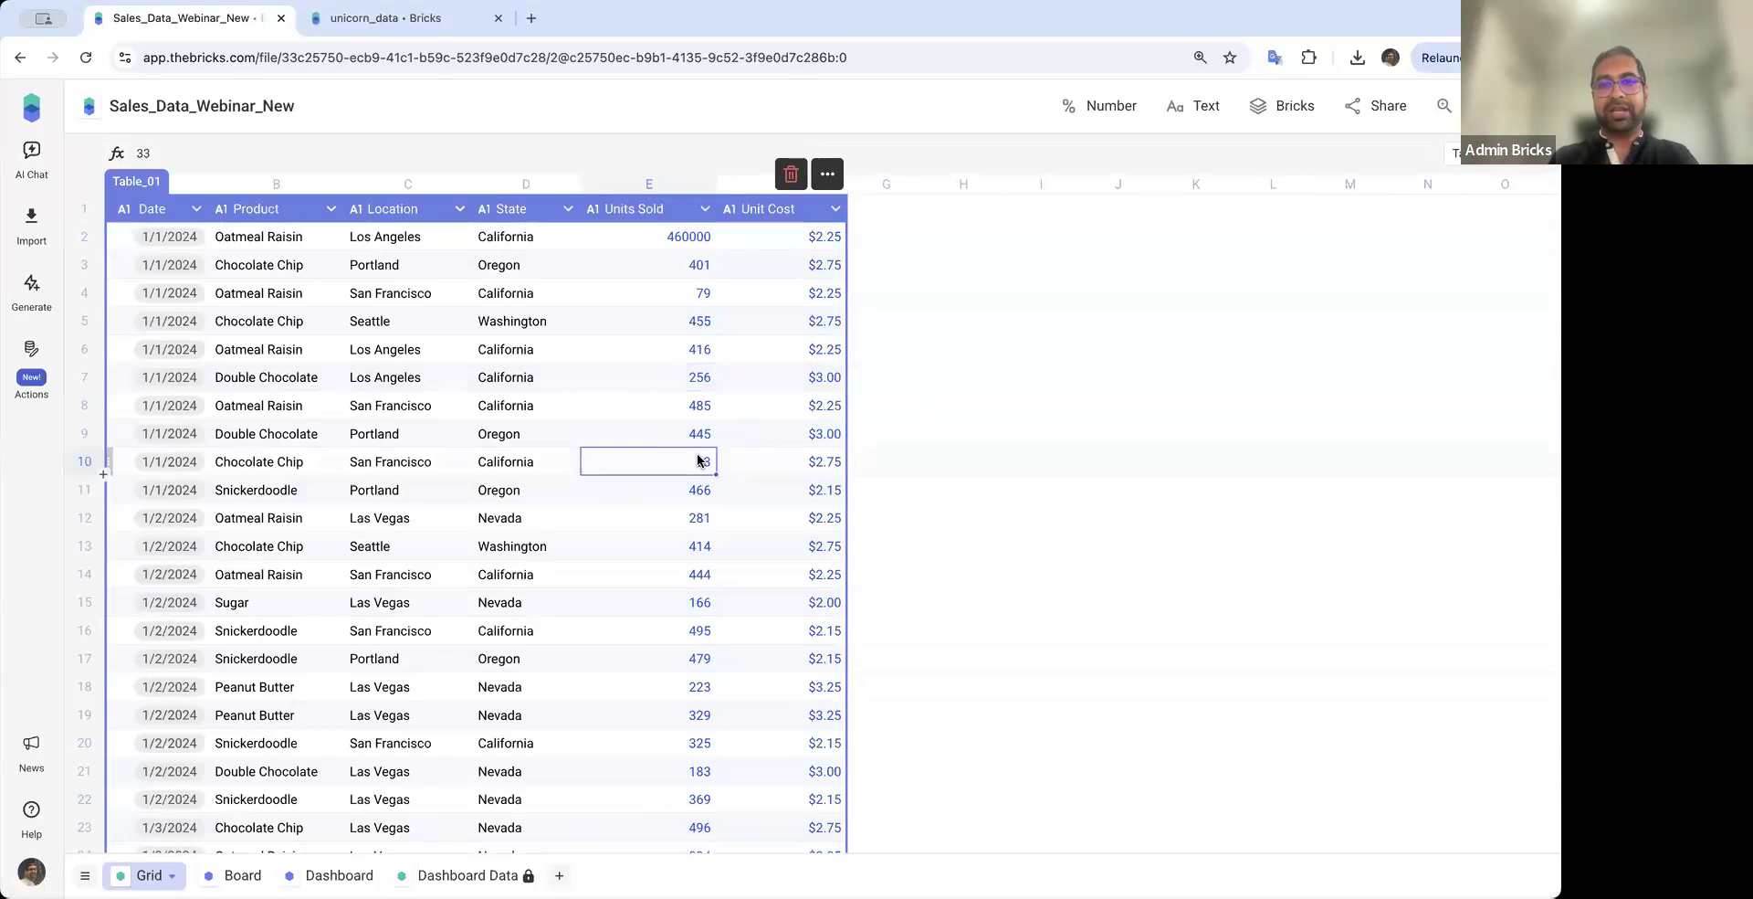
pyautogui.click(697, 374)
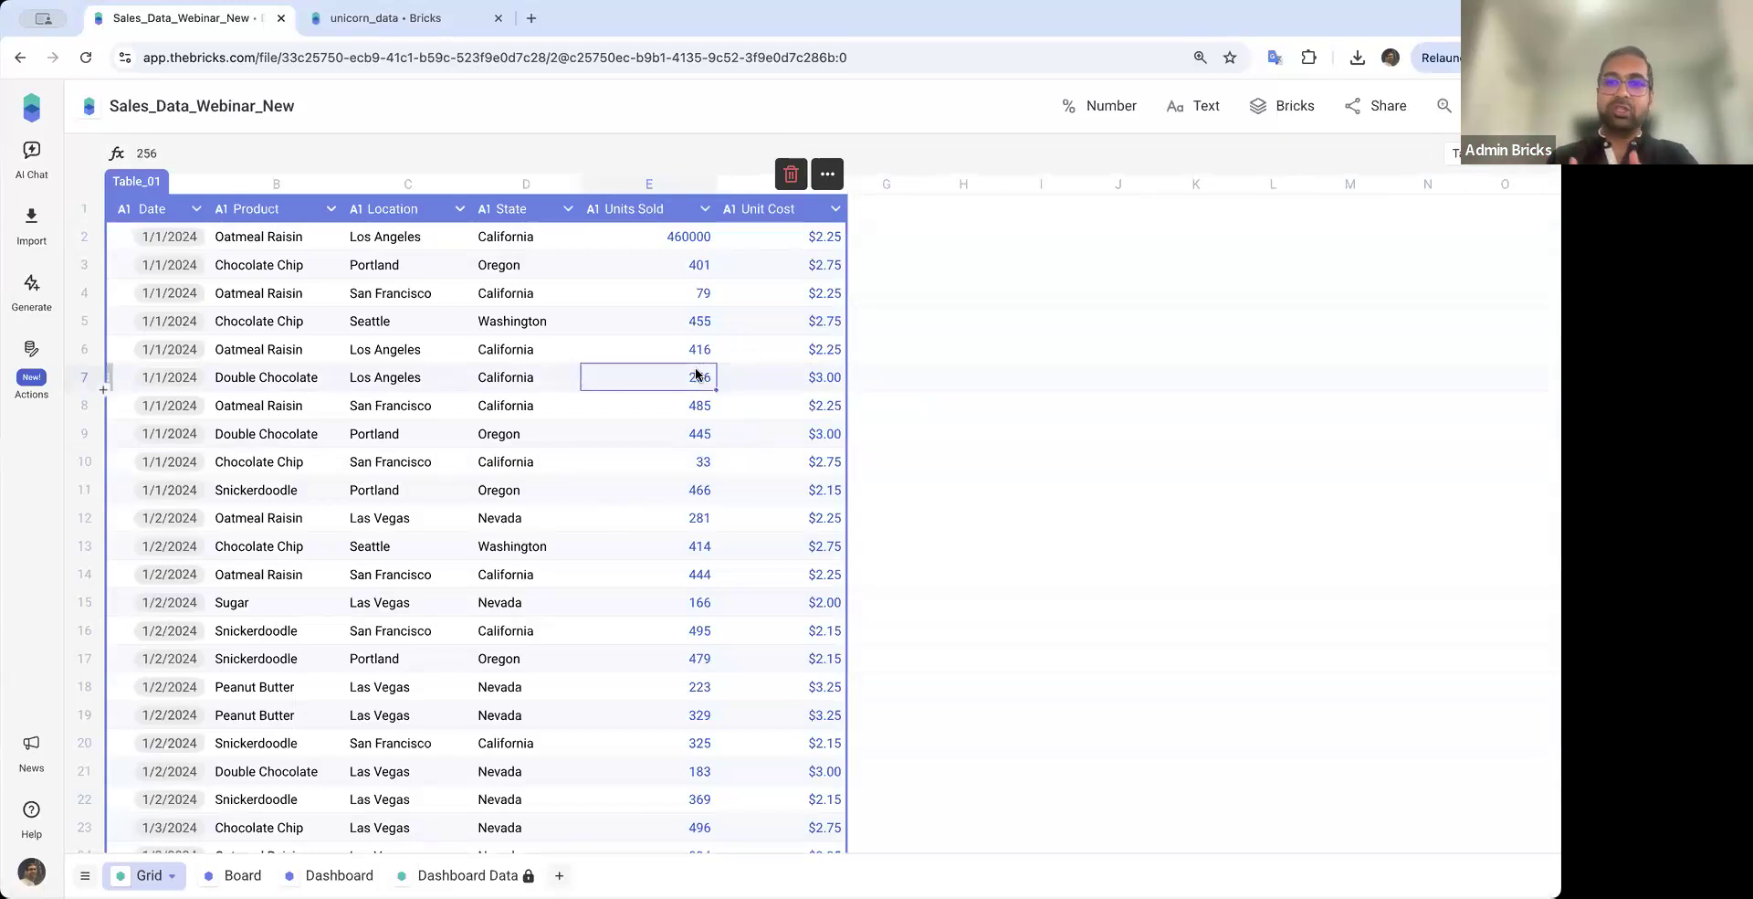
# Restore the Units Sold value in cell E2 of the Grid table to 460
pyautogui.click(698, 240)
pyautogui.write('460')
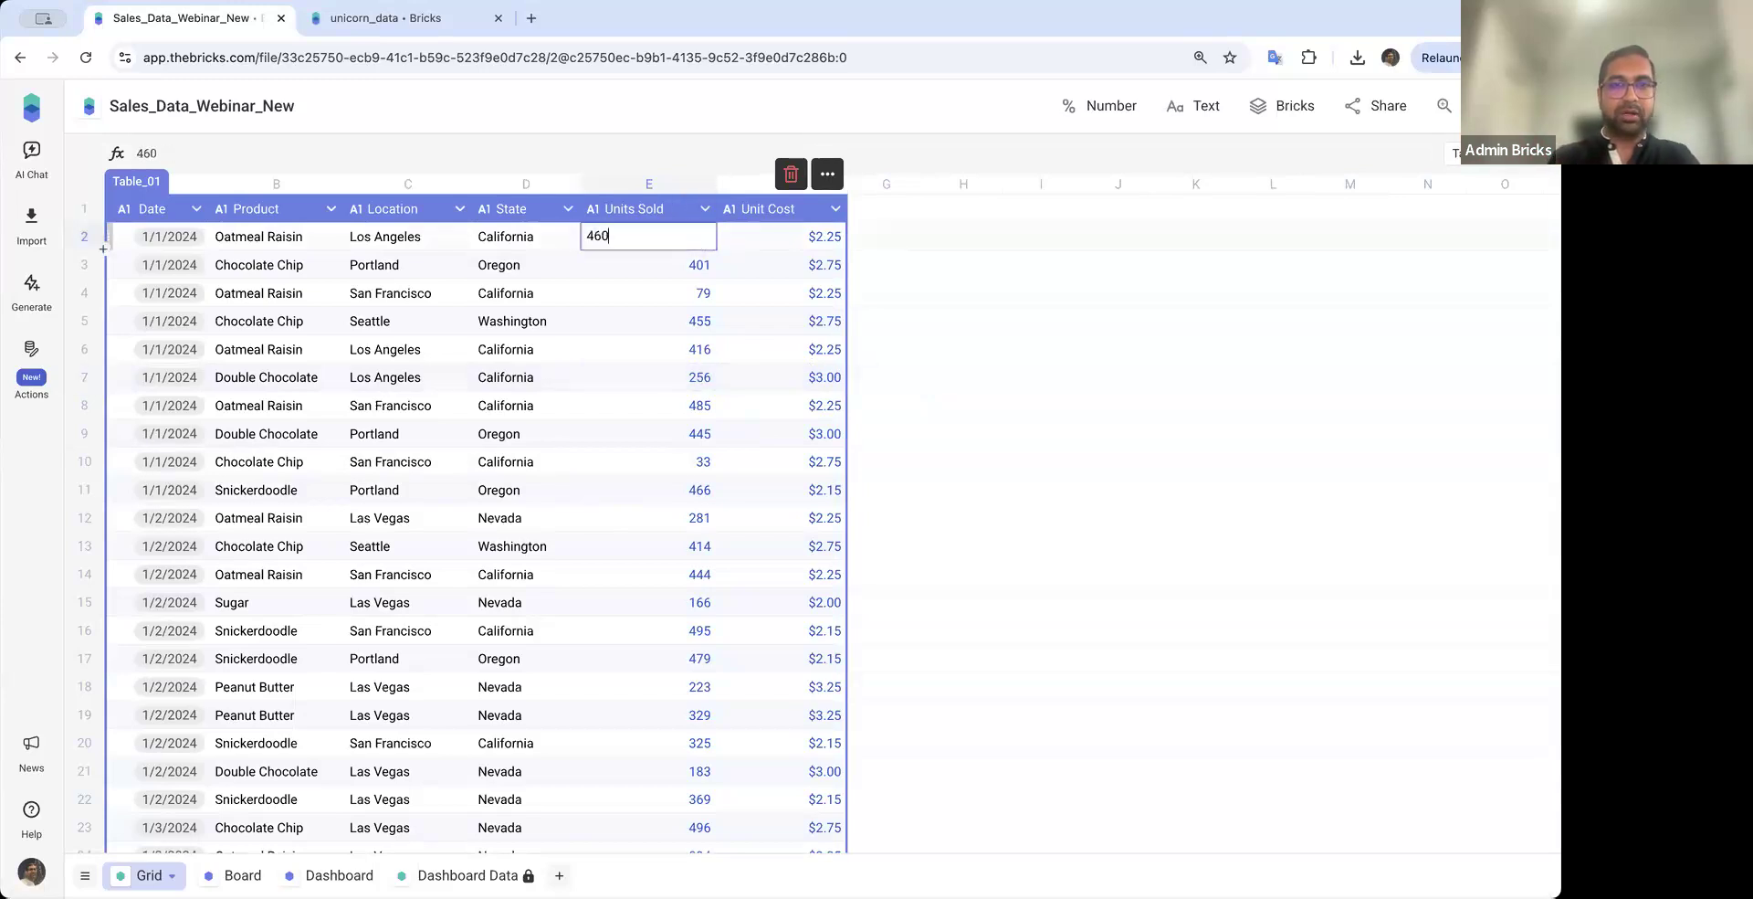
pyautogui.press('Return')
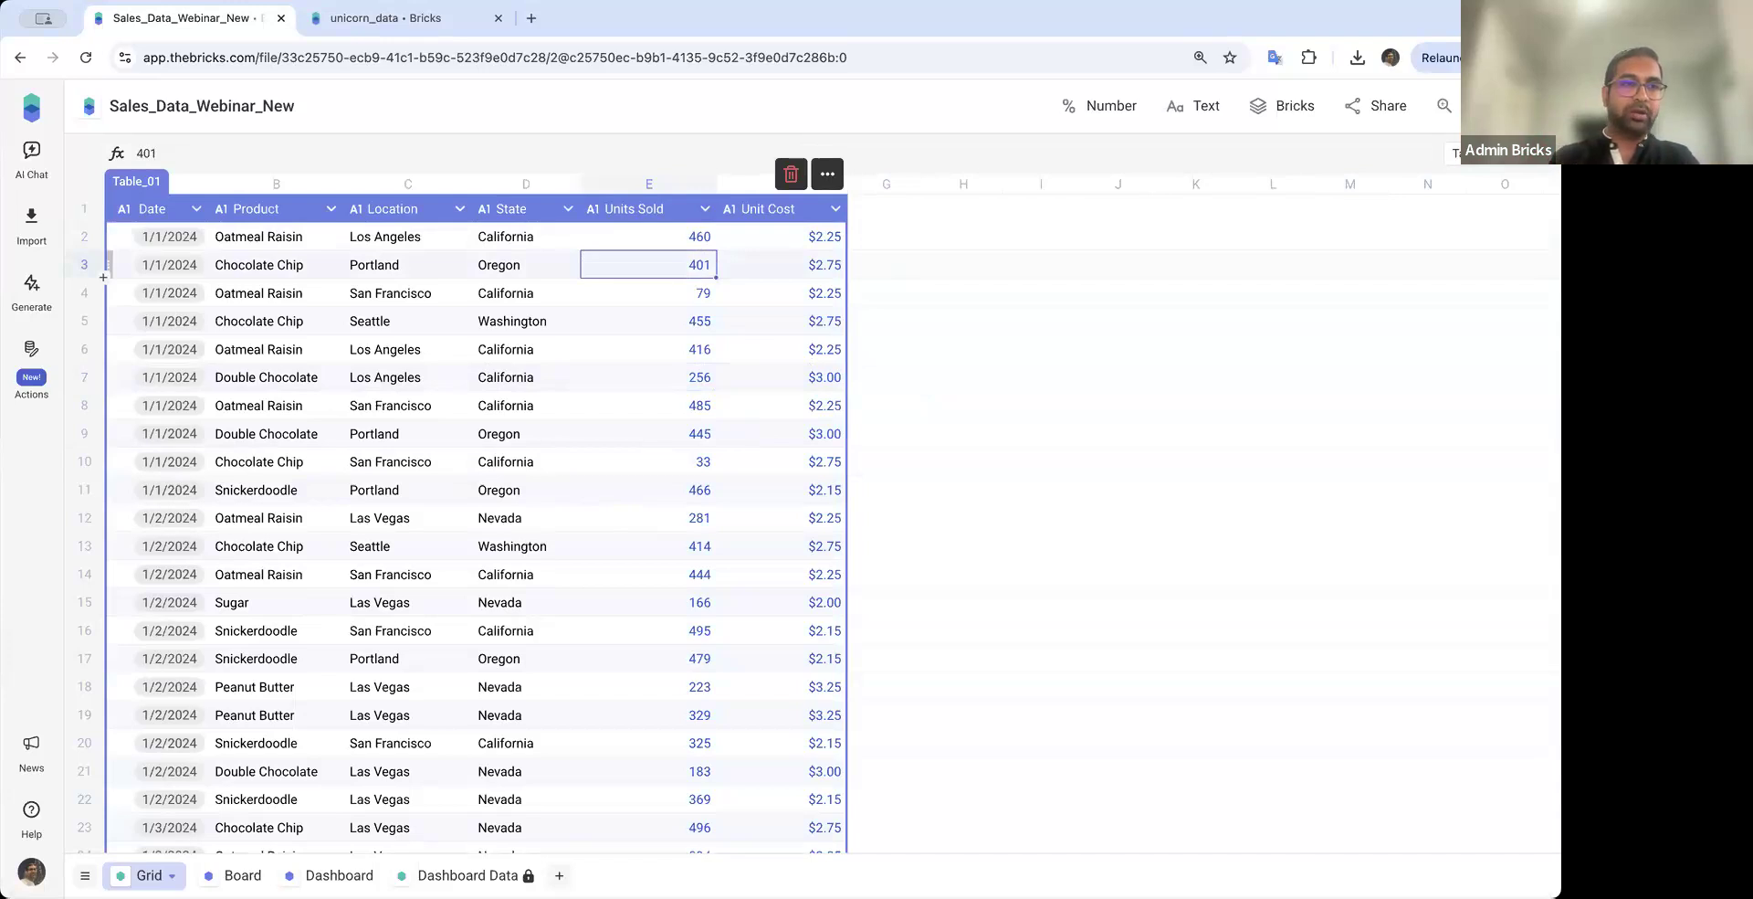
# View the available file-upload actions for the data and check the lower rows of the sales table
pyautogui.click(35, 379)
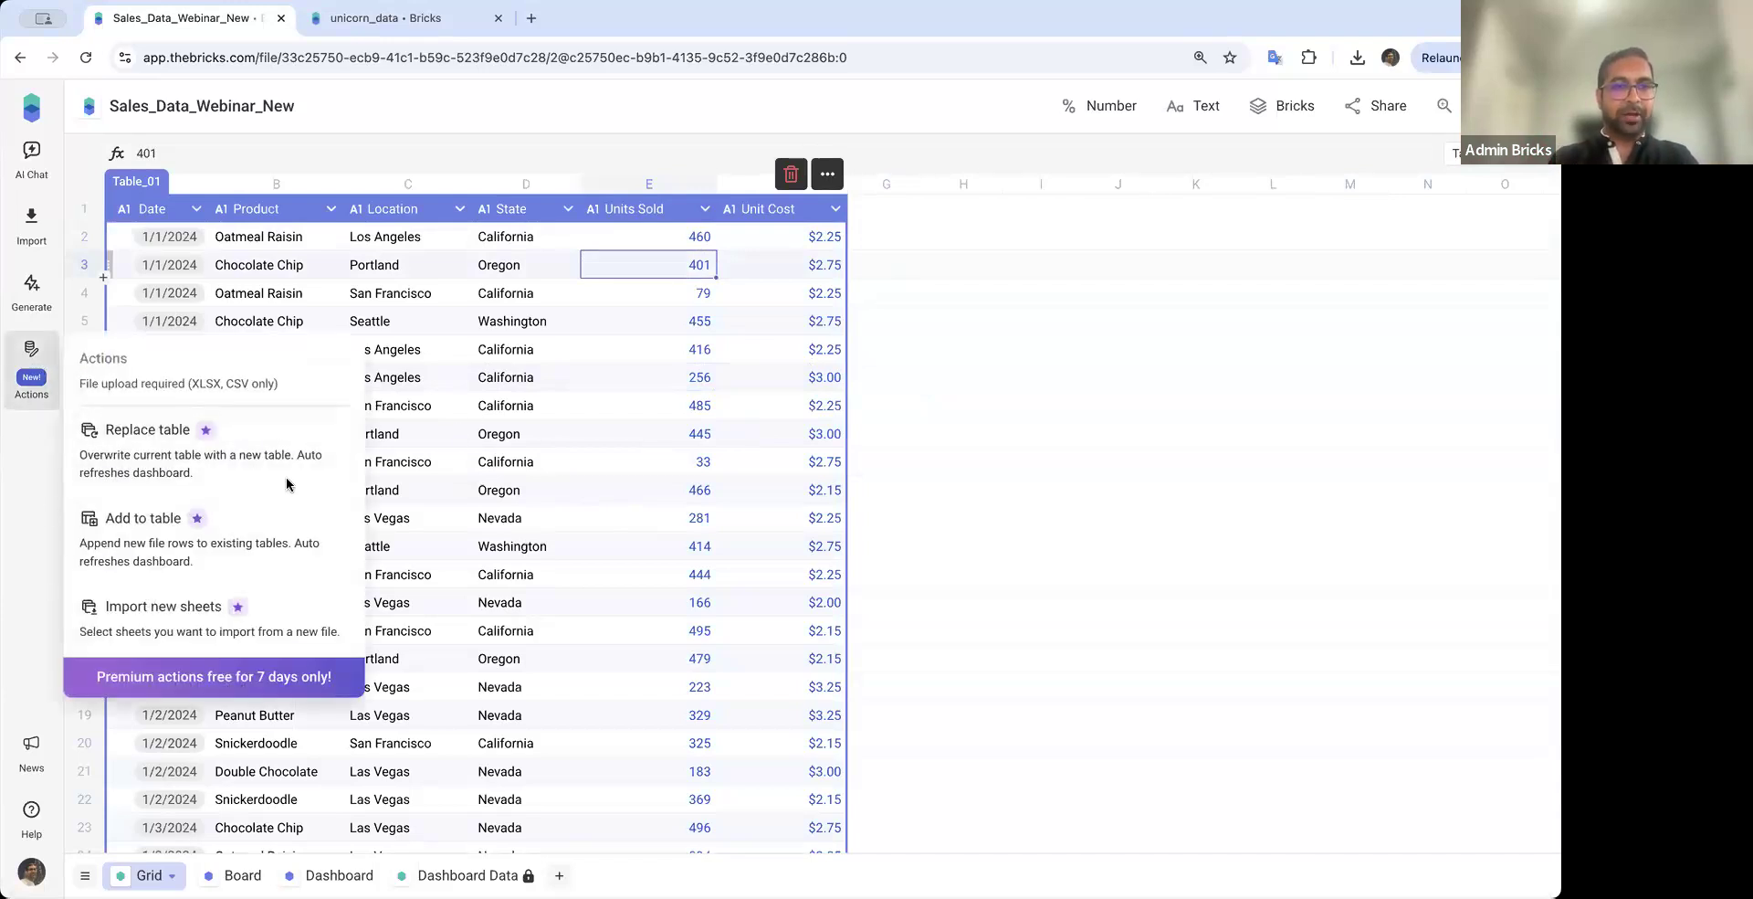
pyautogui.click(383, 433)
pyautogui.scroll(-15, 203, 694)
pyautogui.scroll(-20, 203, 697)
pyautogui.scroll(-15, 202, 664)
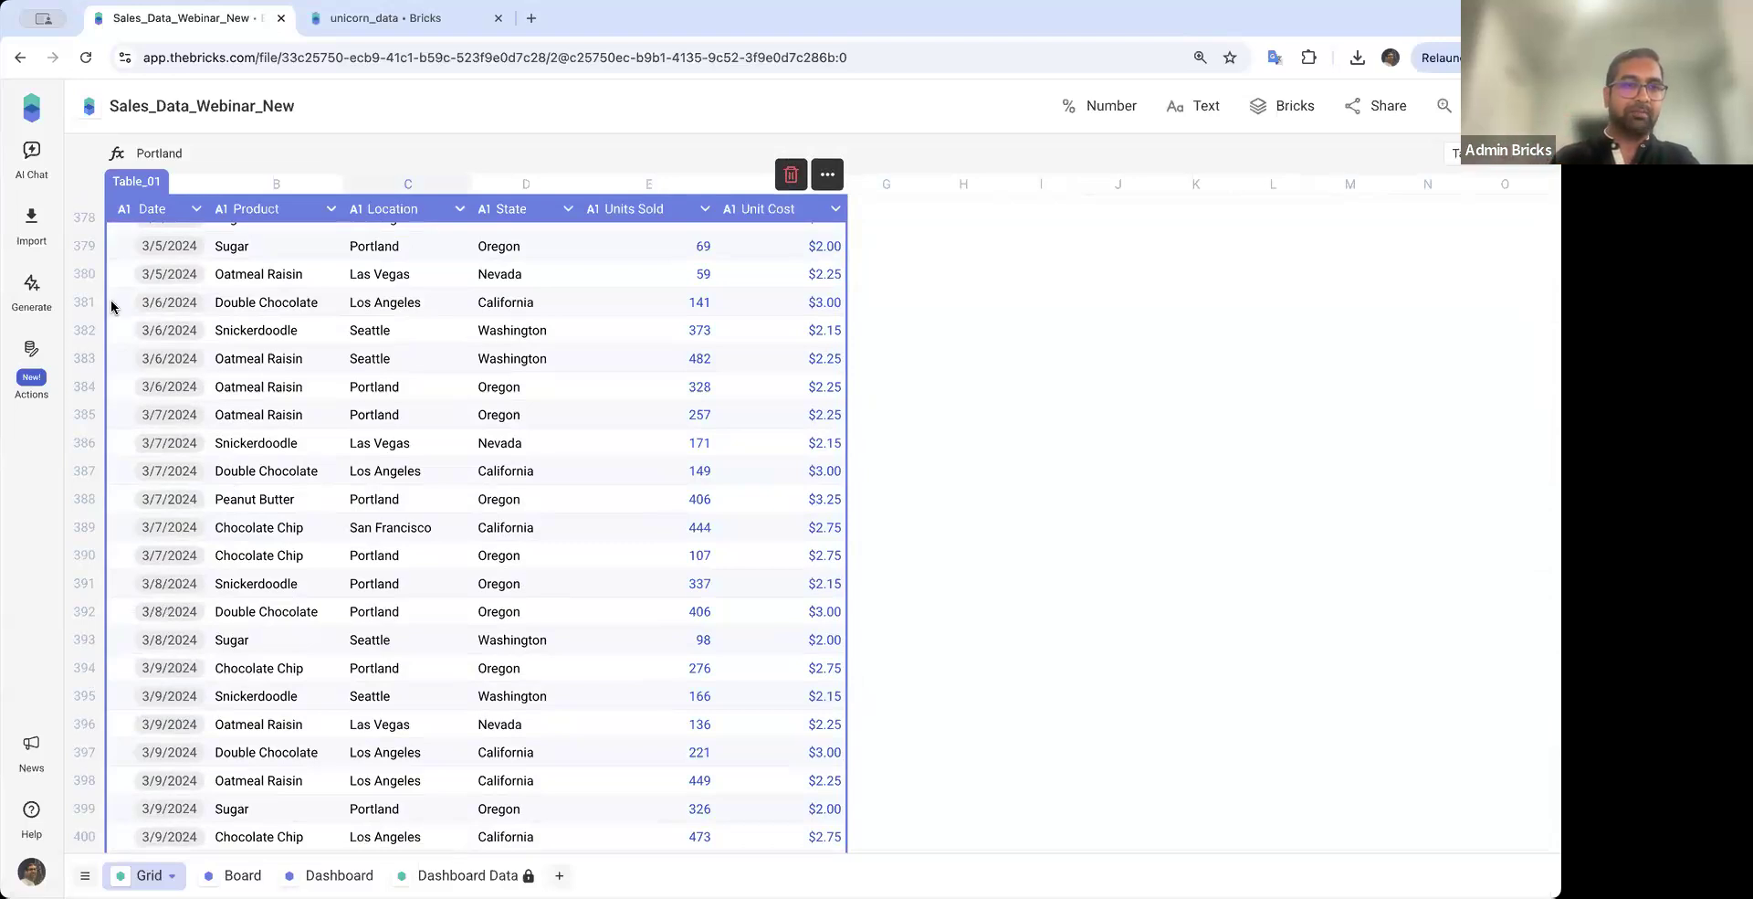
pyautogui.click(31, 362)
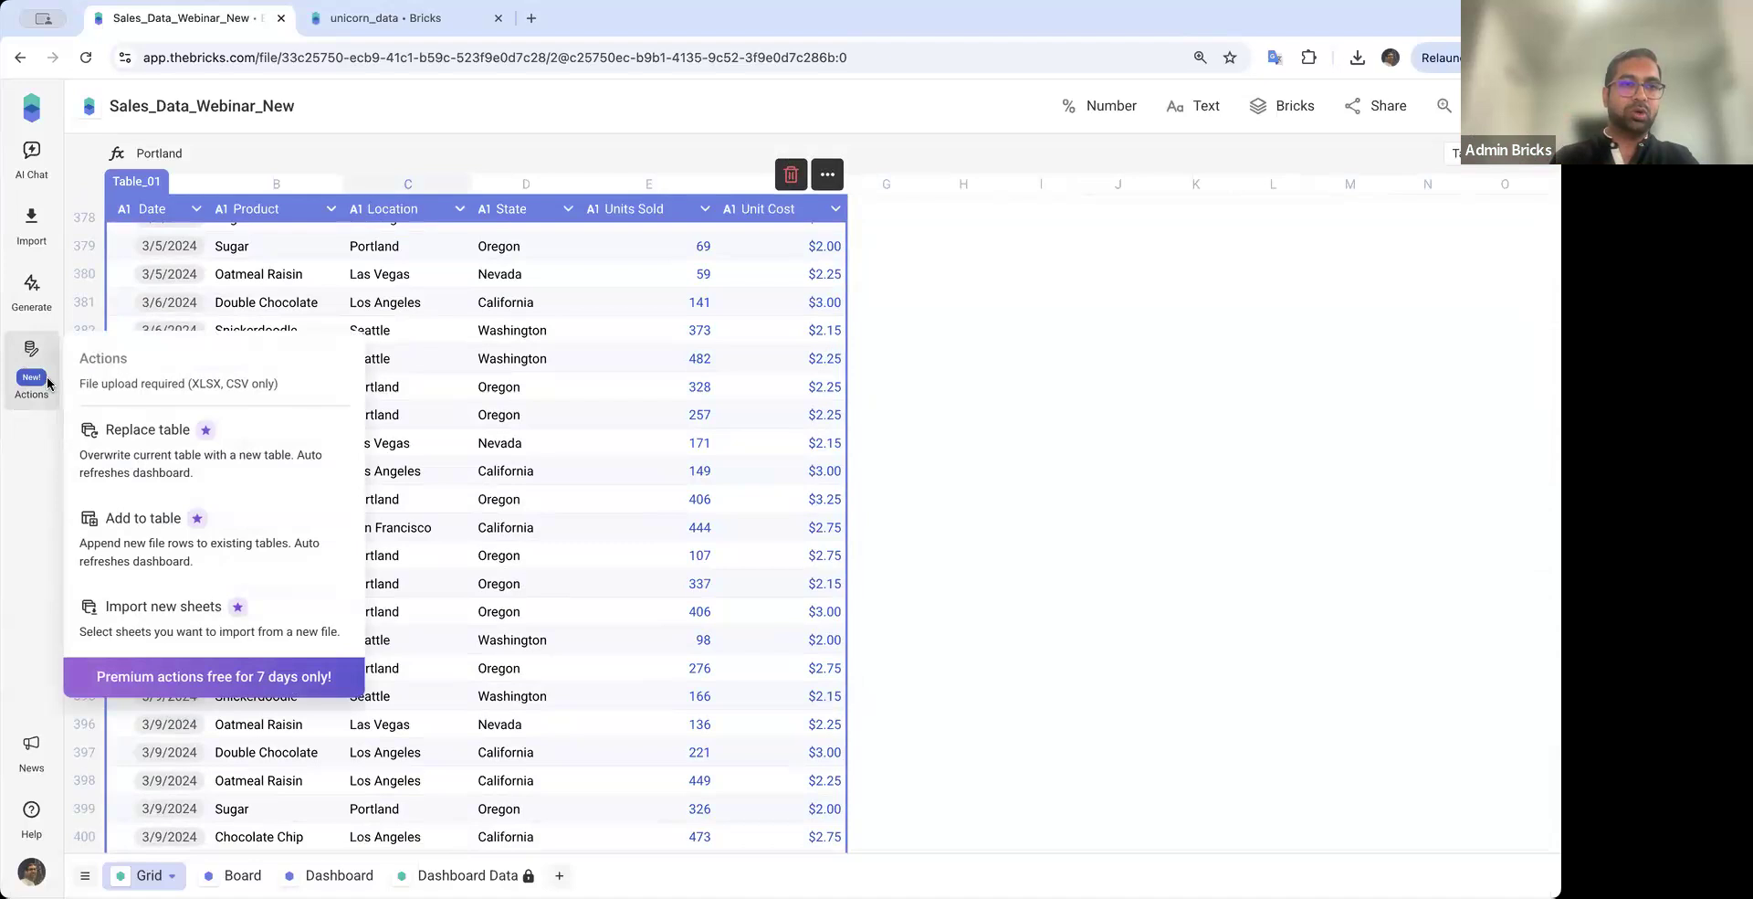
# Append the April 2024 sales rows from an uploaded file to Table_01 and check the first added rows in the Grid
pyautogui.click(169, 539)
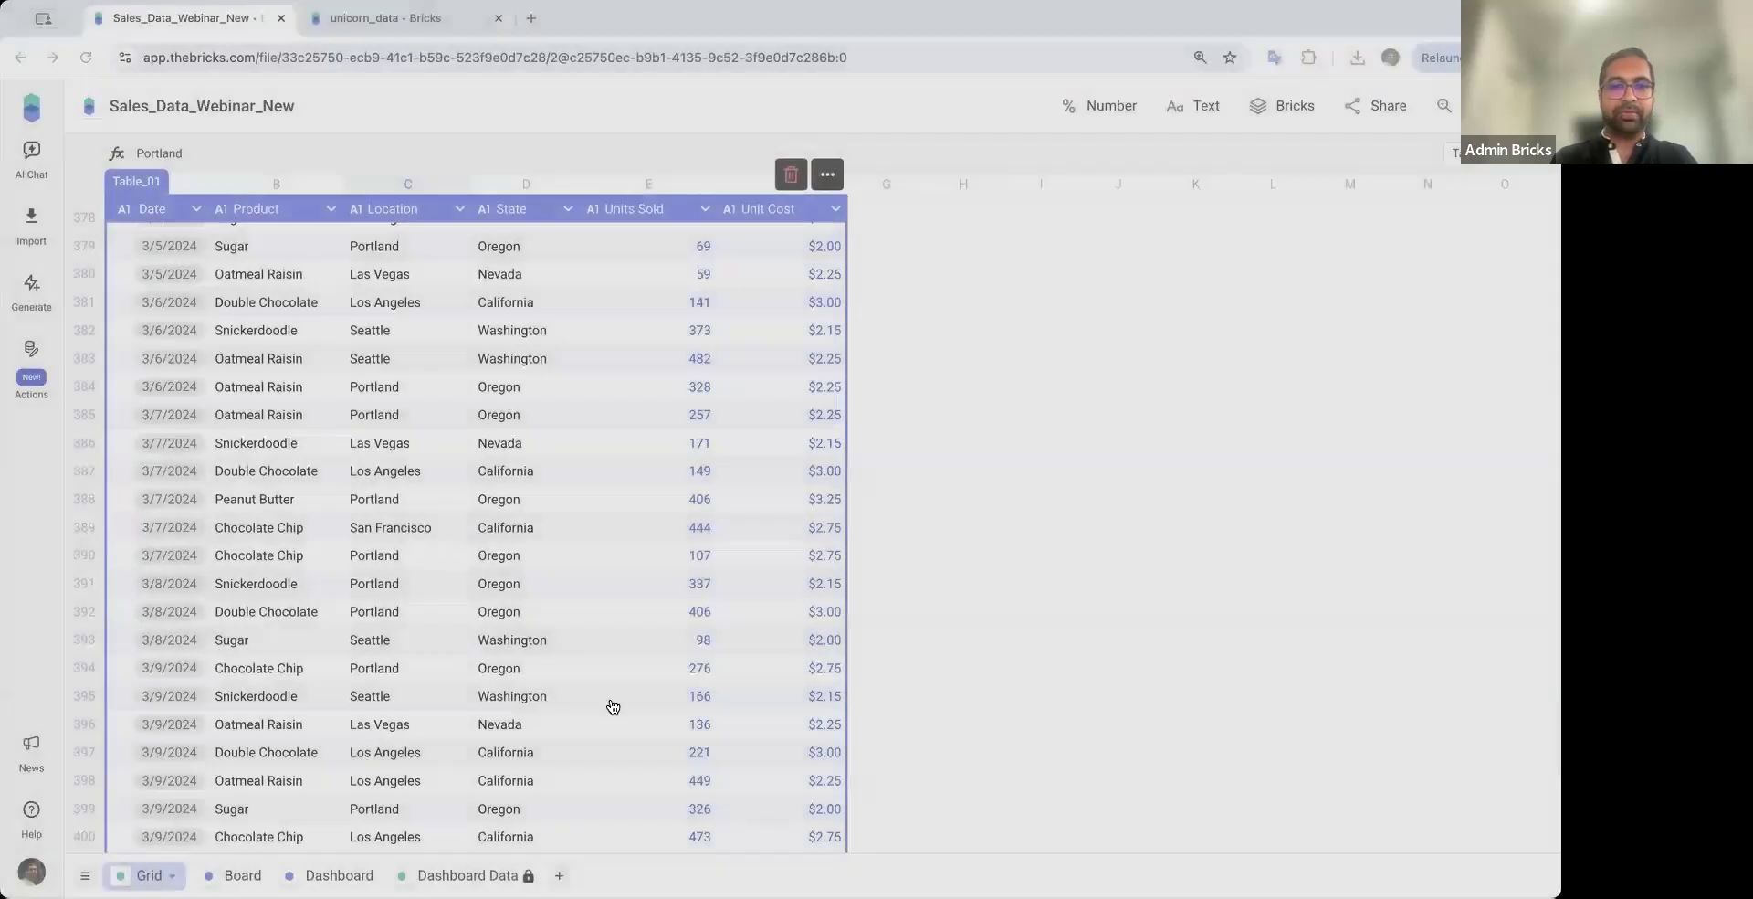
pyautogui.scroll(3, 461, 399)
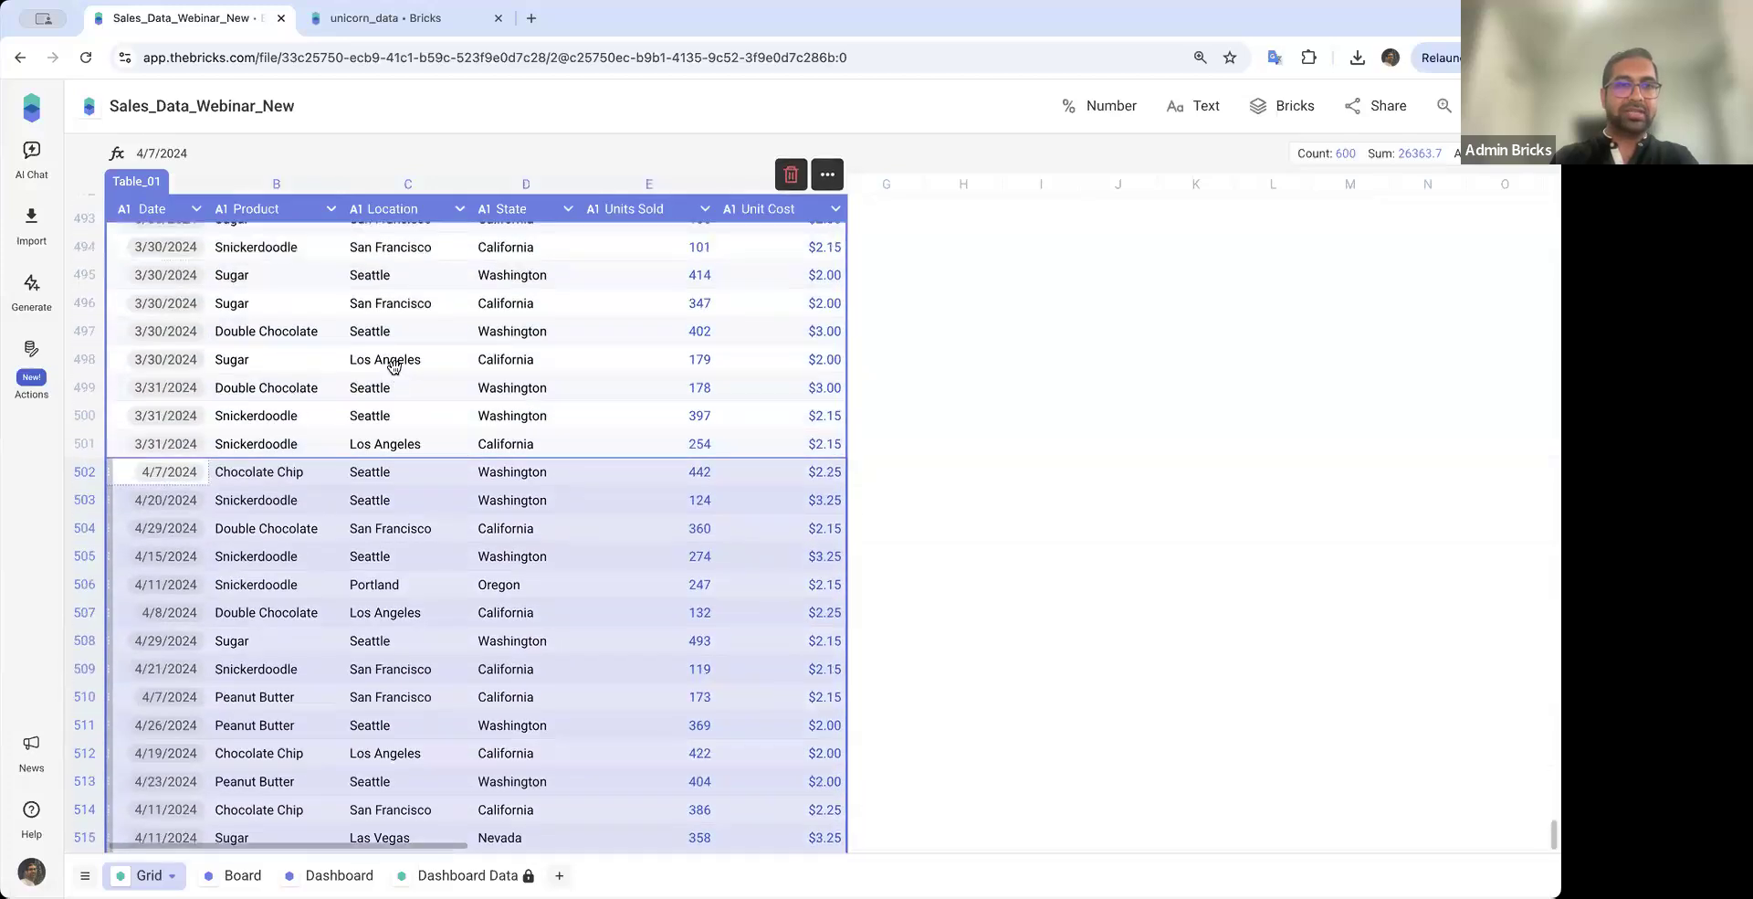
pyautogui.click(391, 359)
pyautogui.click(307, 475)
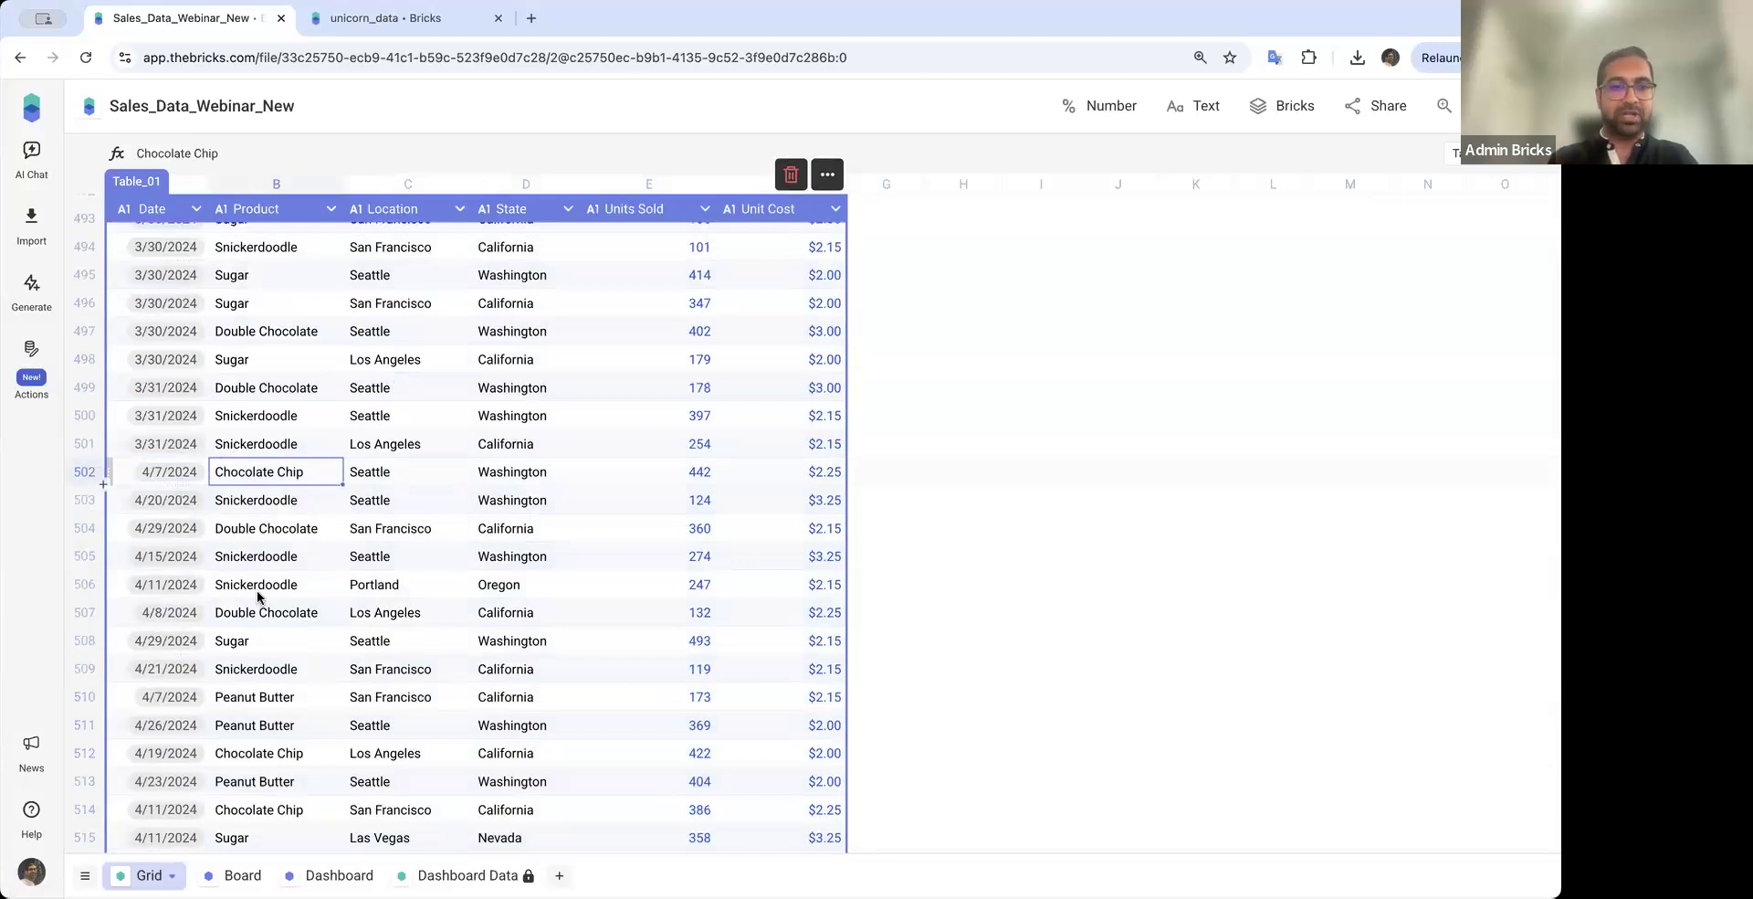
# Examine the Dashboard's Daily Units Sold Trend for the added April dates, along with the Total Units Sold figure
pyautogui.click(317, 874)
pyautogui.scroll(-10, 646, 410)
pyautogui.scroll(4, 784, 315)
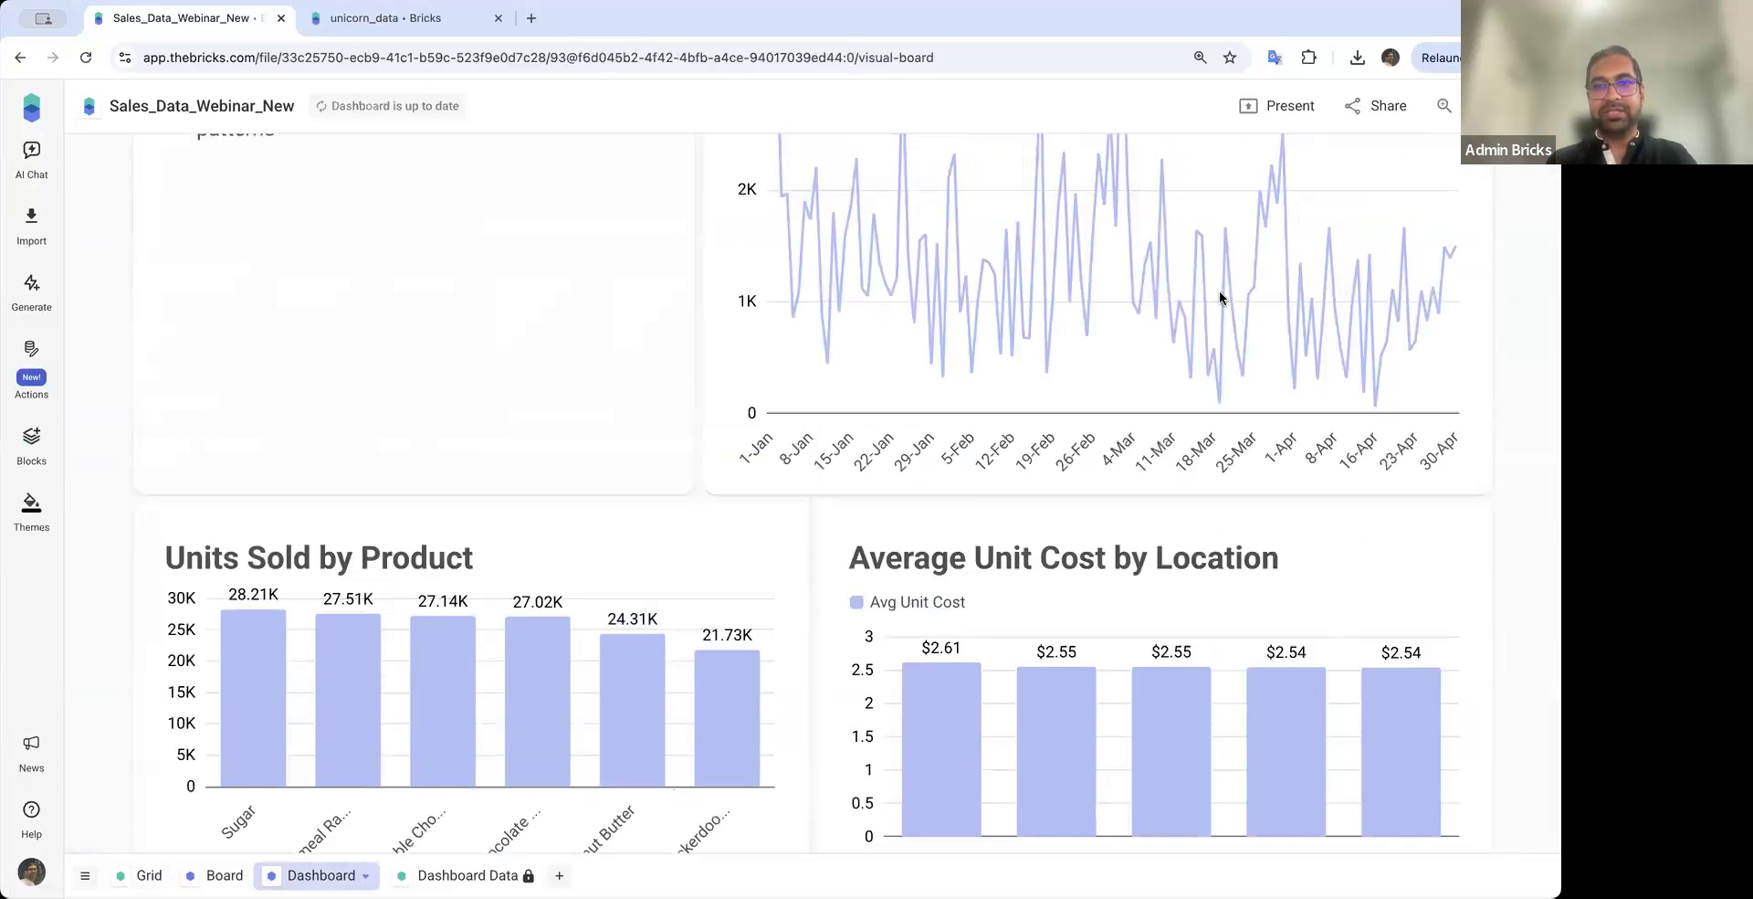
pyautogui.scroll(3, 934, 370)
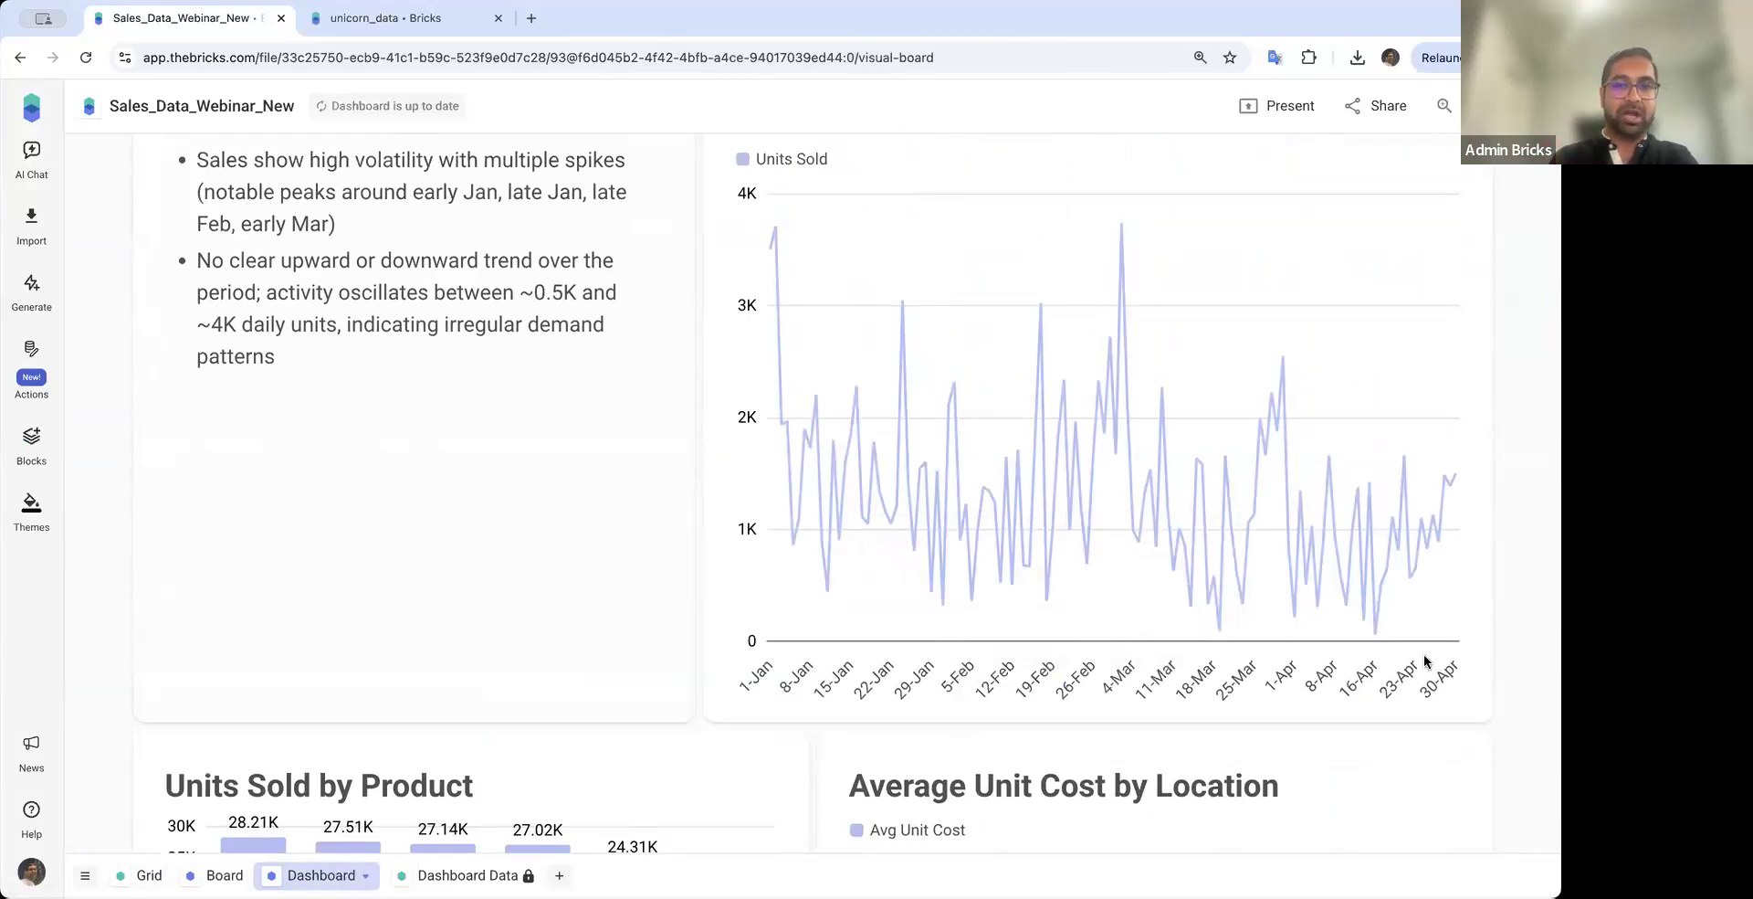
pyautogui.click(1233, 449)
pyautogui.scroll(8, 1039, 293)
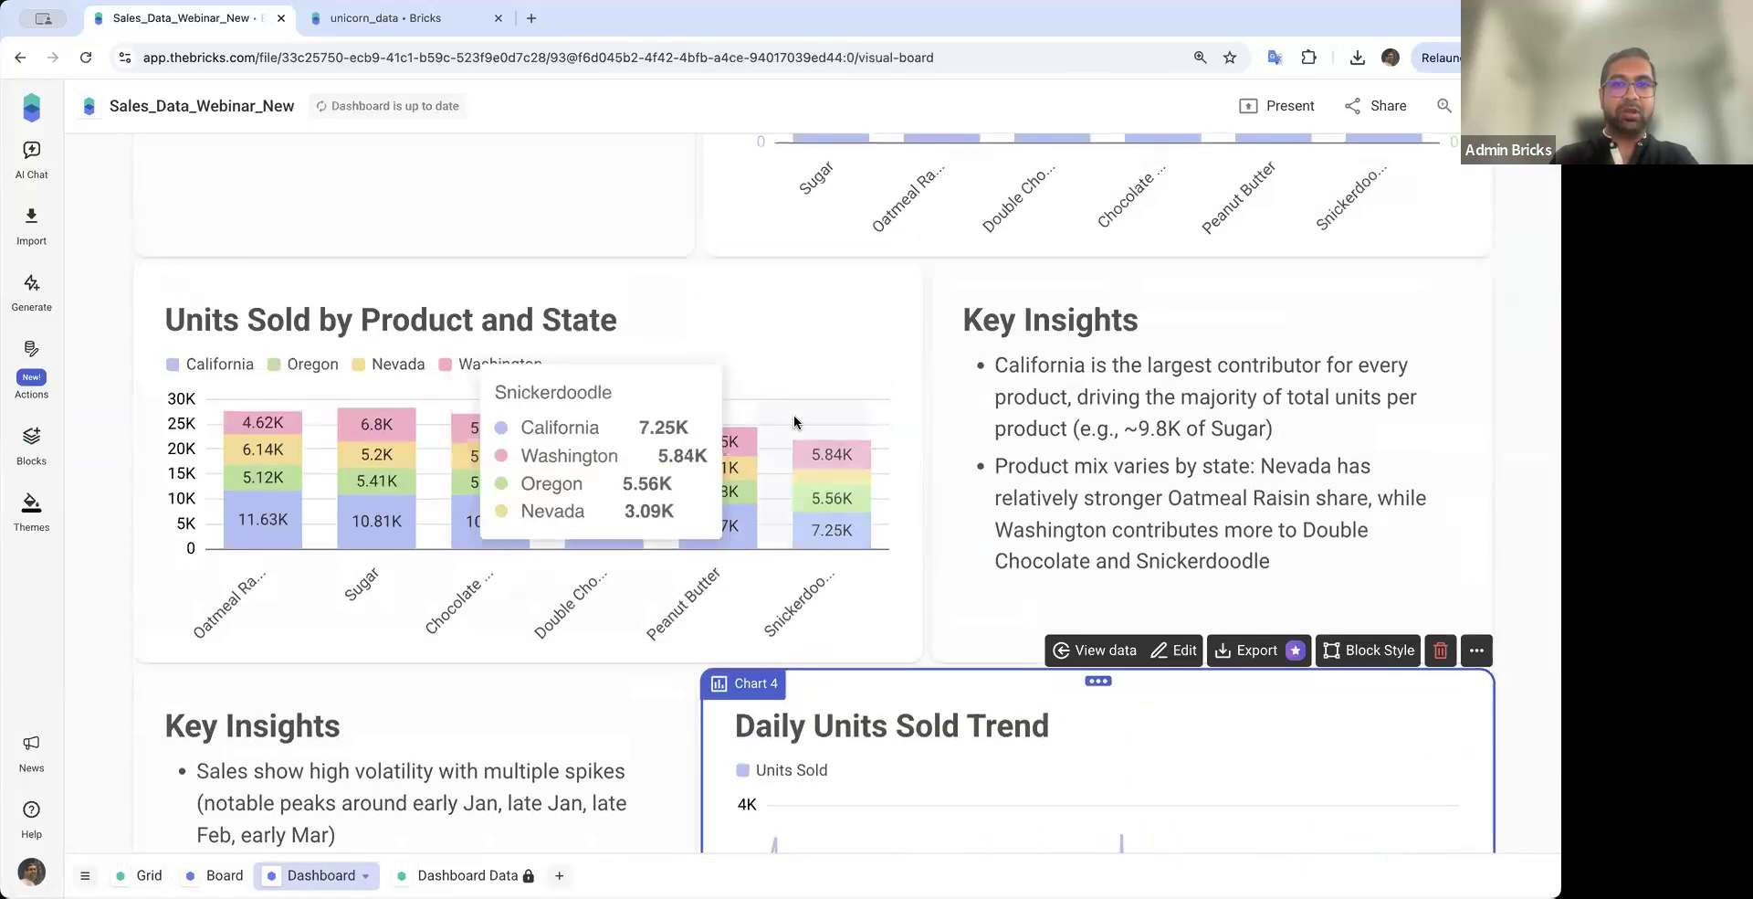
pyautogui.scroll(15, 795, 417)
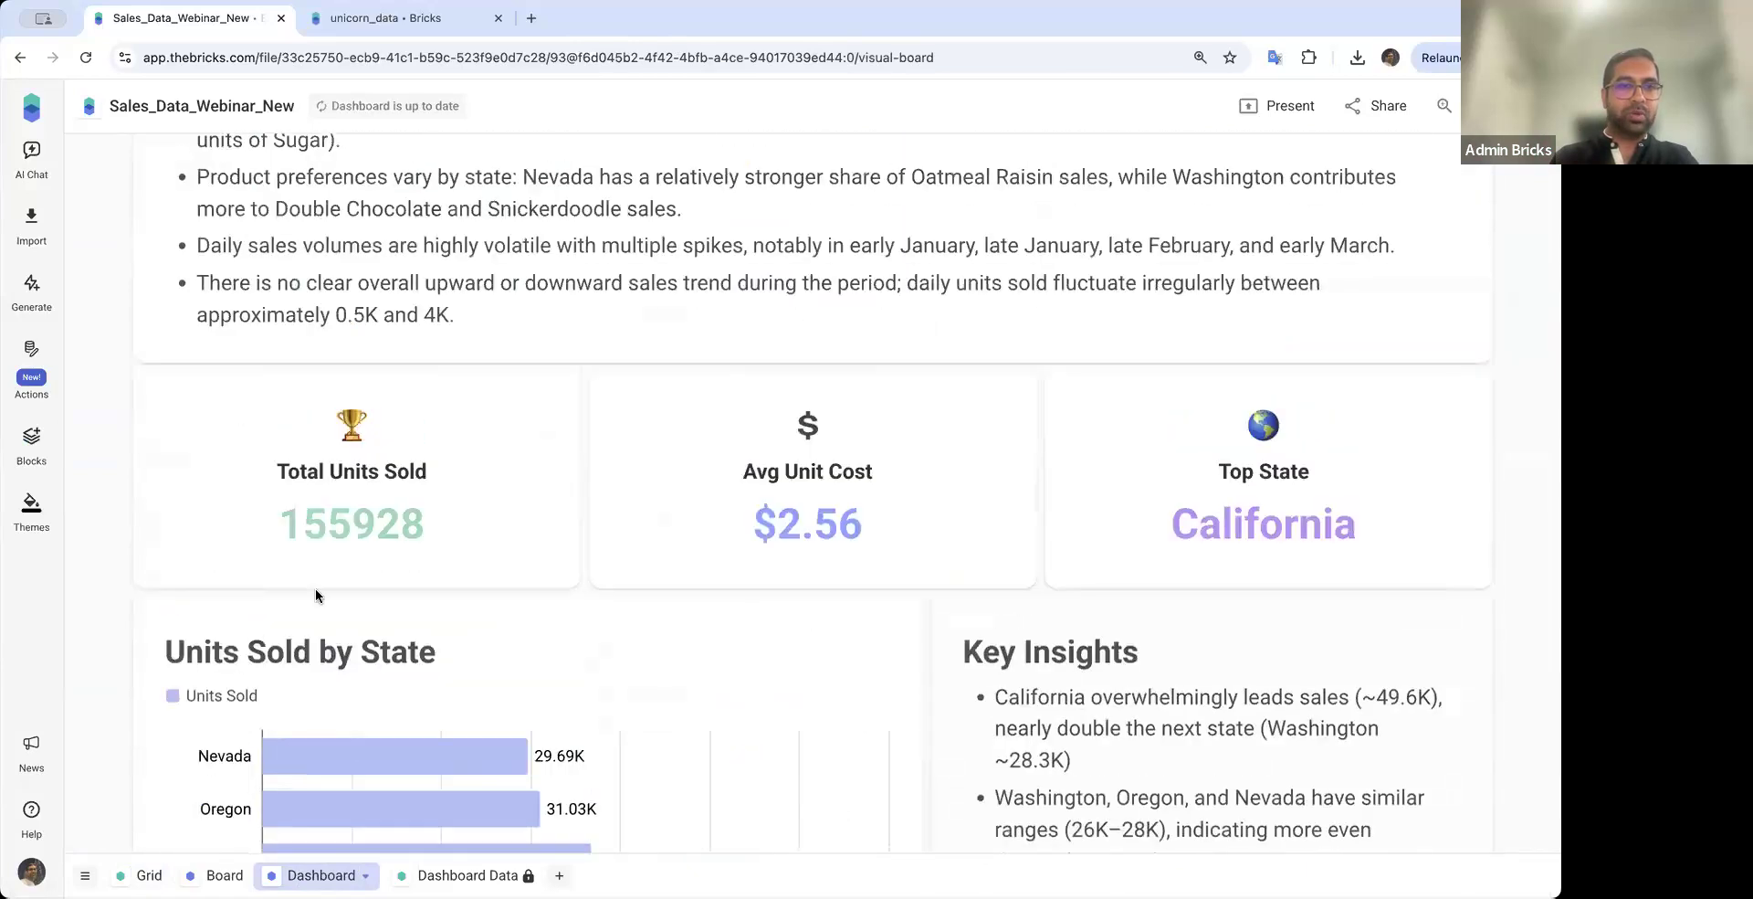
pyautogui.scroll(1, 338, 584)
pyautogui.scroll(-10, 387, 614)
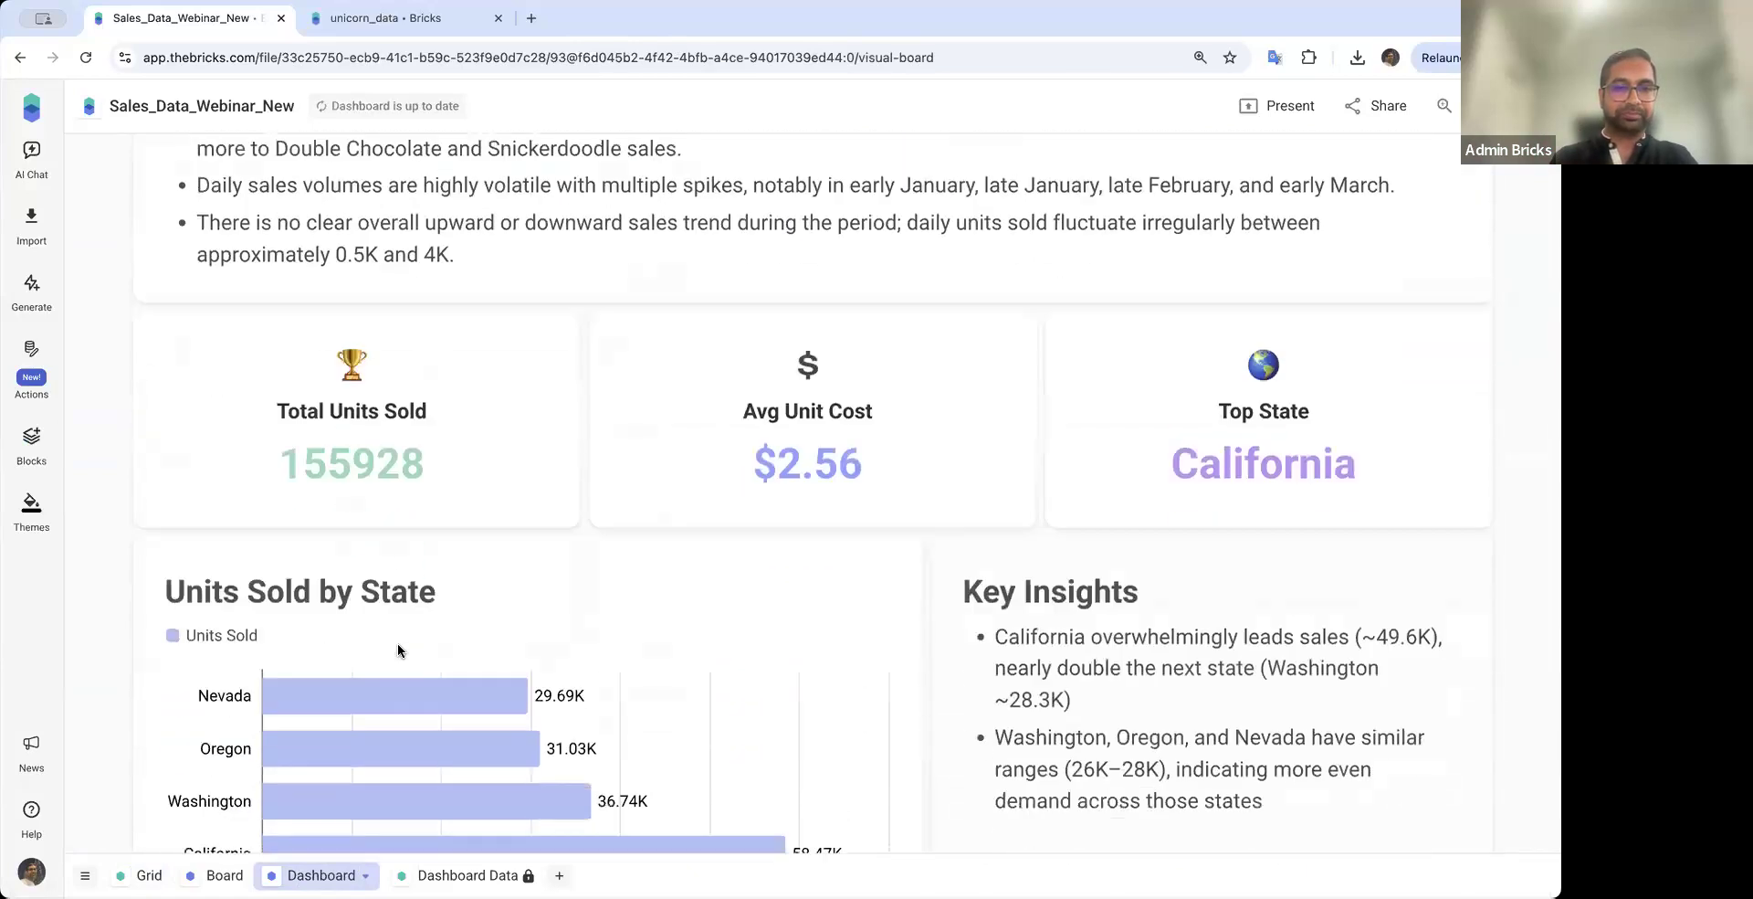
# Review the product Key Insights, the units sold and unit cost charts, and the Top5ProductsByUnits and StateProductSummary tables
pyautogui.scroll(-2, 692, 530)
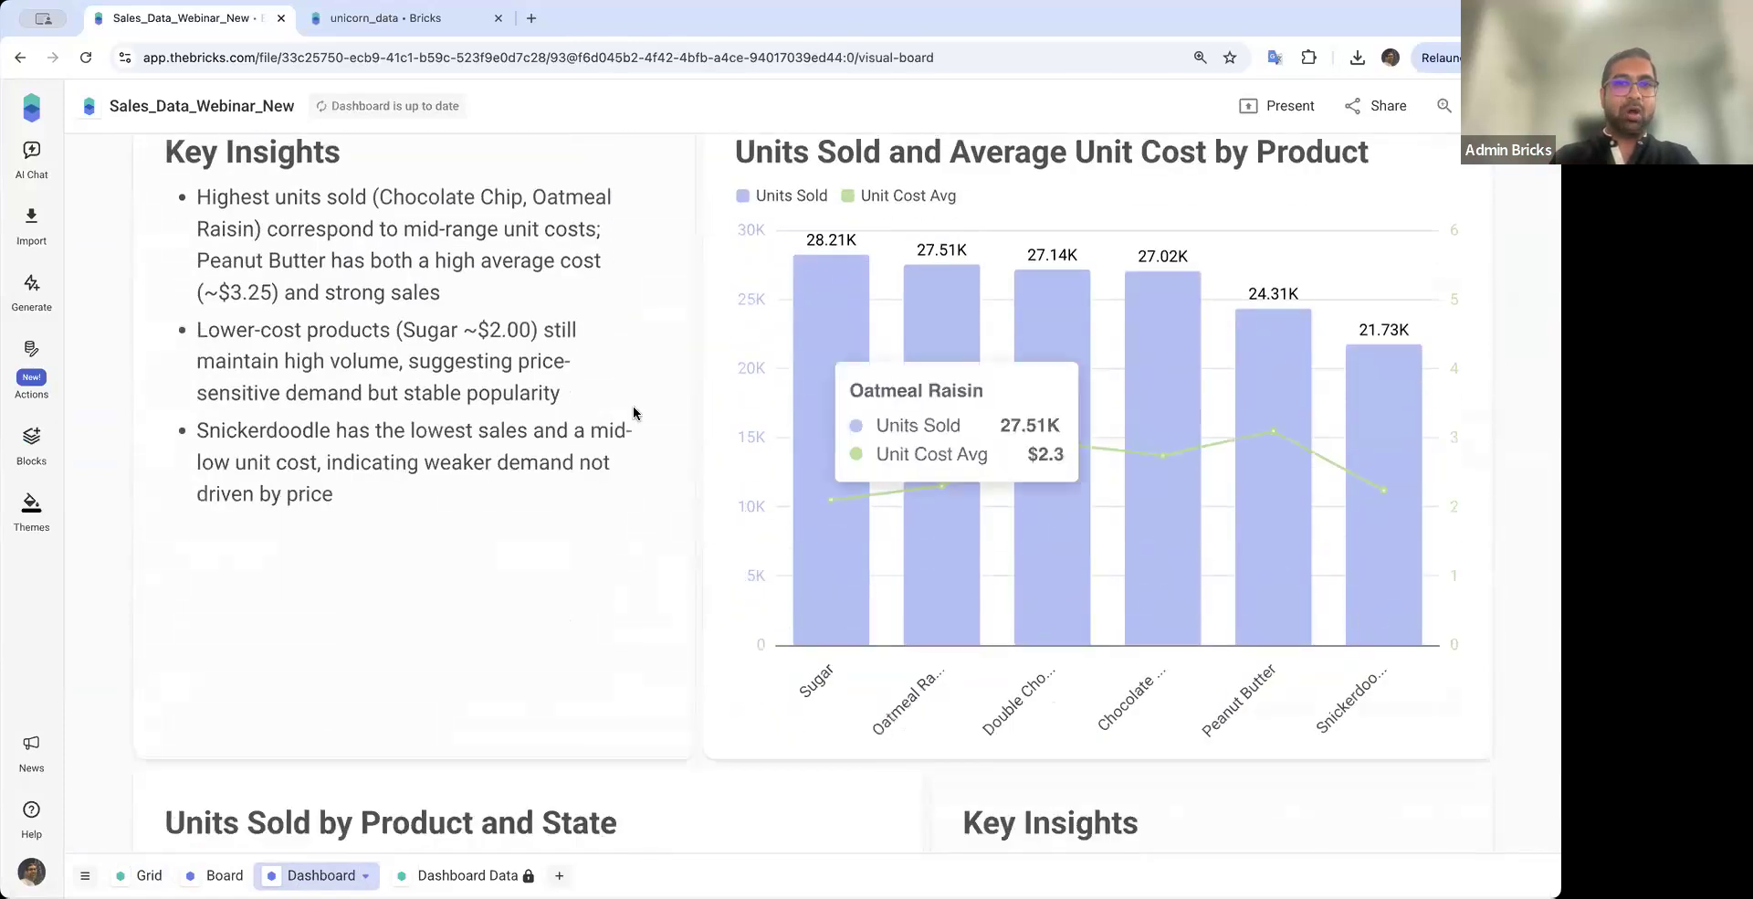
pyautogui.scroll(1, 633, 406)
pyautogui.click(520, 418)
pyautogui.scroll(-2, 530, 494)
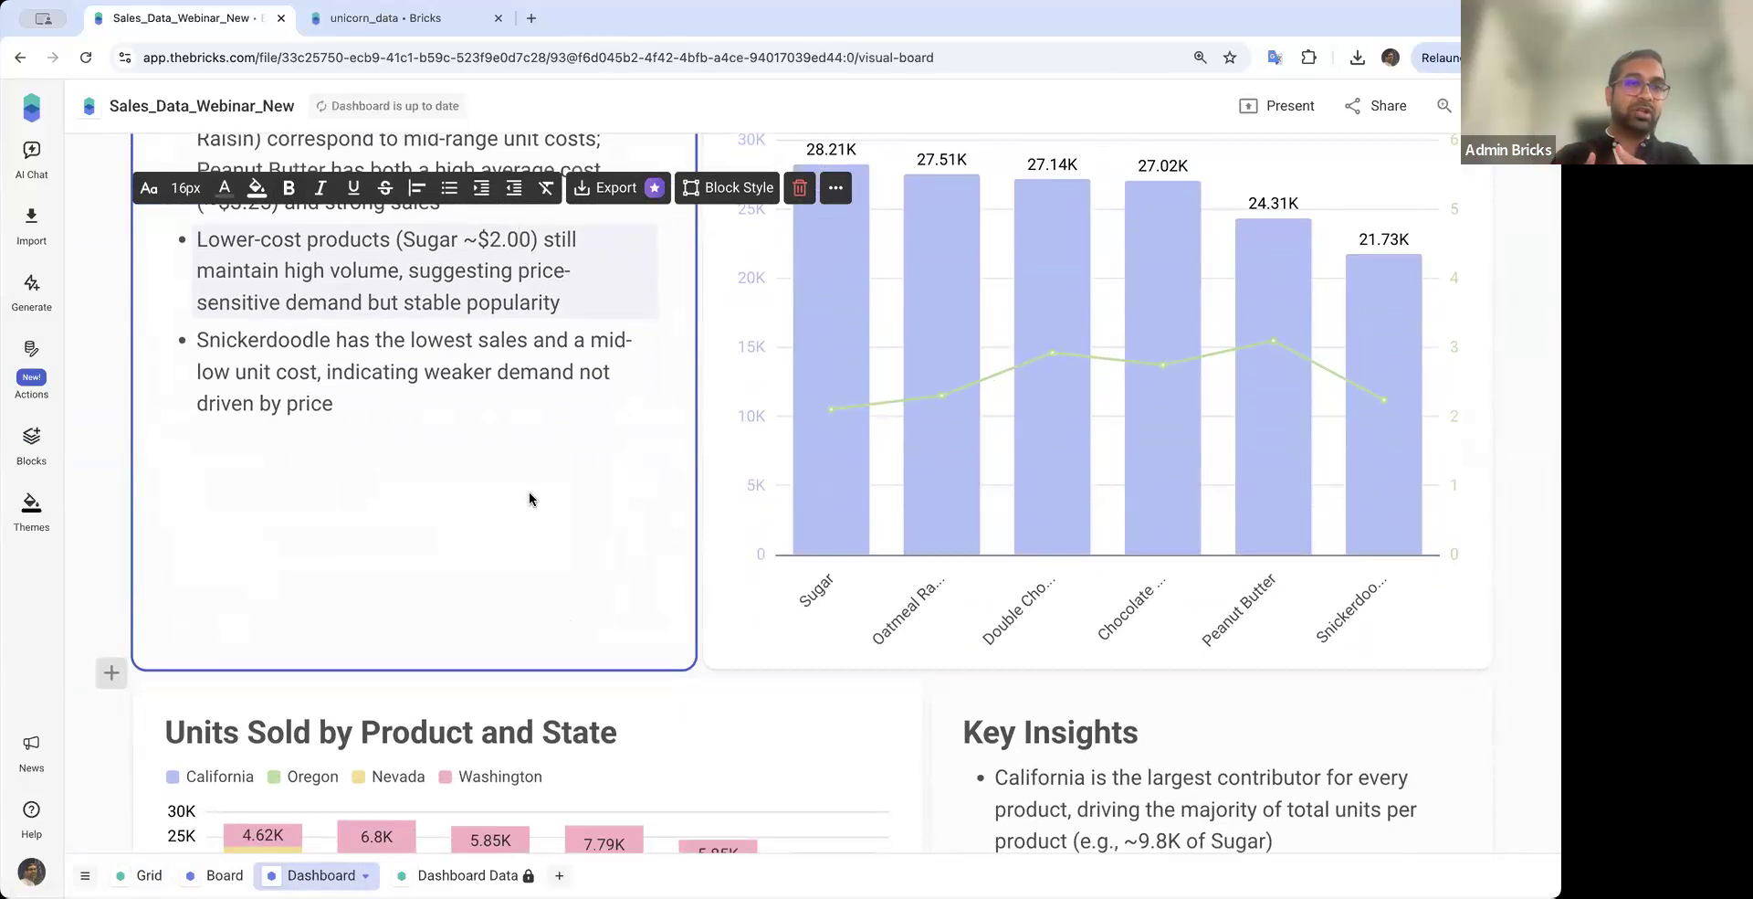
pyautogui.scroll(-10, 692, 571)
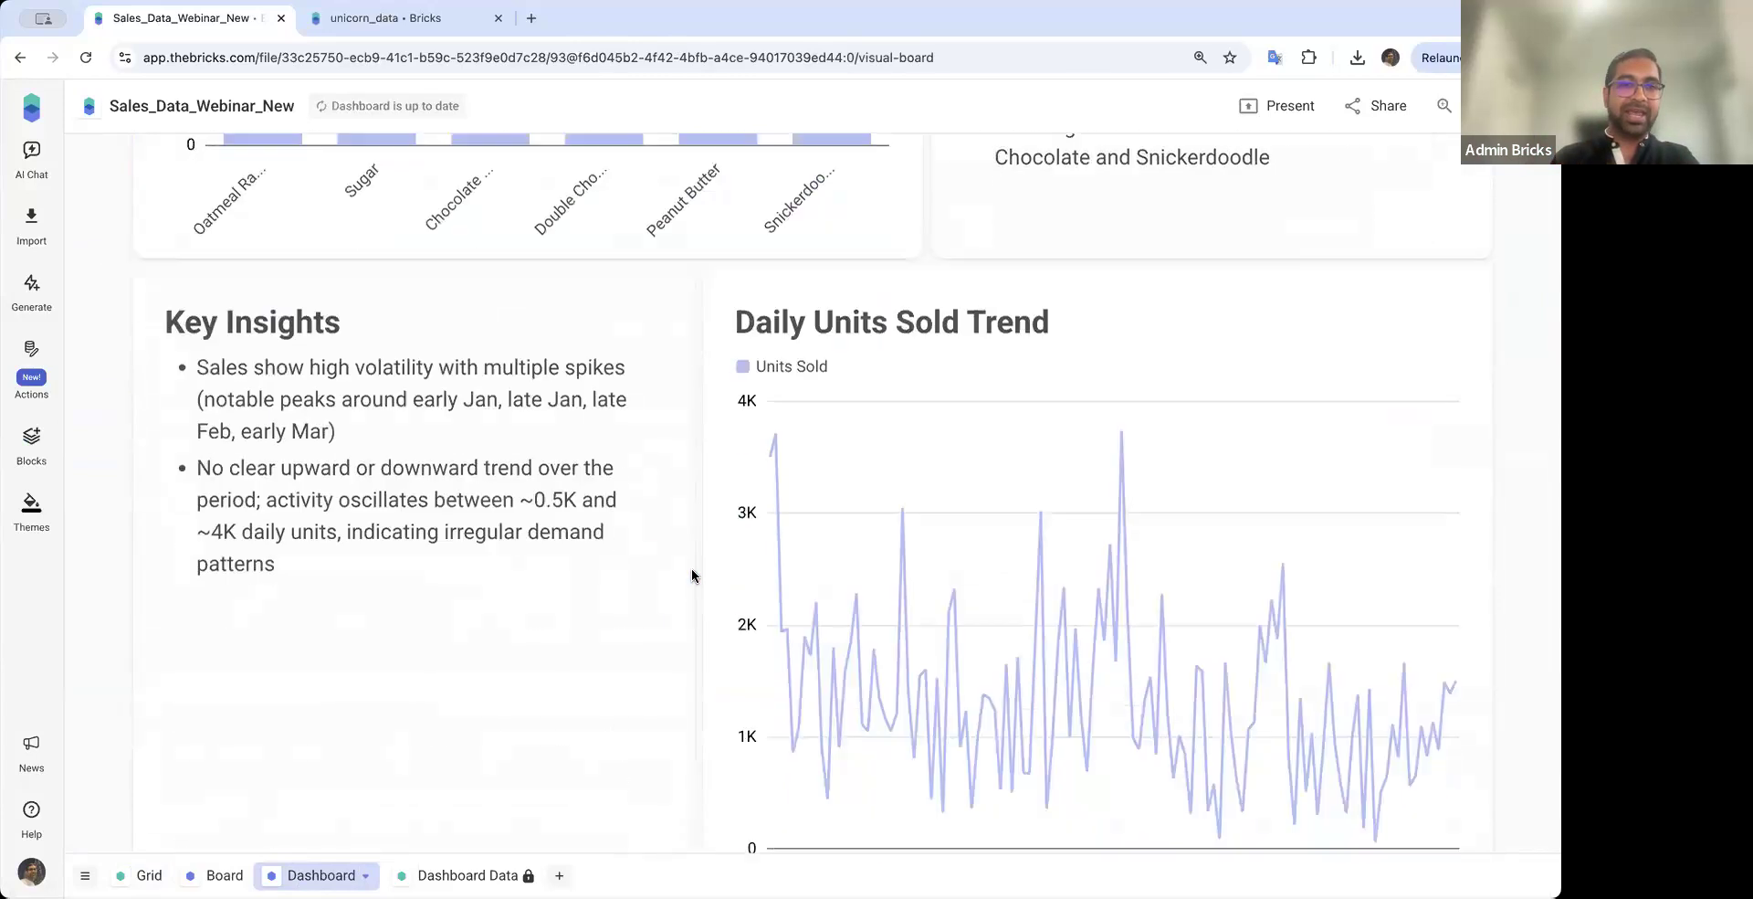
pyautogui.scroll(-1, 692, 575)
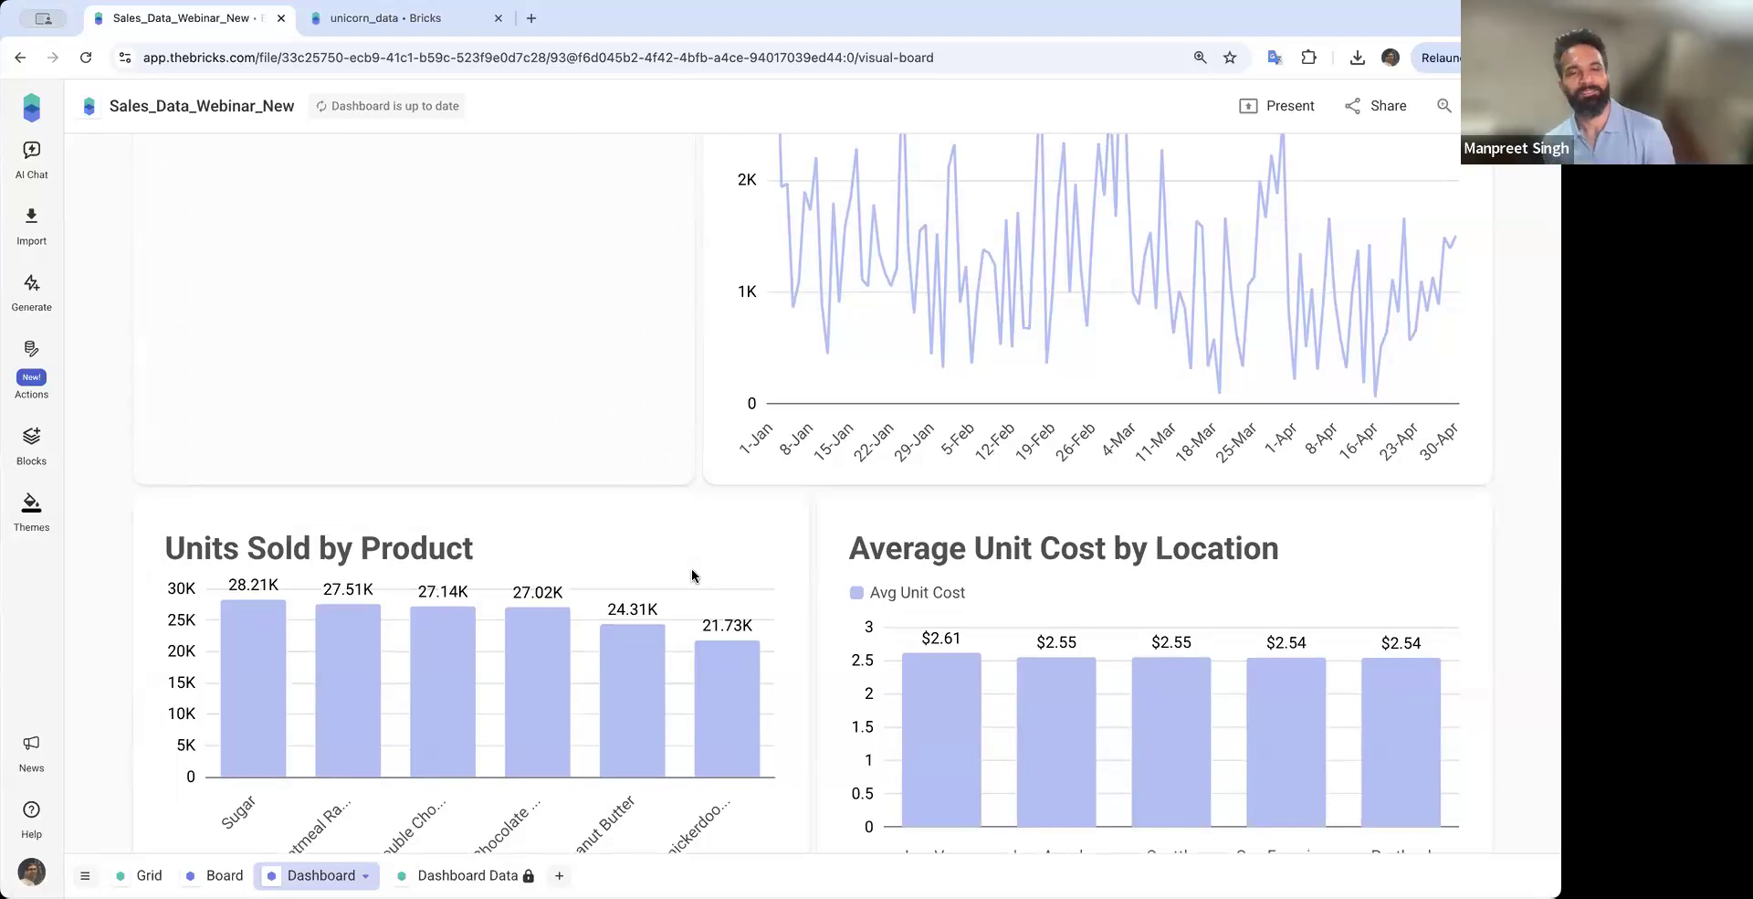
pyautogui.scroll(-7, 755, 496)
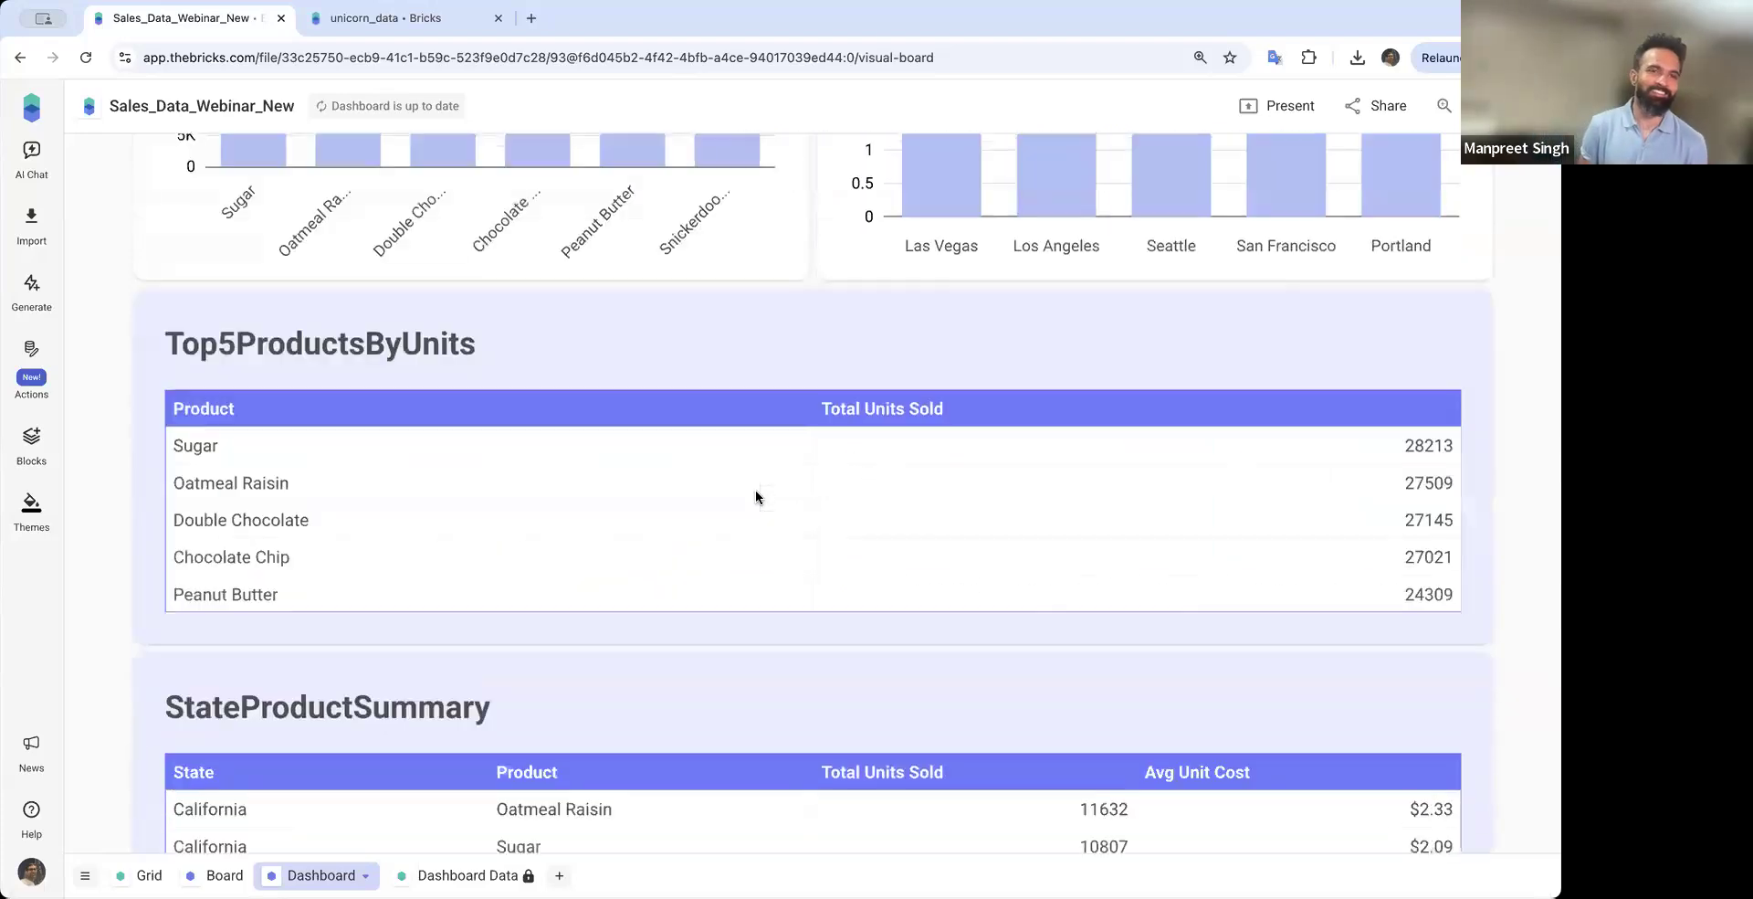
pyautogui.scroll(-2, 755, 496)
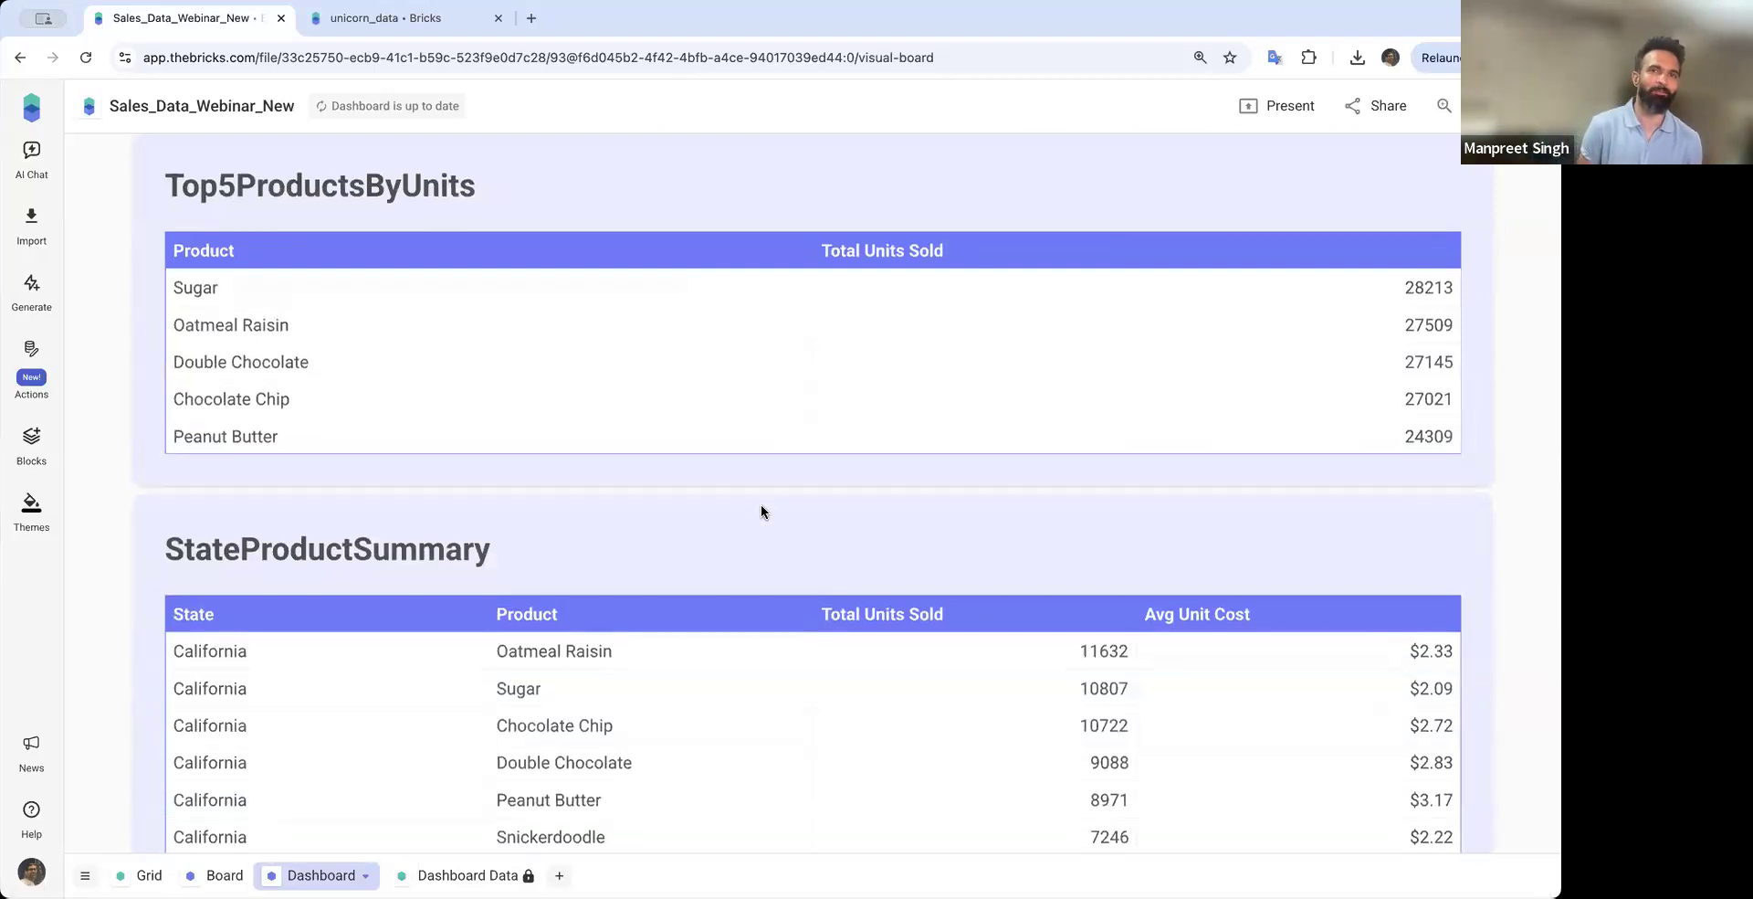
pyautogui.scroll(10, 797, 374)
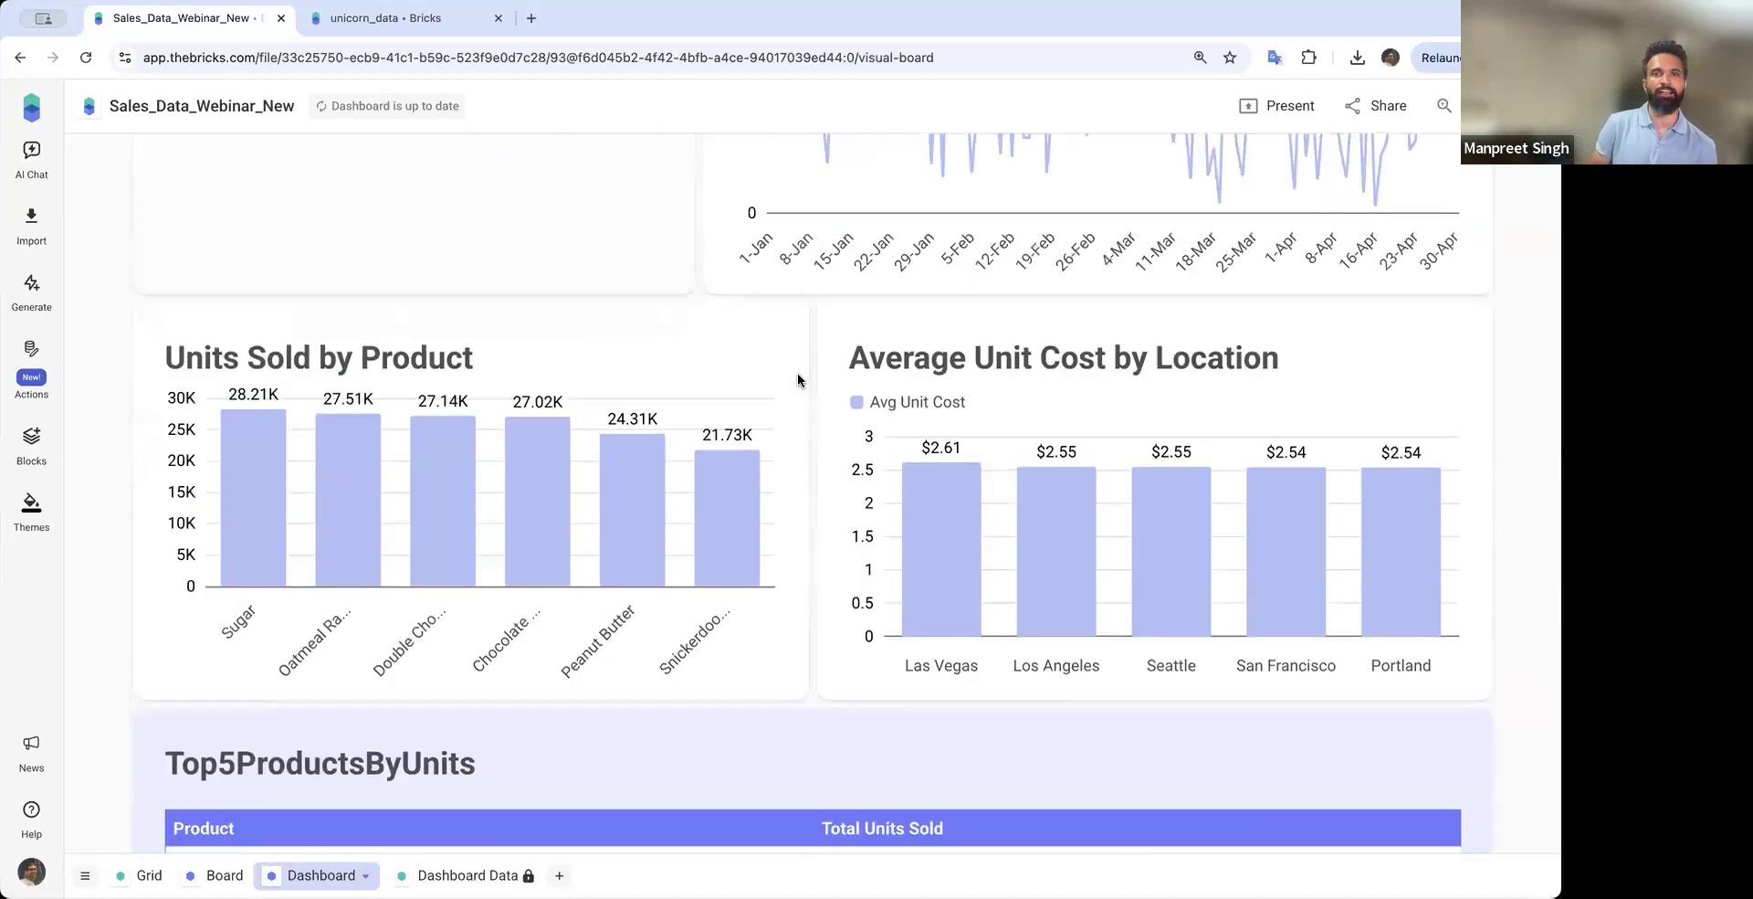
pyautogui.scroll(7, 797, 380)
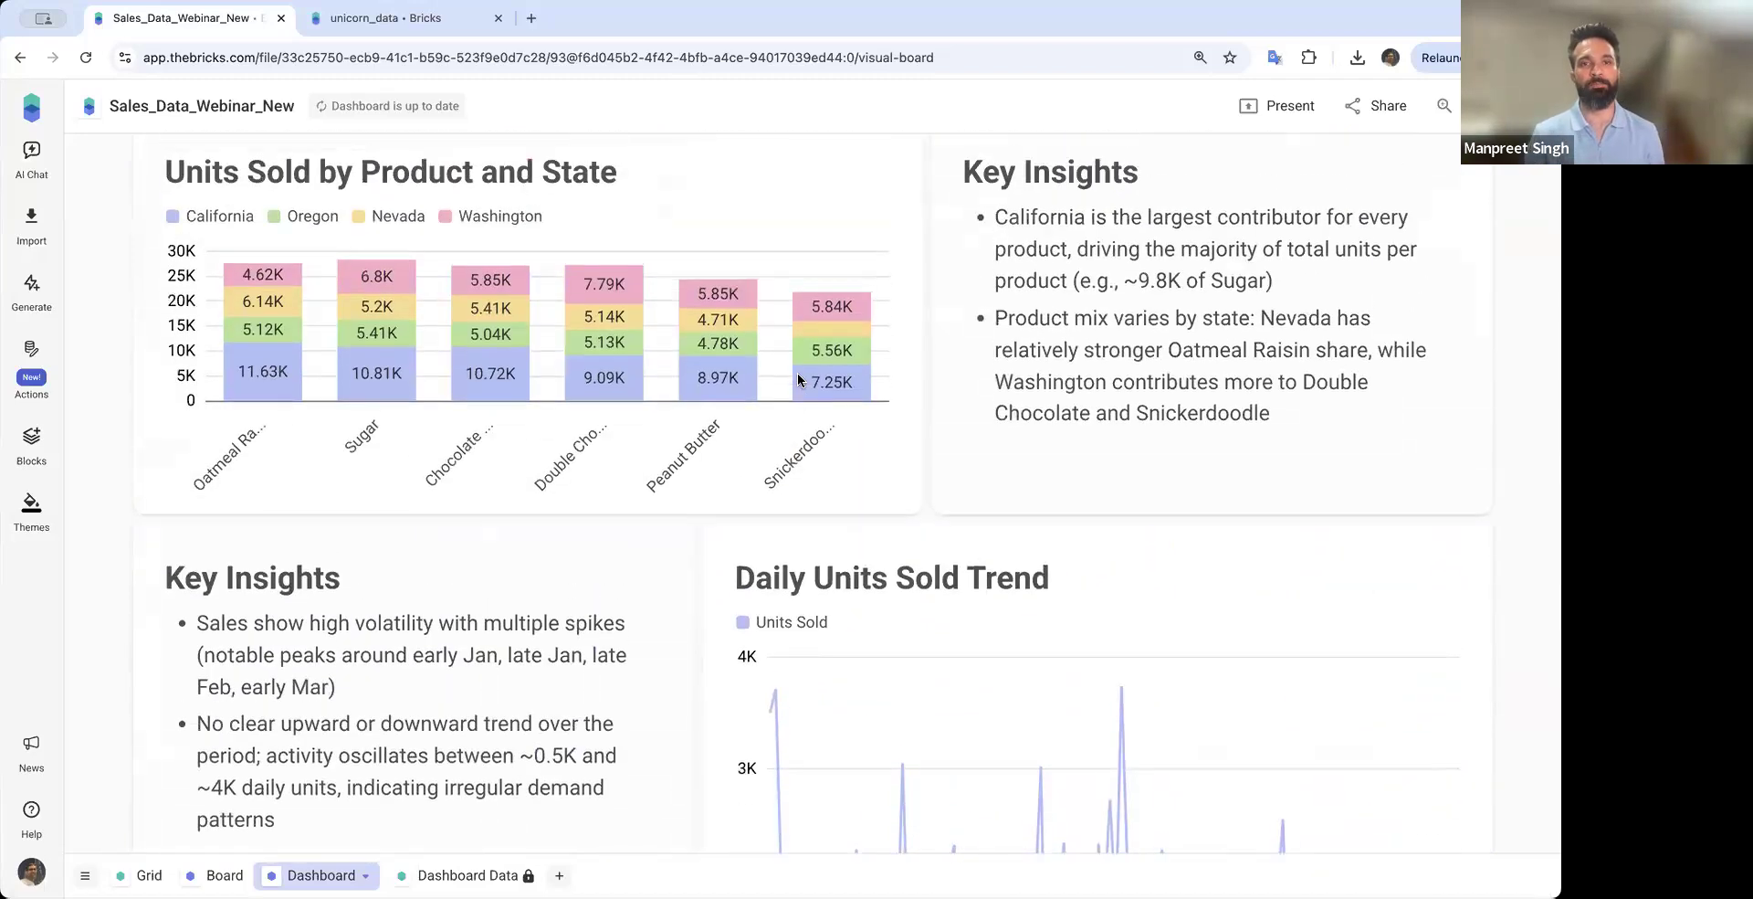
pyautogui.scroll(11, 797, 377)
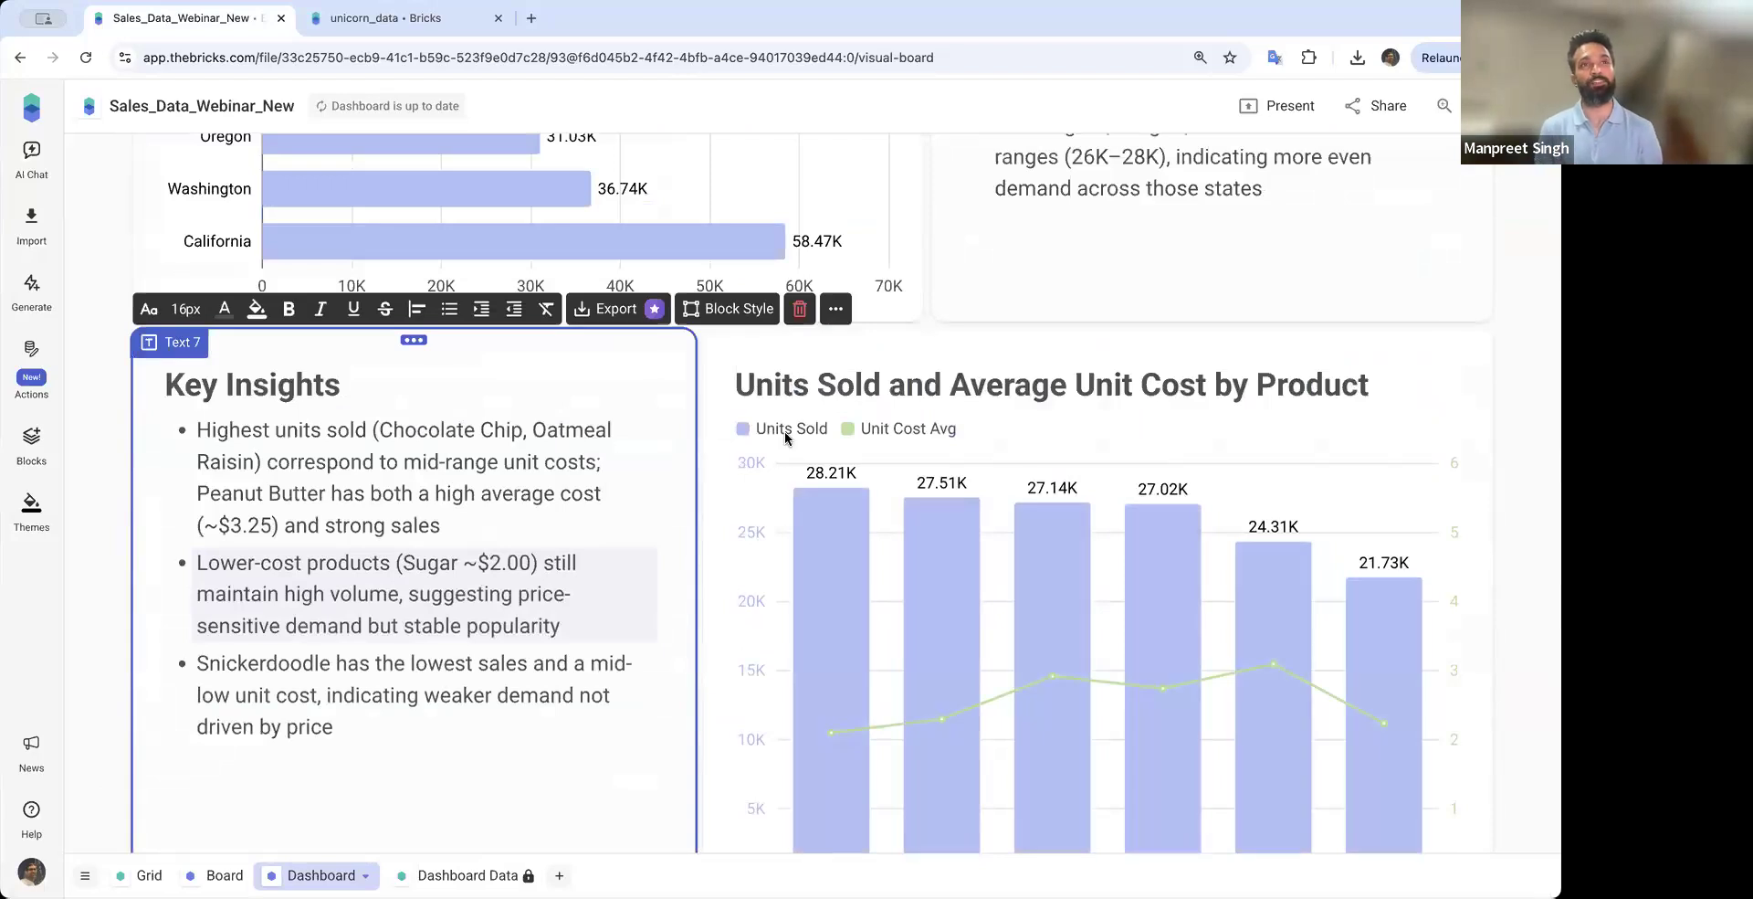
pyautogui.scroll(-1, 783, 452)
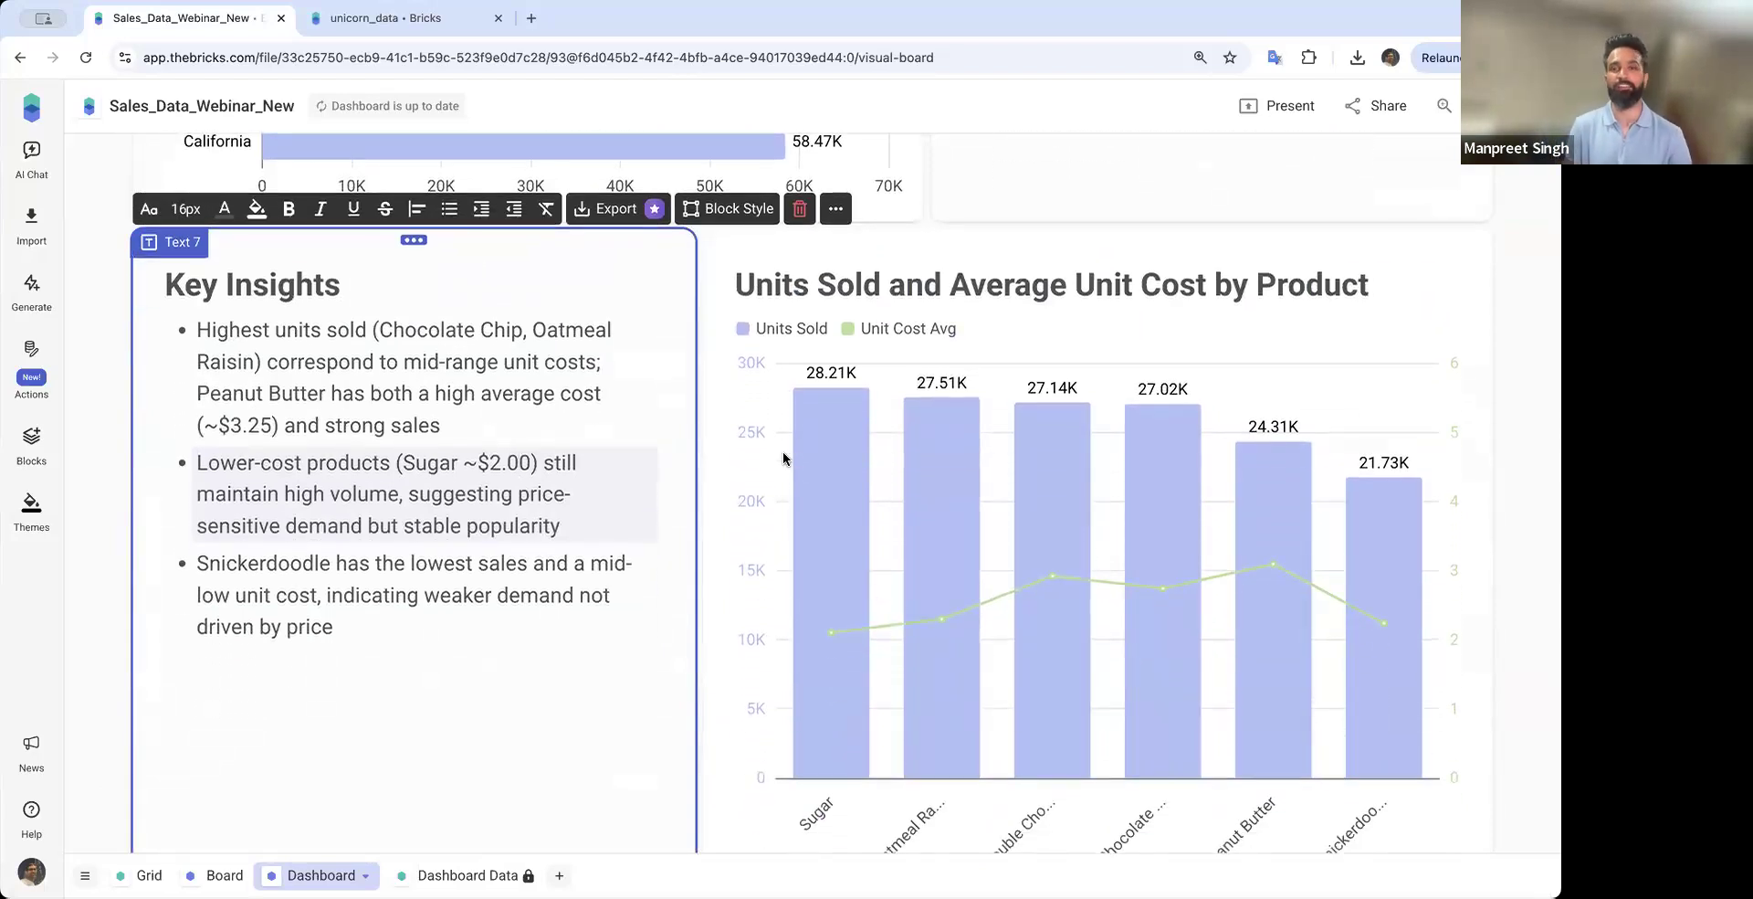
pyautogui.scroll(-20, 783, 458)
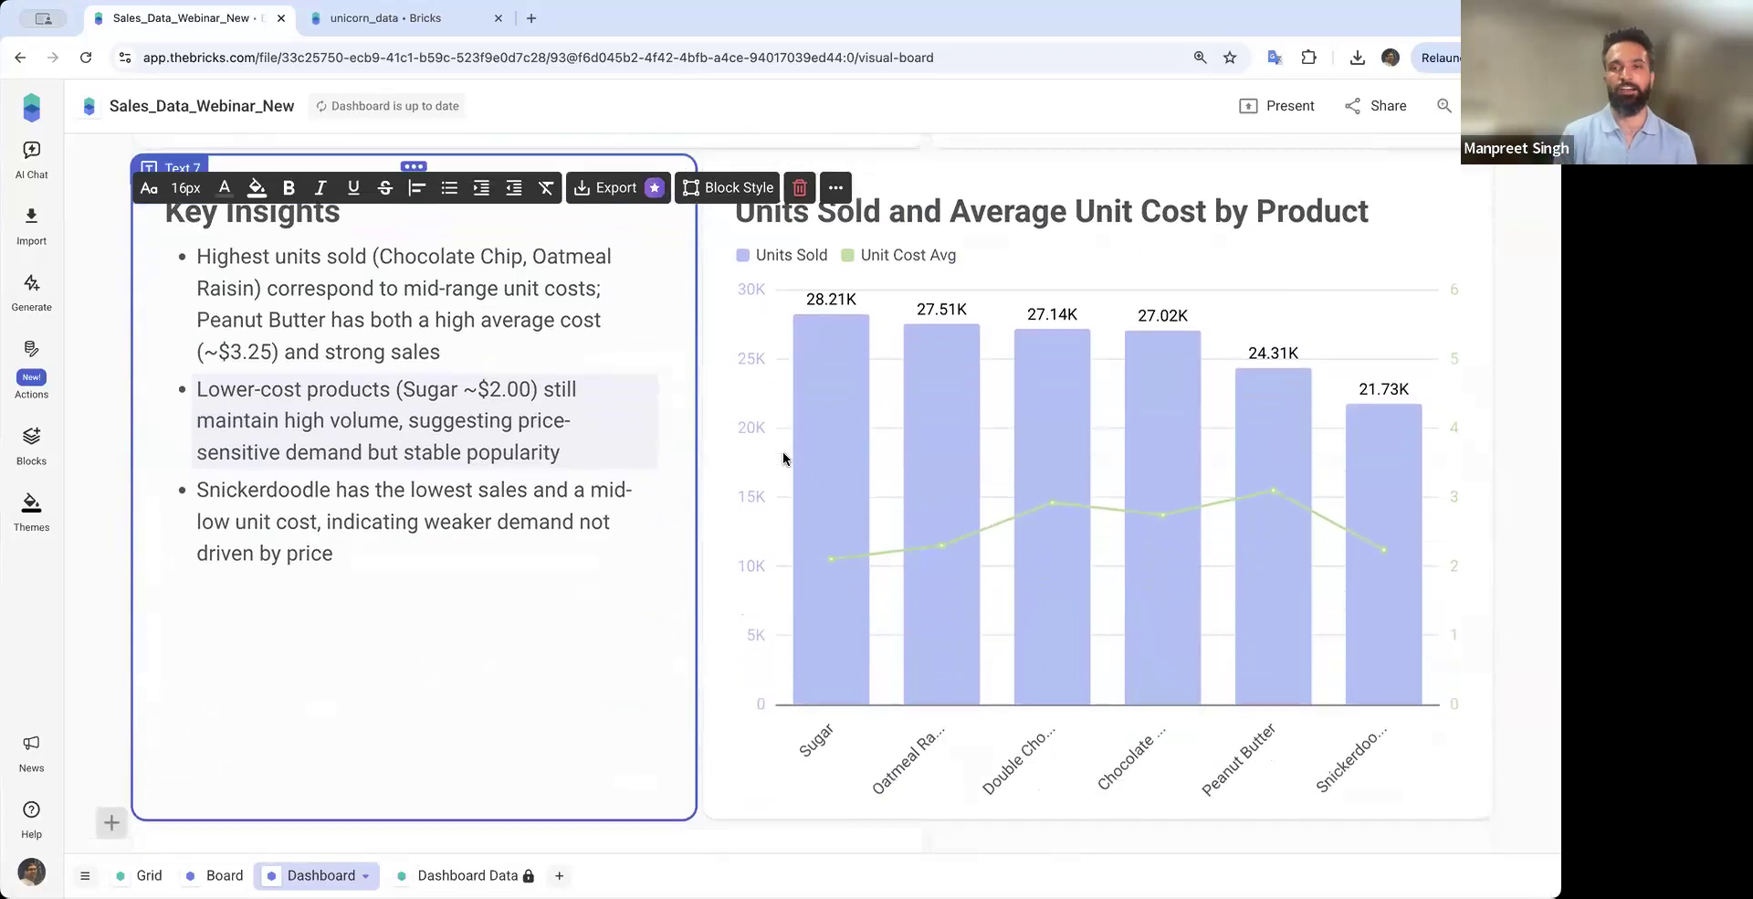
pyautogui.scroll(15, 784, 459)
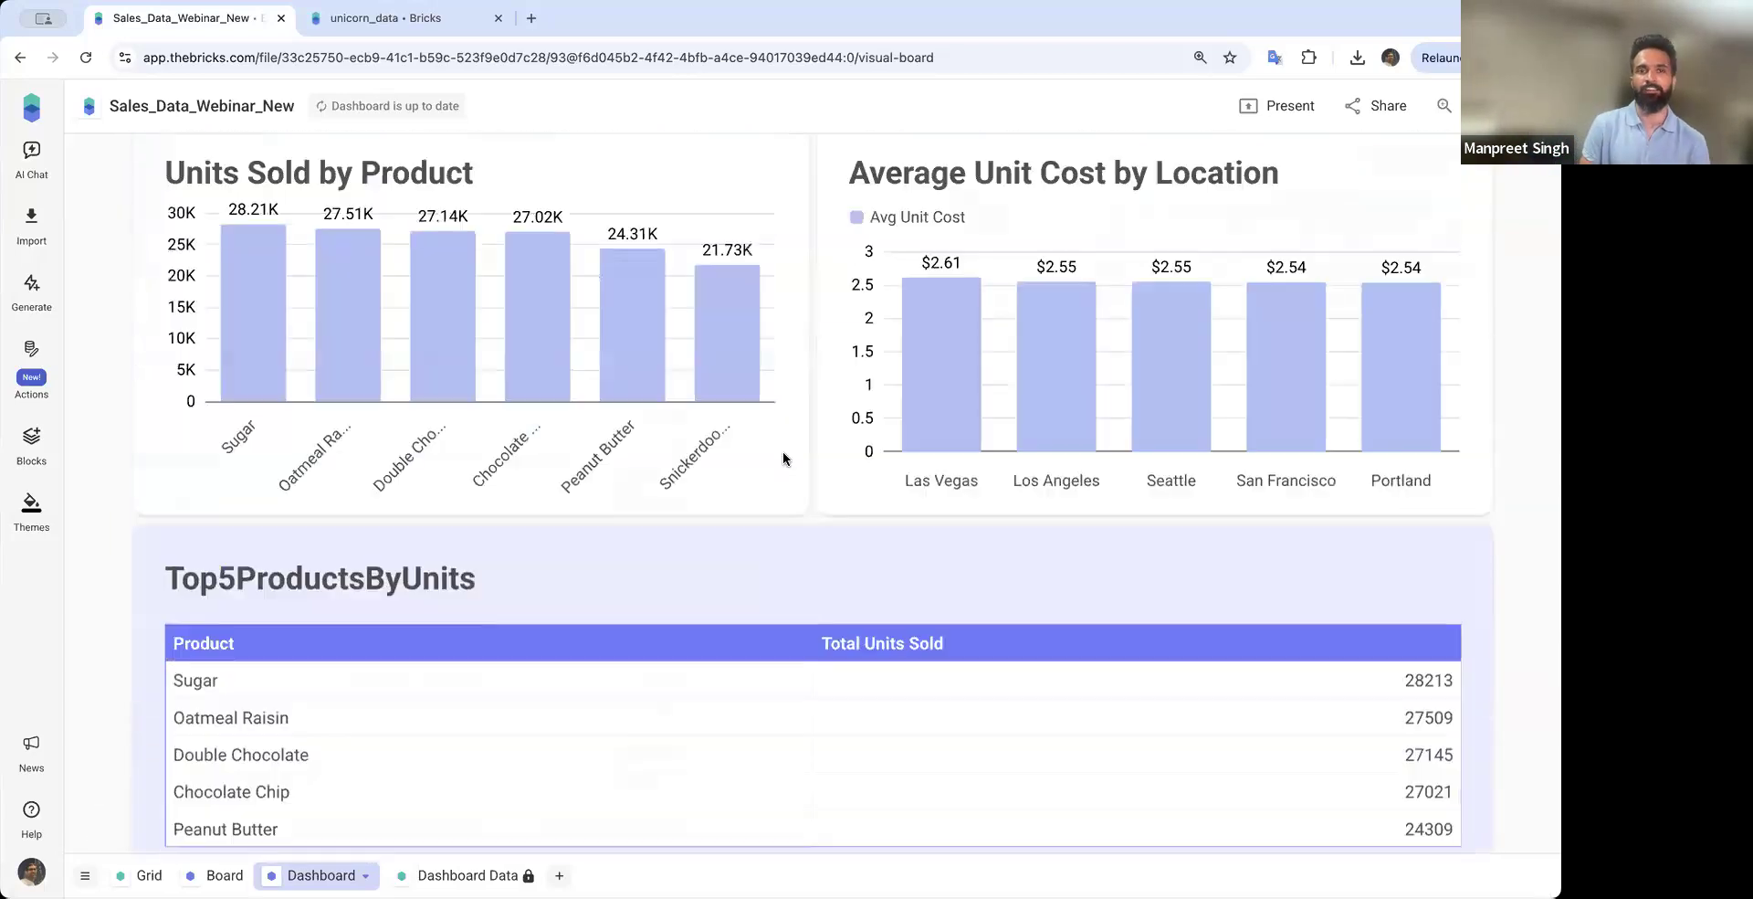
pyautogui.scroll(2, 784, 459)
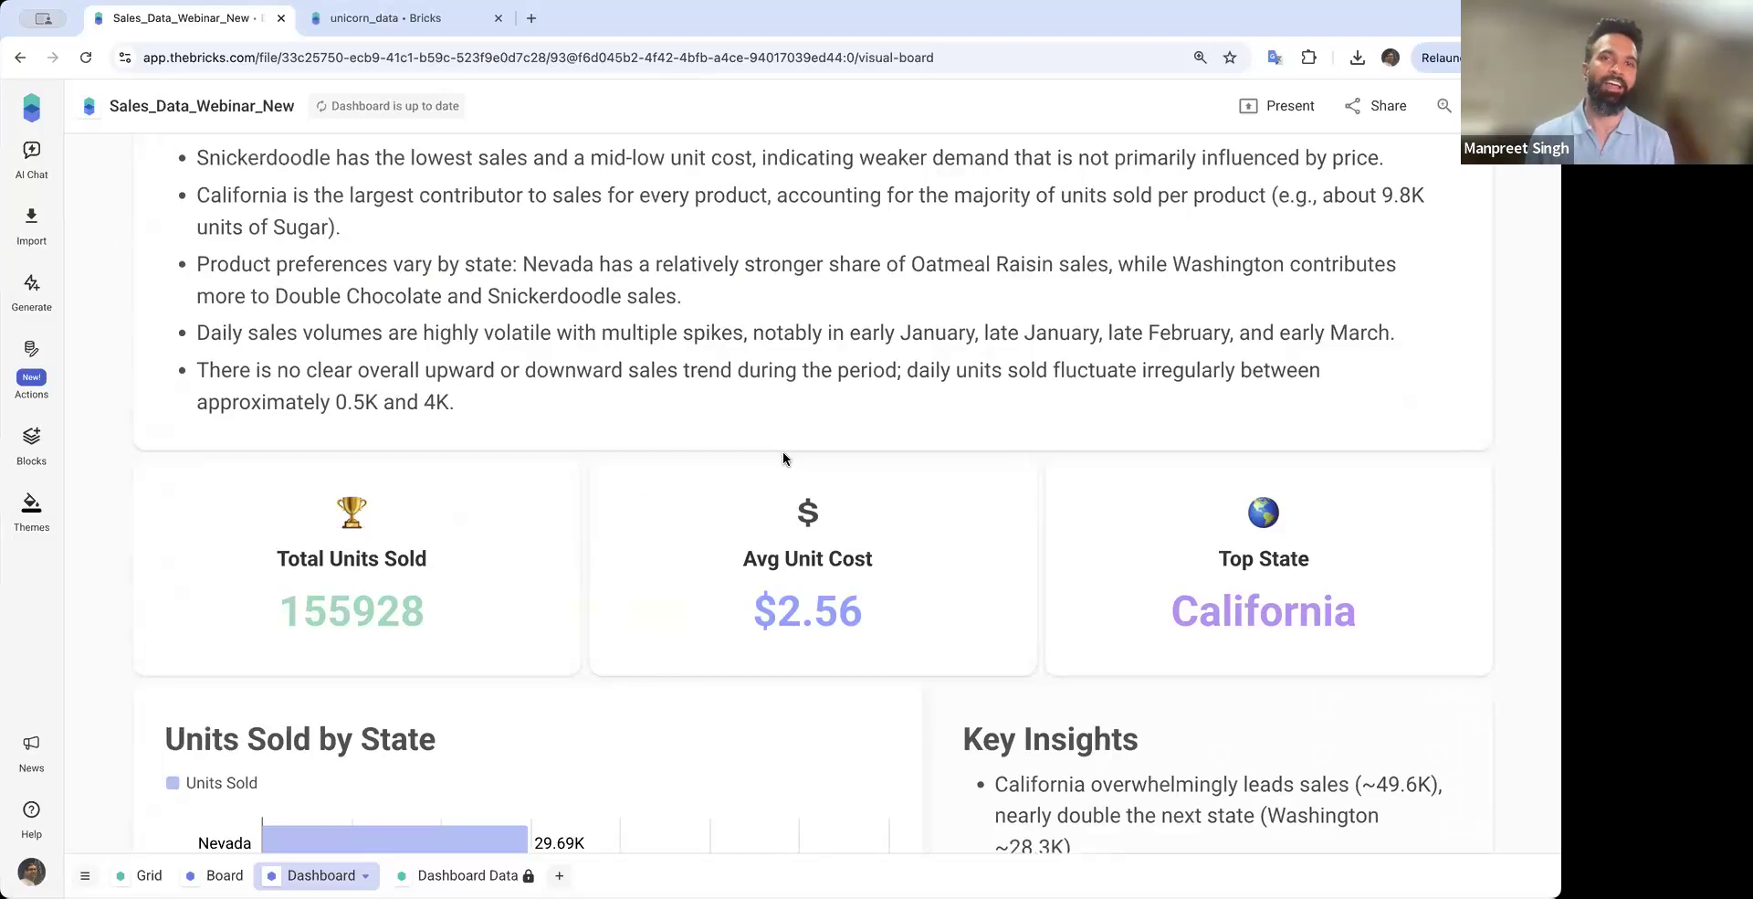
pyautogui.scroll(-2, 775, 475)
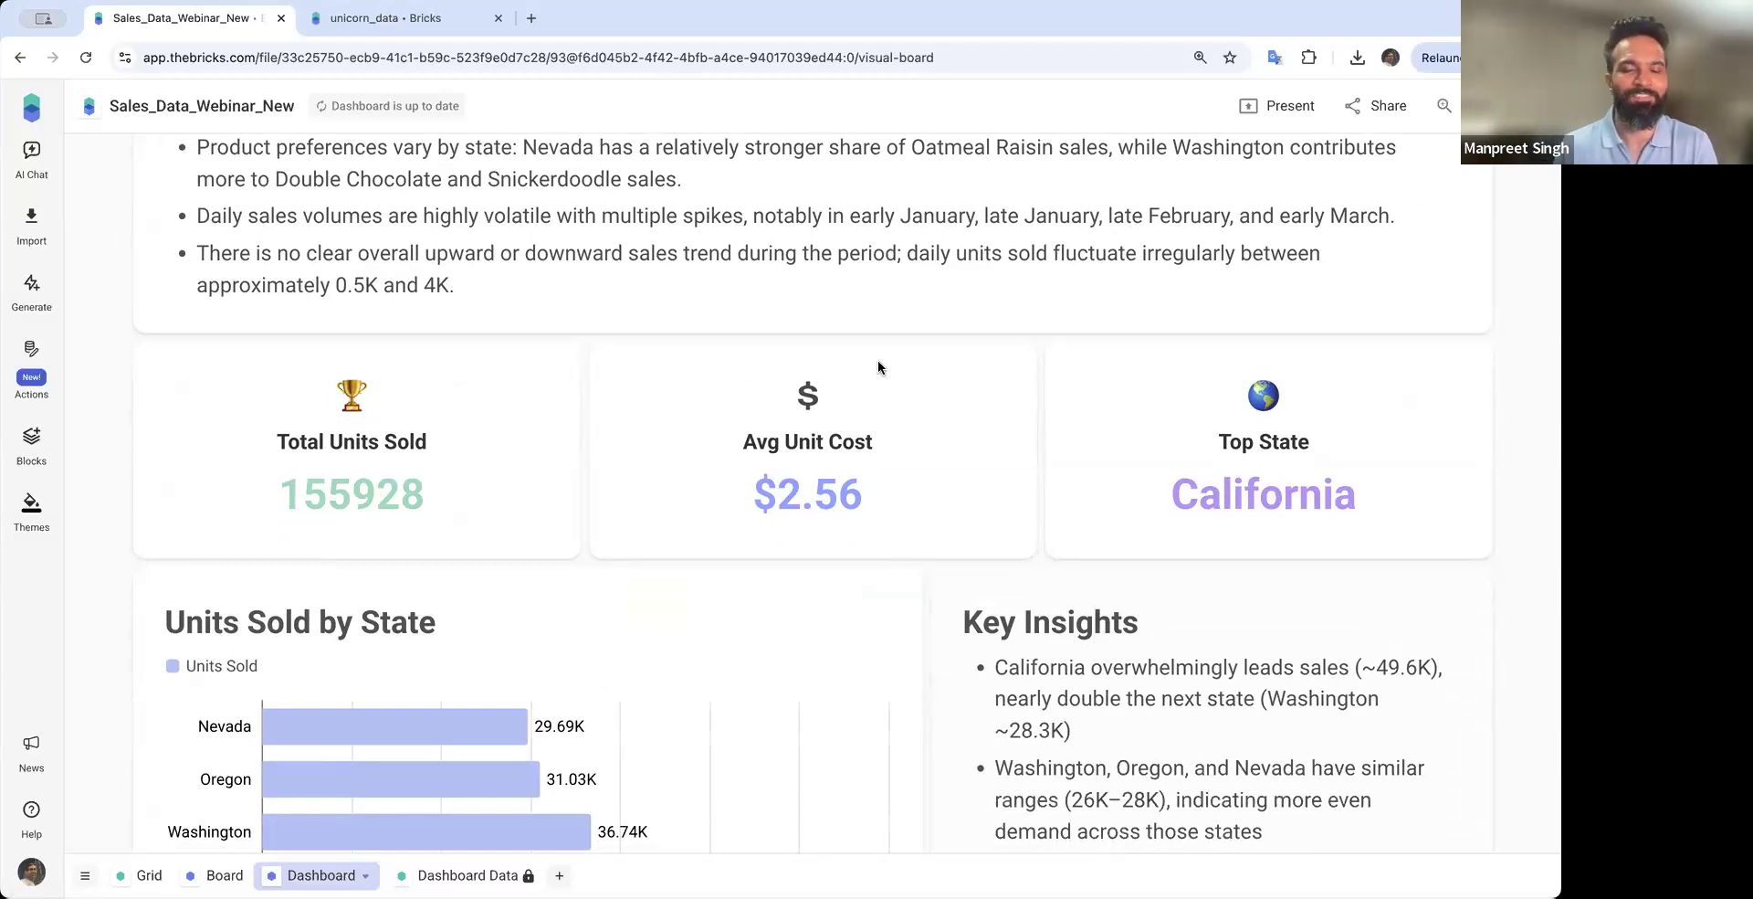
pyautogui.scroll(-2, 837, 453)
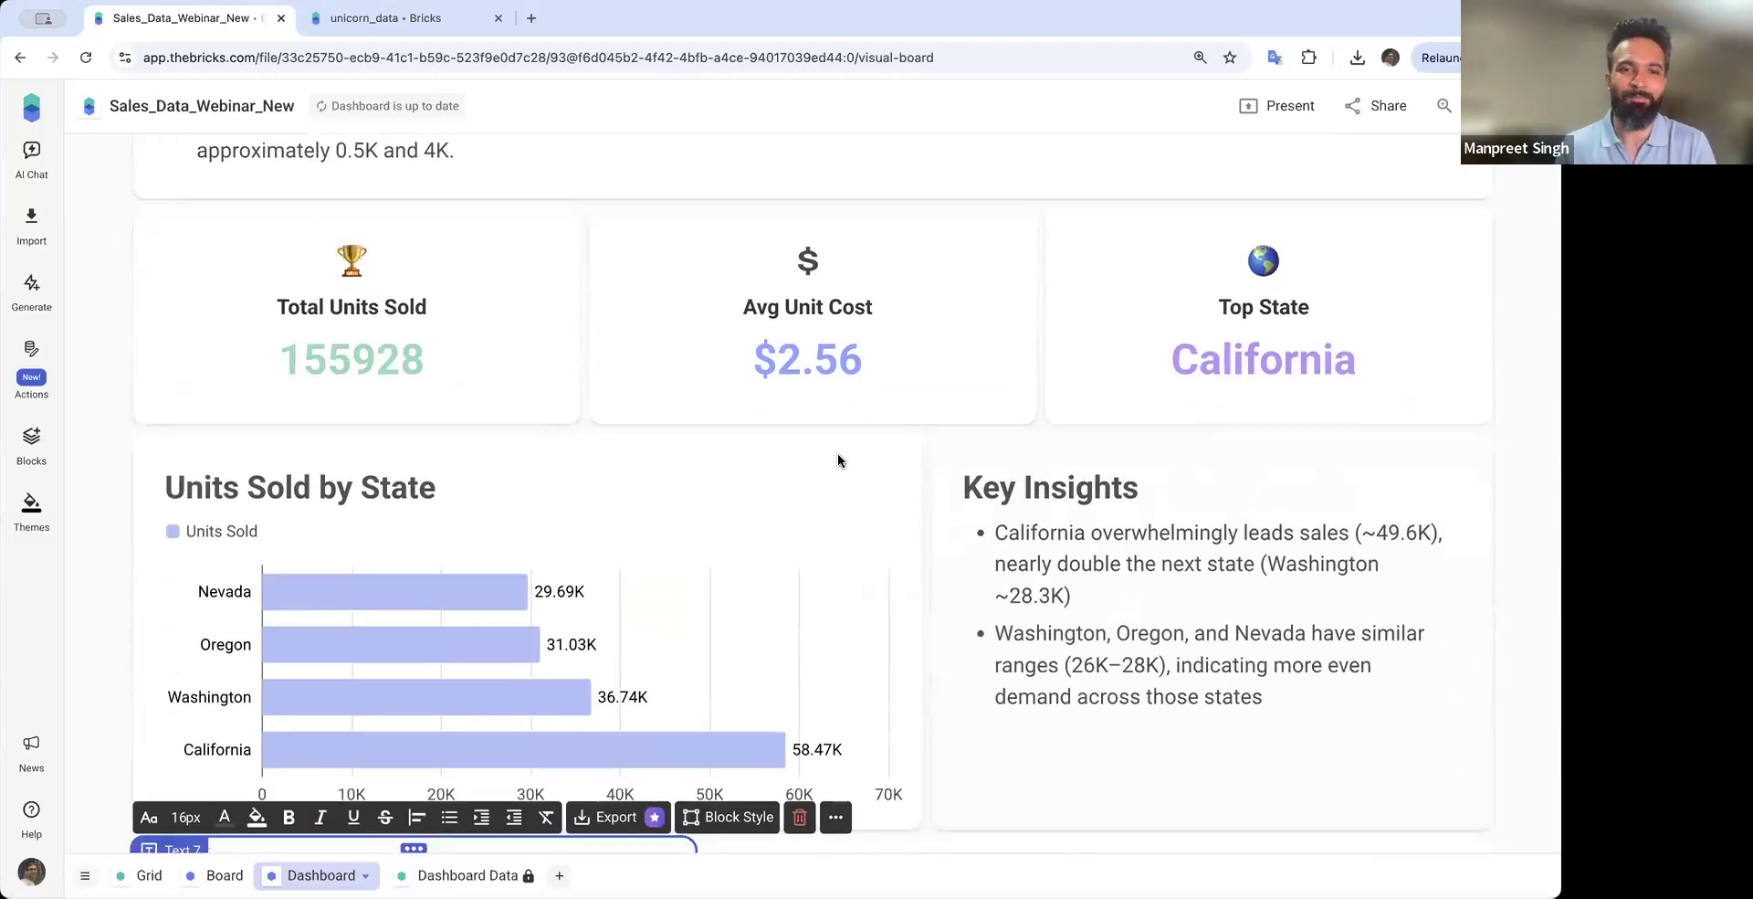
pyautogui.scroll(-3, 836, 453)
pyautogui.scroll(-2, 838, 460)
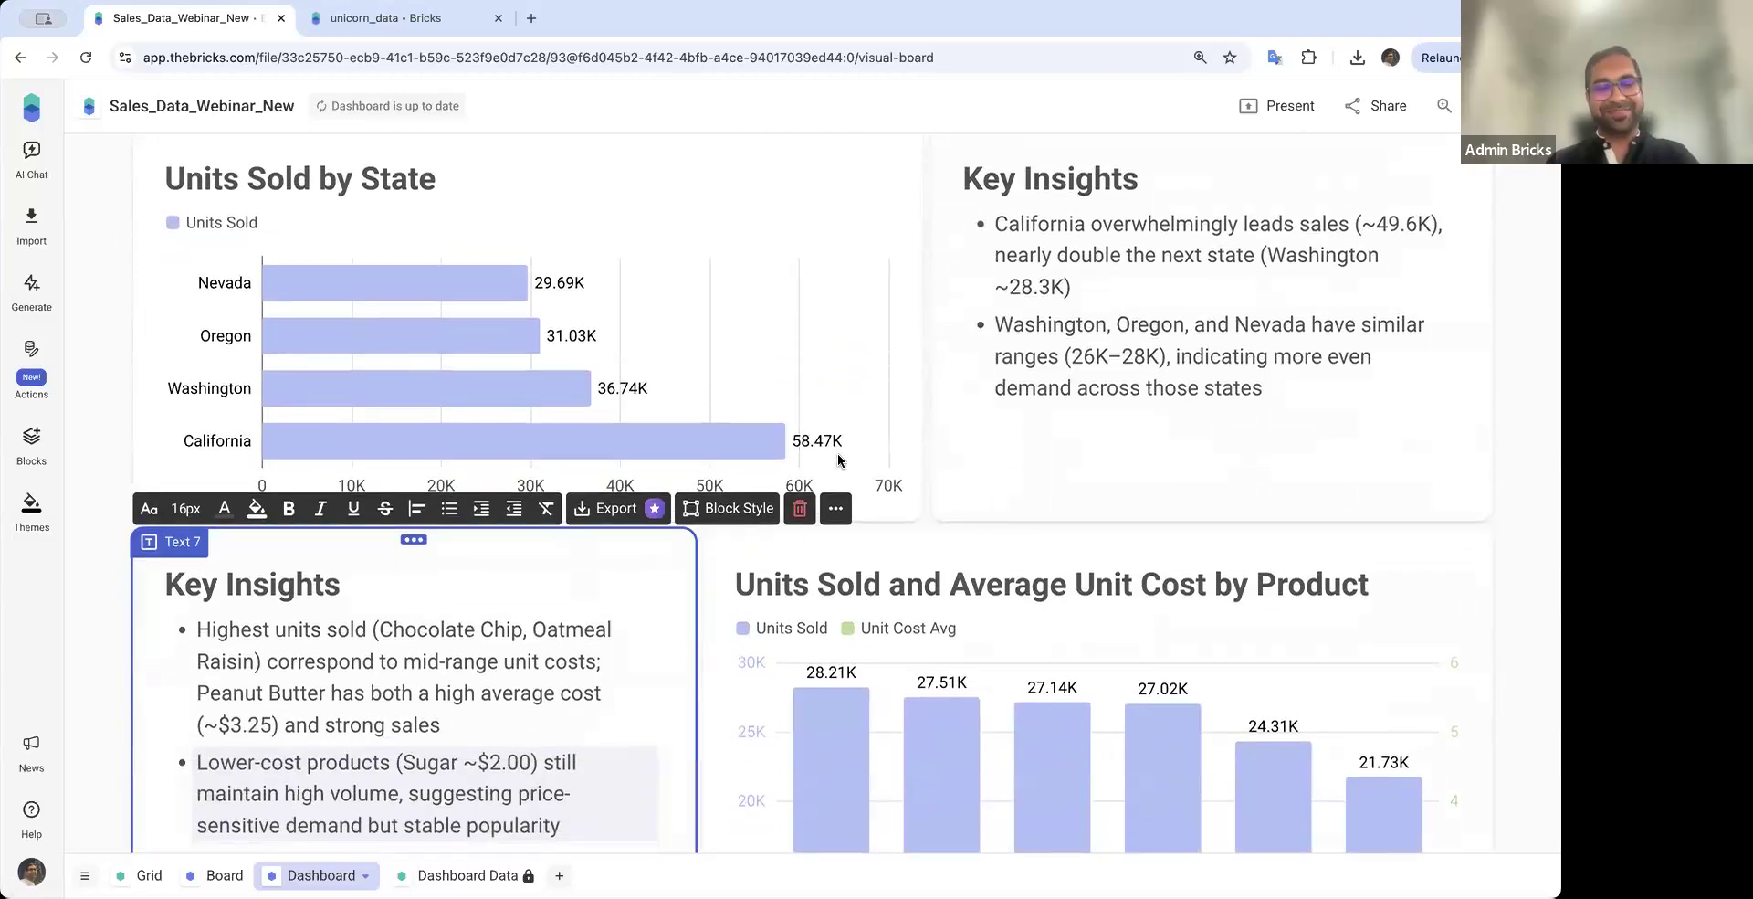
# Generate filter controls for the Dashboard with AI from the additional insights options below the StateProductSummary table
pyautogui.scroll(-20, 837, 459)
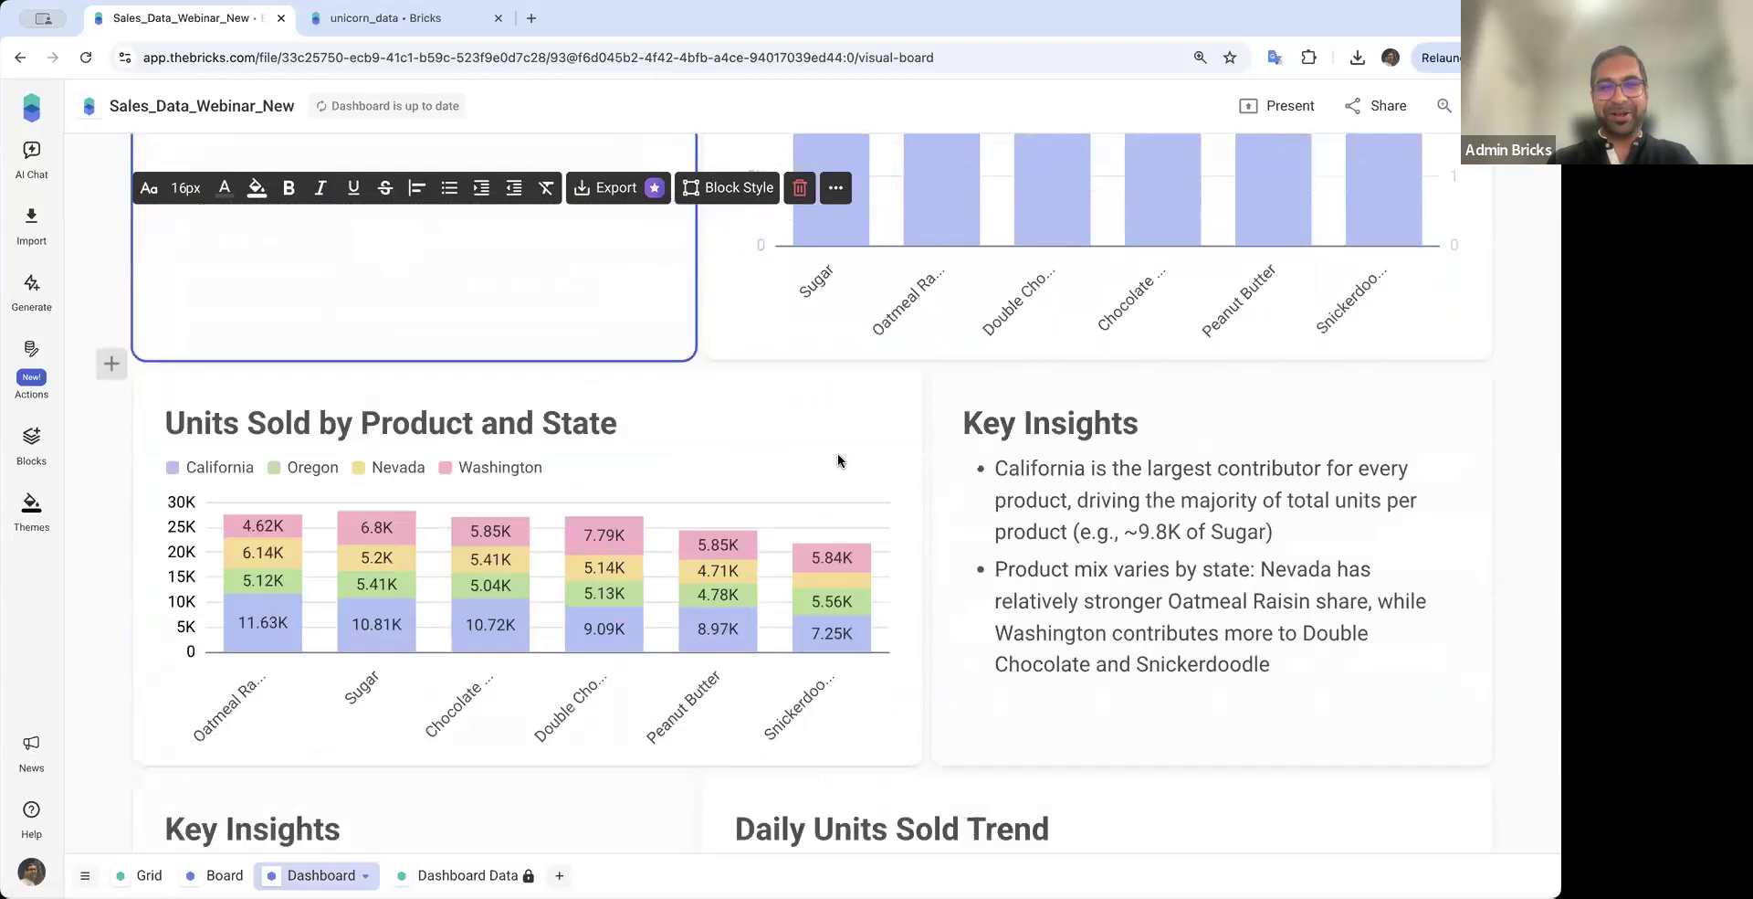
pyautogui.scroll(-12, 838, 459)
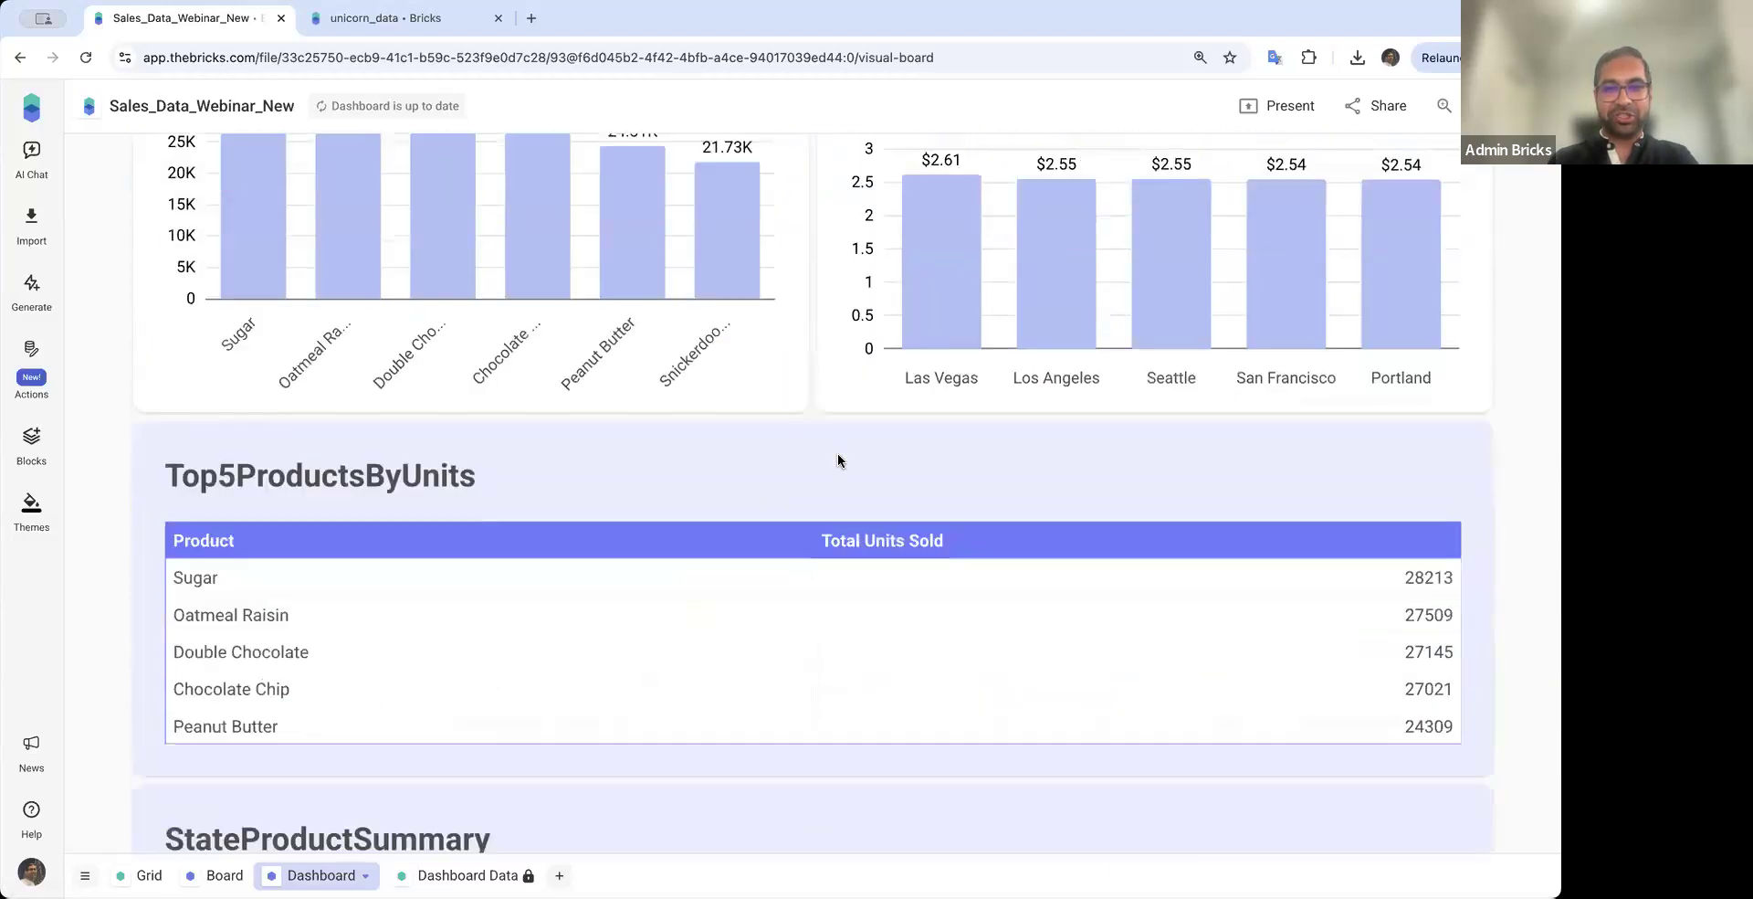
pyautogui.scroll(3, 838, 459)
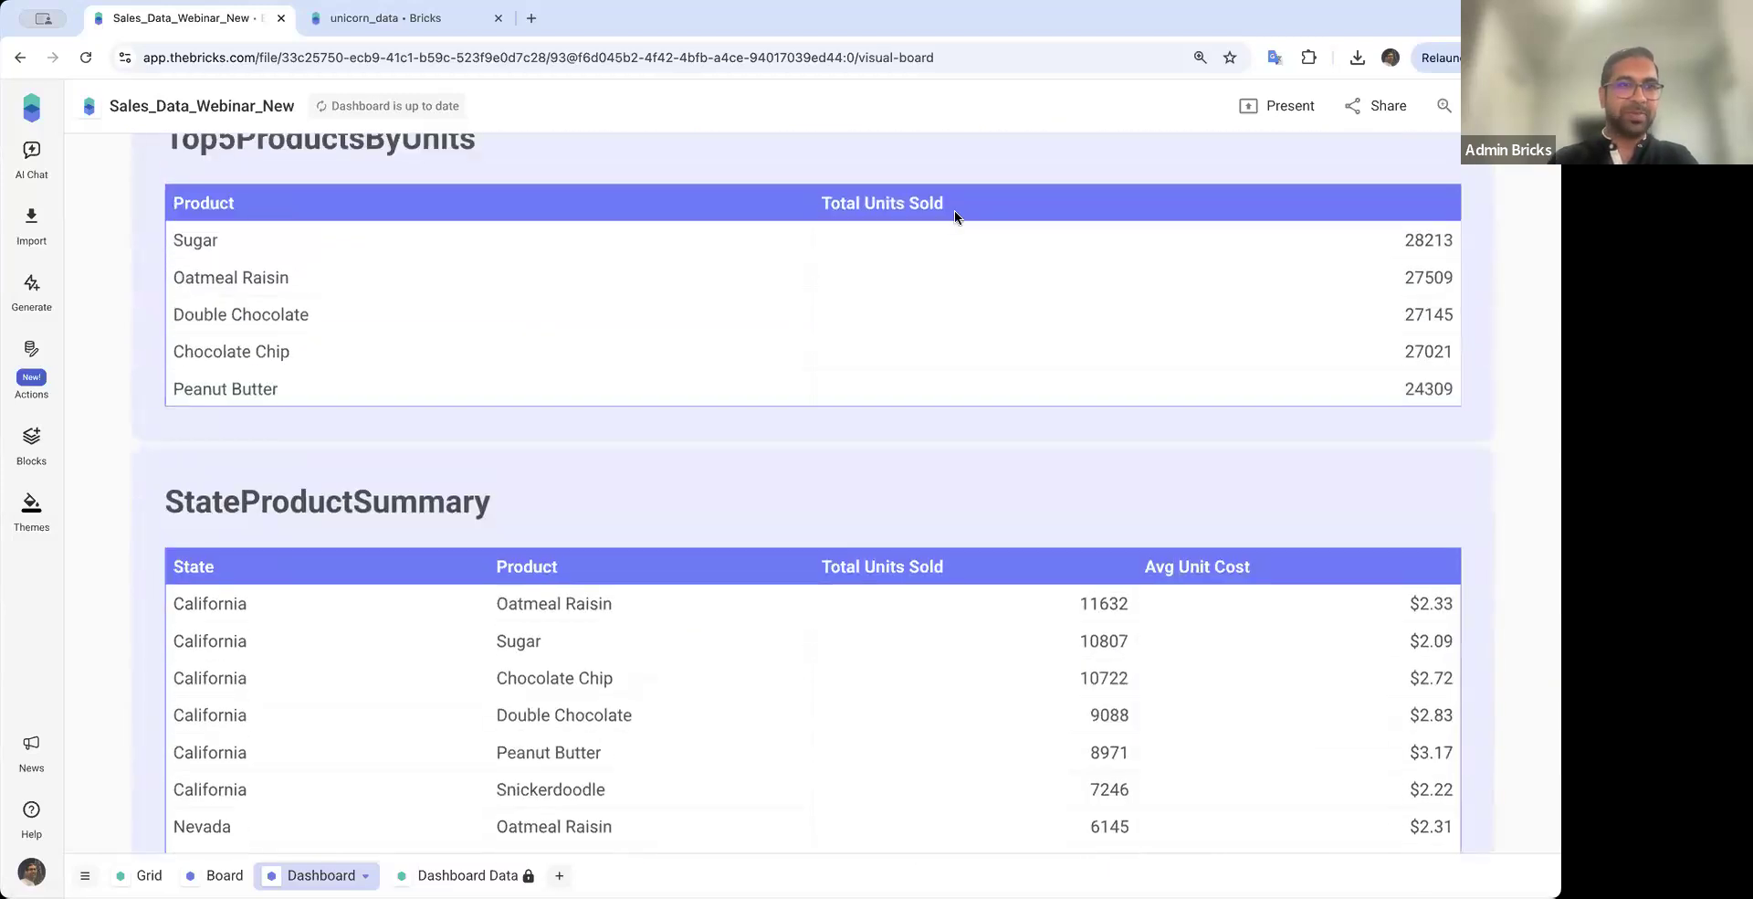
pyautogui.scroll(-4, 685, 520)
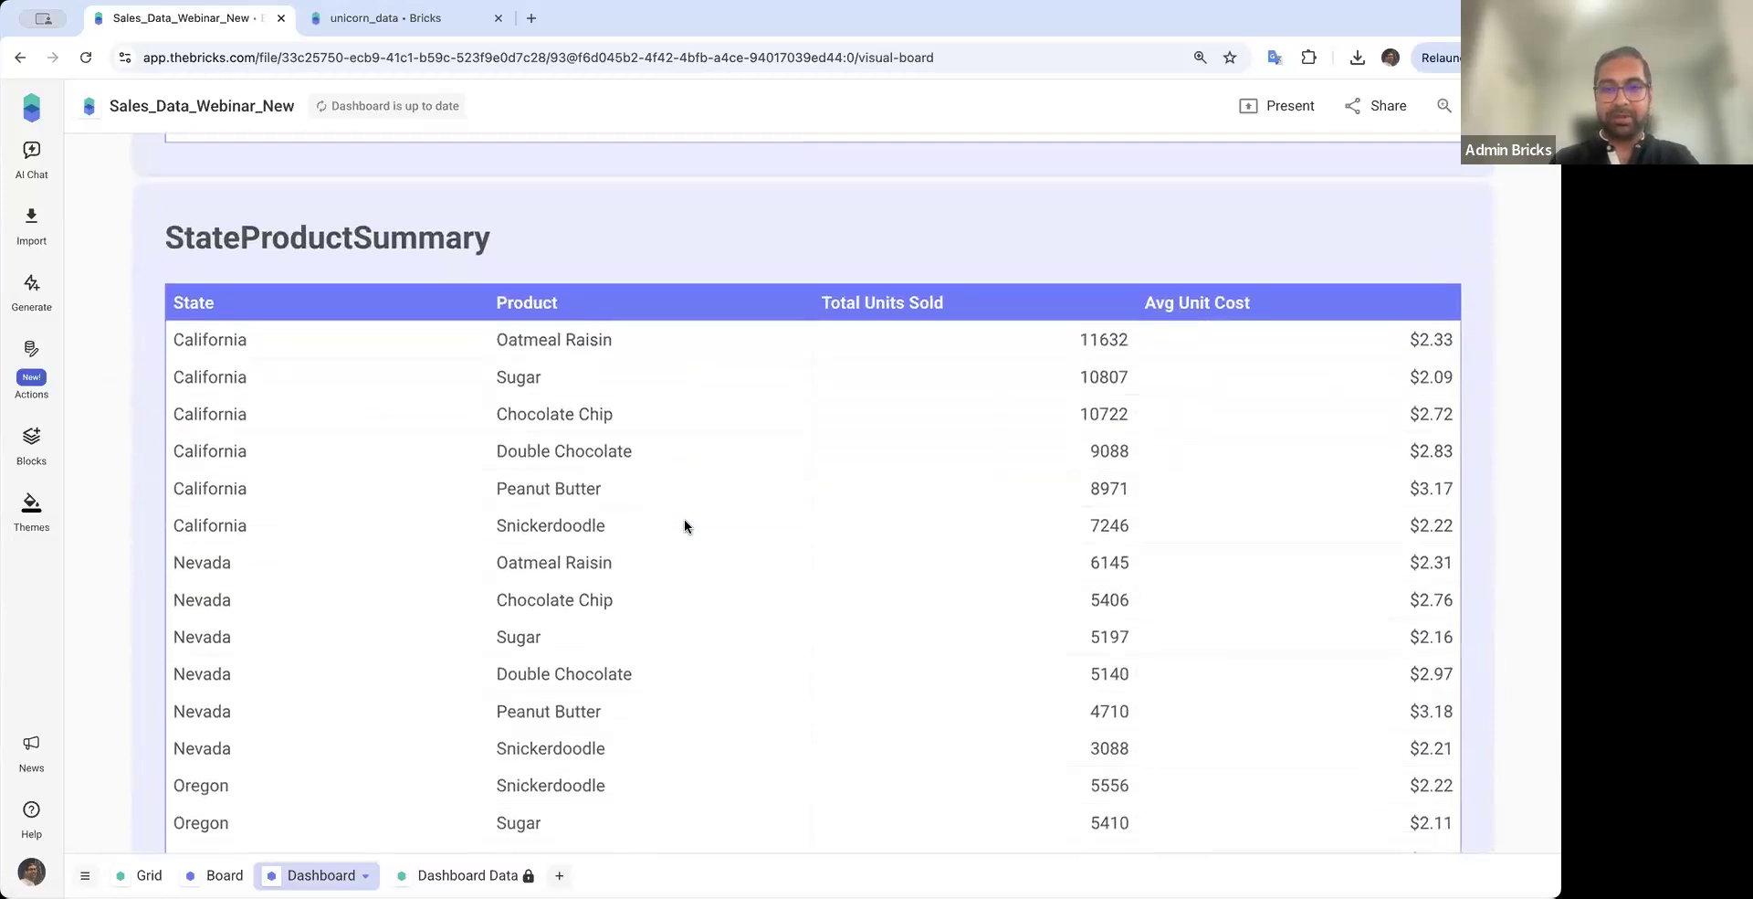
pyautogui.scroll(-10, 1048, 621)
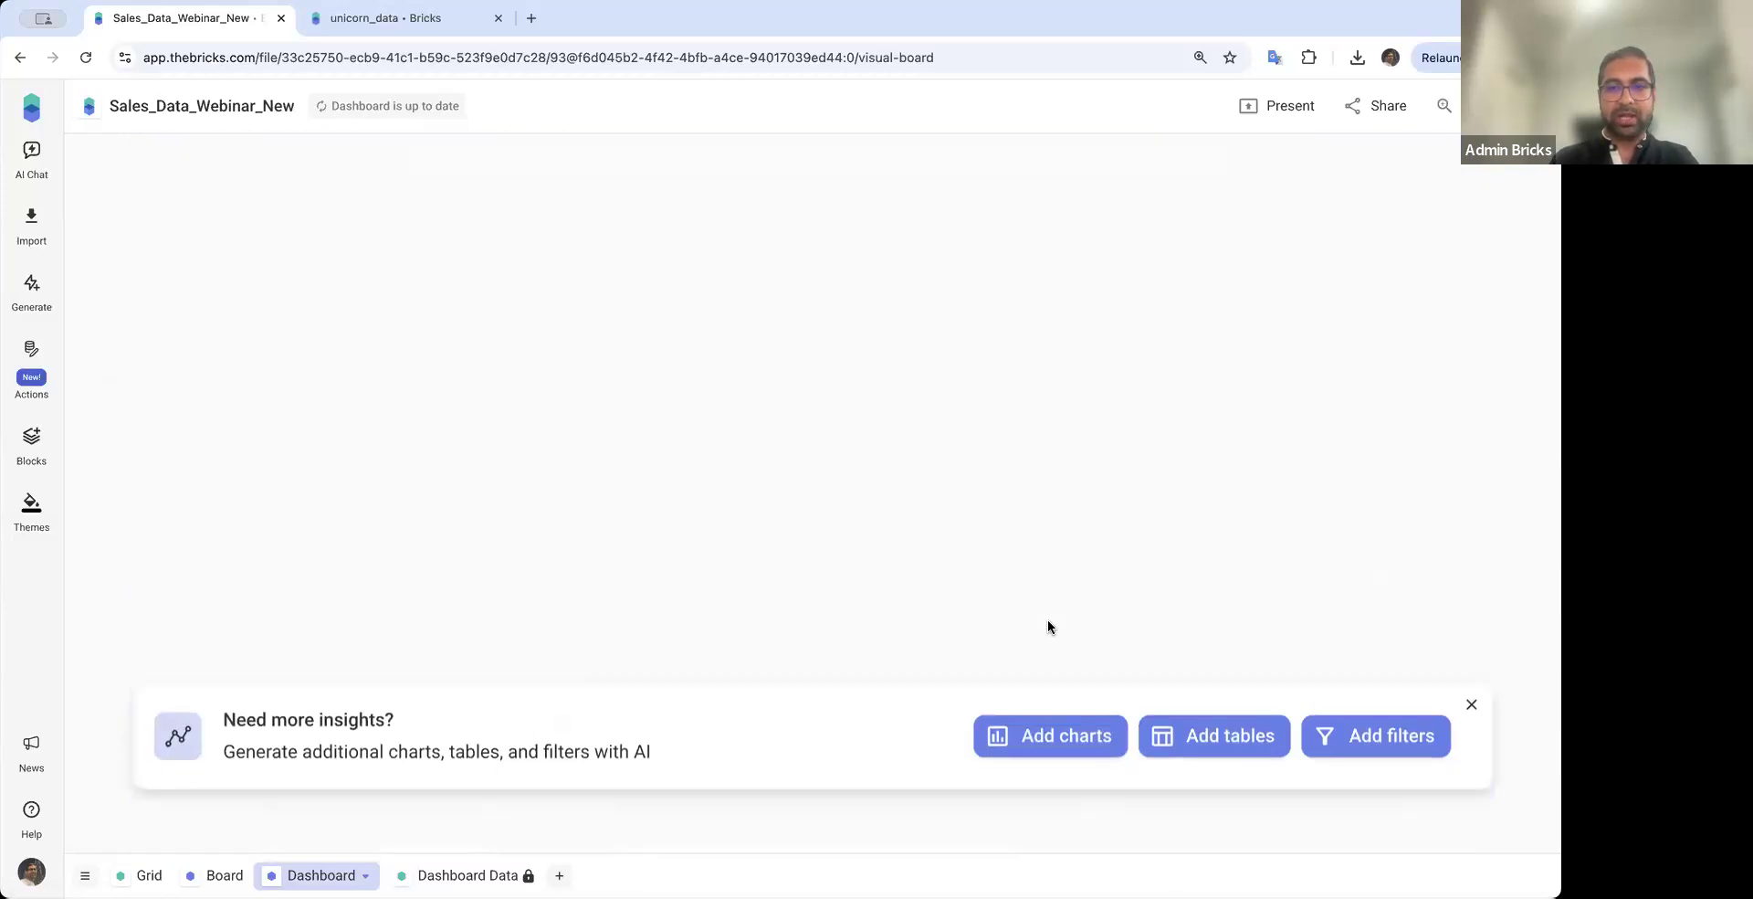
pyautogui.scroll(7, 1269, 467)
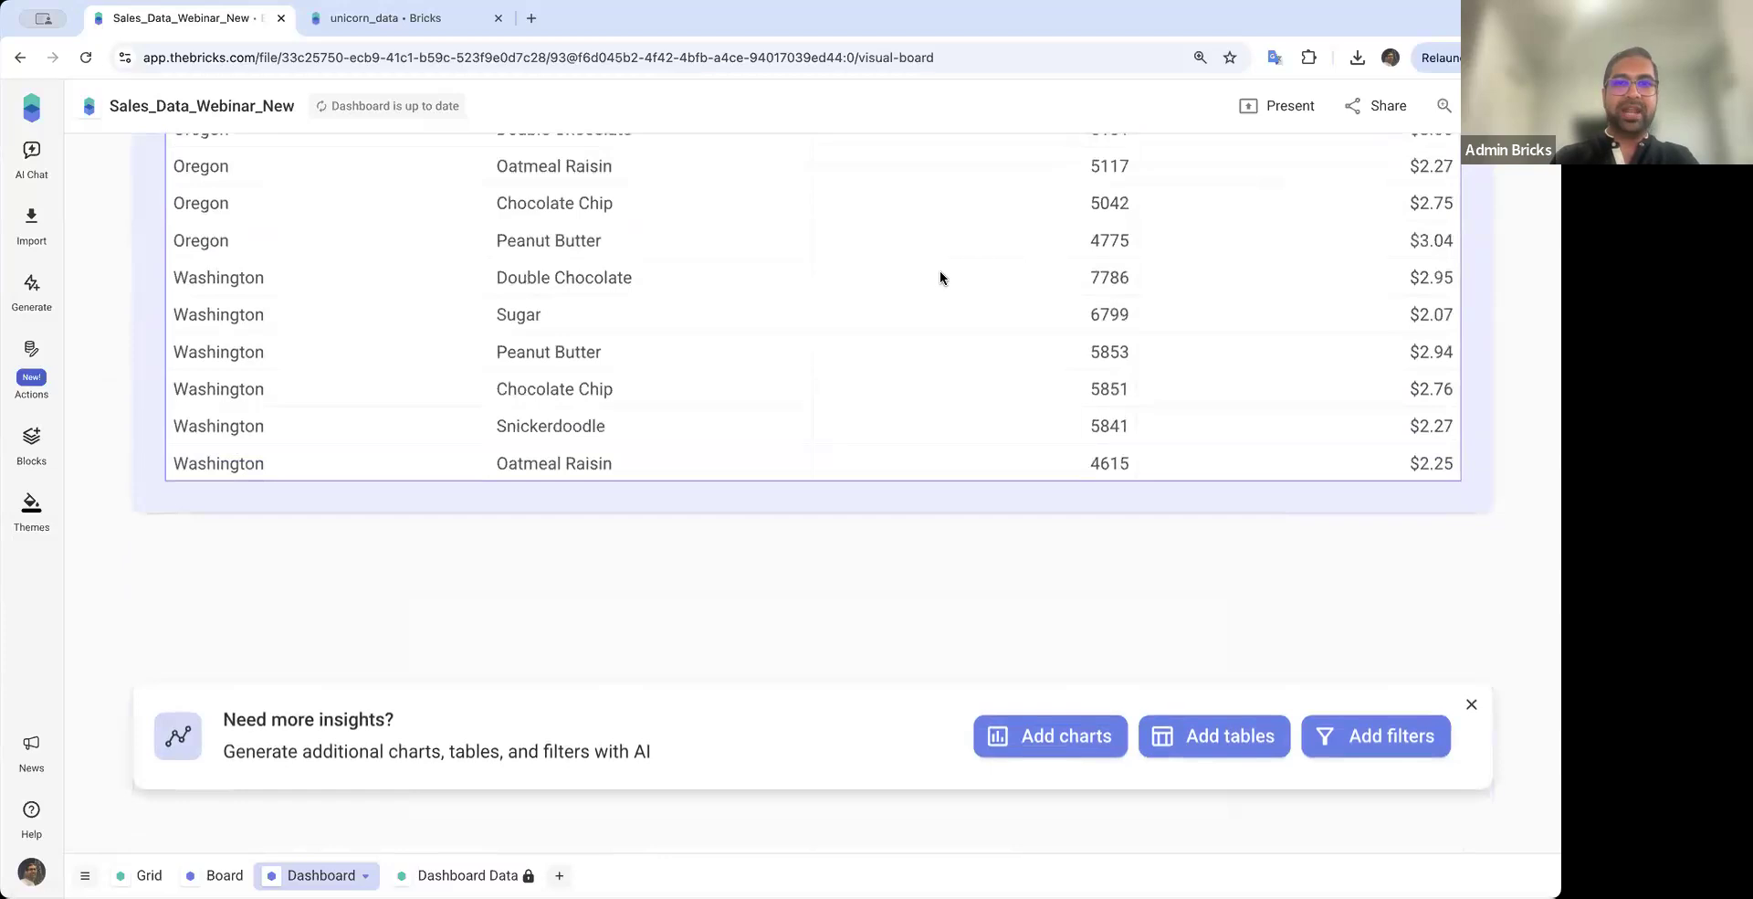
pyautogui.scroll(-2, 939, 272)
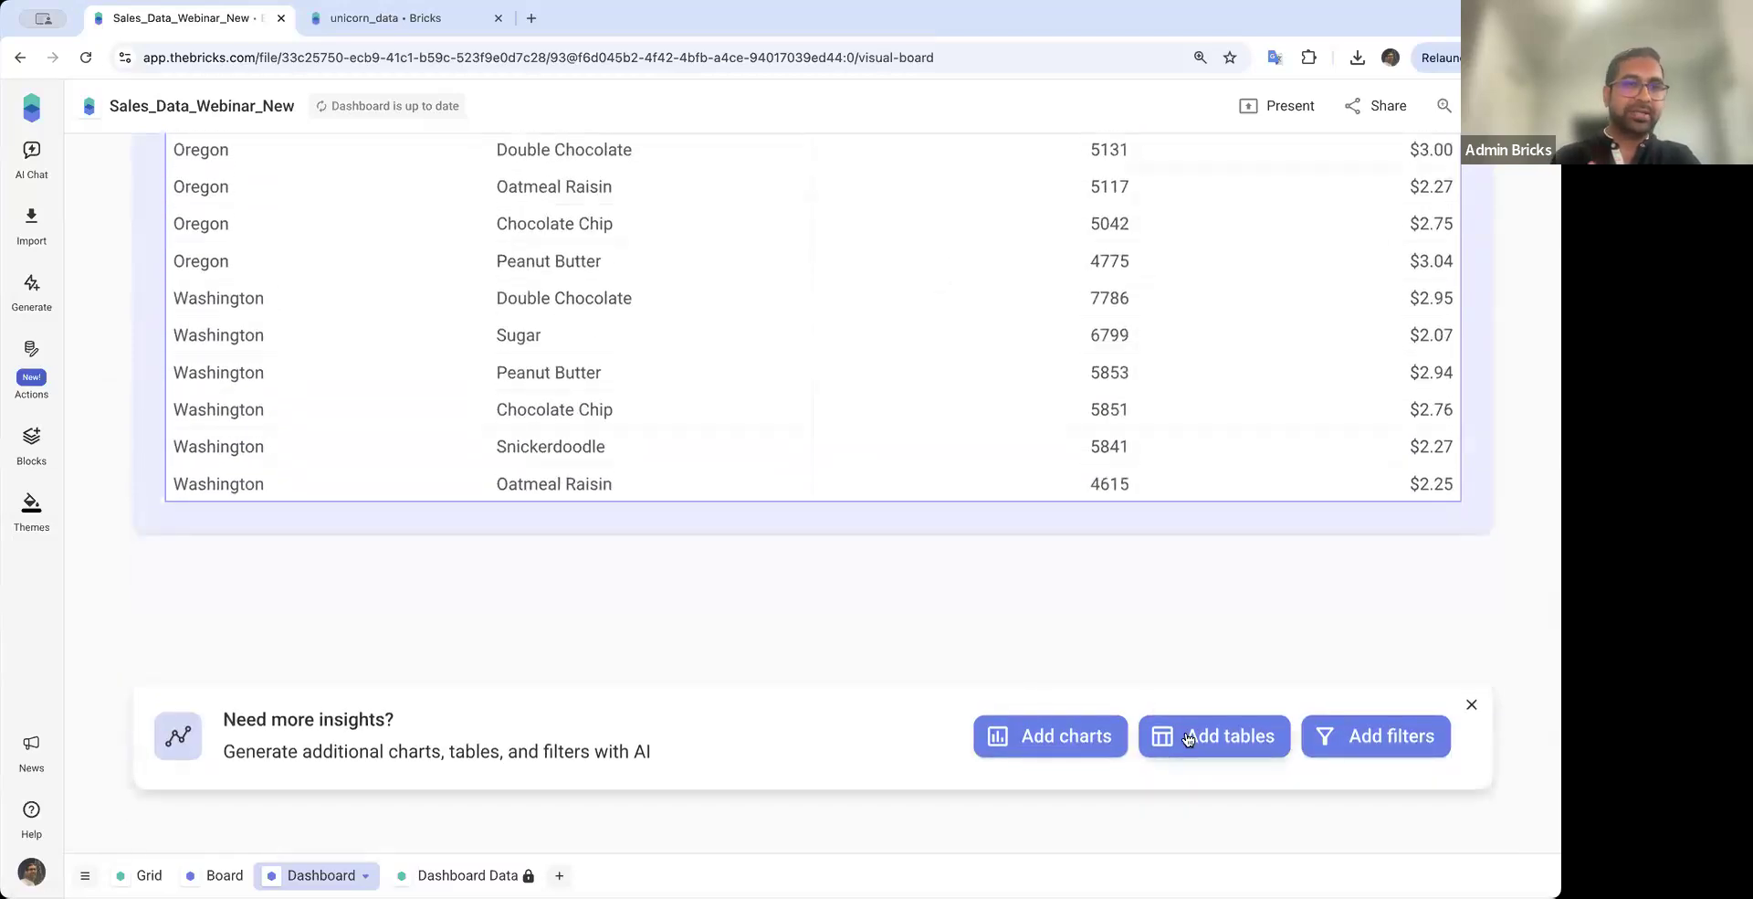
pyautogui.click(1381, 742)
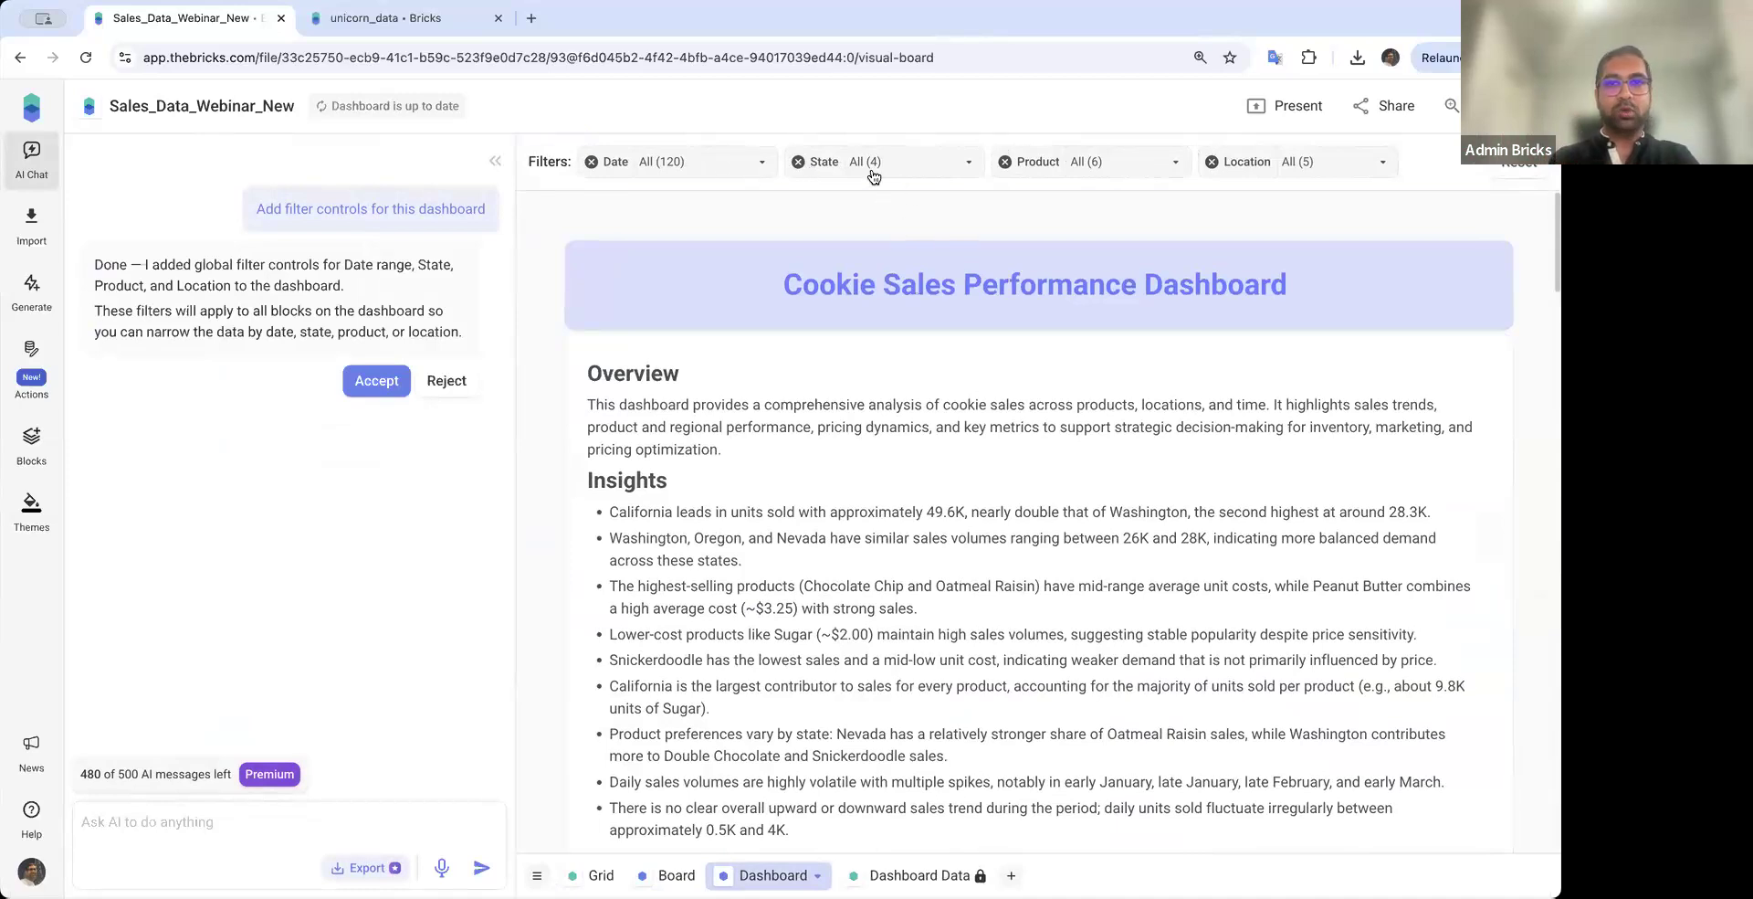
# Limit the Dashboard's Product filter to Chocolate Chip and Double Chocolate only
pyautogui.click(1130, 170)
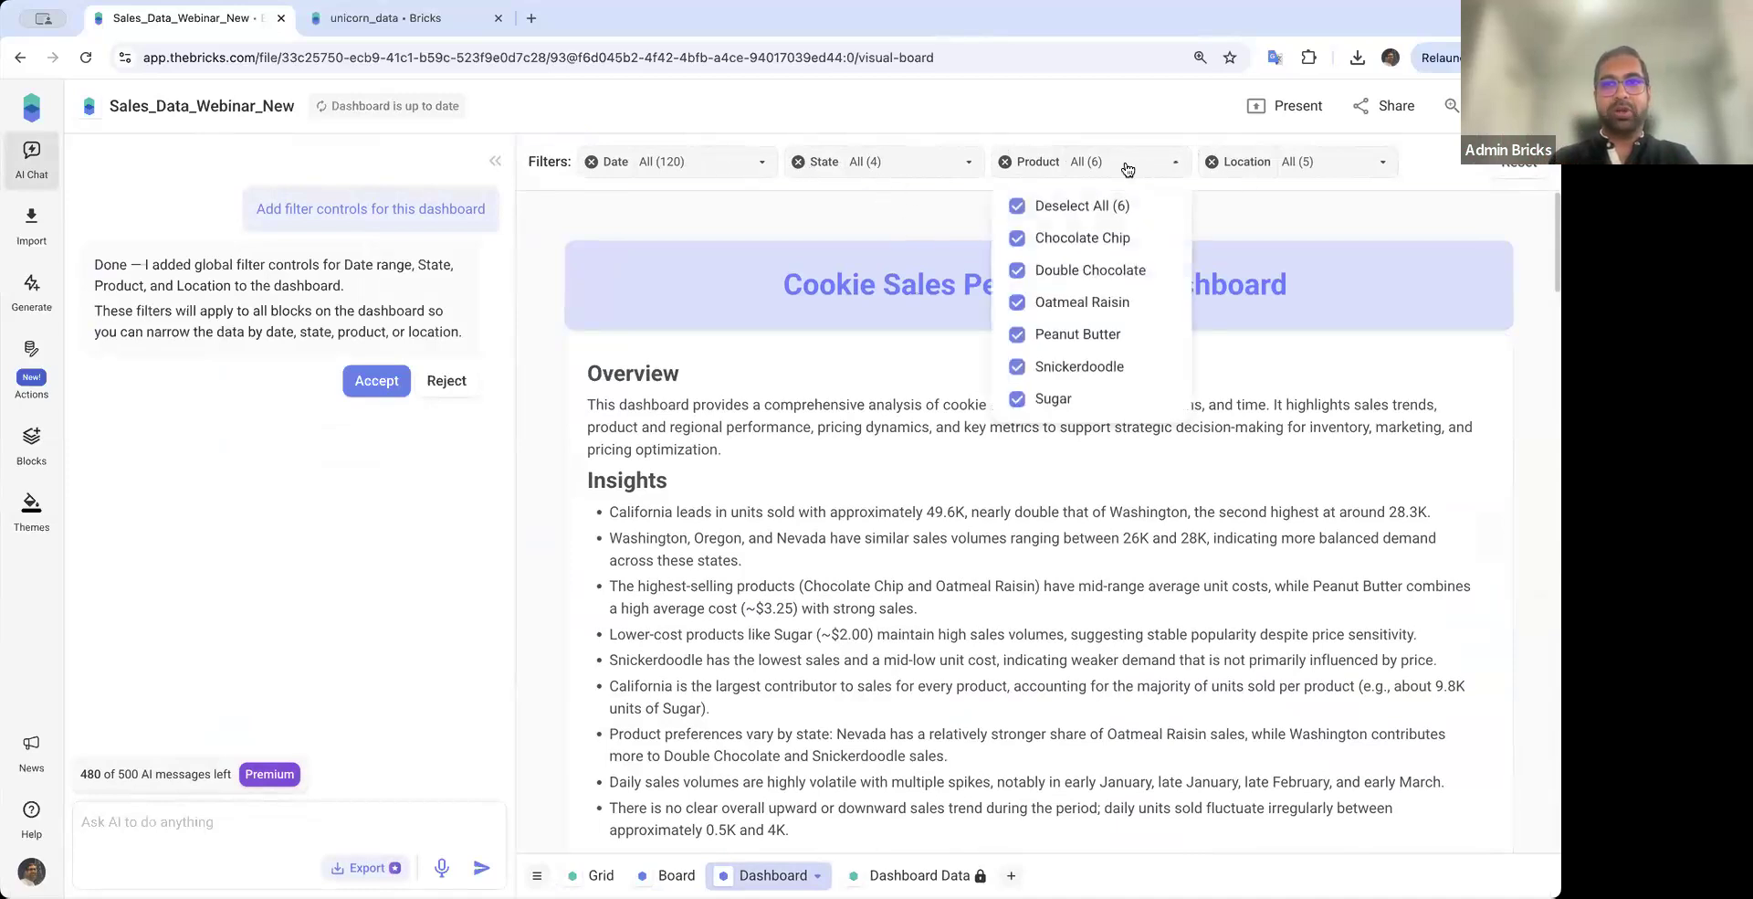
pyautogui.click(1080, 209)
pyautogui.click(1081, 239)
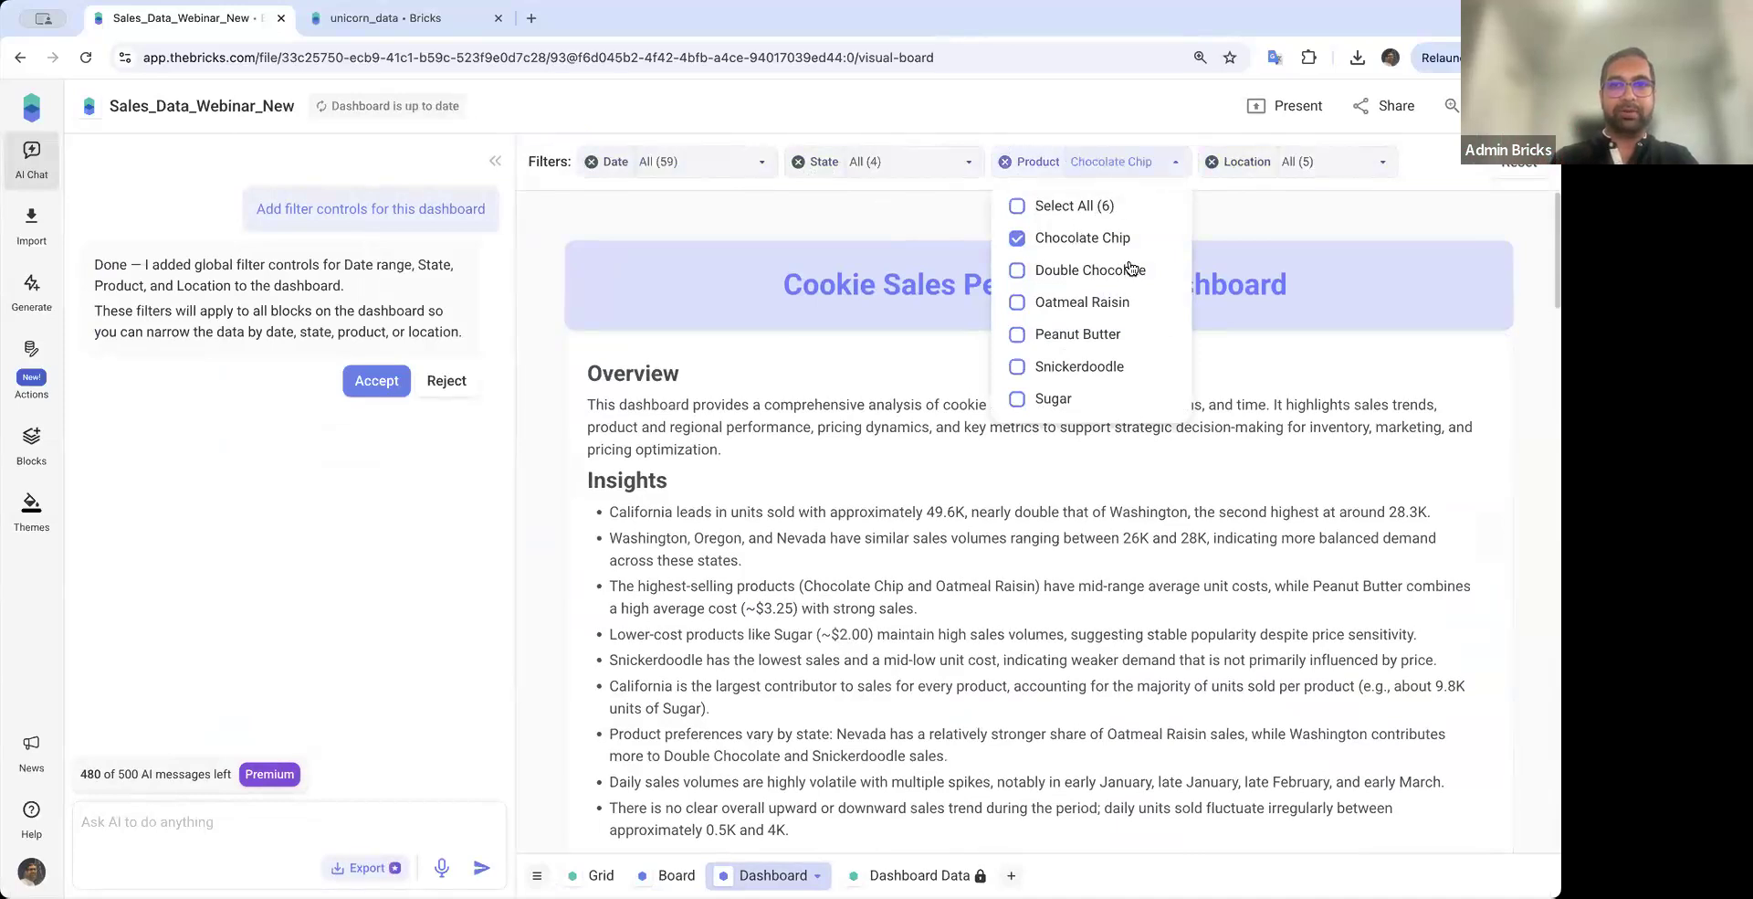
pyautogui.click(1102, 272)
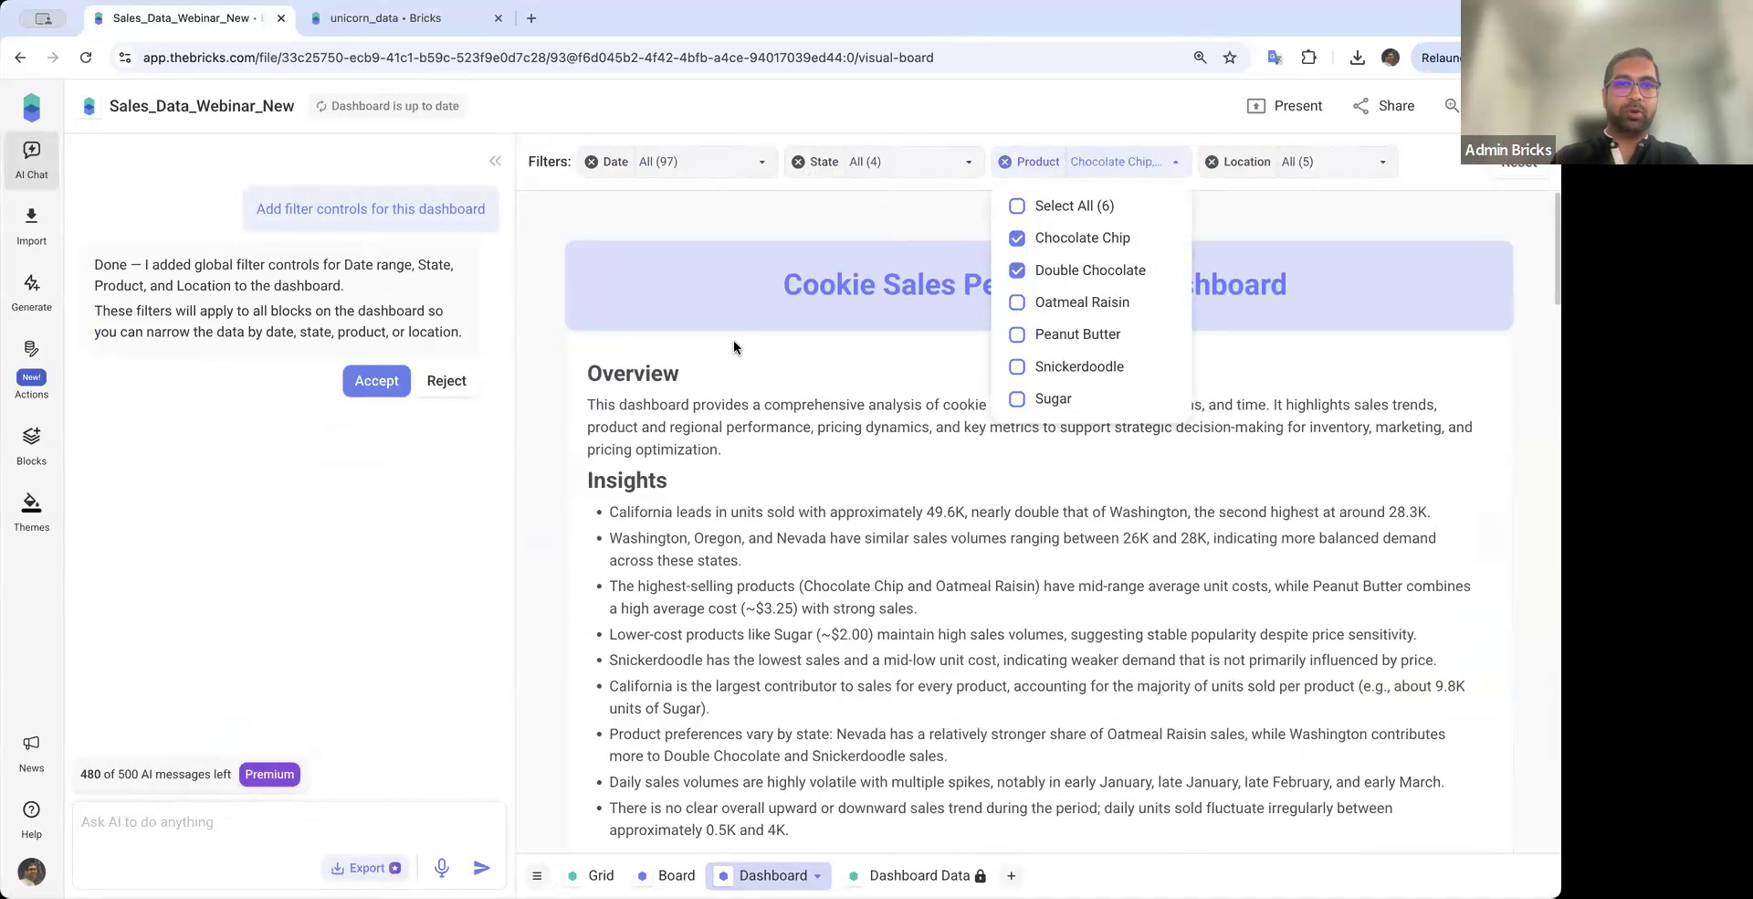
# Review the Dashboard's headline figures, charts, and summary tables for the Chocolate Chip and Double Chocolate selection
pyautogui.click(541, 358)
pyautogui.scroll(-8, 842, 469)
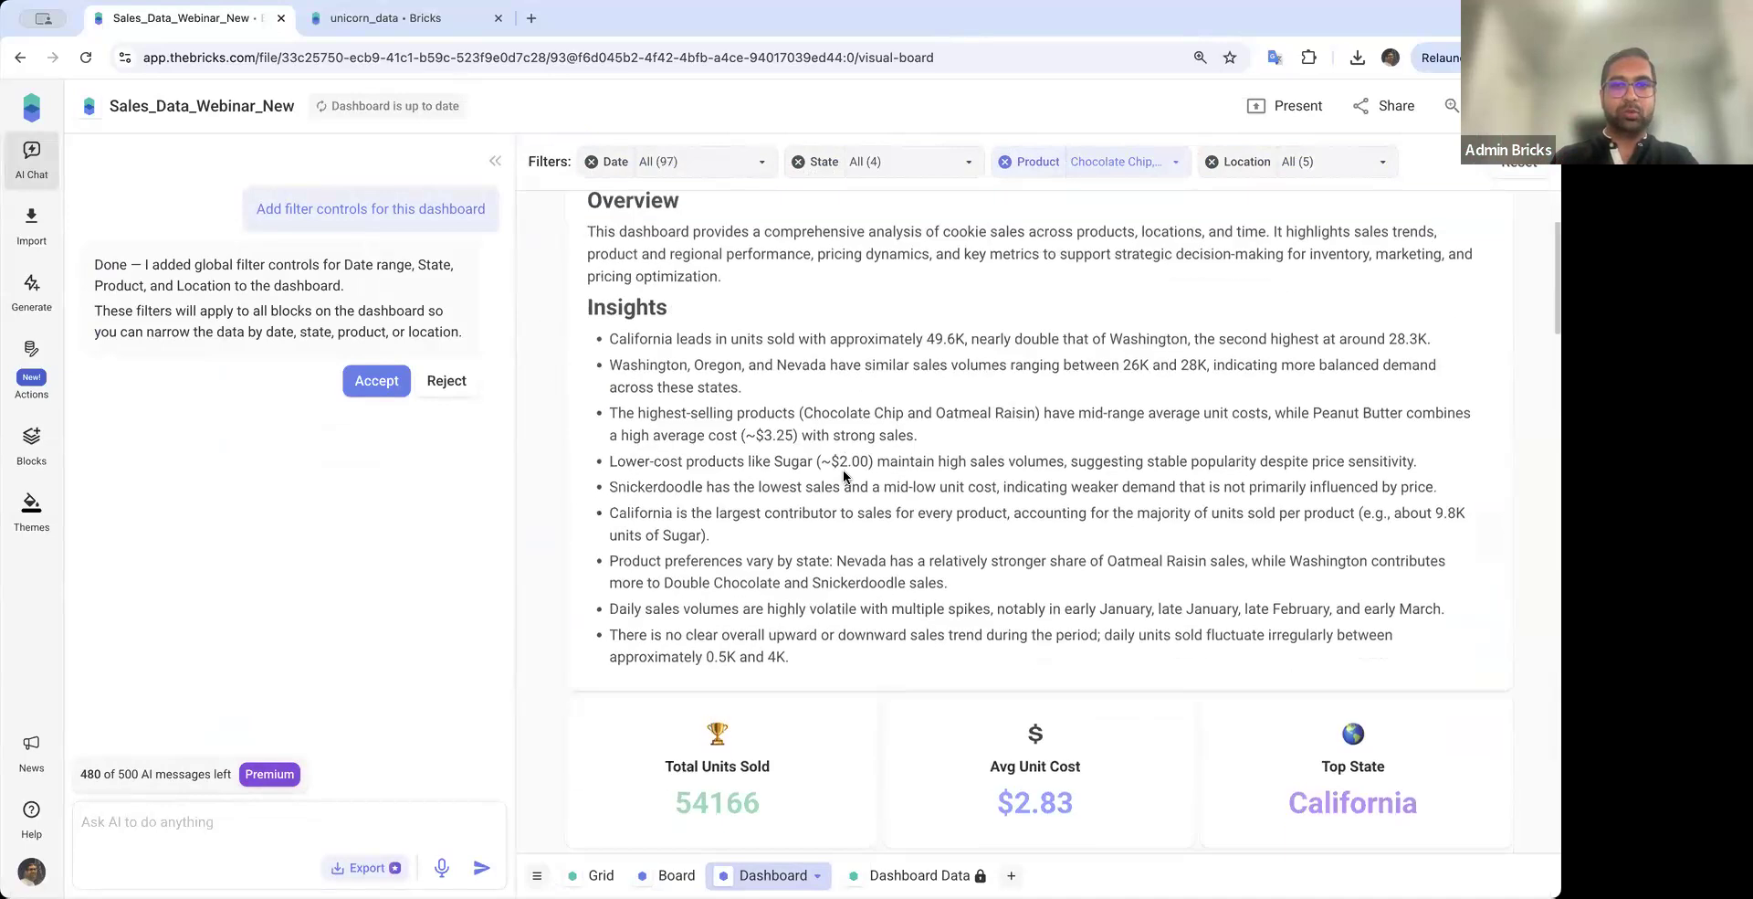
pyautogui.scroll(-4, 978, 570)
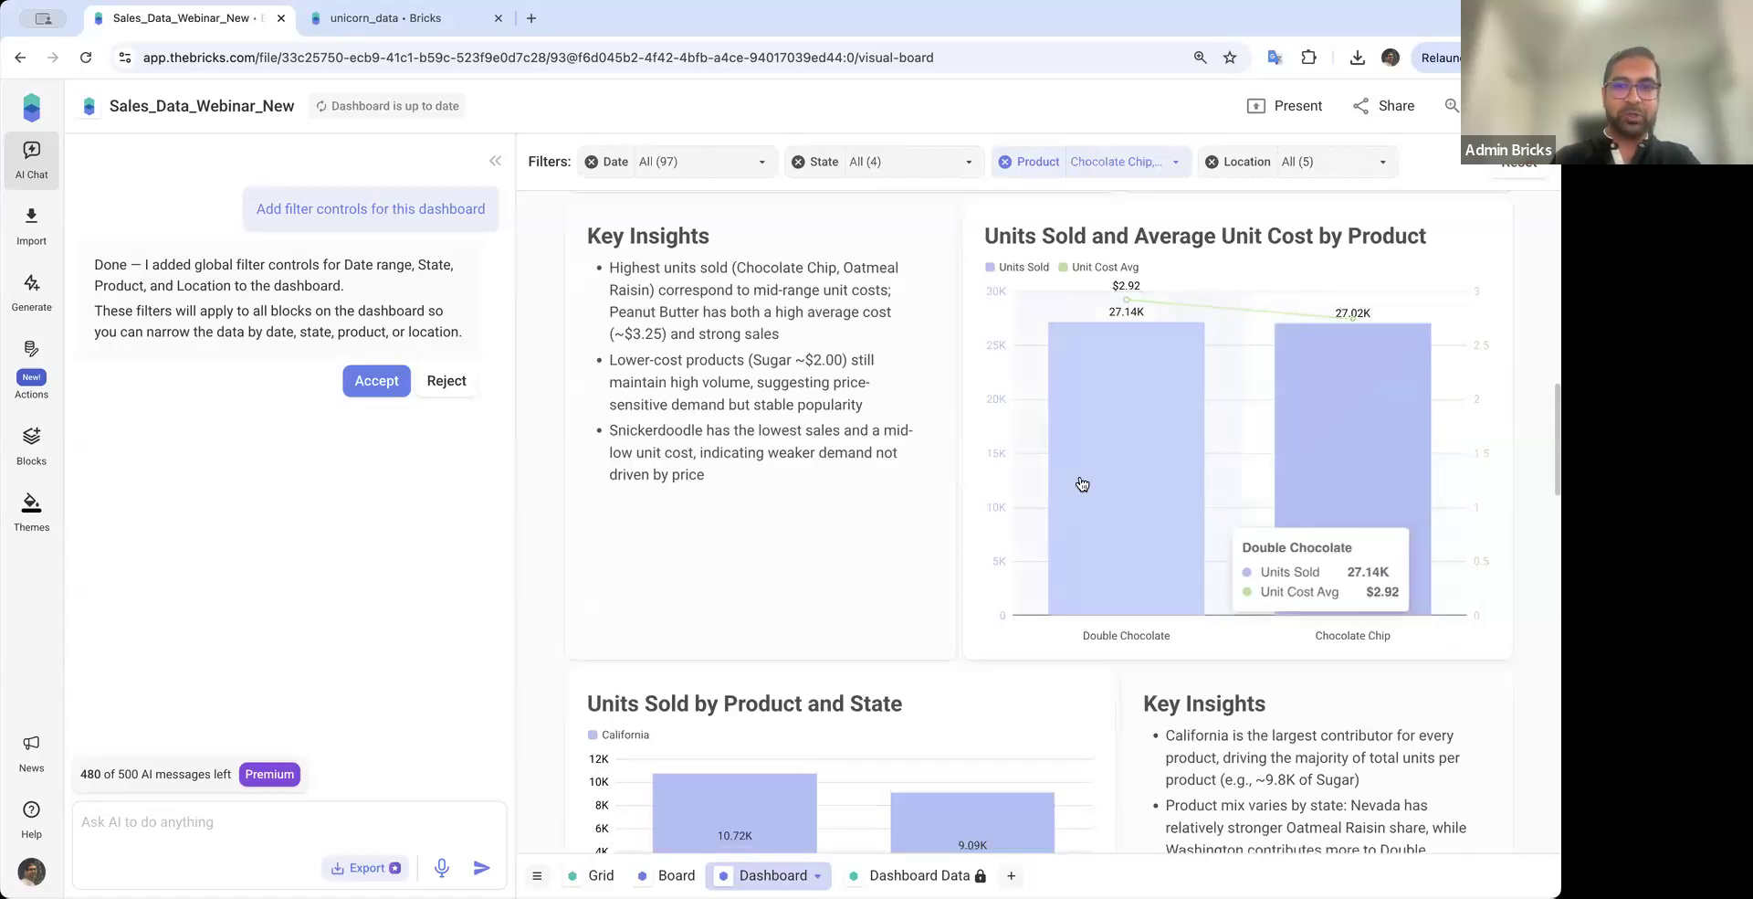
pyautogui.scroll(-4, 1084, 485)
pyautogui.scroll(-2, 940, 548)
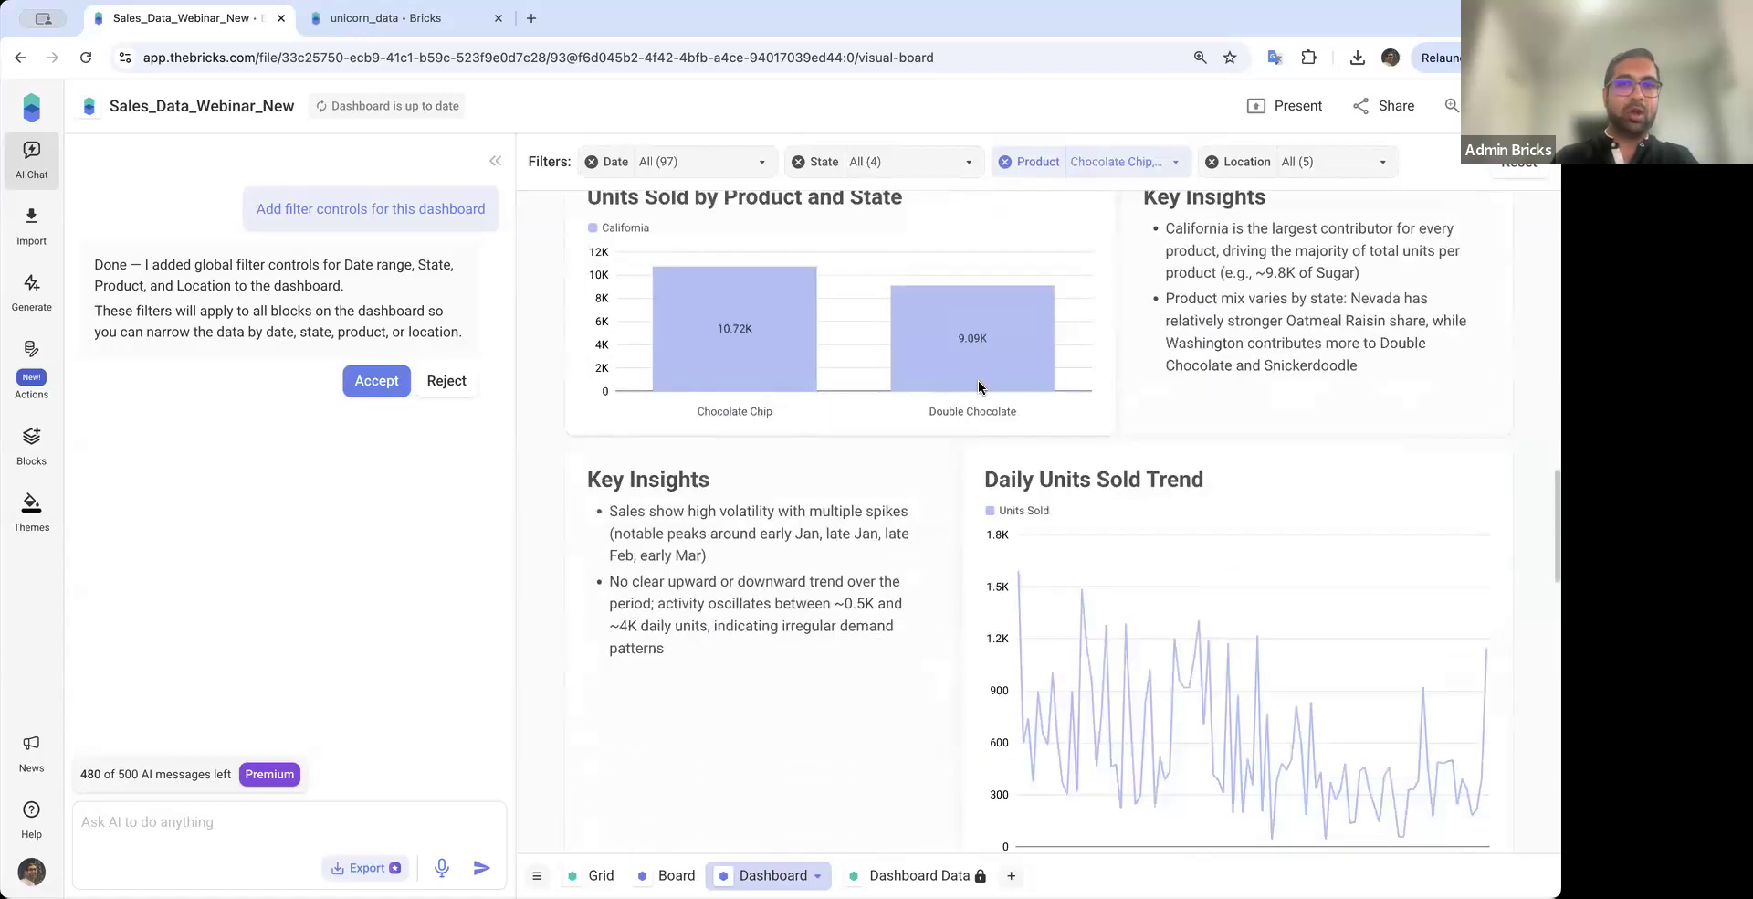
pyautogui.scroll(-4, 941, 557)
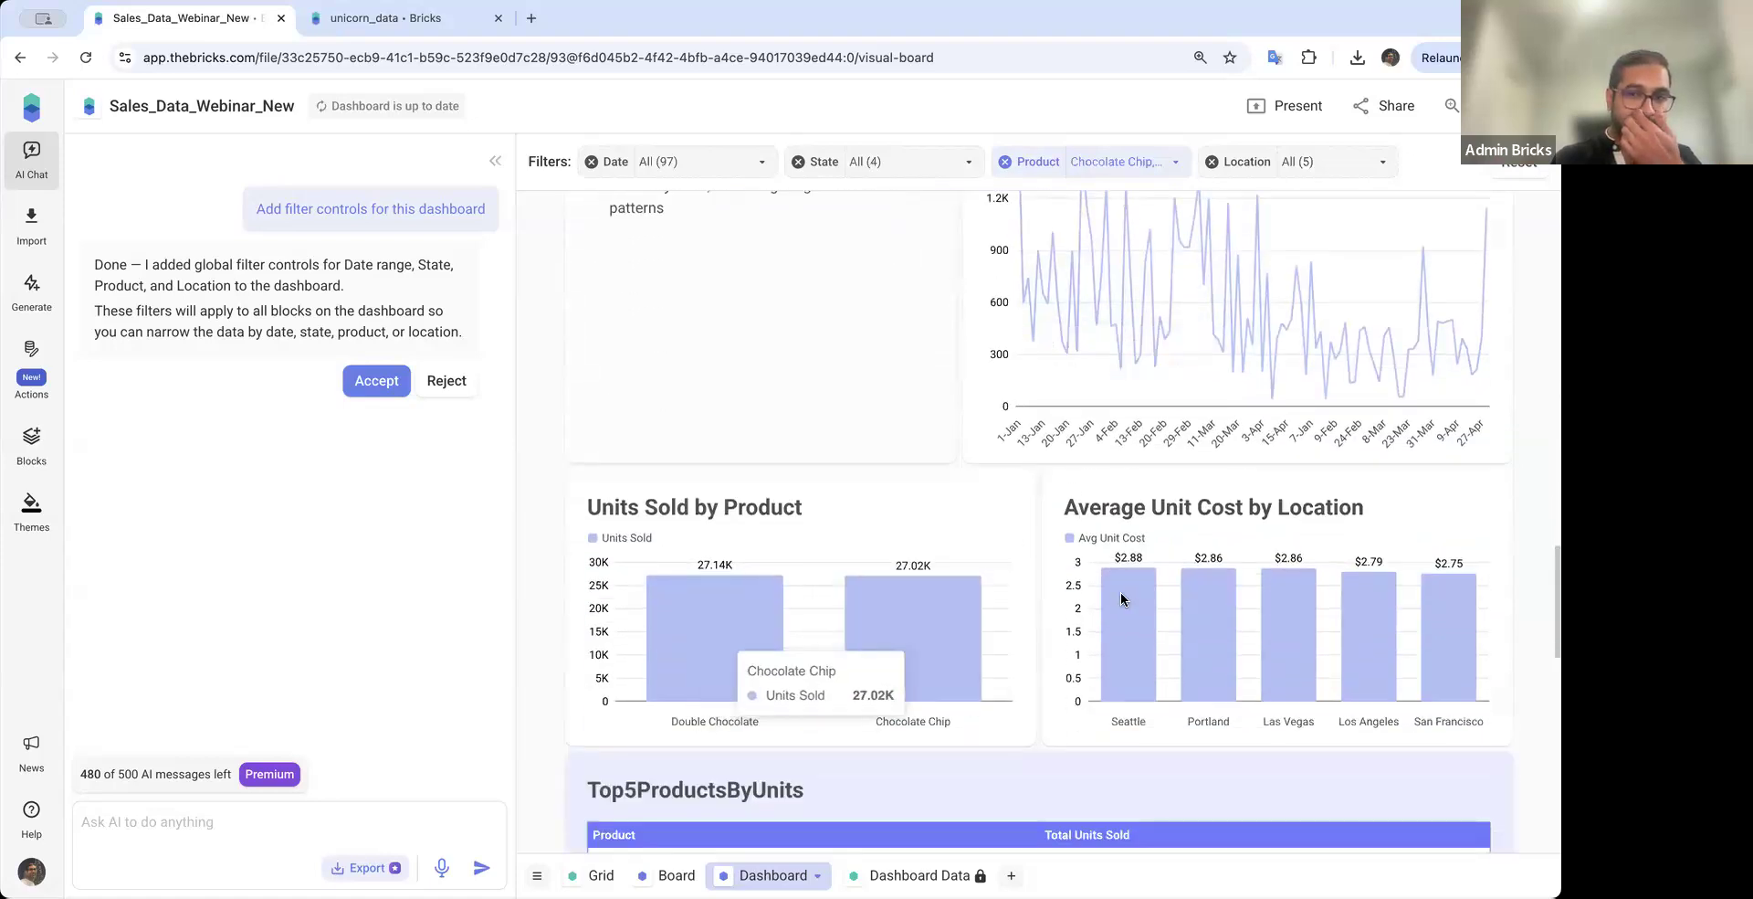
pyautogui.scroll(-2, 1018, 705)
pyautogui.scroll(-4, 1017, 703)
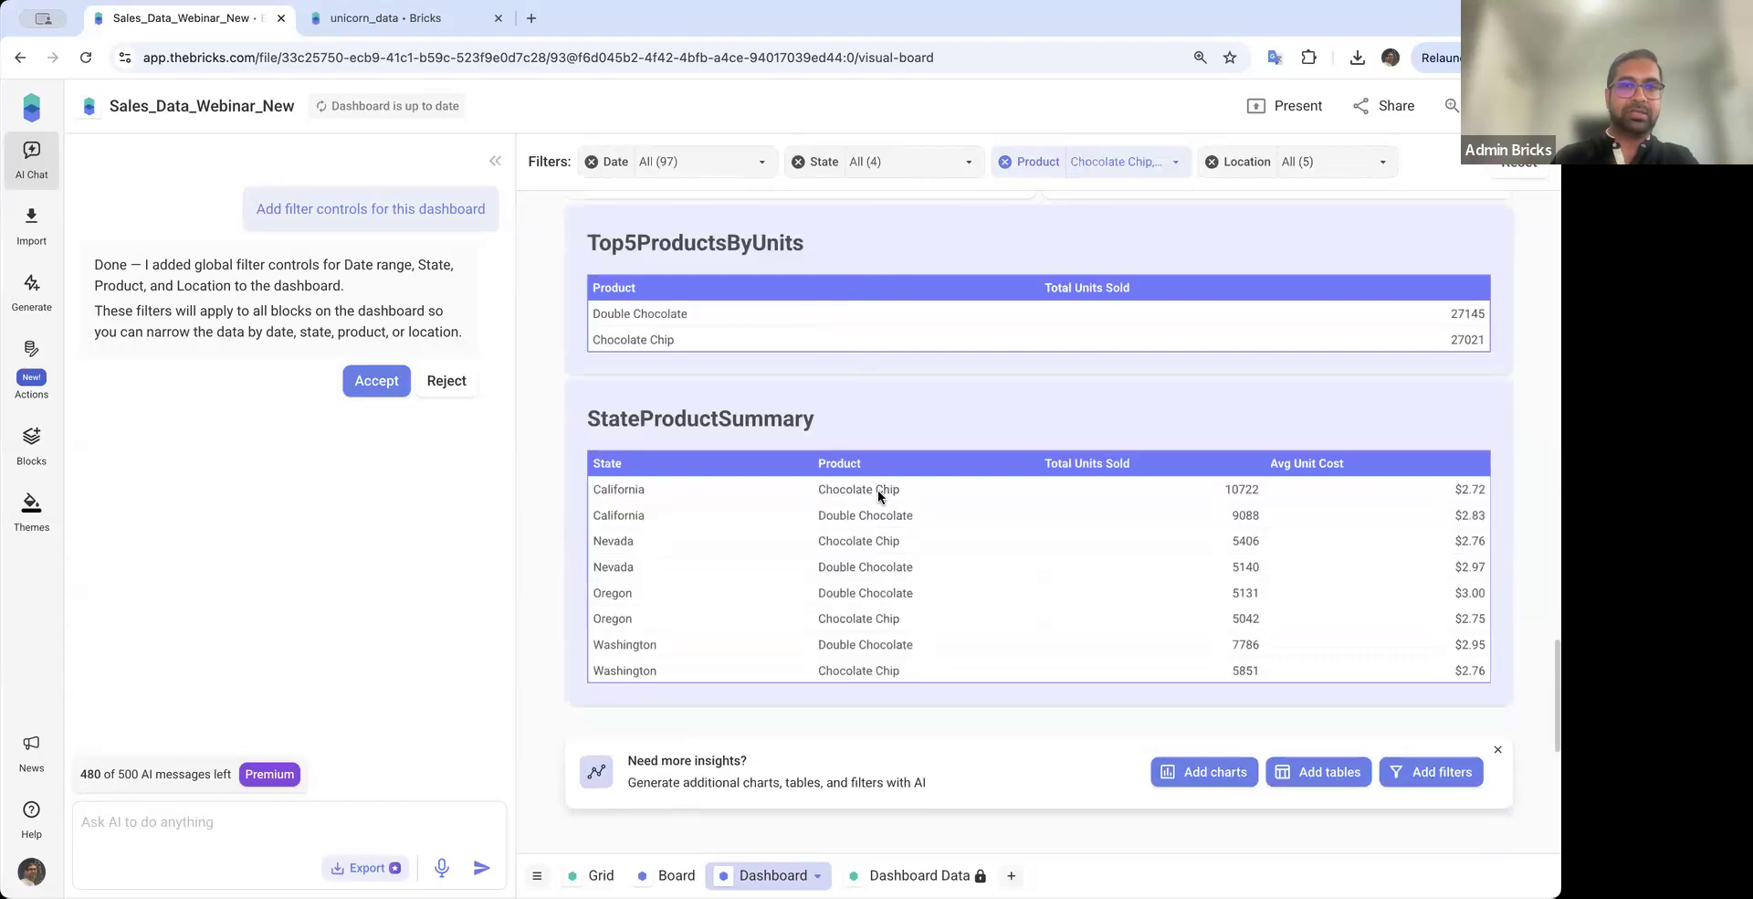
pyautogui.scroll(-1, 879, 548)
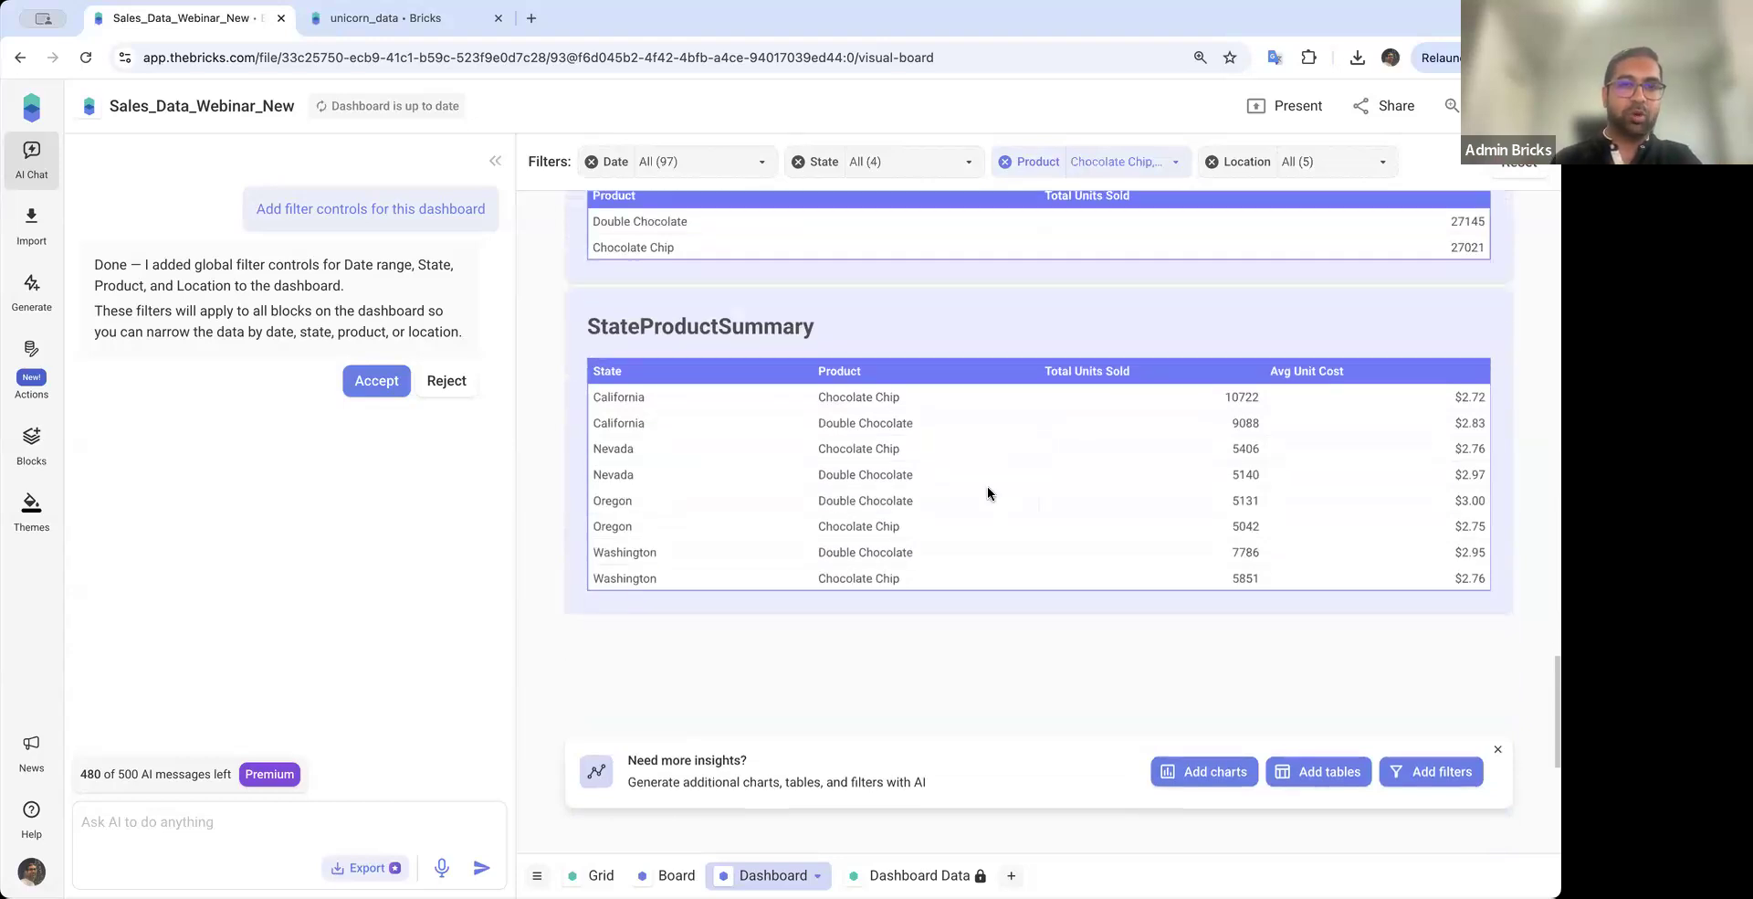
pyautogui.scroll(15, 988, 493)
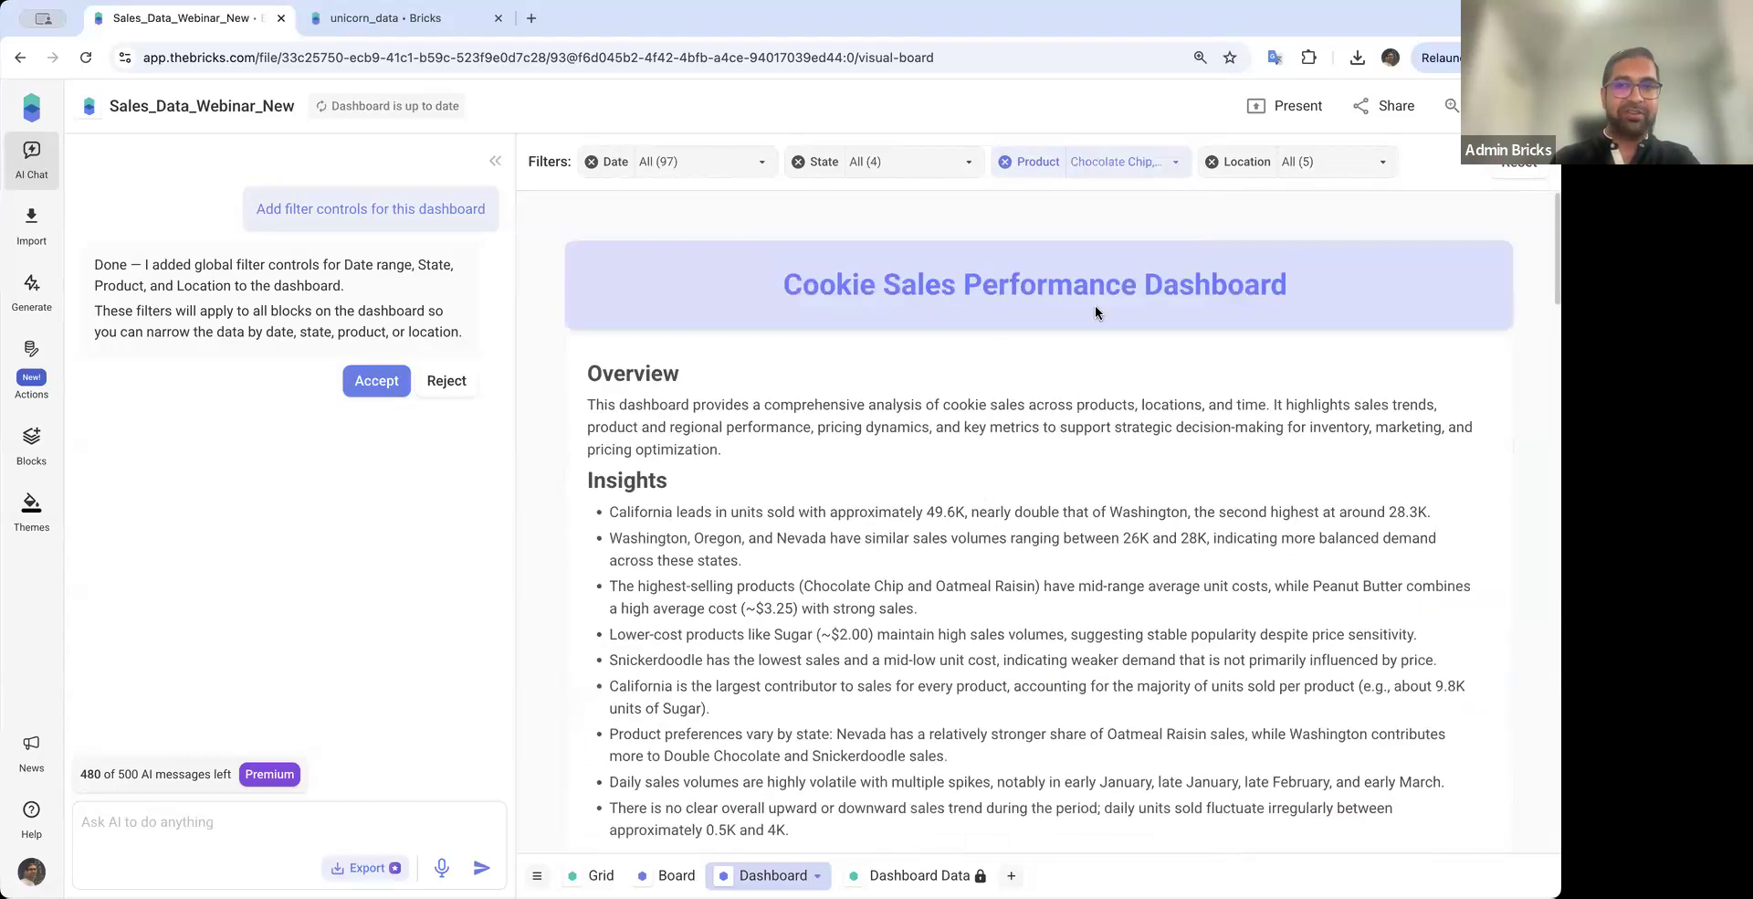
# Limit the Dashboard's Location filter to Las Vegas and Los Angeles only
pyautogui.click(1375, 162)
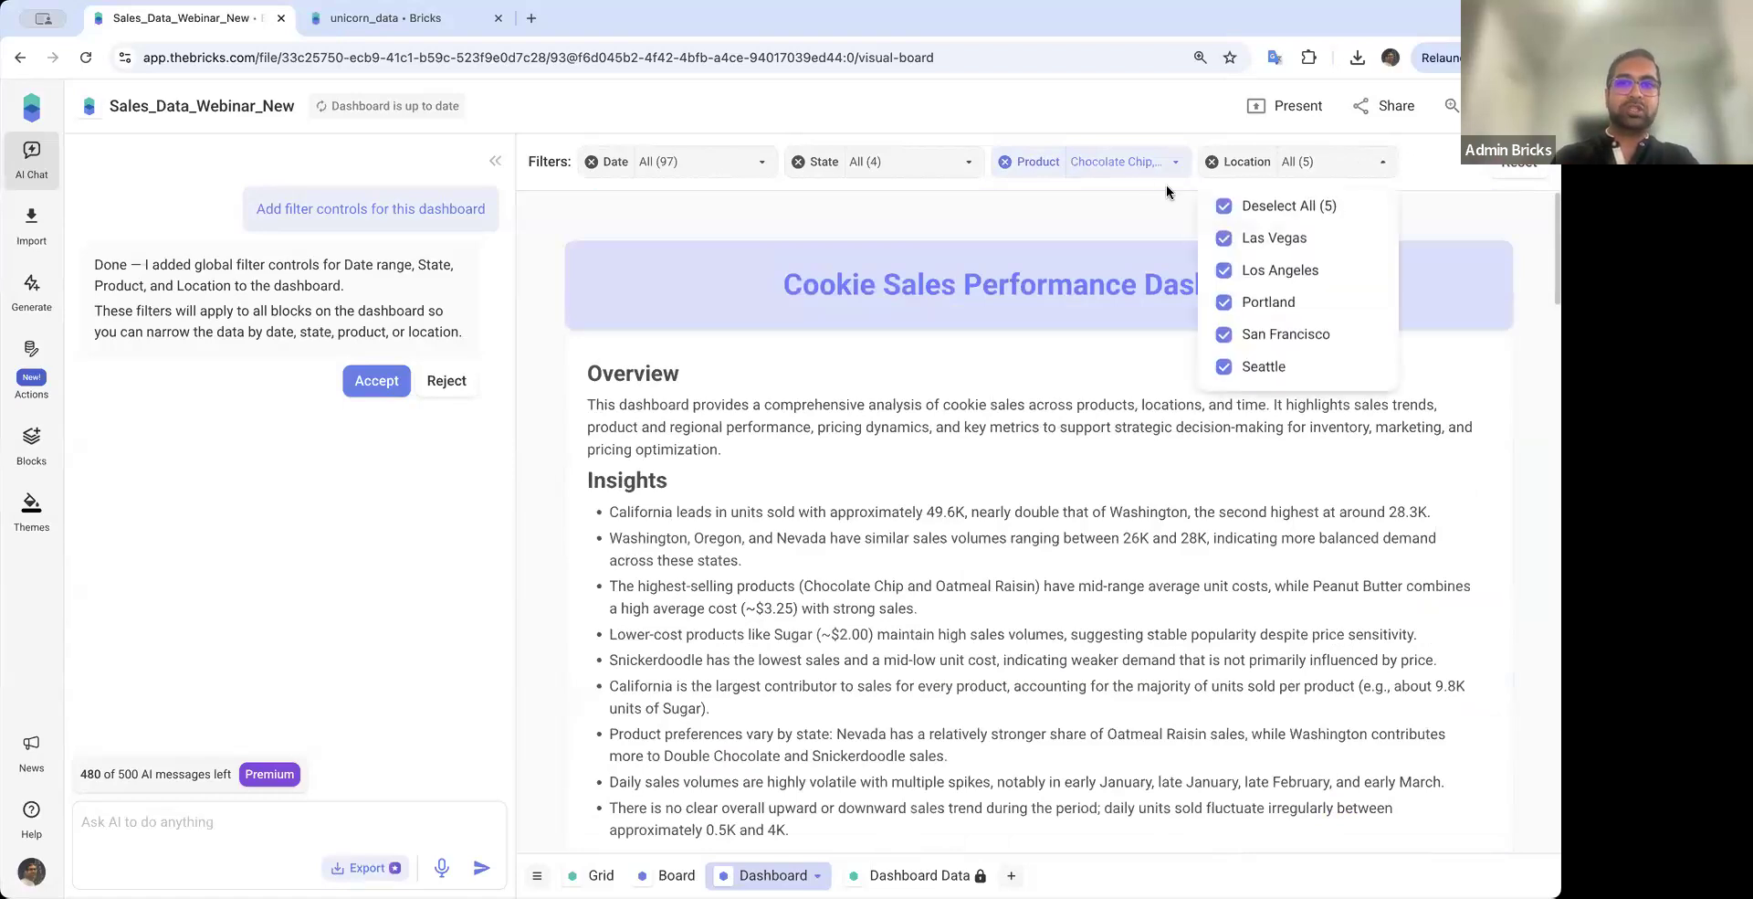
pyautogui.click(1286, 208)
pyautogui.click(1271, 239)
pyautogui.click(1270, 270)
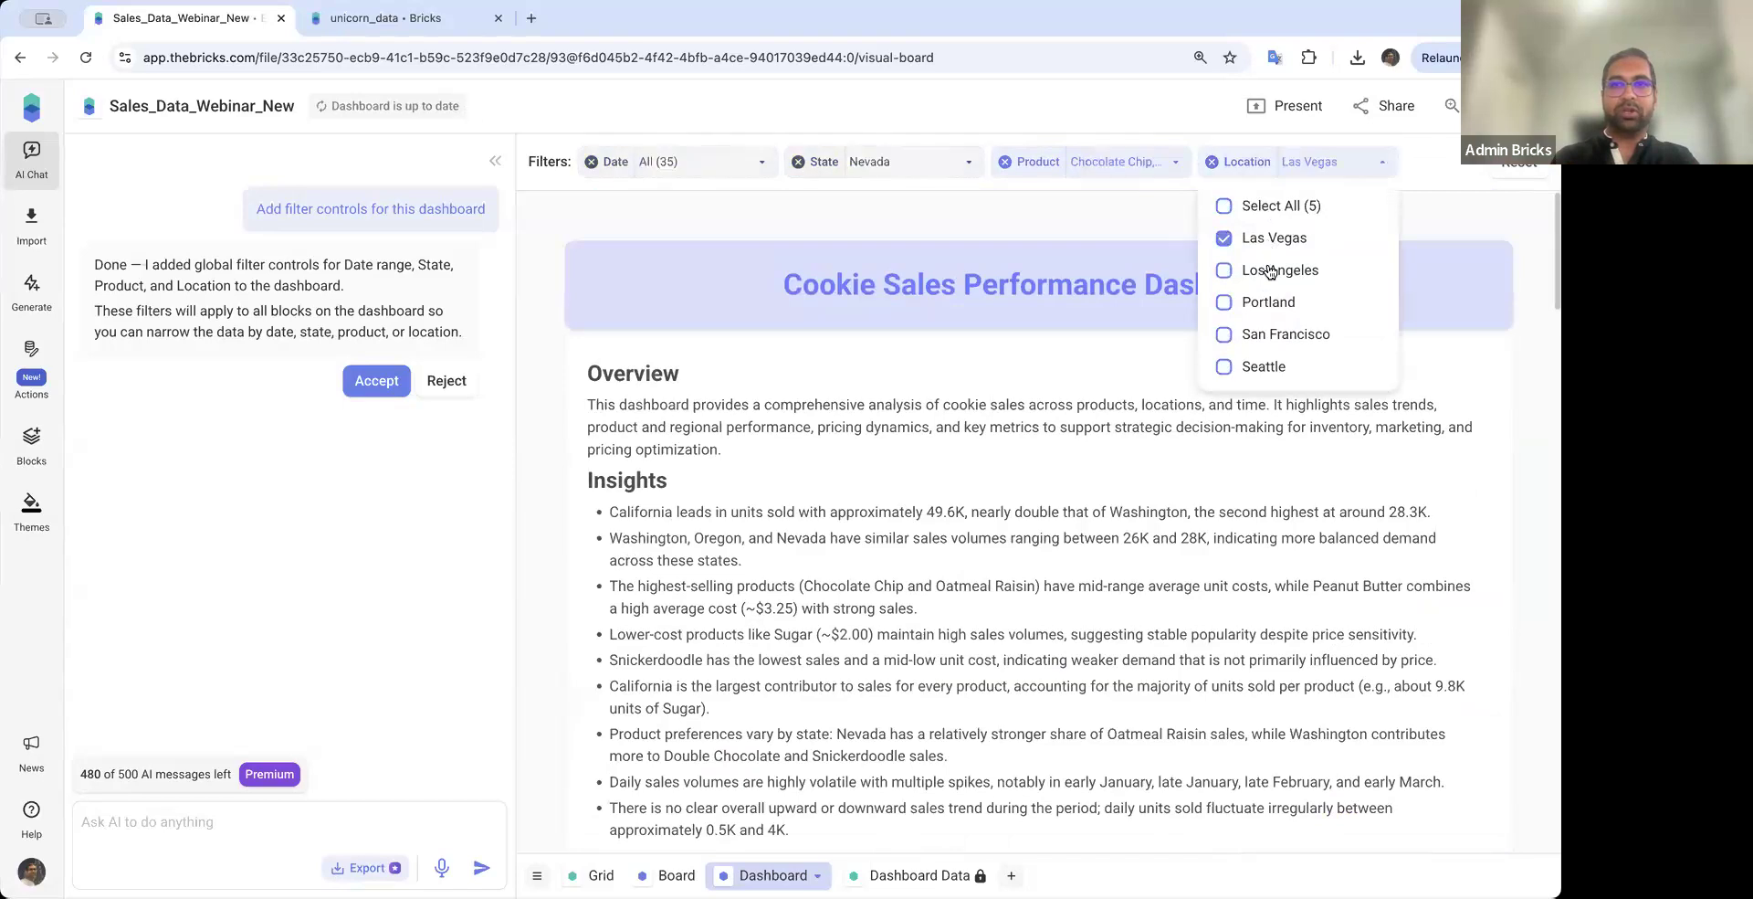
pyautogui.click(1040, 213)
# Review the state, product, and location charts and the tables for the two selected cities
pyautogui.scroll(-12, 988, 537)
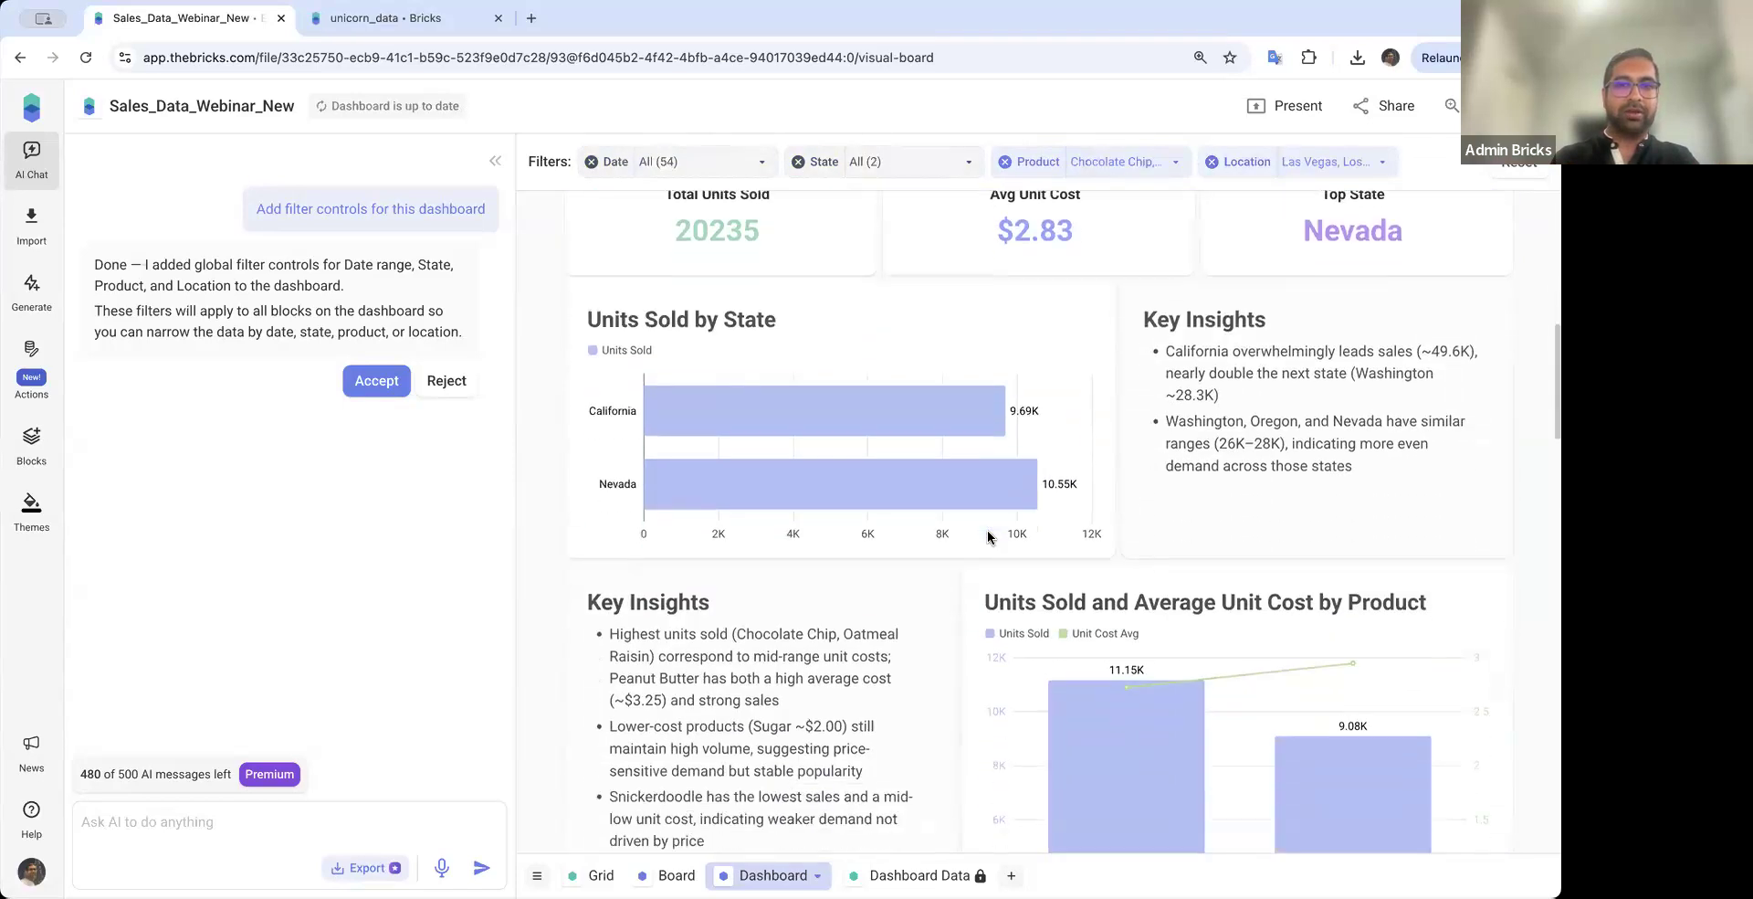
pyautogui.scroll(-7, 988, 537)
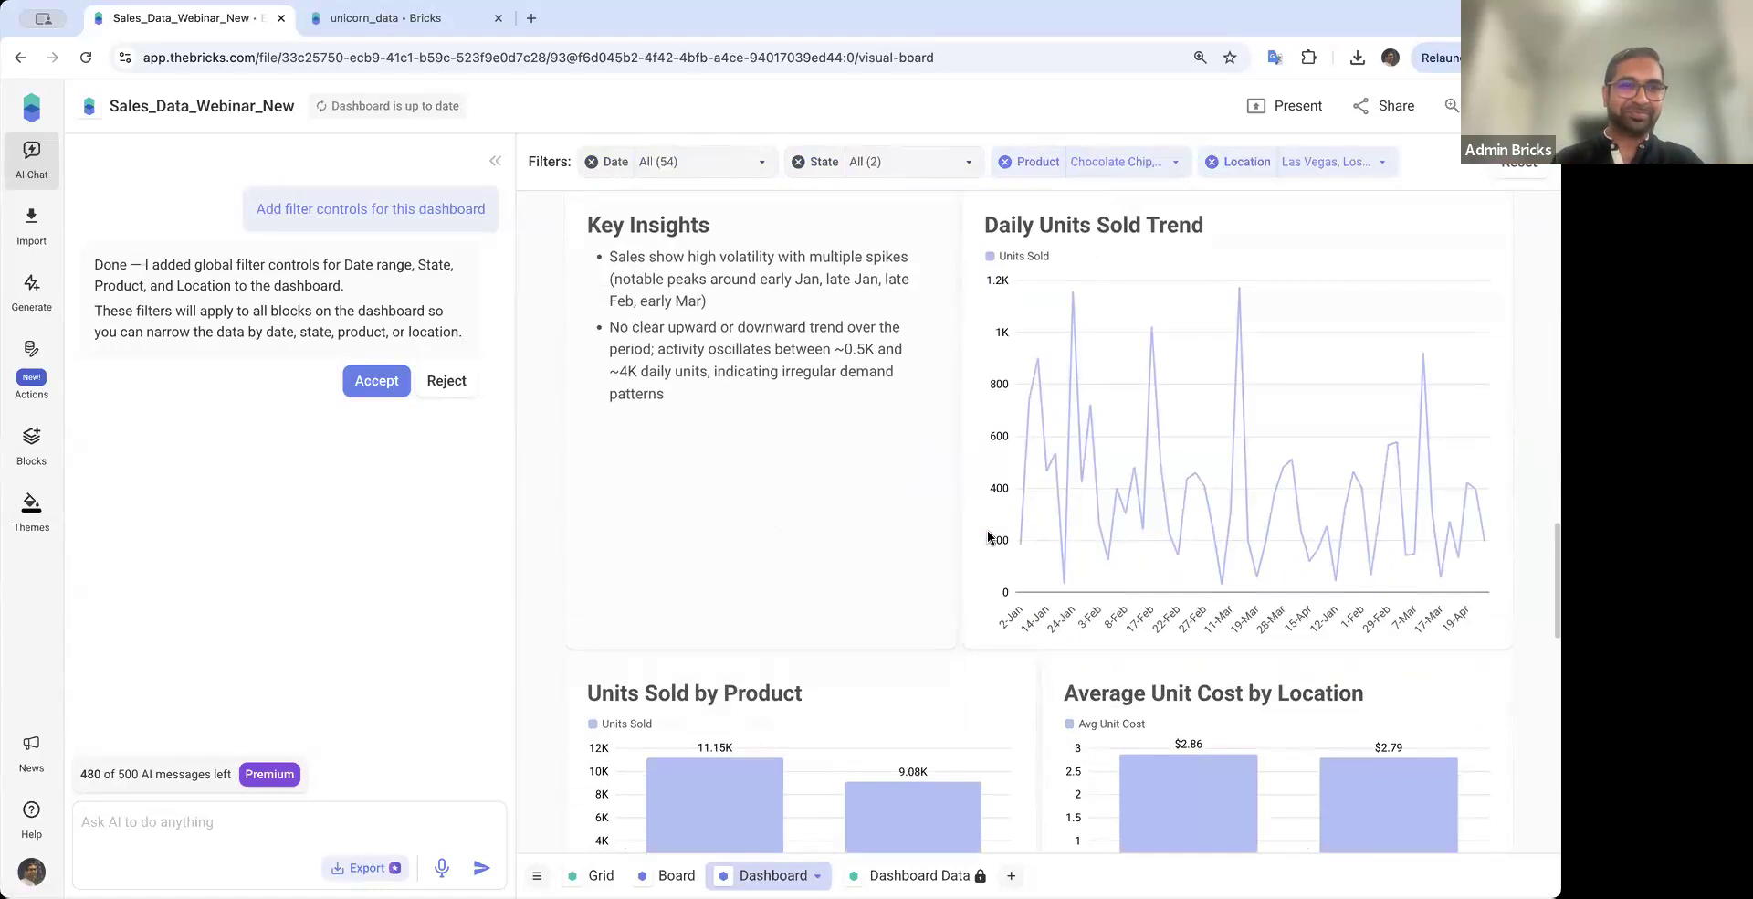
pyautogui.scroll(-5, 950, 610)
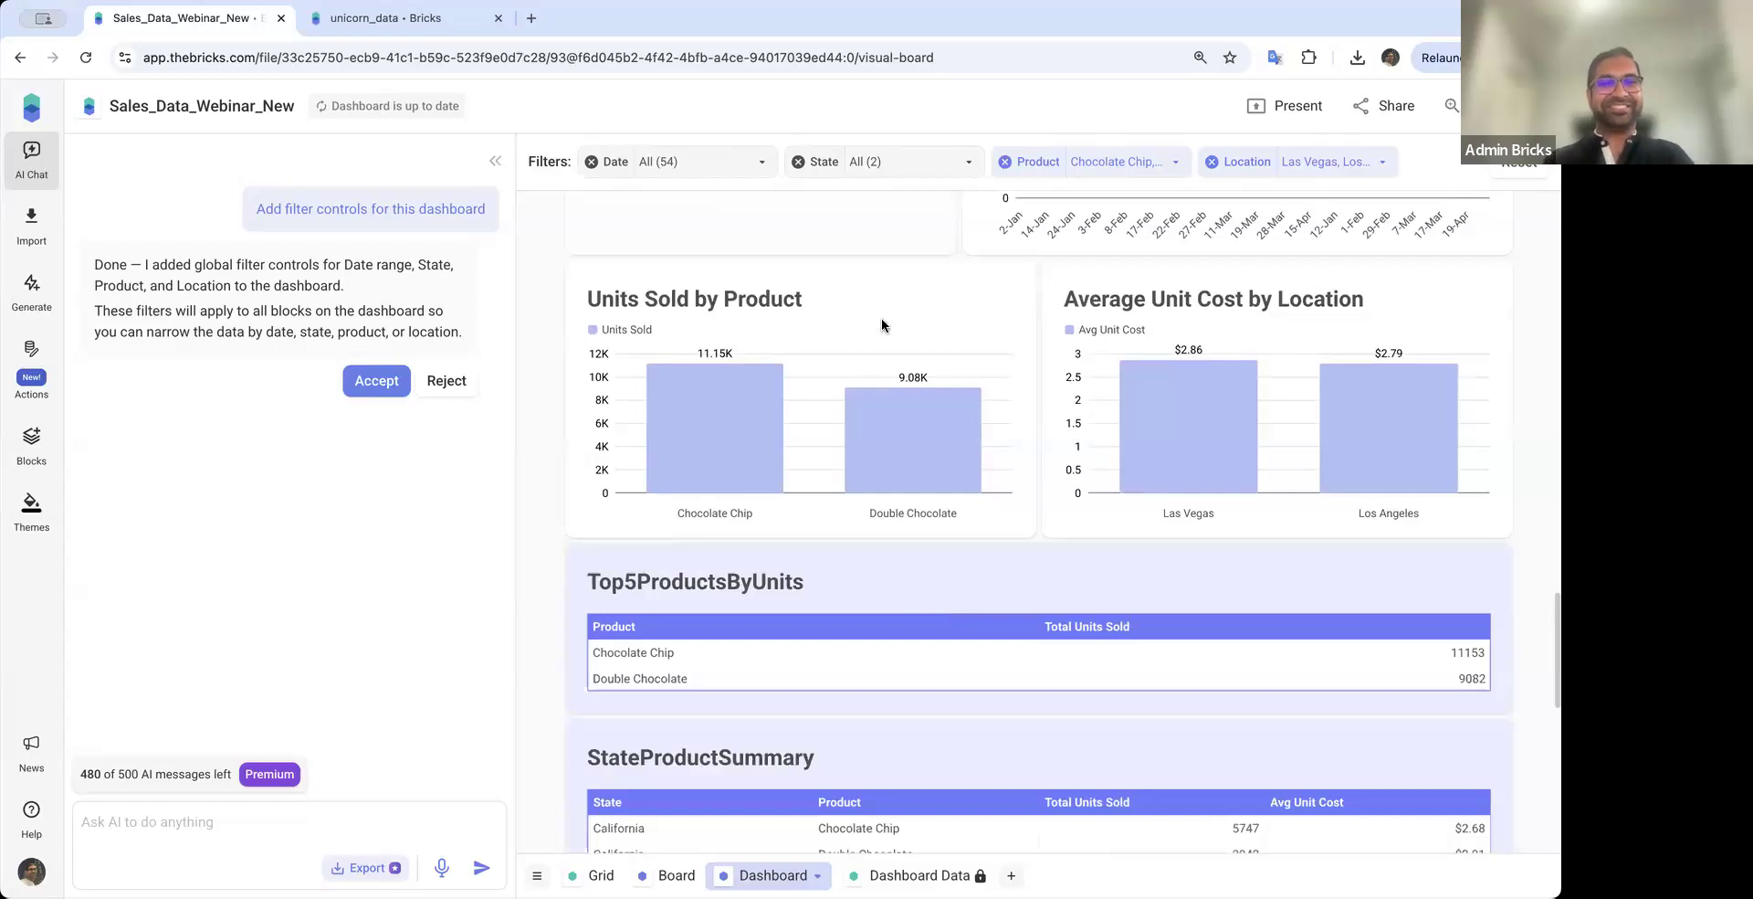
pyautogui.scroll(-1, 862, 504)
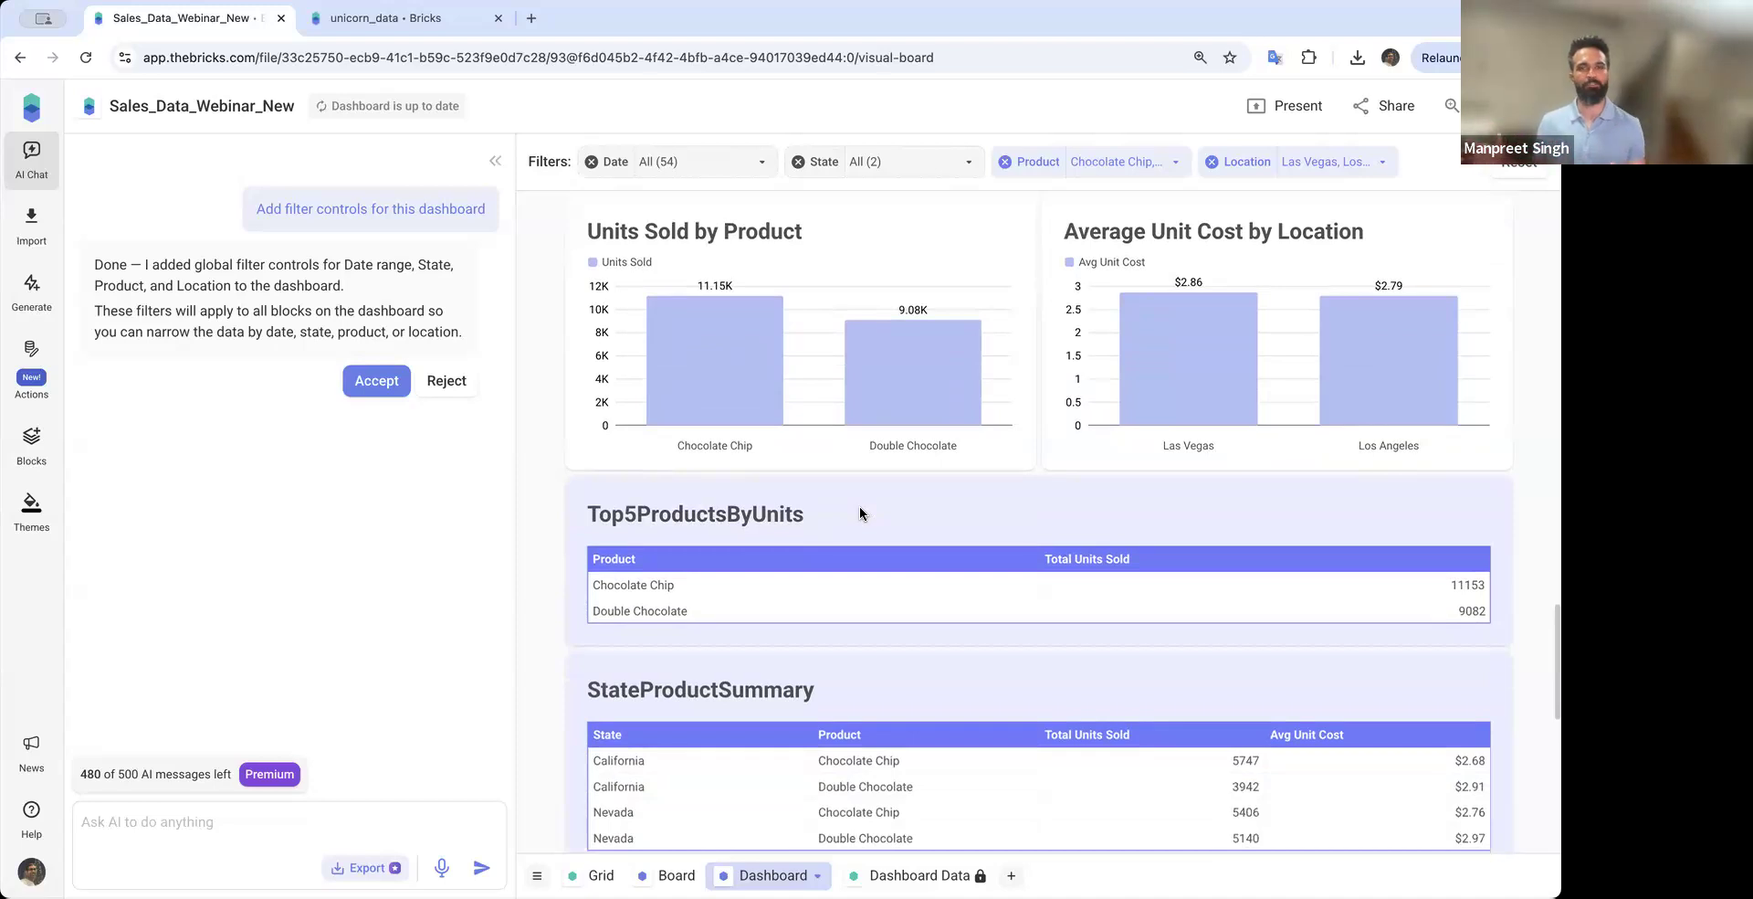
# Reset the Dashboard filters to include all dates, states, products, and locations
pyautogui.scroll(1, 916, 356)
pyautogui.moveTo(916, 356)
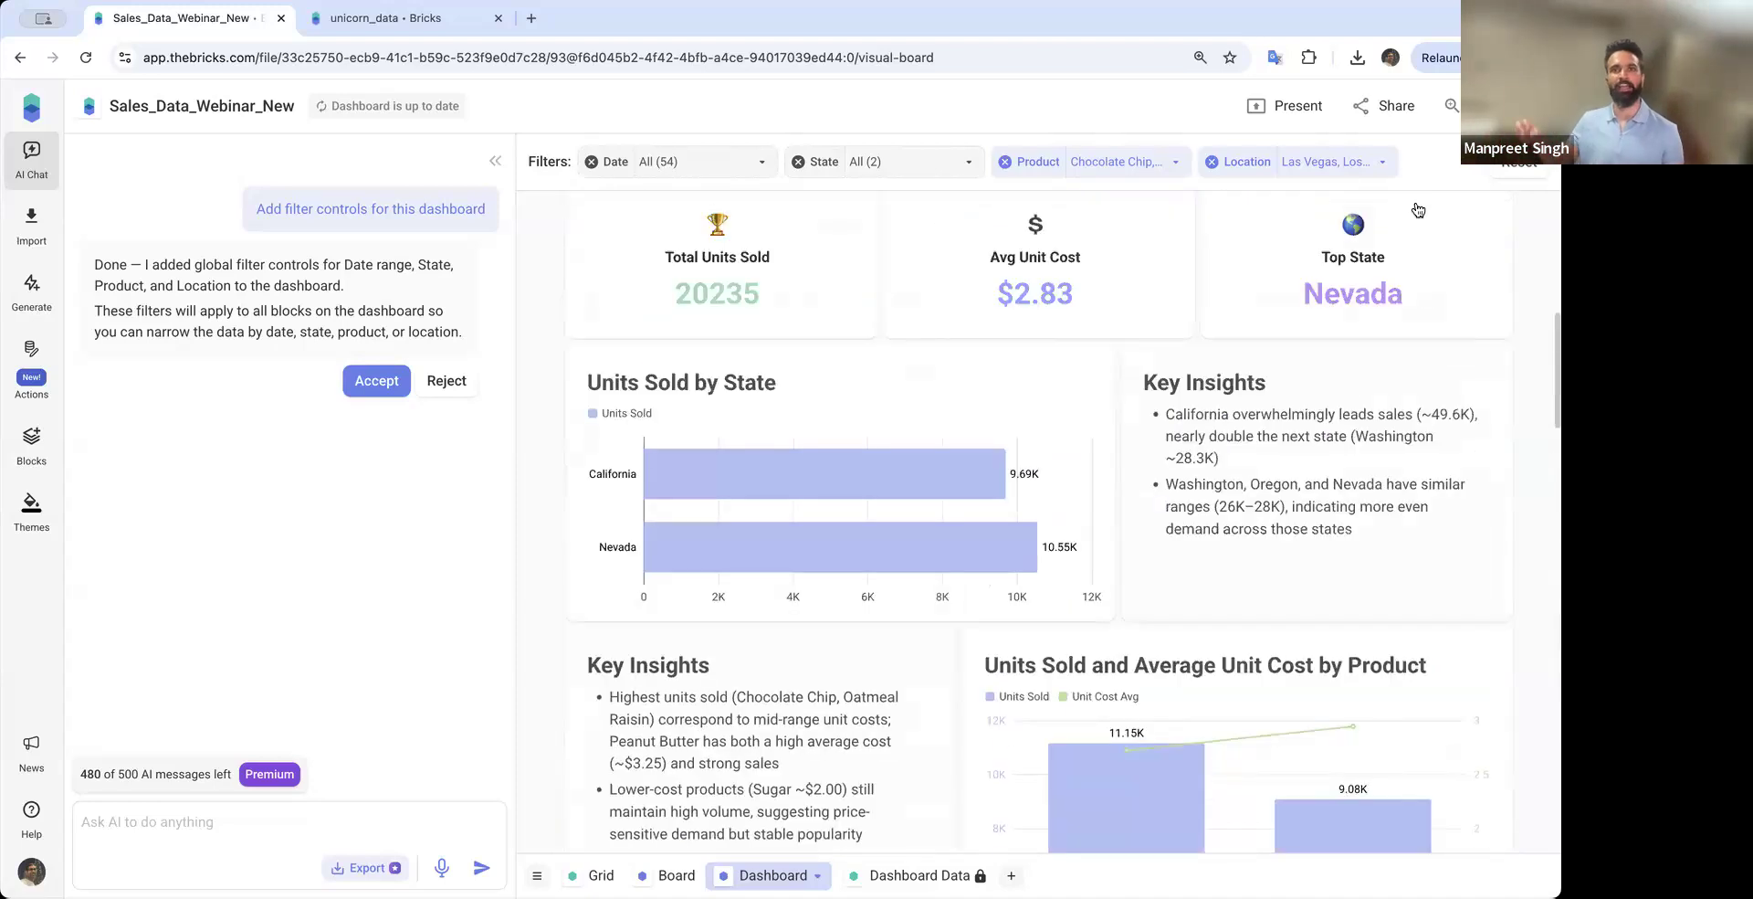
pyautogui.scroll(3, 1081, 481)
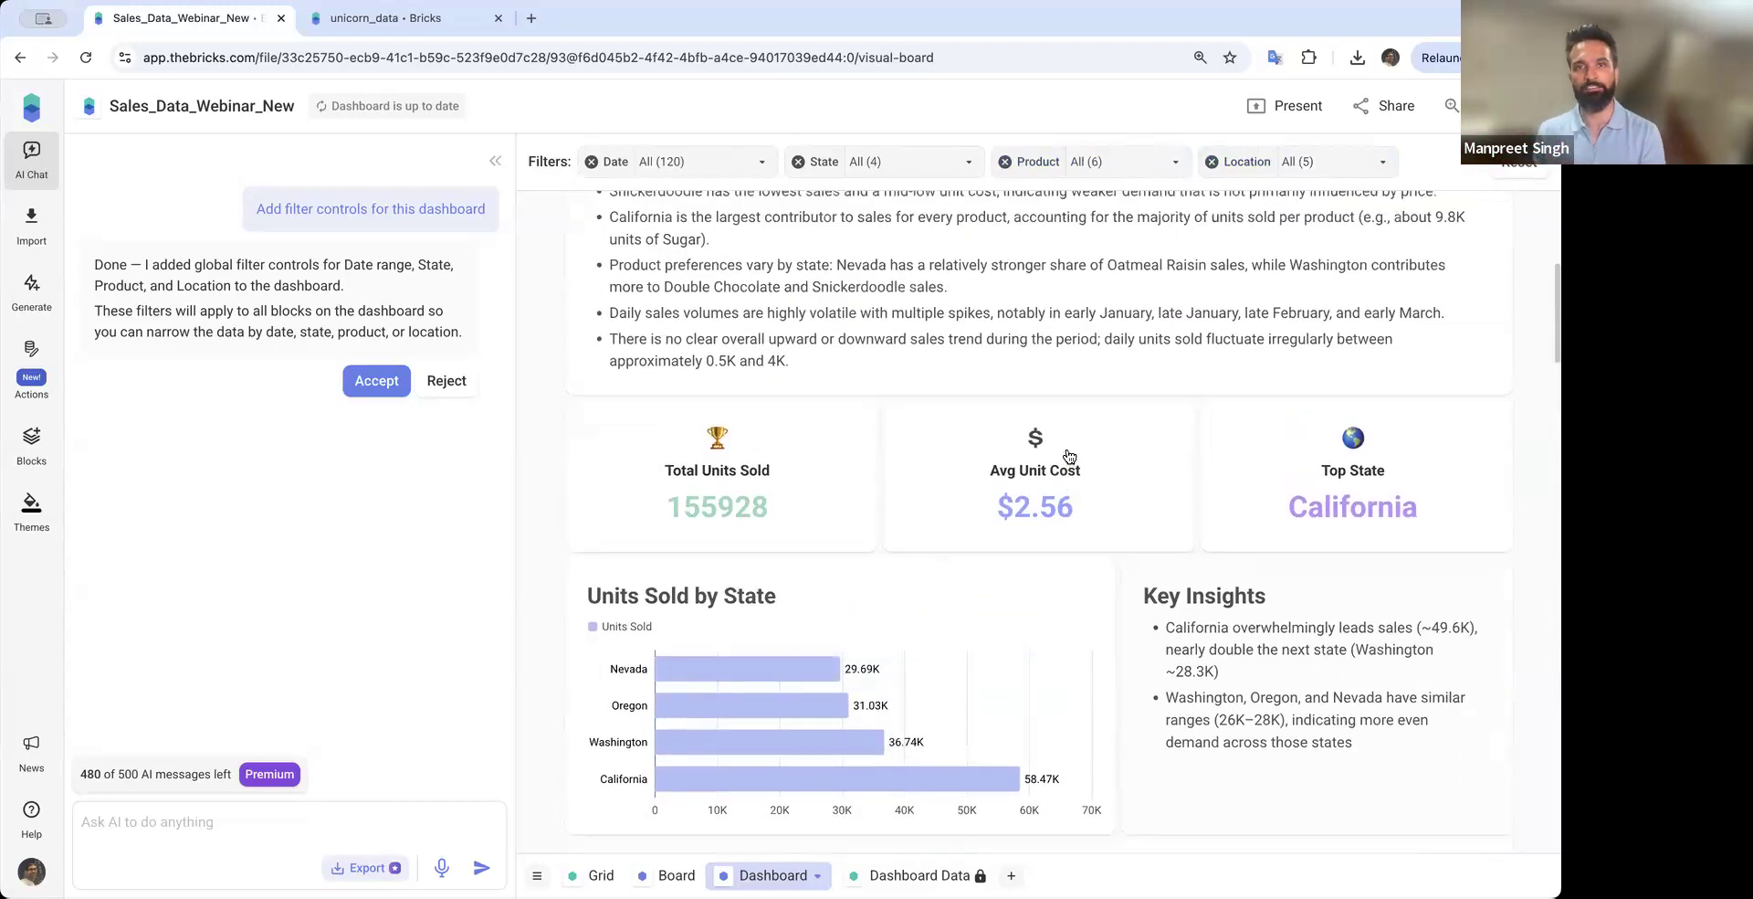
pyautogui.scroll(6, 1076, 313)
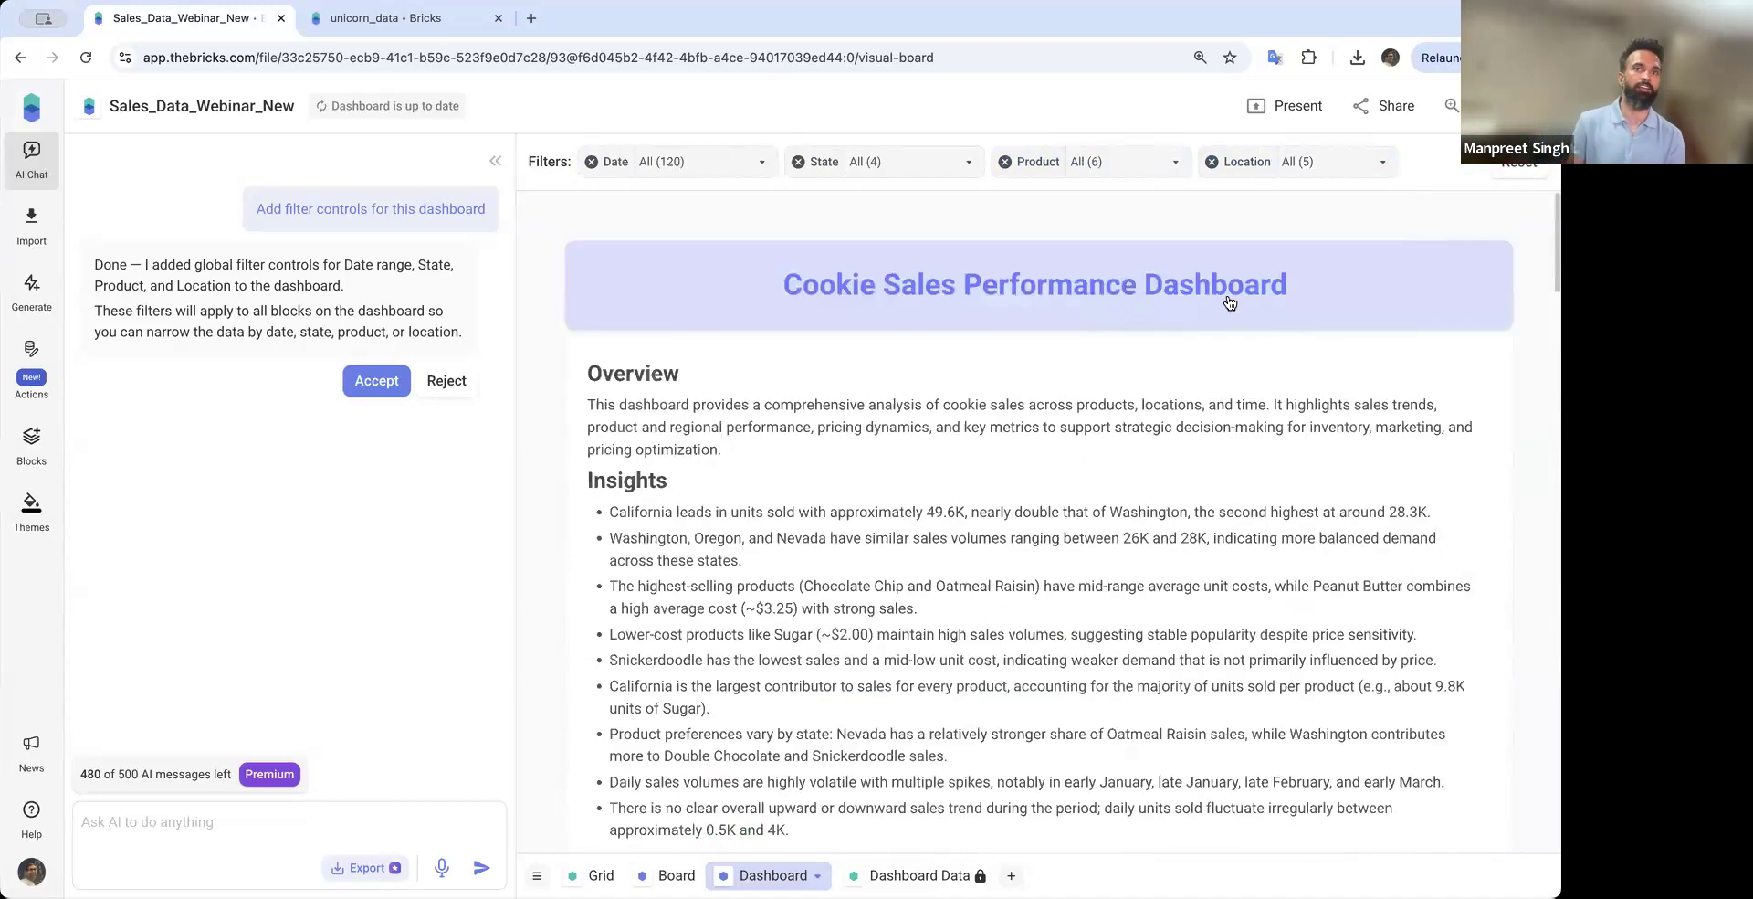
# Narrow the Cookie Sales Performance Dashboard title block and add an image block with the Bricks logo beside it
pyautogui.click(1500, 274)
pyautogui.click(1503, 279)
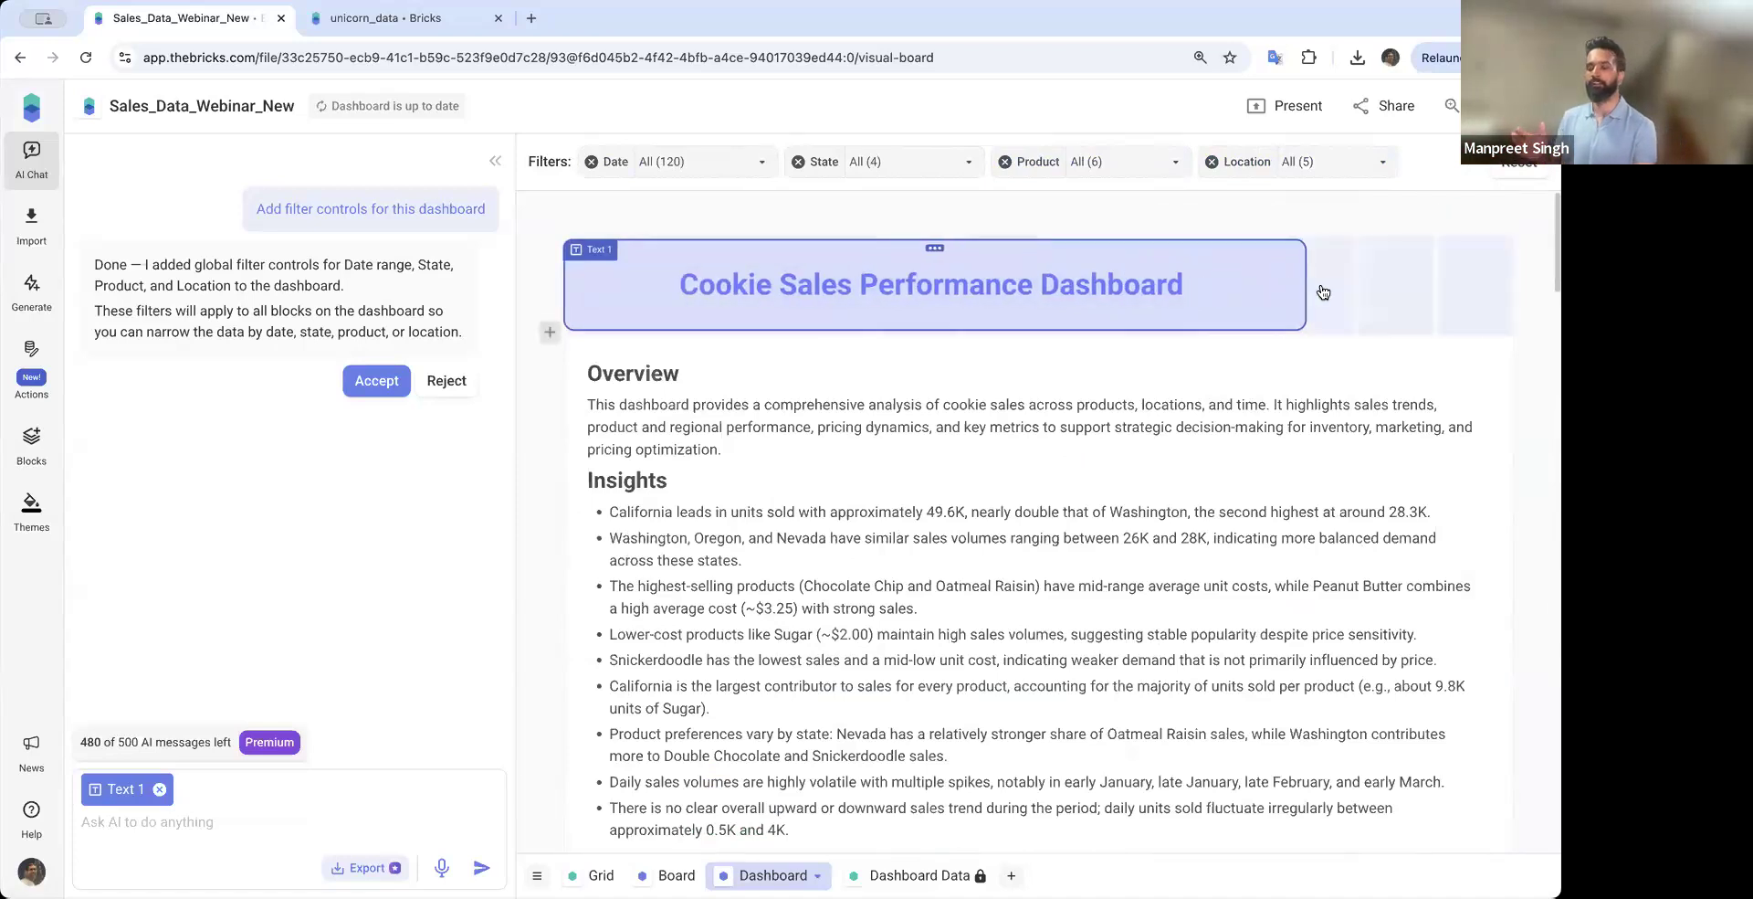
pyautogui.click(1336, 218)
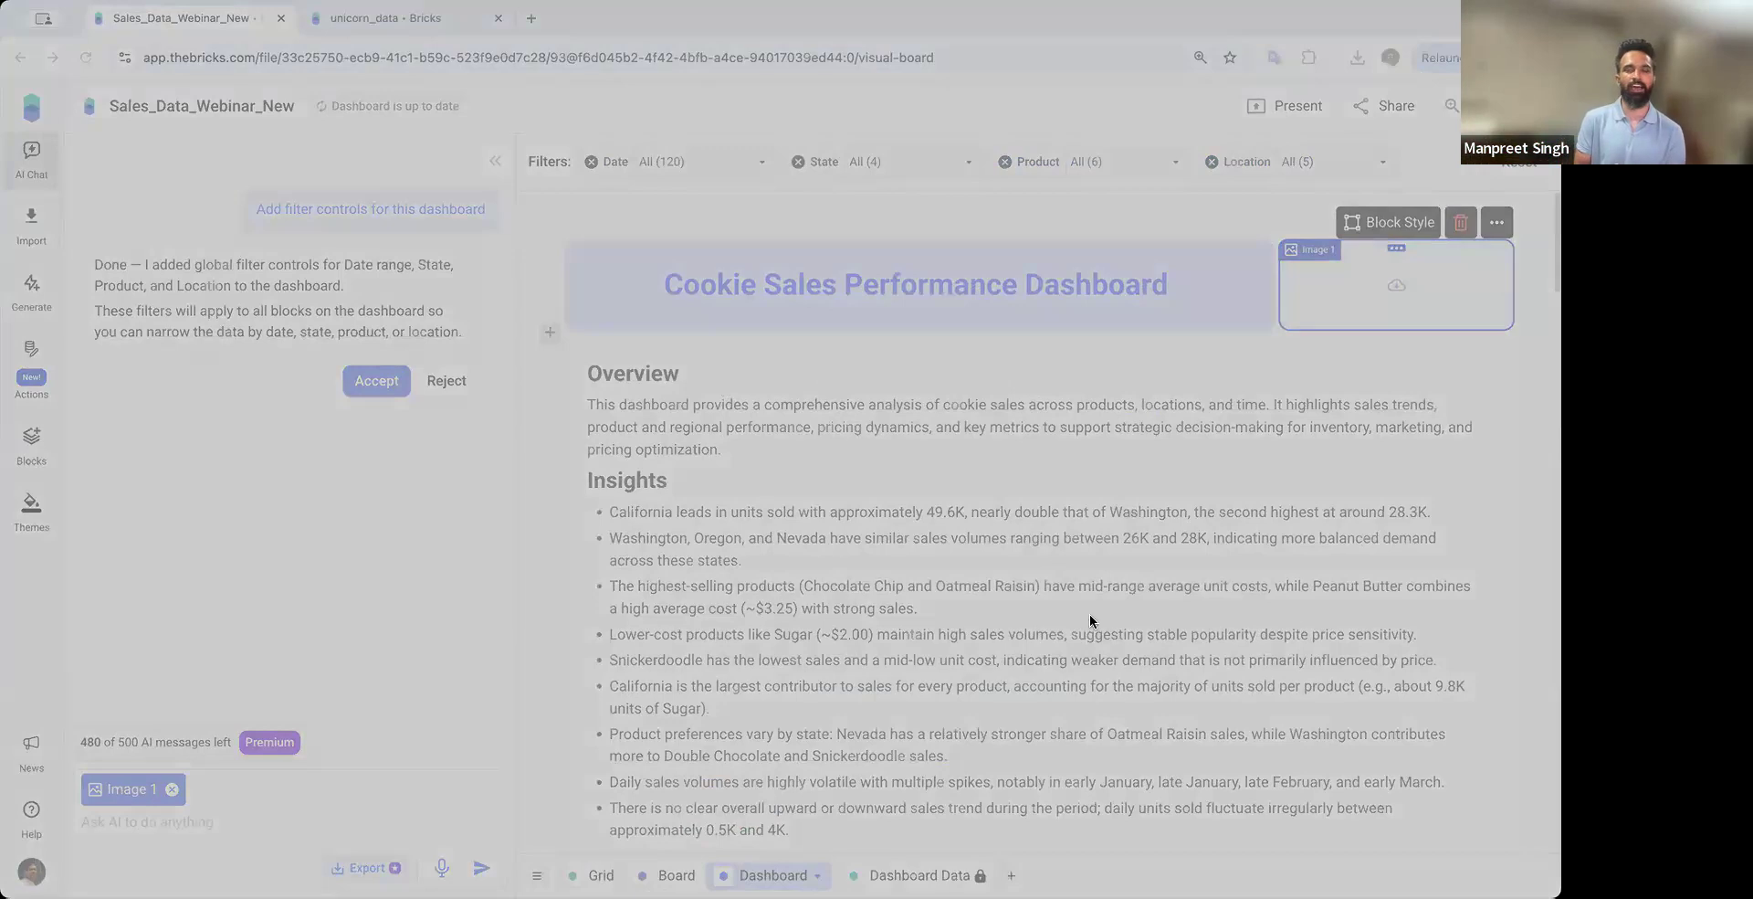
pyautogui.scroll(-1, 1121, 367)
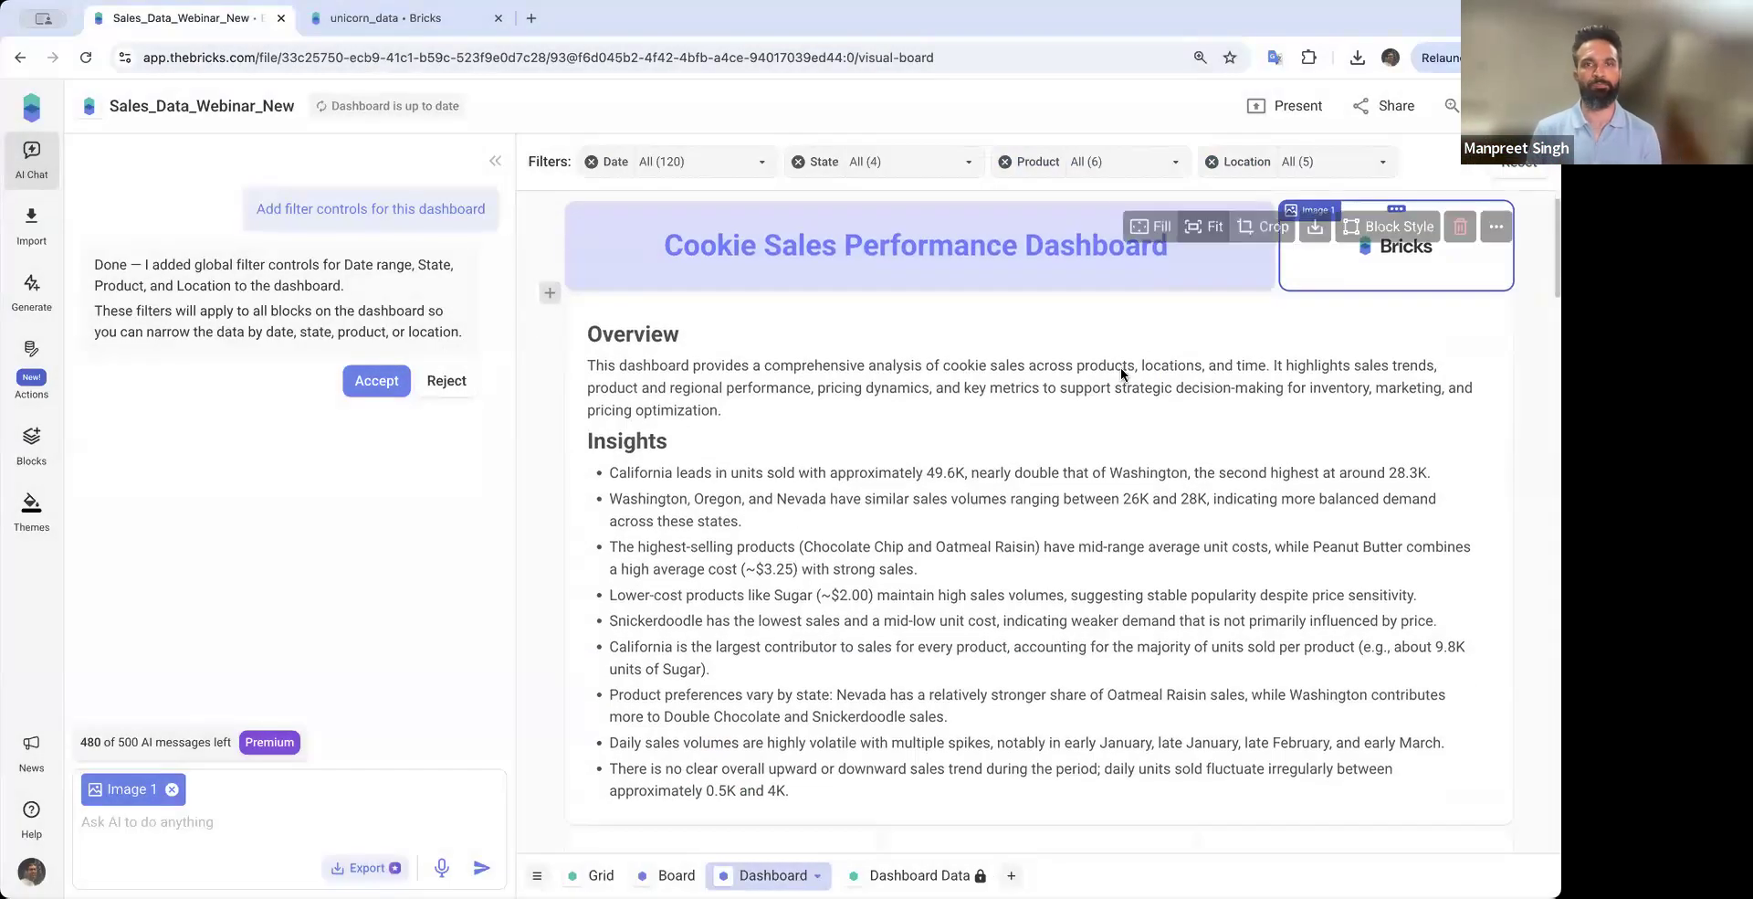
# Set the background color of the Overview and Insights text block to light gray
pyautogui.click(1152, 315)
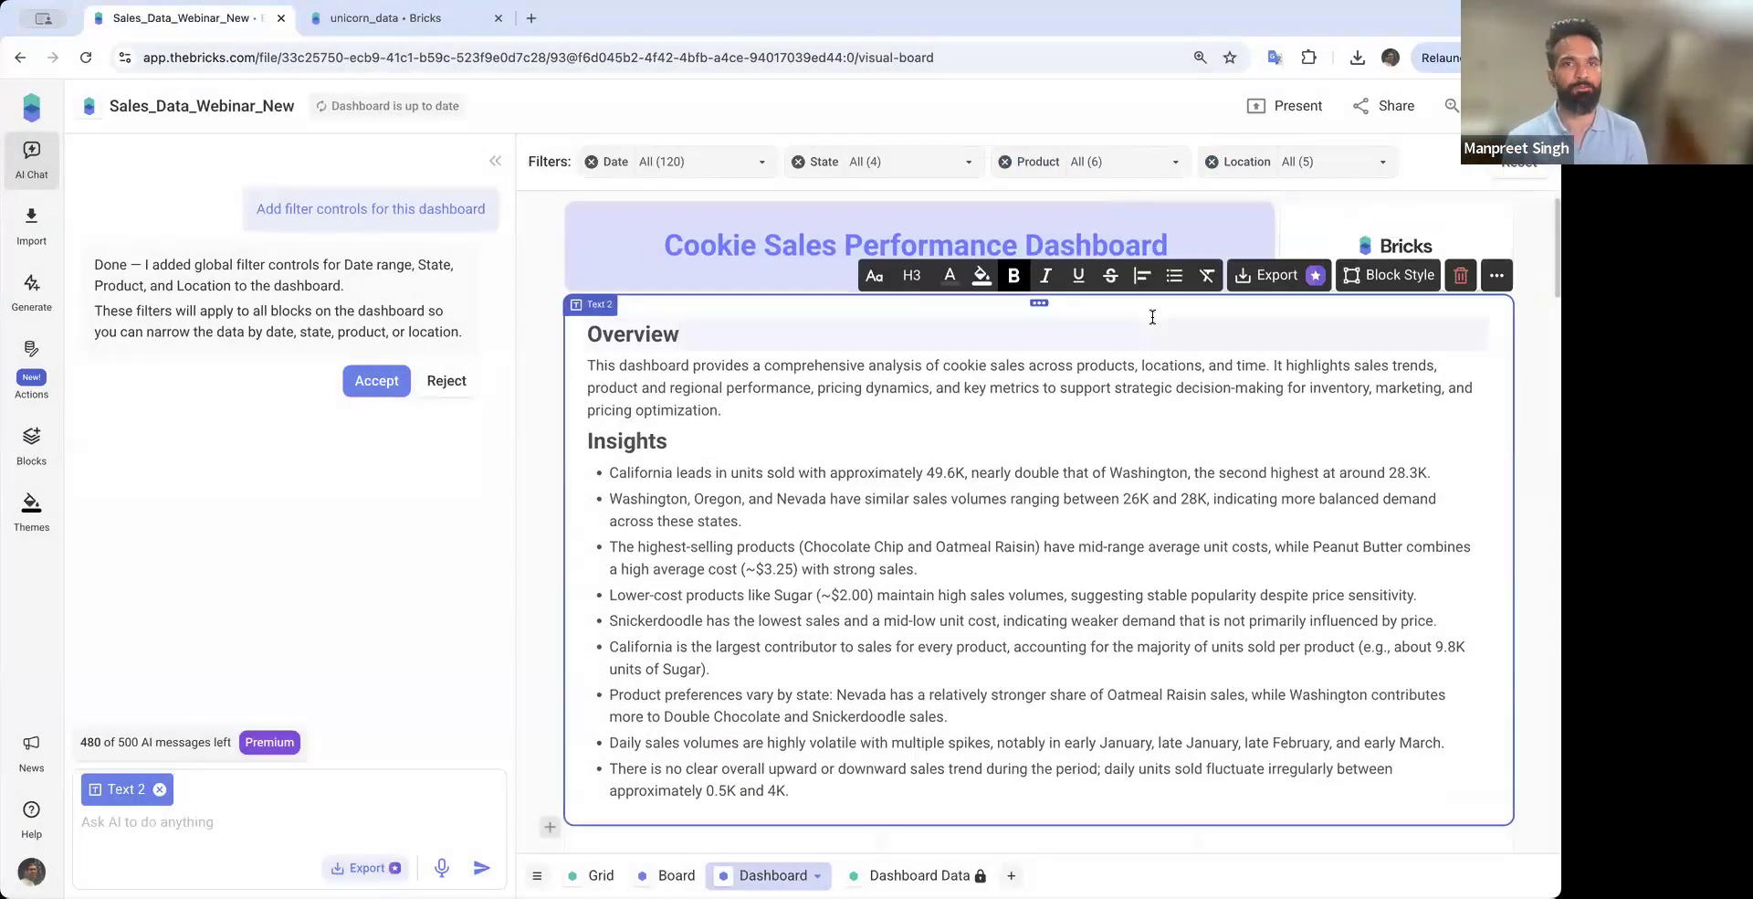
pyautogui.click(1390, 275)
pyautogui.click(1376, 351)
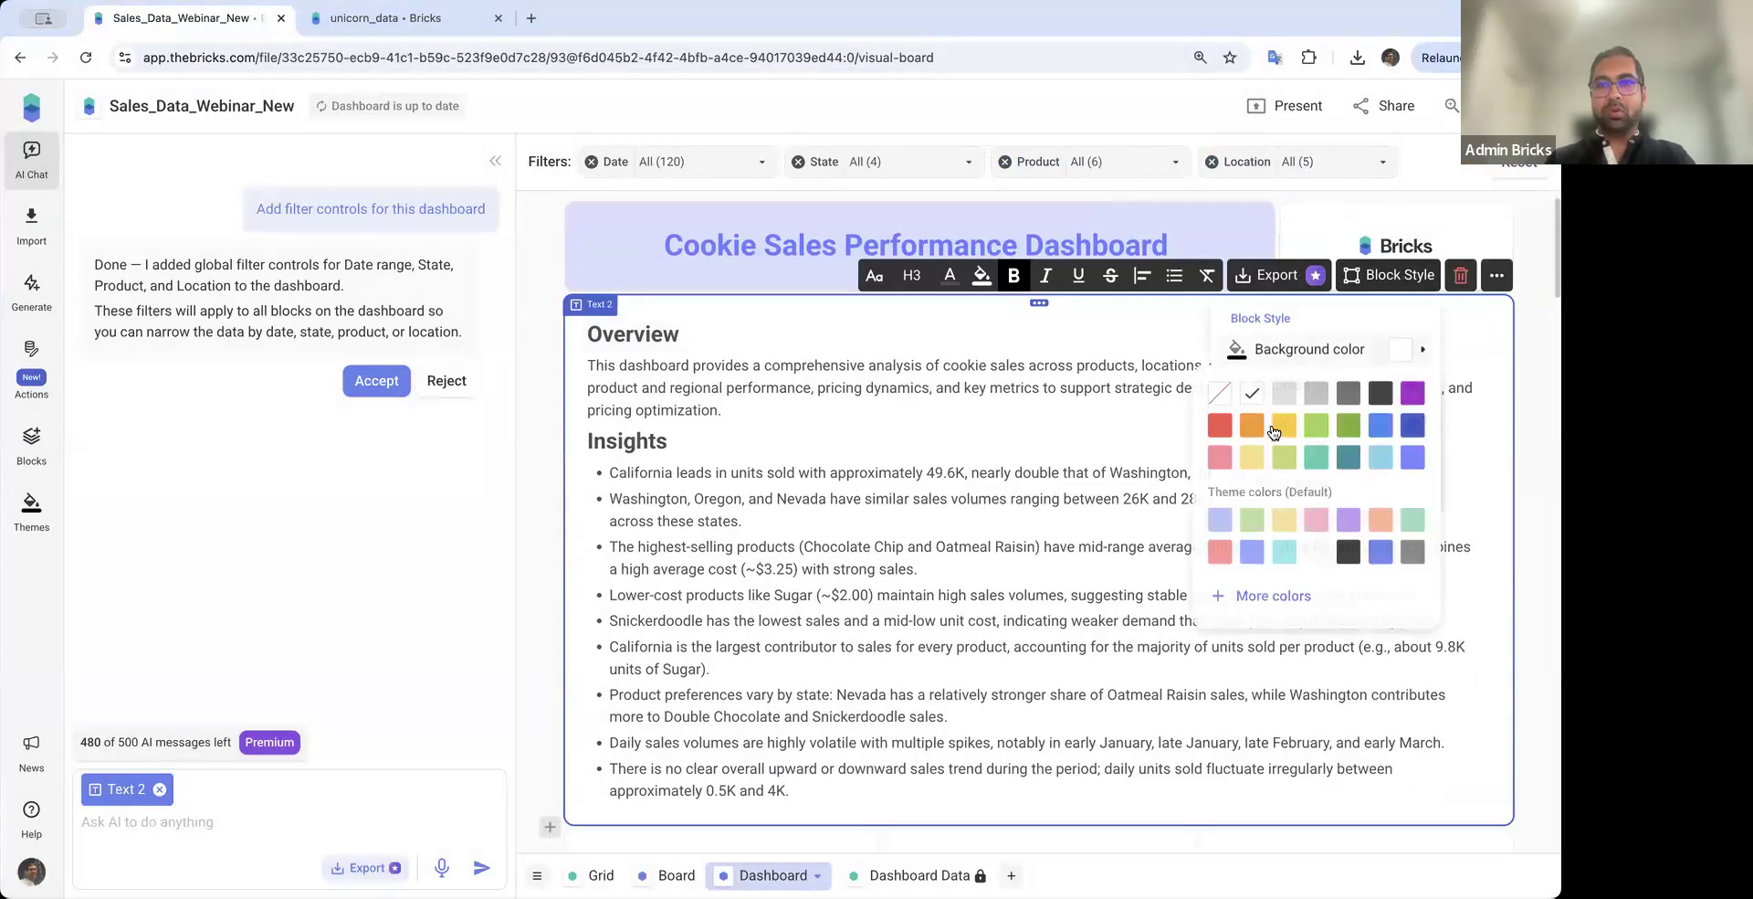
pyautogui.click(1284, 393)
pyautogui.click(535, 405)
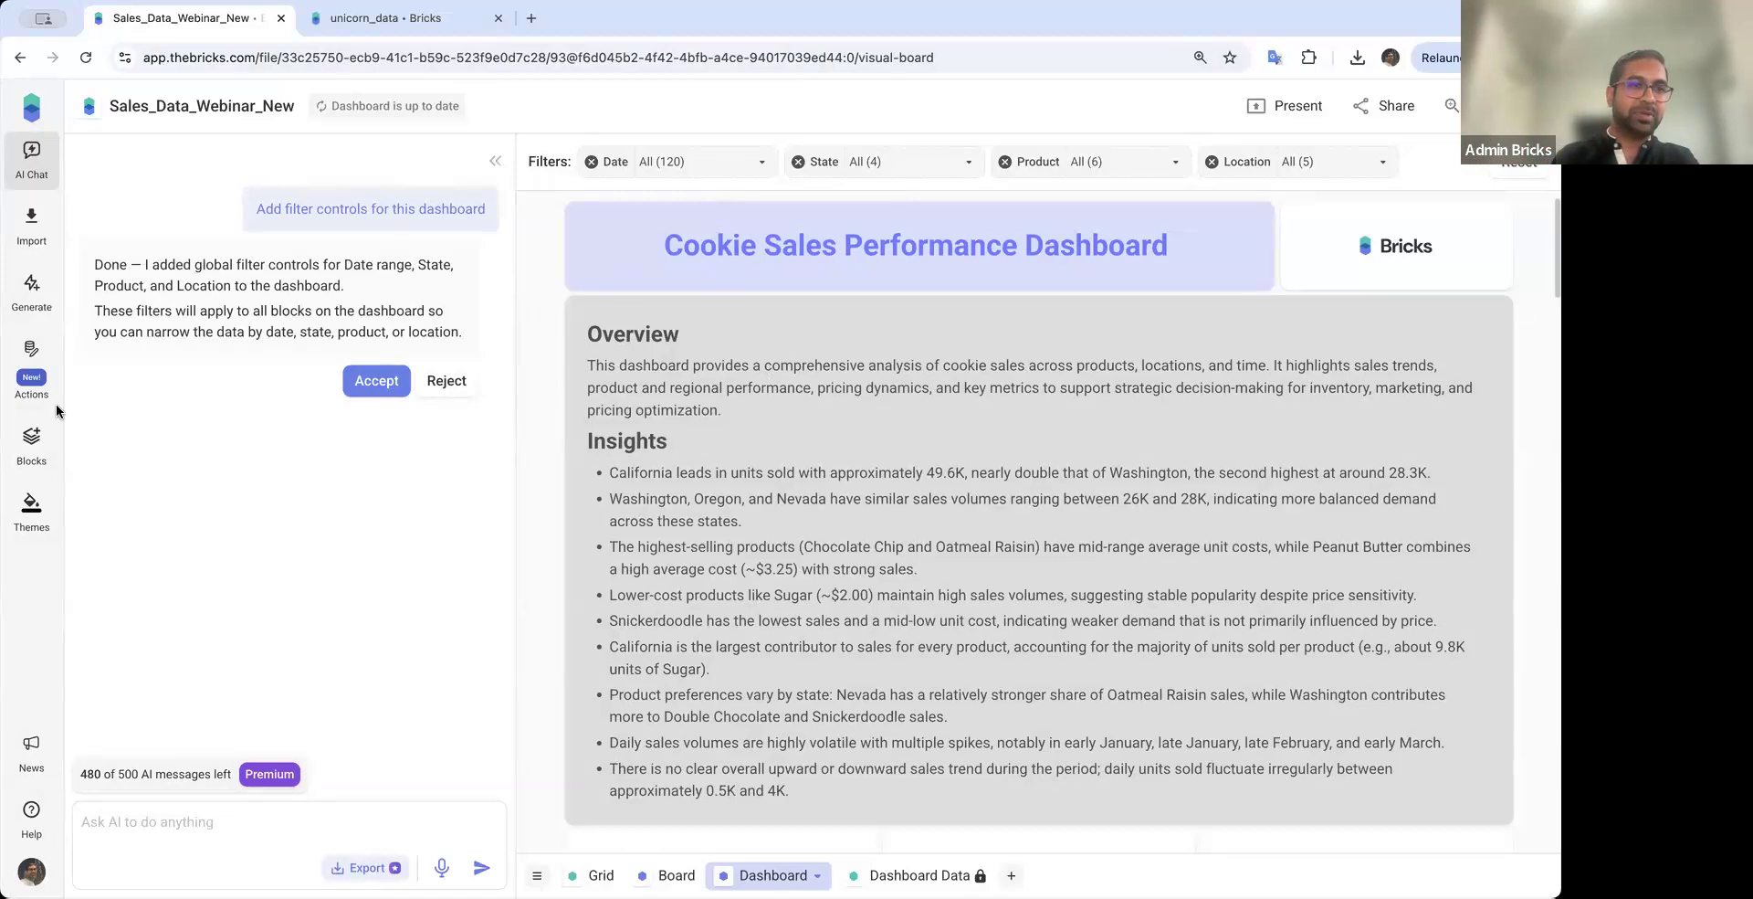
# Examine the columns and rows of Table_01 in the Grid, and return to the Dashboard's headline figures
pyautogui.click(29, 369)
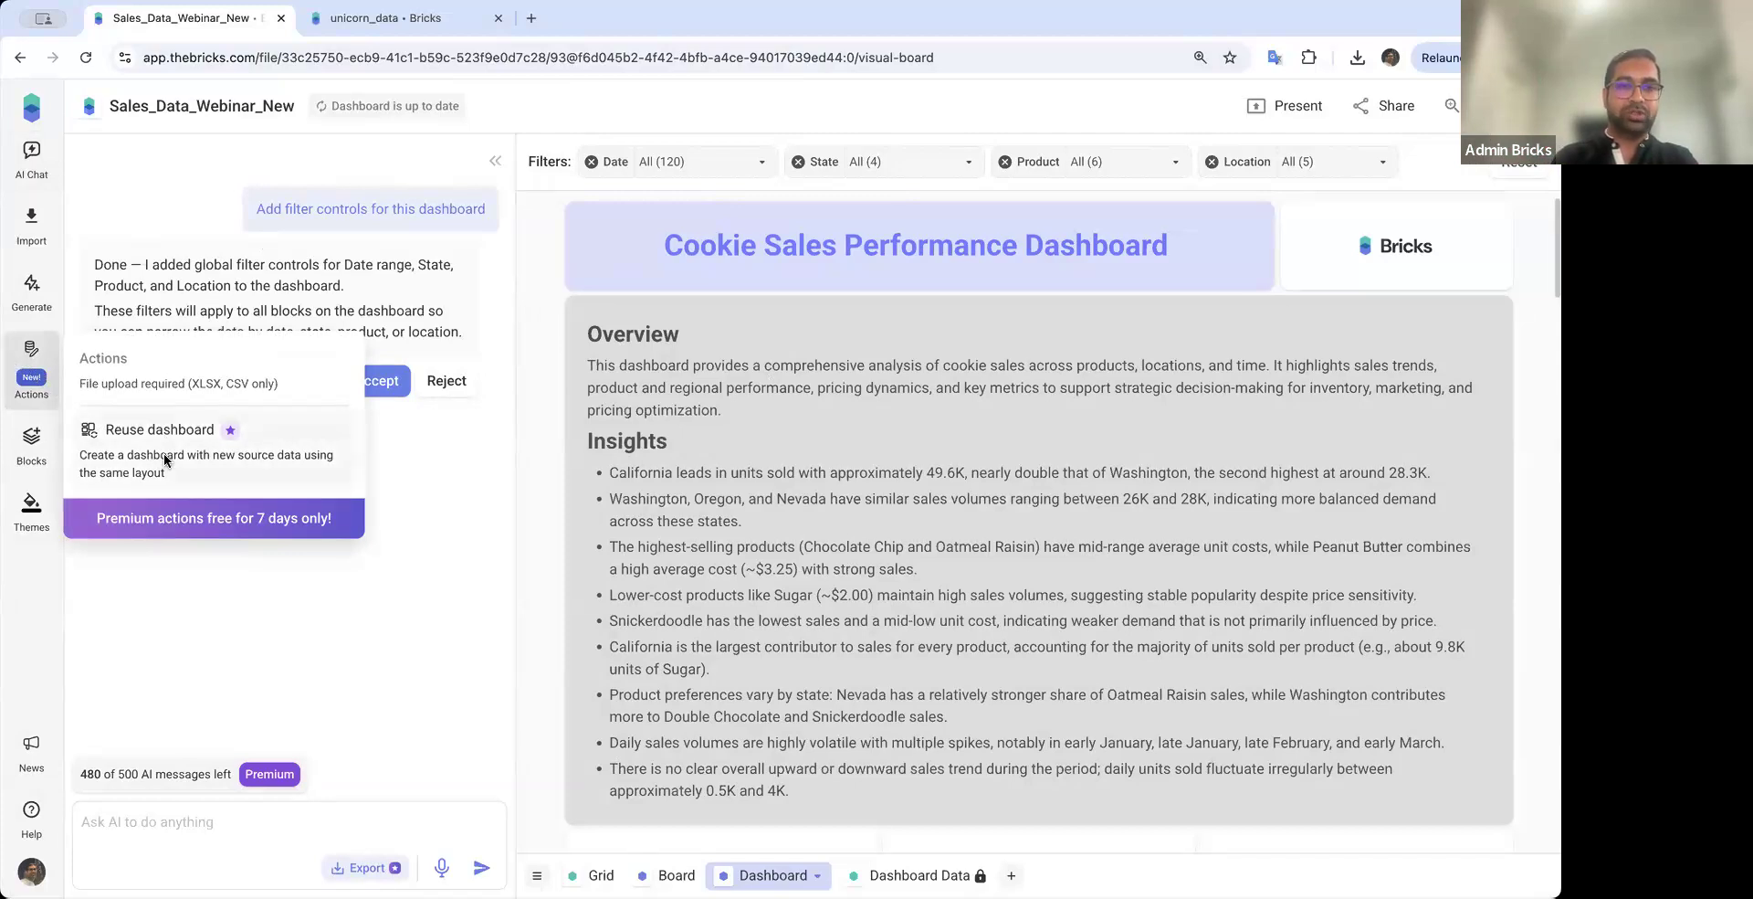
pyautogui.click(720, 520)
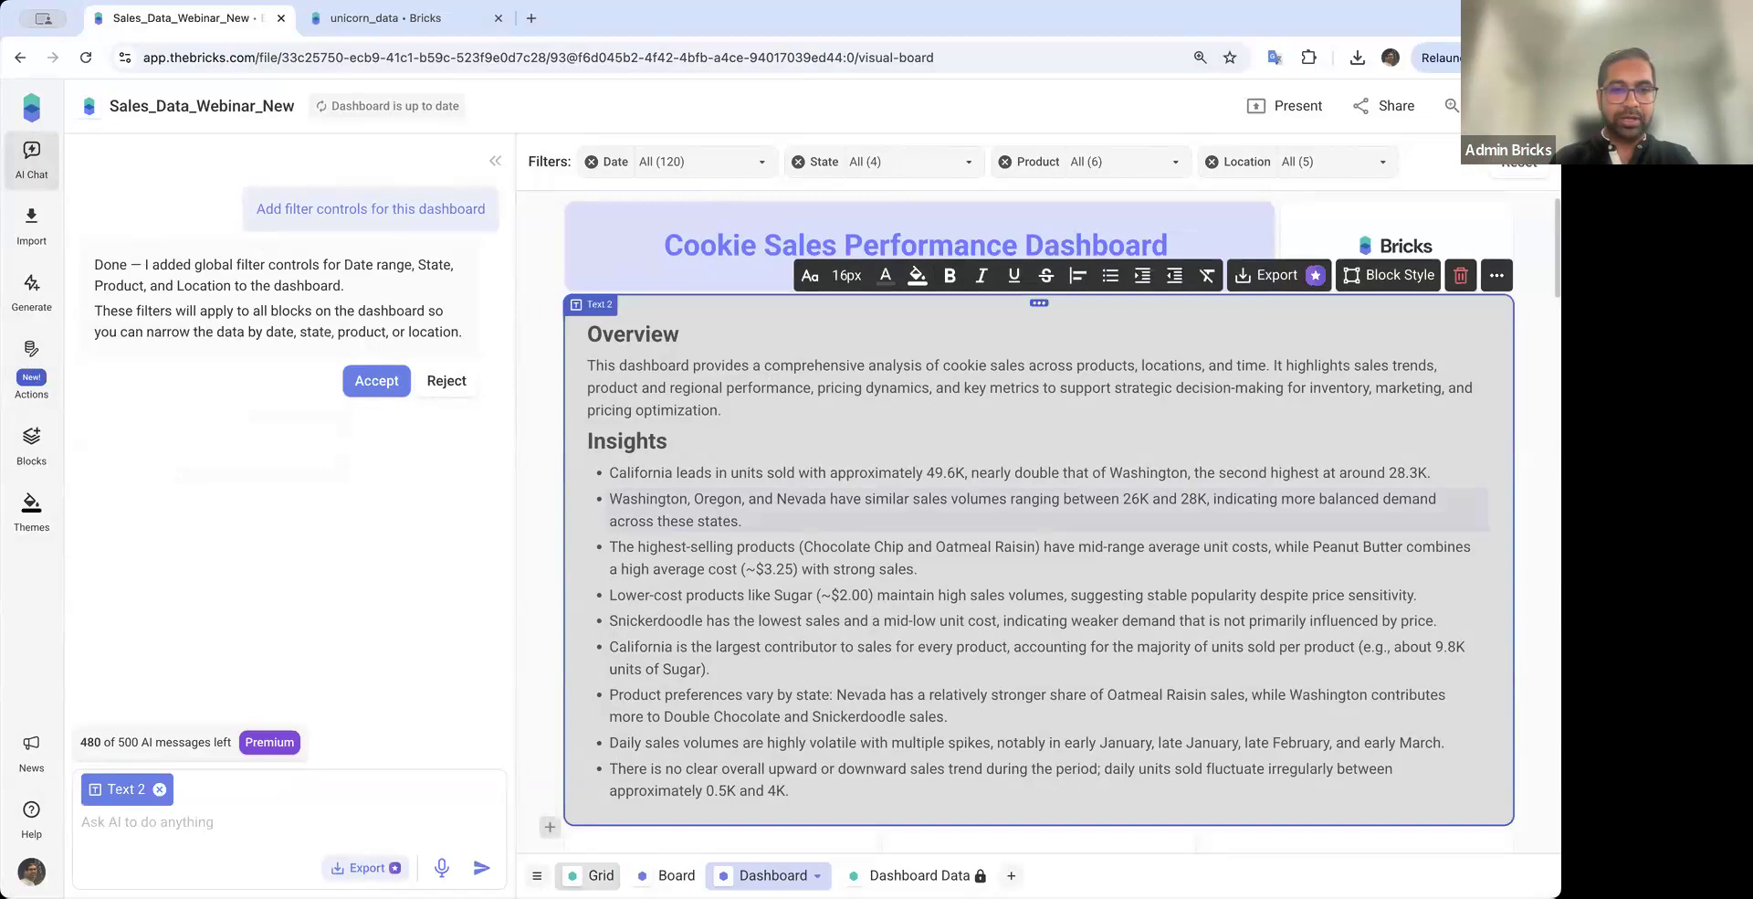
pyautogui.click(589, 876)
pyautogui.click(948, 363)
pyautogui.scroll(1, 948, 363)
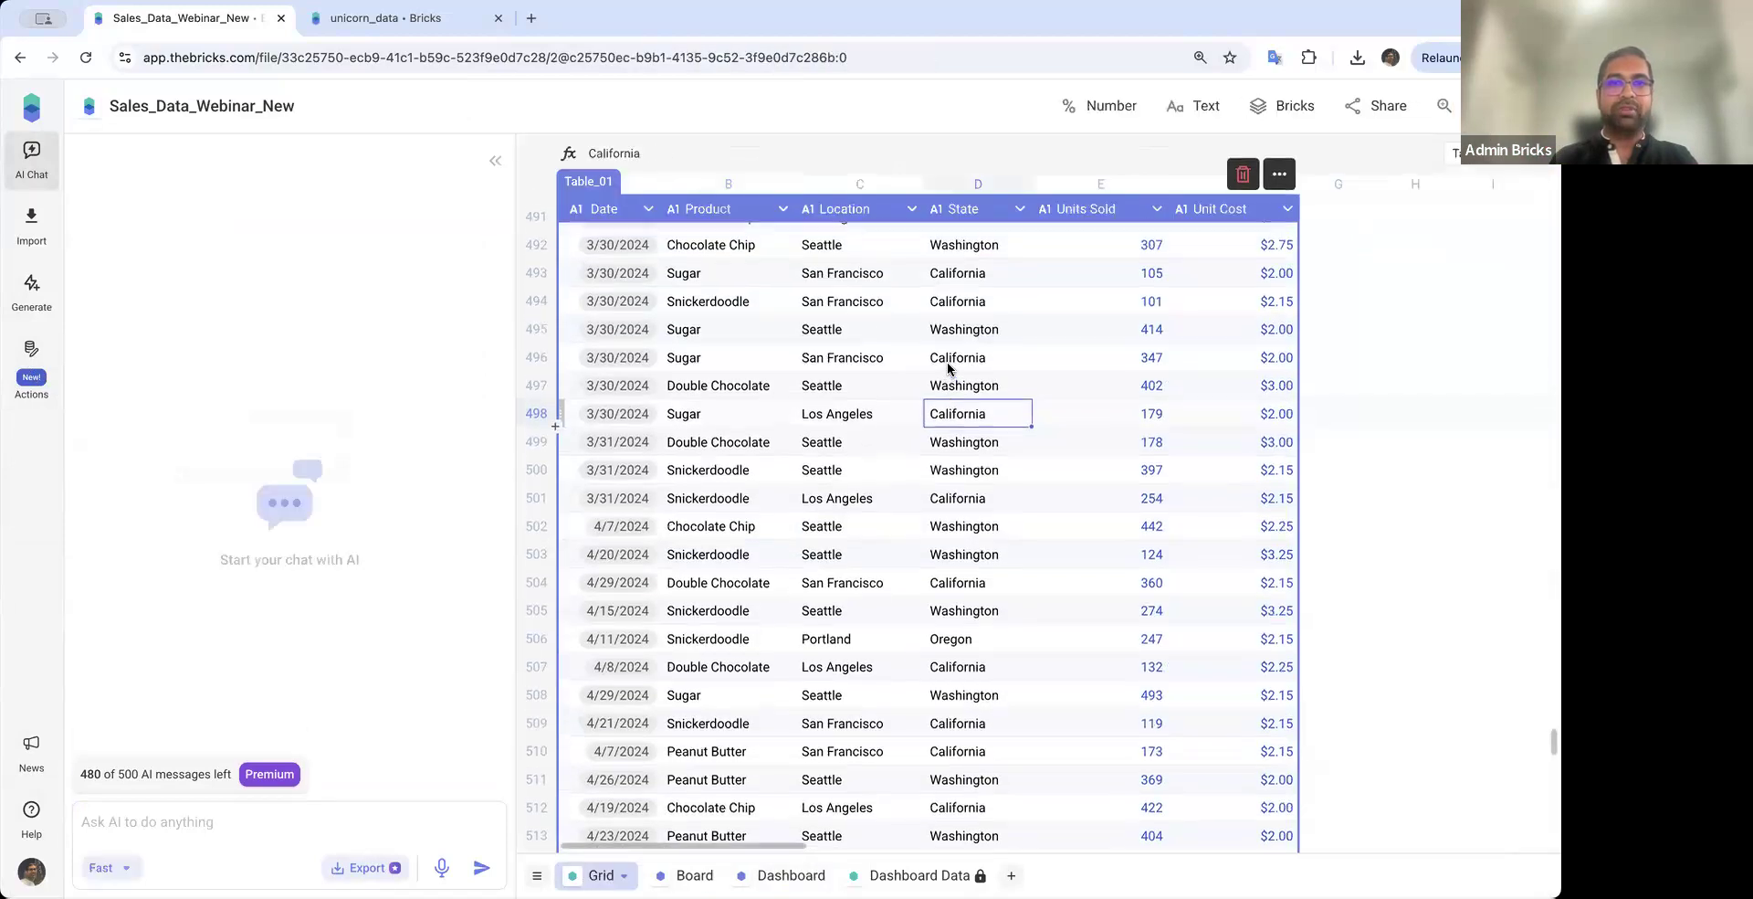
pyautogui.scroll(1, 948, 368)
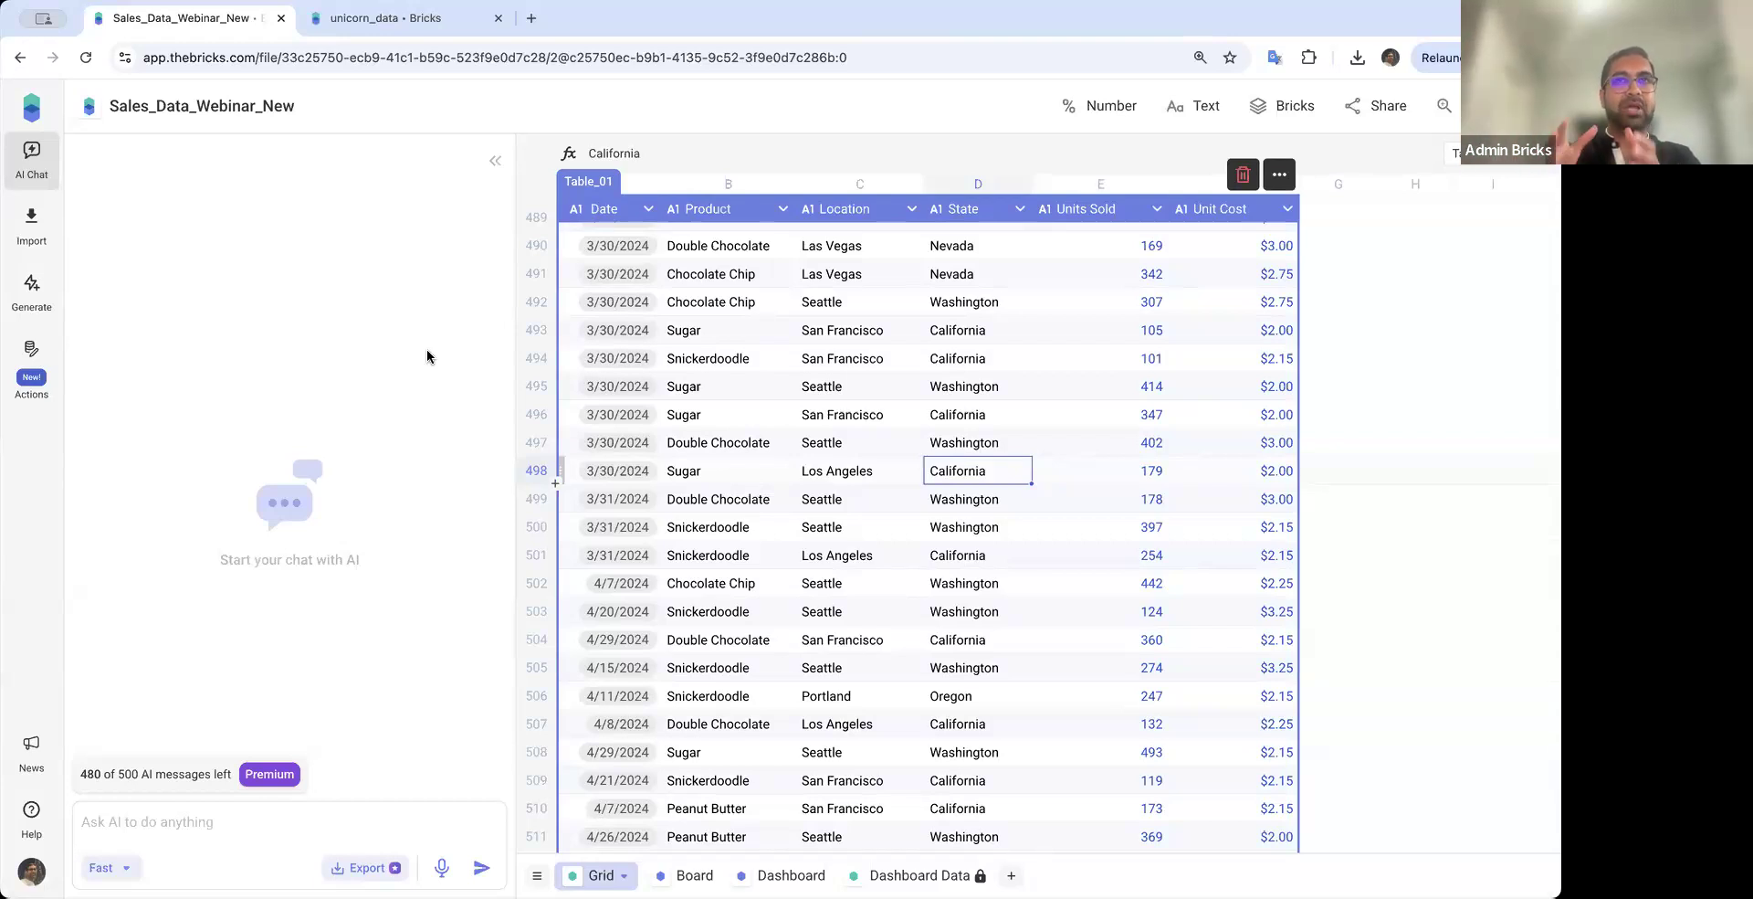
pyautogui.click(788, 875)
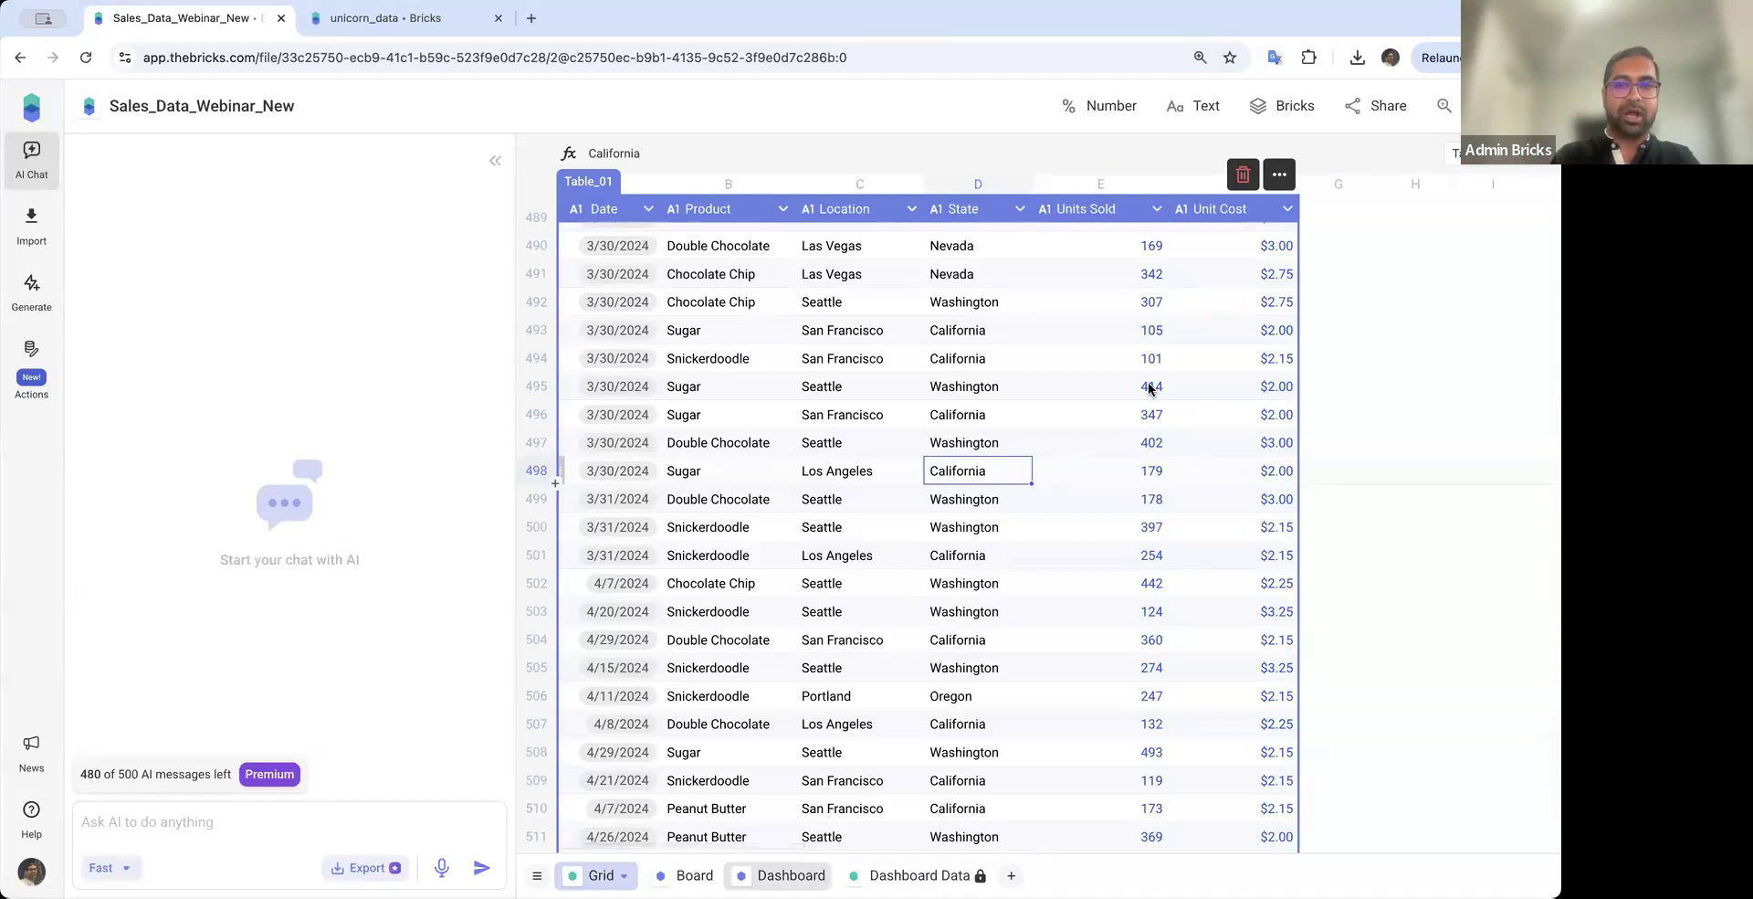
pyautogui.scroll(-3, 1066, 614)
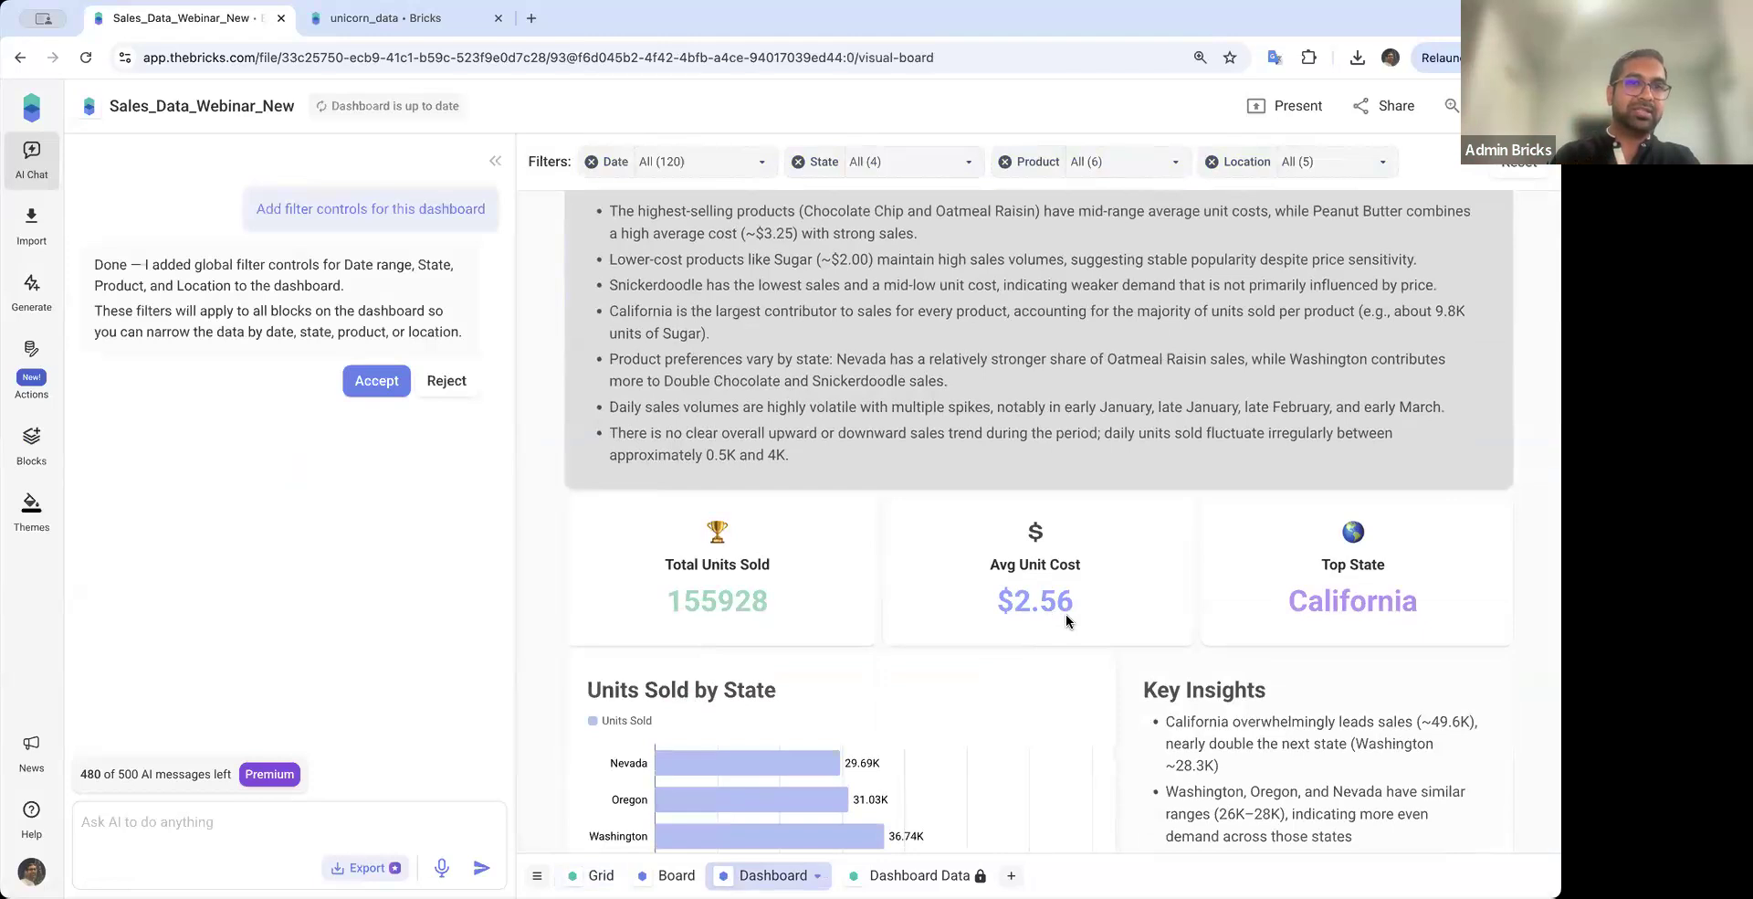
# Reuse the dashboard with a new source data file to generate a dashboard with the same layout
pyautogui.click(32, 360)
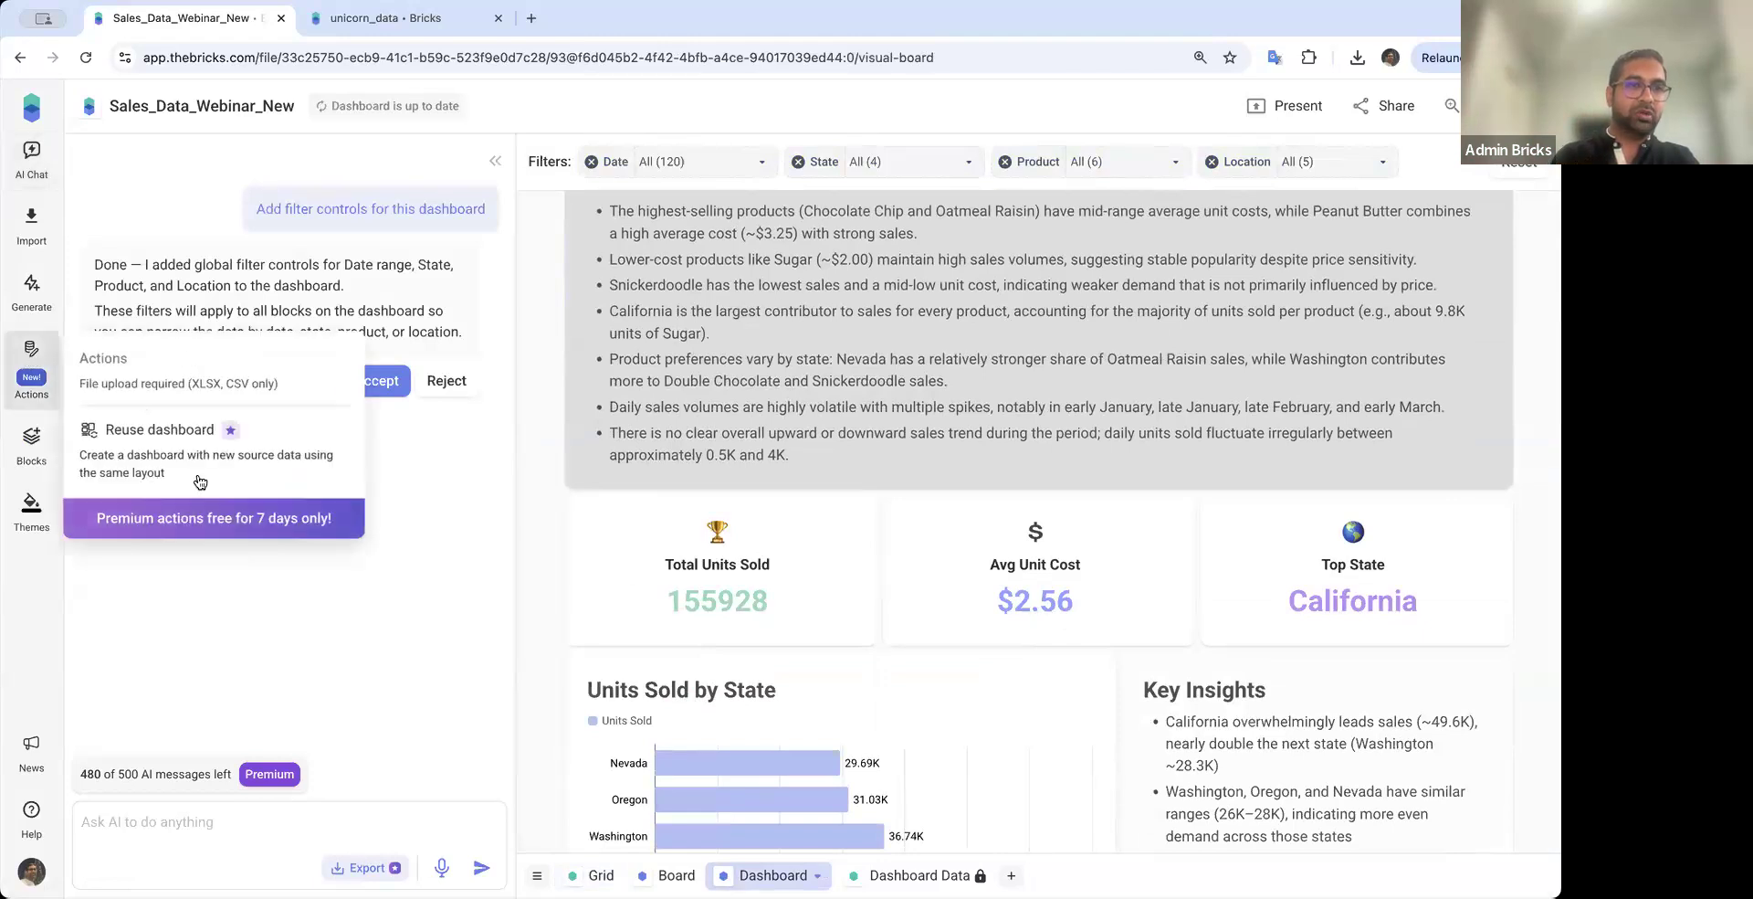
pyautogui.click(172, 451)
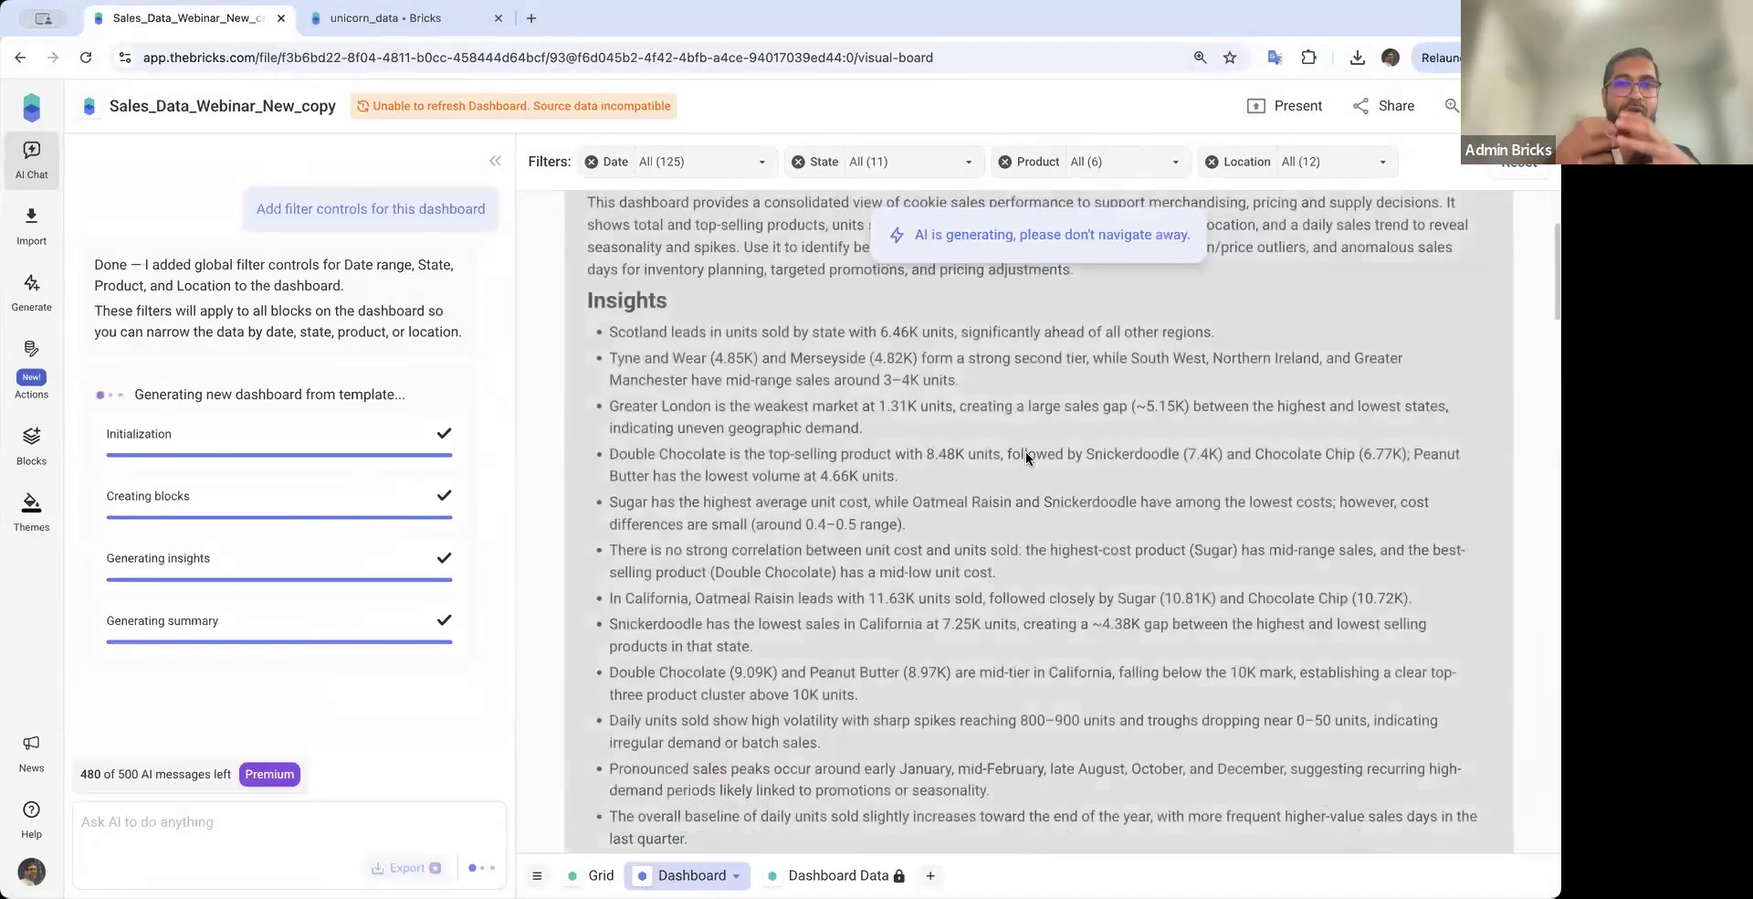
pyautogui.scroll(3, 1027, 432)
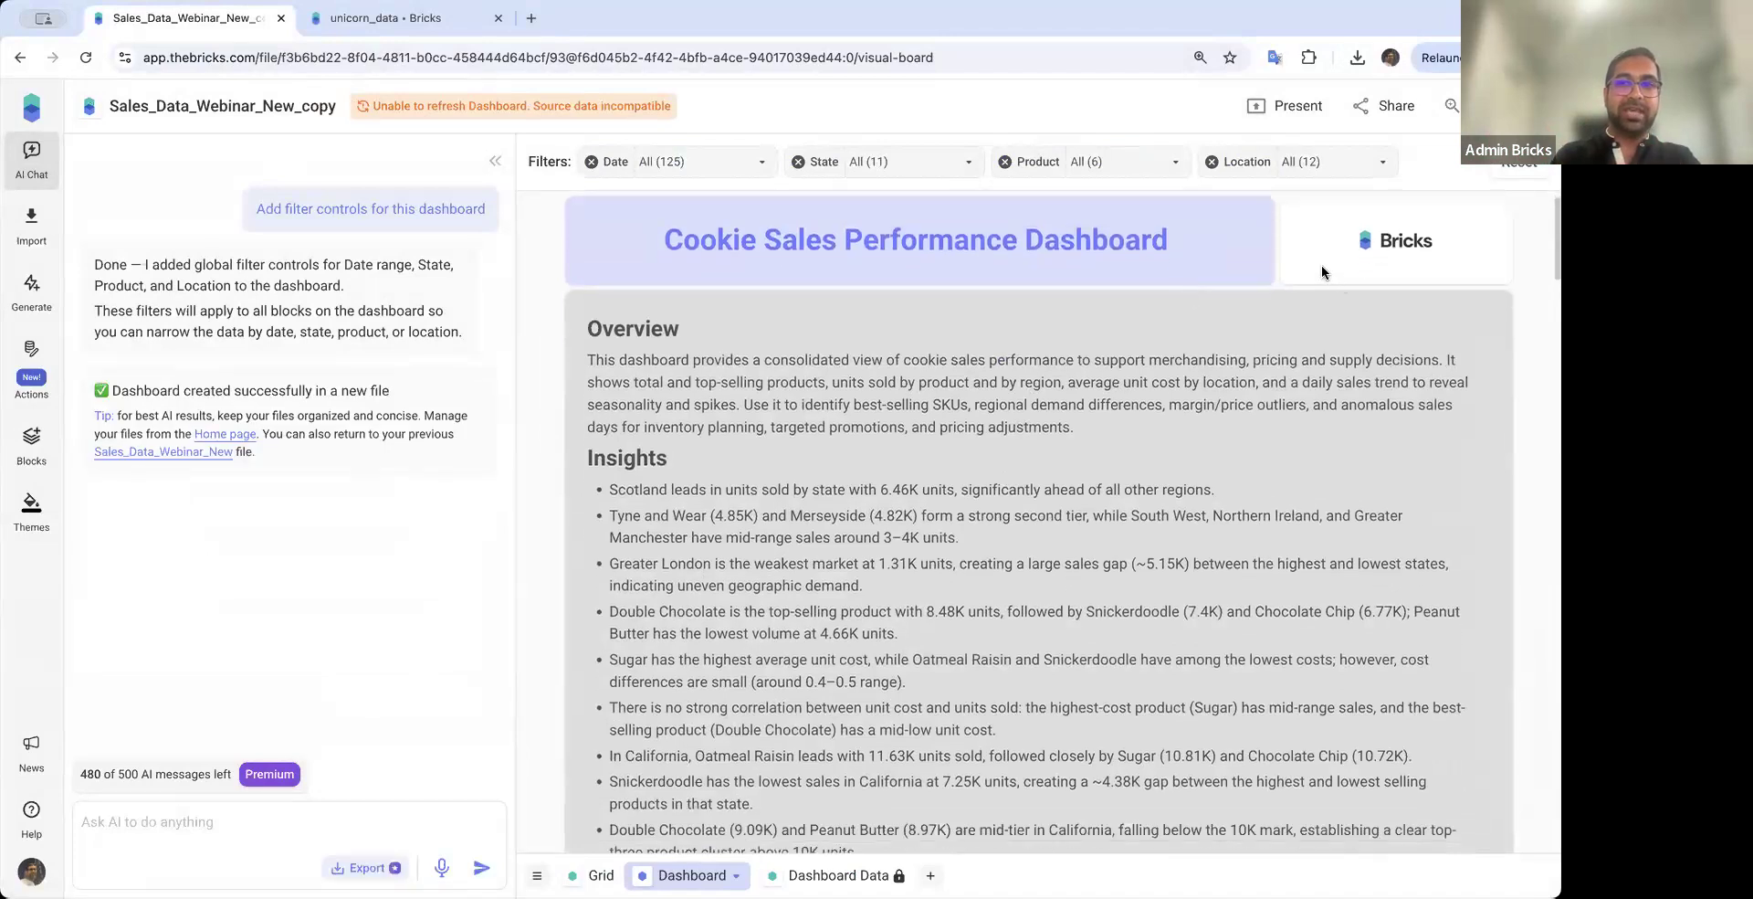
# Examine the Overview and Insights text and the Units Sold by State chart on the reused dashboard
pyautogui.click(1323, 265)
pyautogui.click(1143, 368)
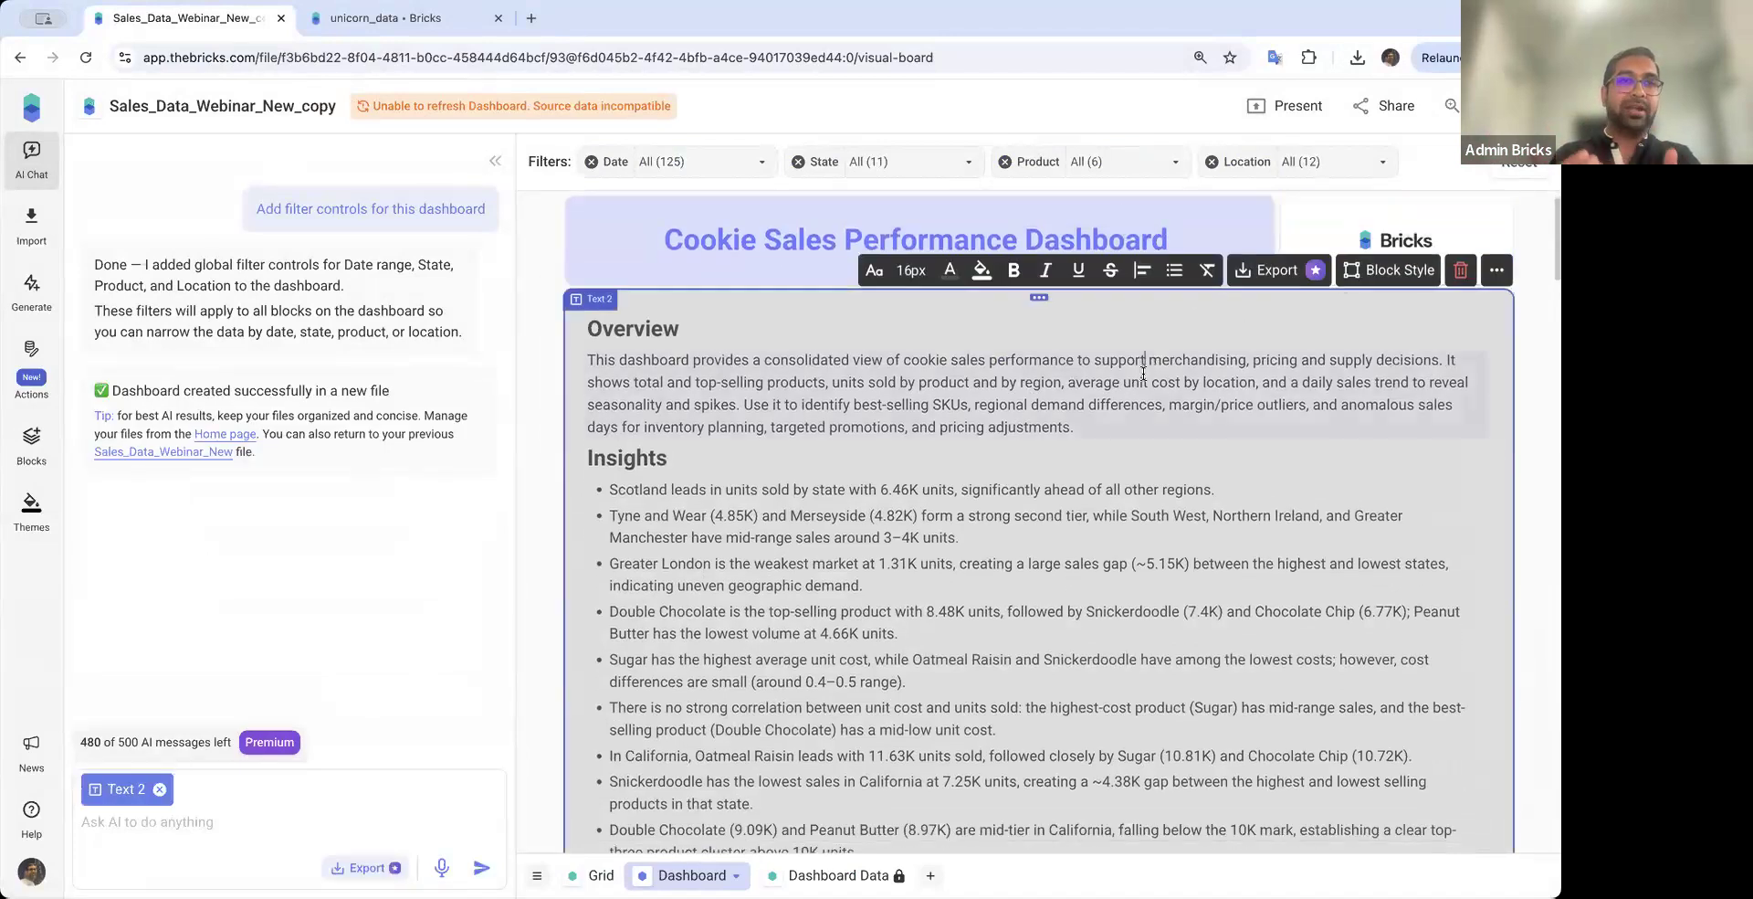
pyautogui.scroll(-2, 1050, 470)
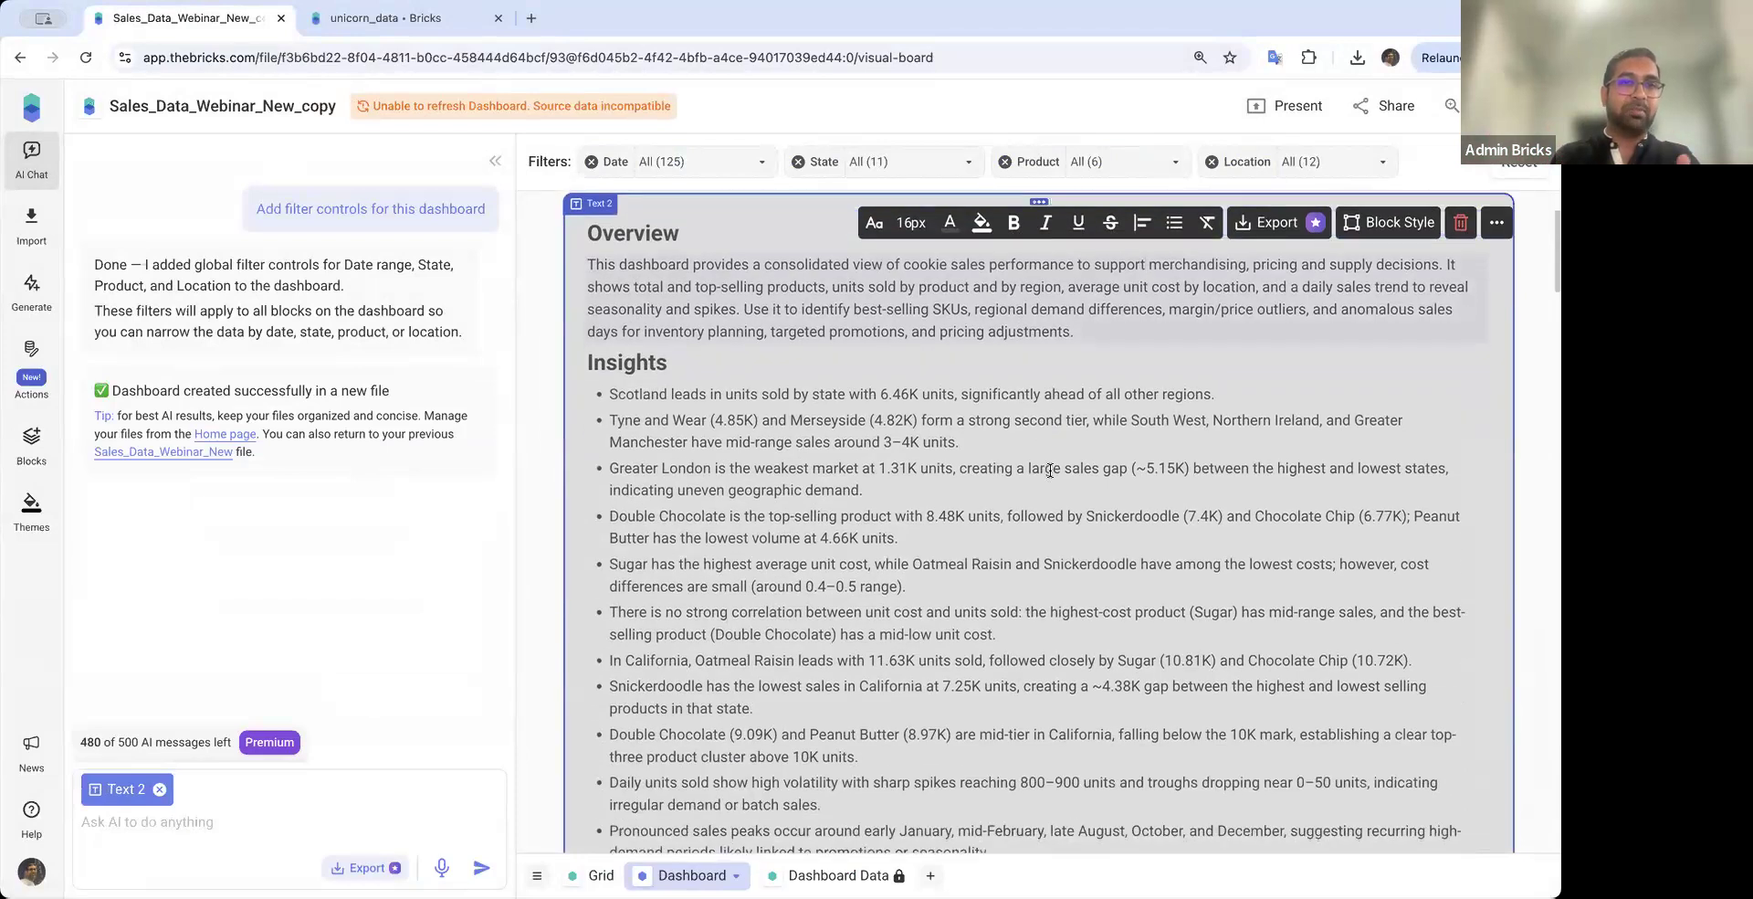
pyautogui.scroll(-14, 1050, 470)
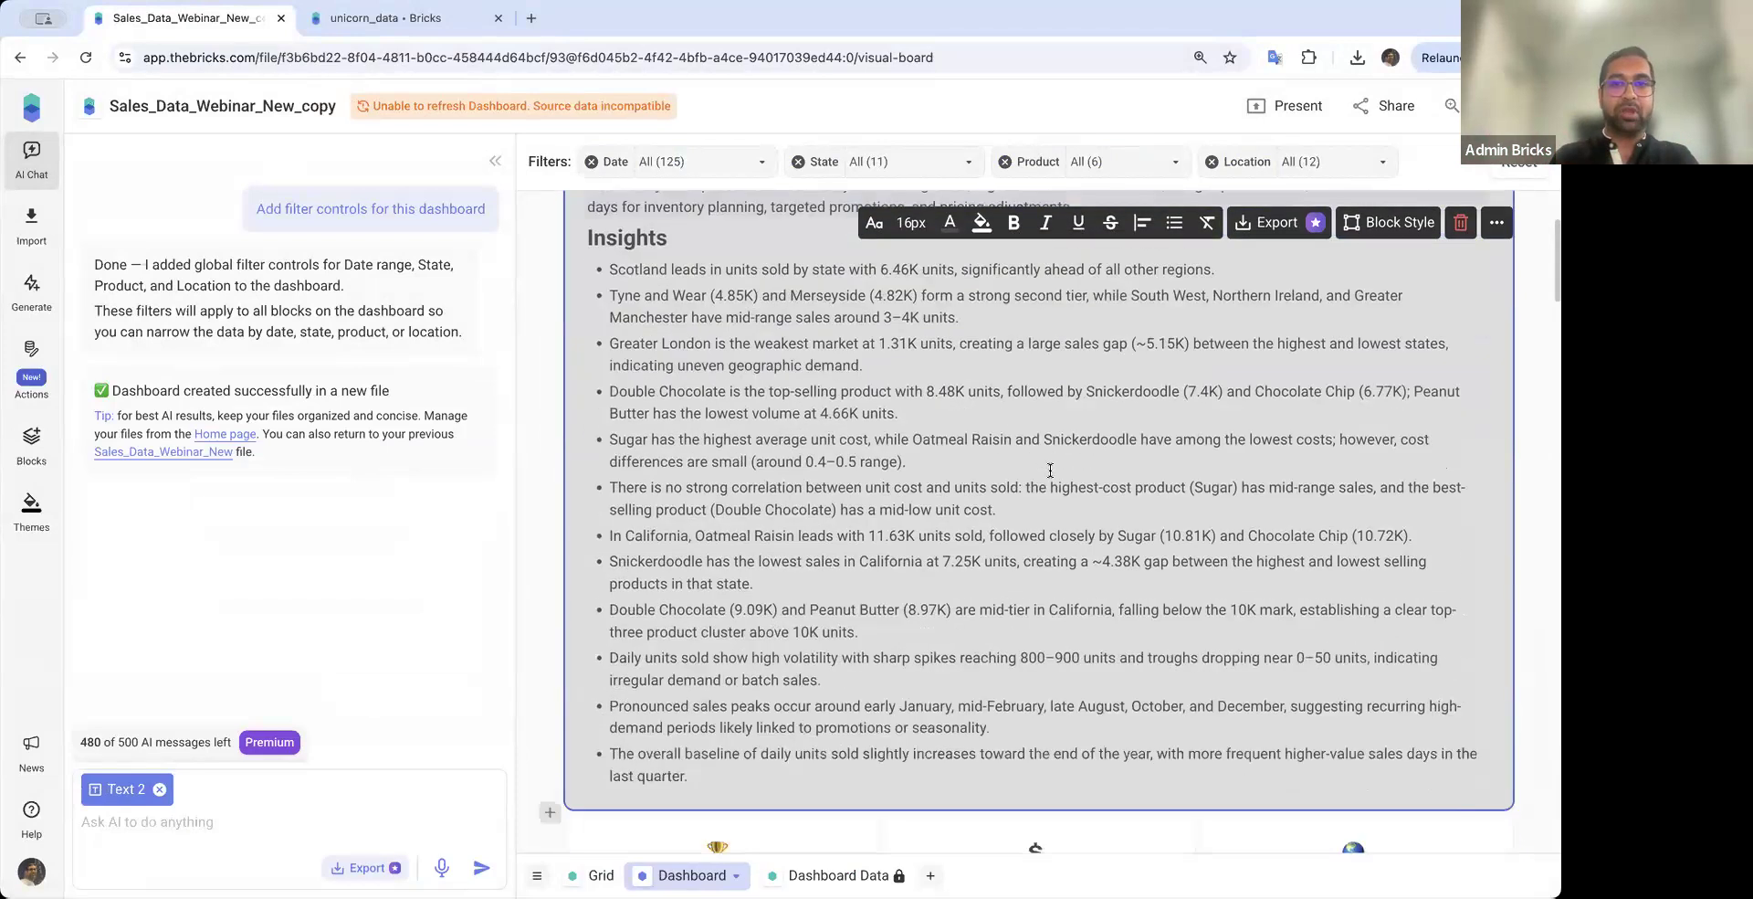
pyautogui.scroll(-5, 1001, 563)
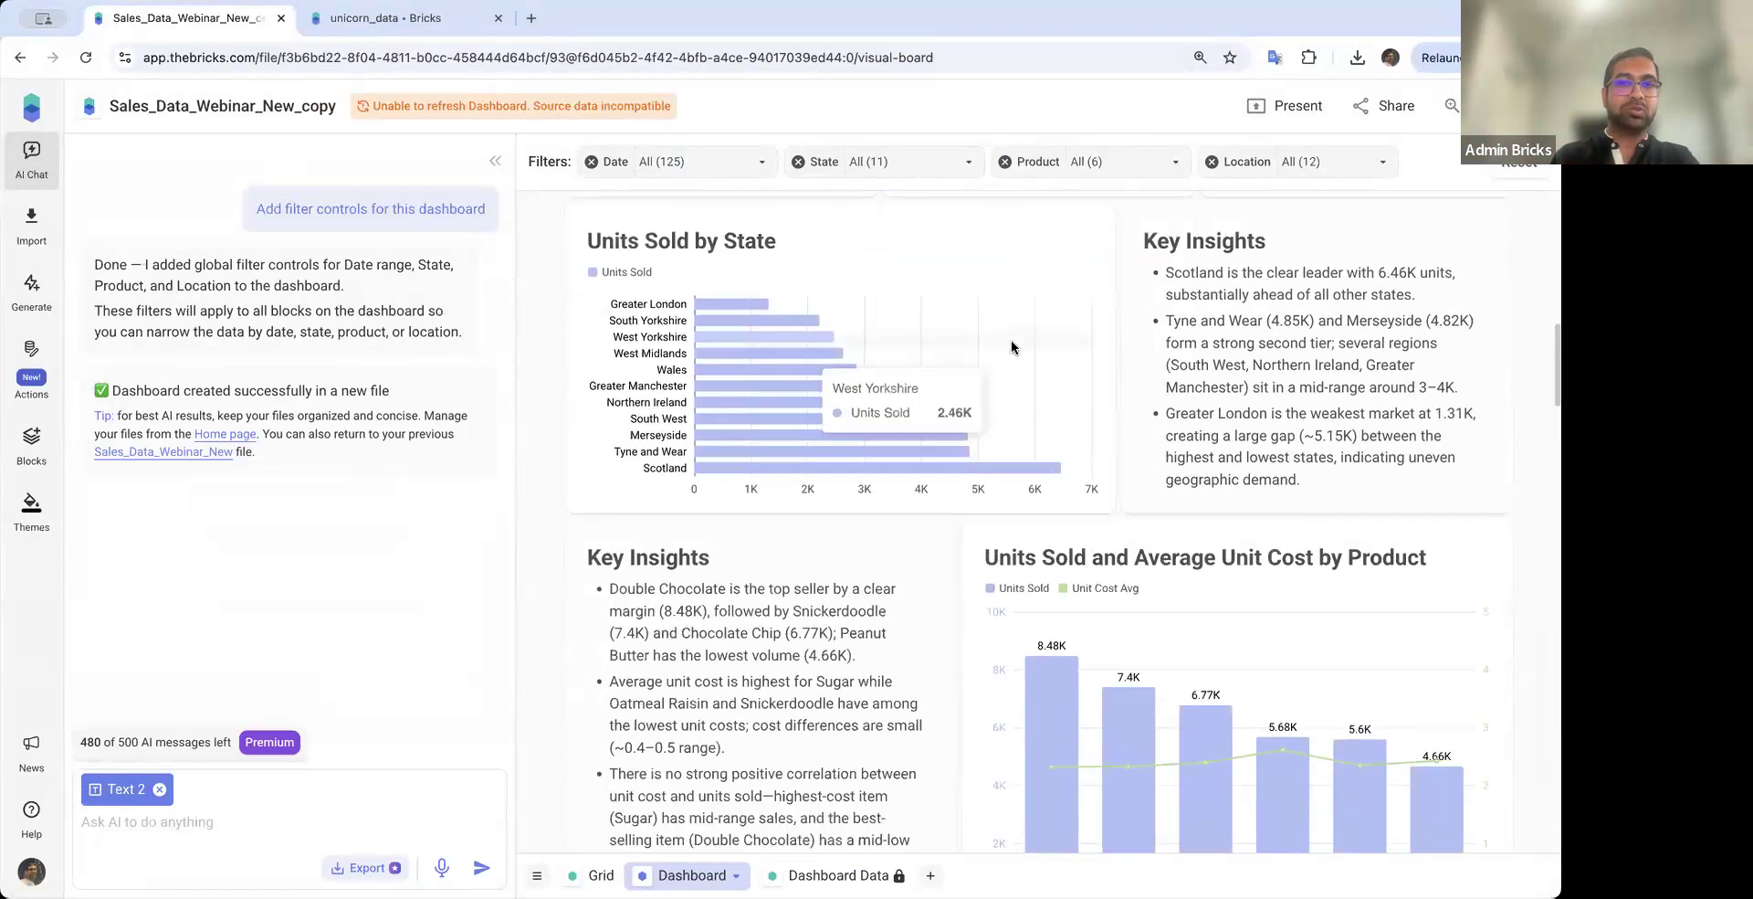
pyautogui.click(1011, 340)
pyautogui.scroll(-1, 997, 431)
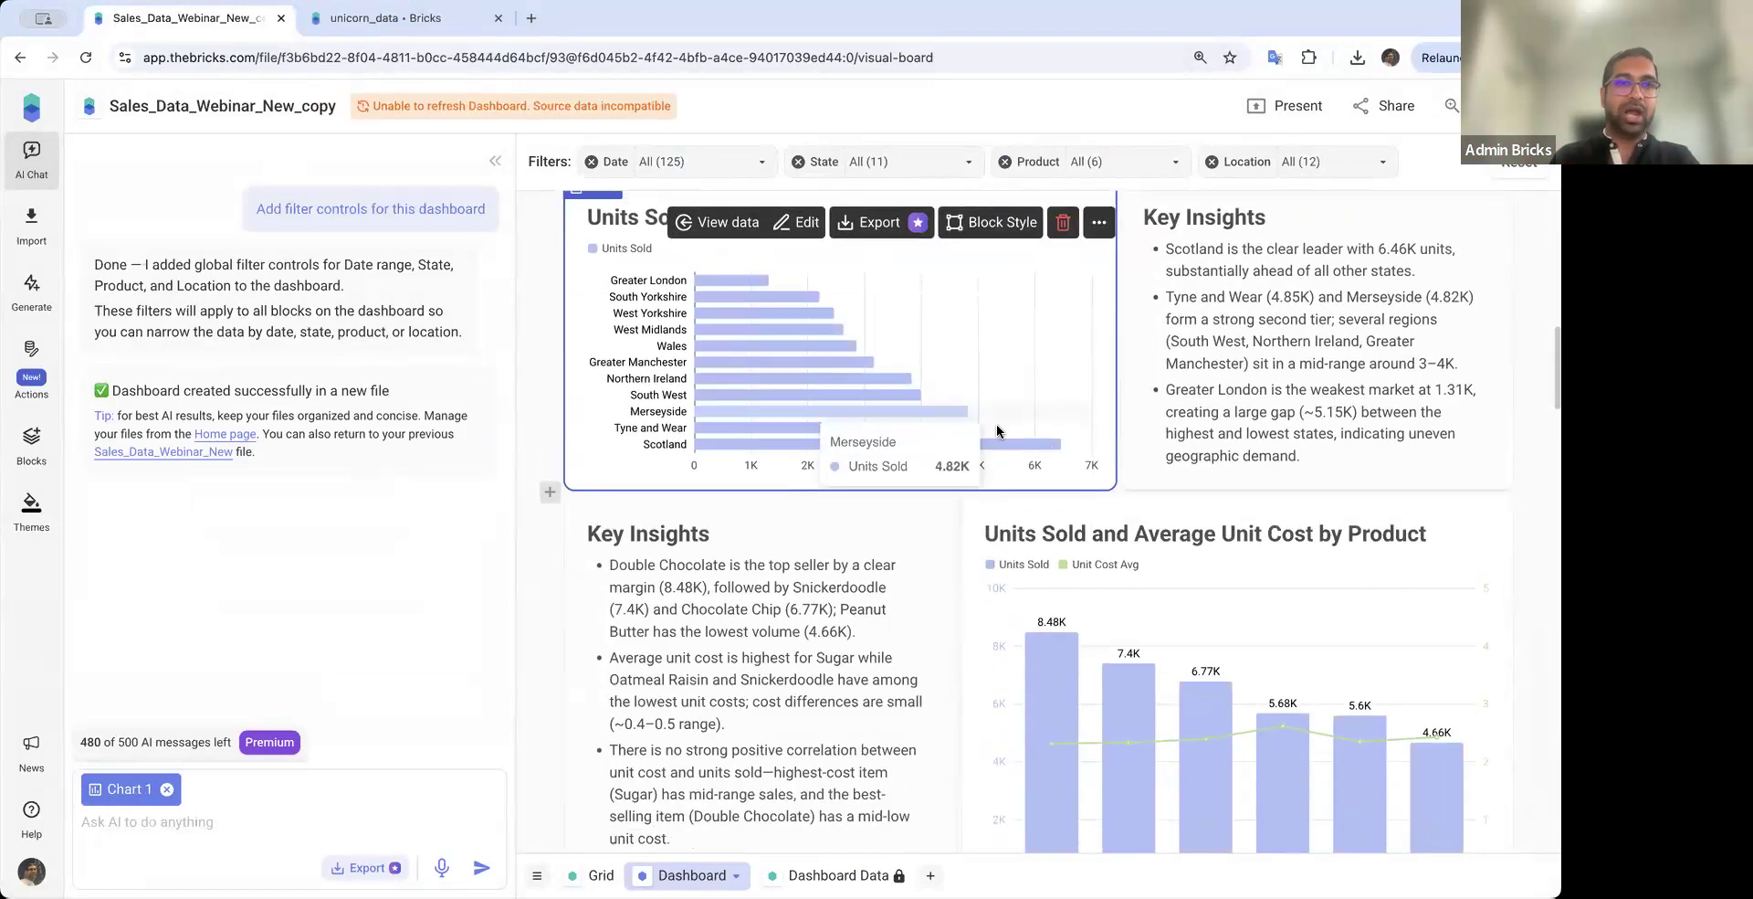
# Compare the Key Insights text with the neighbouring state and product charts, and review the remaining charts and summary tables of the dashboard
pyautogui.click(1023, 564)
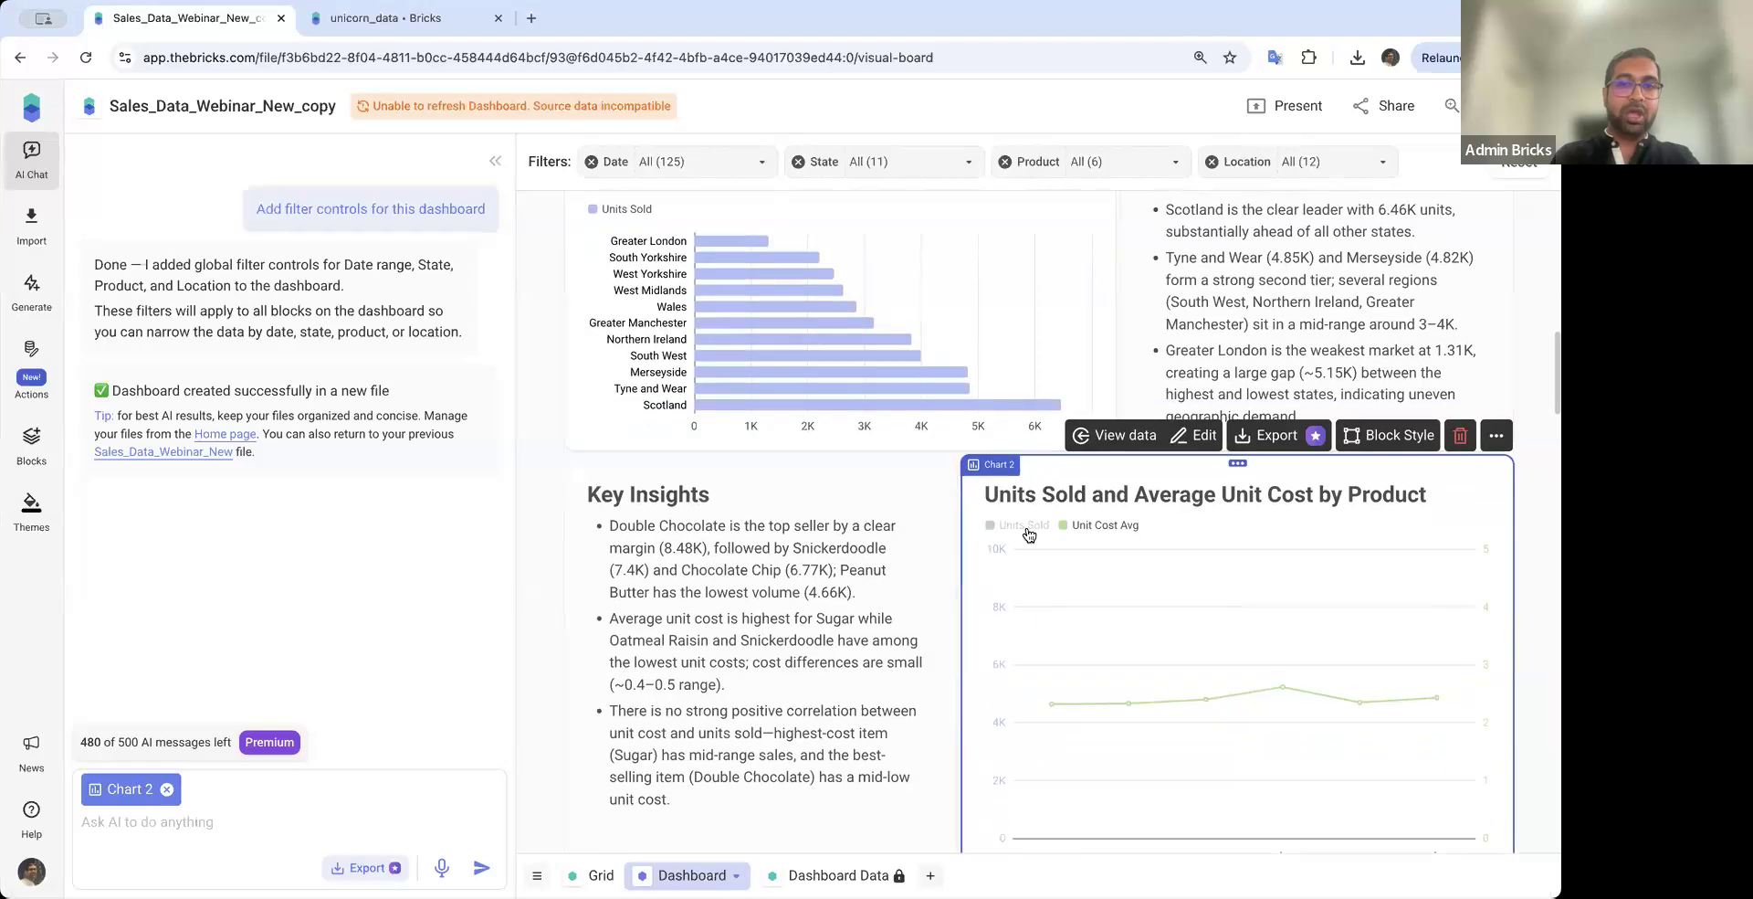
pyautogui.click(772, 527)
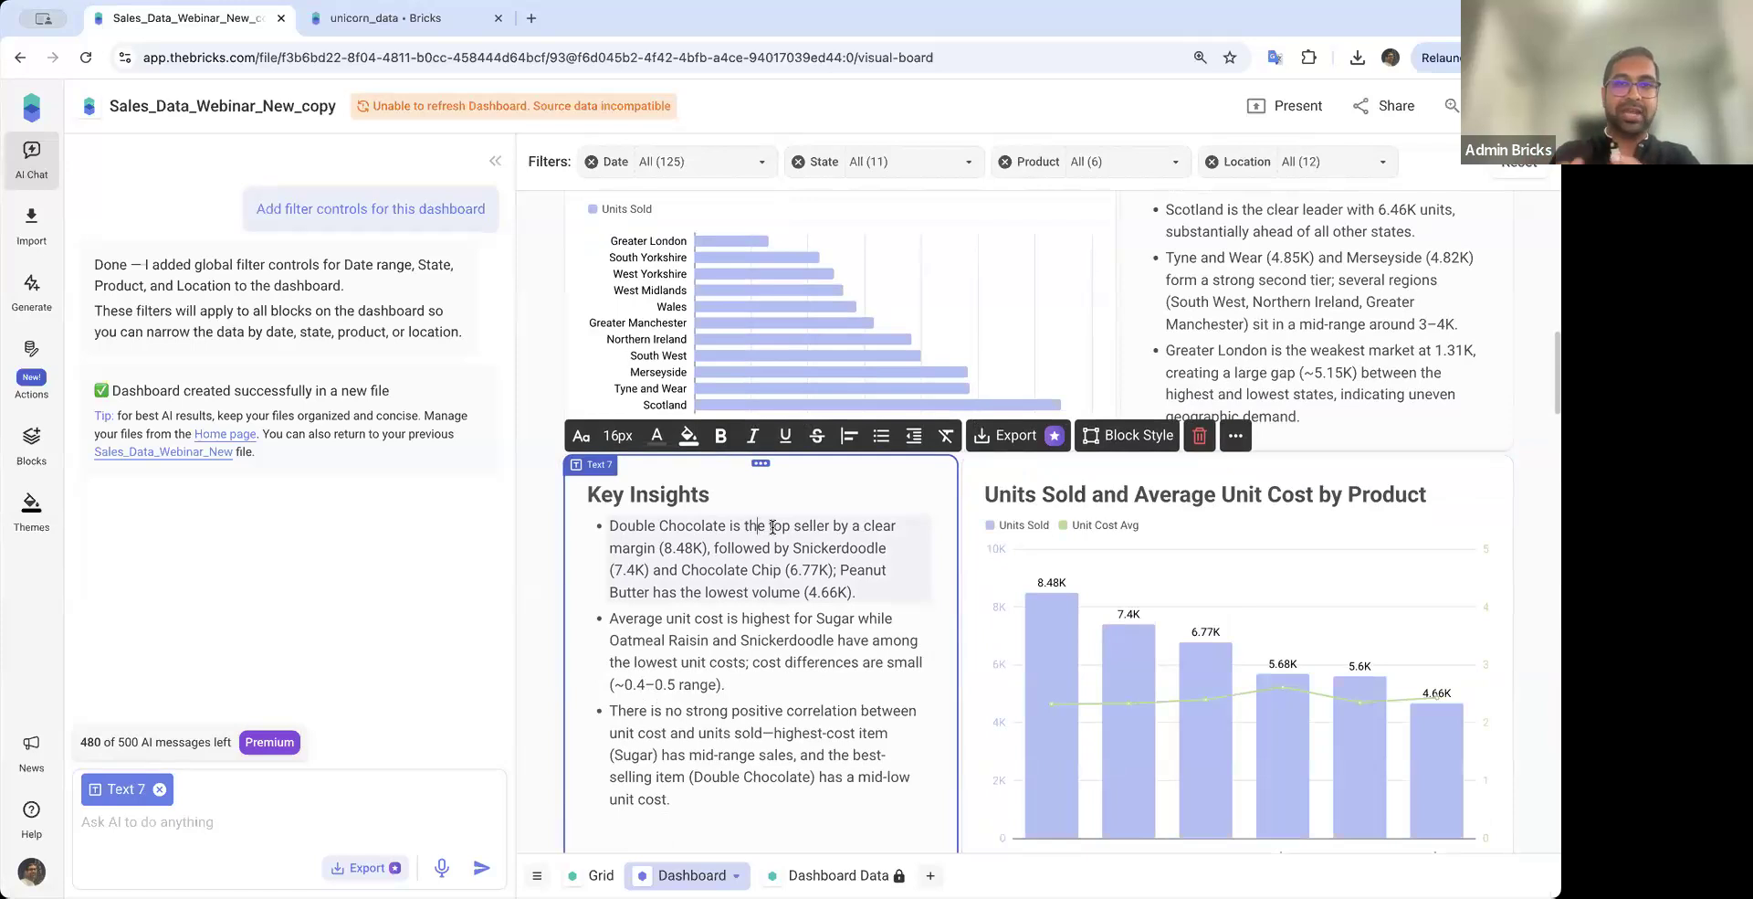
pyautogui.click(1275, 325)
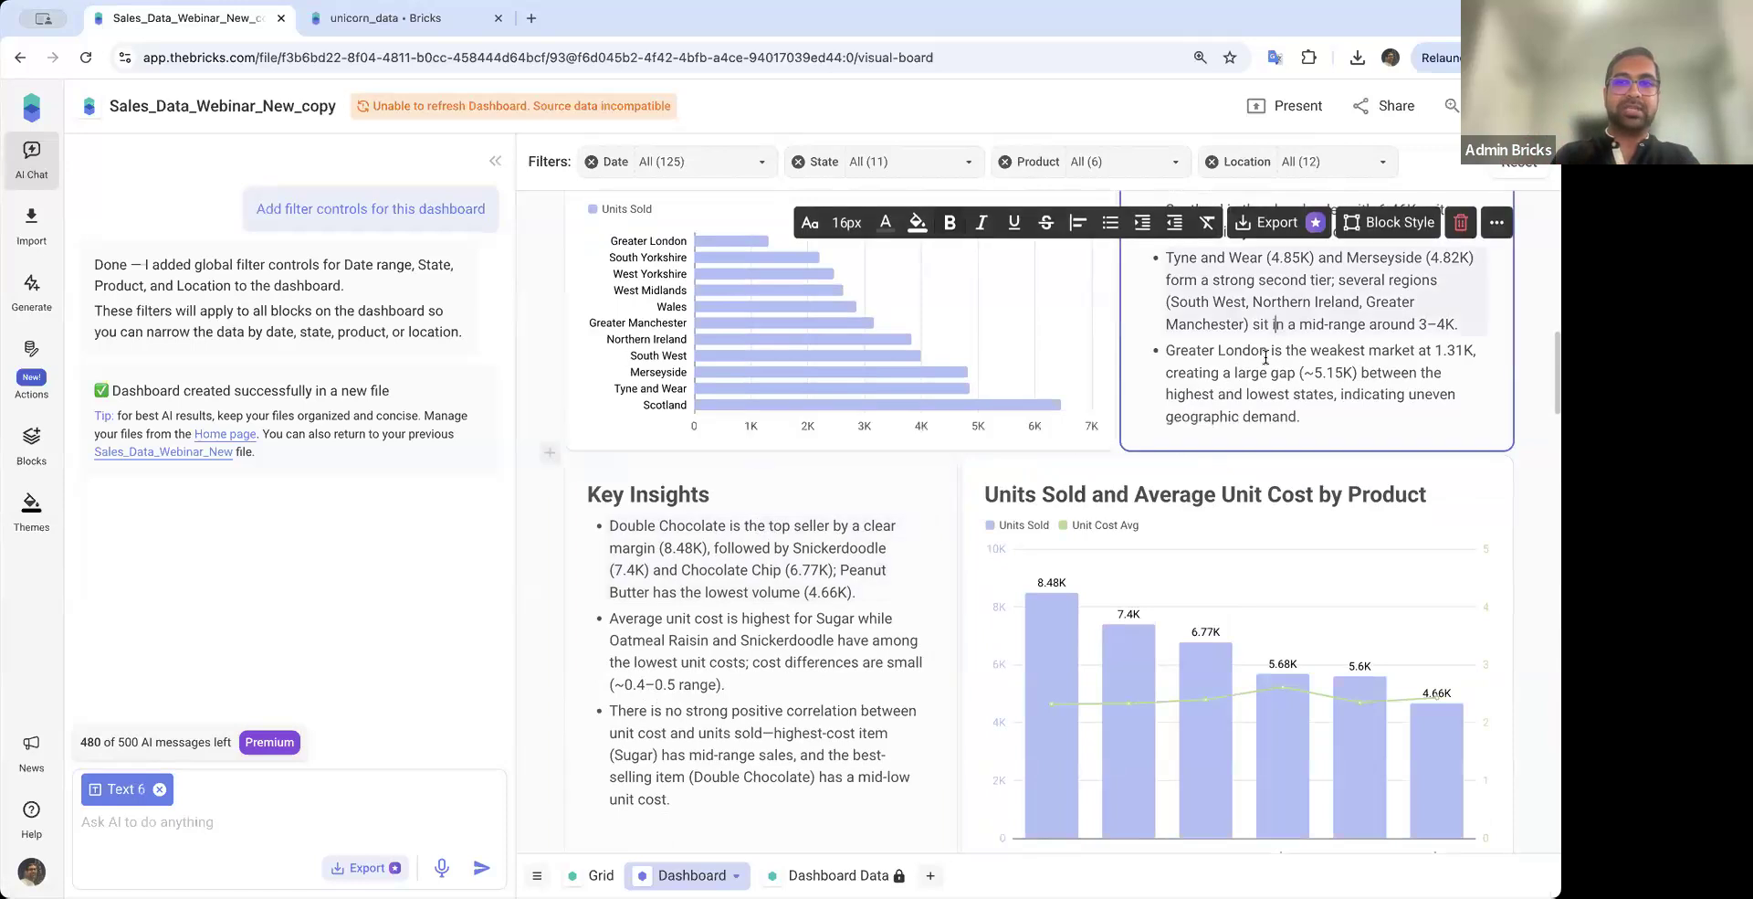
pyautogui.moveTo(1267, 354); pyautogui.dragTo(1158, 351)
pyautogui.click(1251, 361)
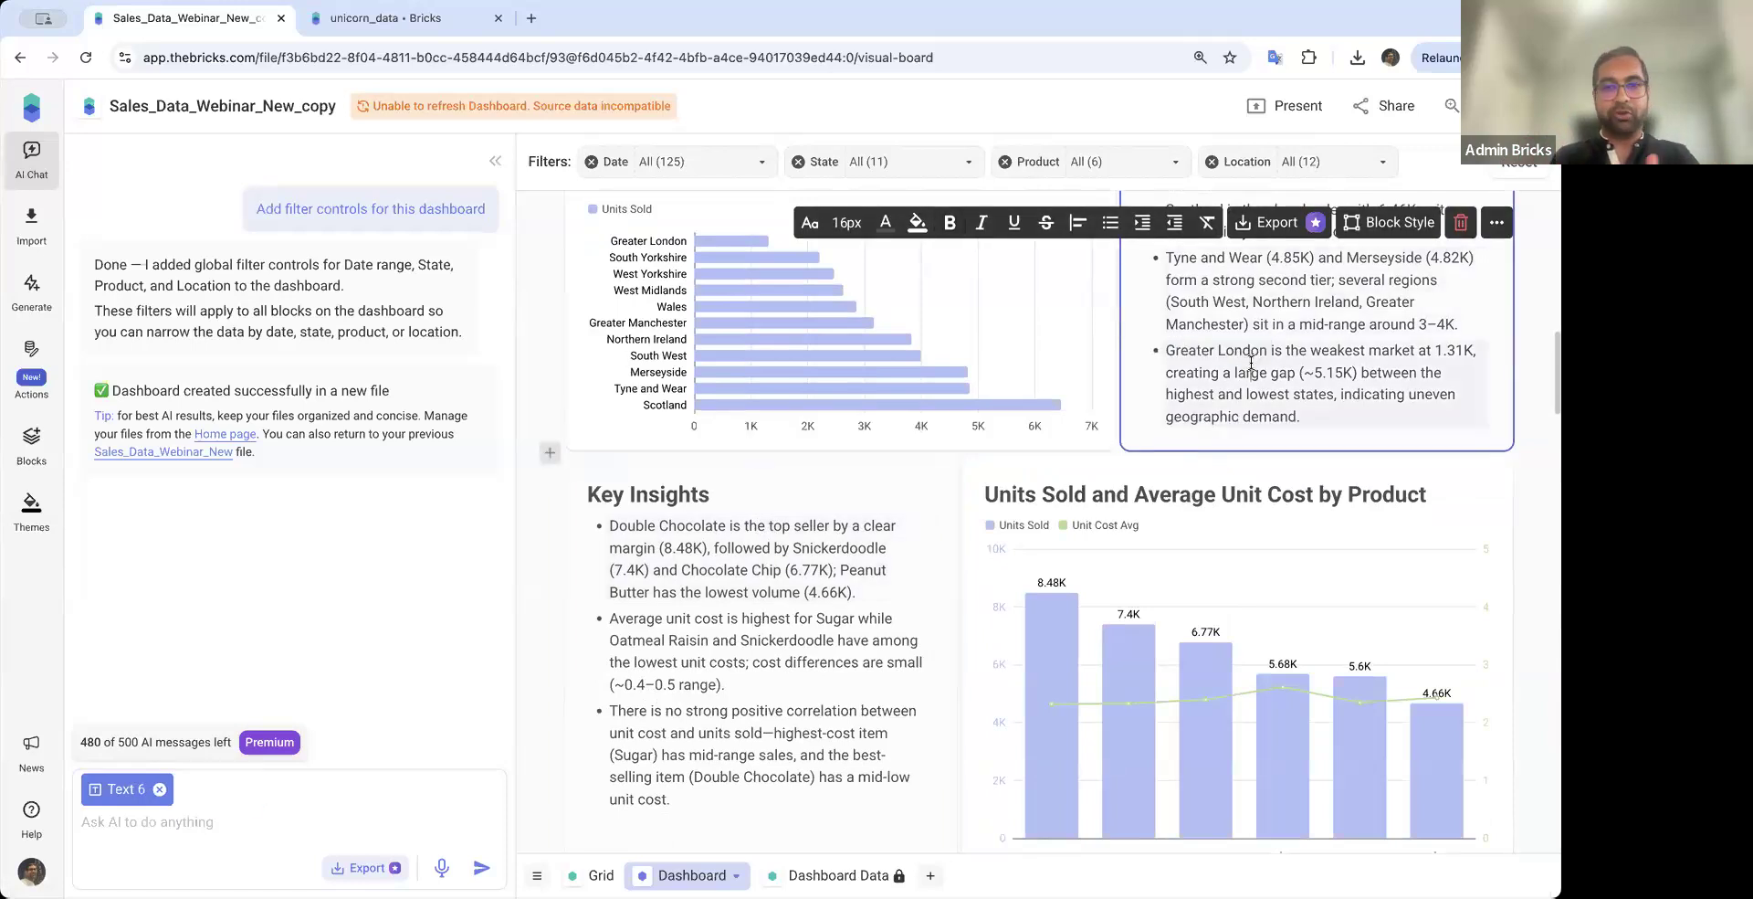
pyautogui.scroll(-5, 819, 477)
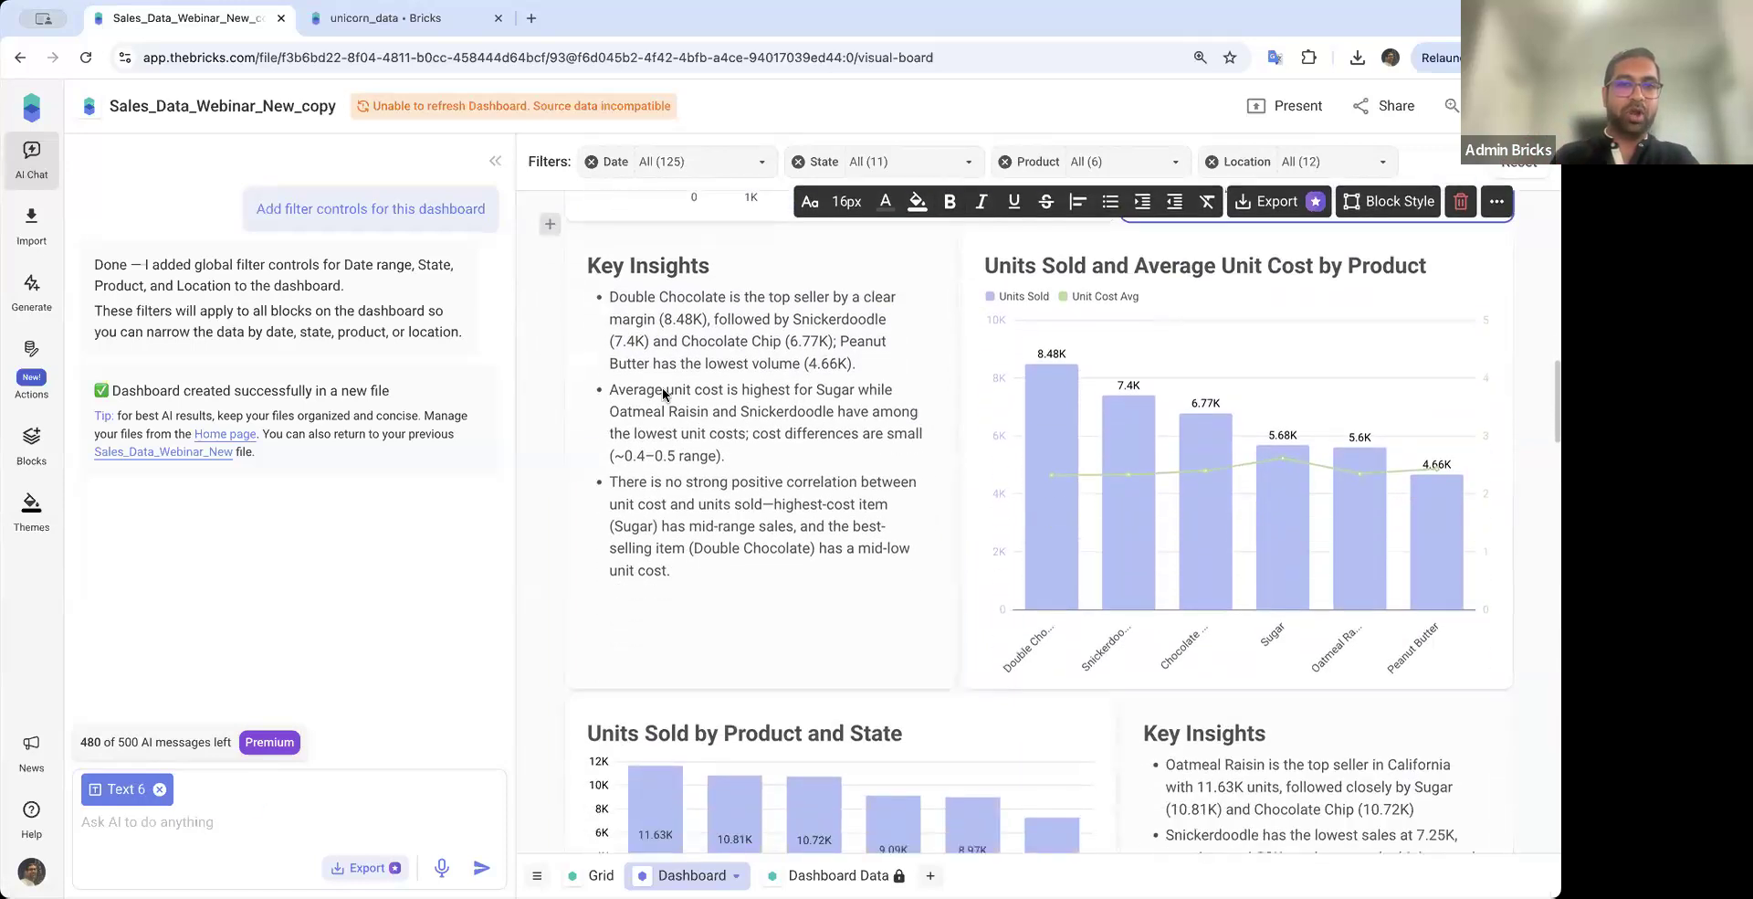
pyautogui.moveTo(627, 297); pyautogui.dragTo(804, 365)
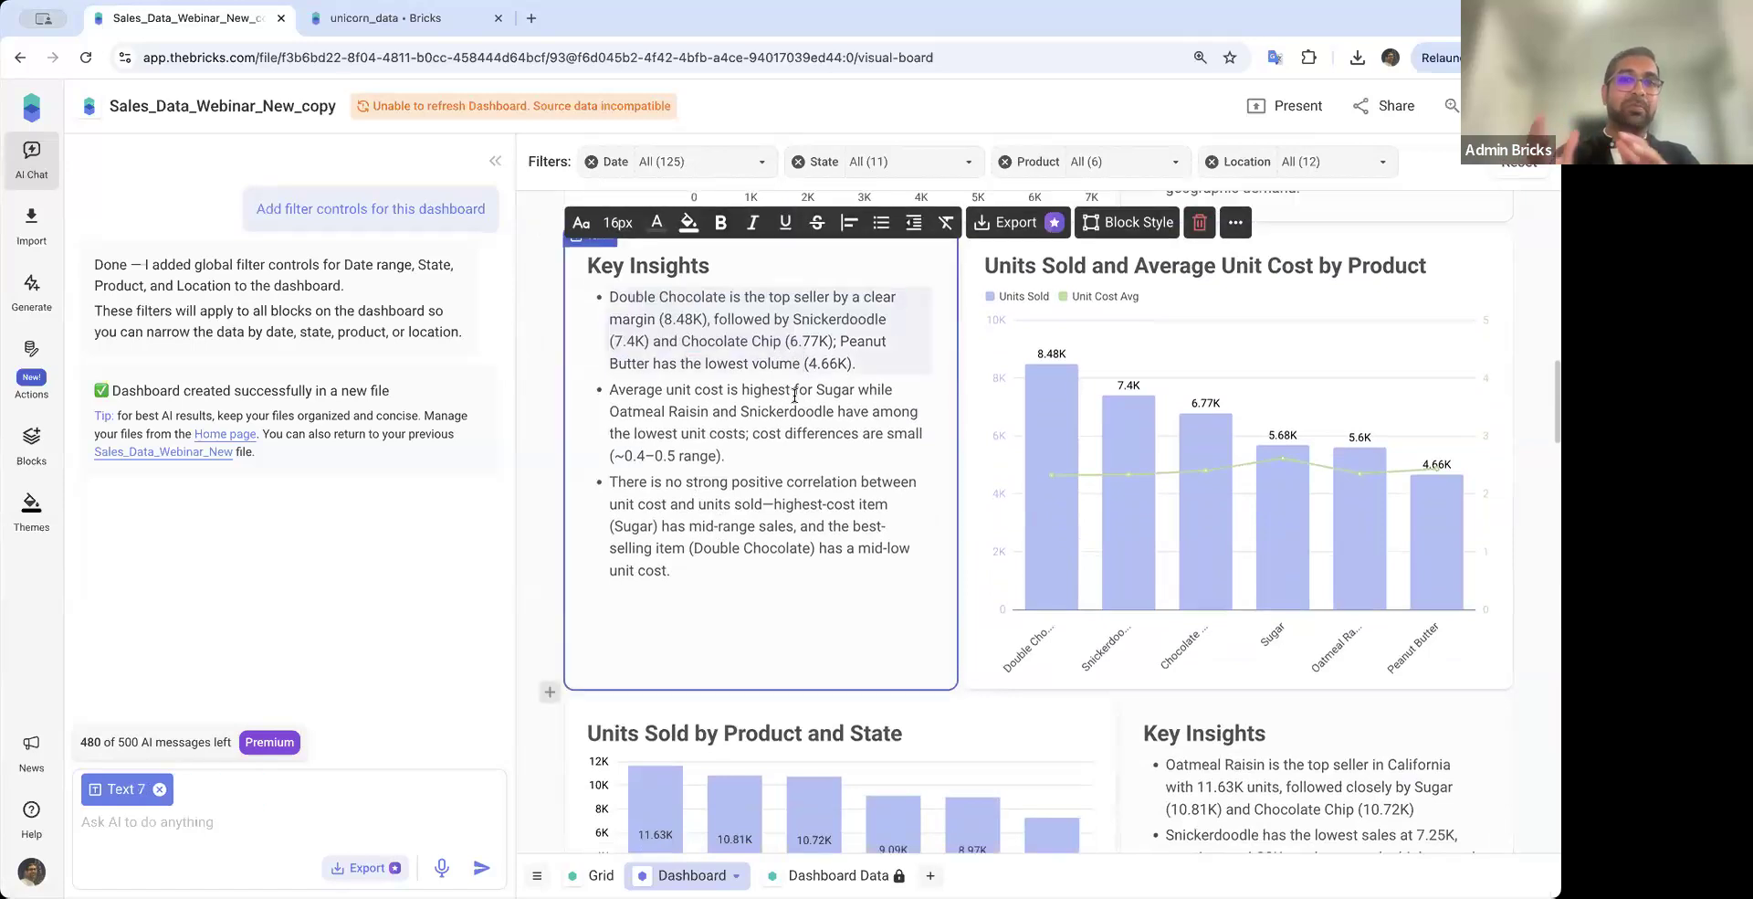
pyautogui.scroll(-12, 825, 341)
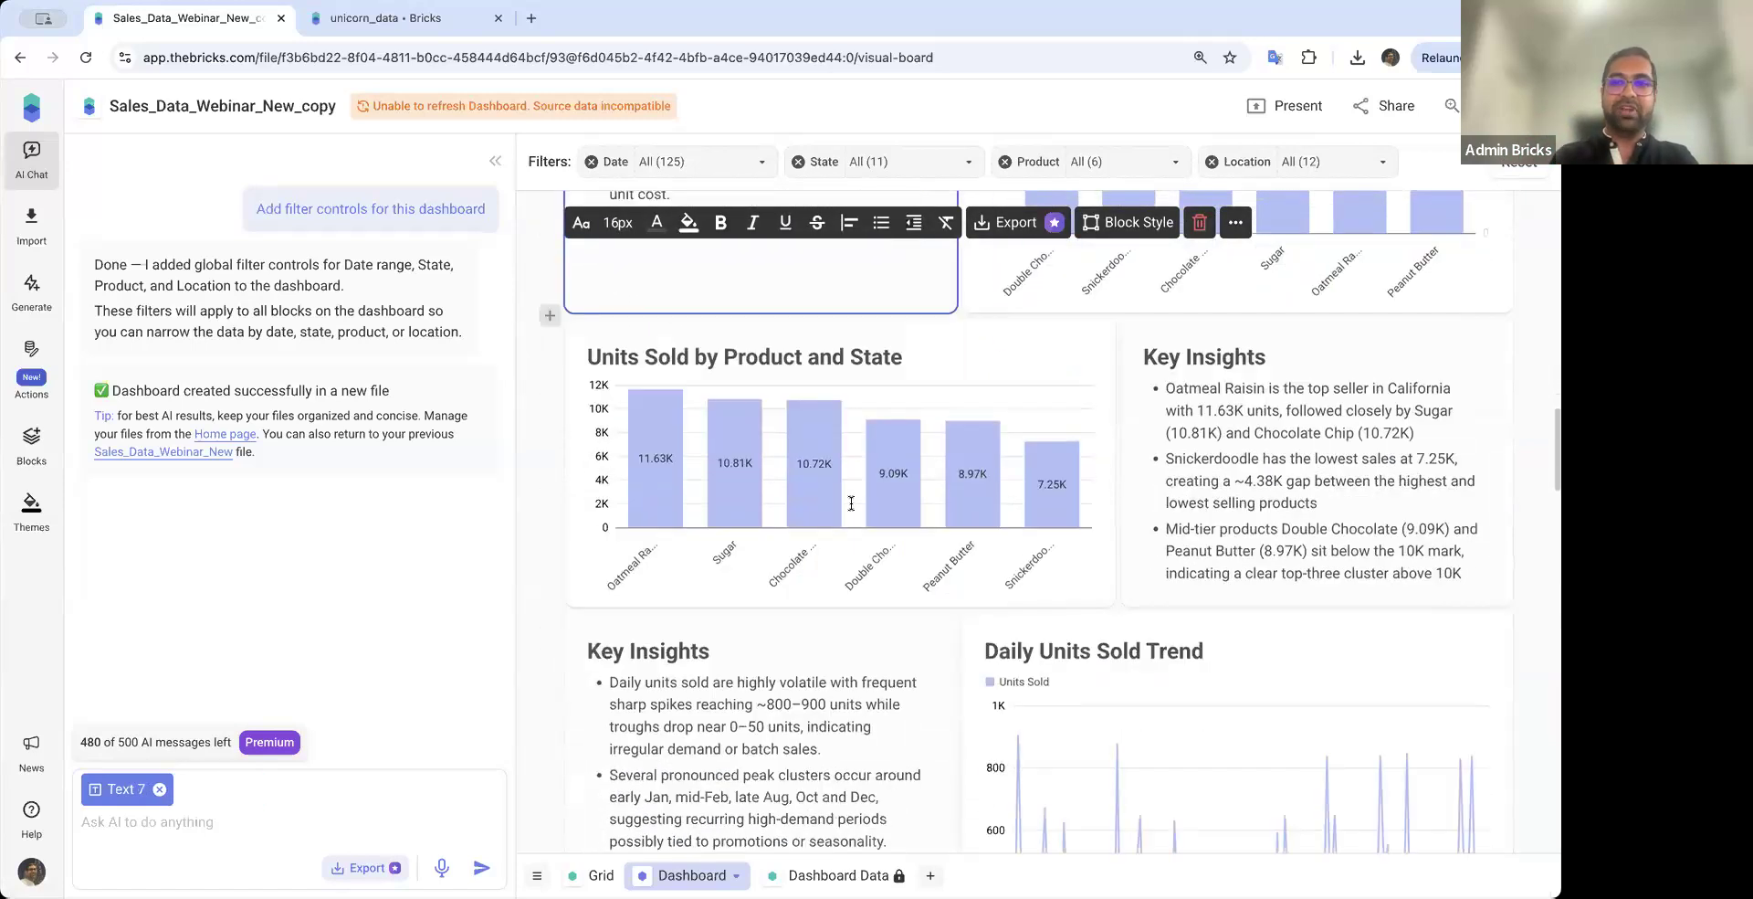
pyautogui.scroll(-4, 851, 504)
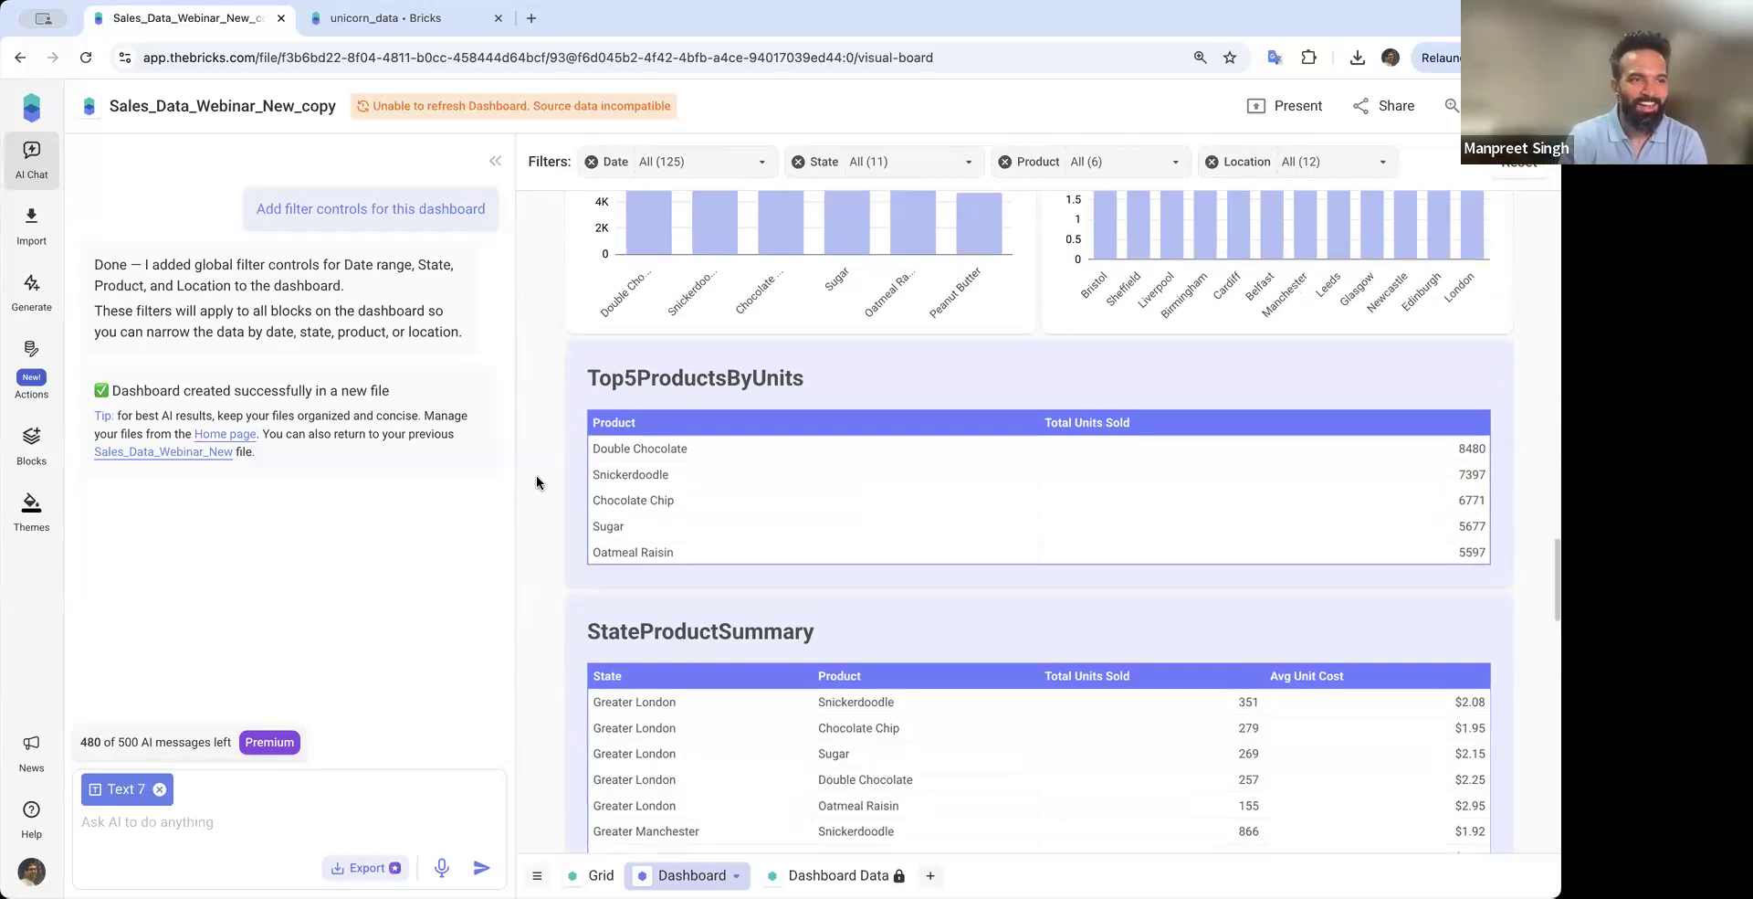
pyautogui.scroll(15, 535, 475)
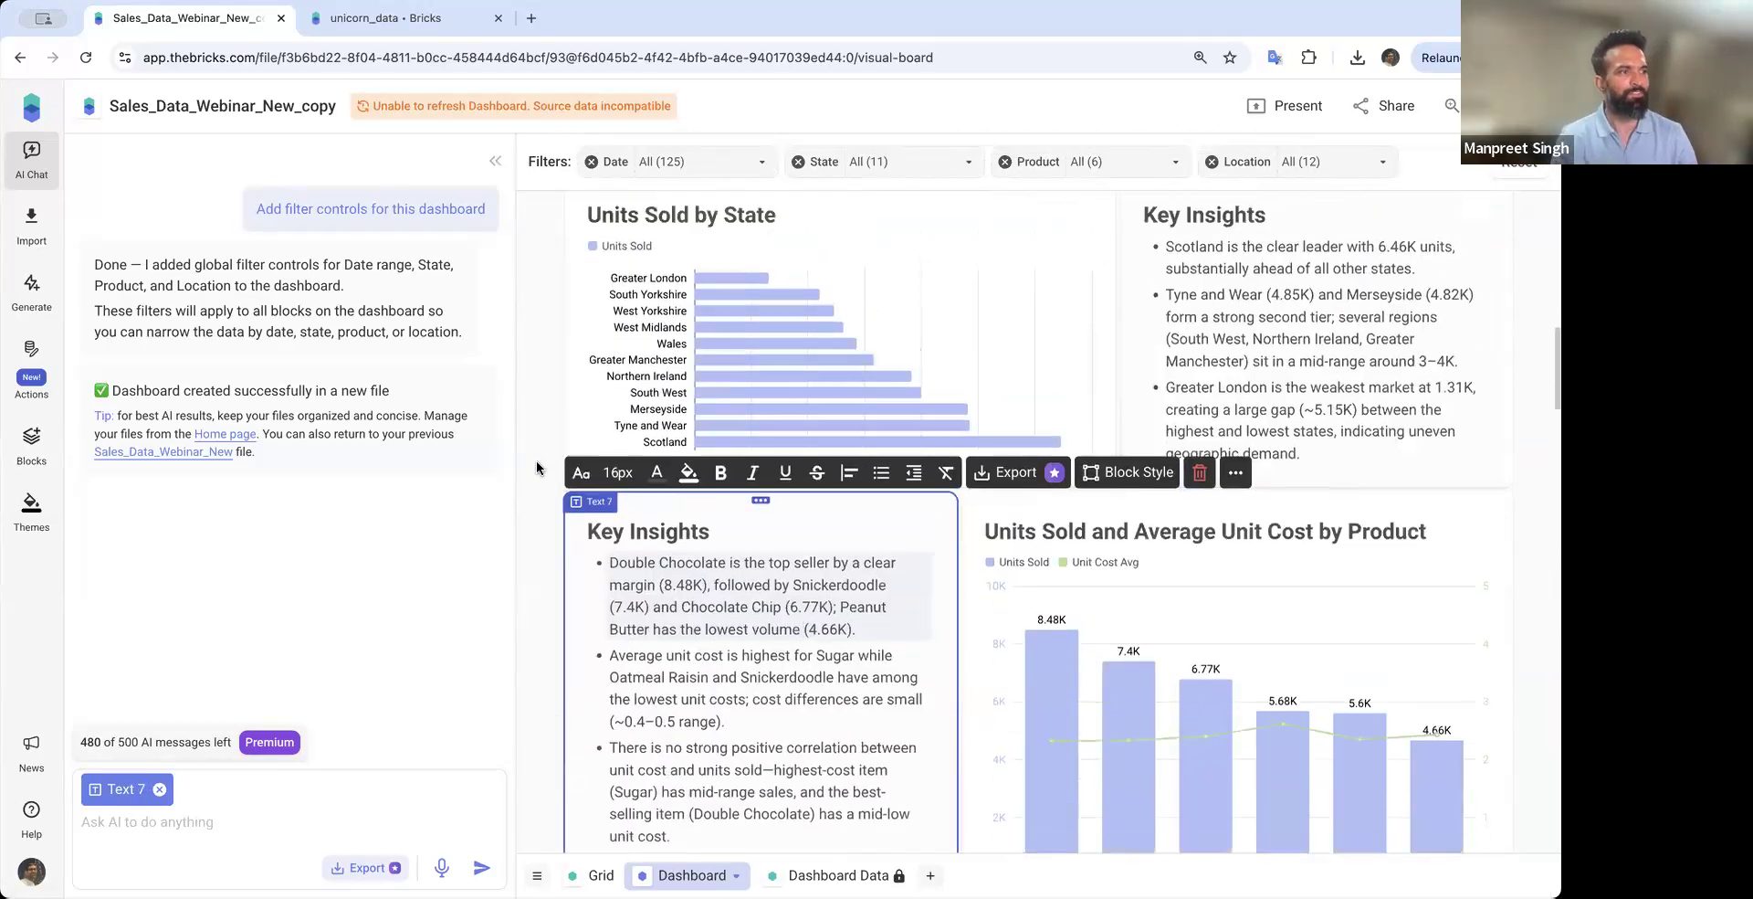
pyautogui.scroll(6, 539, 457)
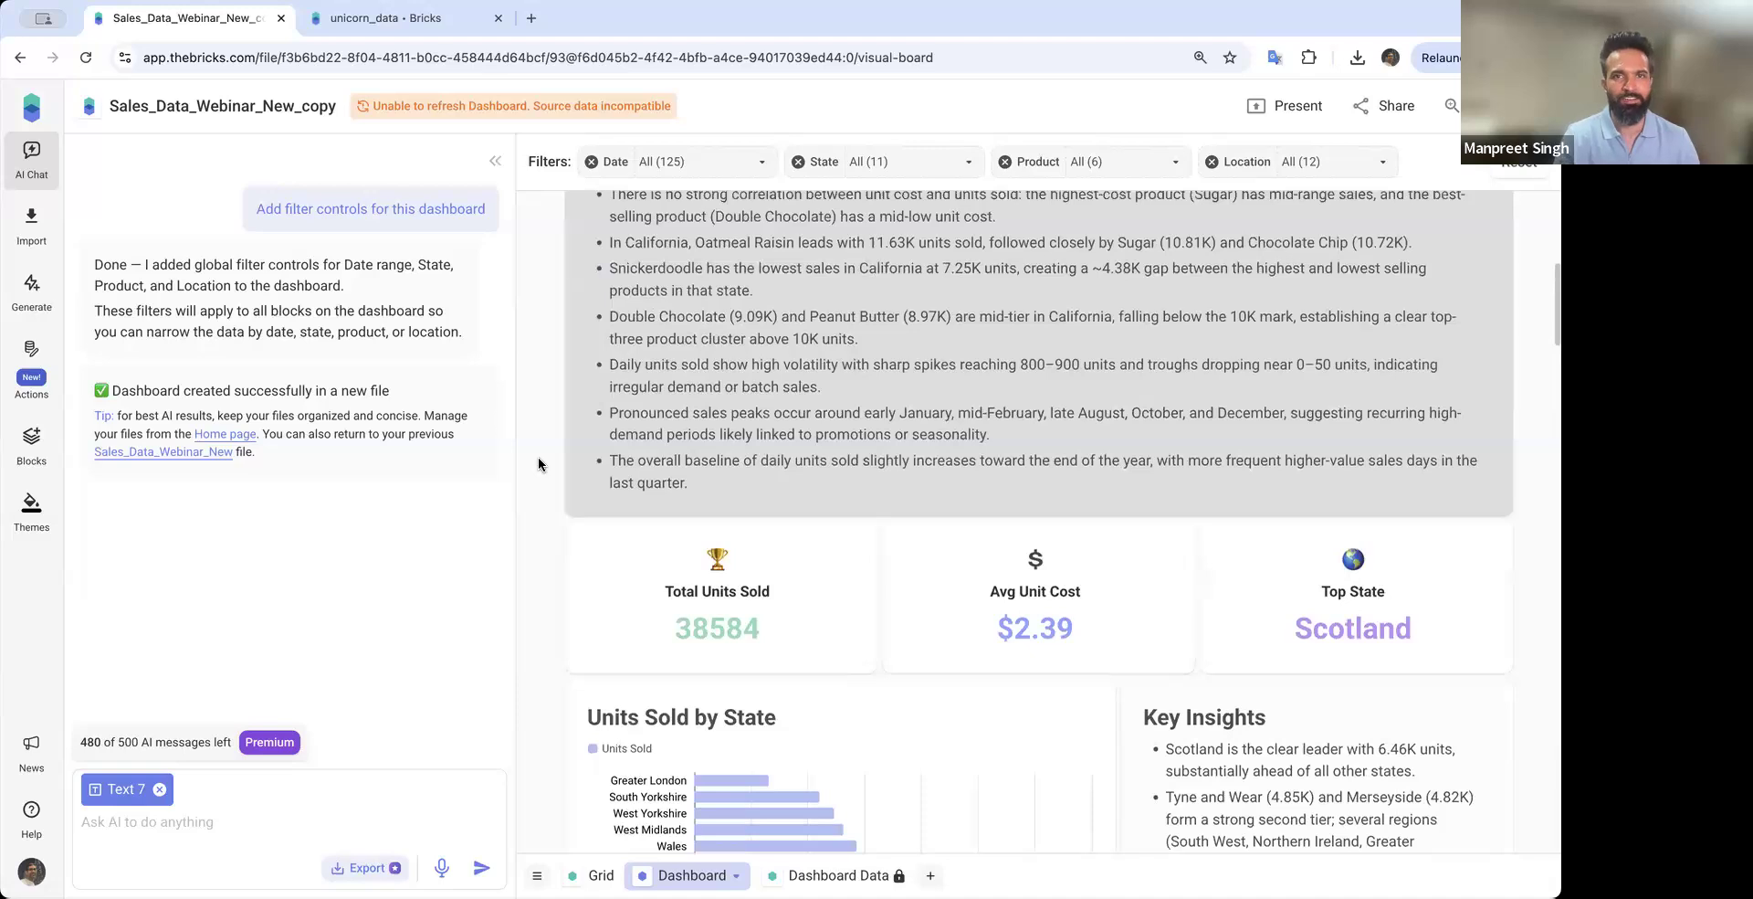
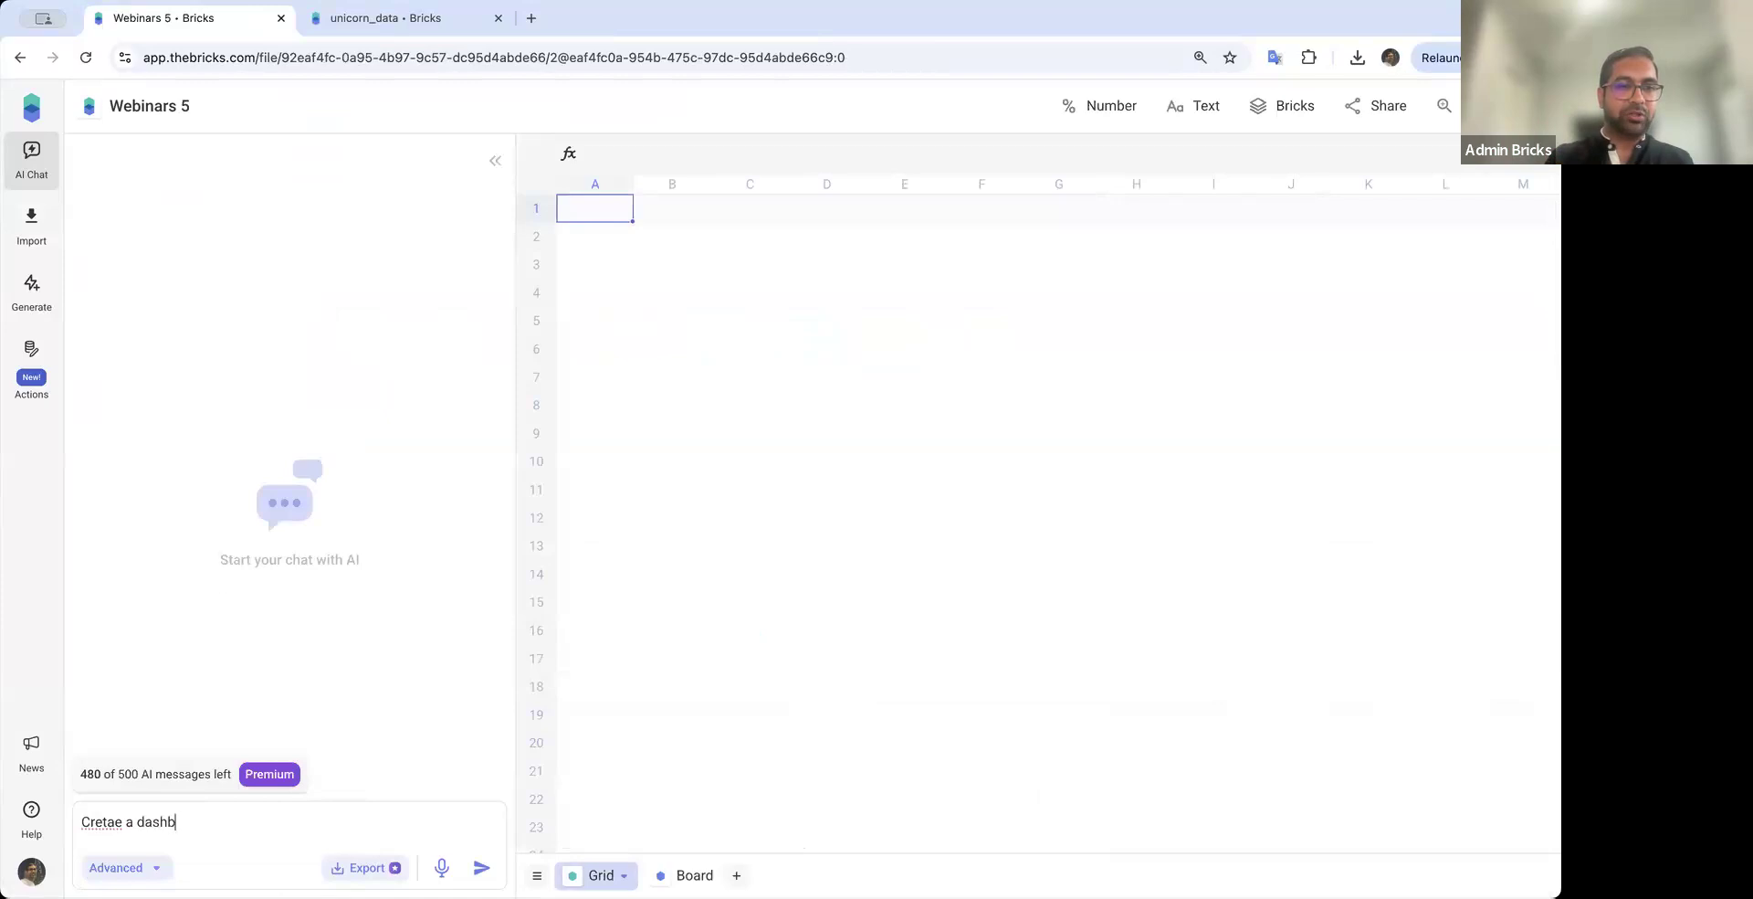
pyautogui.write('Nvidia stokc')
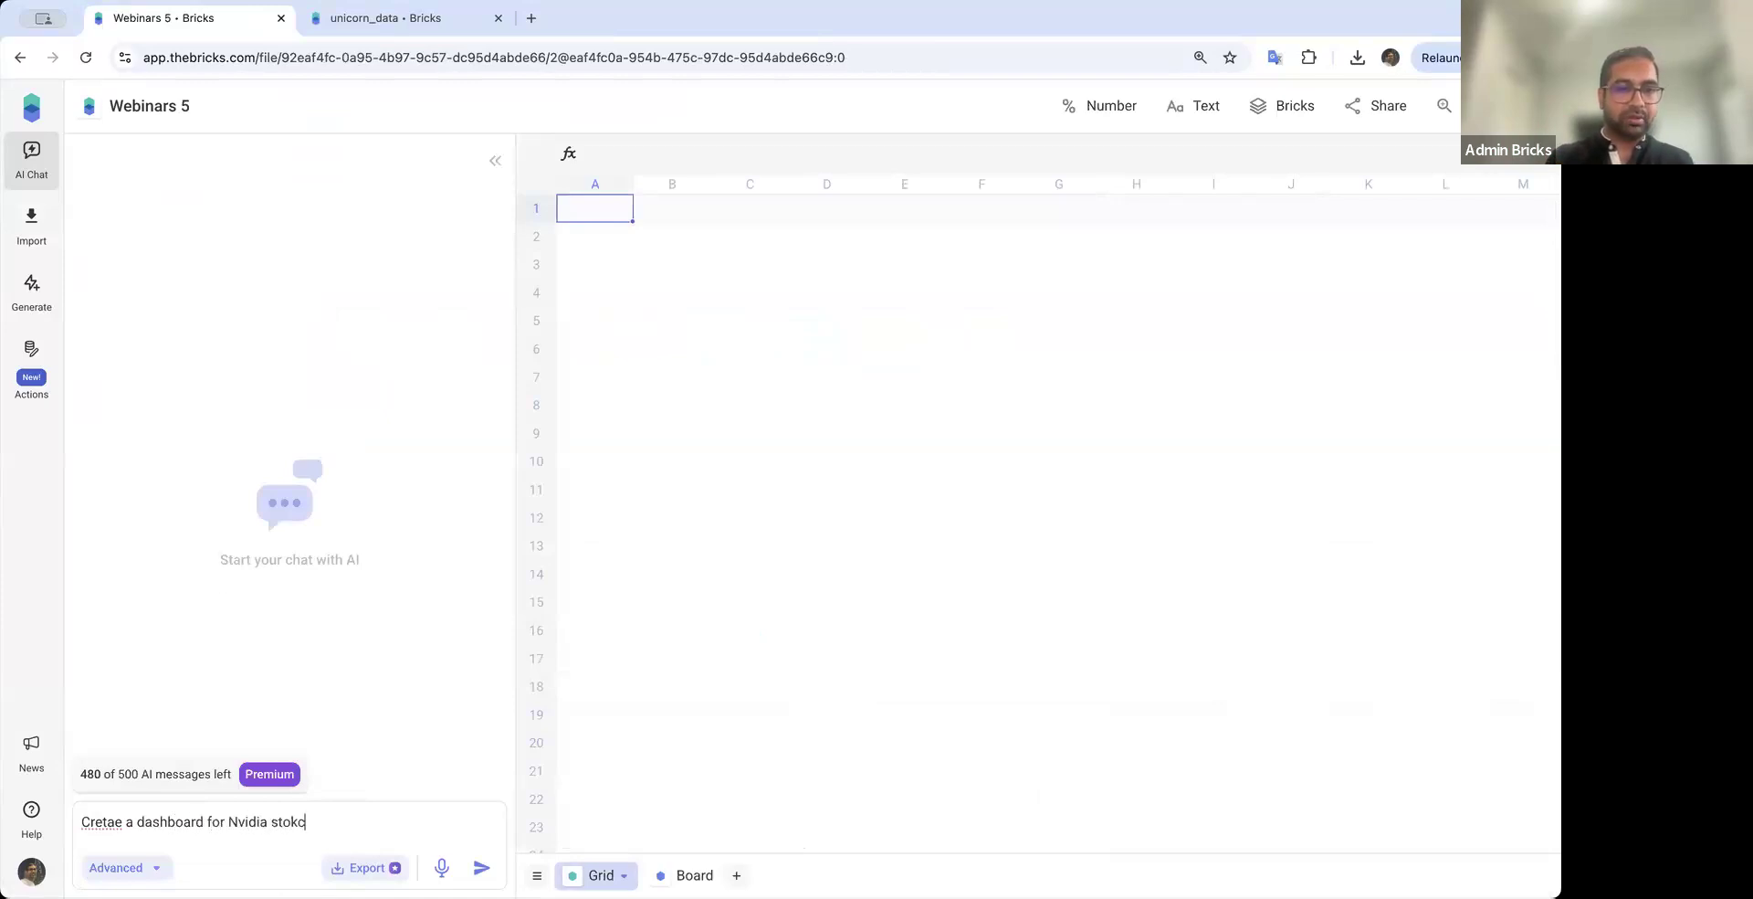
pyautogui.press('BackSpace')
pyautogui.press('BackSpace')
pyautogui.write('cks and')
pyautogui.press('BackSpace')
pyautogui.press('BackSpace')
pyautogui.press('BackSpace')
pyautogui.press('BackSpace')
pyautogui.write('in')
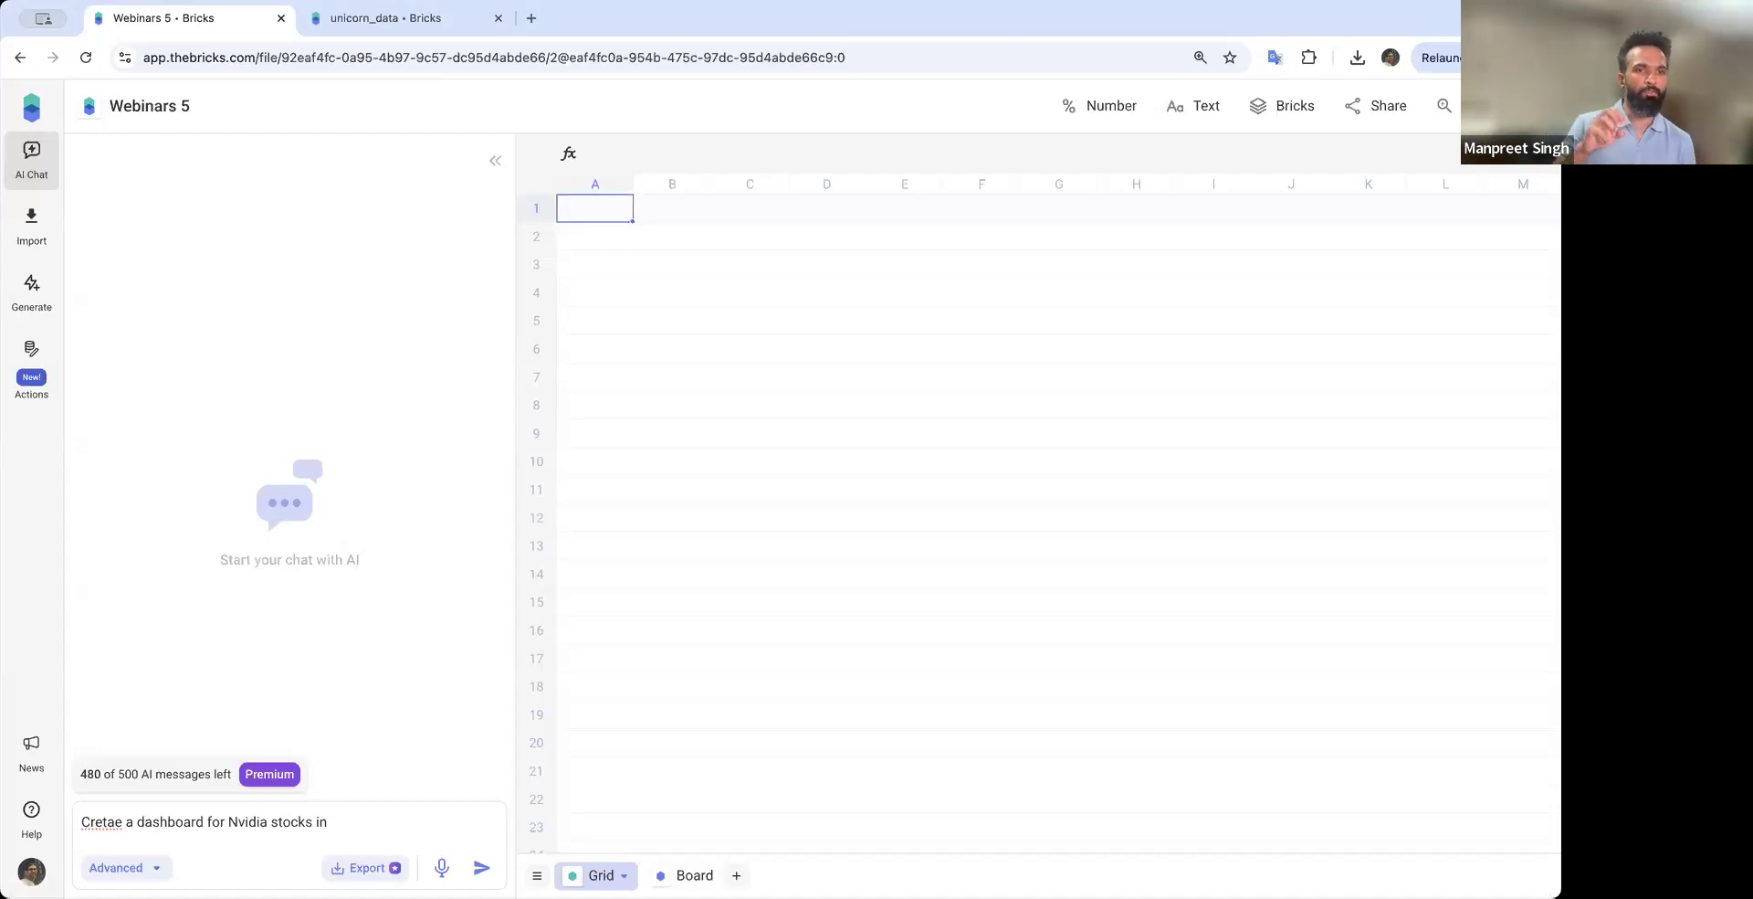
pyautogui.hotkey('ctrl', 'a')
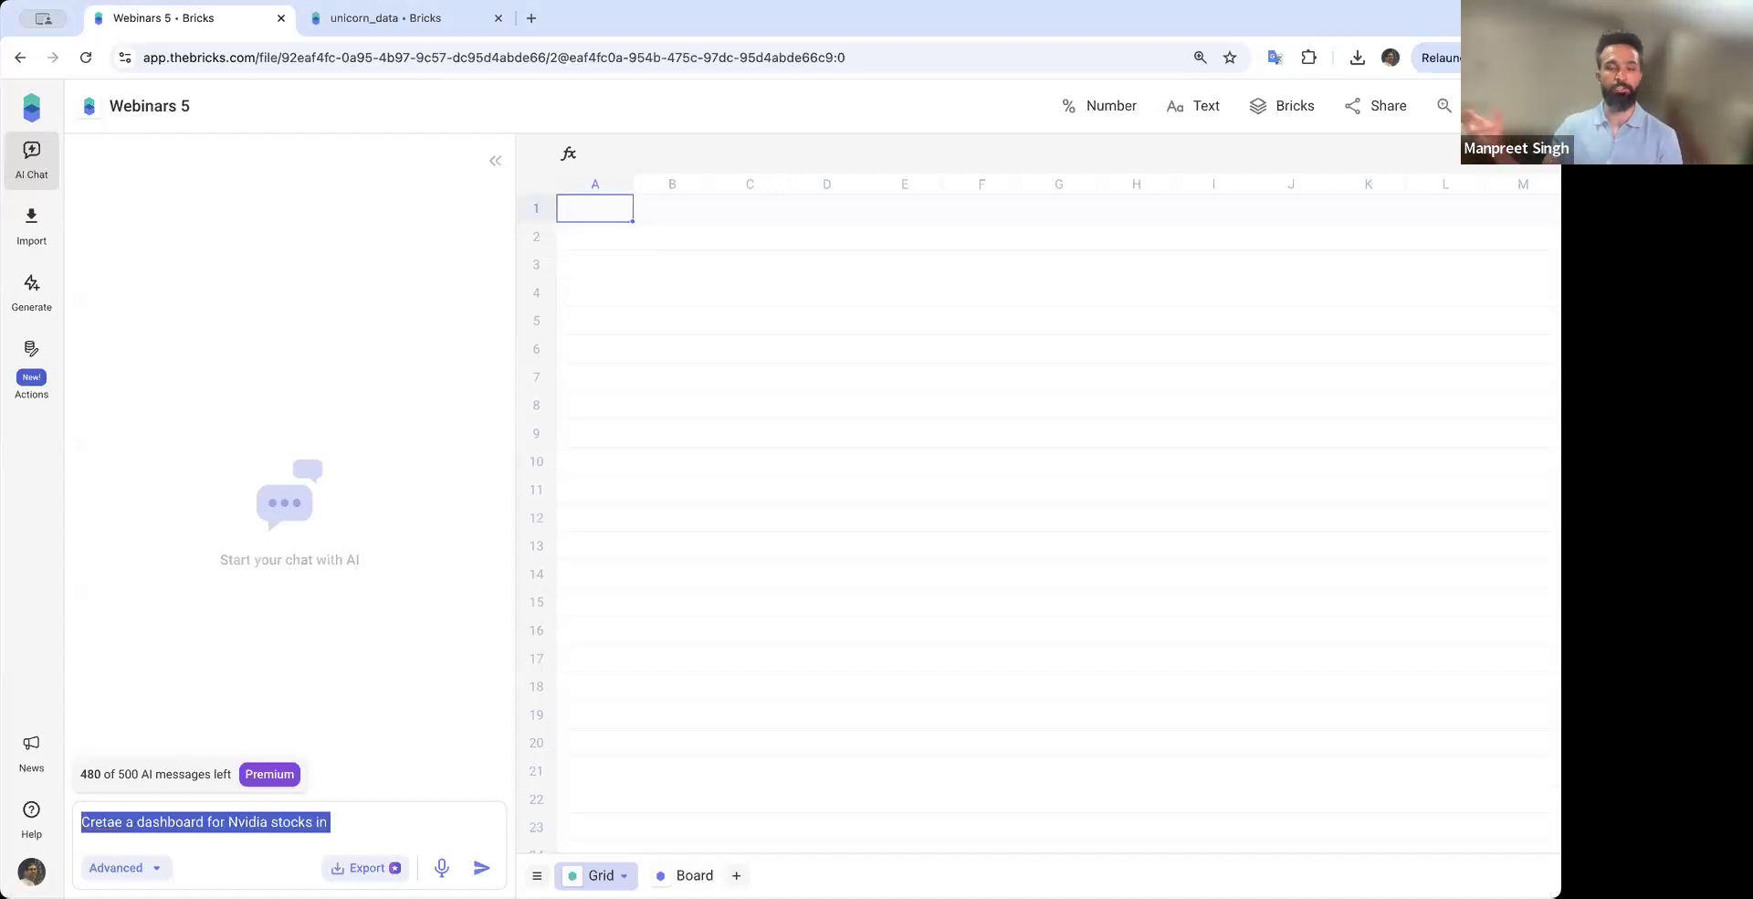
pyautogui.press('BackSpace')
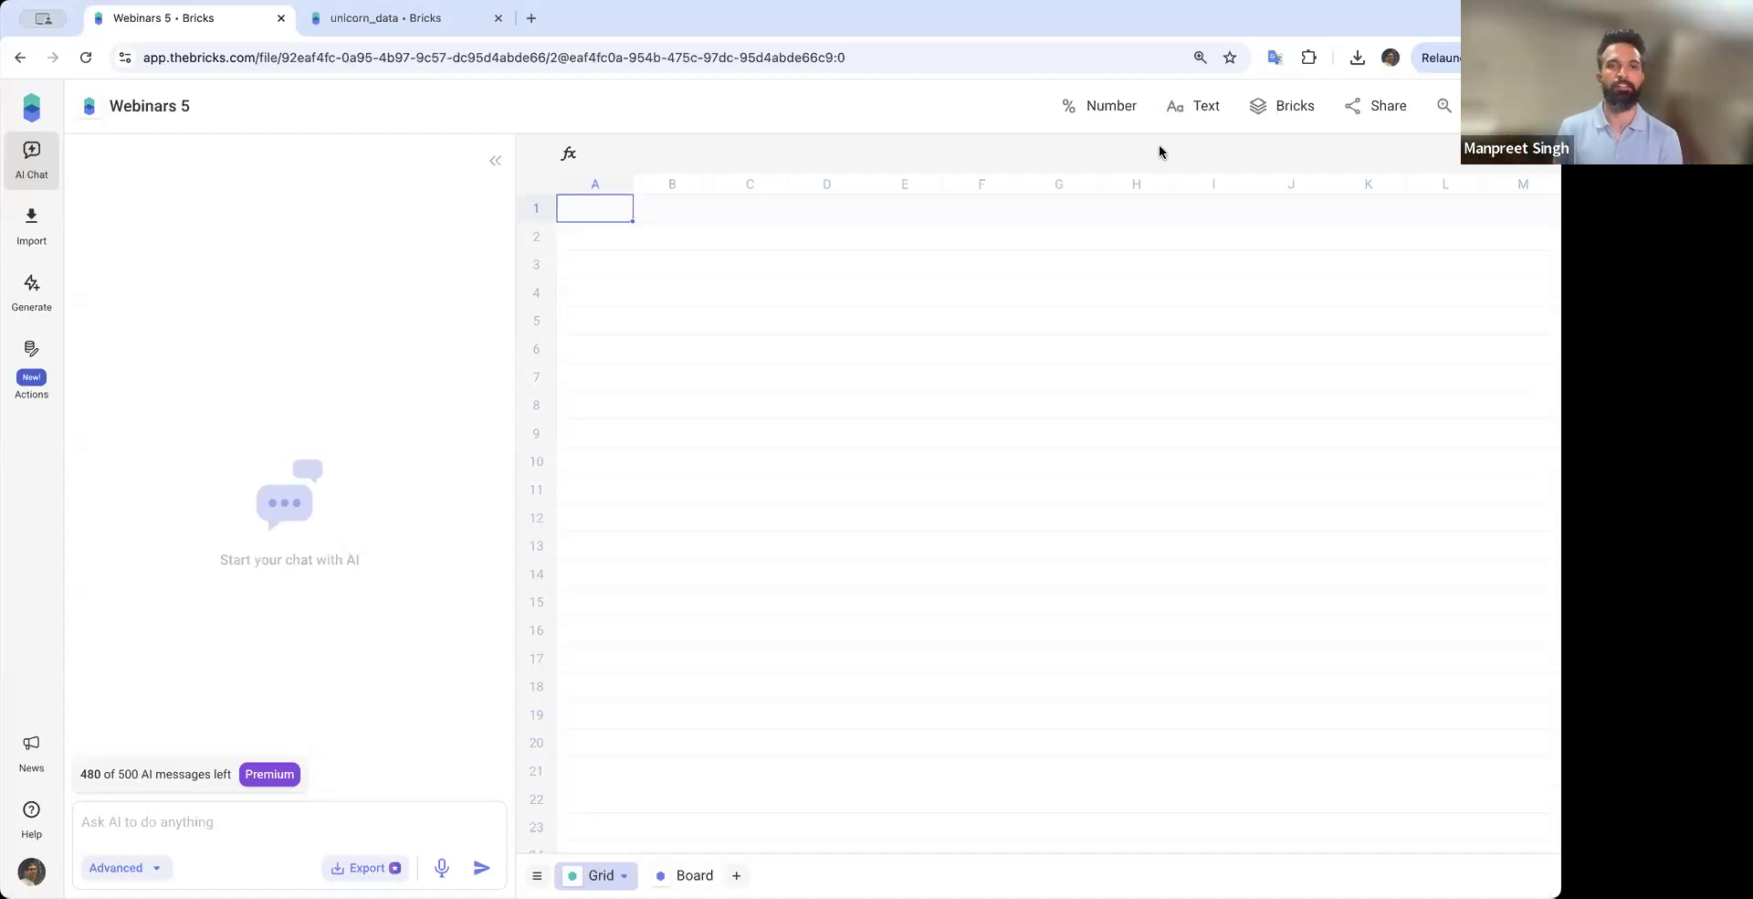
# Insert a table over the empty range C4:F14 and enter "Add your data" in its first data cell
pyautogui.click(688, 347)
pyautogui.hscroll(3, 689, 347)
pyautogui.moveTo(639, 293); pyautogui.dragTo(902, 557)
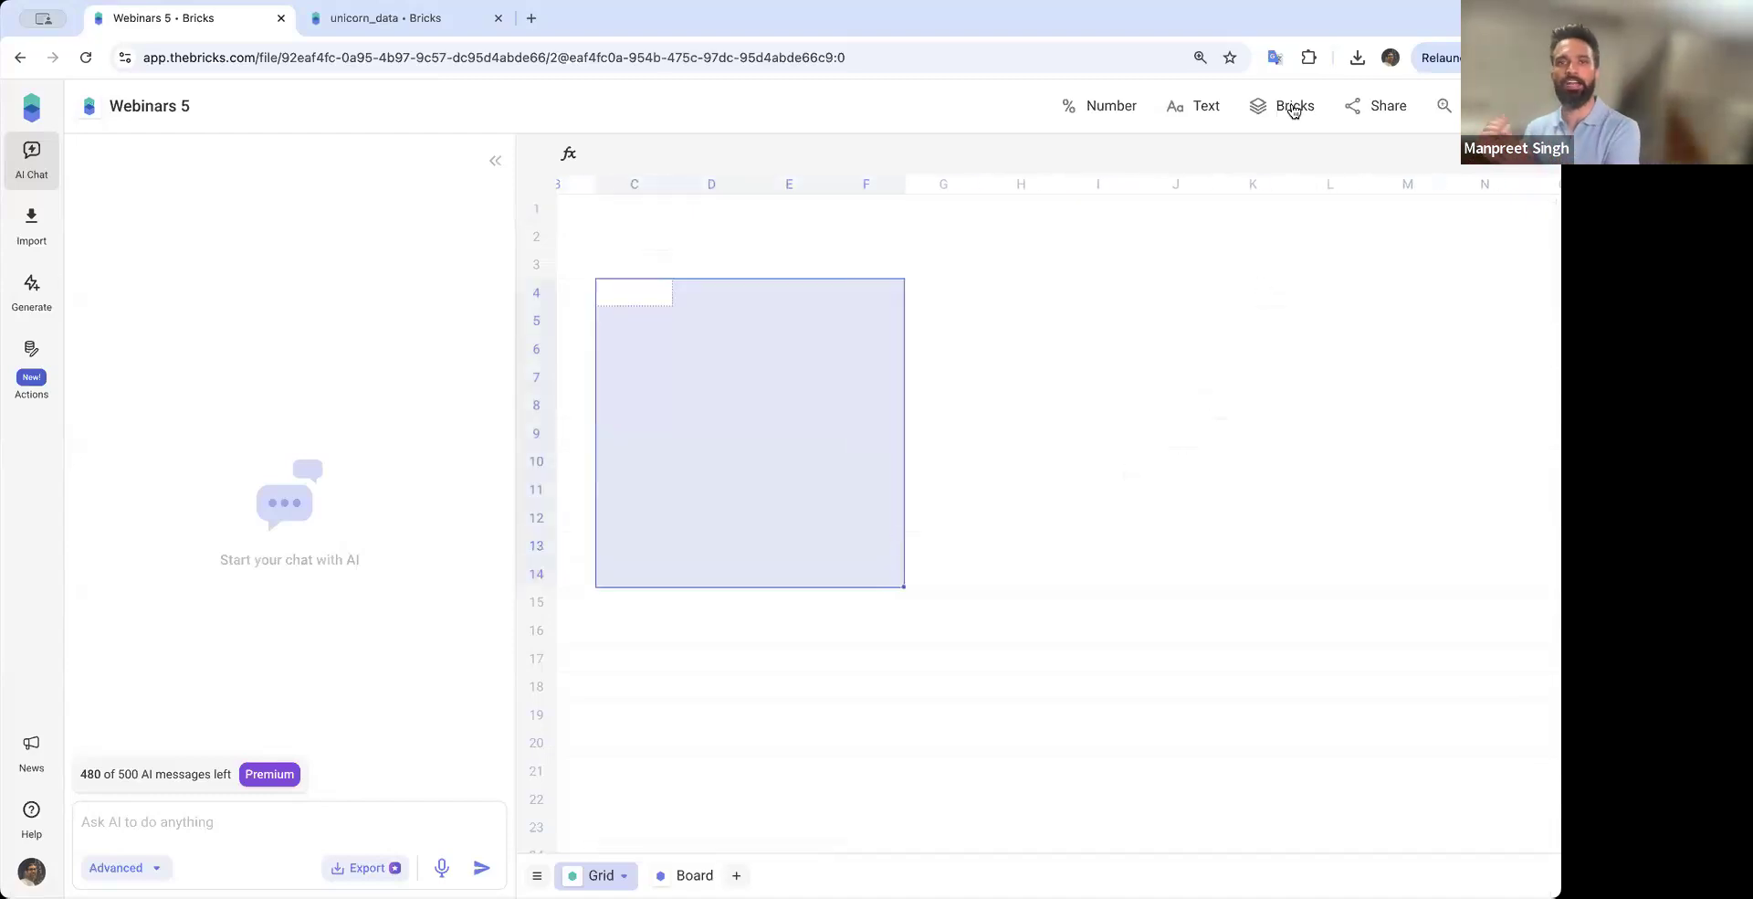
pyautogui.click(1291, 106)
pyautogui.click(1271, 148)
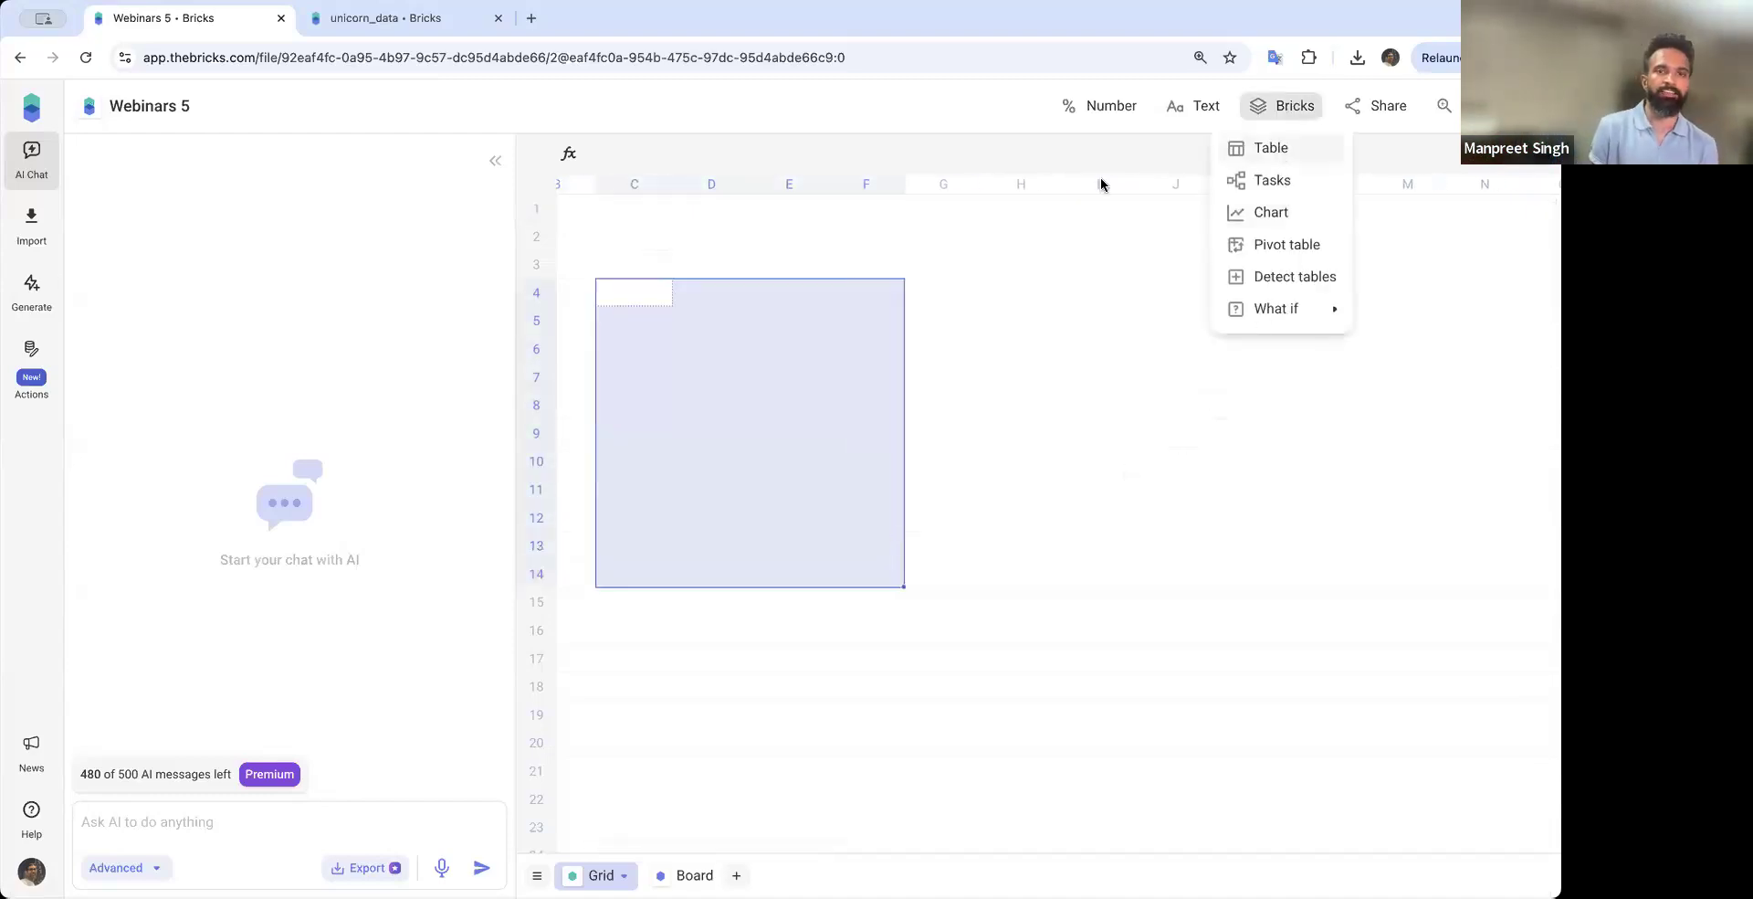
pyautogui.write('A')
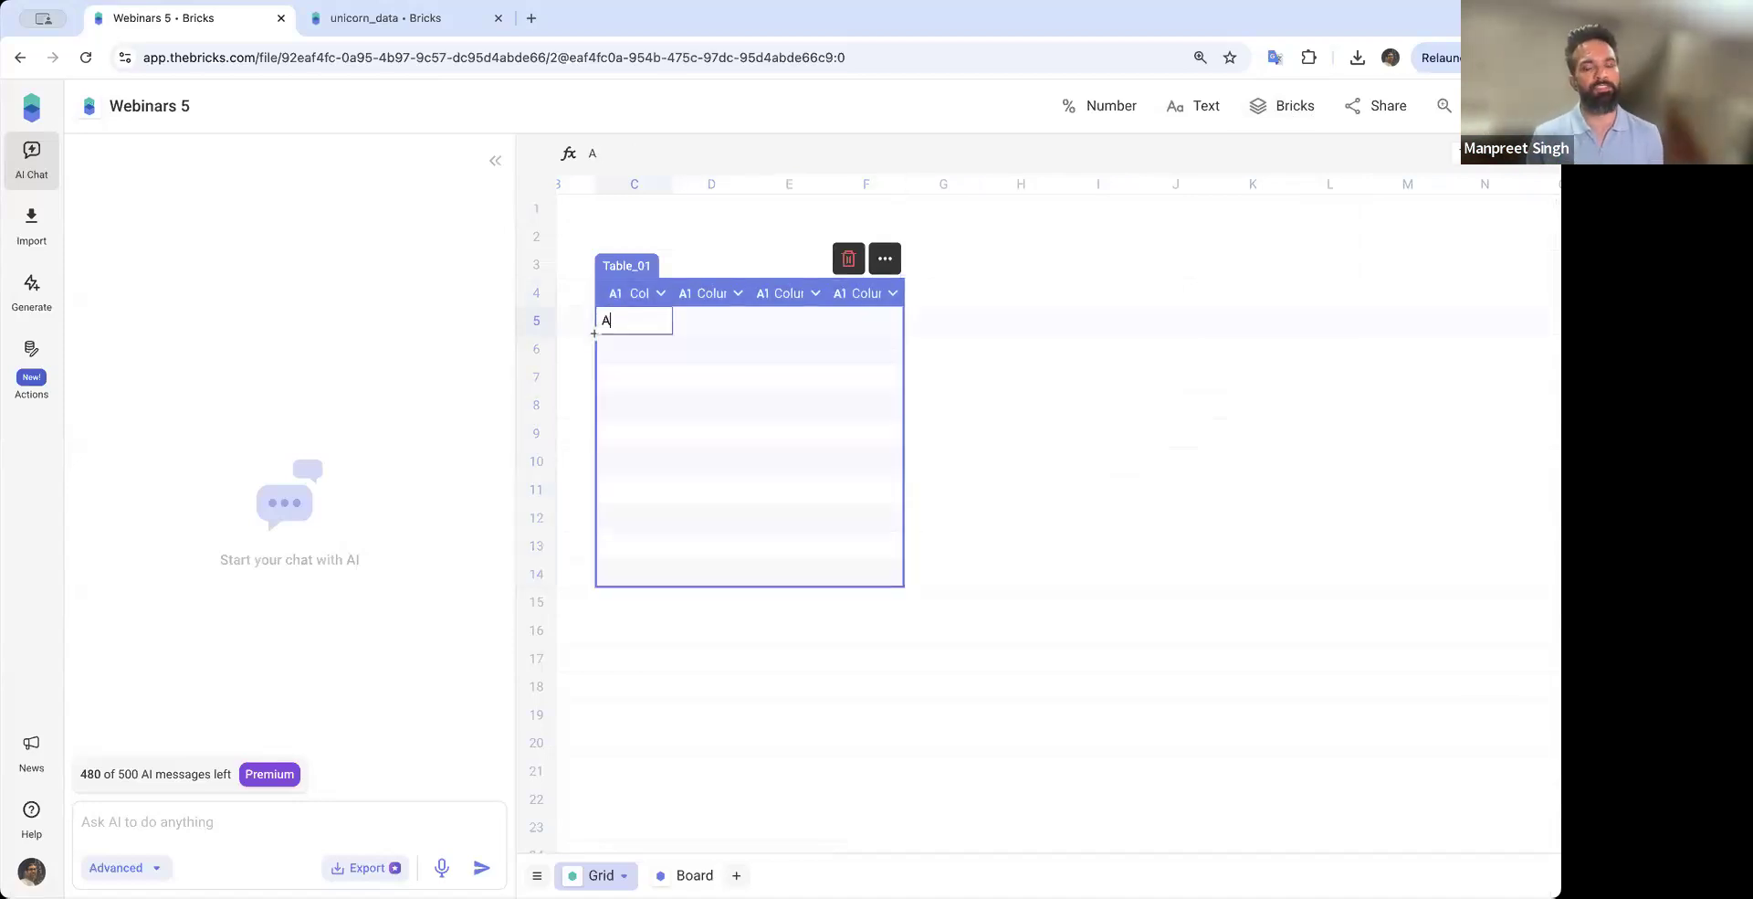
pyautogui.write('dd your data')
pyautogui.press('Return')
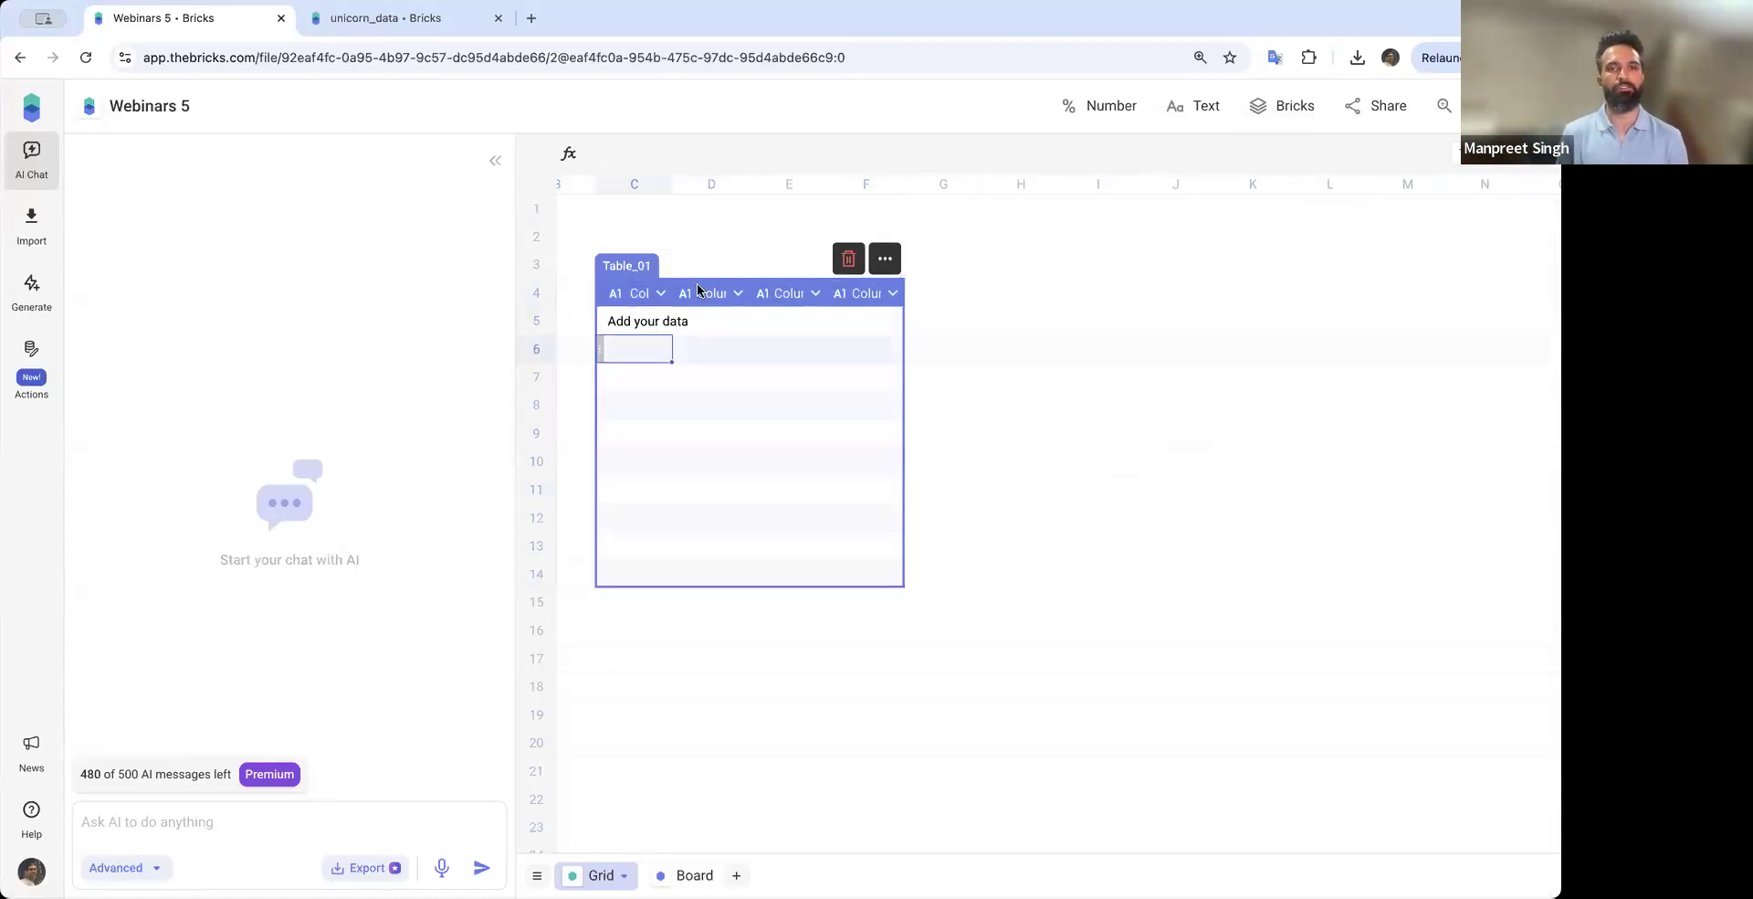
# Rename the new table as Renamed_Table
pyautogui.click(645, 279)
pyautogui.doubleClick(647, 274)
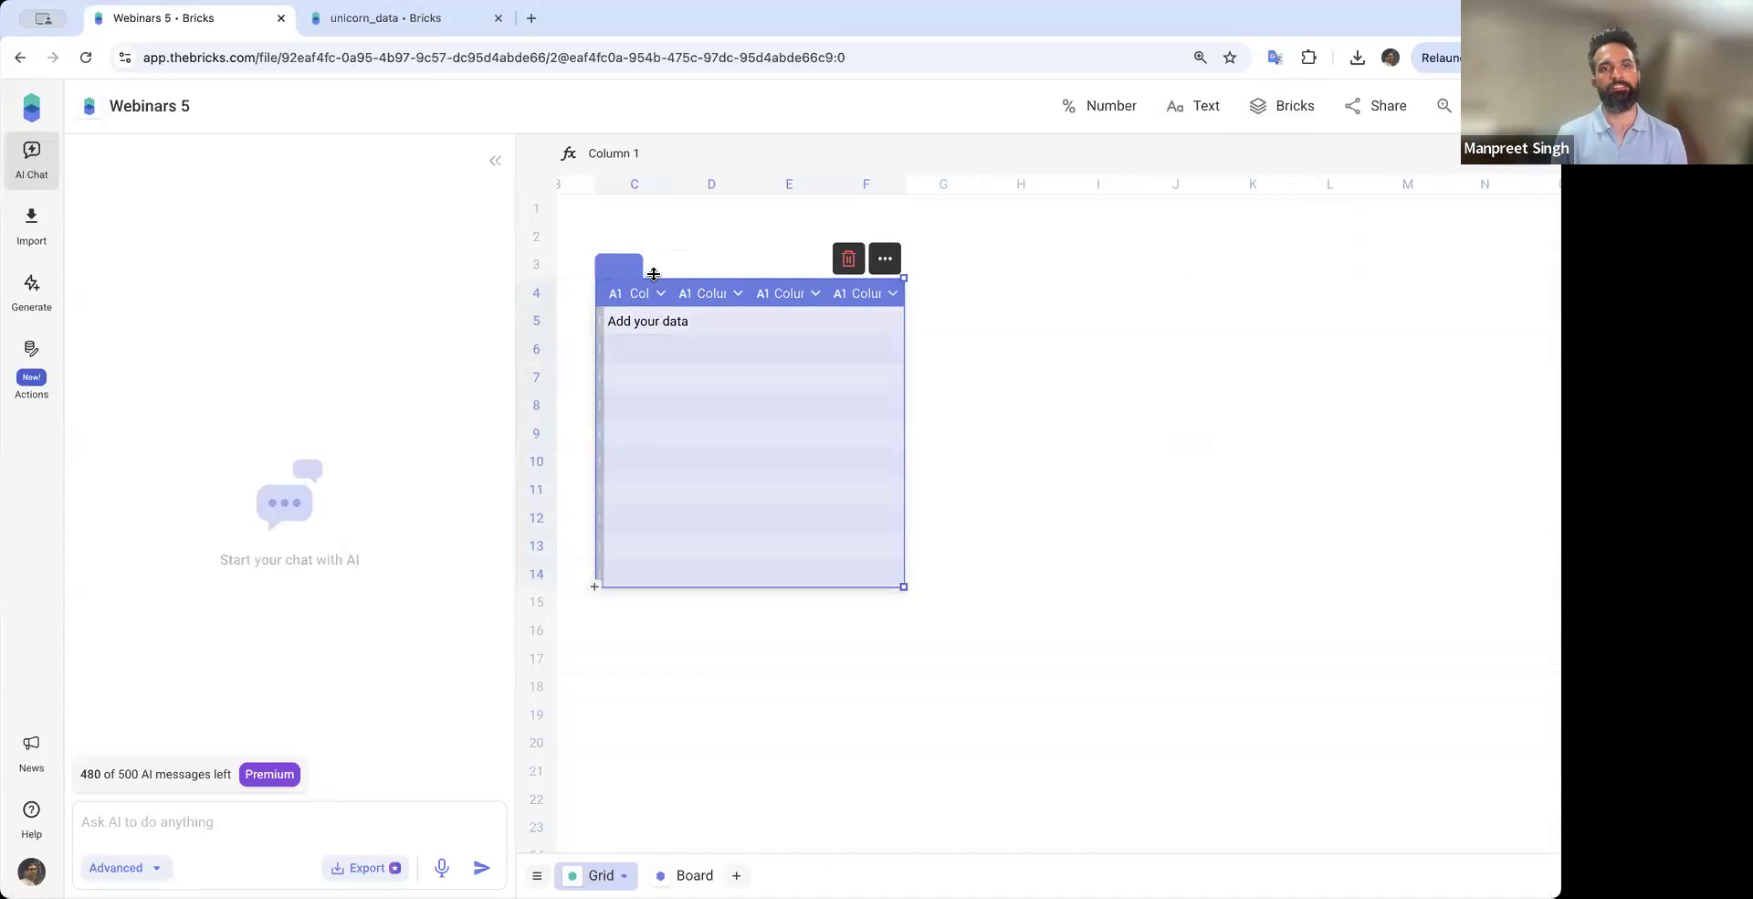
pyautogui.write('Rena')
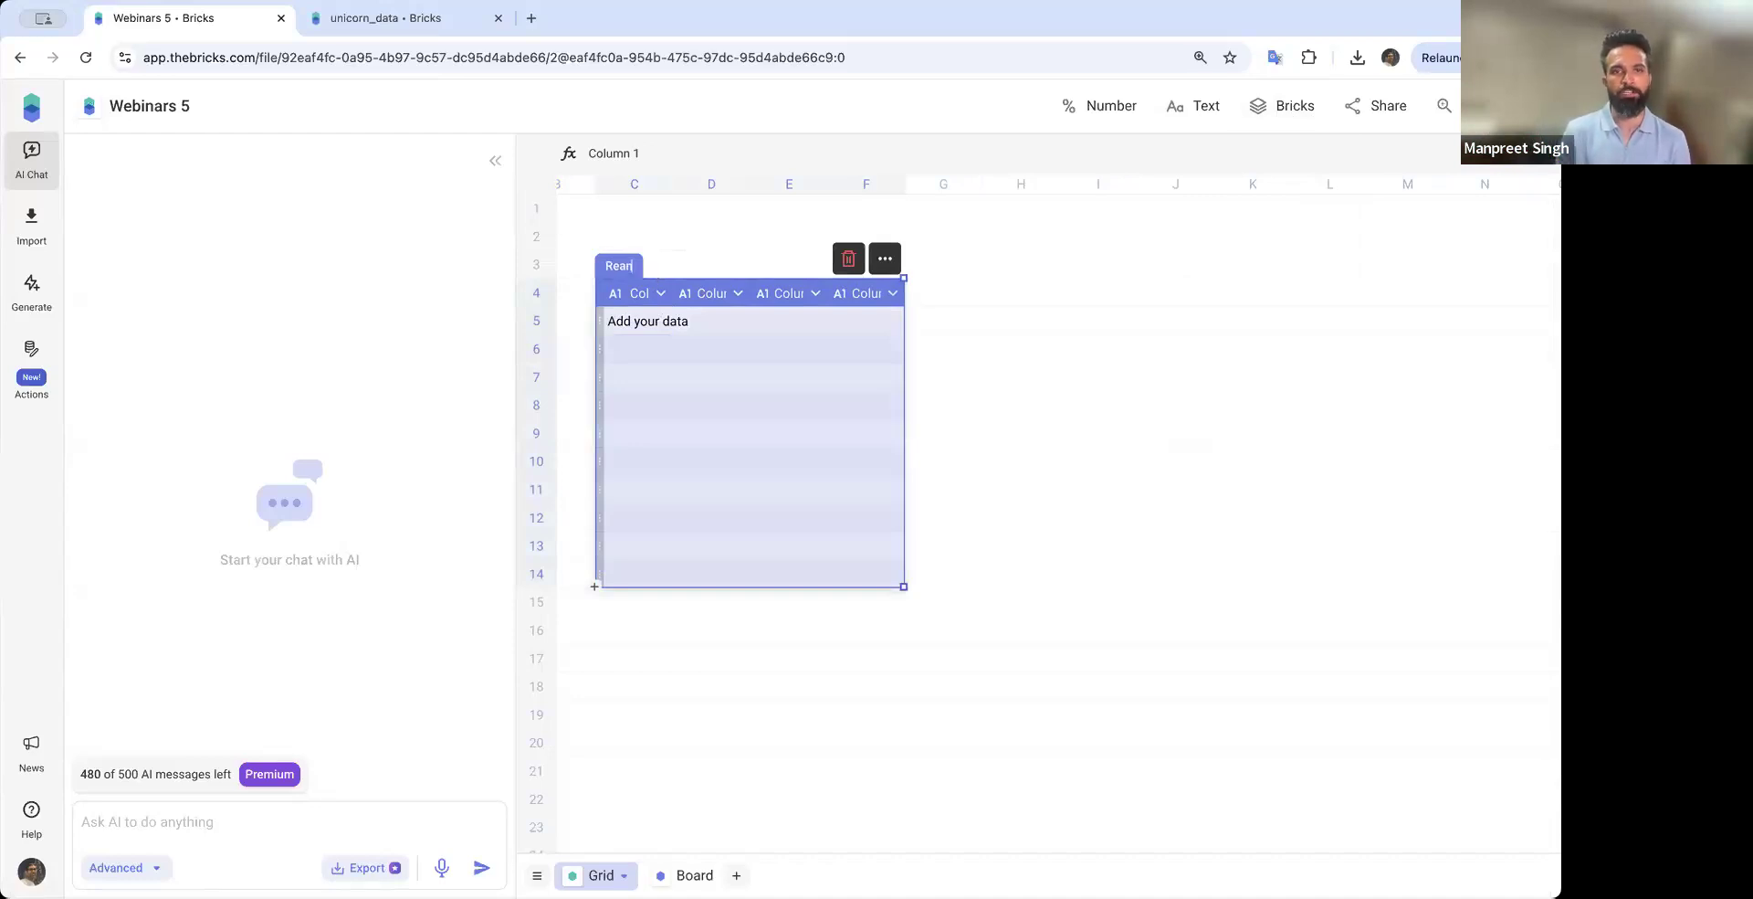
pyautogui.write('med_Table')
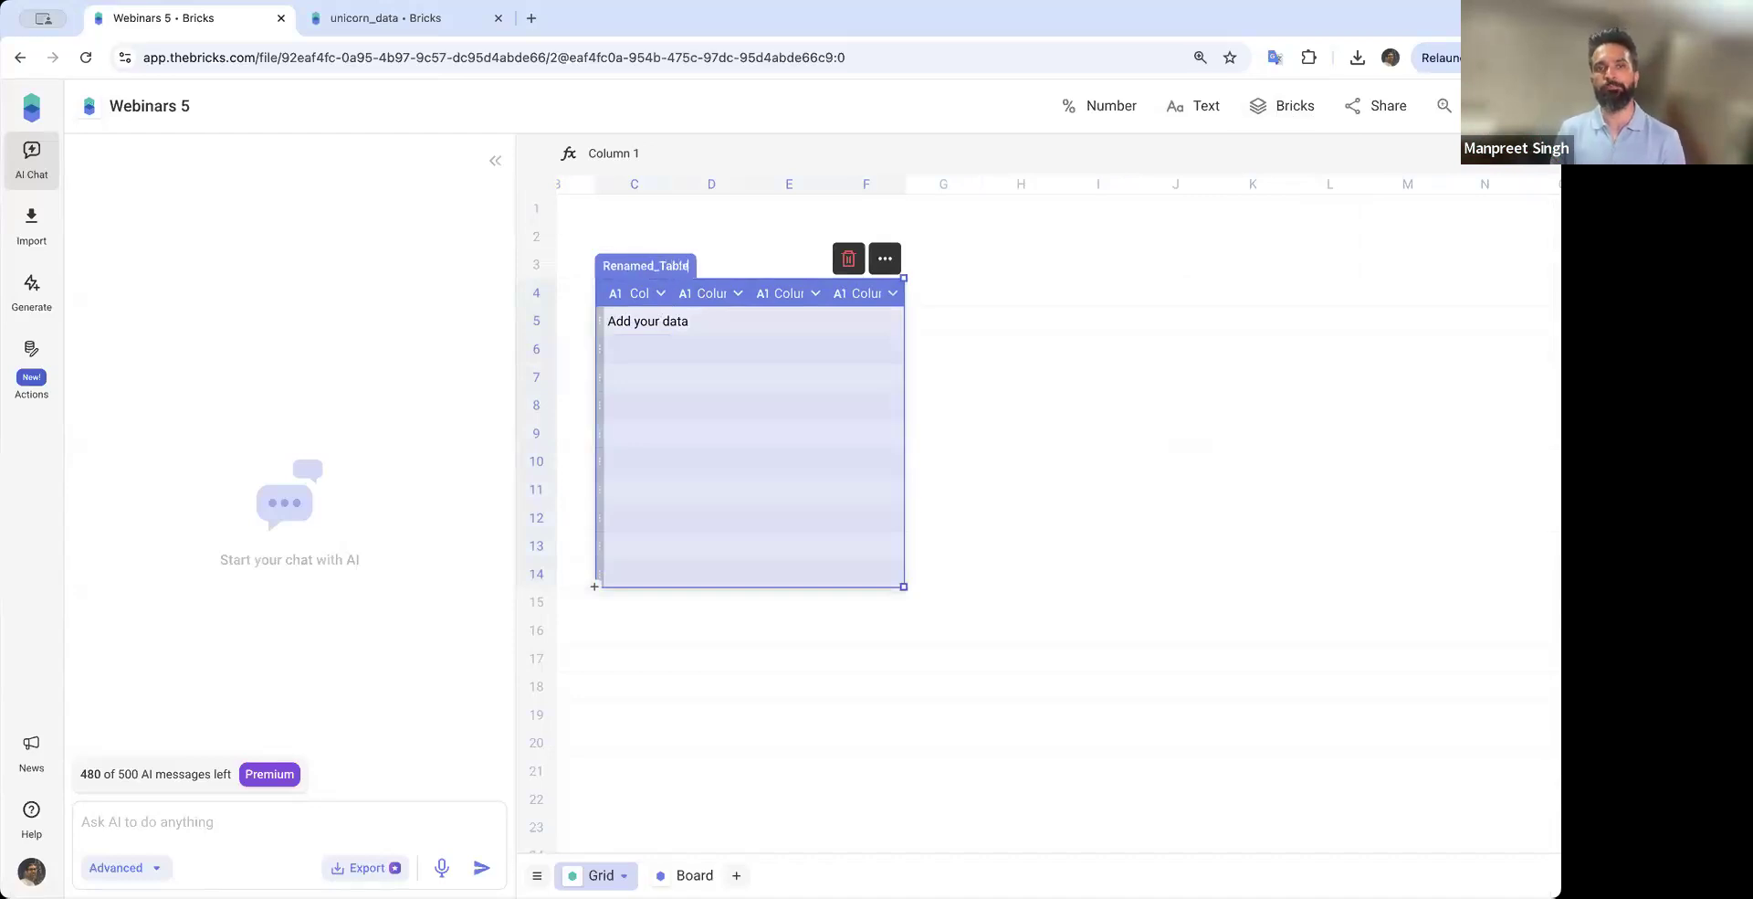
pyautogui.click(731, 406)
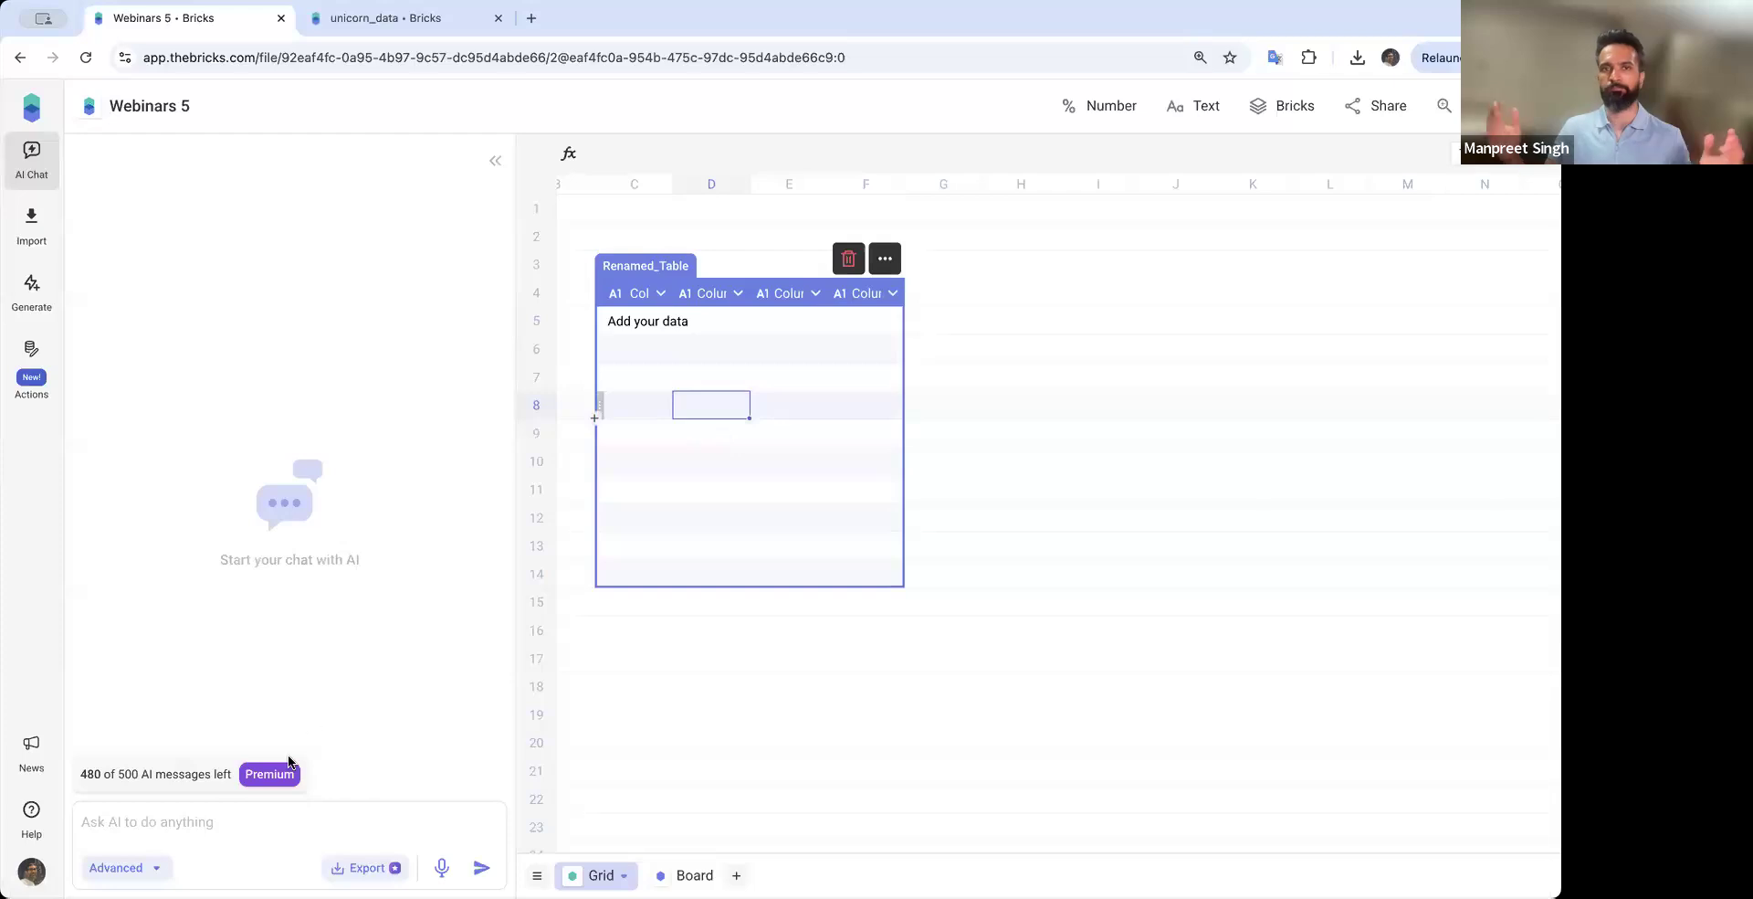
# Ask the AI chat in Advanced mode to "fill Renamed_Table with some dummy data"
pyautogui.click(270, 822)
pyautogui.click(152, 870)
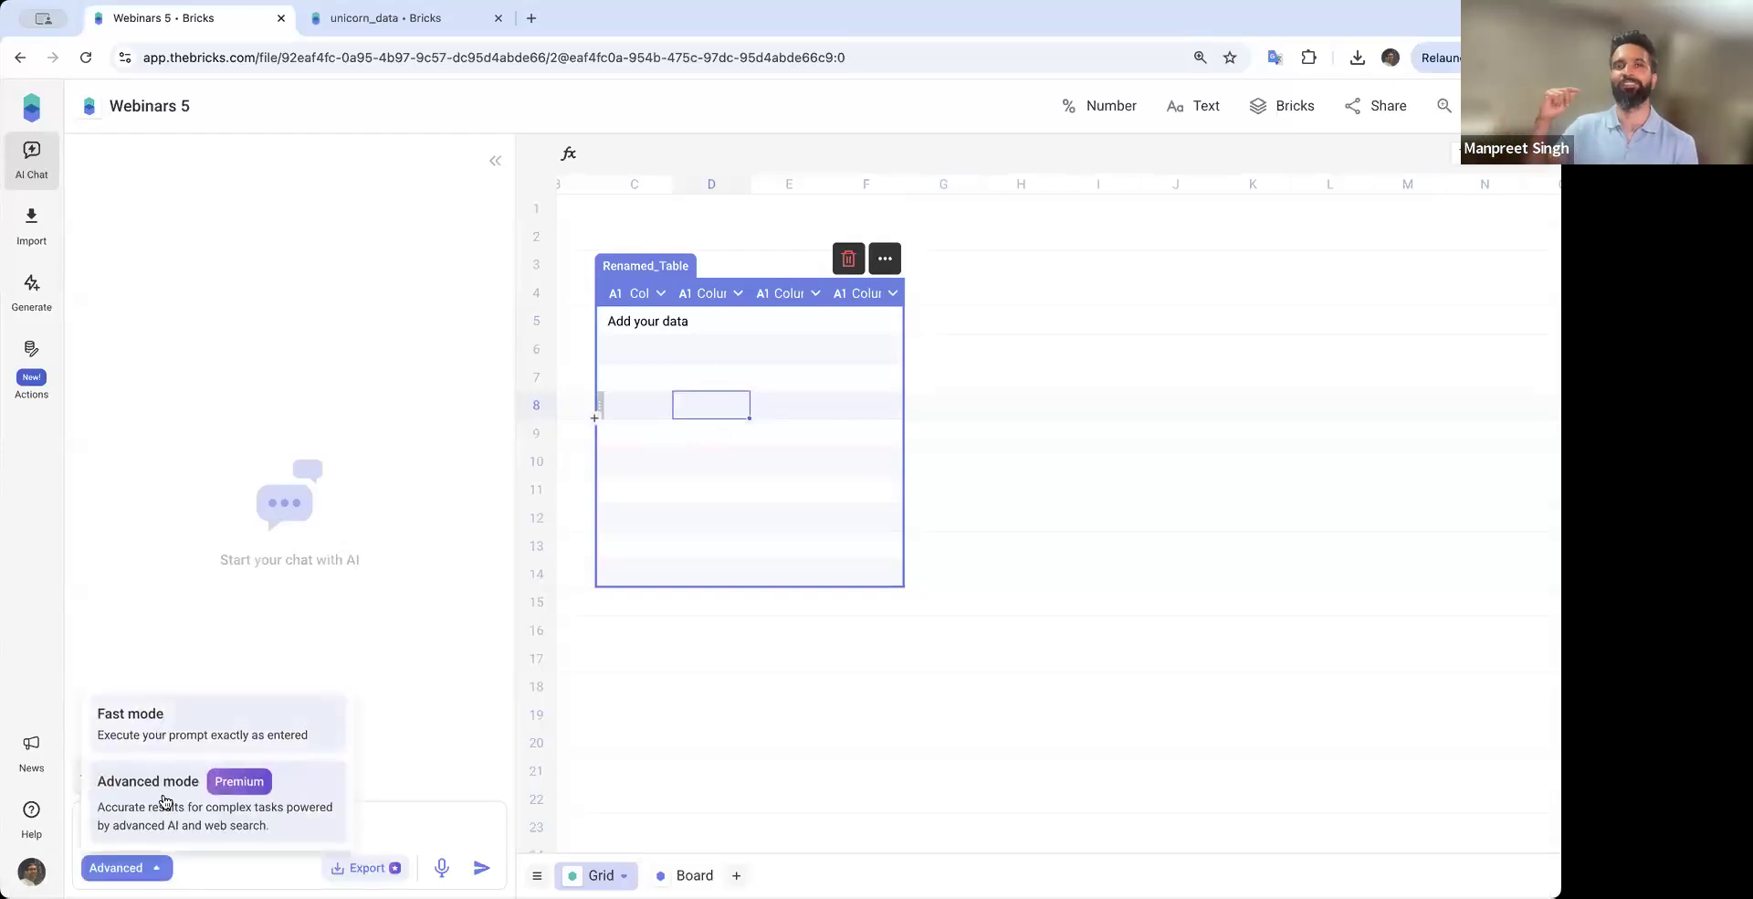
pyautogui.click(224, 833)
pyautogui.write('fil')
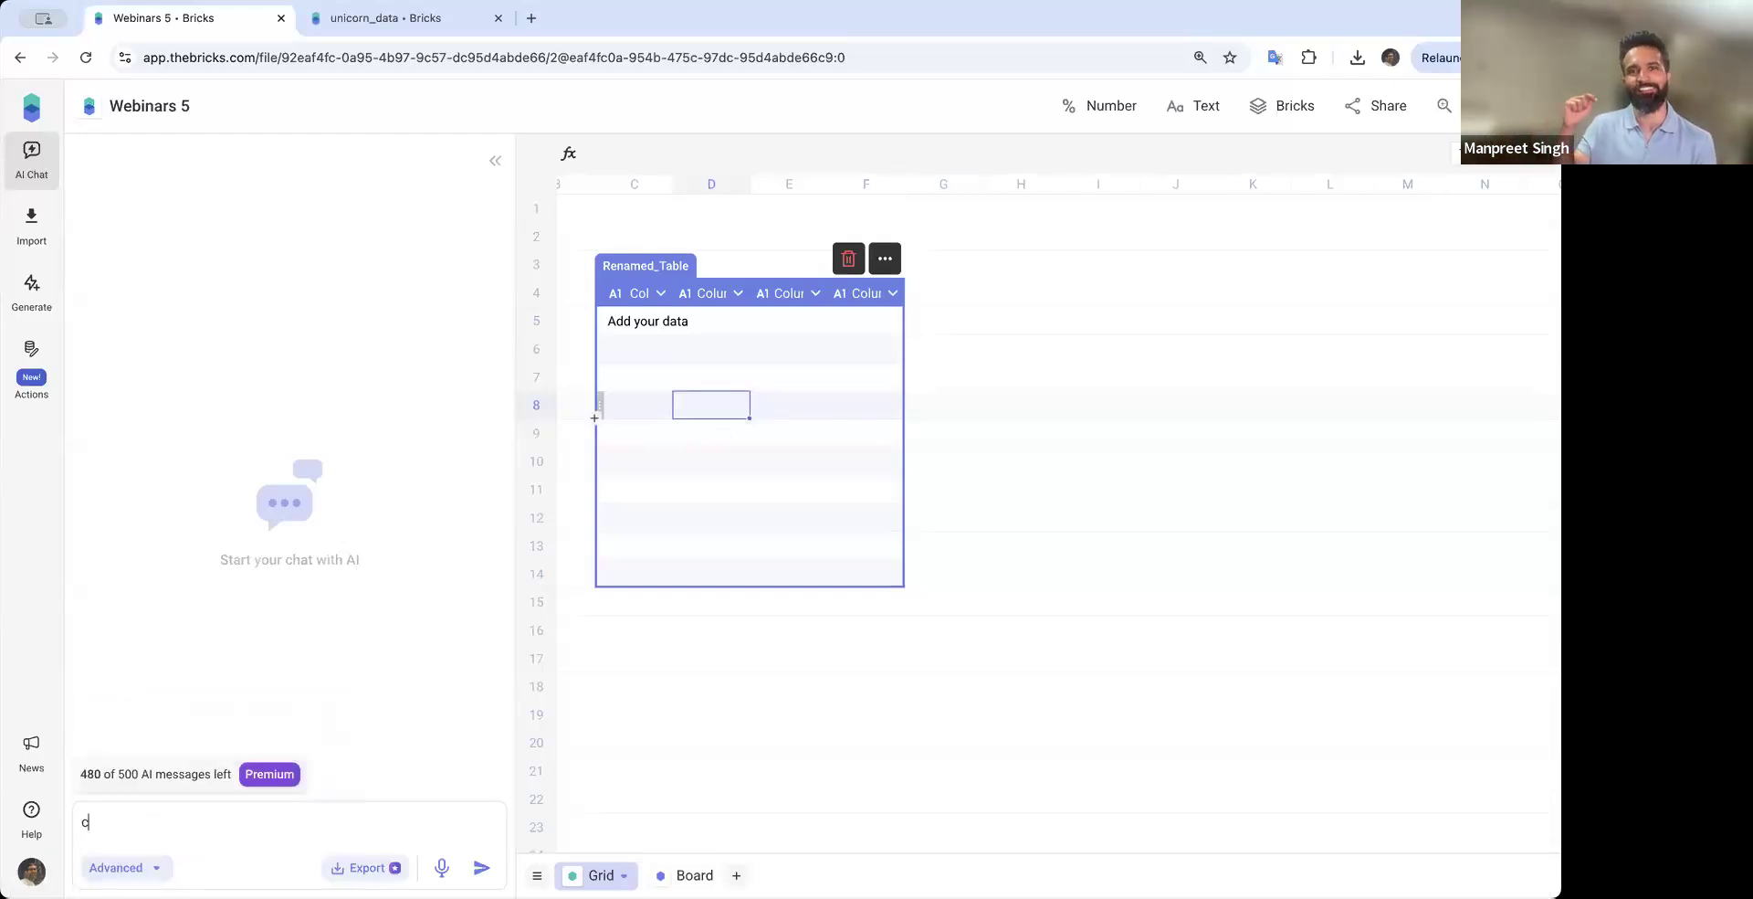
pyautogui.write('l r')
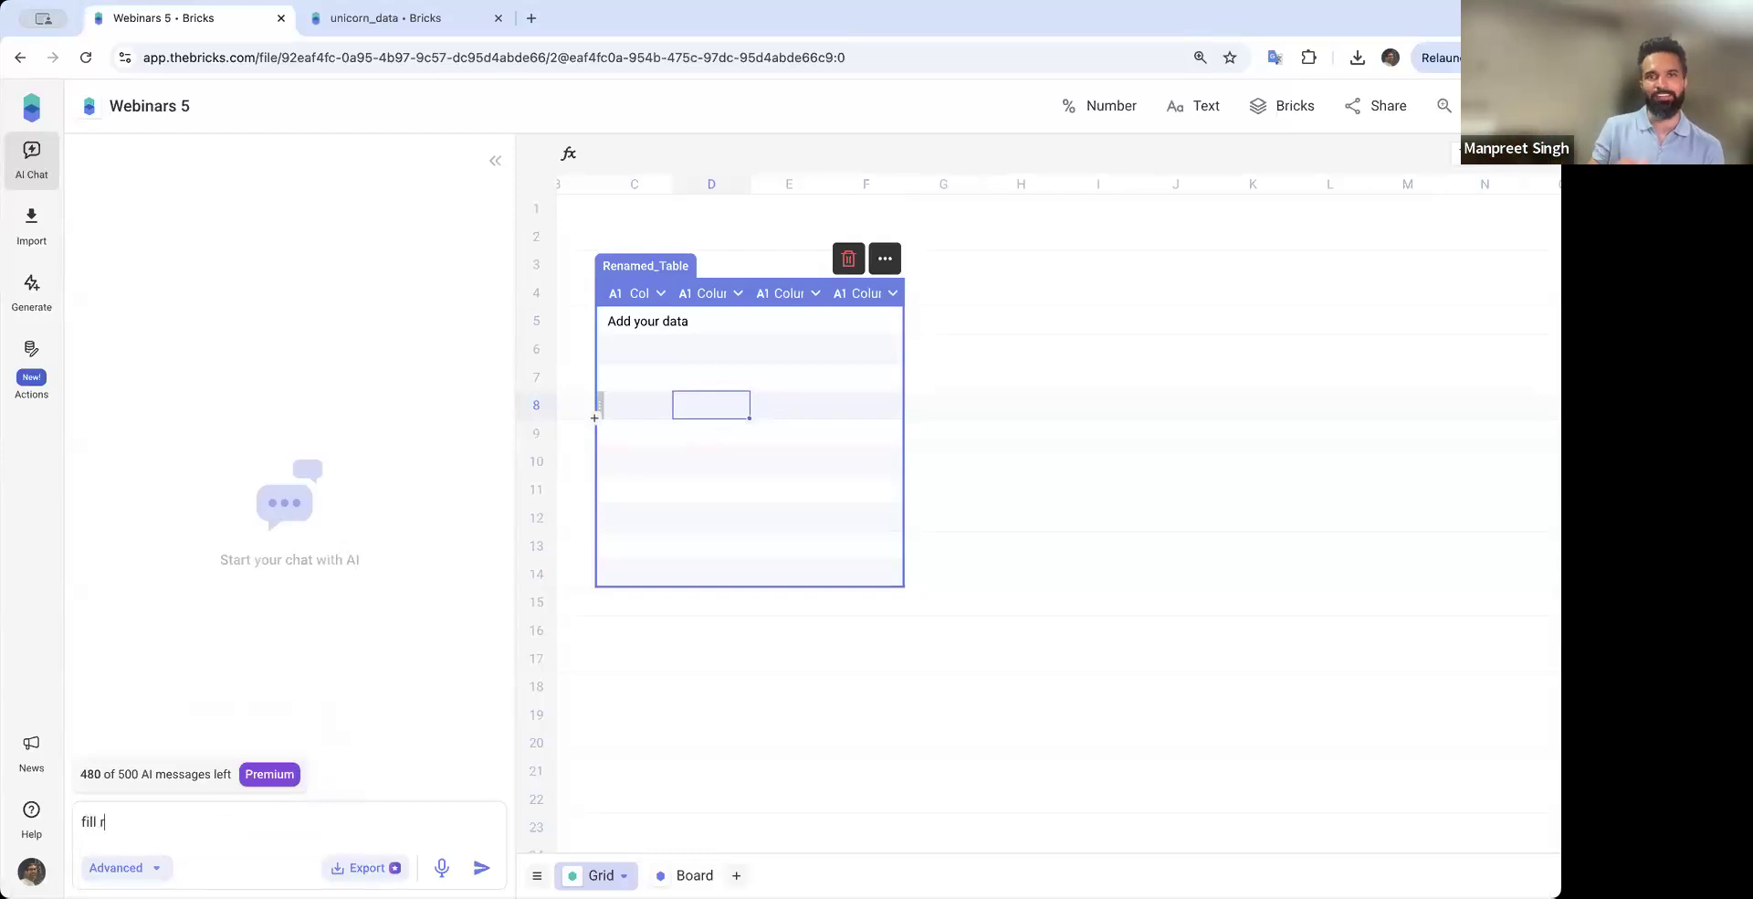
pyautogui.press('Tab')
pyautogui.write('with some')
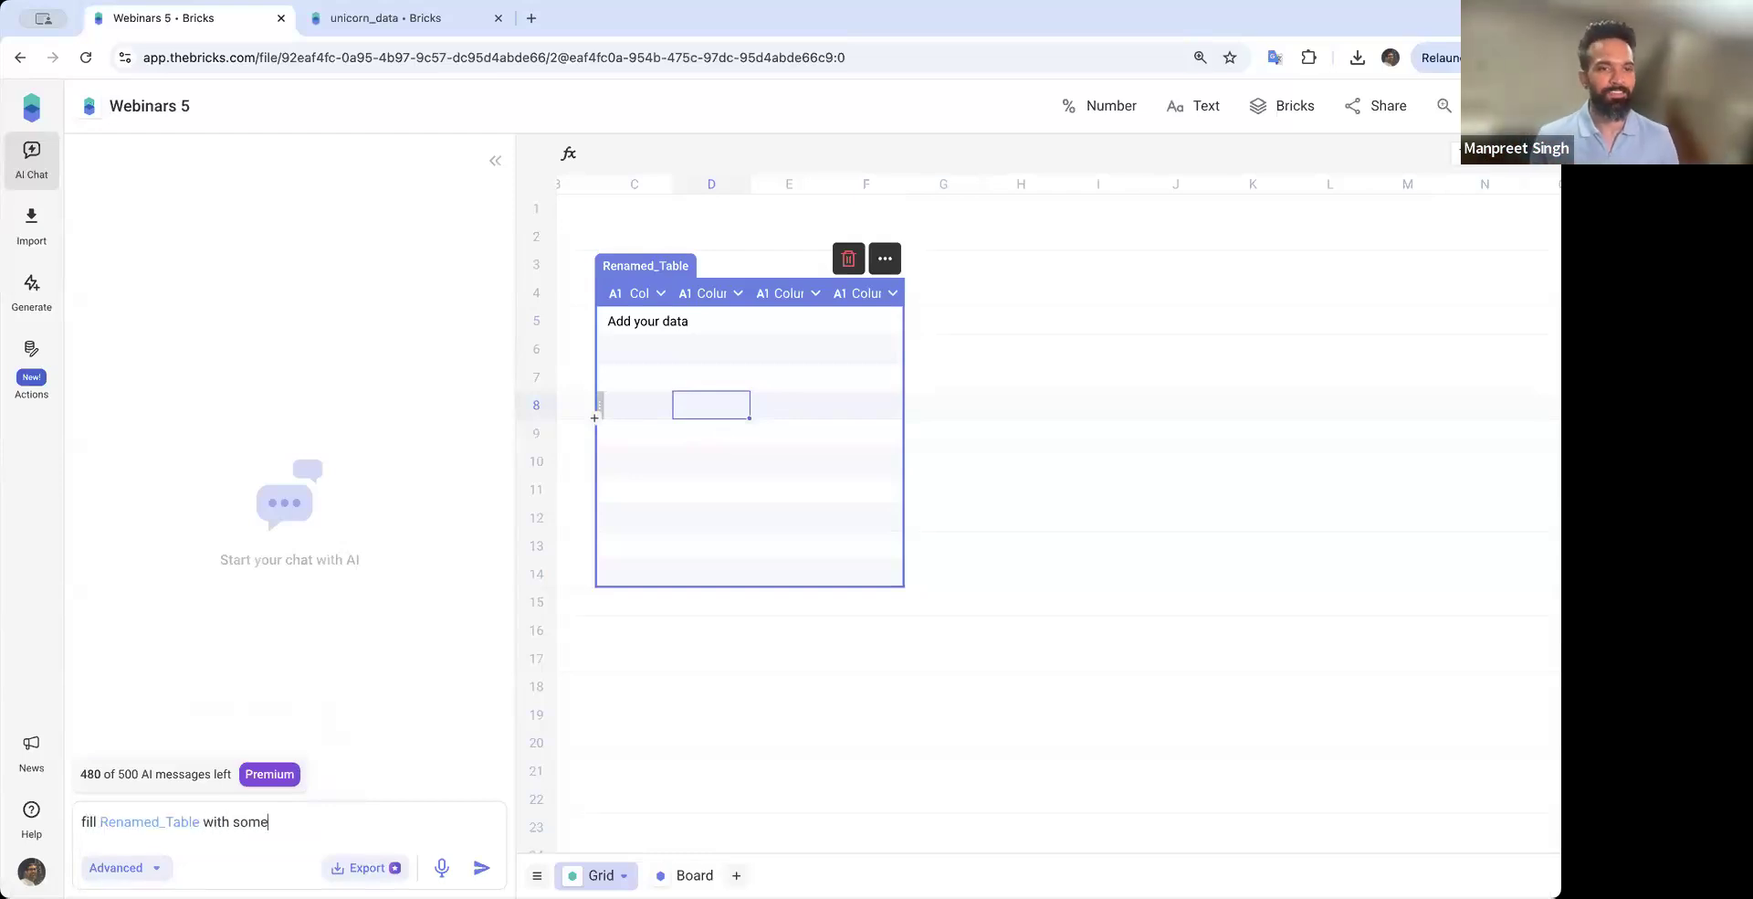
pyautogui.write(' dumm yda')
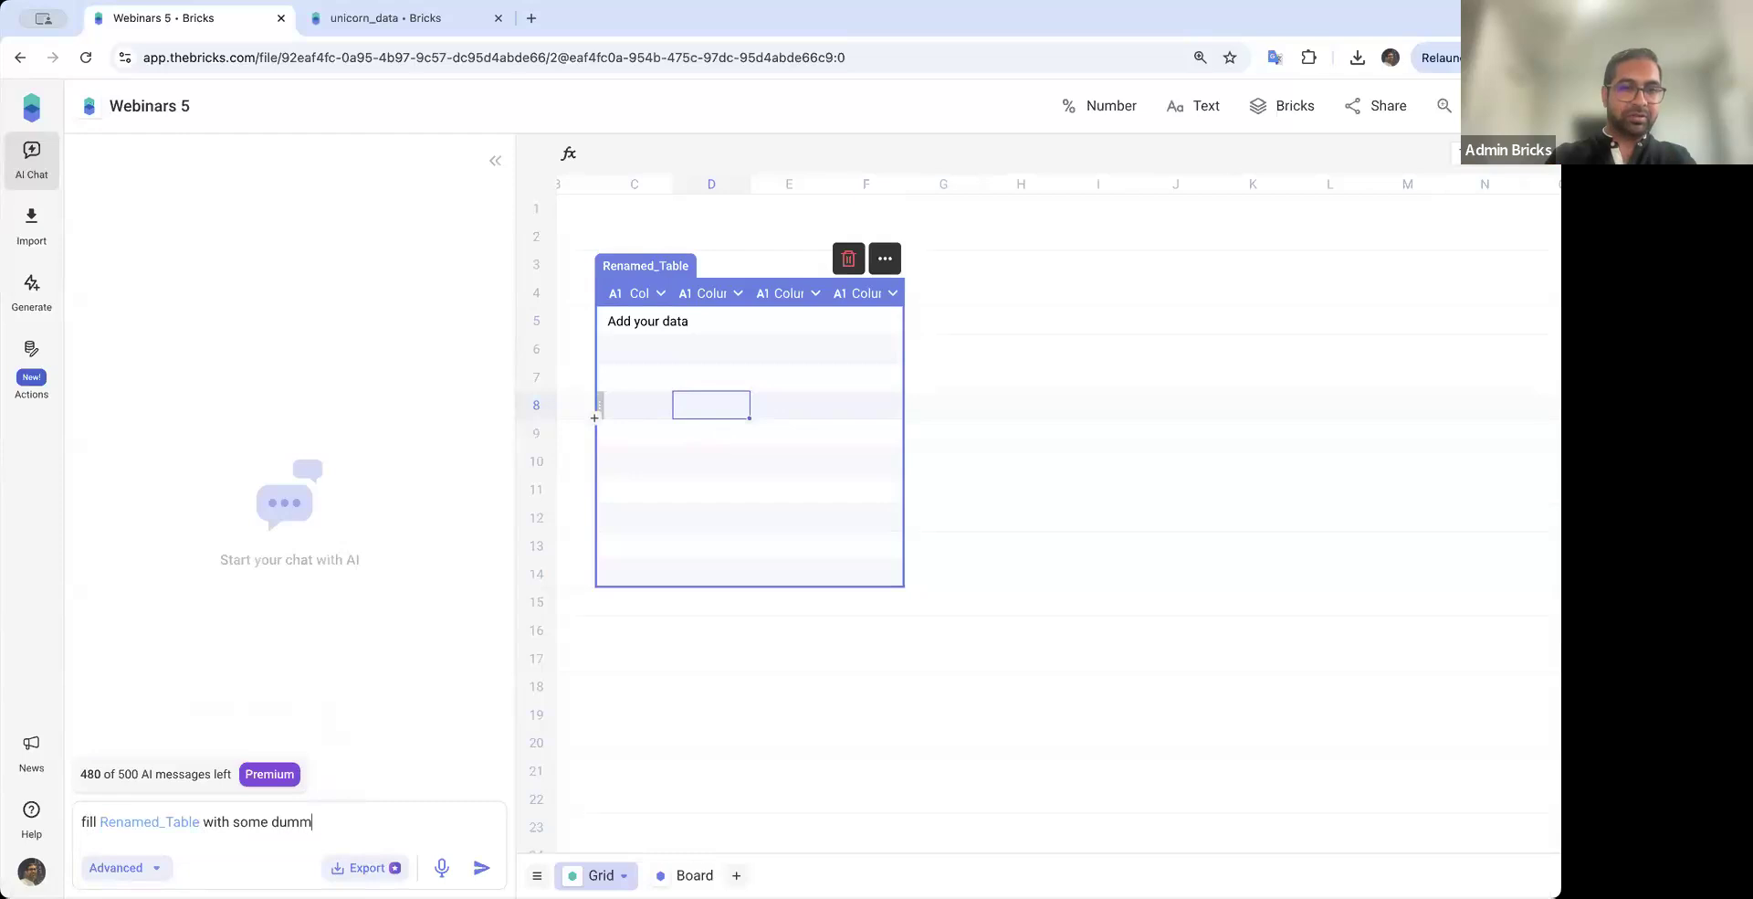
pyautogui.press('BackSpace')
pyautogui.press('BackSpace')
pyautogui.press('BackSpace')
pyautogui.press('BackSpace')
pyautogui.write('y data')
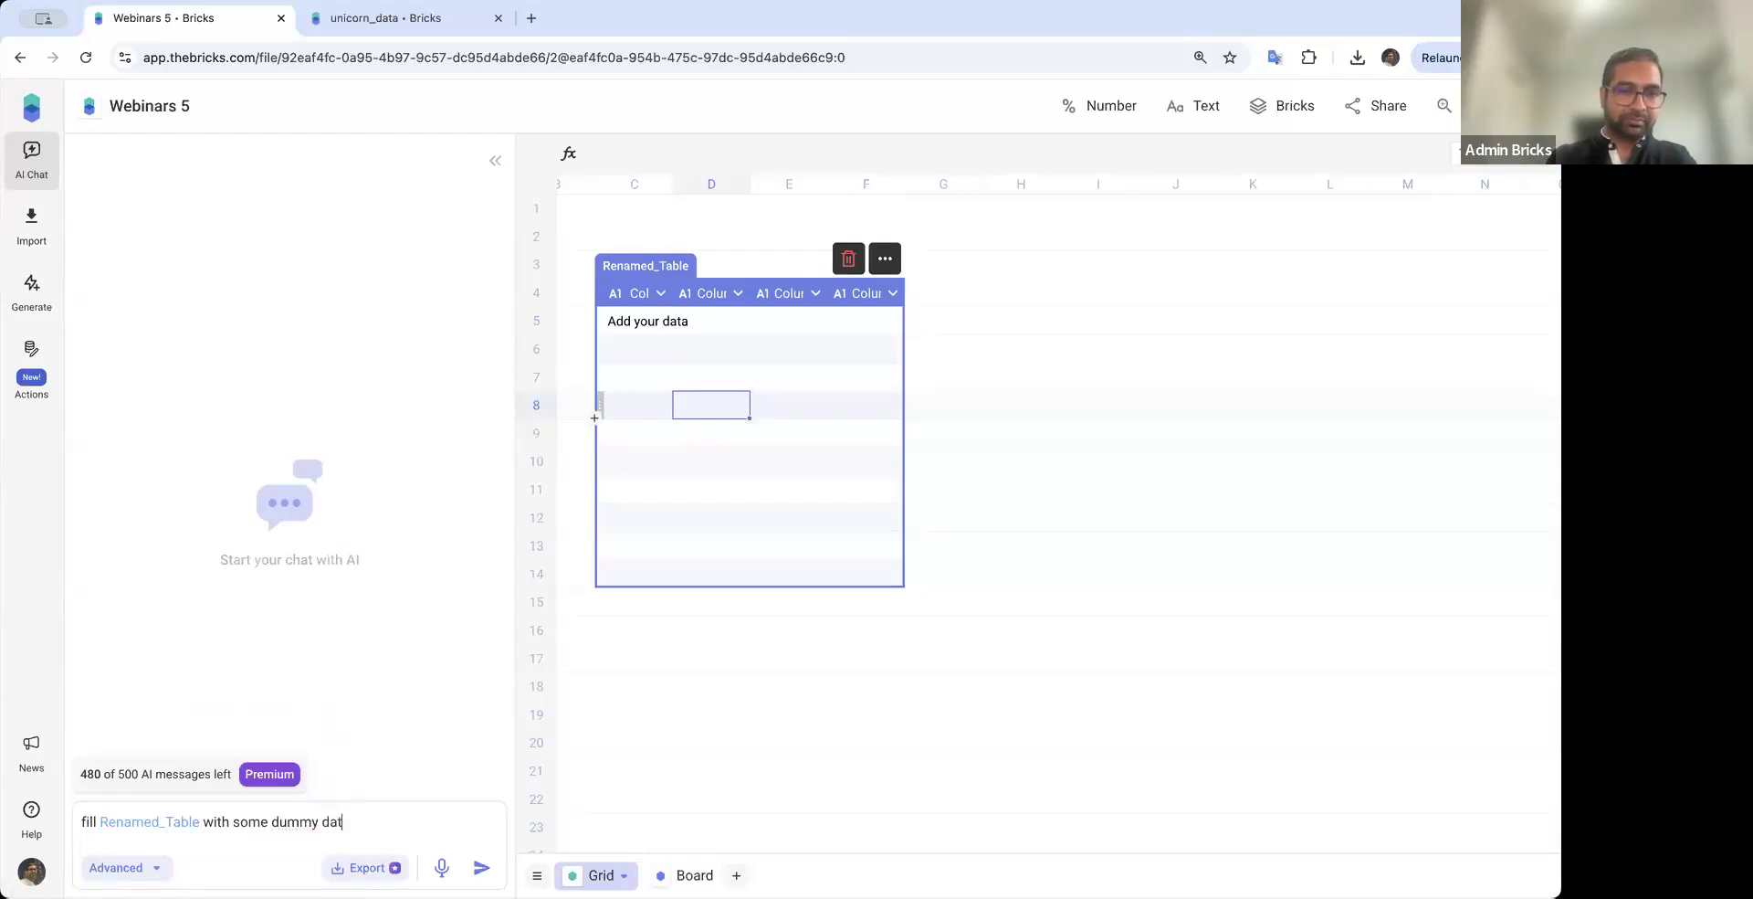
pyautogui.press('Return')
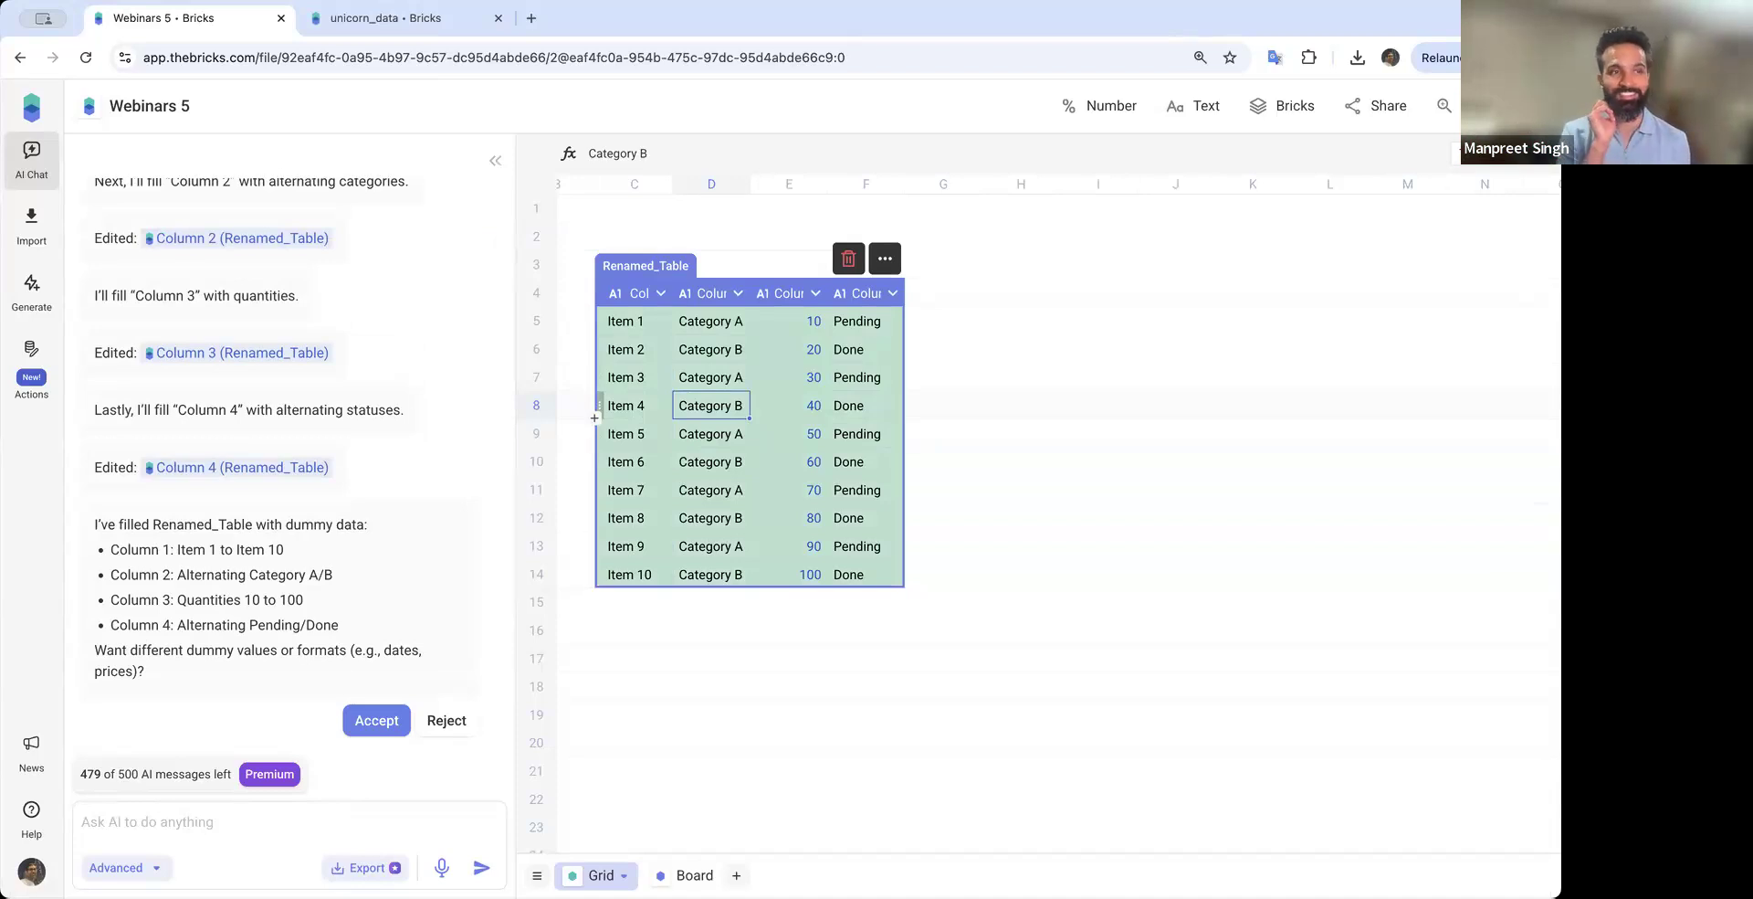
# Open the most recent unicorn_data file from the Webinars room and view its dashboard down to the city chart
pyautogui.click(31, 107)
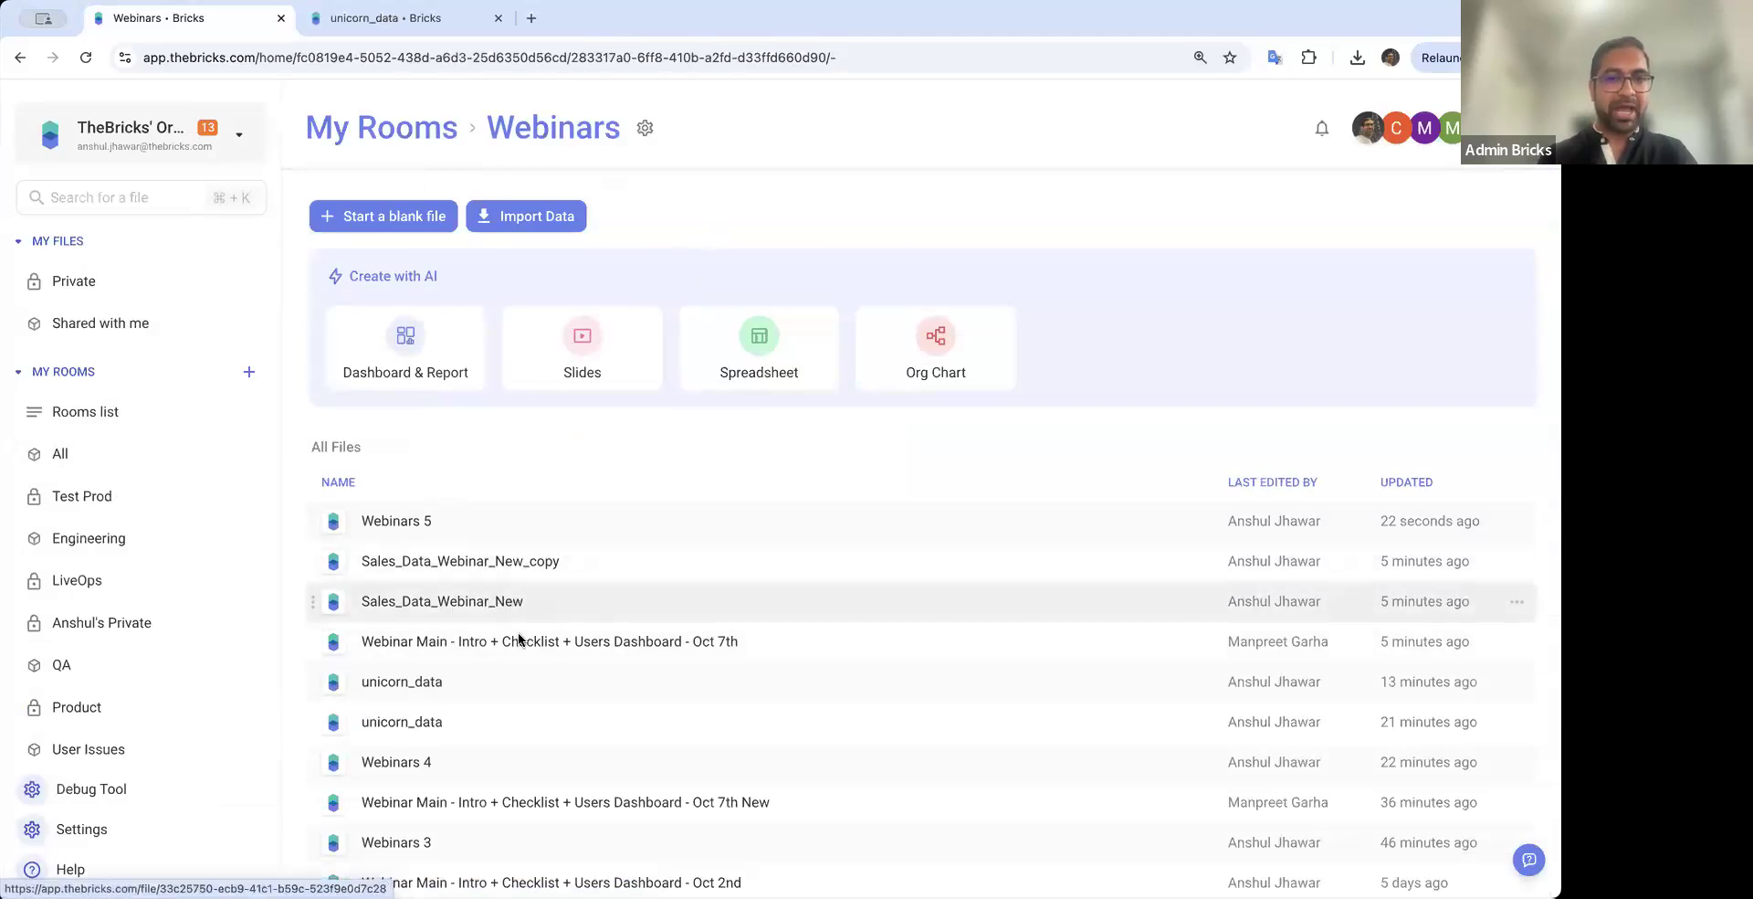
pyautogui.click(462, 683)
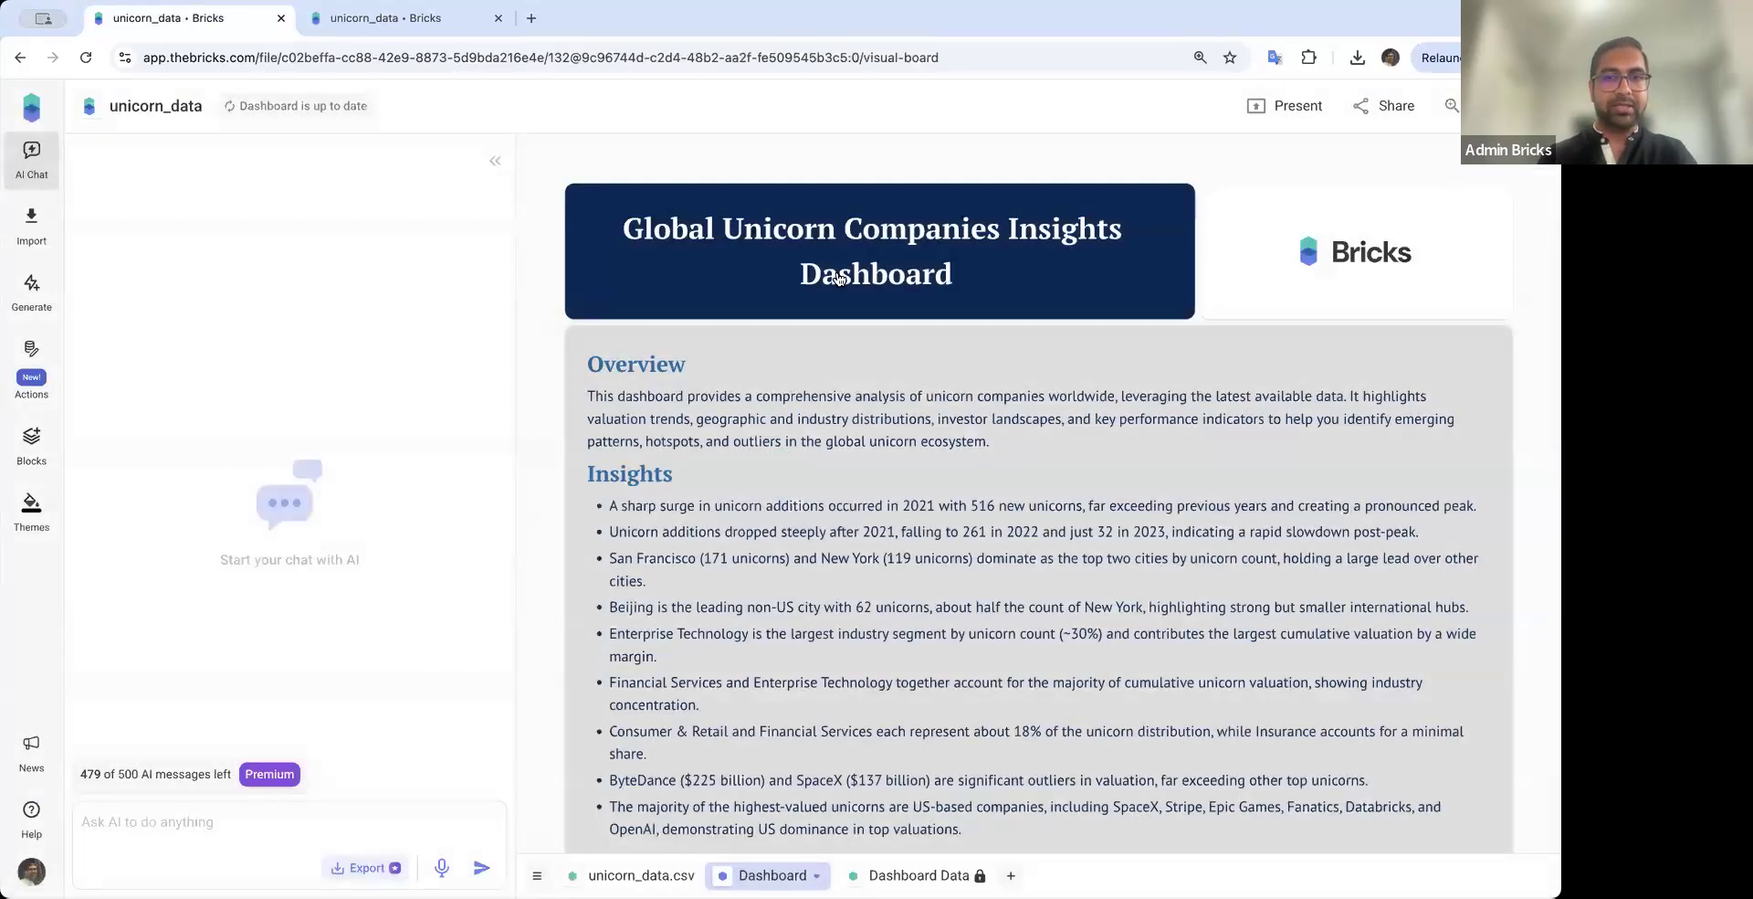
pyautogui.scroll(-6, 702, 613)
pyautogui.scroll(-2, 702, 613)
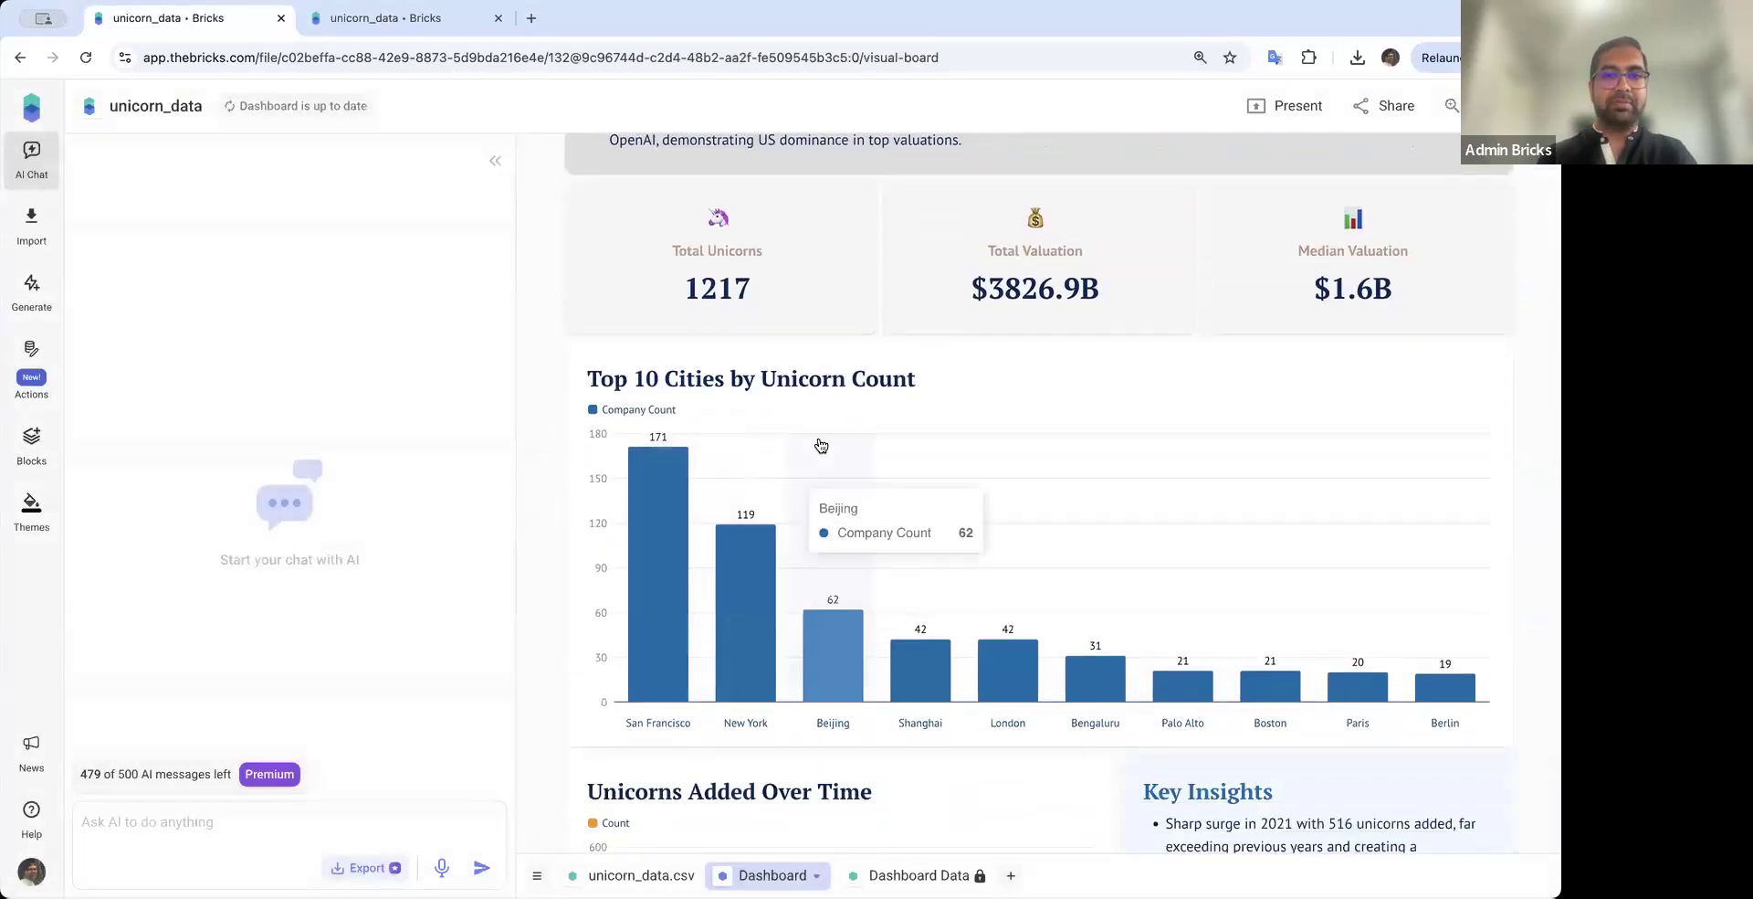
# Open the Top 10 Cities by Unicorn Count chart for editing, examine the available bar, line and pie chart types, and return to the dashboard
pyautogui.click(822, 448)
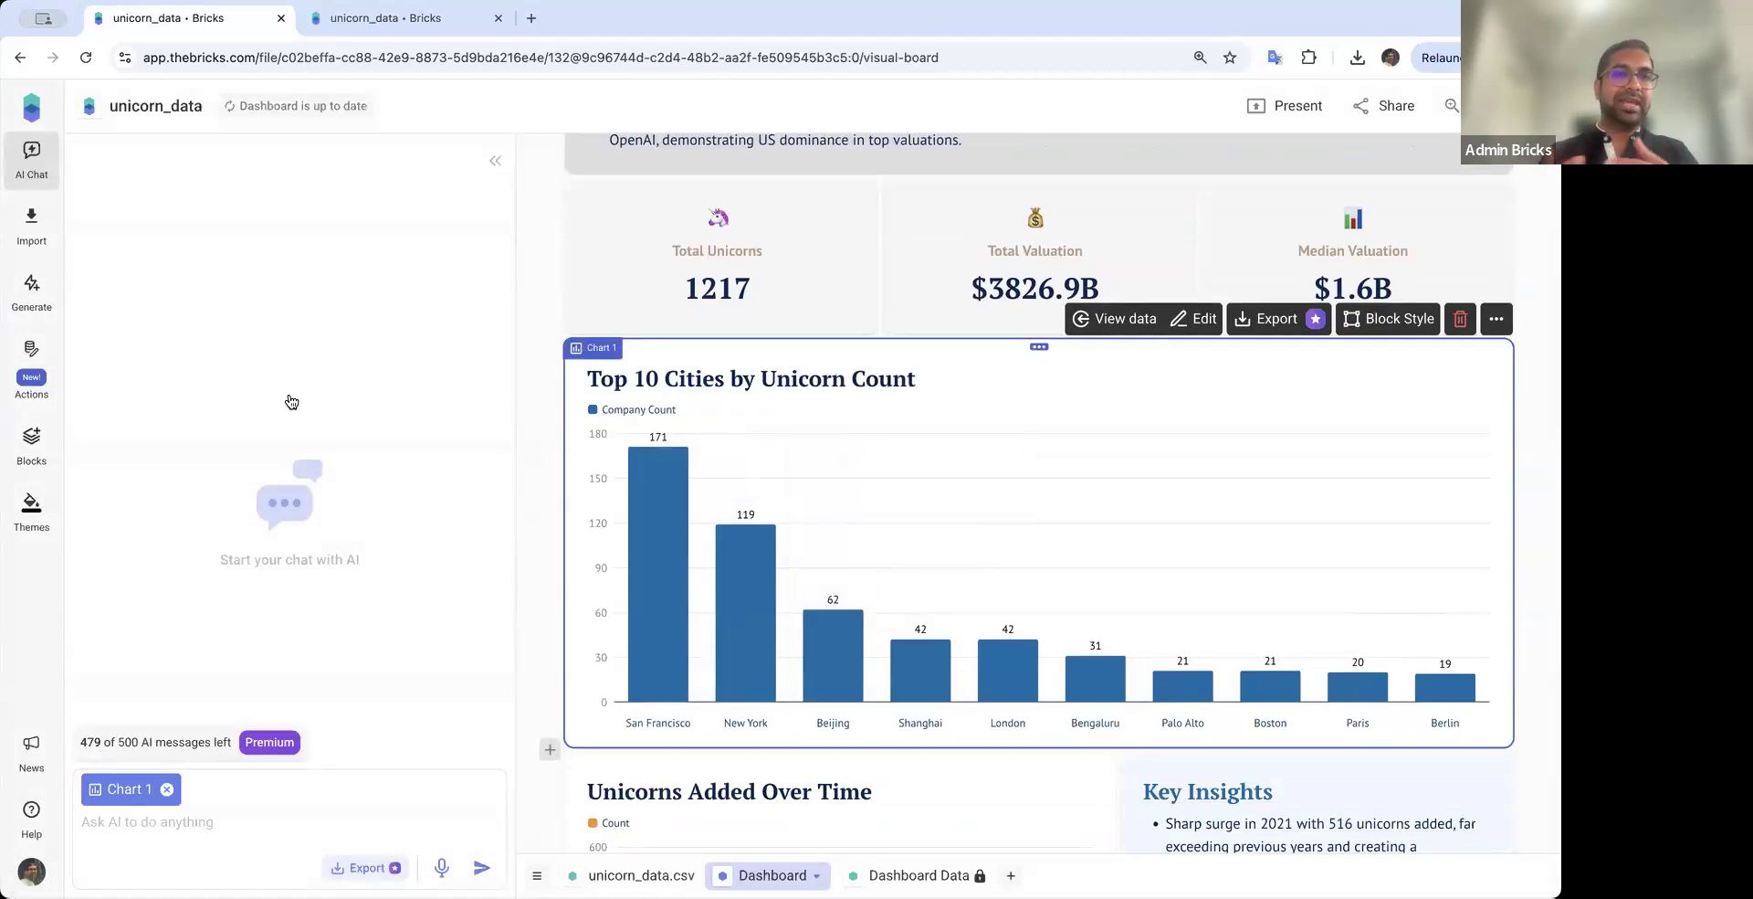
pyautogui.click(1193, 319)
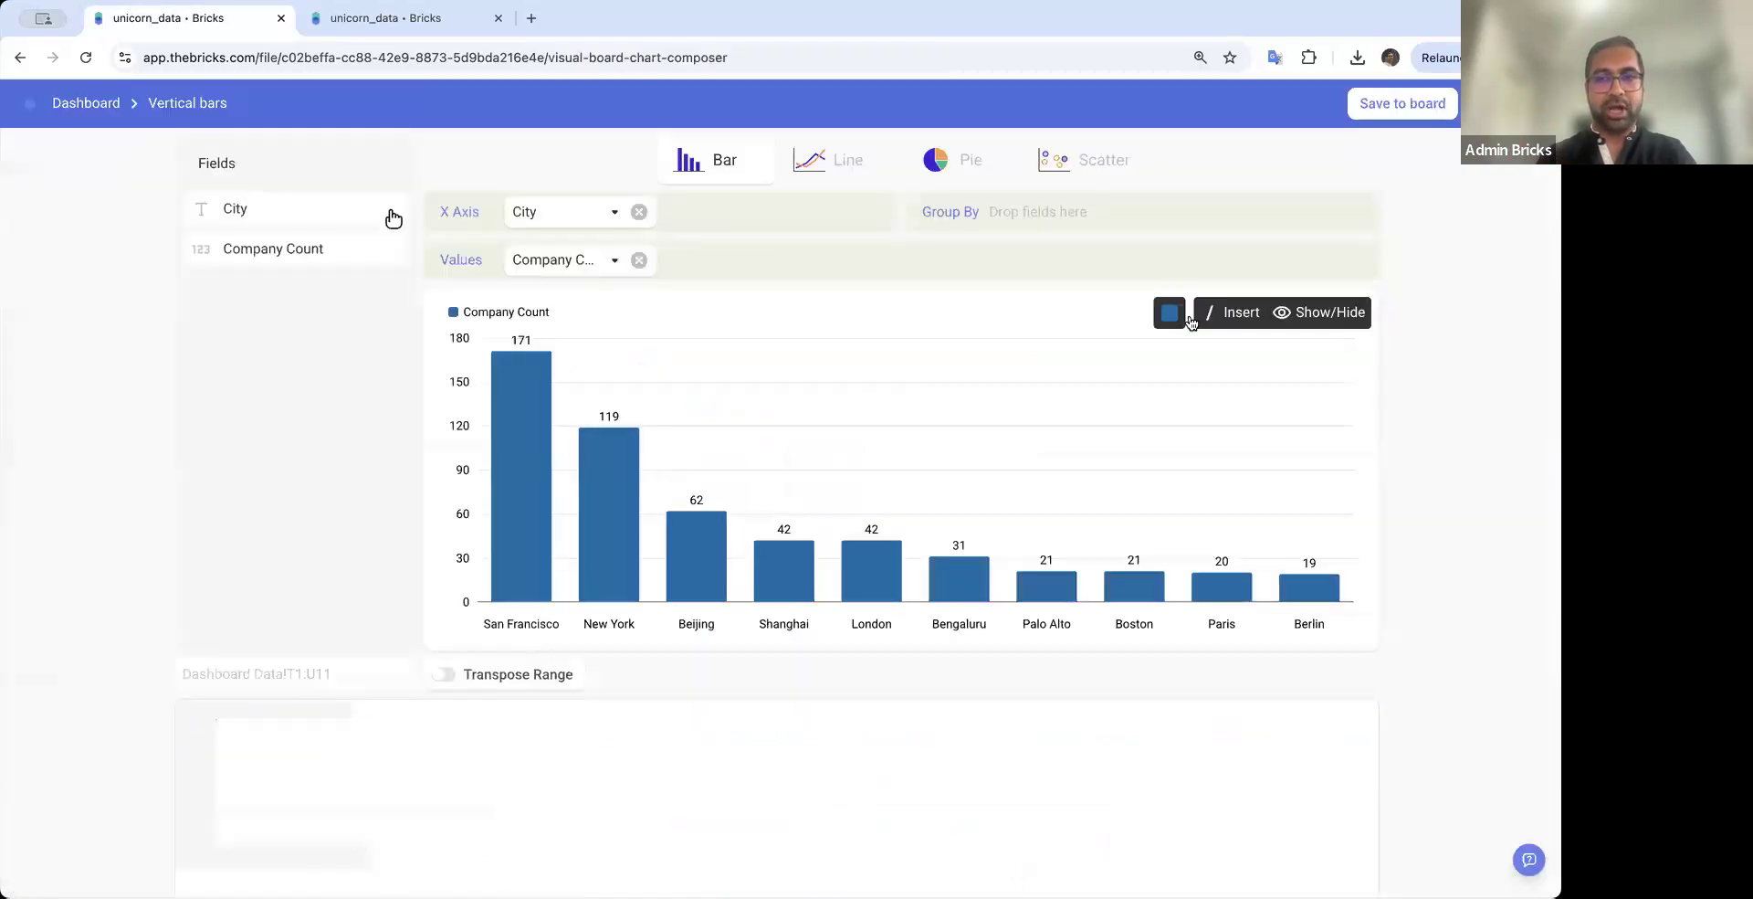
pyautogui.click(731, 164)
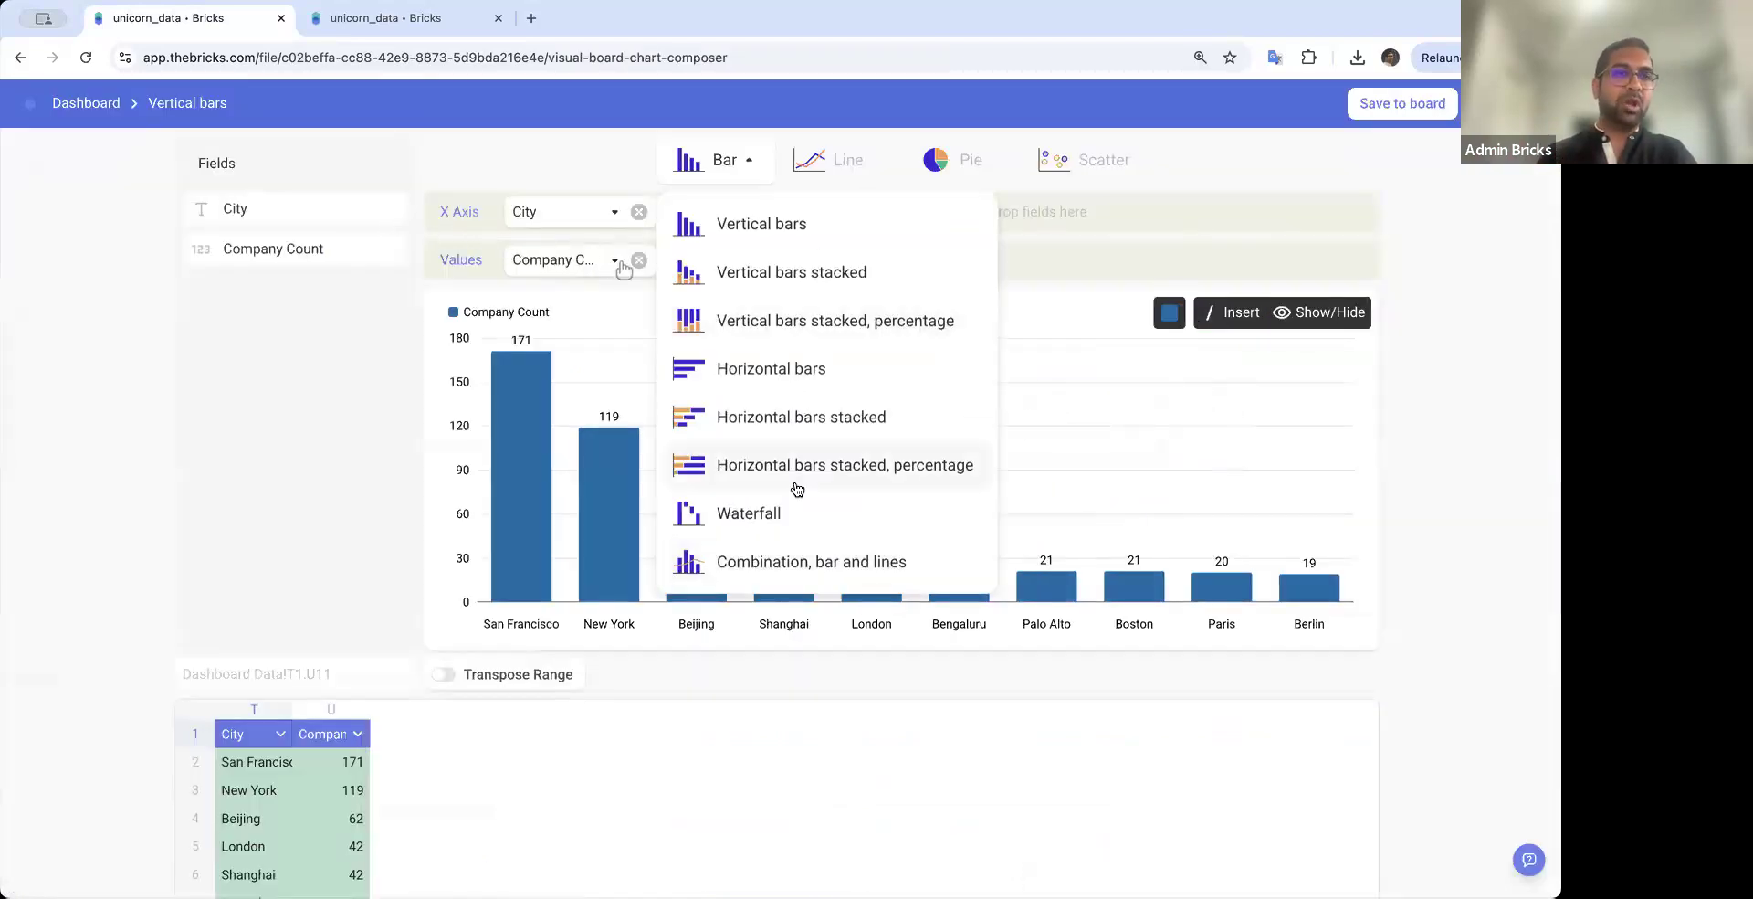
pyautogui.click(854, 164)
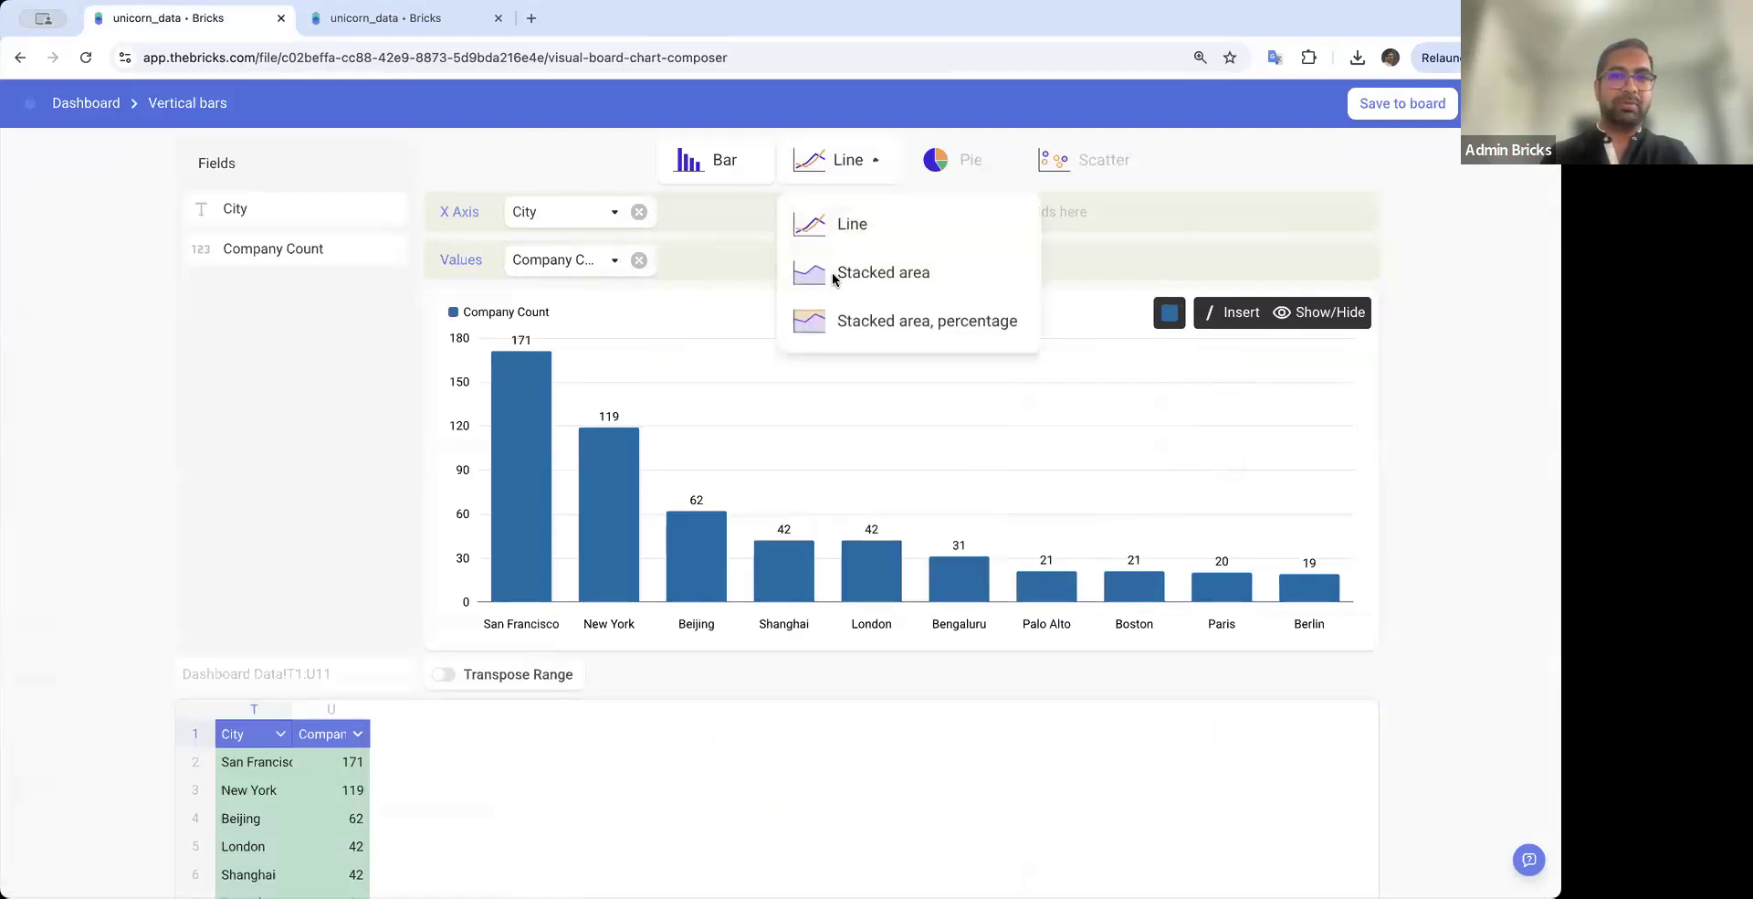
pyautogui.click(986, 161)
pyautogui.click(726, 163)
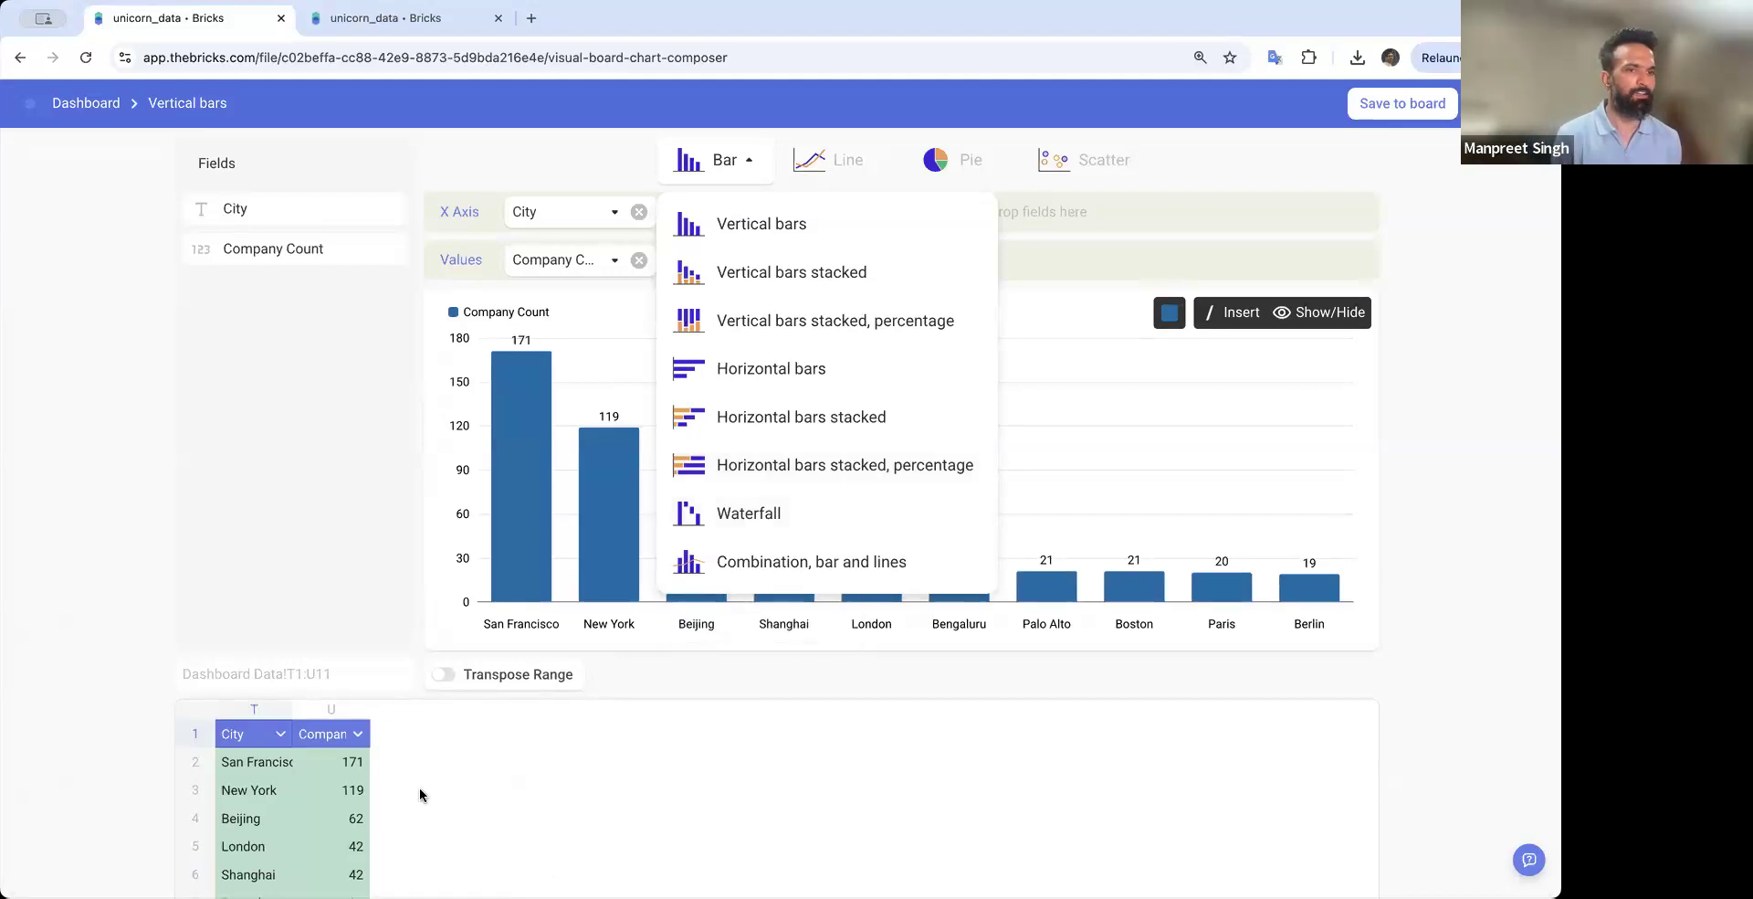
pyautogui.click(1524, 321)
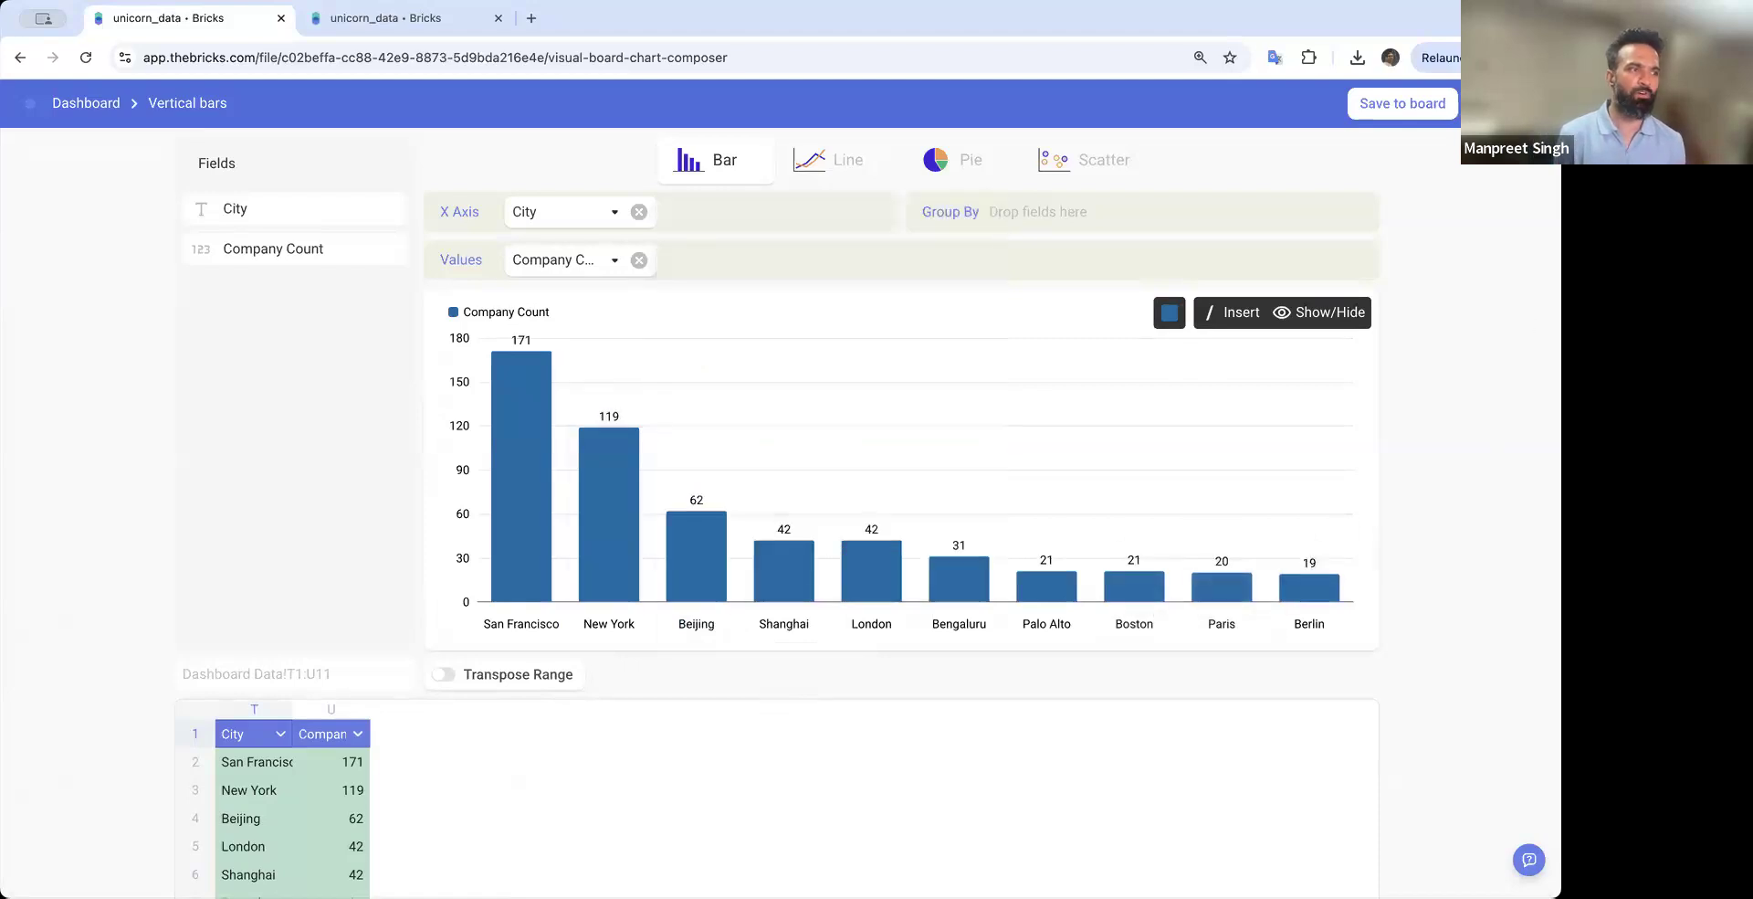
pyautogui.click(1507, 104)
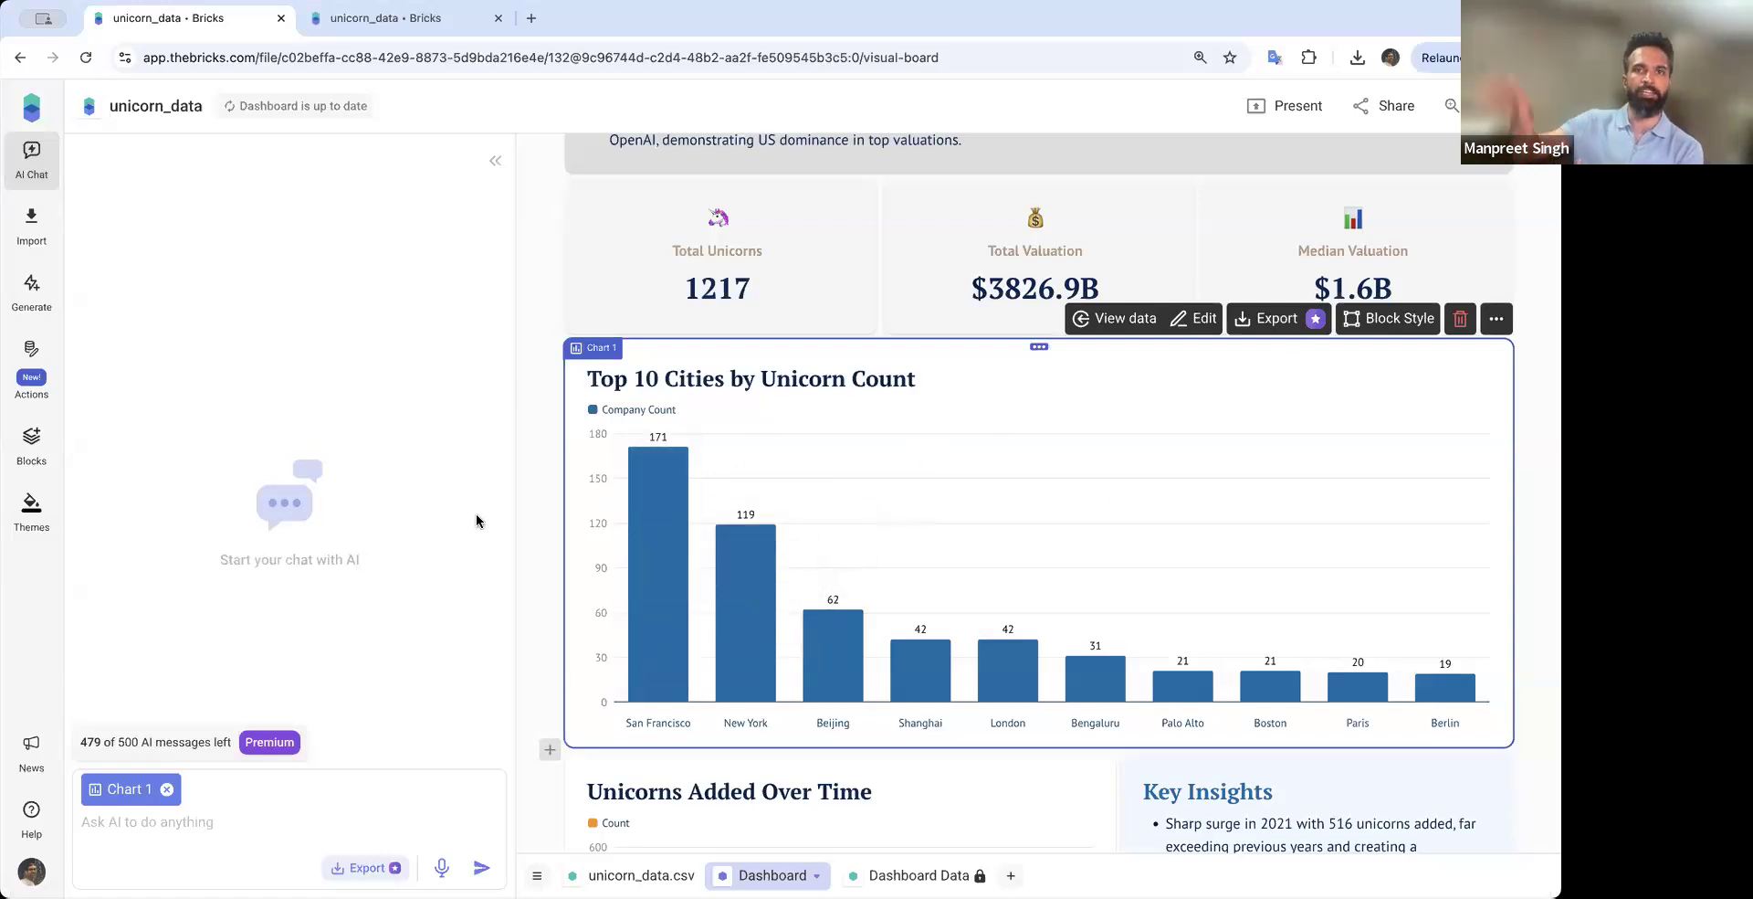
# Start a blank file in the Webinars room and import the Sales_Data_Webinar_New data as a new file
pyautogui.click(28, 107)
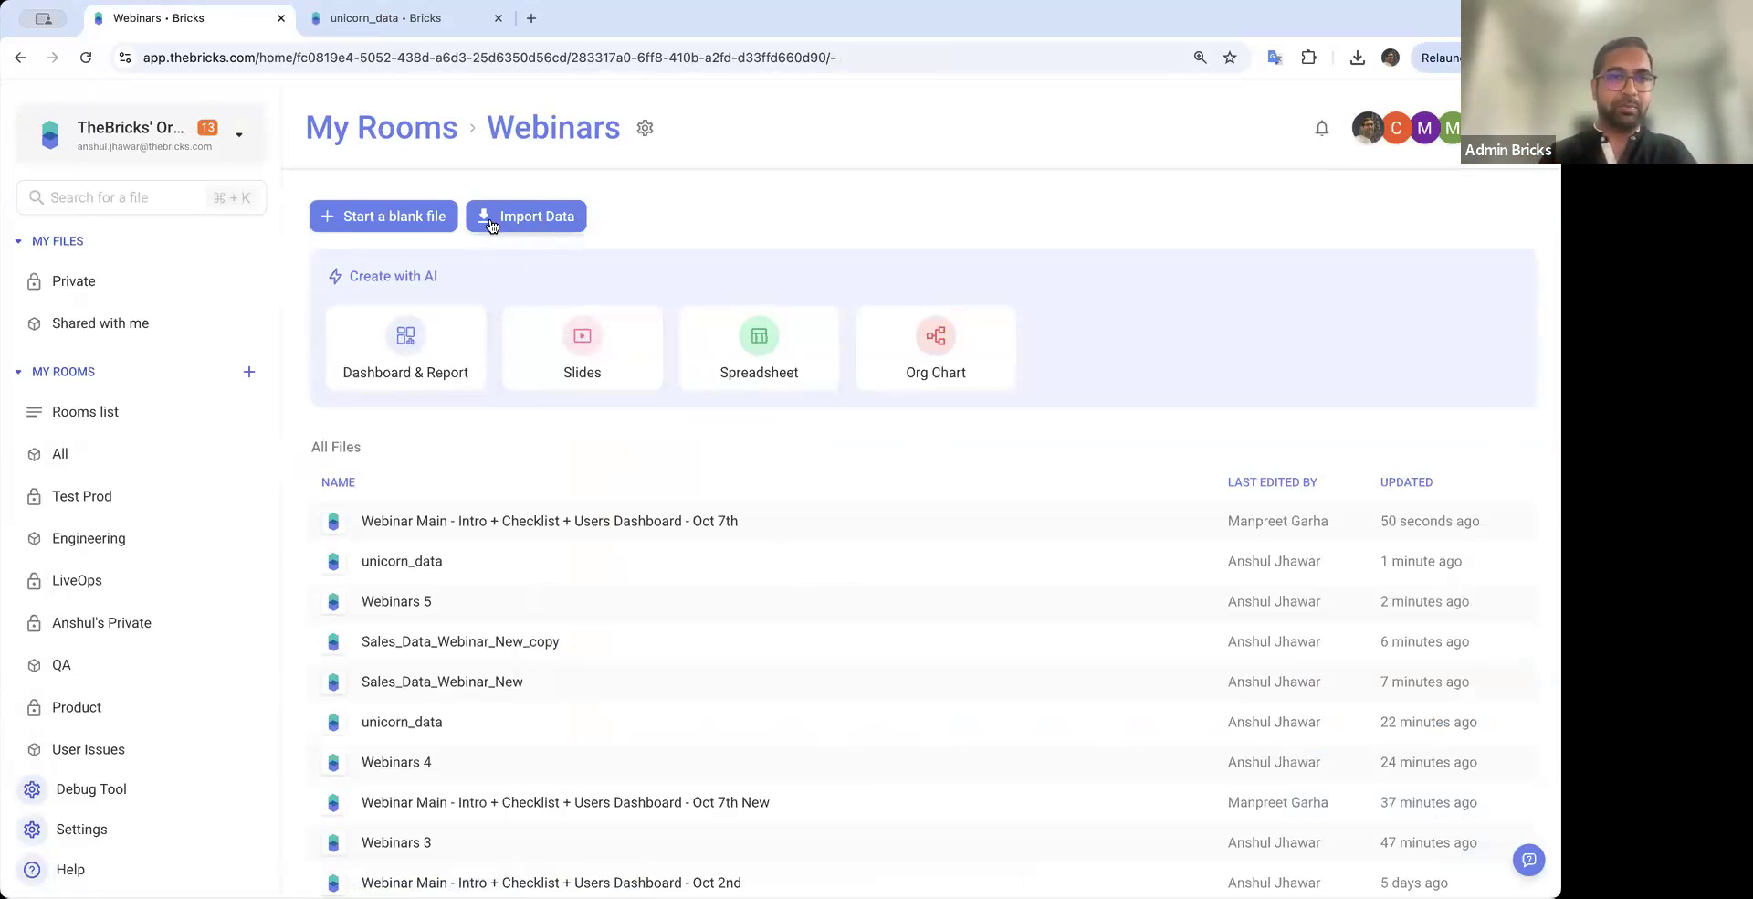
pyautogui.click(419, 212)
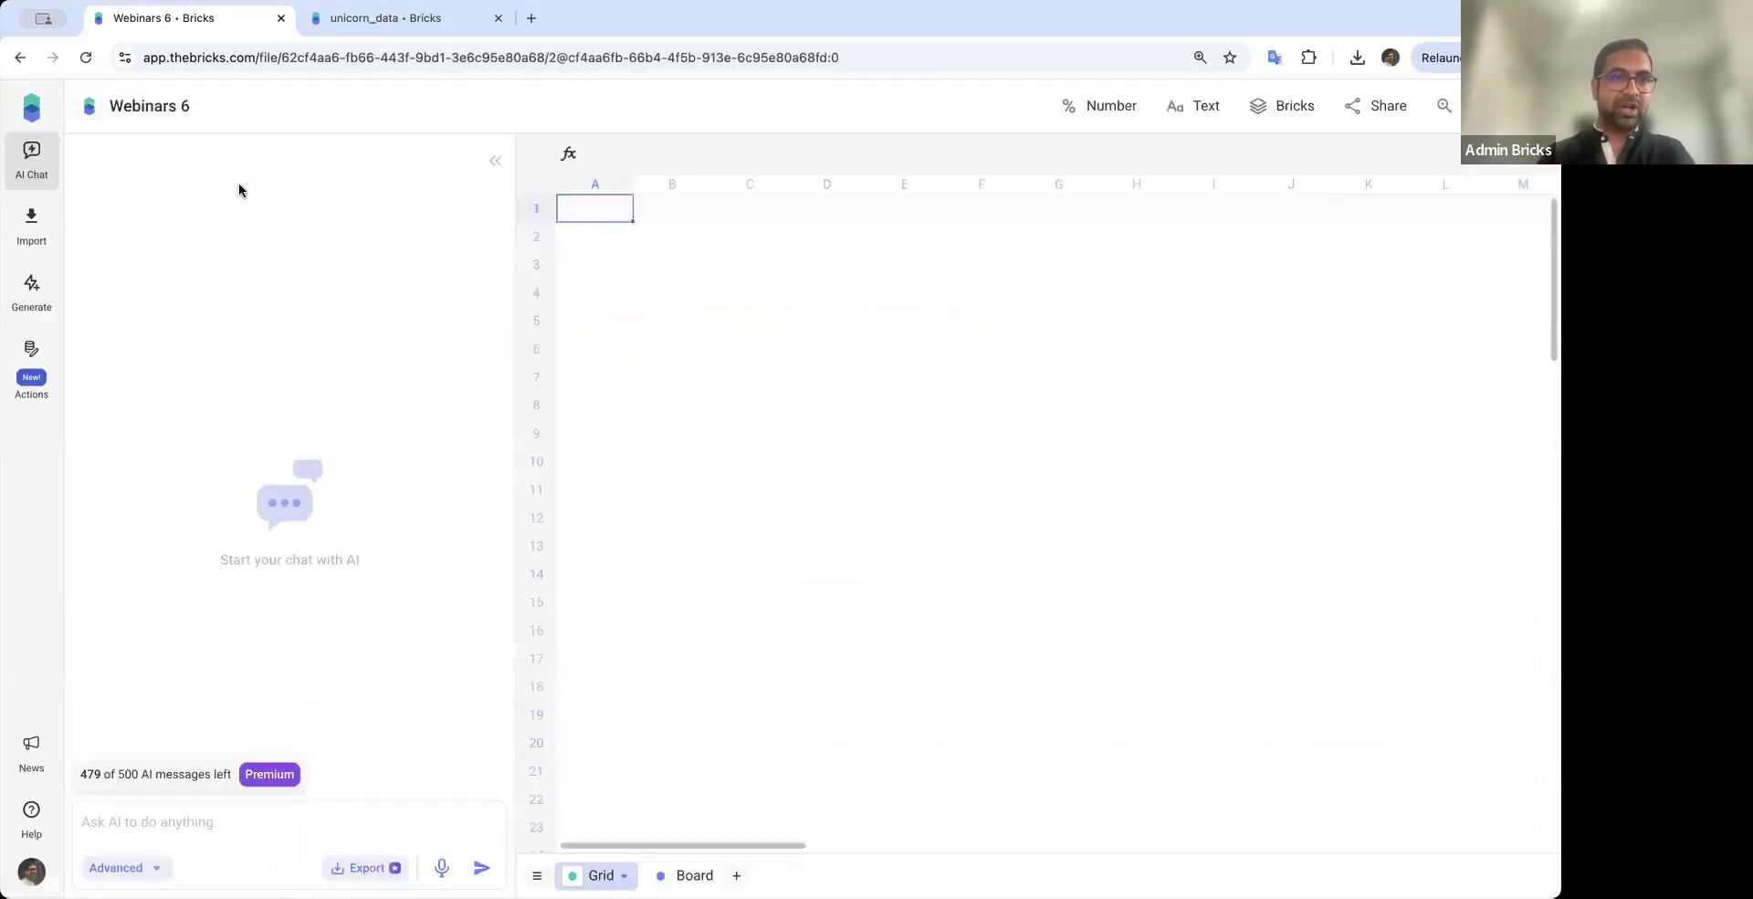
pyautogui.click(31, 222)
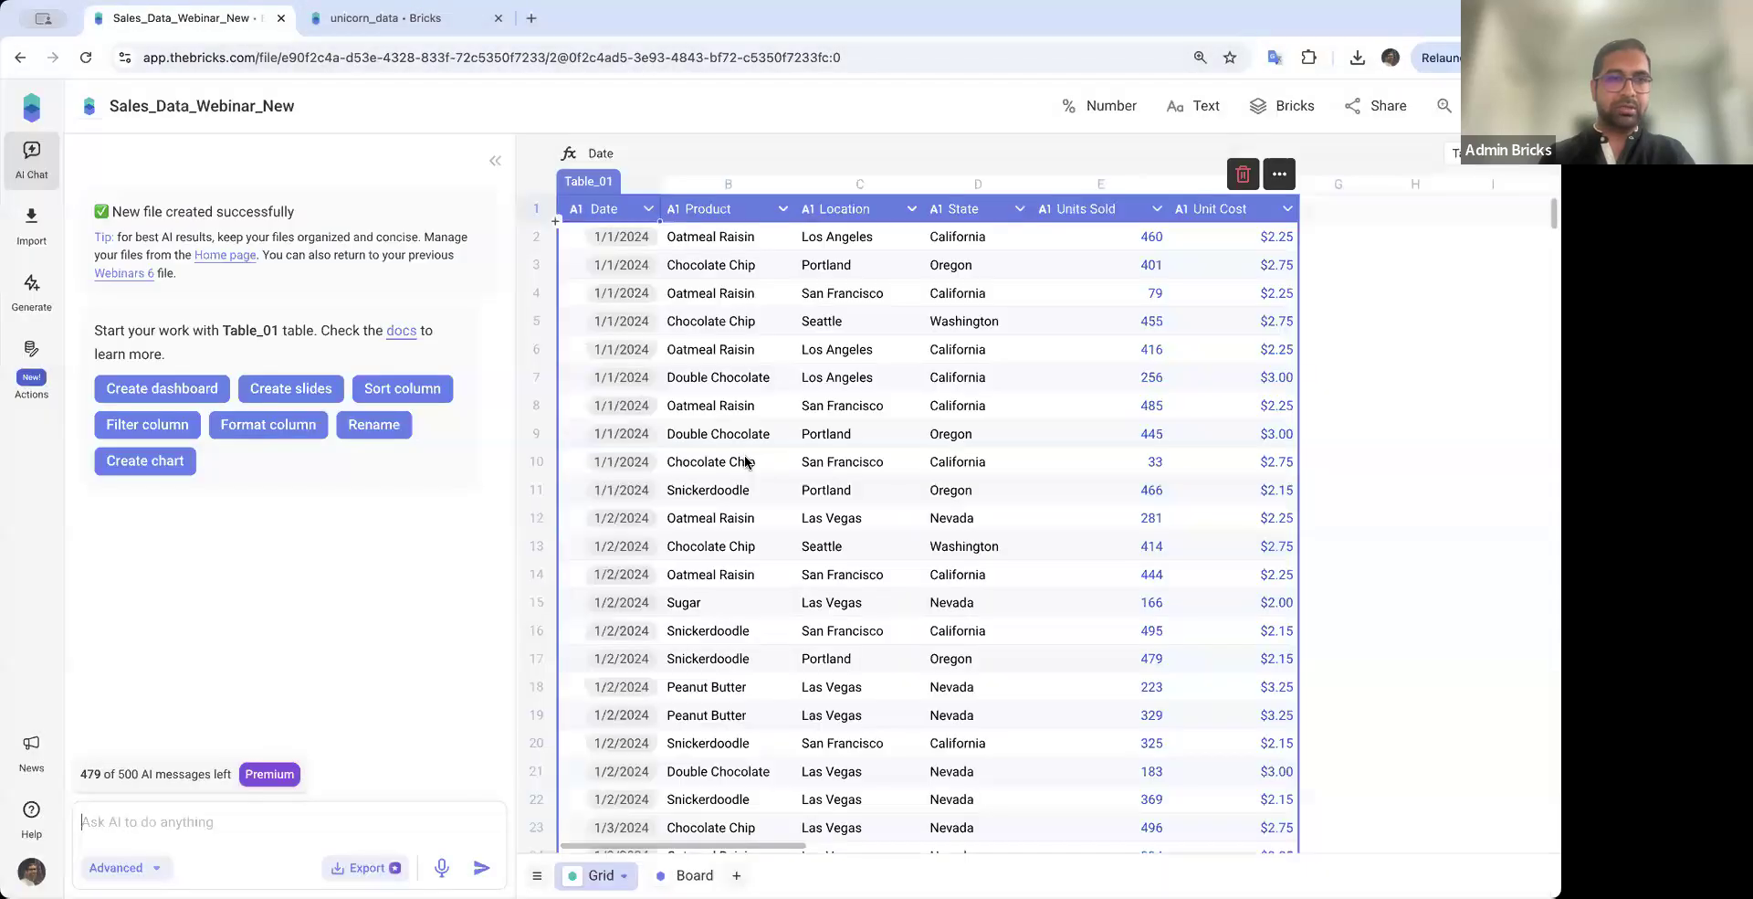
# Import Sales_Data_April_2024.csv into the current file and place its sheet between Grid and Board
pyautogui.click(31, 236)
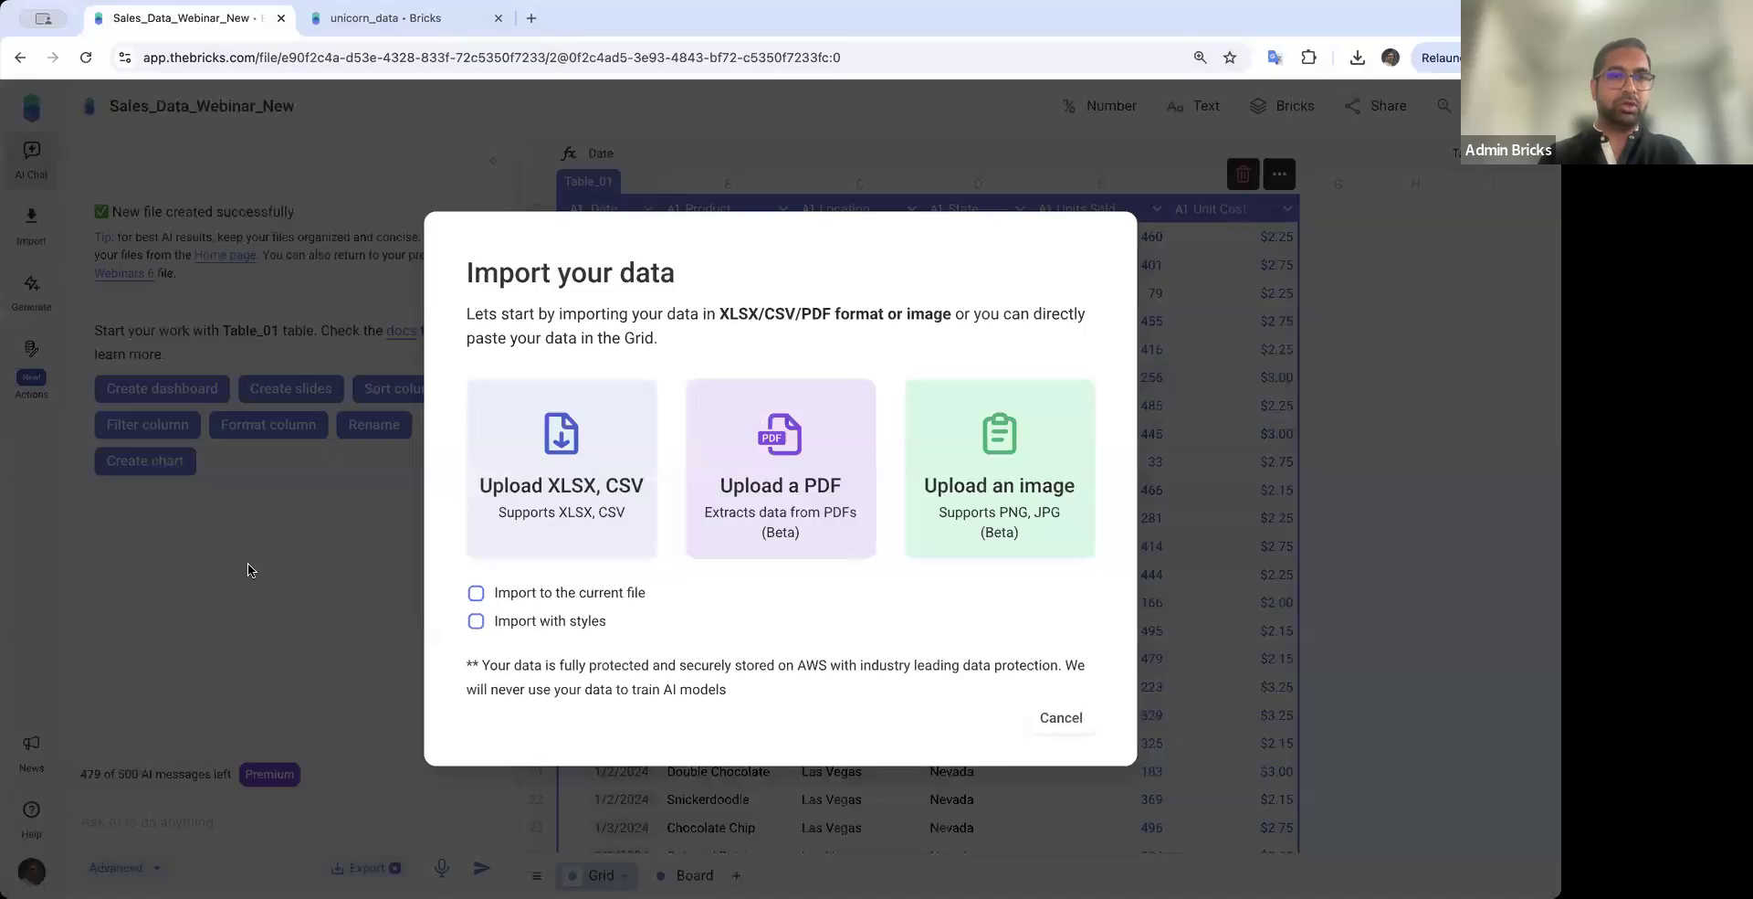
pyautogui.click(477, 596)
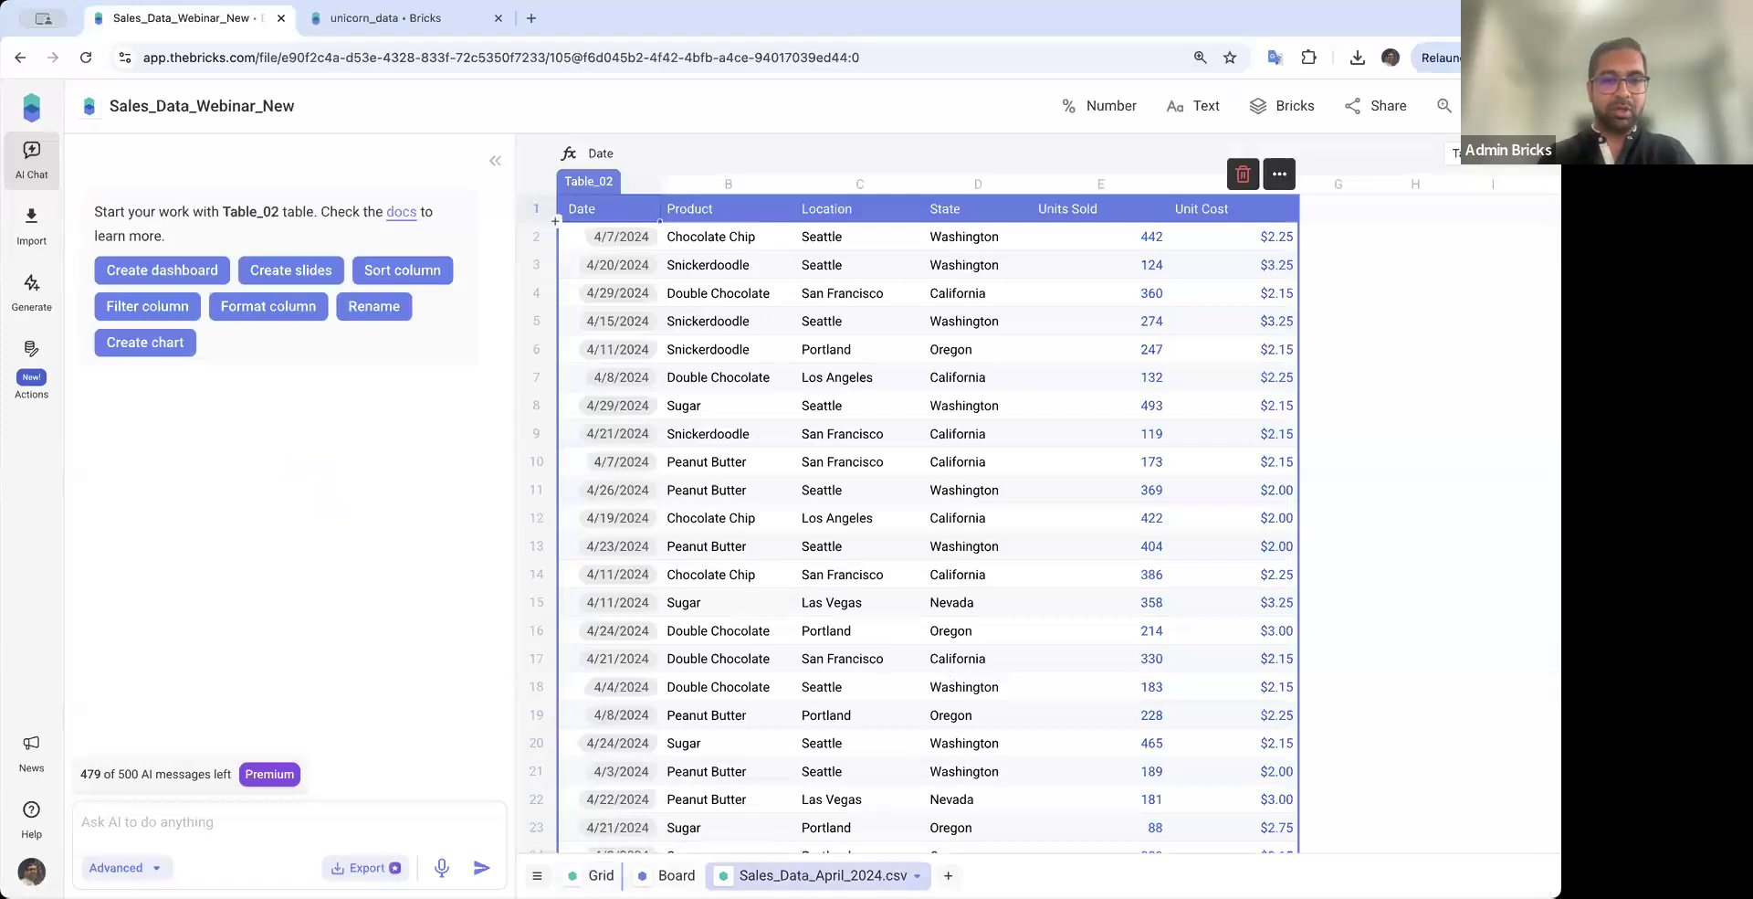
pyautogui.moveTo(649, 876); pyautogui.dragTo(629, 877)
# Check the tables on the Grid and Sales_Data_April_2024.csv sheets, and set the AI chat to Fast mode
pyautogui.click(601, 875)
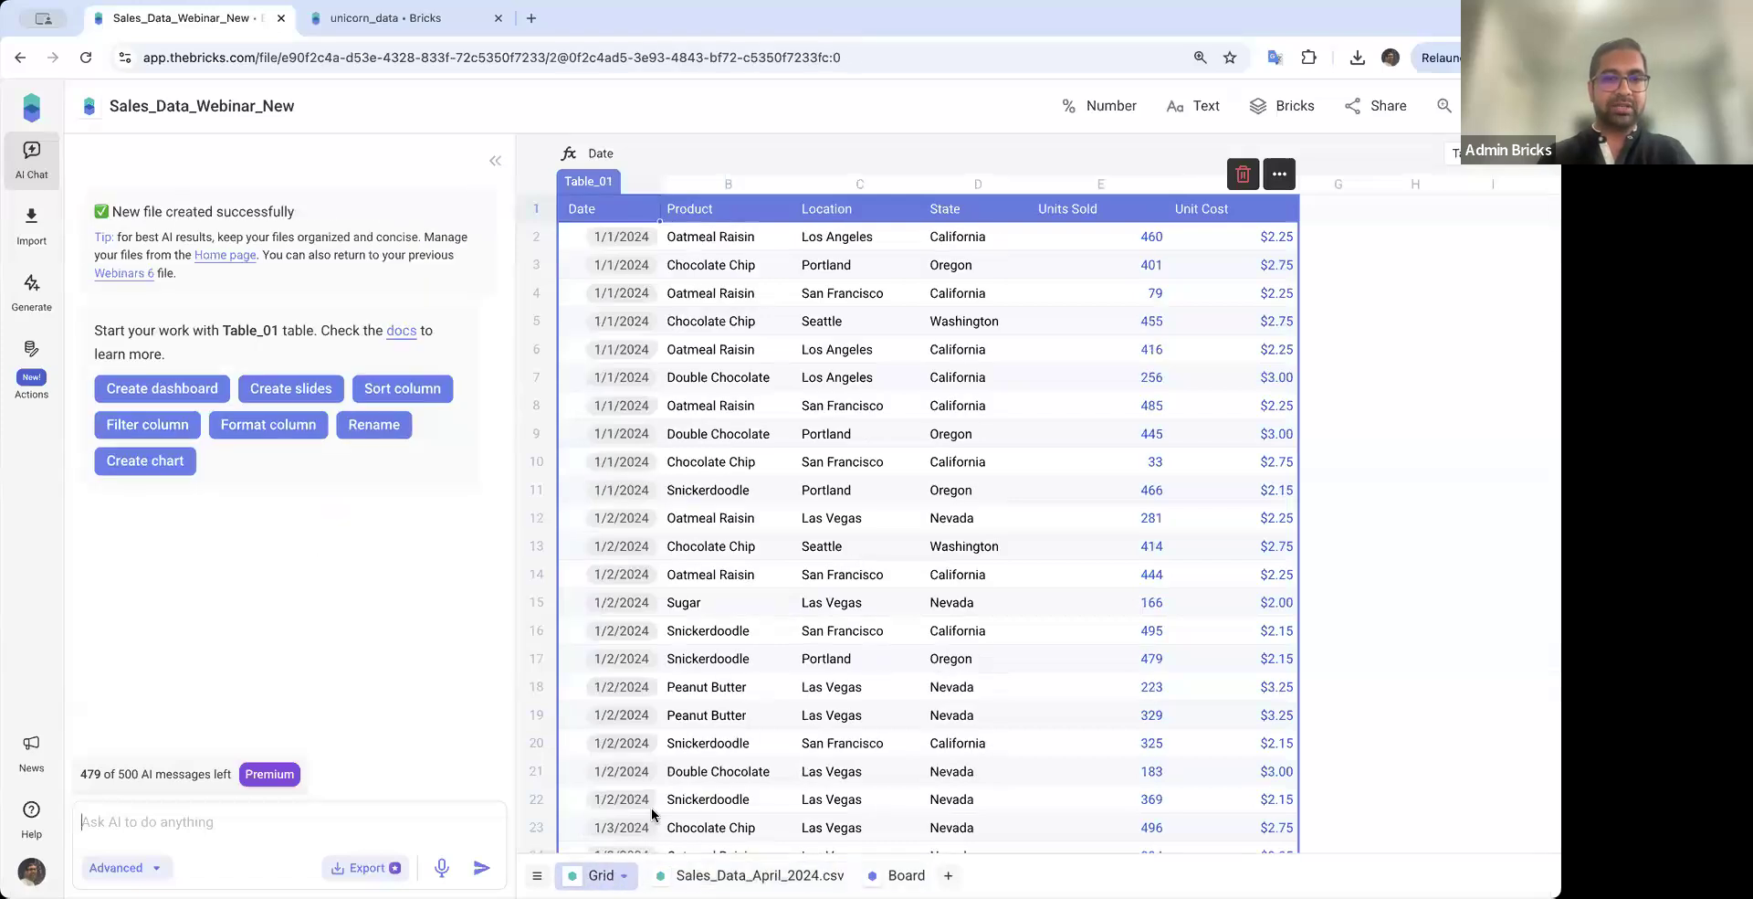
pyautogui.click(841, 463)
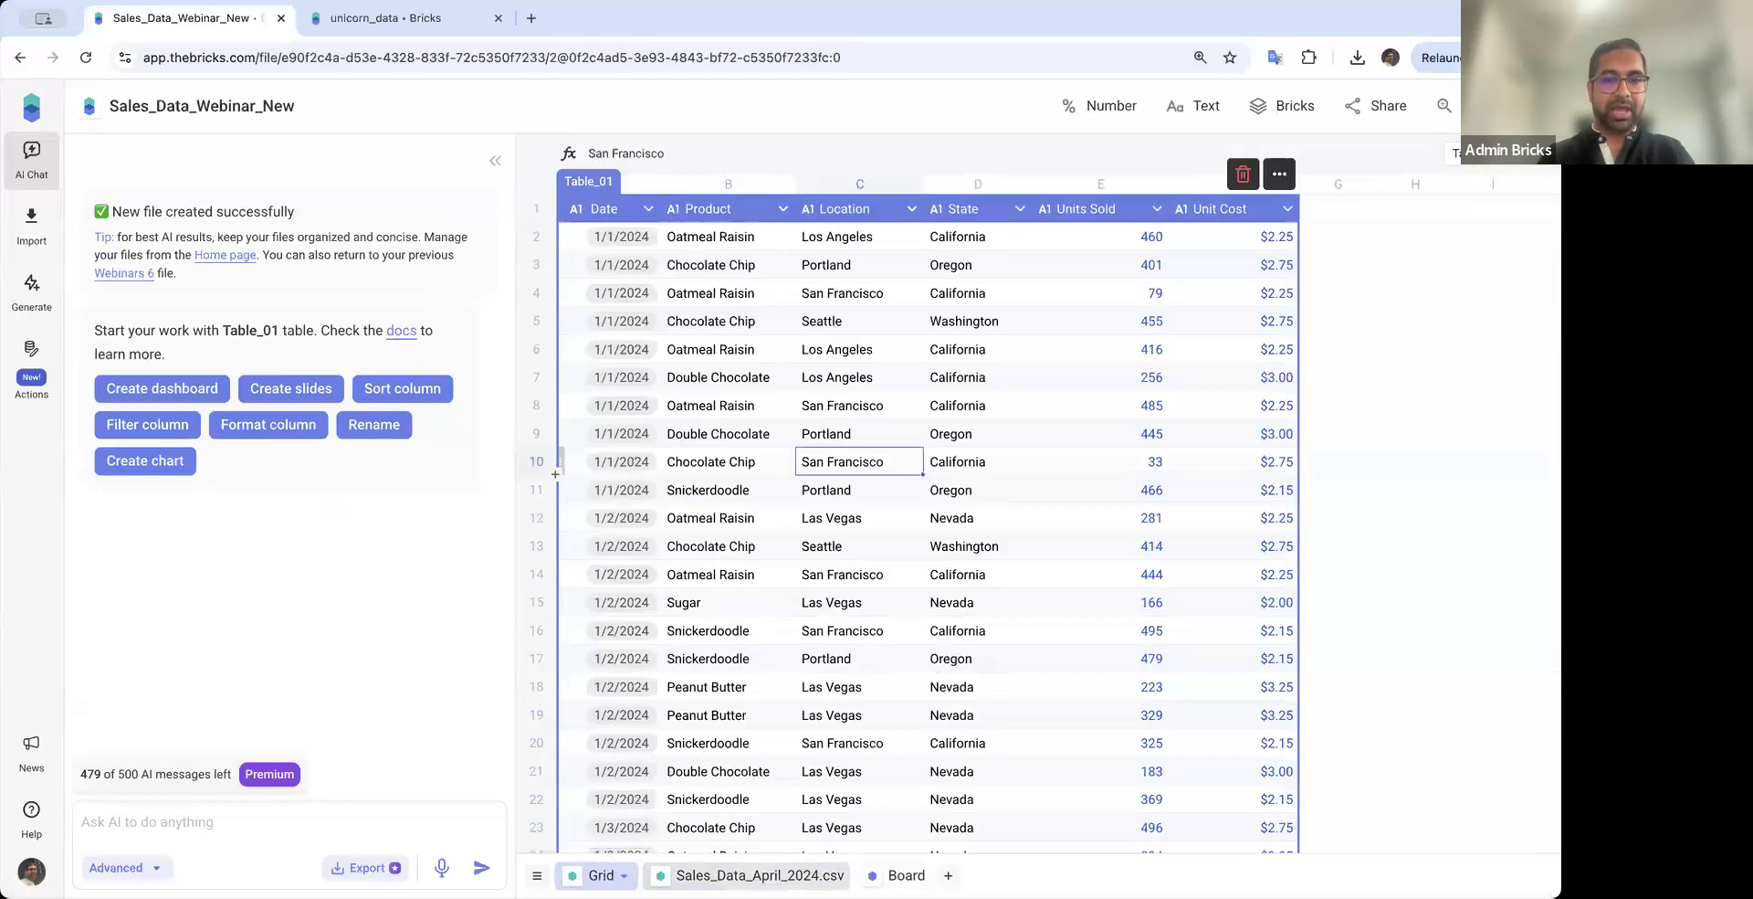
pyautogui.click(226, 826)
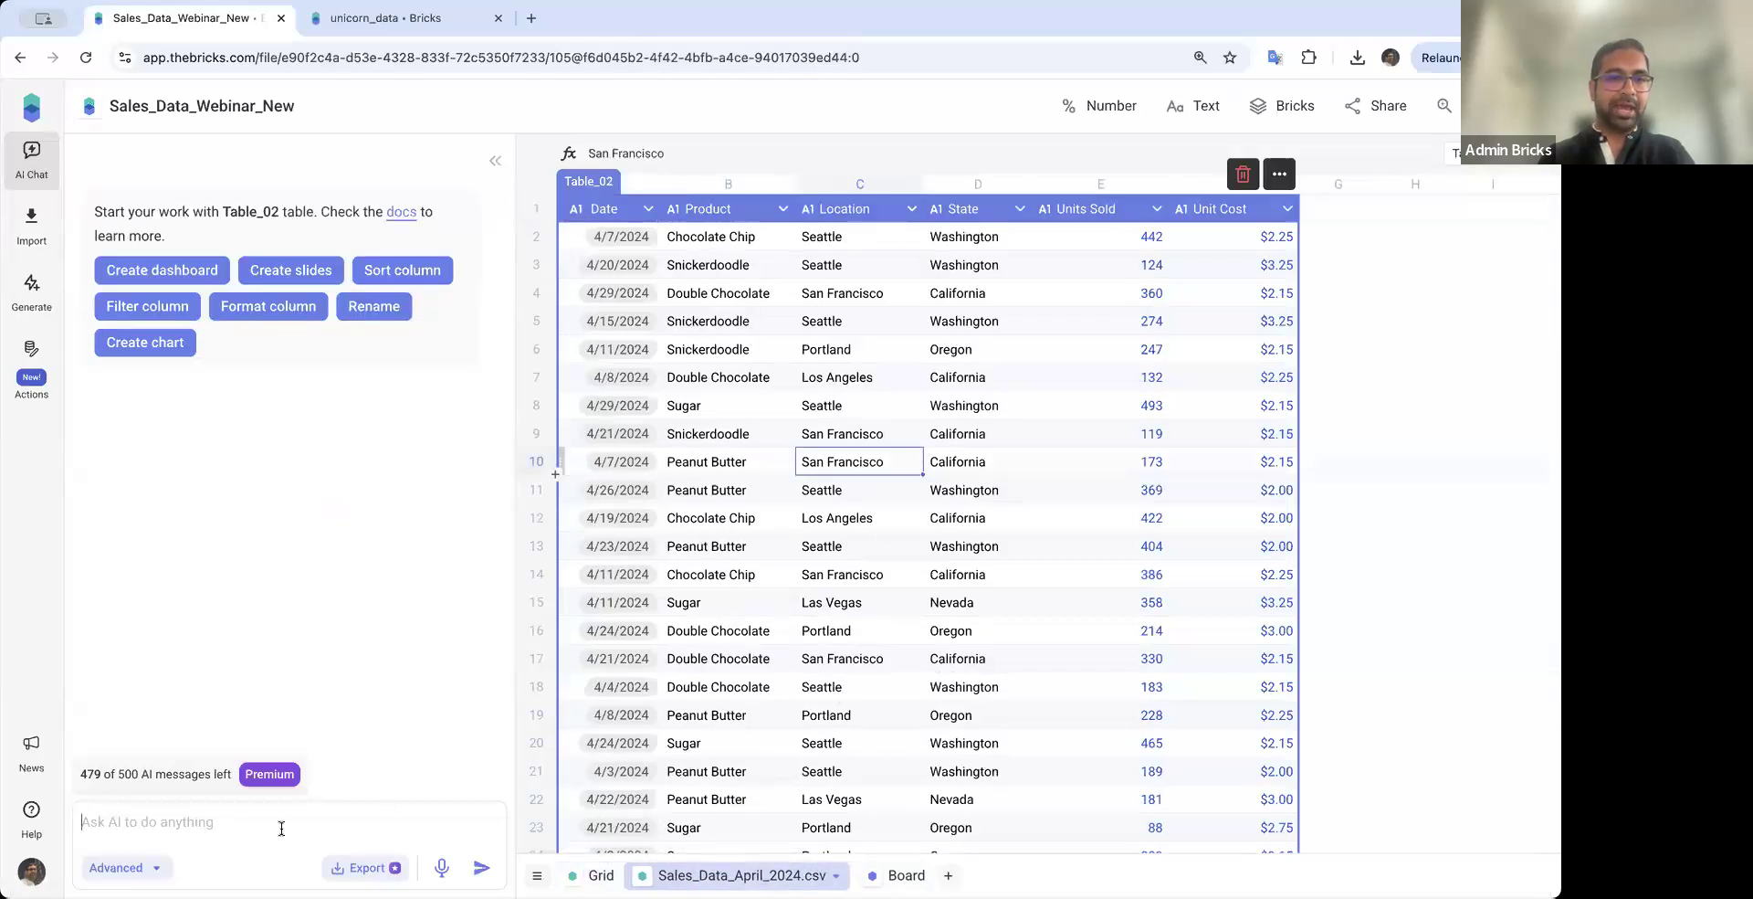
pyautogui.click(119, 868)
pyautogui.click(137, 721)
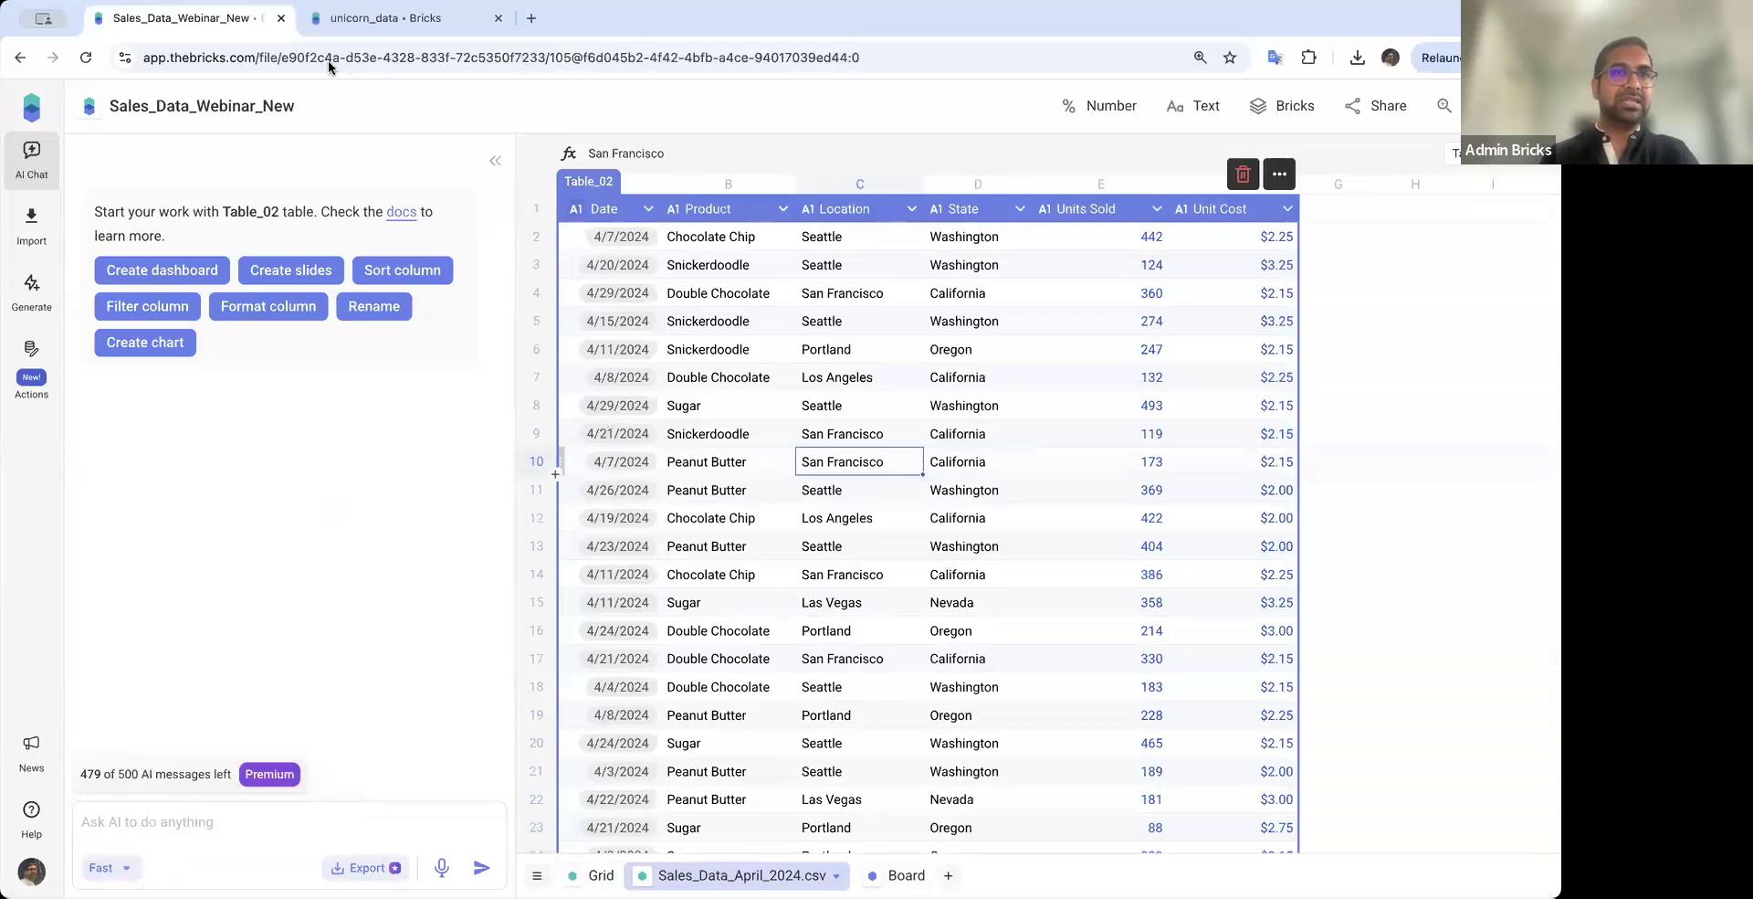
pyautogui.click(735, 267)
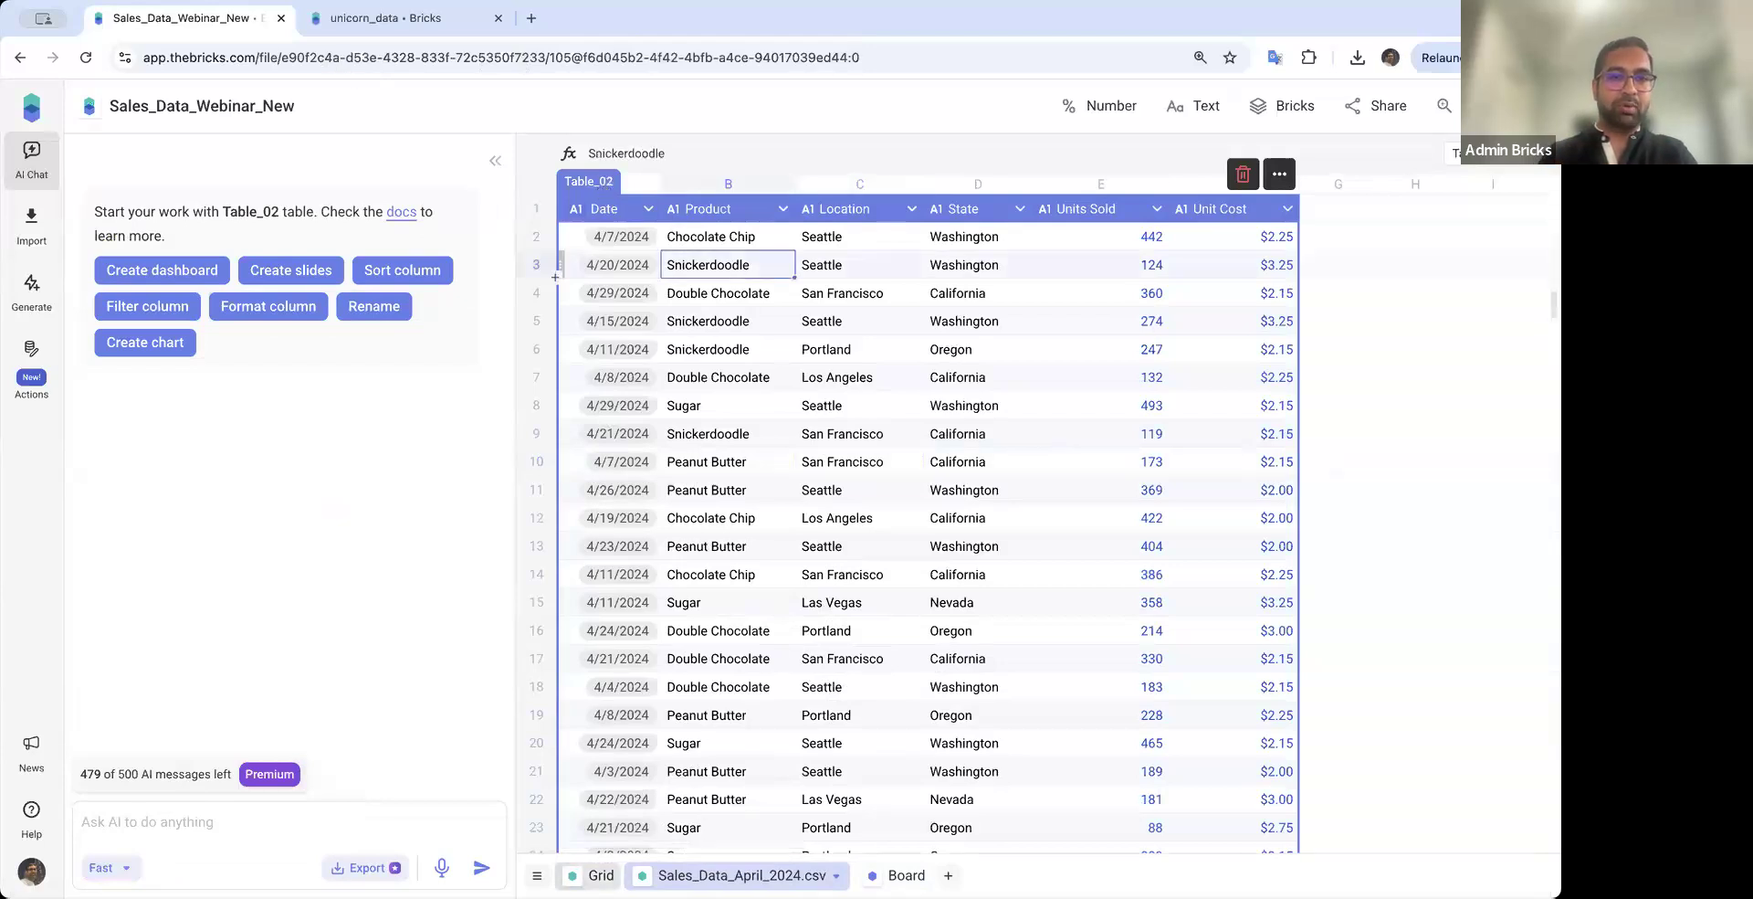
# Rename the table on the Grid sheet as Sales_Data_1
pyautogui.click(595, 875)
pyautogui.click(628, 187)
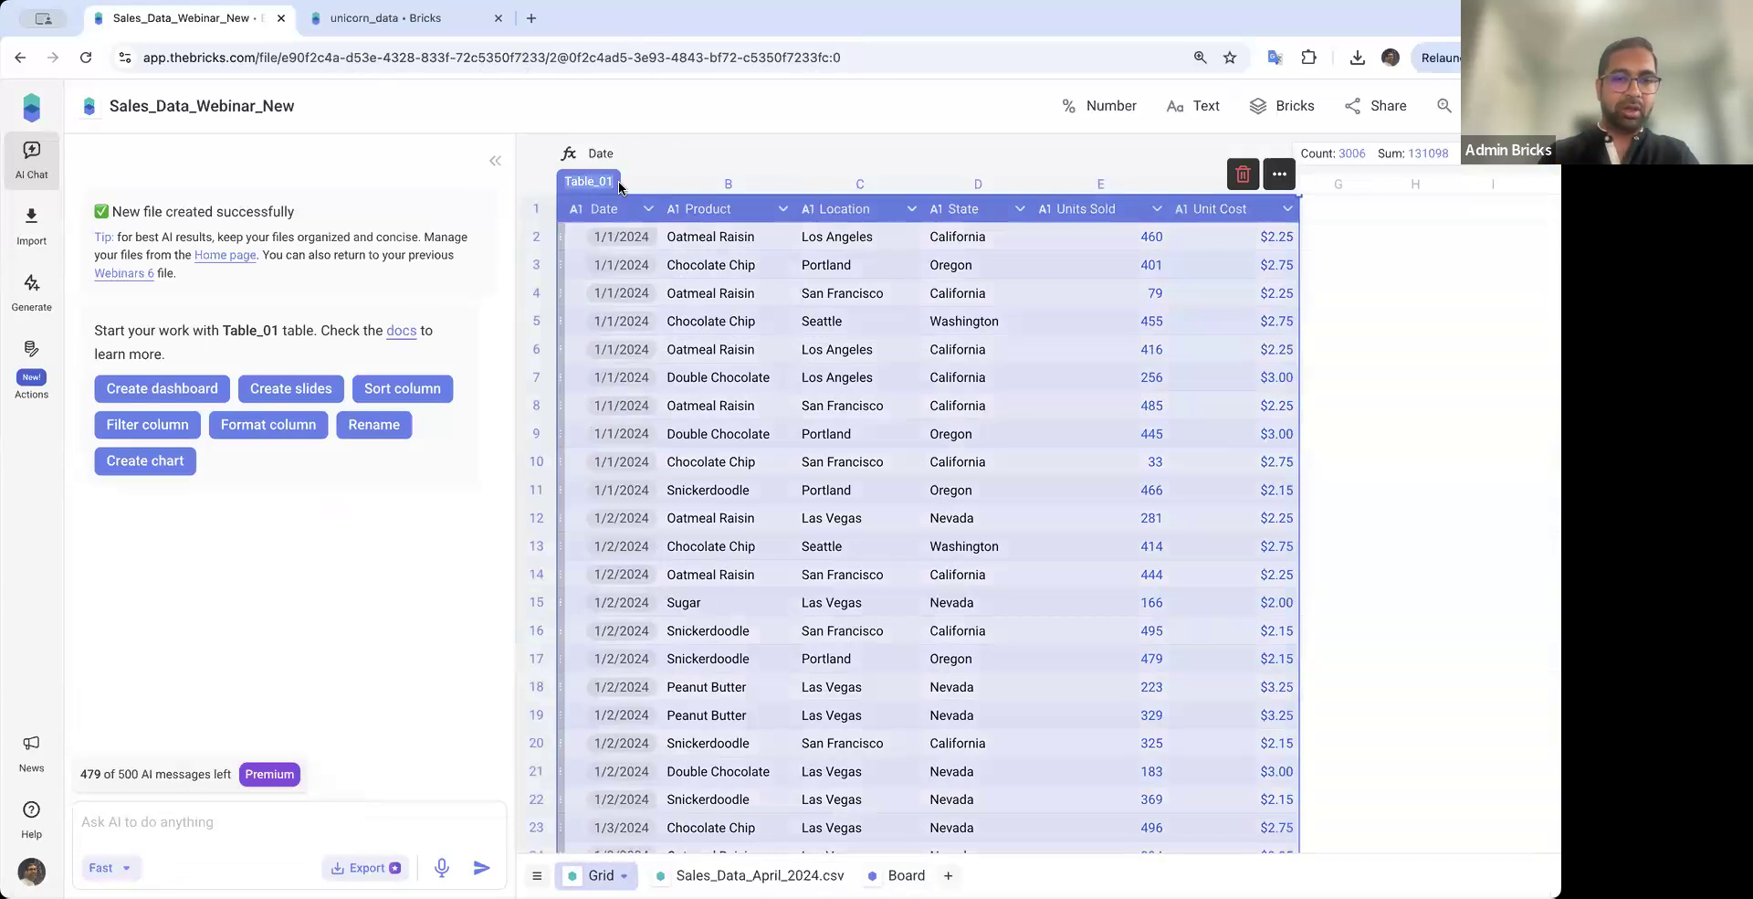
pyautogui.doubleClick(603, 181)
pyautogui.write('Sales')
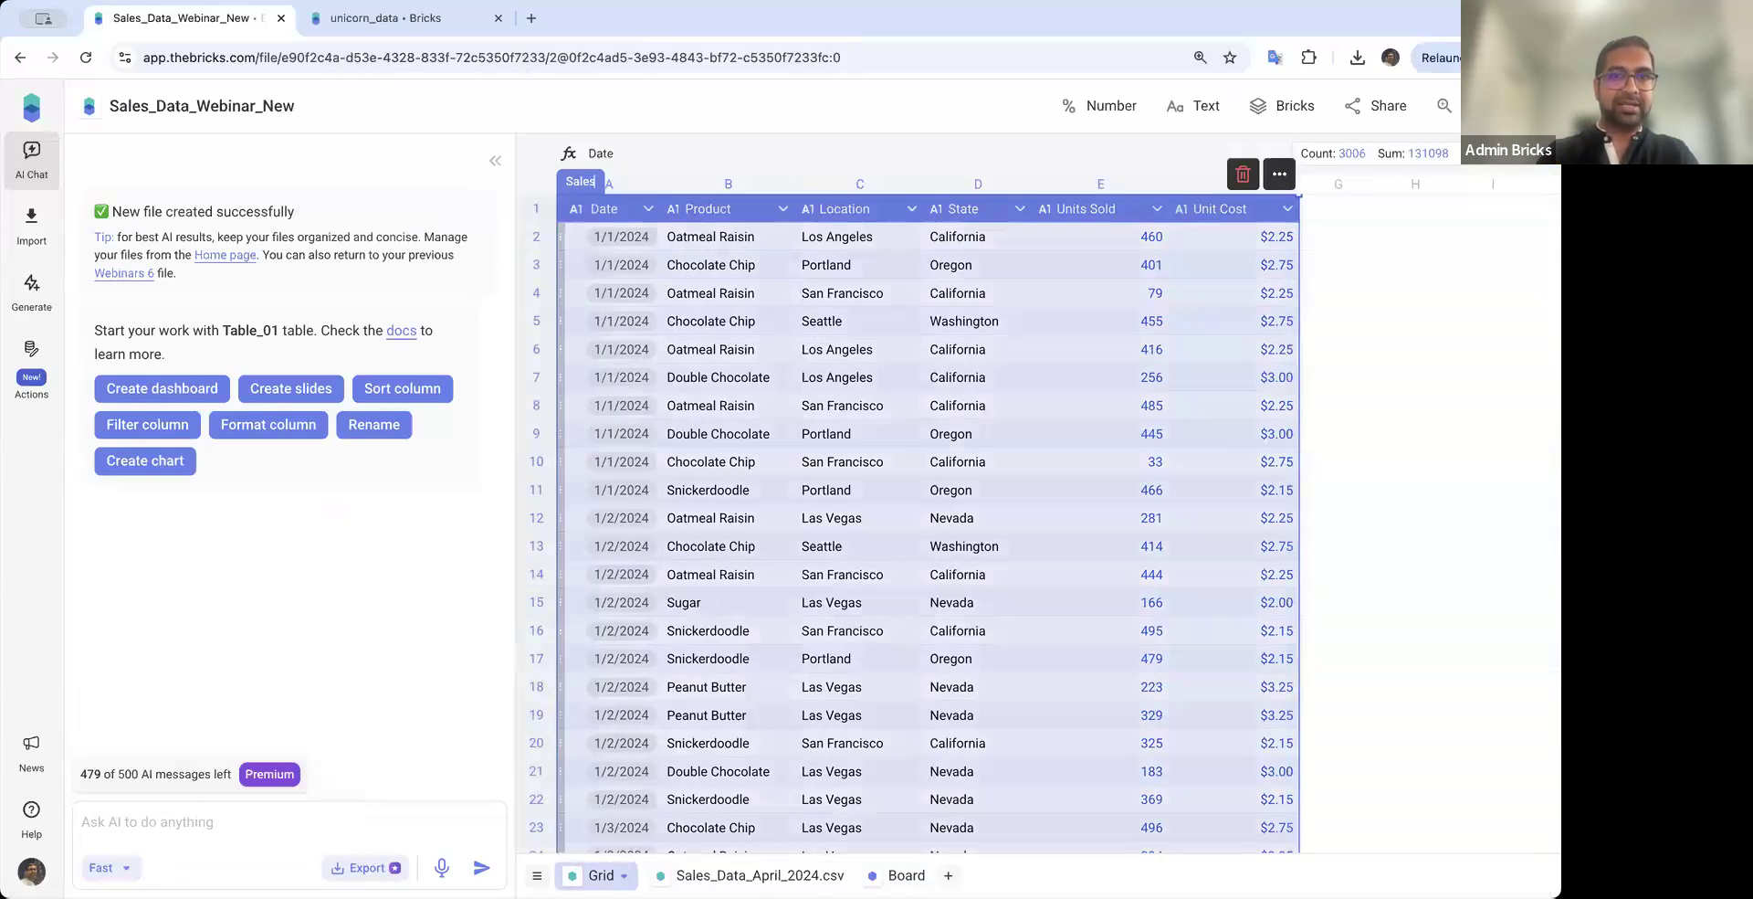
pyautogui.write('_Dat')
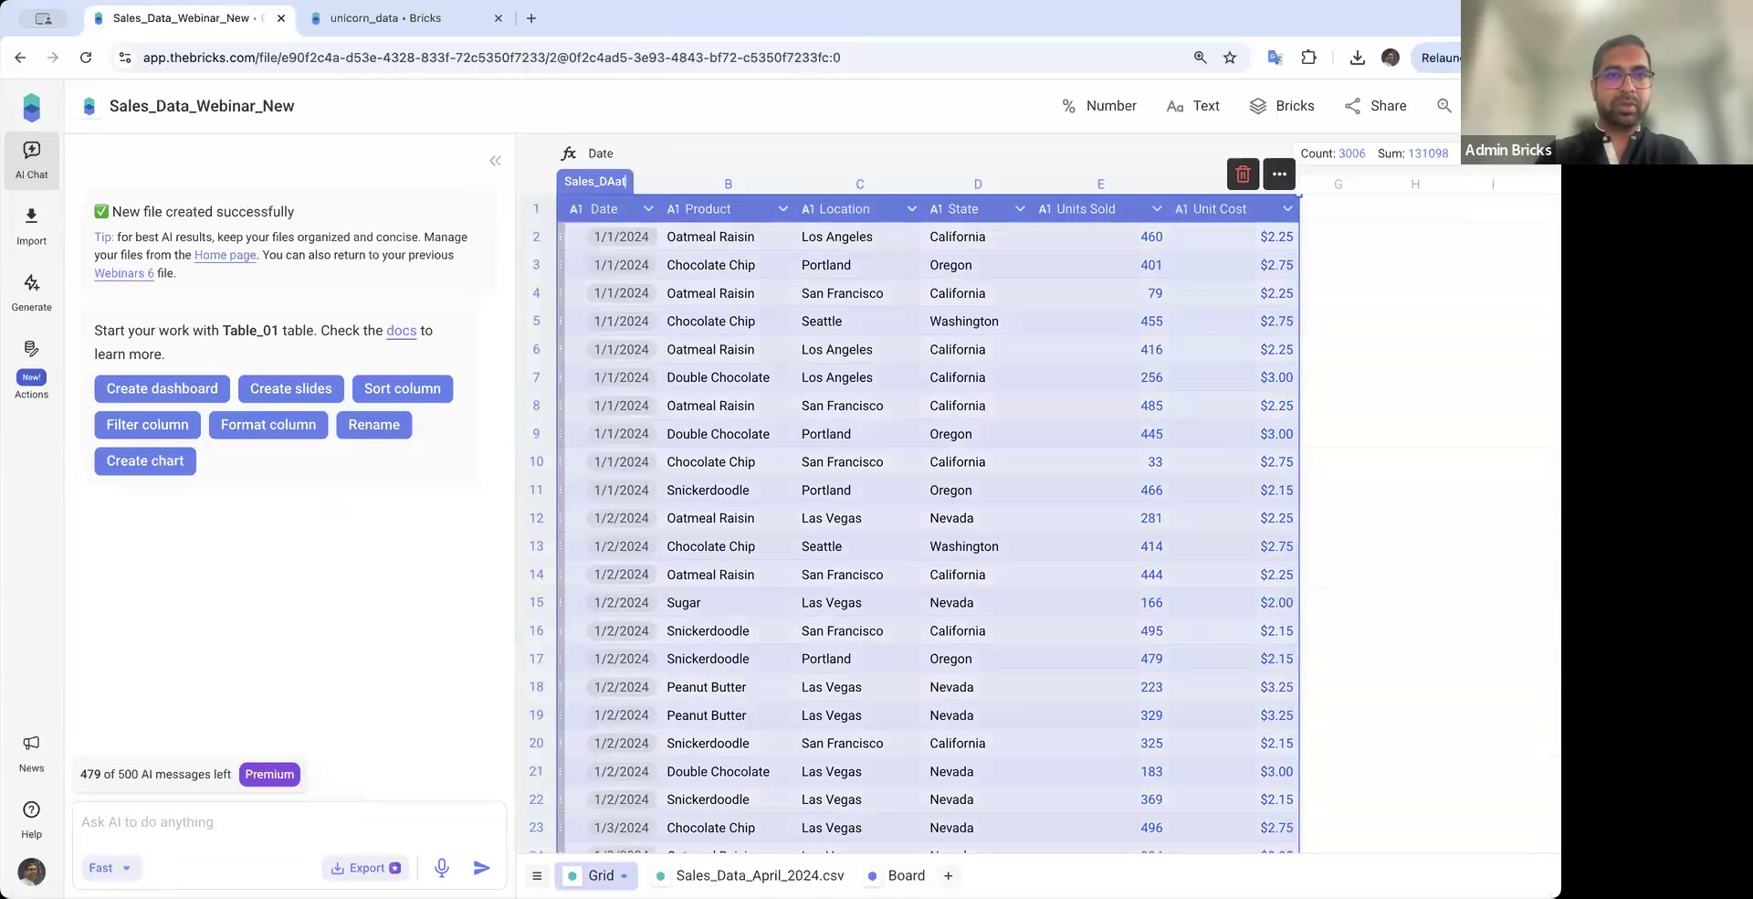
pyautogui.write('a_1')
pyautogui.press('Return')
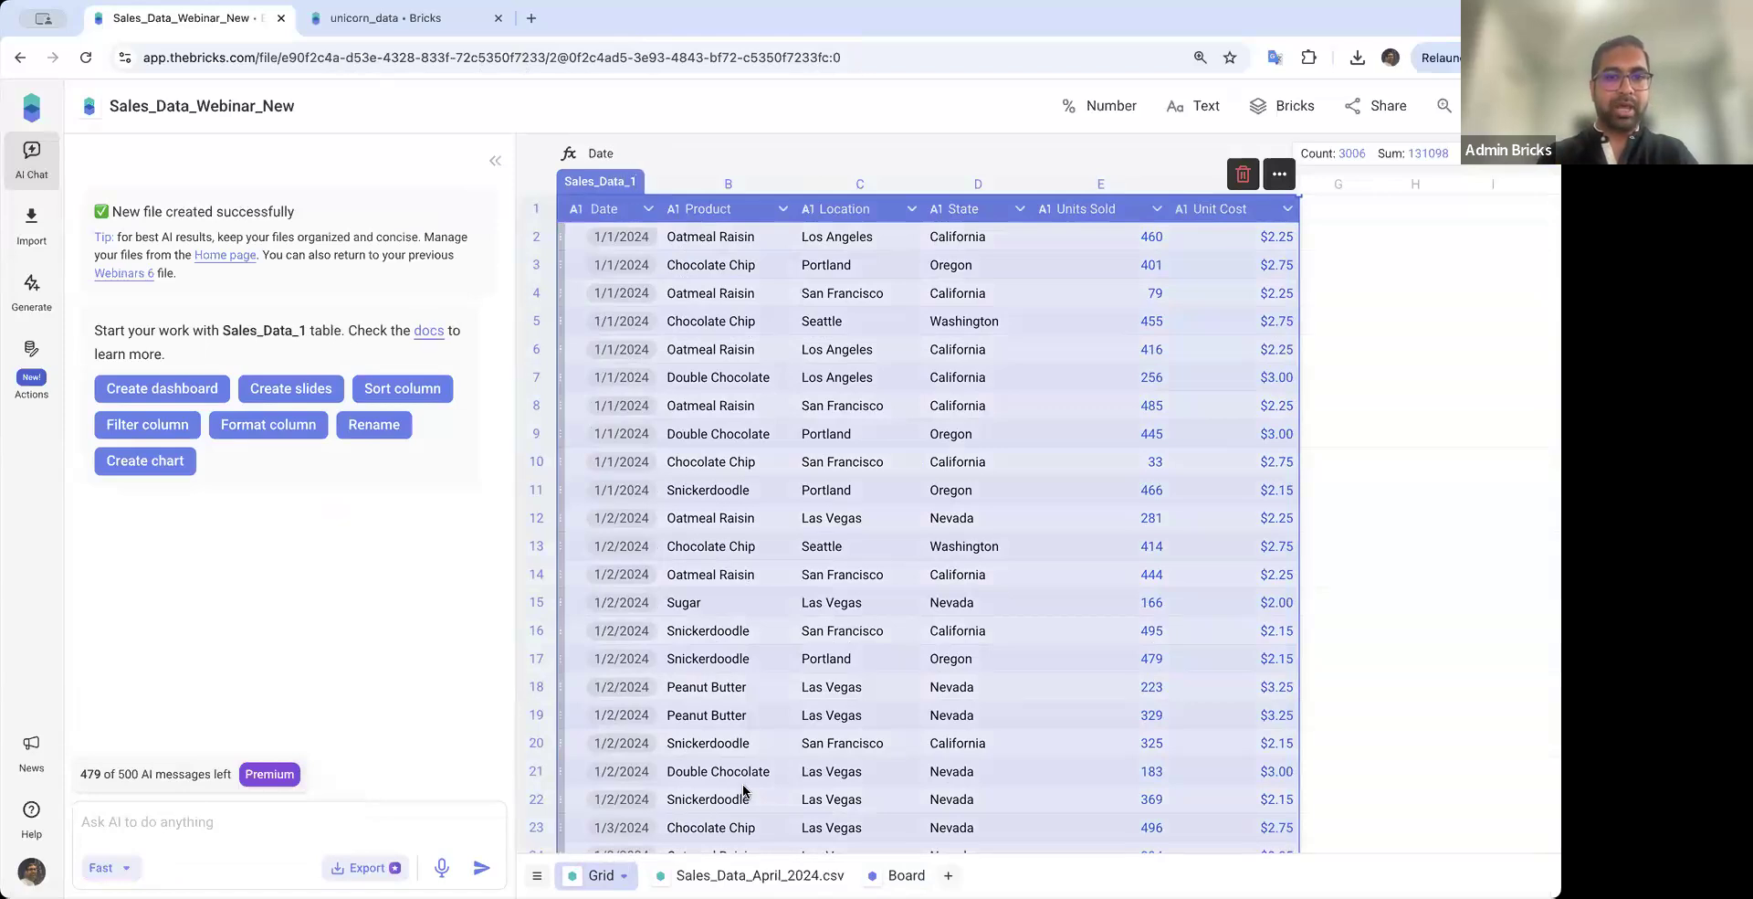
# Rename the table on the Sales_Data_April_2024.csv sheet as Sales_Data_2
pyautogui.click(760, 875)
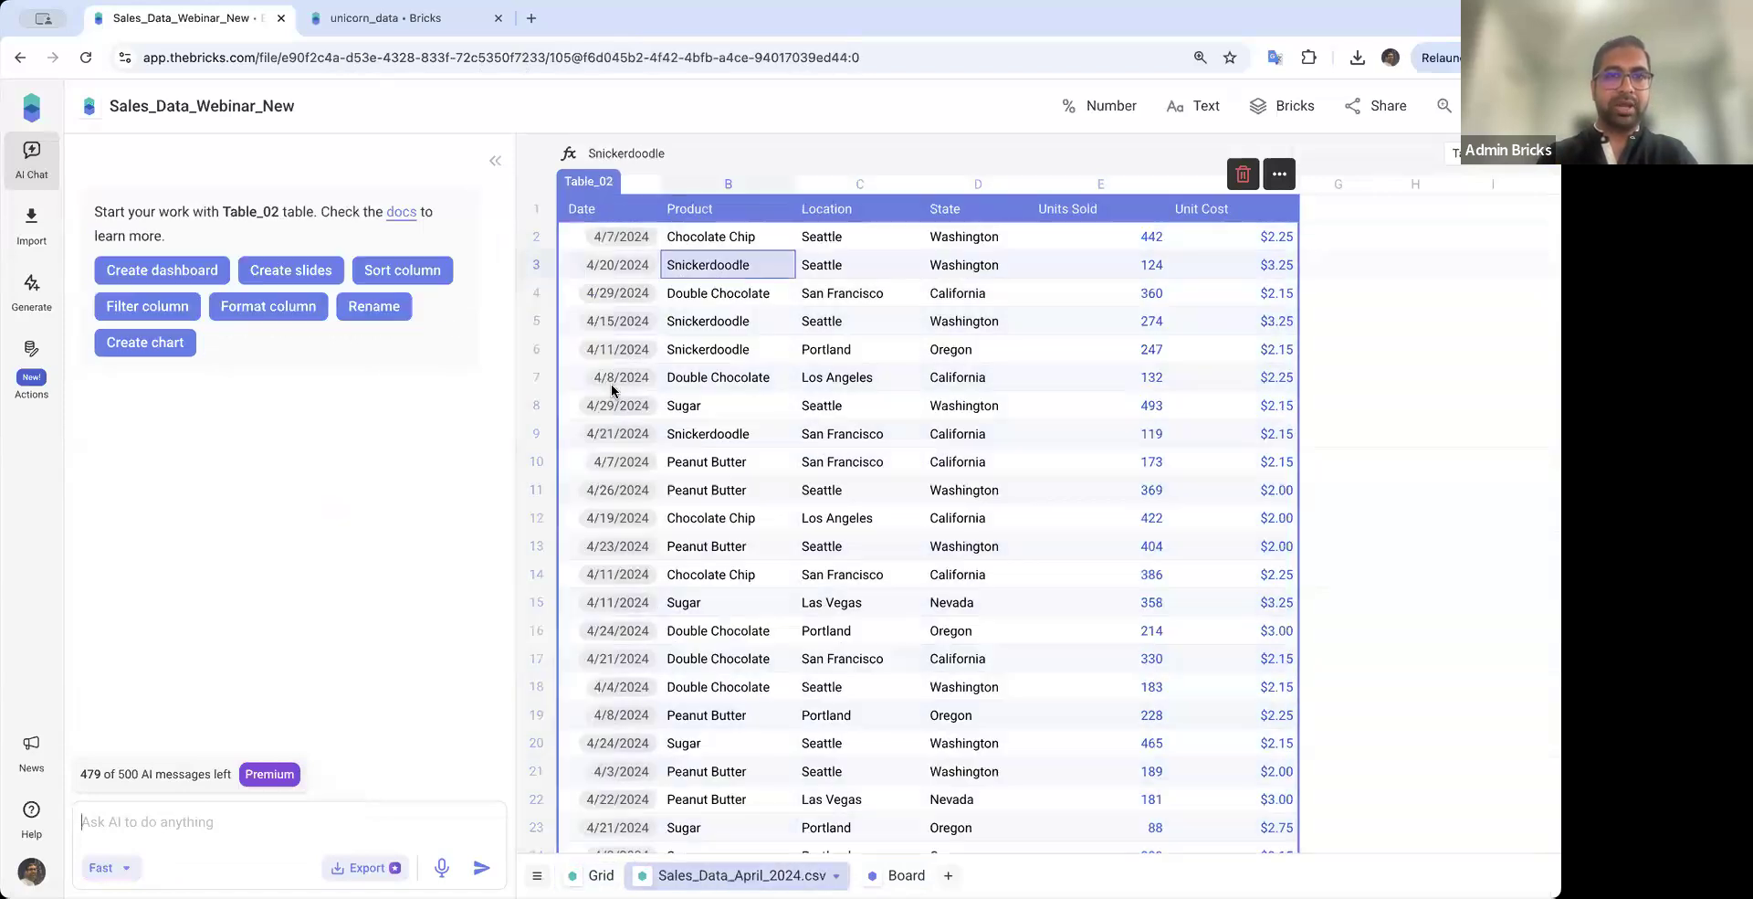
pyautogui.doubleClick(610, 182)
pyautogui.write('Sales')
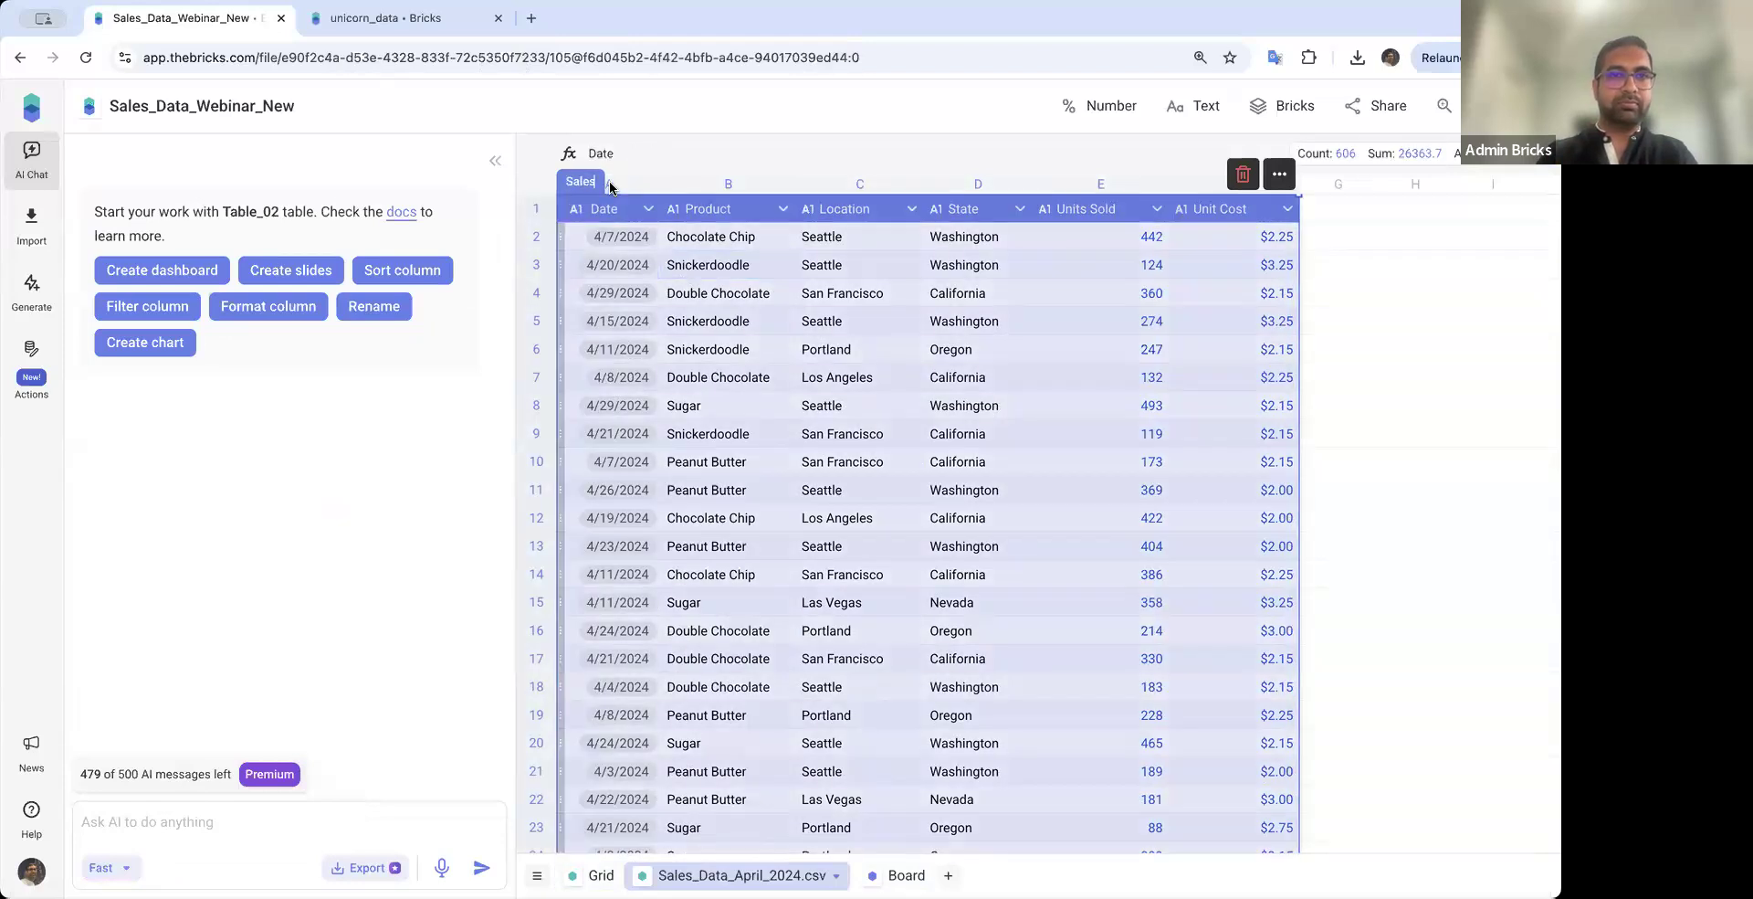
pyautogui.write('_Data_2')
pyautogui.press('Return')
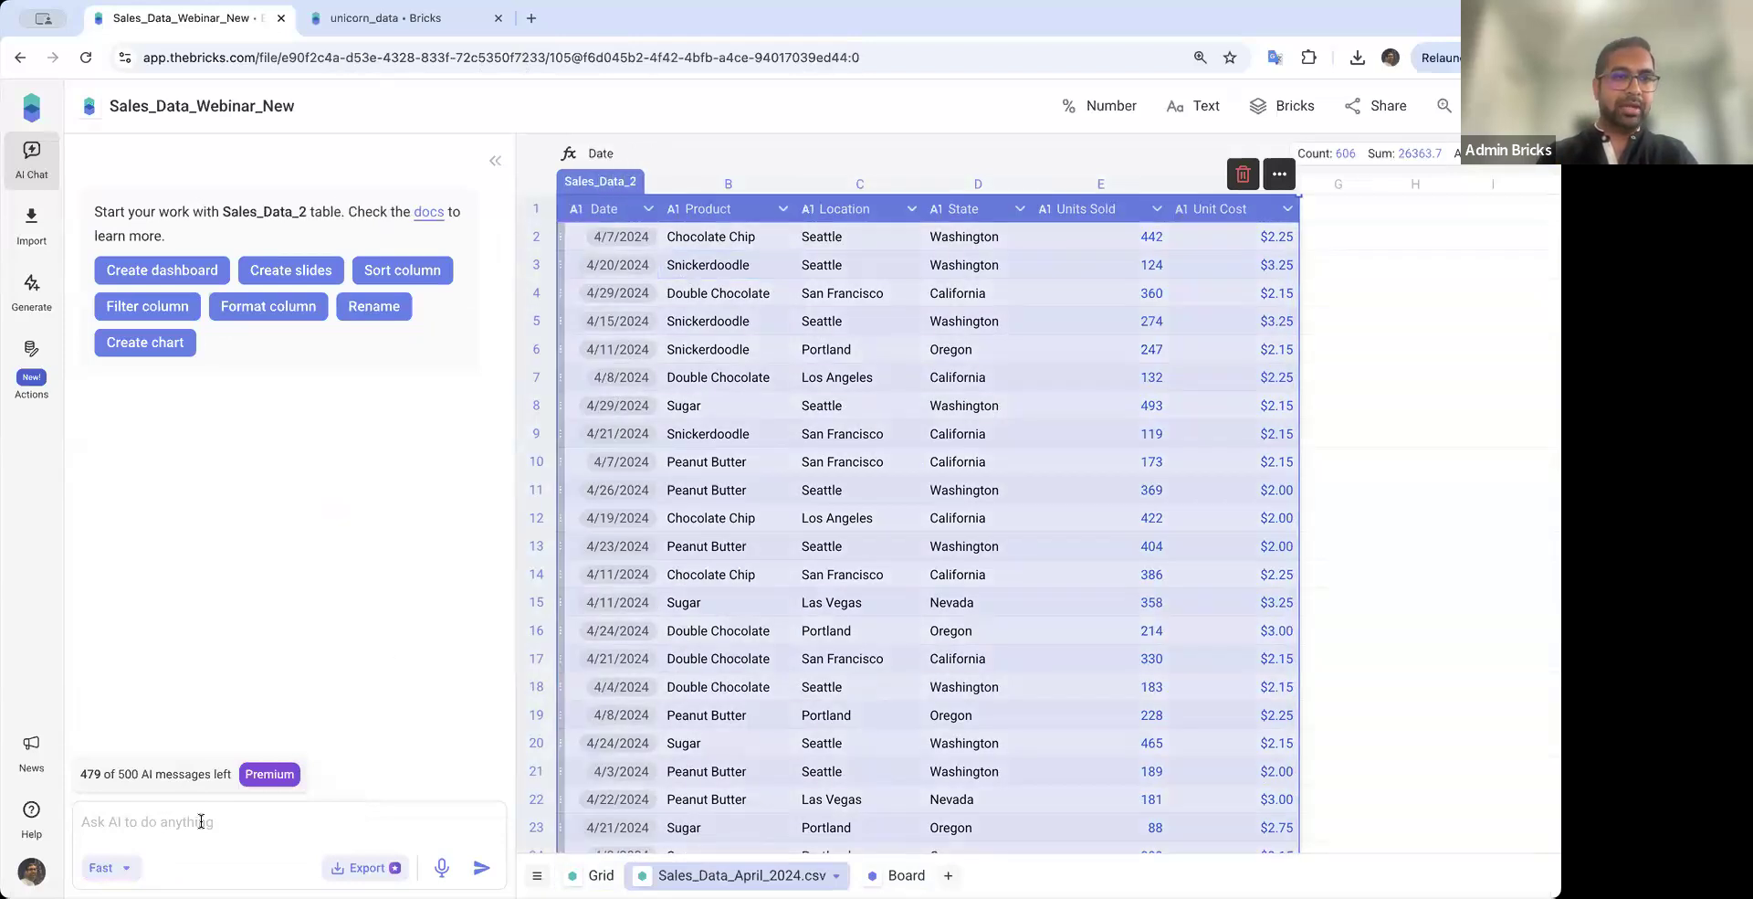
# Write the AI chat prompt "Create a dashboard from Sales_Data_1 and Sales_Data_2", referencing both tables from the suggestions
pyautogui.write('Create')
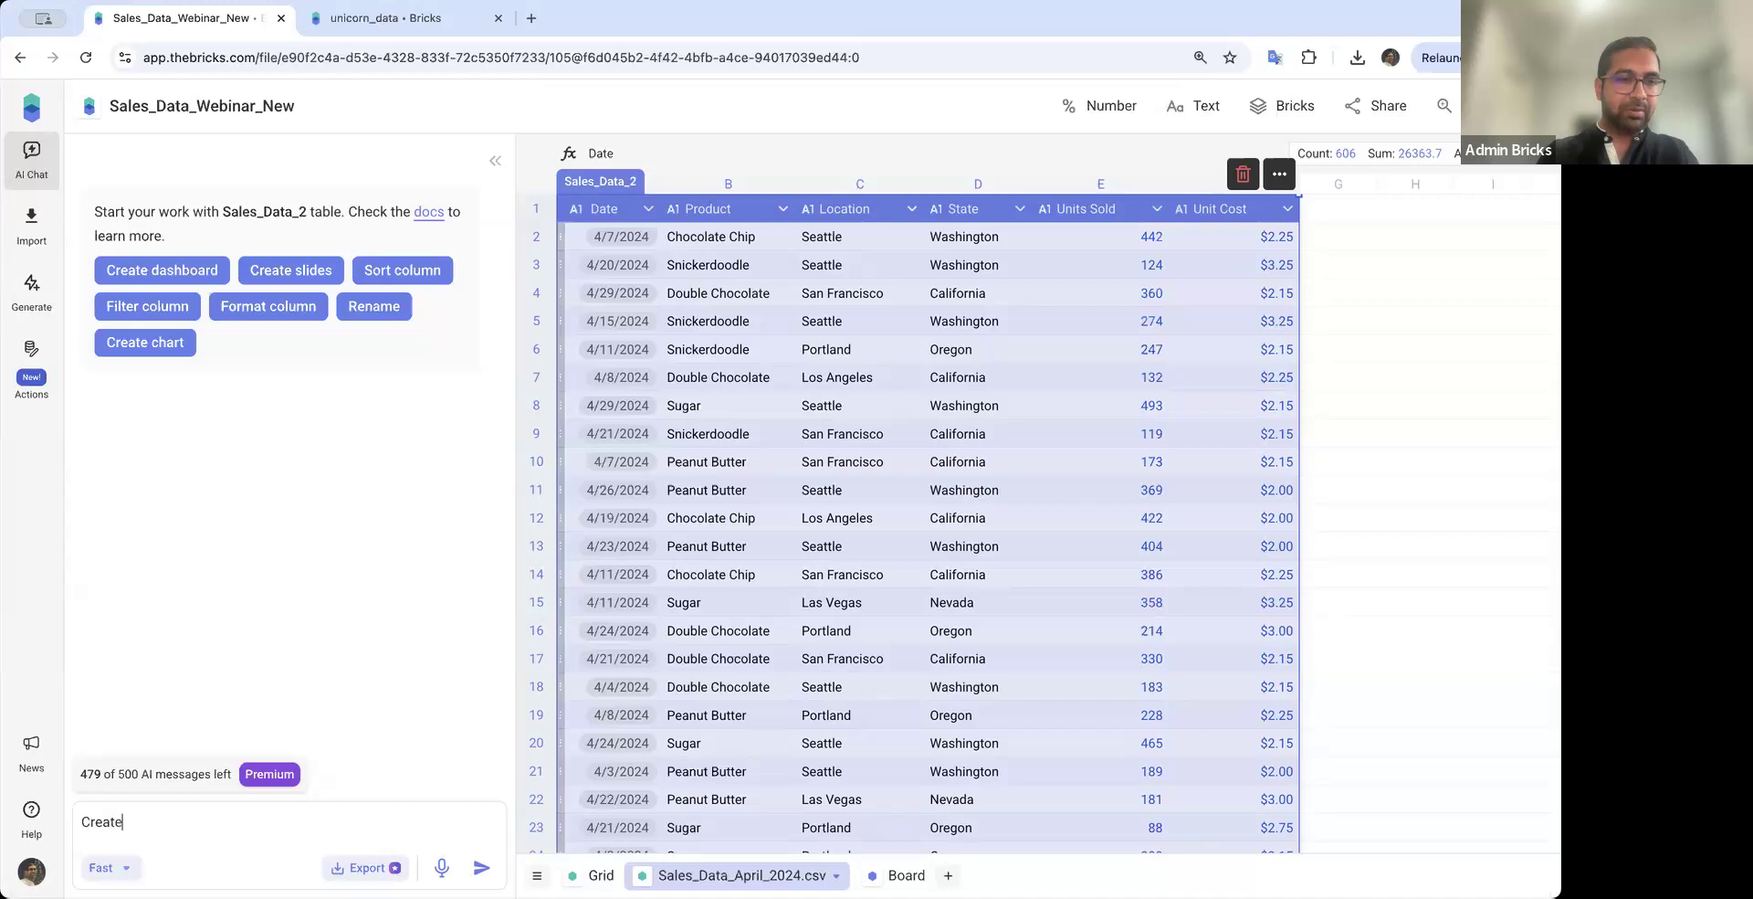
pyautogui.write(' a dashboard from sal')
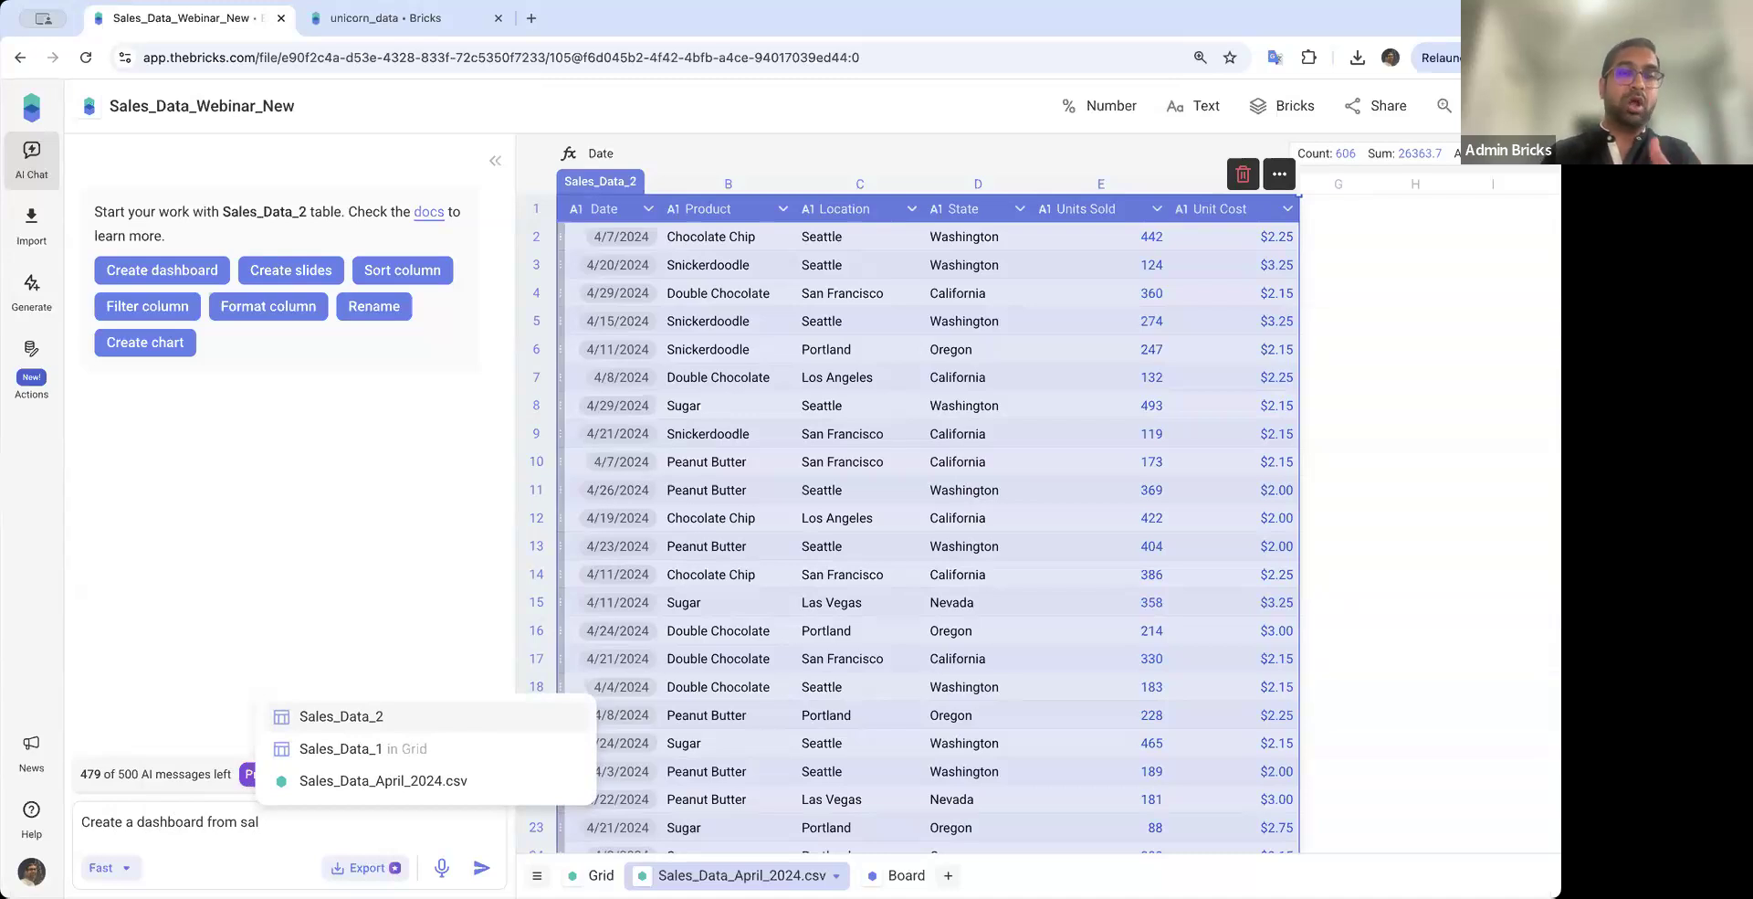
pyautogui.press('Down')
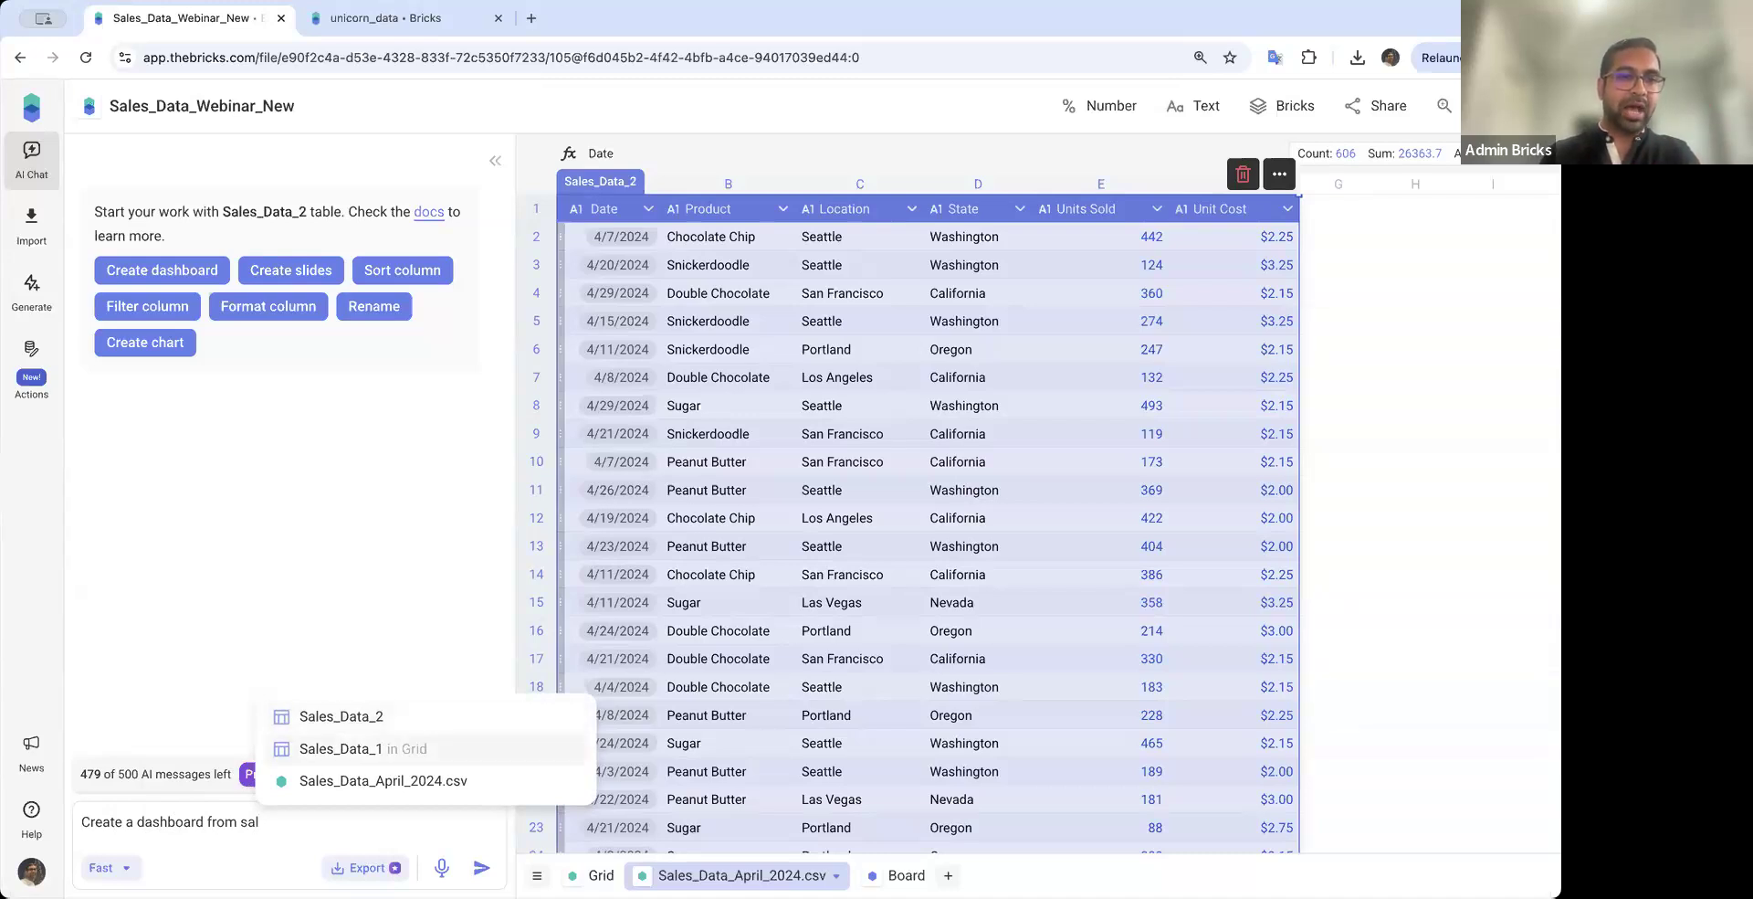
pyautogui.press('Return')
pyautogui.write('and Sal')
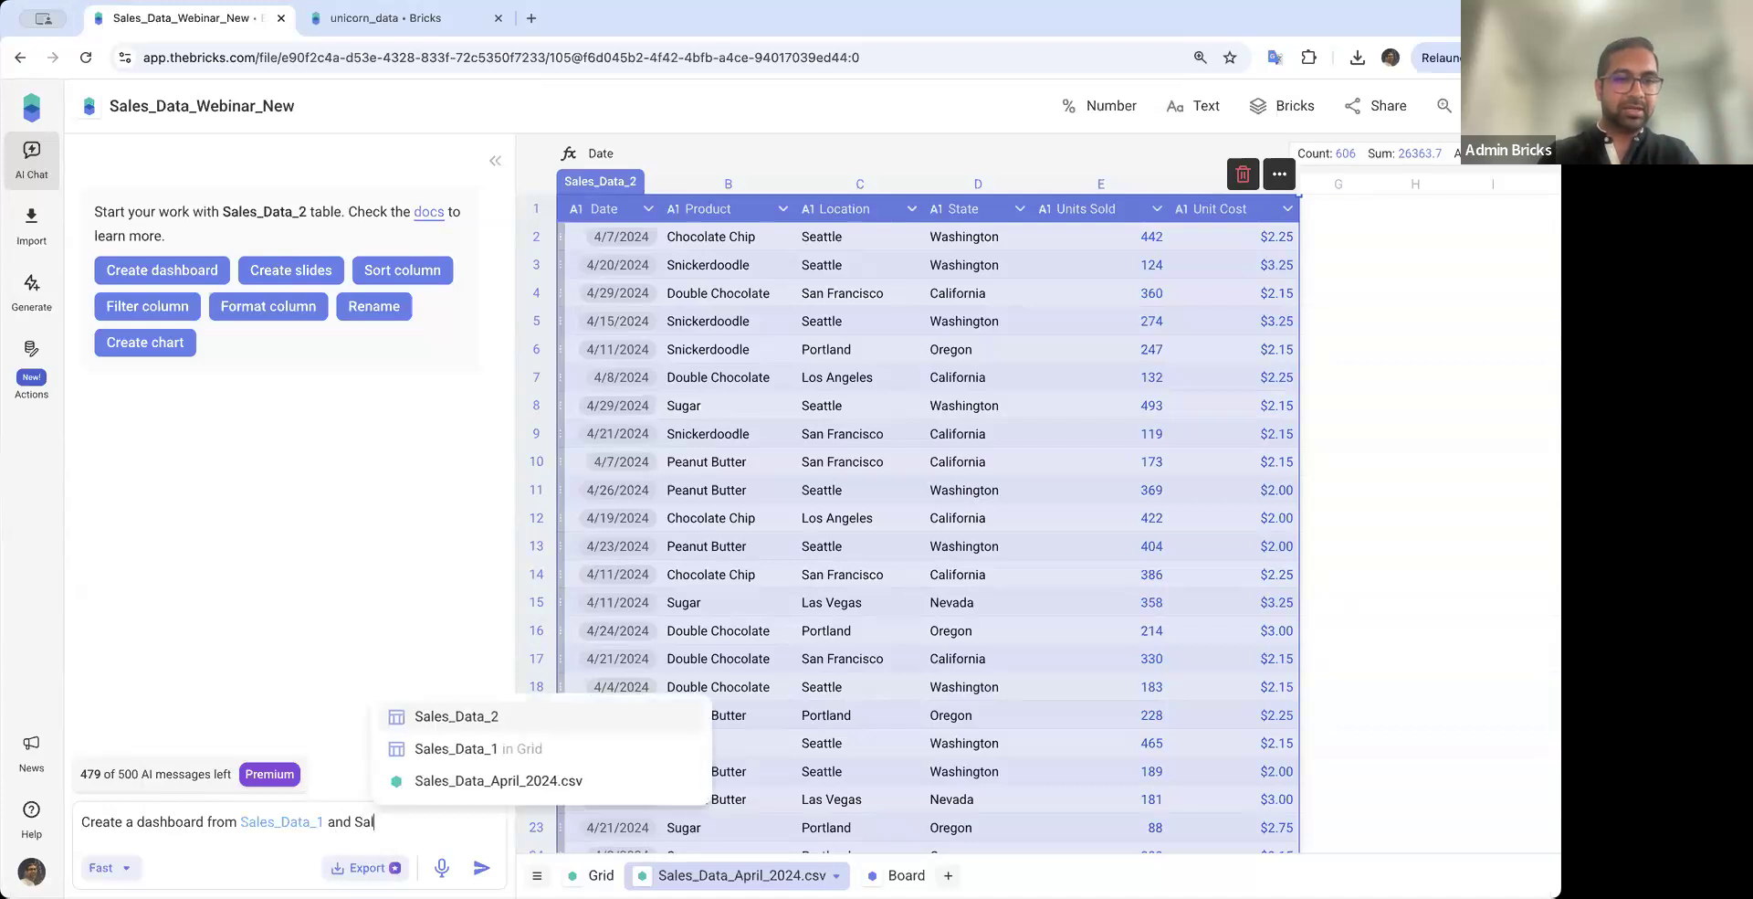
pyautogui.press('Return')
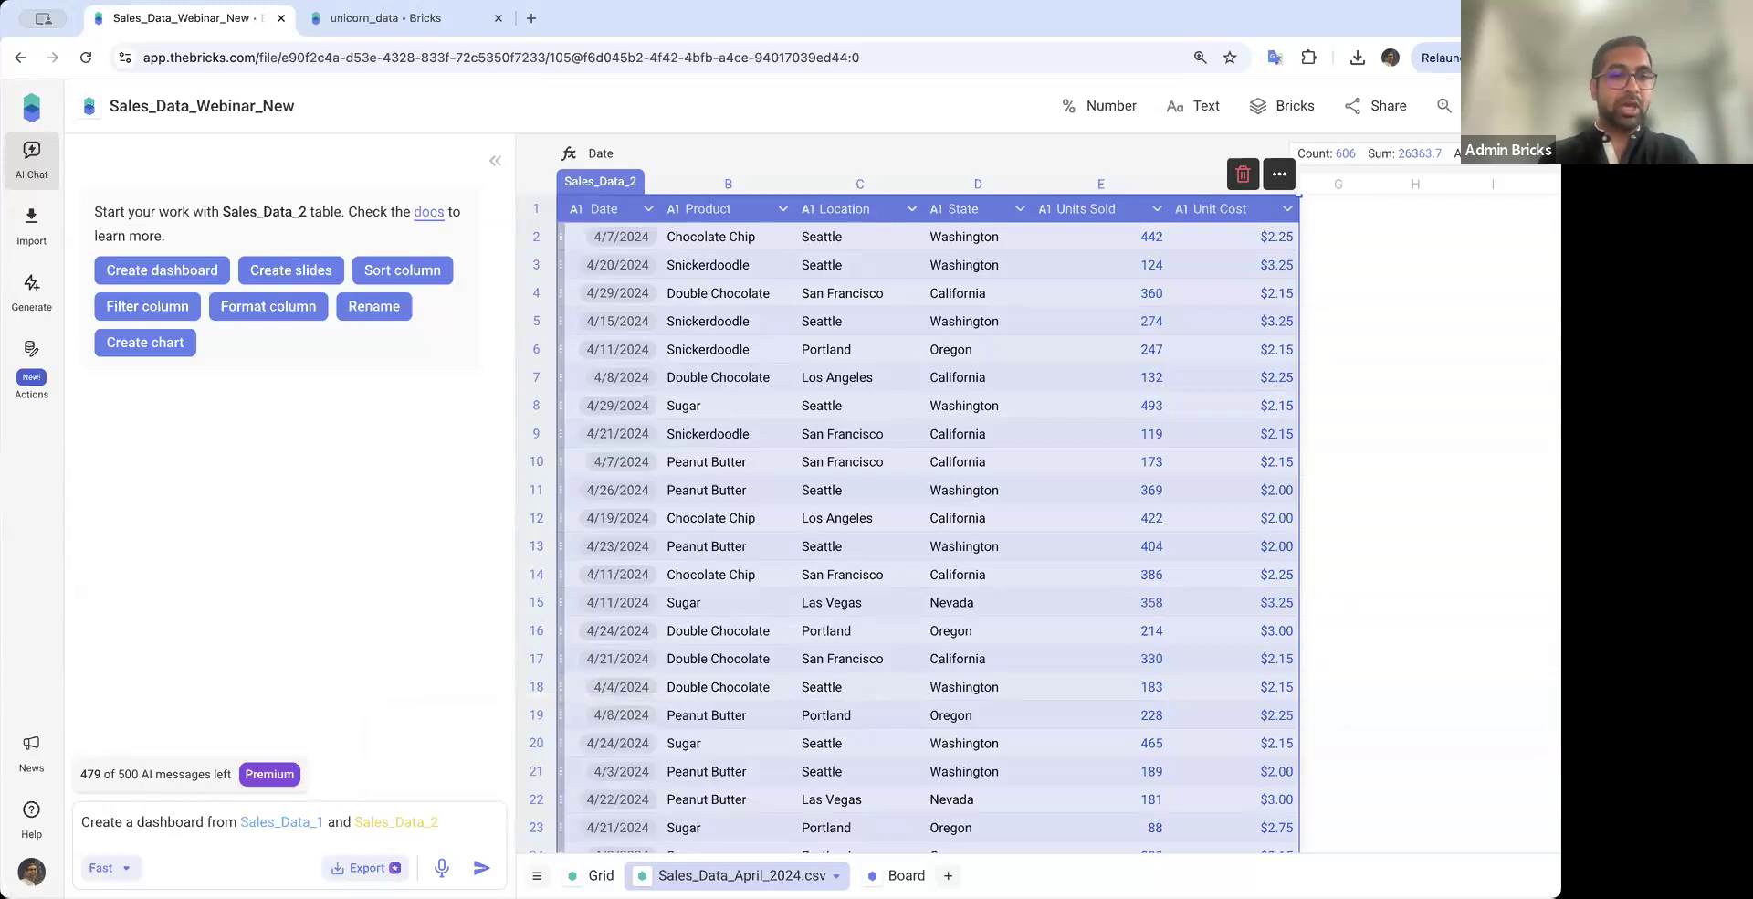
# Extend the AI prompt with ". Make sure to emphasize on local washington"
pyautogui.write('. Make s')
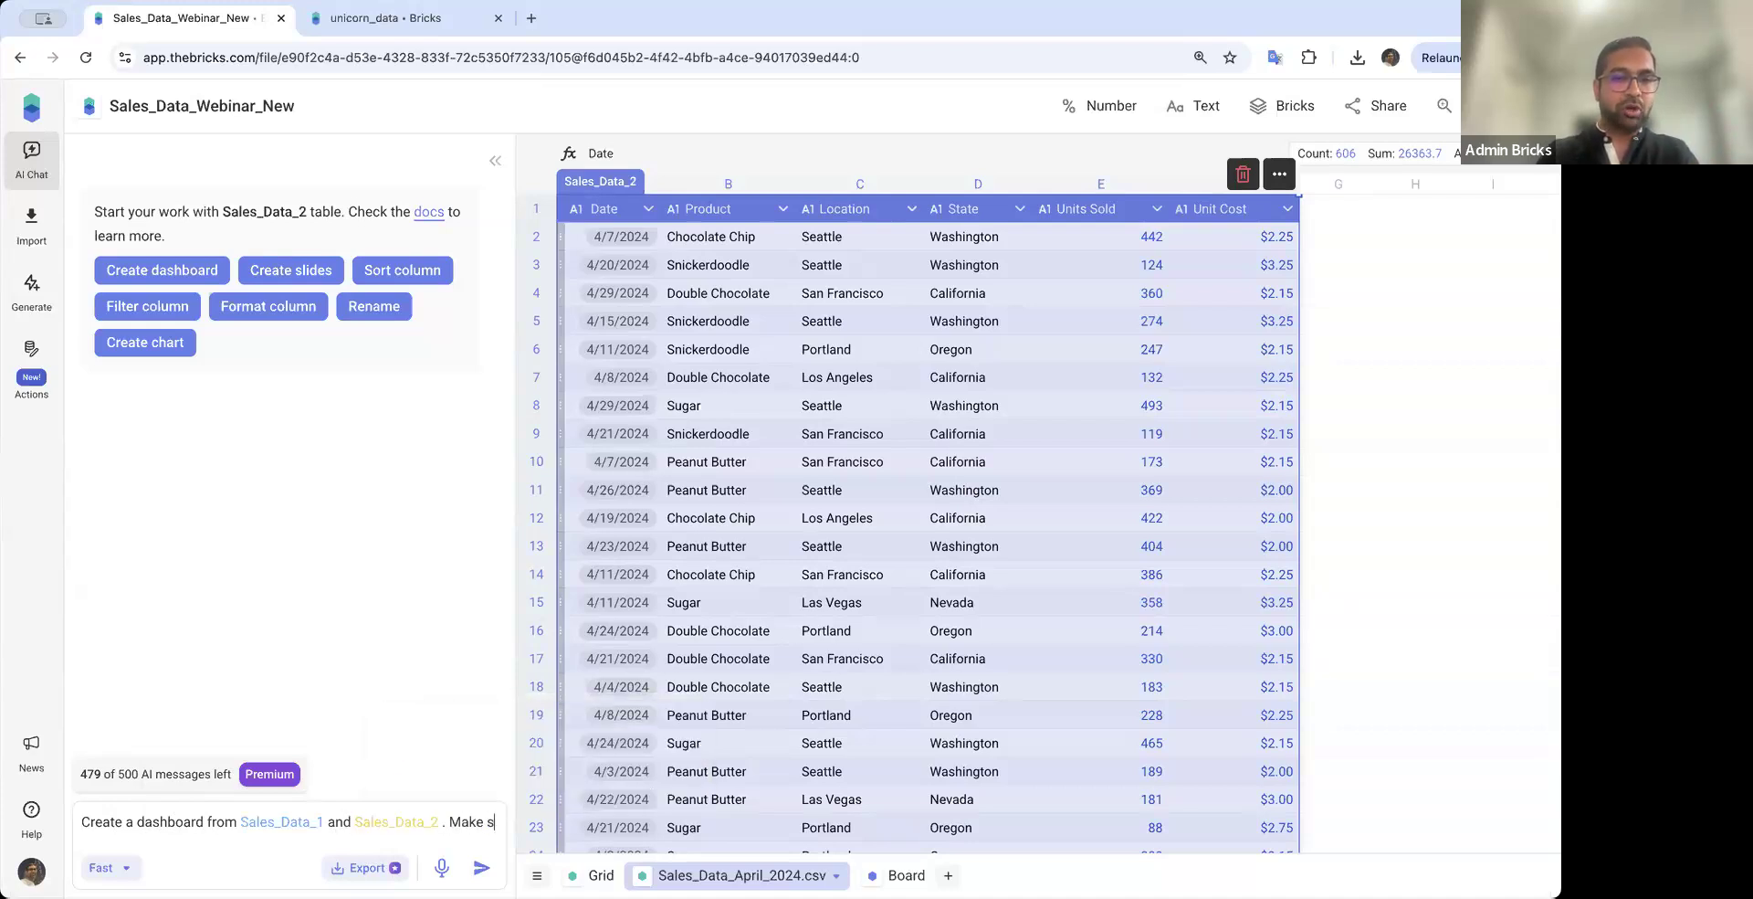
pyautogui.write('ure to empa')
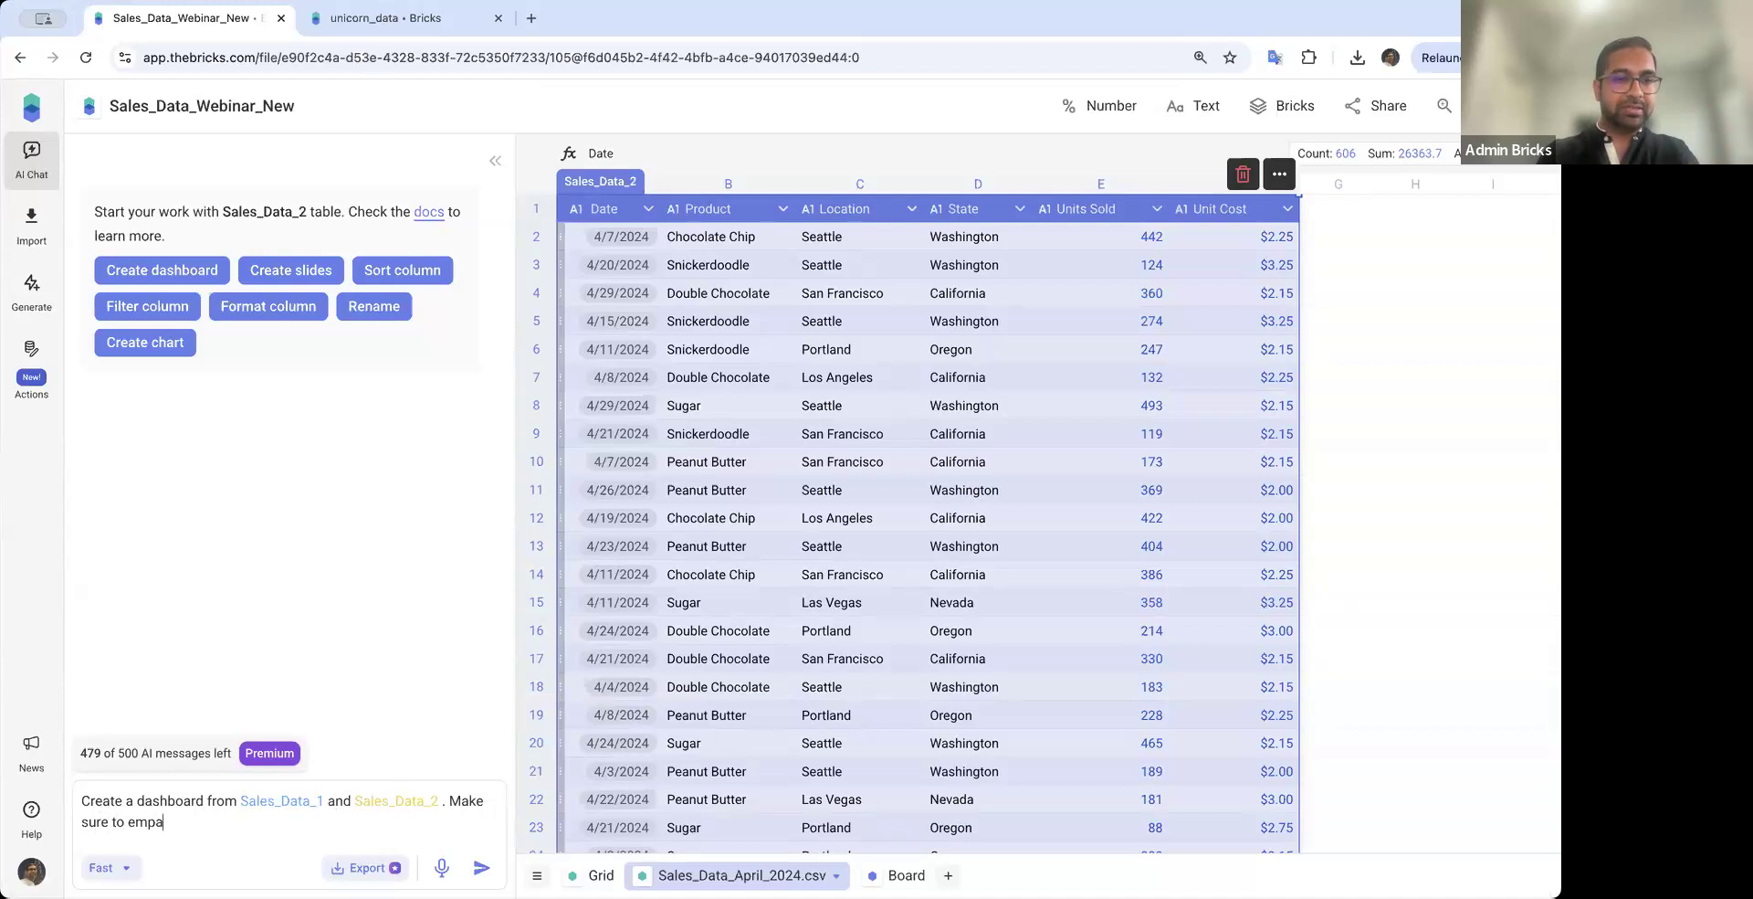
pyautogui.press('BackSpace')
pyautogui.write('hasise')
pyautogui.press('BackSpace')
pyautogui.press('BackSpace')
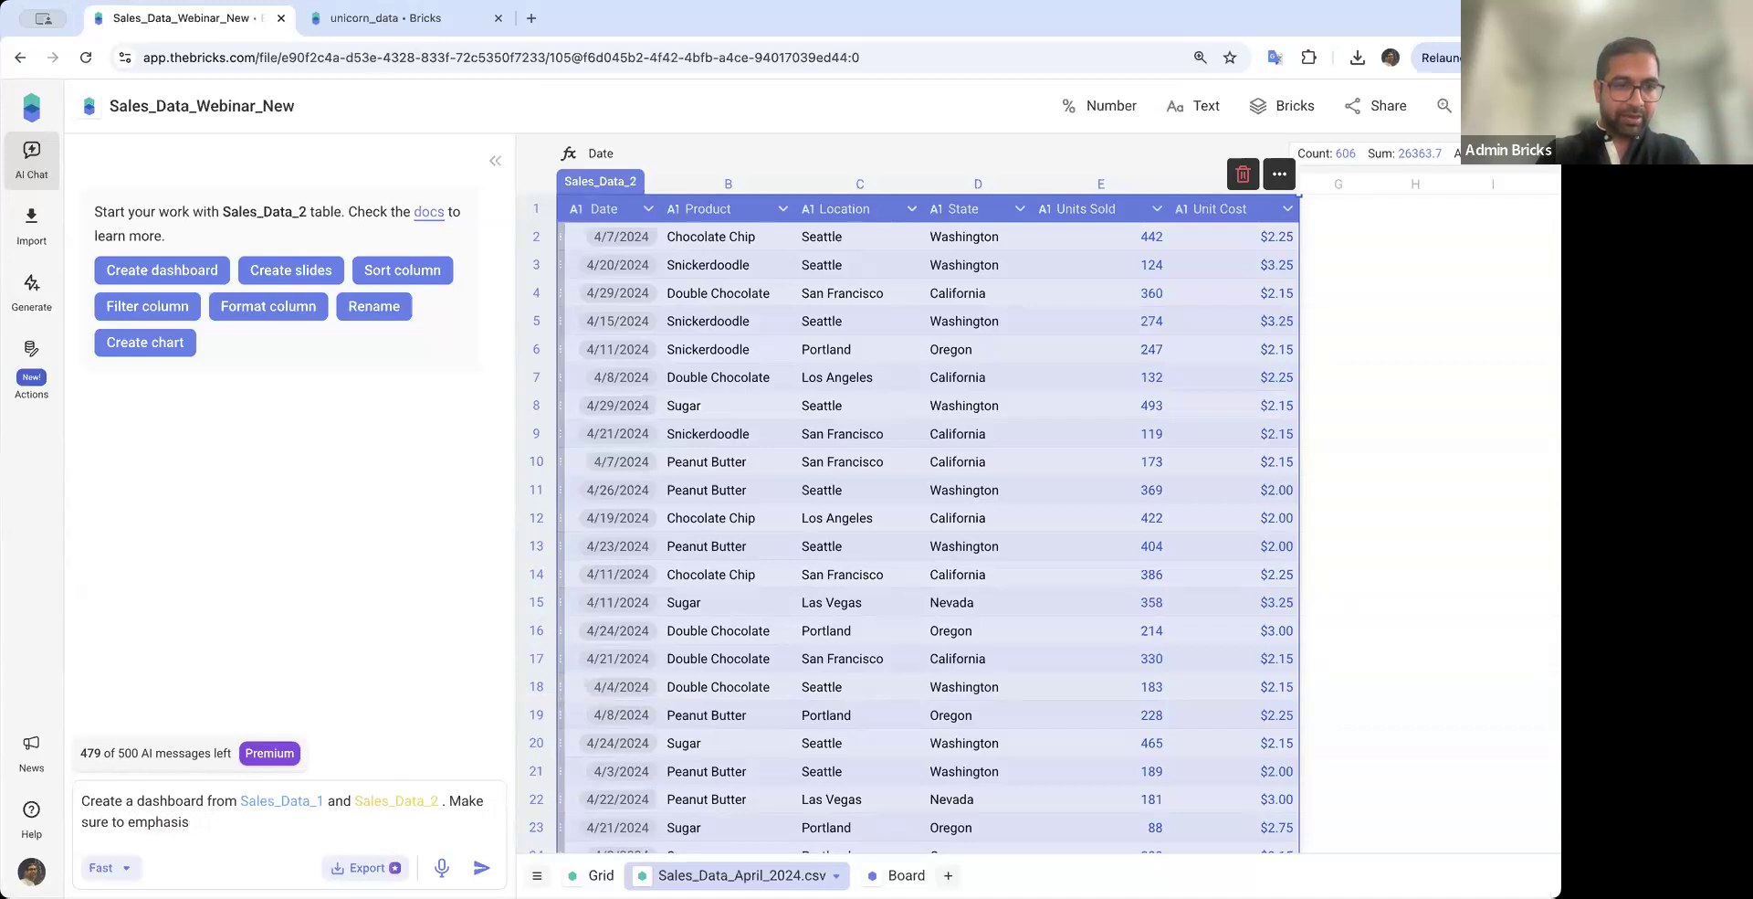
pyautogui.press('BackSpace')
pyautogui.press('BackSpace')
pyautogui.write('ze on ')
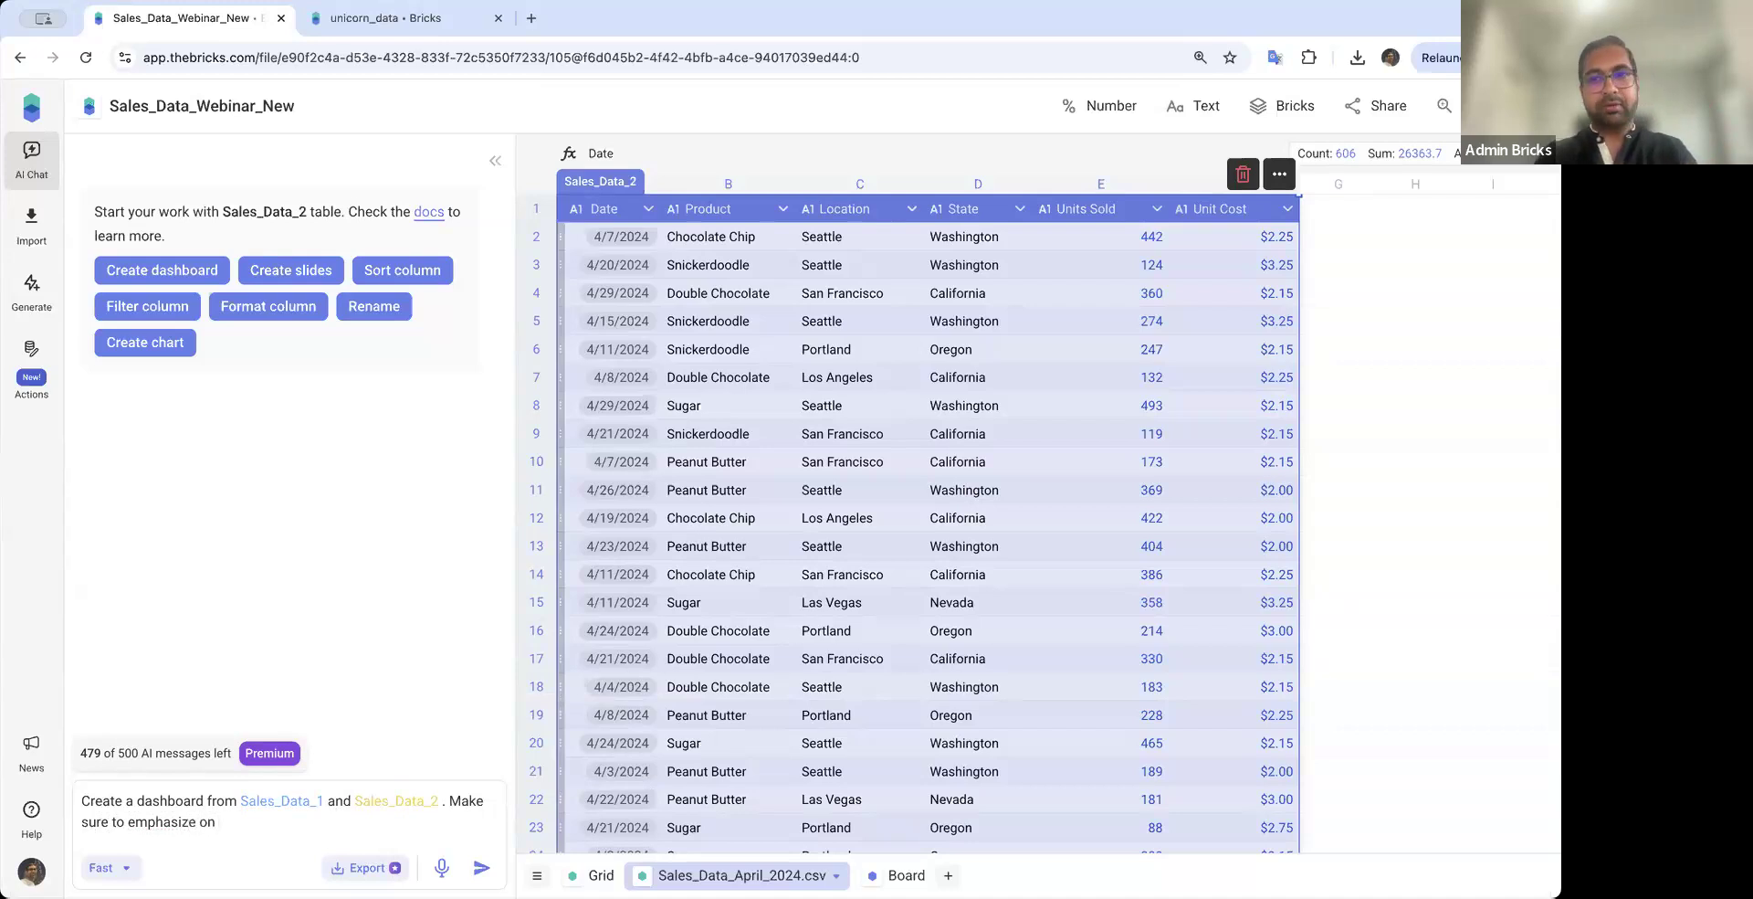
pyautogui.write('ocal')
pyautogui.press('BackSpace')
pyautogui.press('BackSpace')
pyautogui.press('BackSpace')
pyautogui.press('BackSpace')
pyautogui.write('local washington')
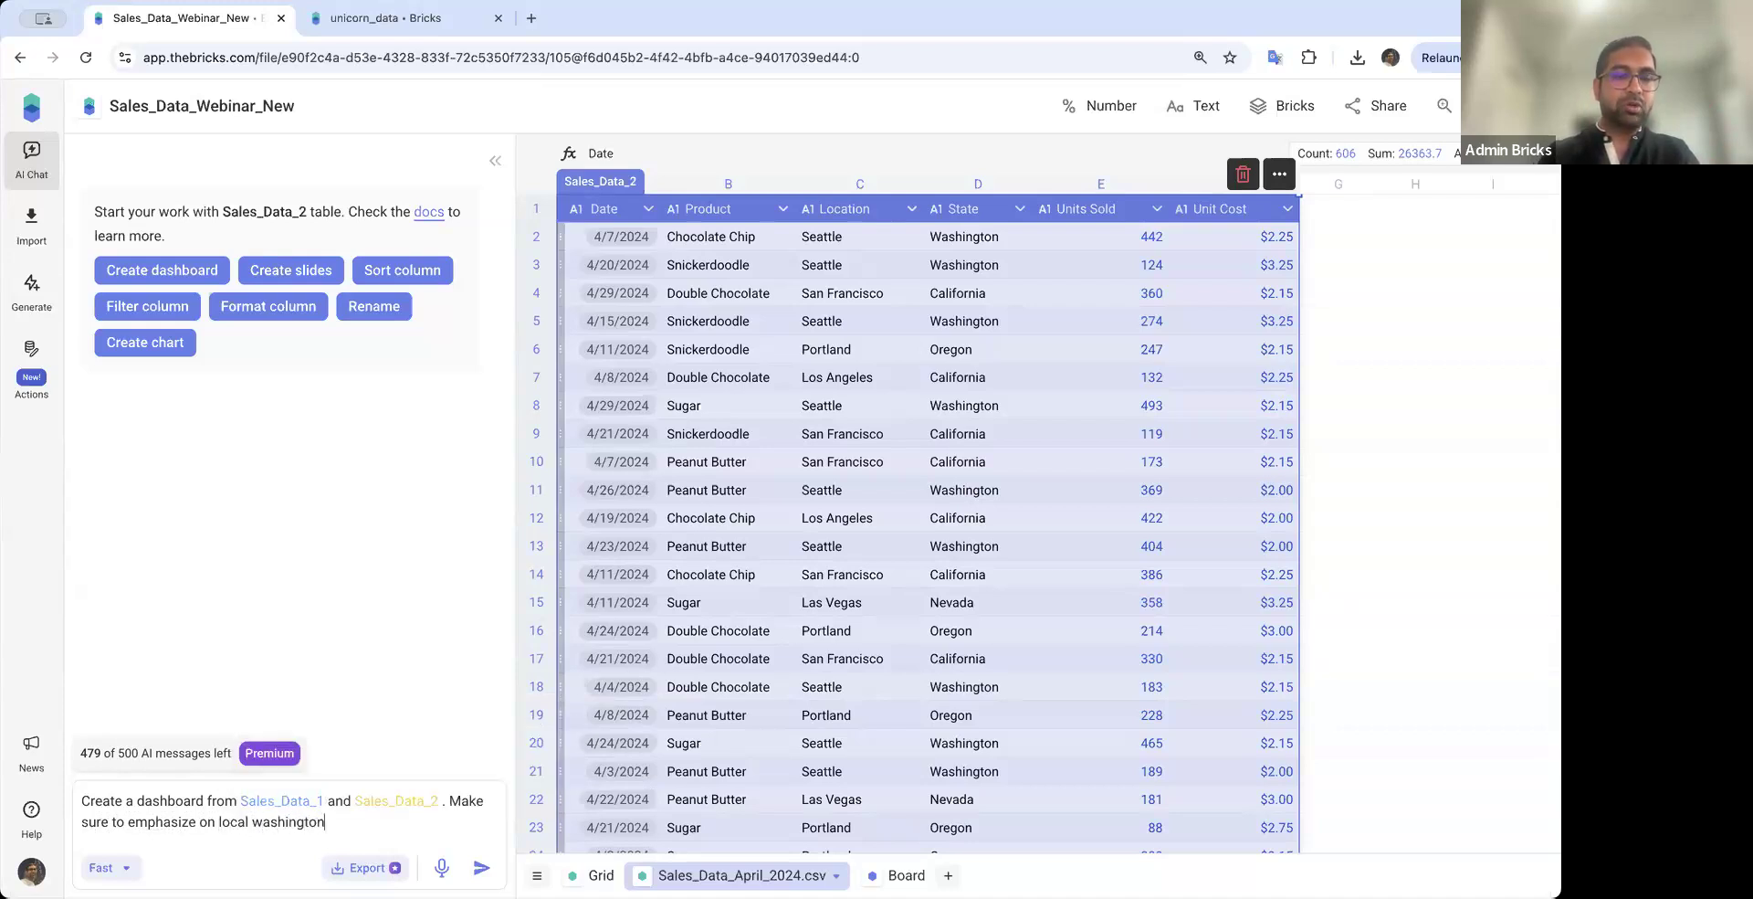